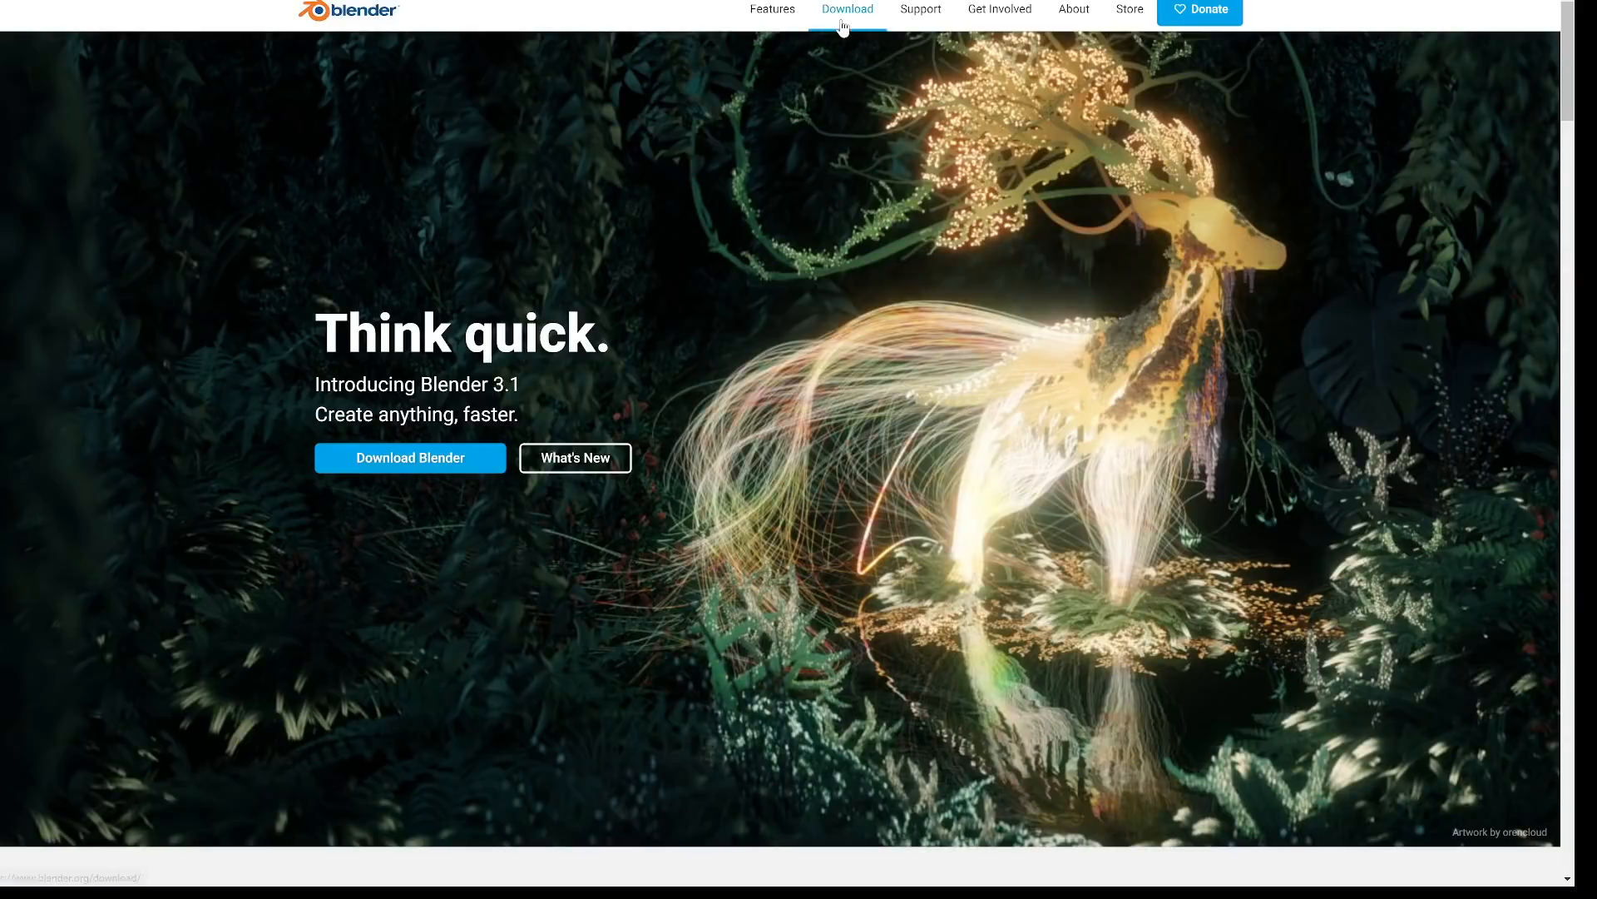
Open the Blender Experimental builds download page from the Blender website.
{"action": "scroll", "coordinate": [516, 465], "scroll_direction": "down", "scroll_amount": 15}
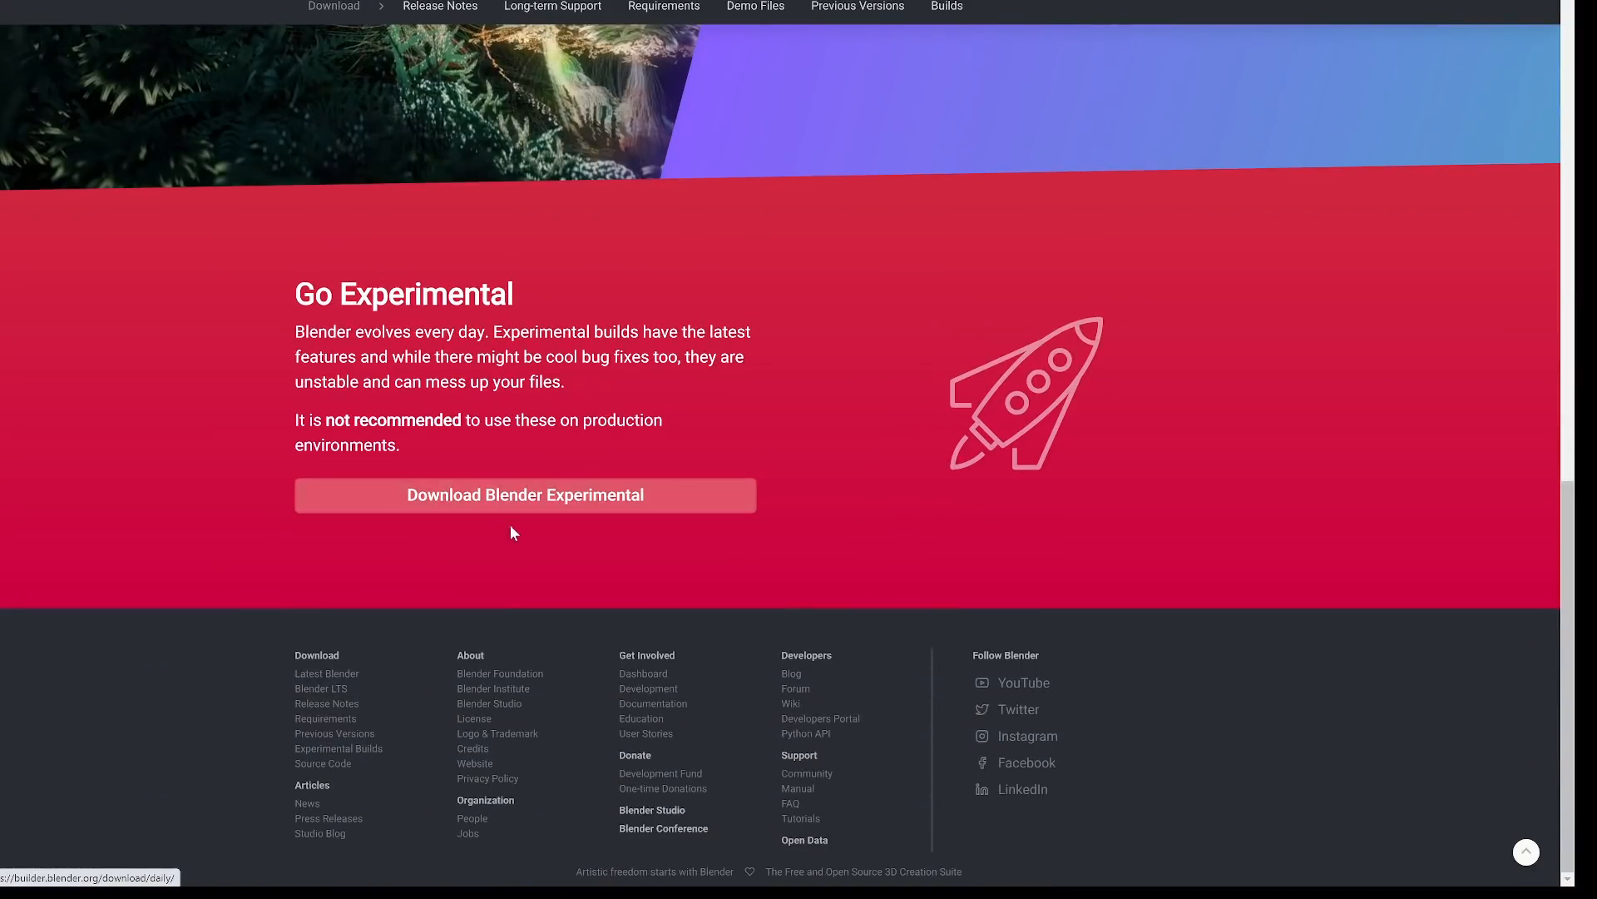
{"action": "left_click", "coordinate": [514, 503]}
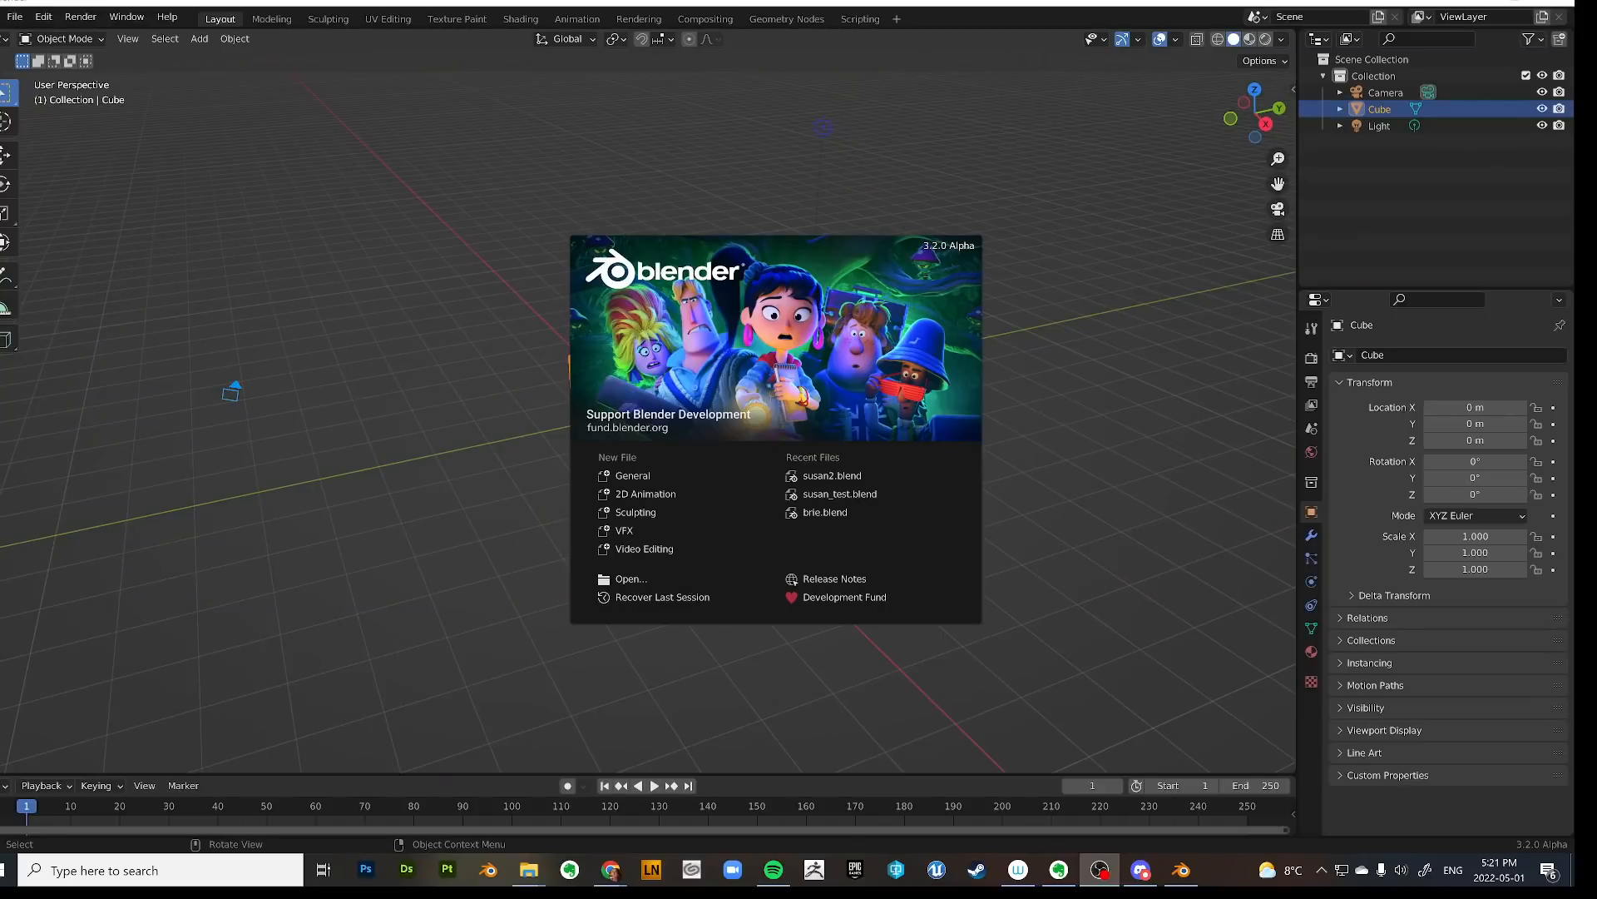
Check Developer Extras in the interface preferences and the New Curves Type prototype in the experimental preferences.
{"action": "left_click", "coordinate": [431, 295]}
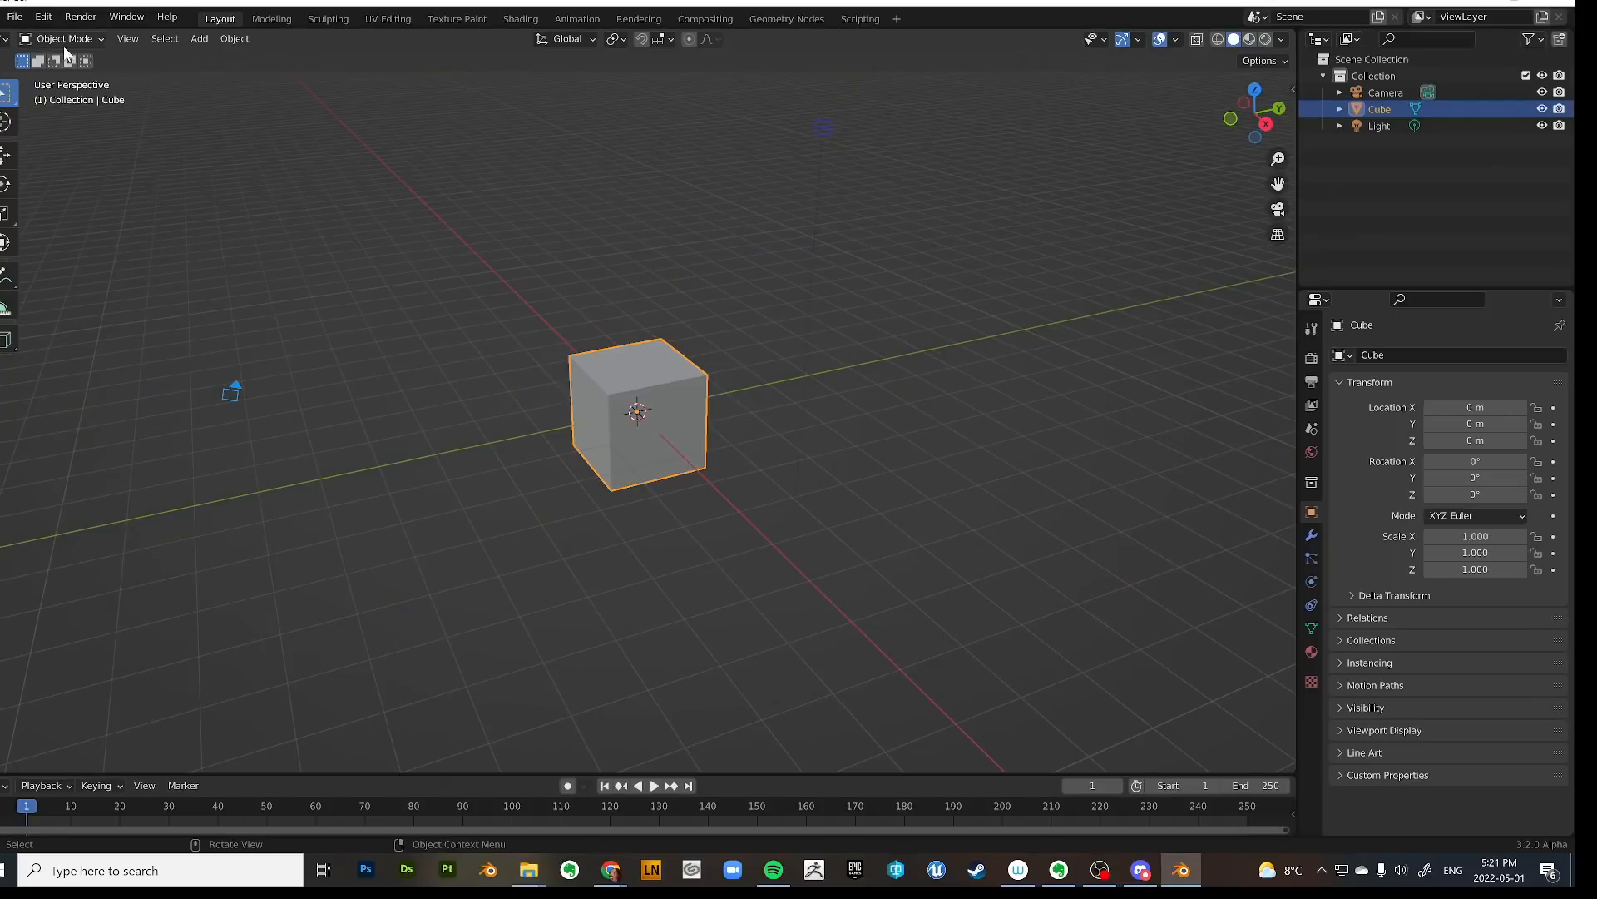
{"action": "left_click", "coordinate": [15, 17]}
{"action": "mouse_move", "coordinate": [58, 322]}
{"action": "mouse_move", "coordinate": [42, 13]}
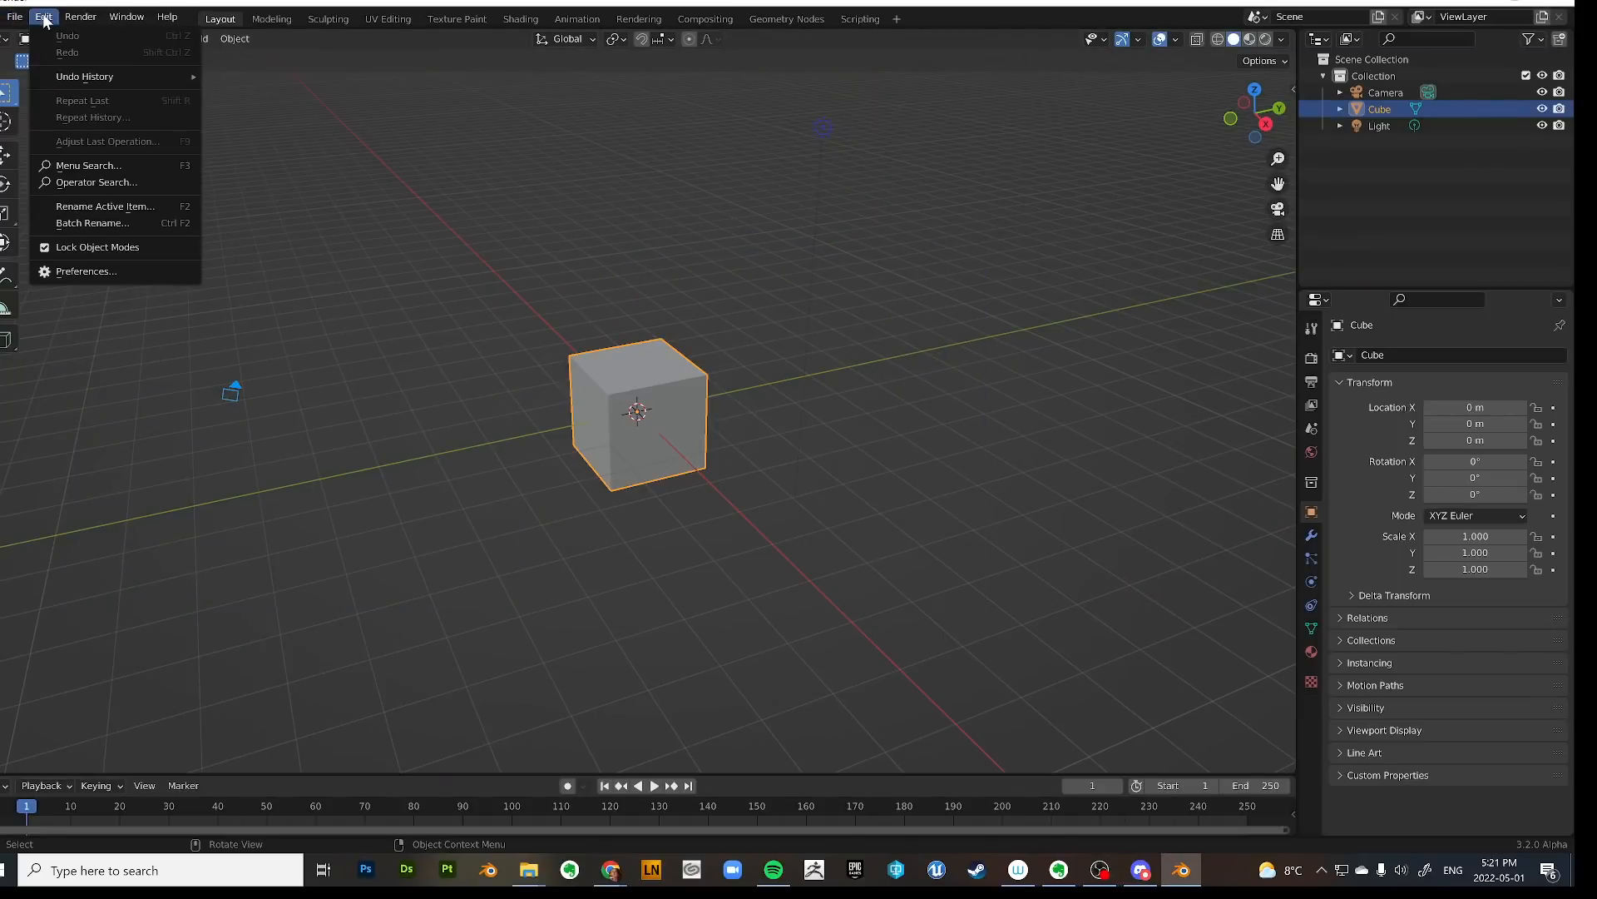
{"action": "left_click", "coordinate": [86, 272]}
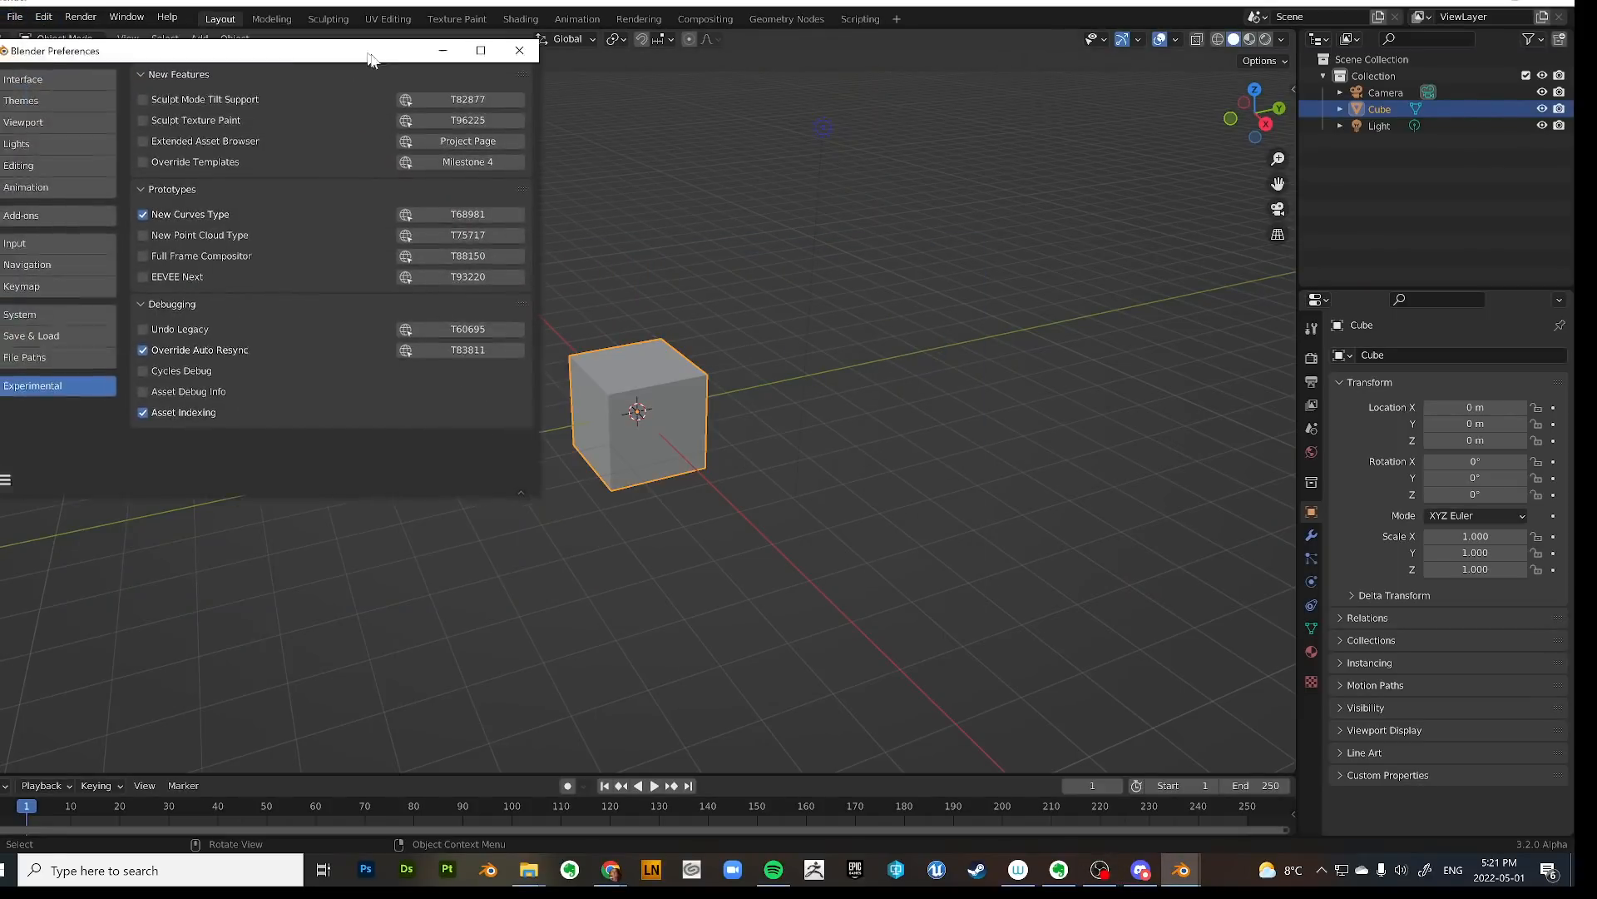
{"action": "left_click", "coordinate": [296, 228]}
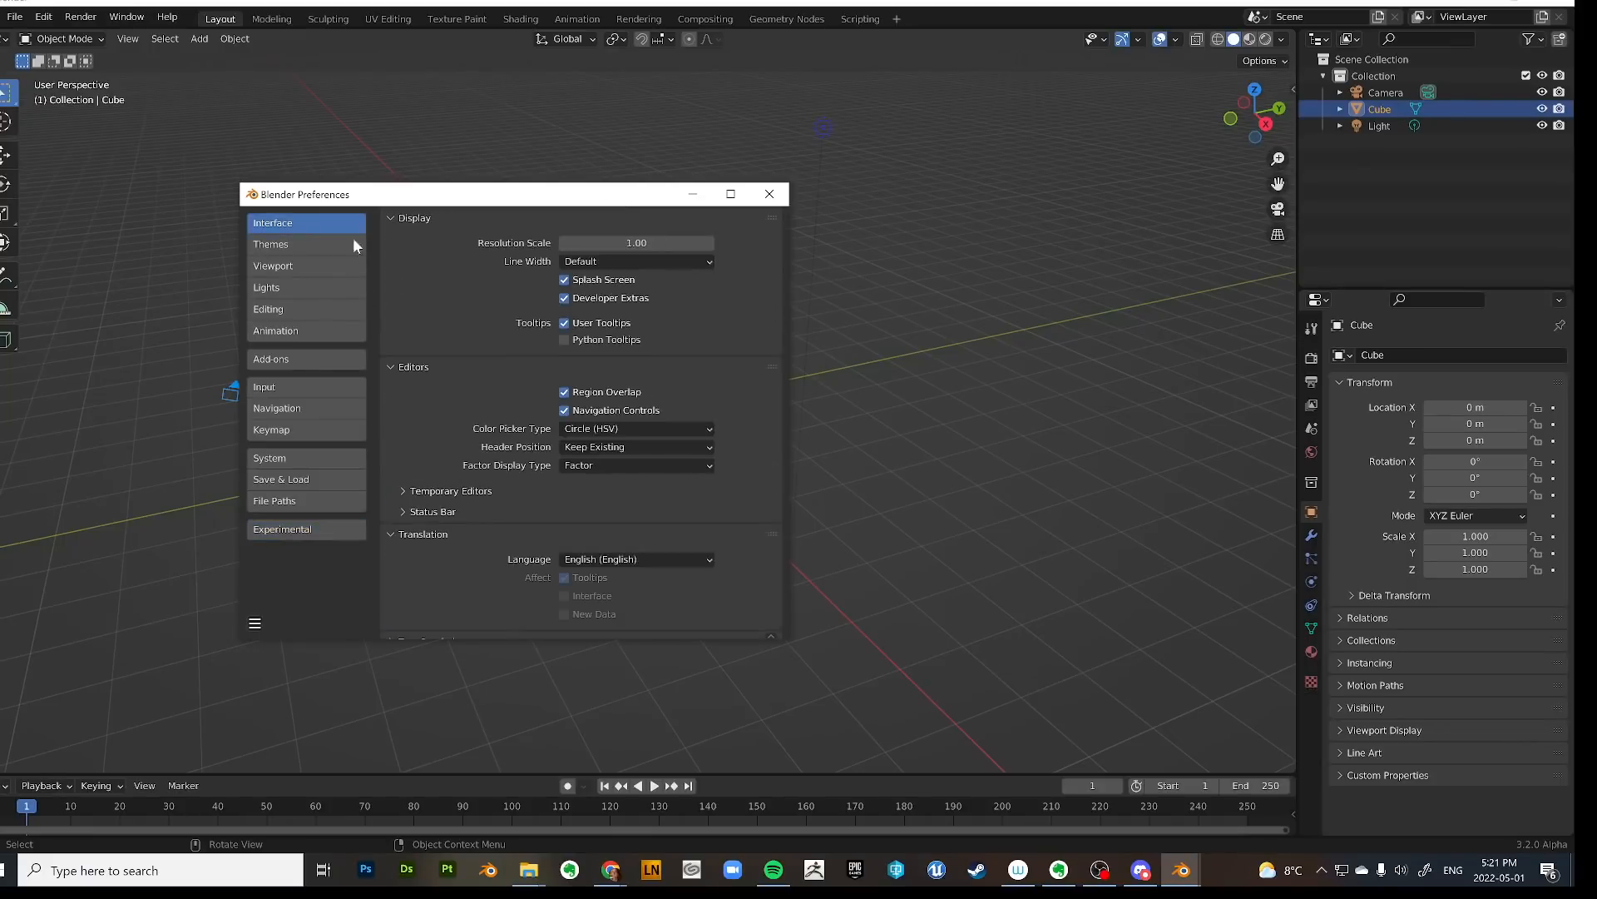
{"action": "left_click", "coordinate": [617, 297]}
{"action": "left_click", "coordinate": [615, 297]}
{"action": "left_click", "coordinate": [311, 532]}
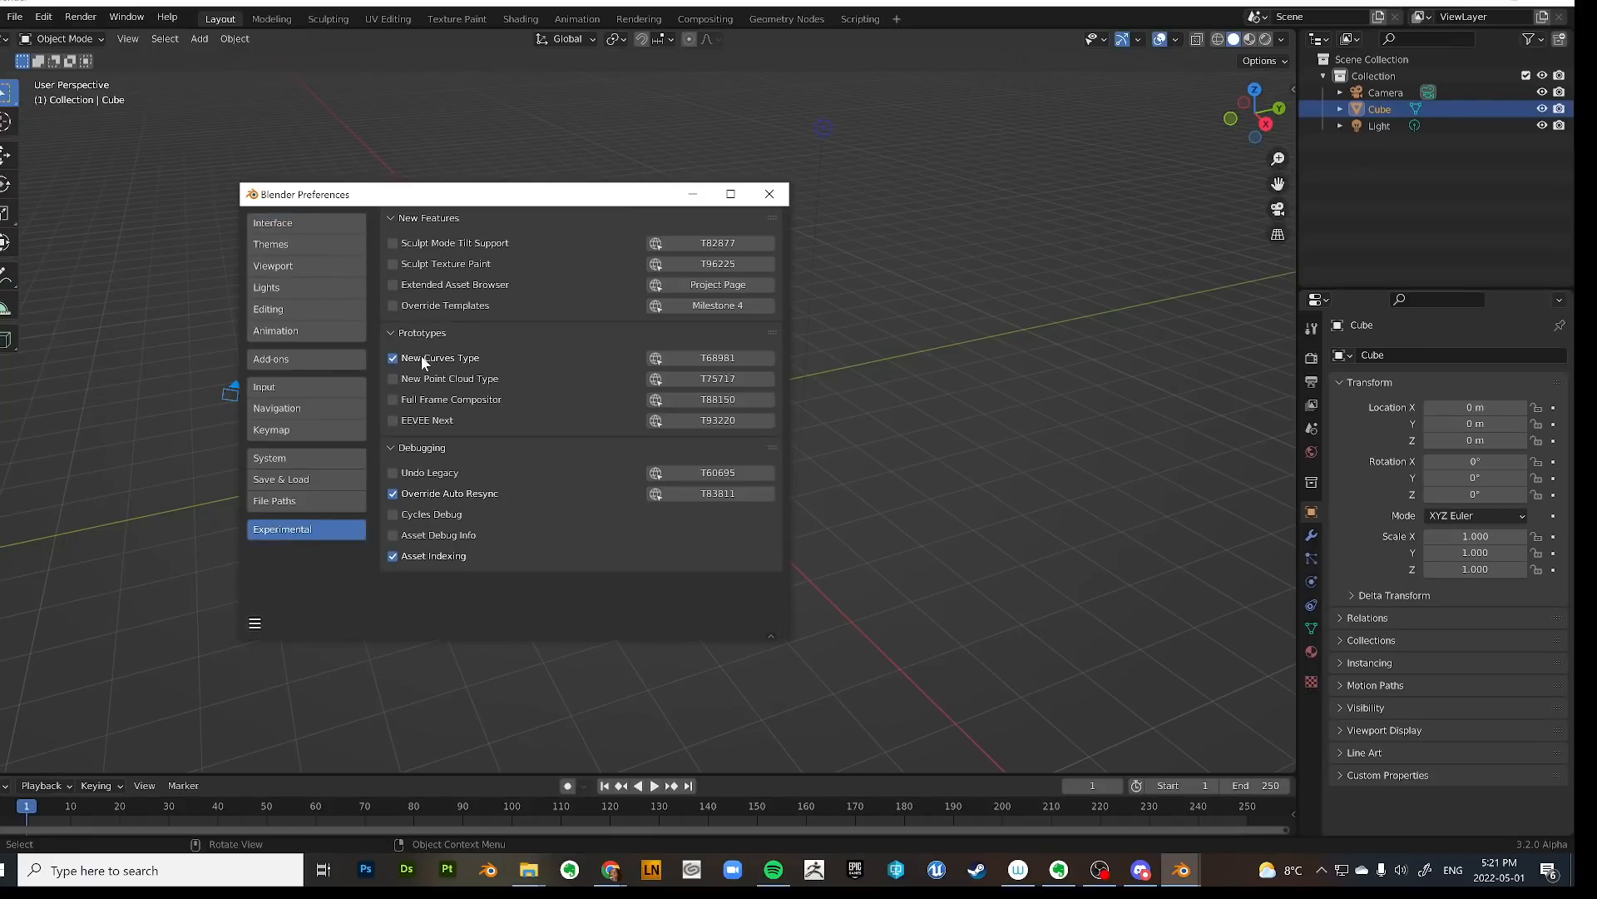
{"action": "left_click", "coordinate": [769, 194]}
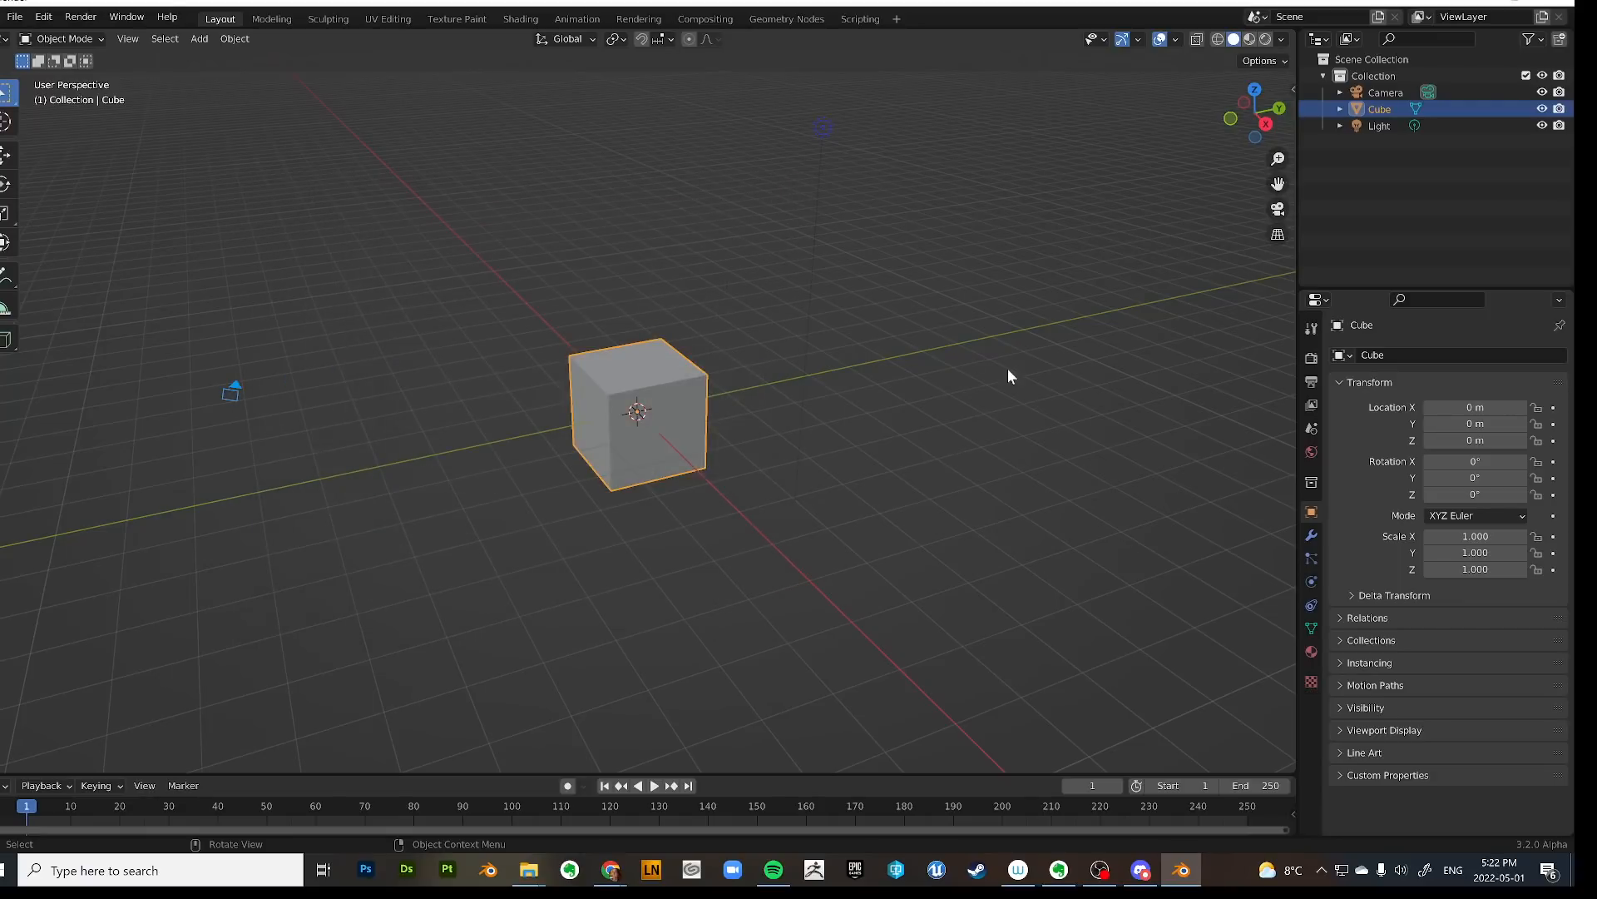
Replace the default cube with a monkey mesh at the world origin.
{"action": "left_click", "coordinate": [1006, 368]}
{"action": "left_click", "coordinate": [617, 420]}
{"action": "key", "text": "Delete"}
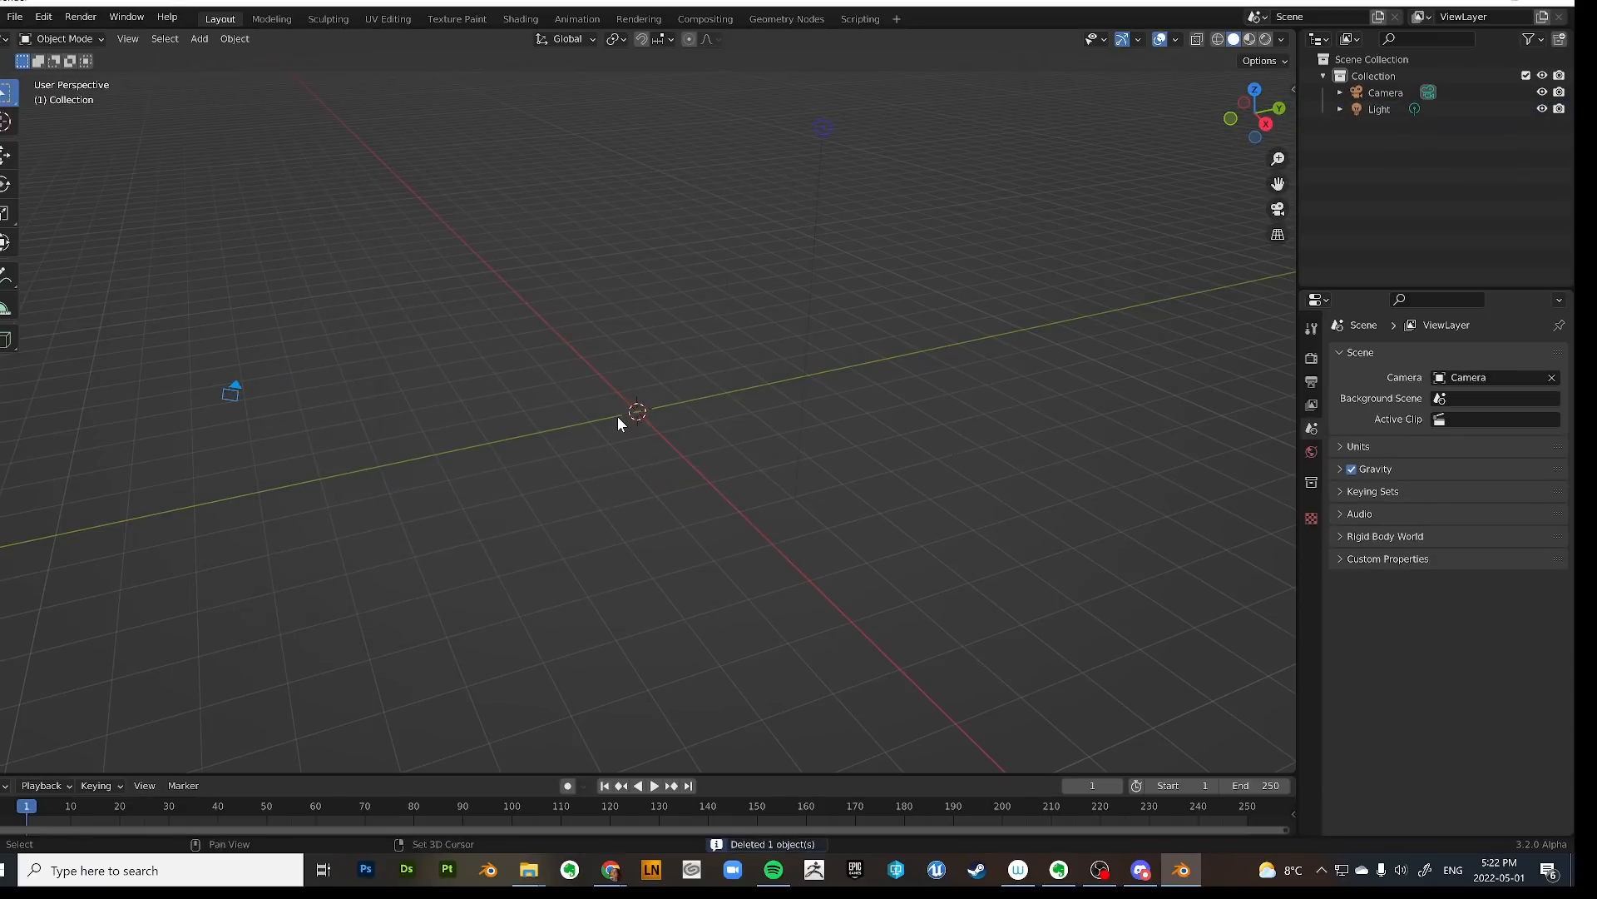
{"action": "key", "text": "shift+a"}
{"action": "left_click", "coordinate": [692, 574]}
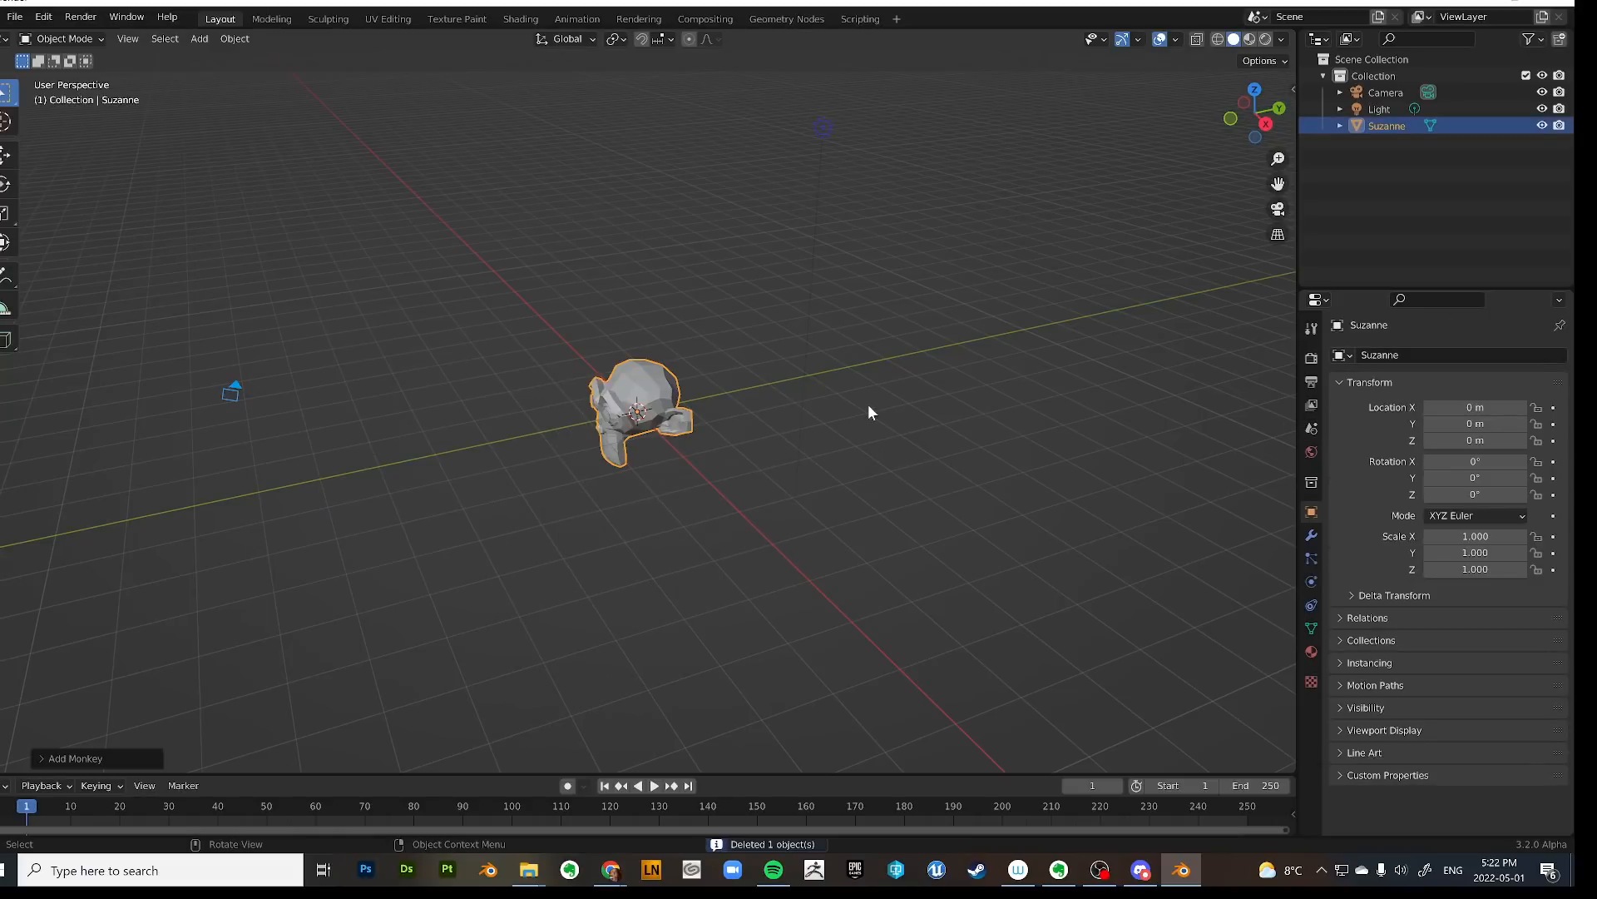
Give the monkey head a Subdivision modifier with 4 viewport levels and apply it.
{"action": "key", "text": "ctrl+2"}
{"action": "key", "text": "grave"}
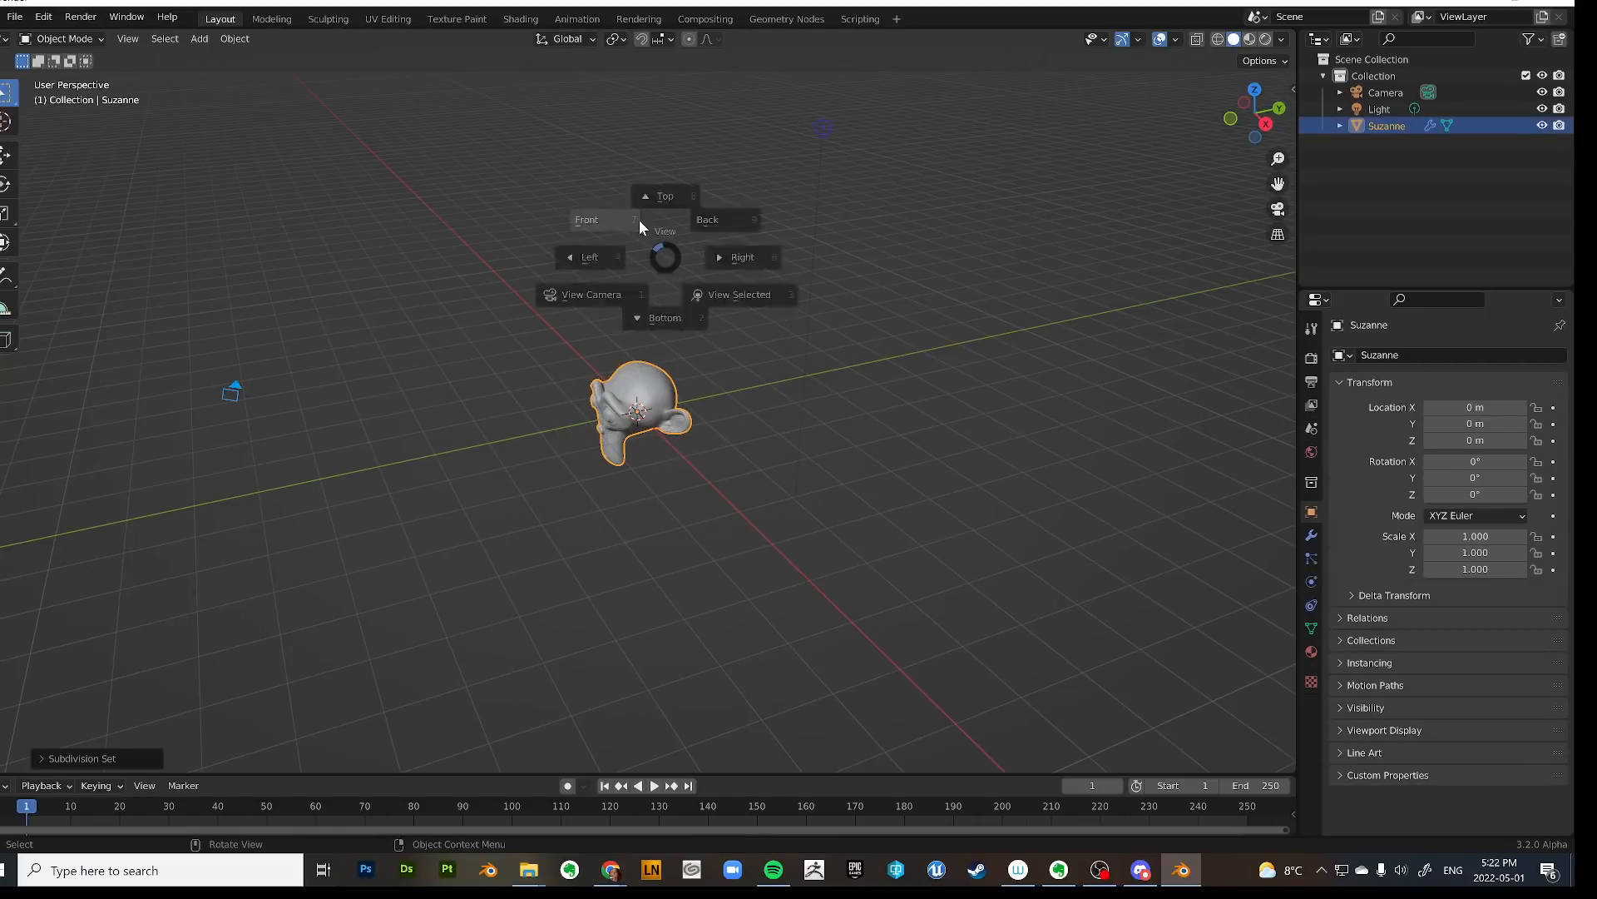
{"action": "left_click", "coordinate": [639, 220]}
{"action": "left_click", "coordinate": [1313, 535]}
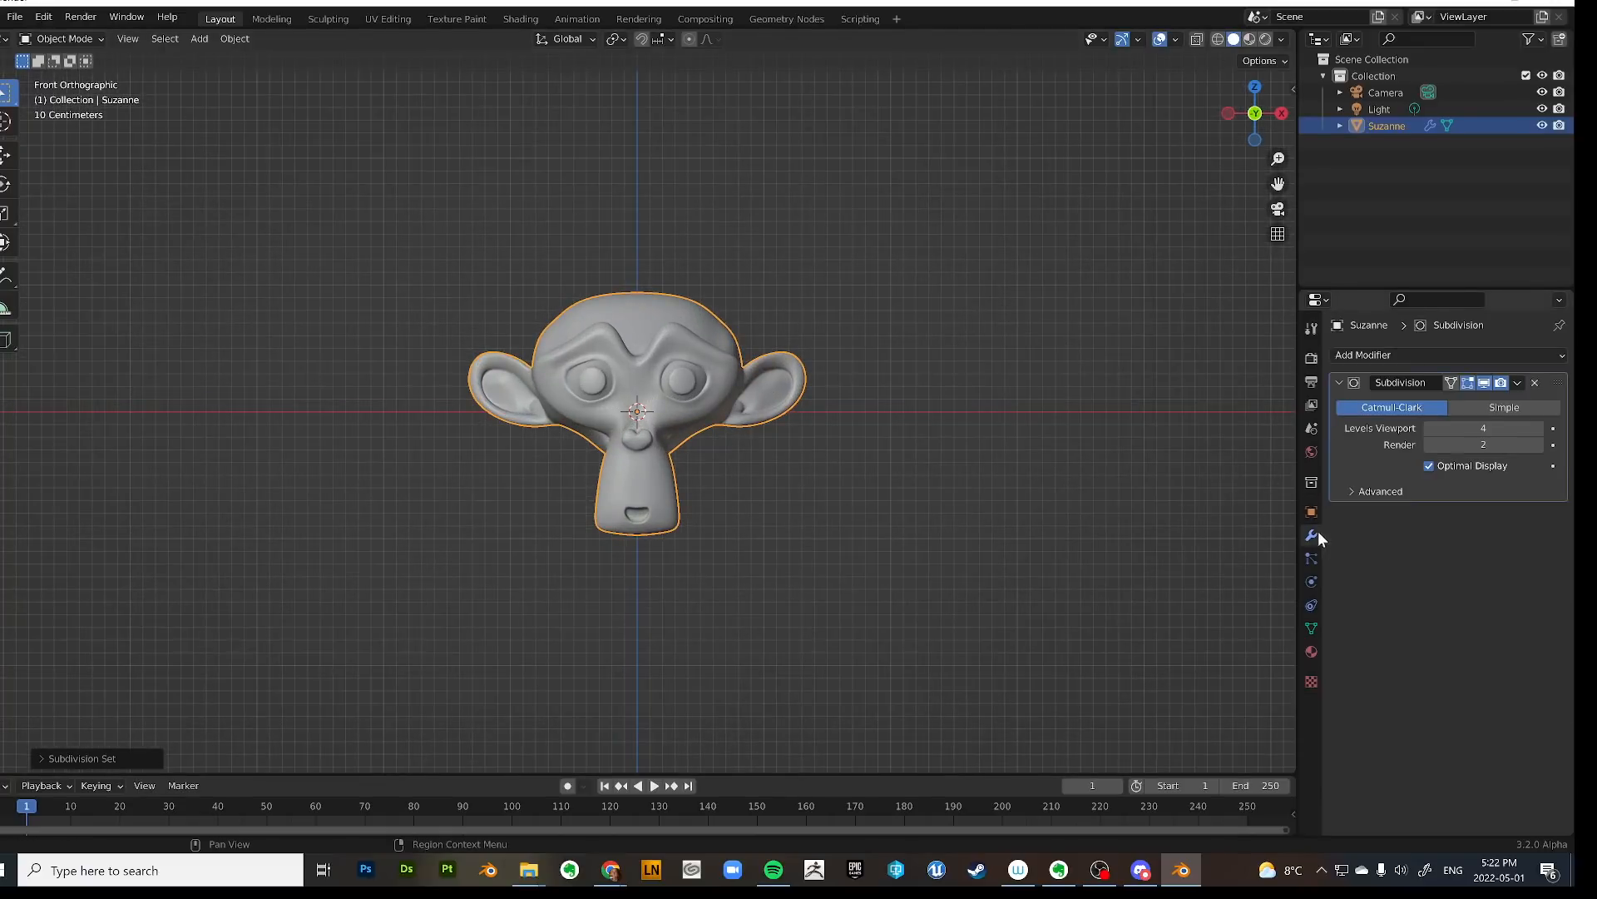
{"action": "left_click", "coordinate": [1517, 382]}
{"action": "left_click", "coordinate": [1495, 404]}
Raise the monkey head along the Z axis, well above the world origin, and frame it from the front.
{"action": "middle_click_drag", "start_coordinate": [983, 348], "coordinate": [921, 356]}
{"action": "scroll", "coordinate": [963, 396], "scroll_direction": "down", "scroll_amount": 2}
{"action": "key", "text": "g"}
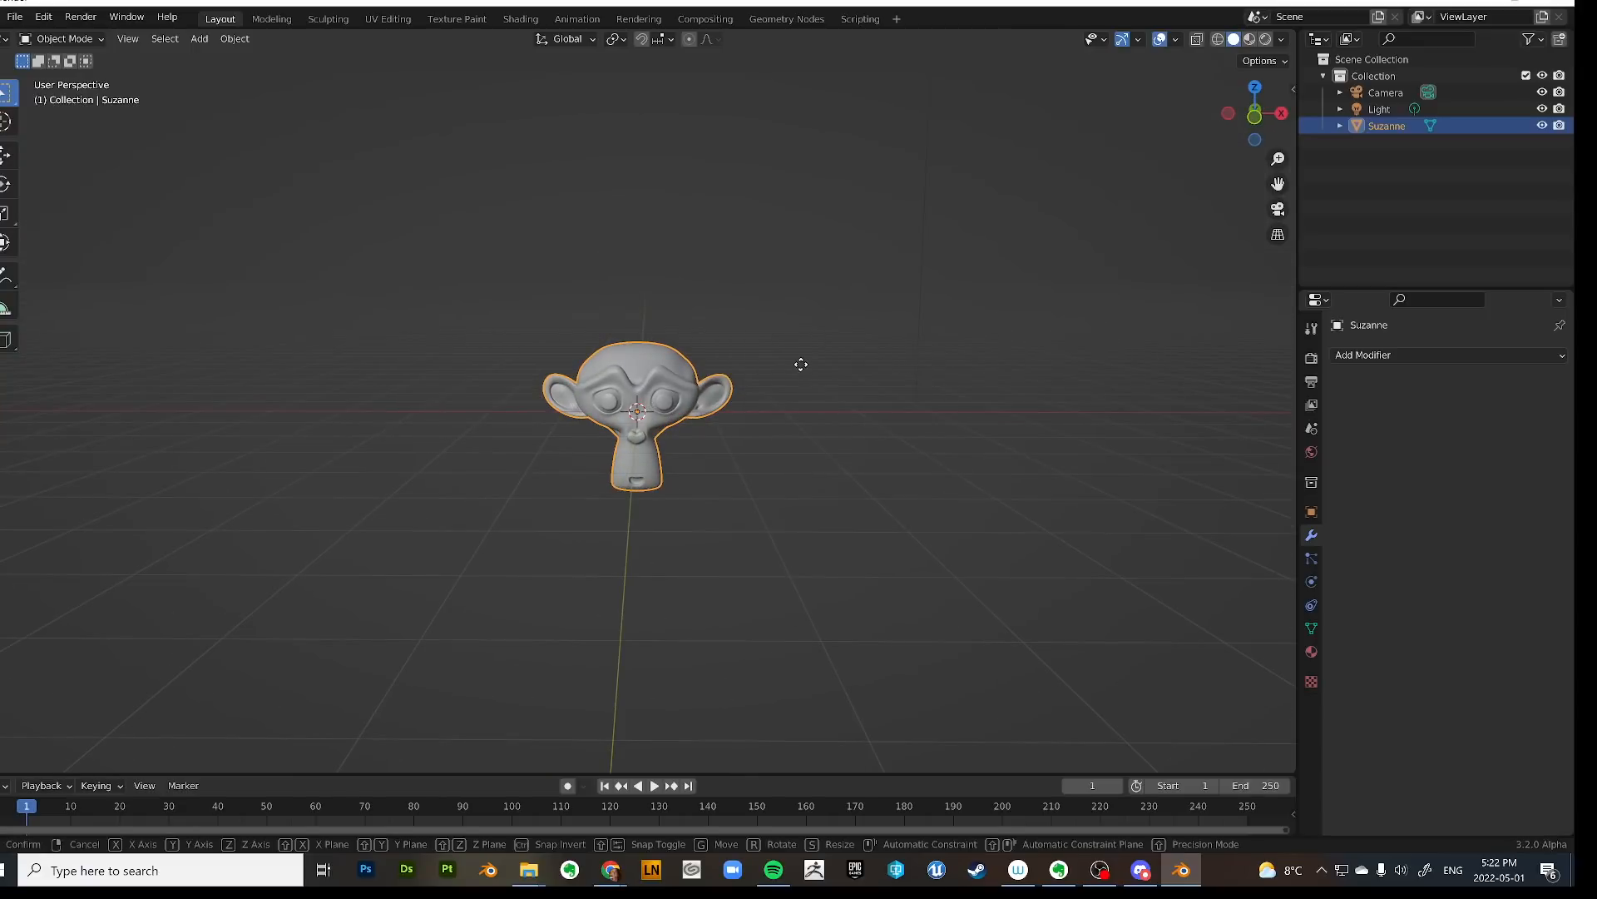
{"action": "key", "text": "z"}
{"action": "left_click", "coordinate": [839, 120]}
{"action": "scroll", "coordinate": [852, 238], "scroll_direction": "down", "scroll_amount": 4}
{"action": "key", "text": "g"}
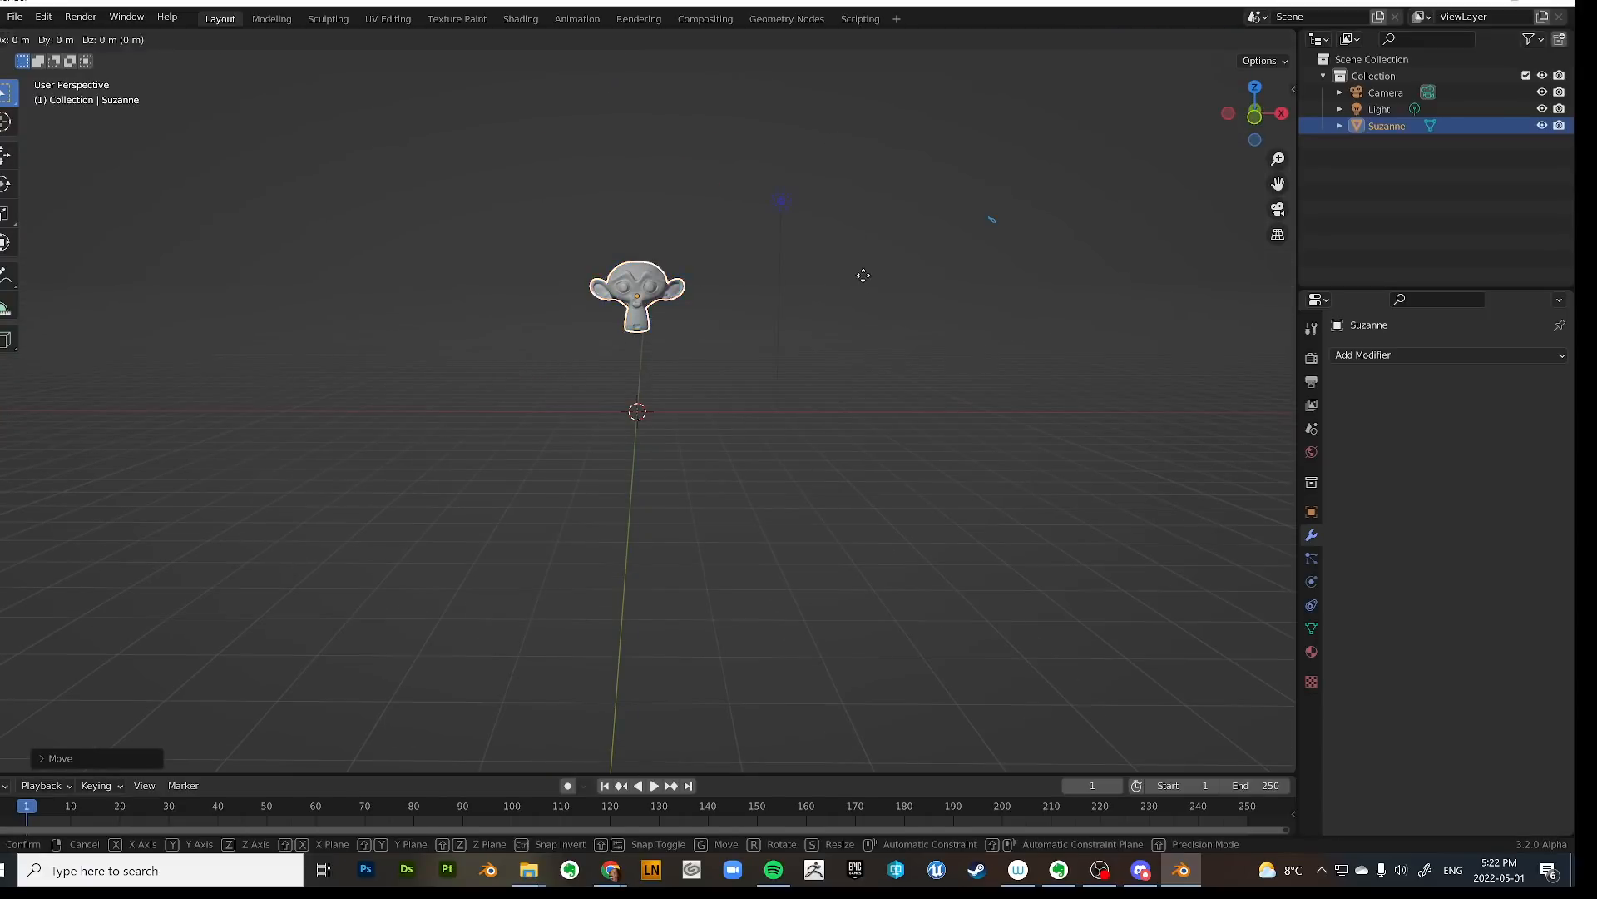
{"action": "key", "text": "z"}
{"action": "left_click", "coordinate": [881, 224]}
{"action": "key", "text": "grave"}
{"action": "left_click", "coordinate": [793, 143]}
{"action": "middle_click_drag", "start_coordinate": [833, 217], "coordinate": [820, 401], "text": "shift"}
{"action": "scroll", "coordinate": [759, 491], "scroll_direction": "up", "scroll_amount": 3}
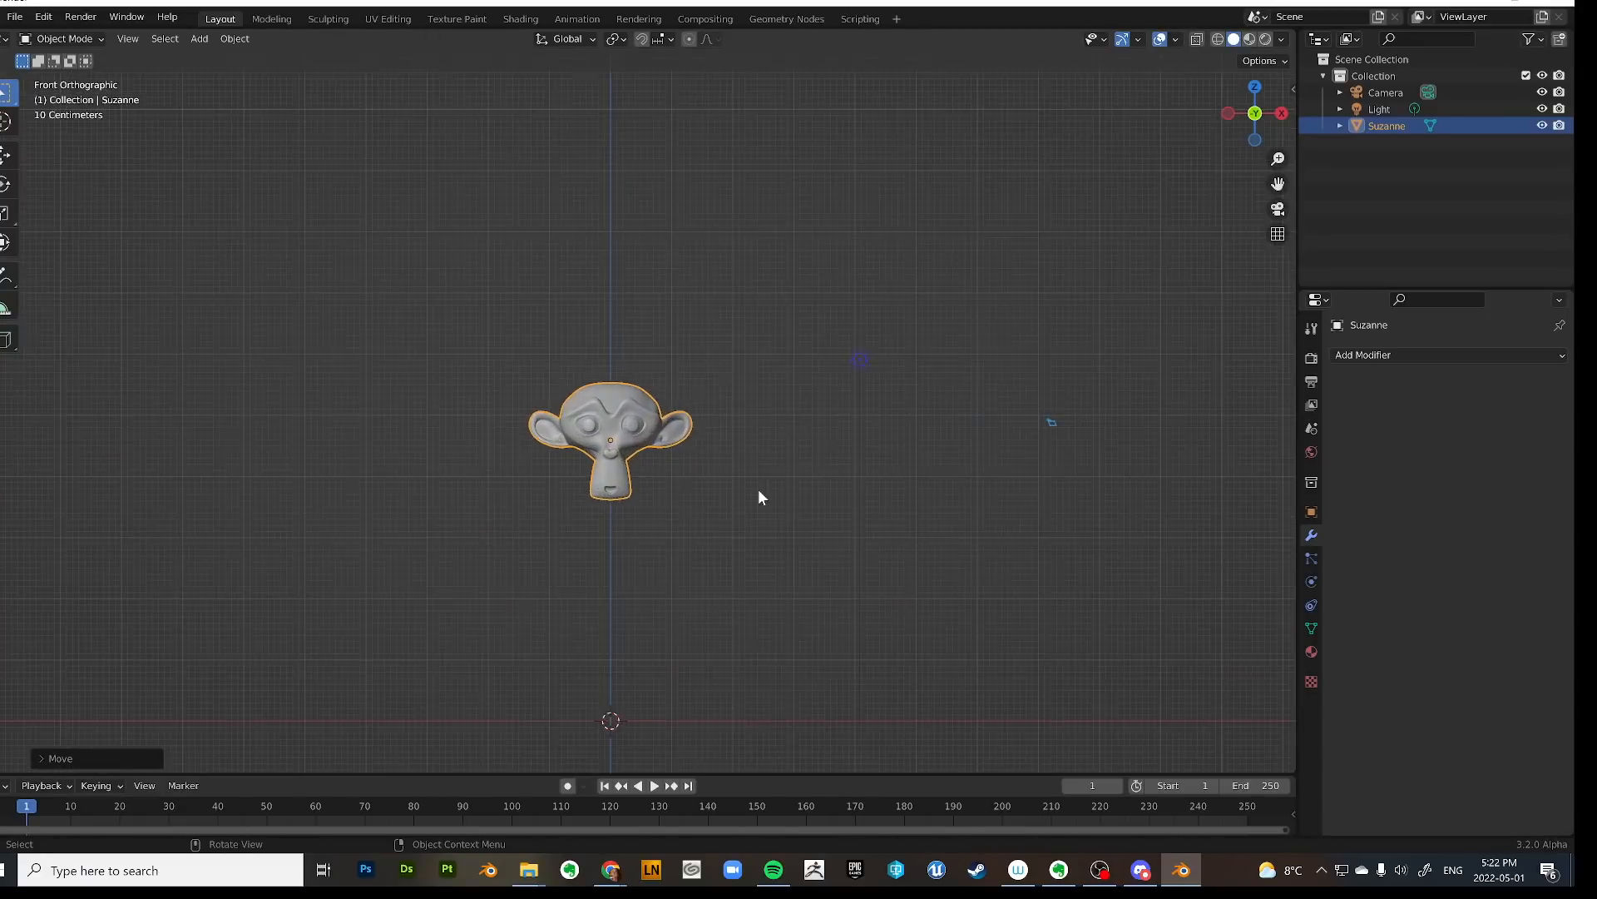
Add an Empty Hair curves object on Suzanne and open its data properties to check the Surface setting.
{"action": "left_click", "coordinate": [770, 499]}
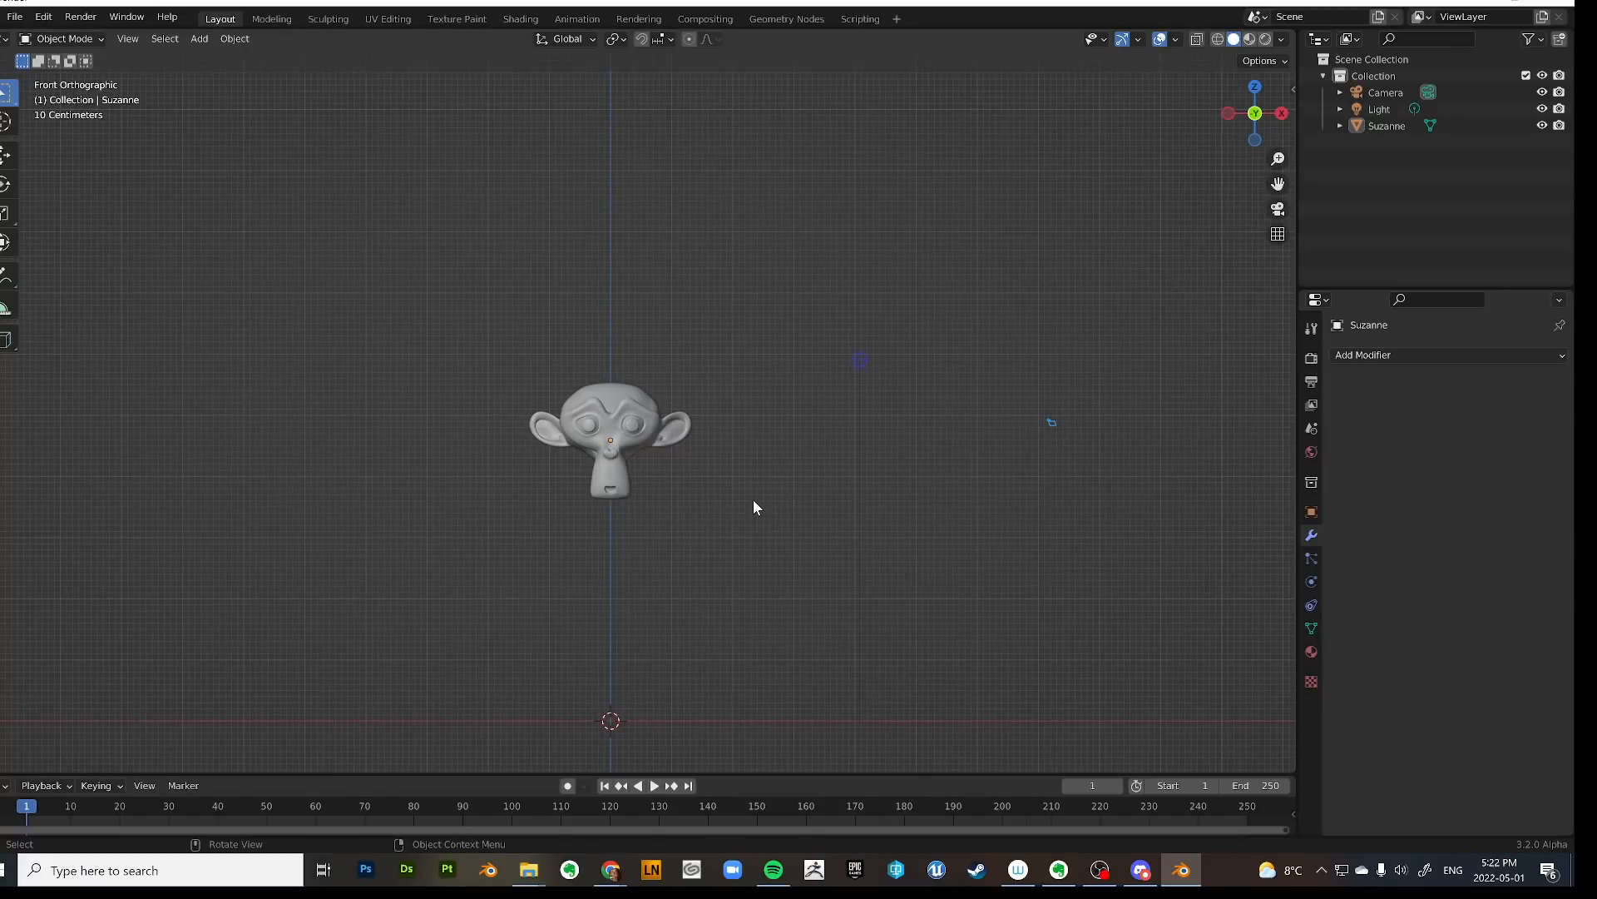
{"action": "key", "text": "shift+a"}
{"action": "mouse_move", "coordinate": [712, 532]}
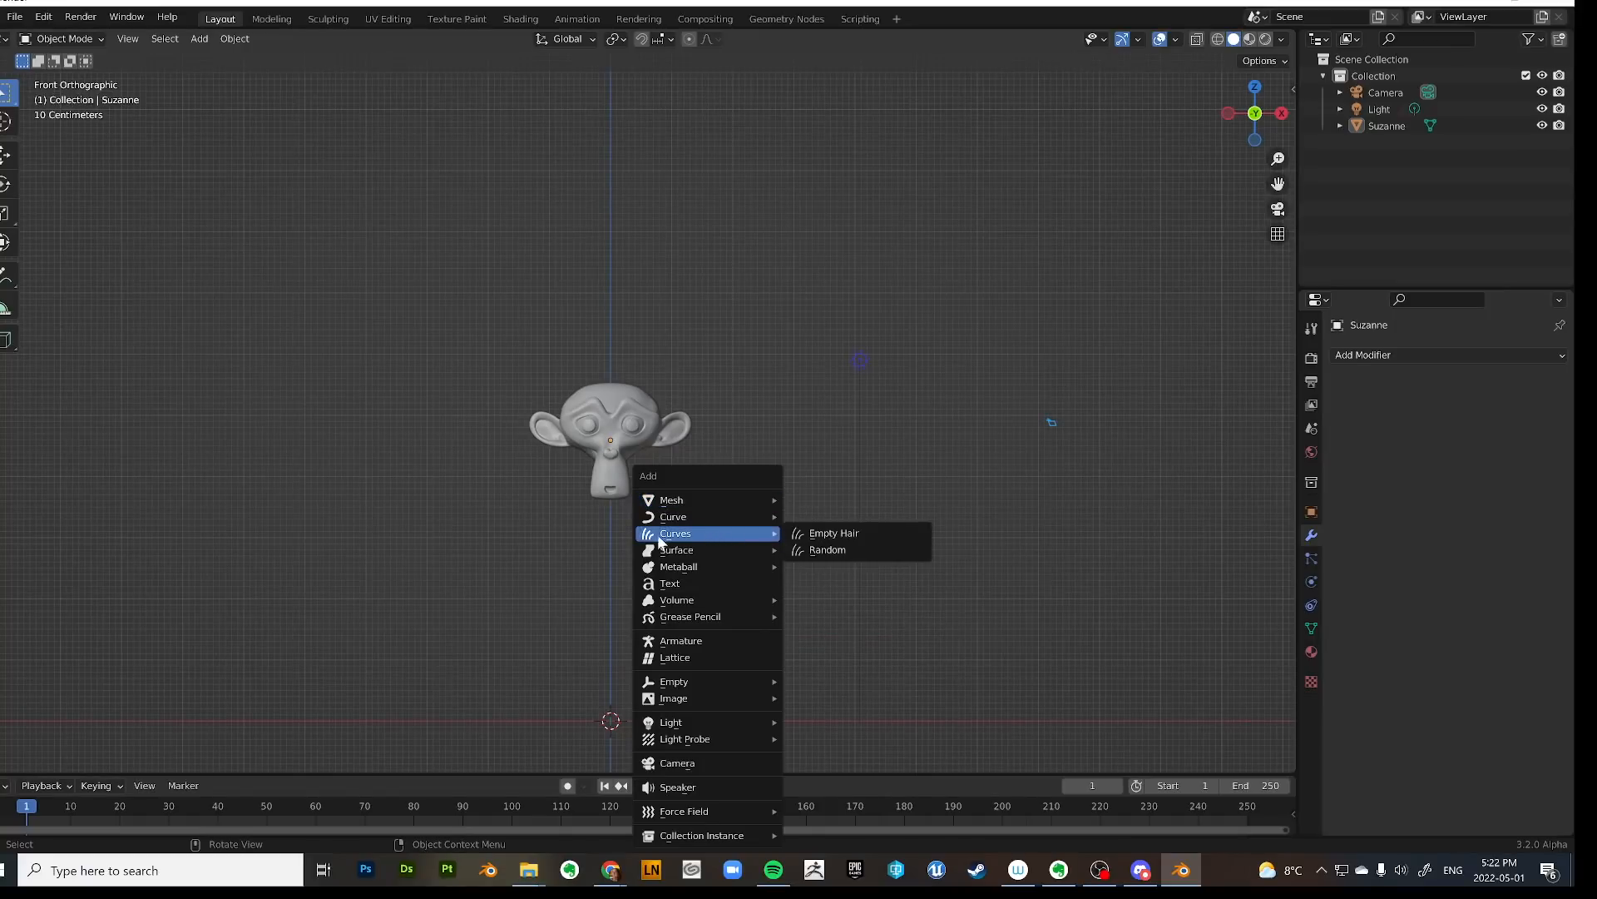
{"action": "left_click", "coordinate": [857, 533]}
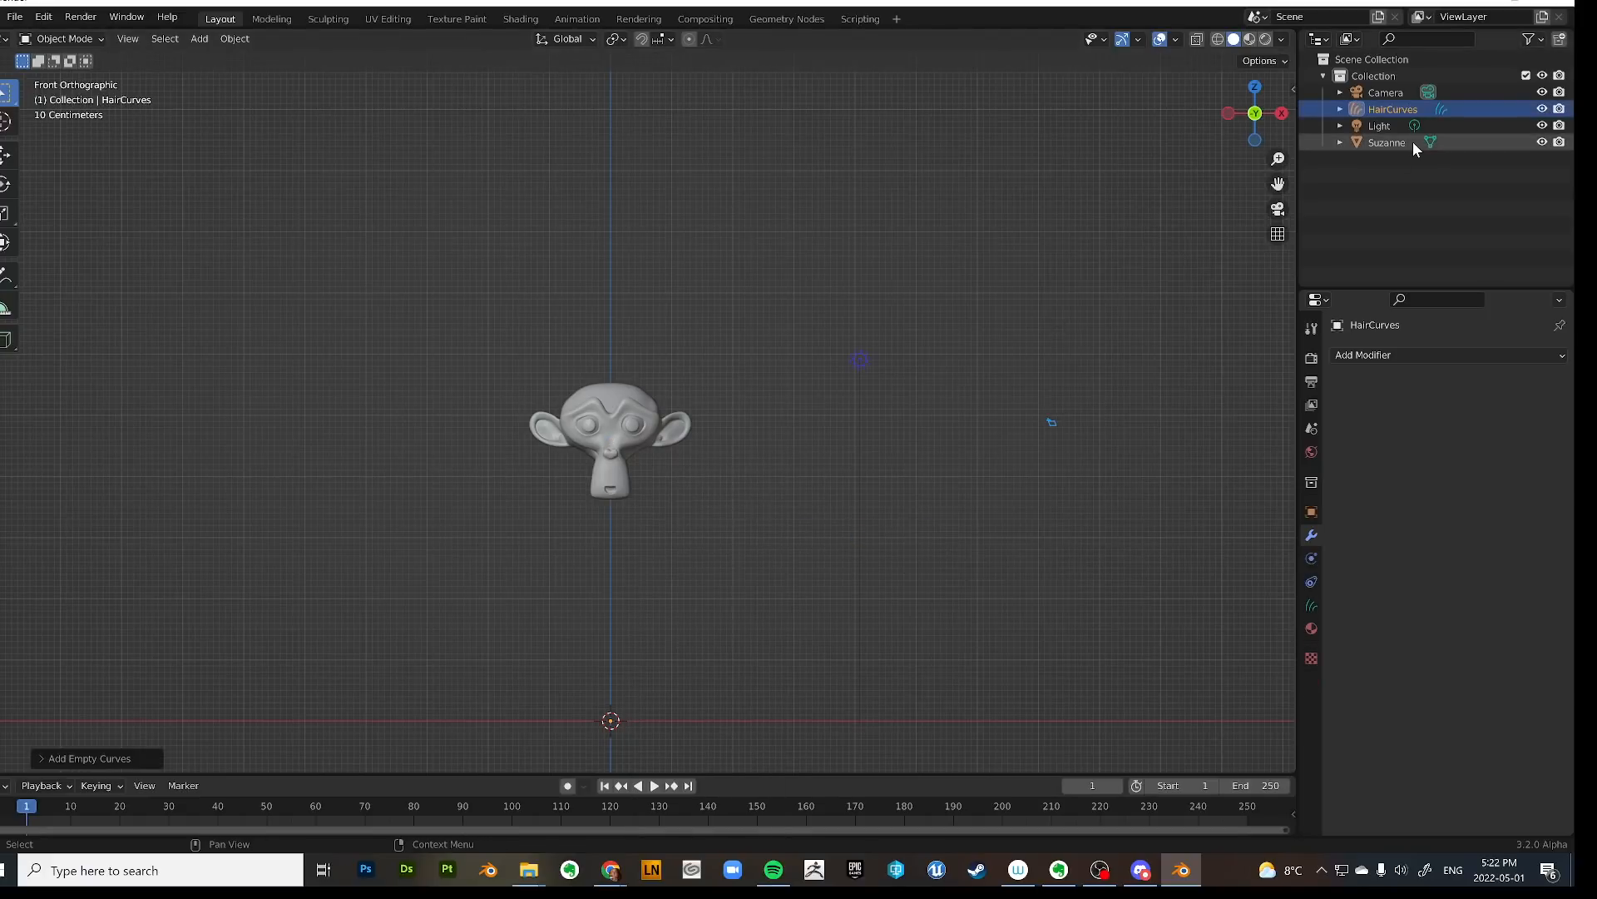
{"action": "left_click", "coordinate": [1399, 111]}
{"action": "left_click", "coordinate": [1312, 607]}
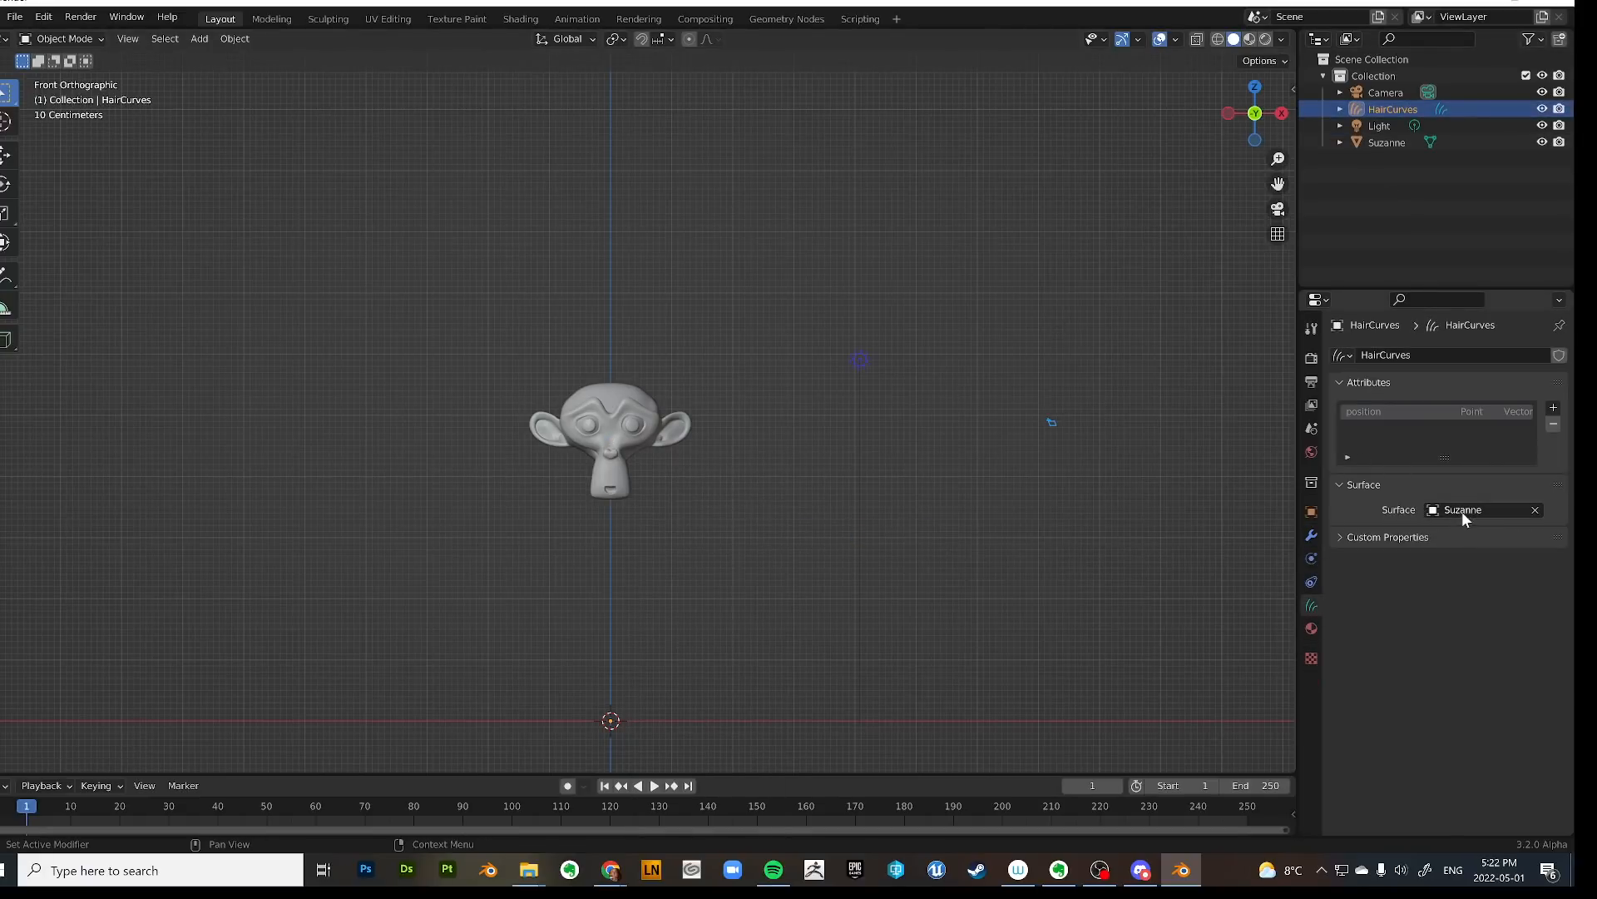
Switch the hair curves object to Sculpt Mode and choose the Add Curves brush.
{"action": "middle_click_drag", "start_coordinate": [792, 339], "coordinate": [642, 328]}
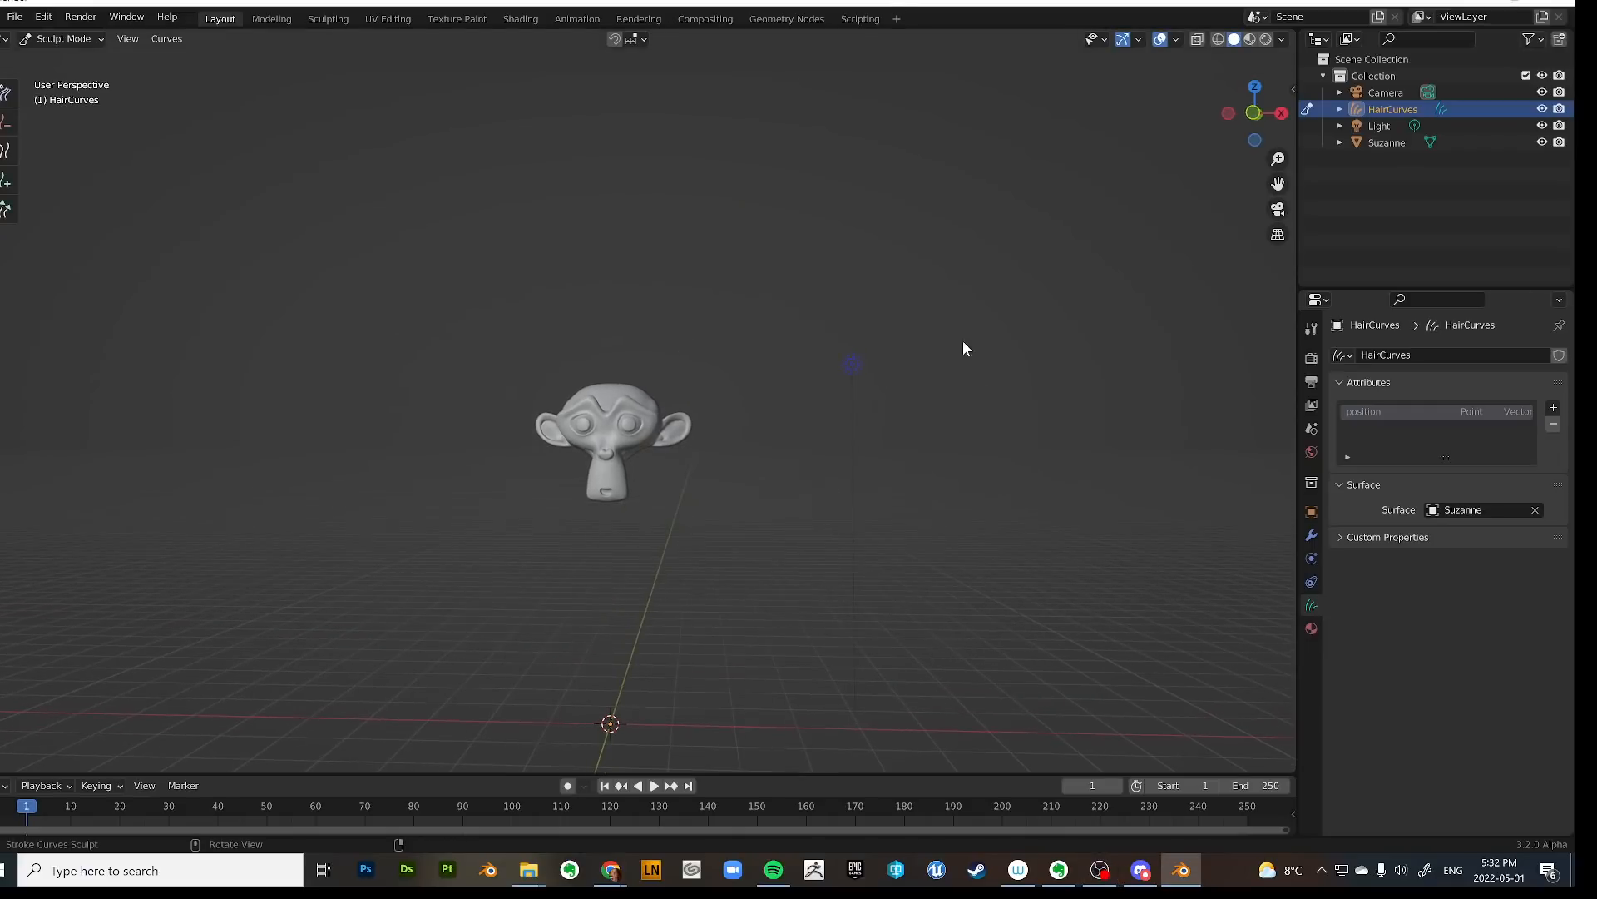
{"action": "scroll", "coordinate": [628, 436], "scroll_direction": "up", "scroll_amount": 4}
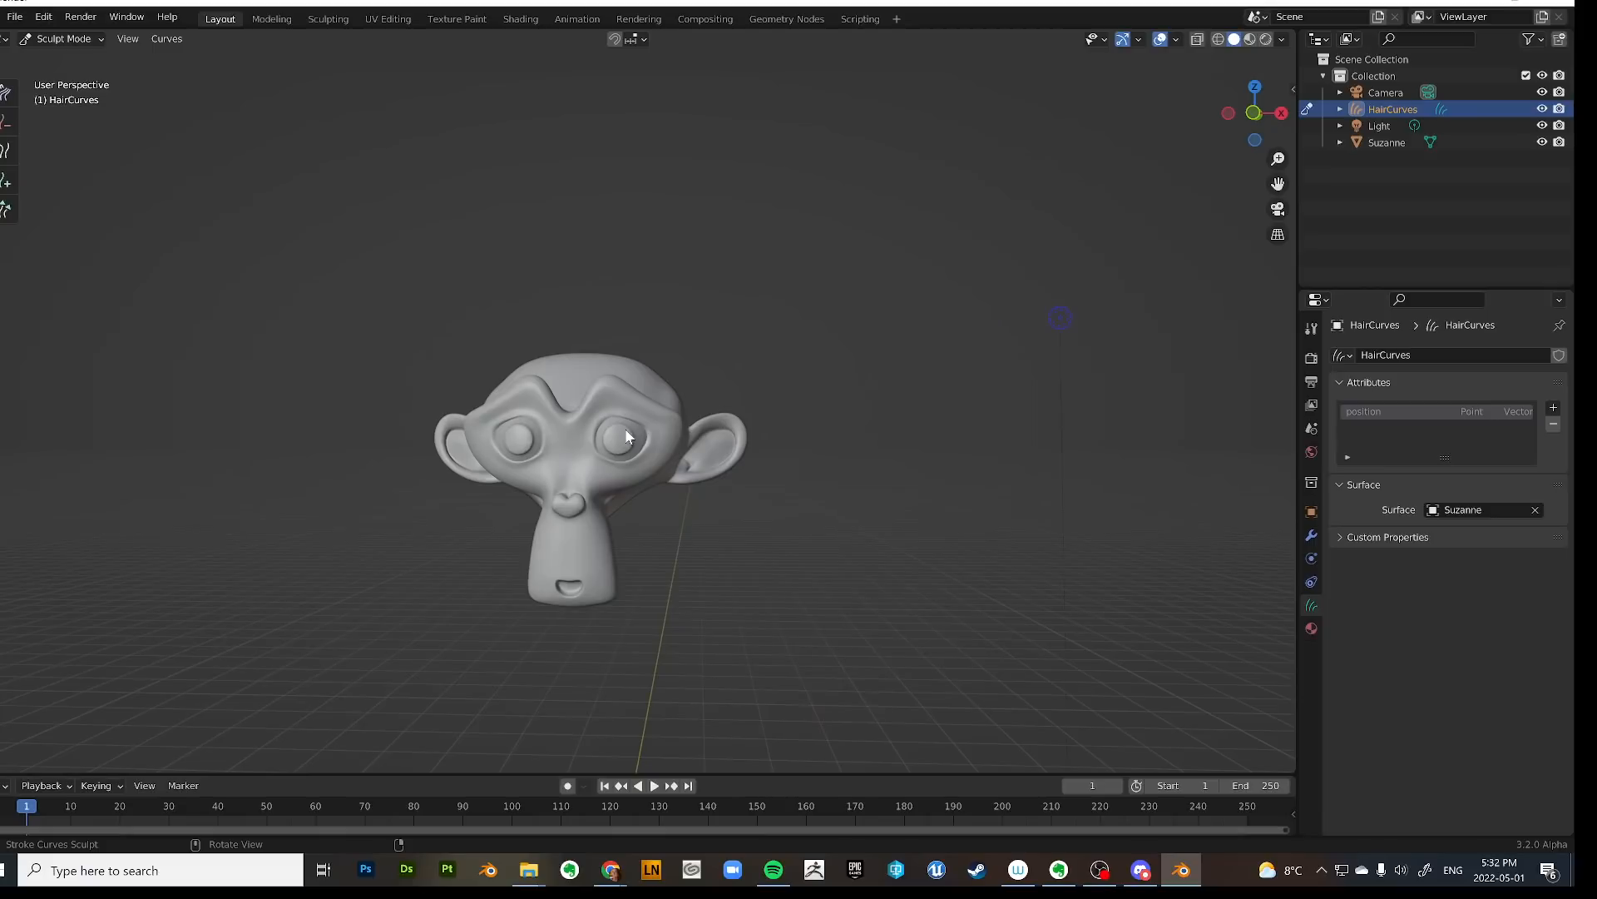
{"action": "left_click", "coordinate": [67, 39]}
{"action": "left_click", "coordinate": [71, 40]}
{"action": "left_click", "coordinate": [3, 180]}
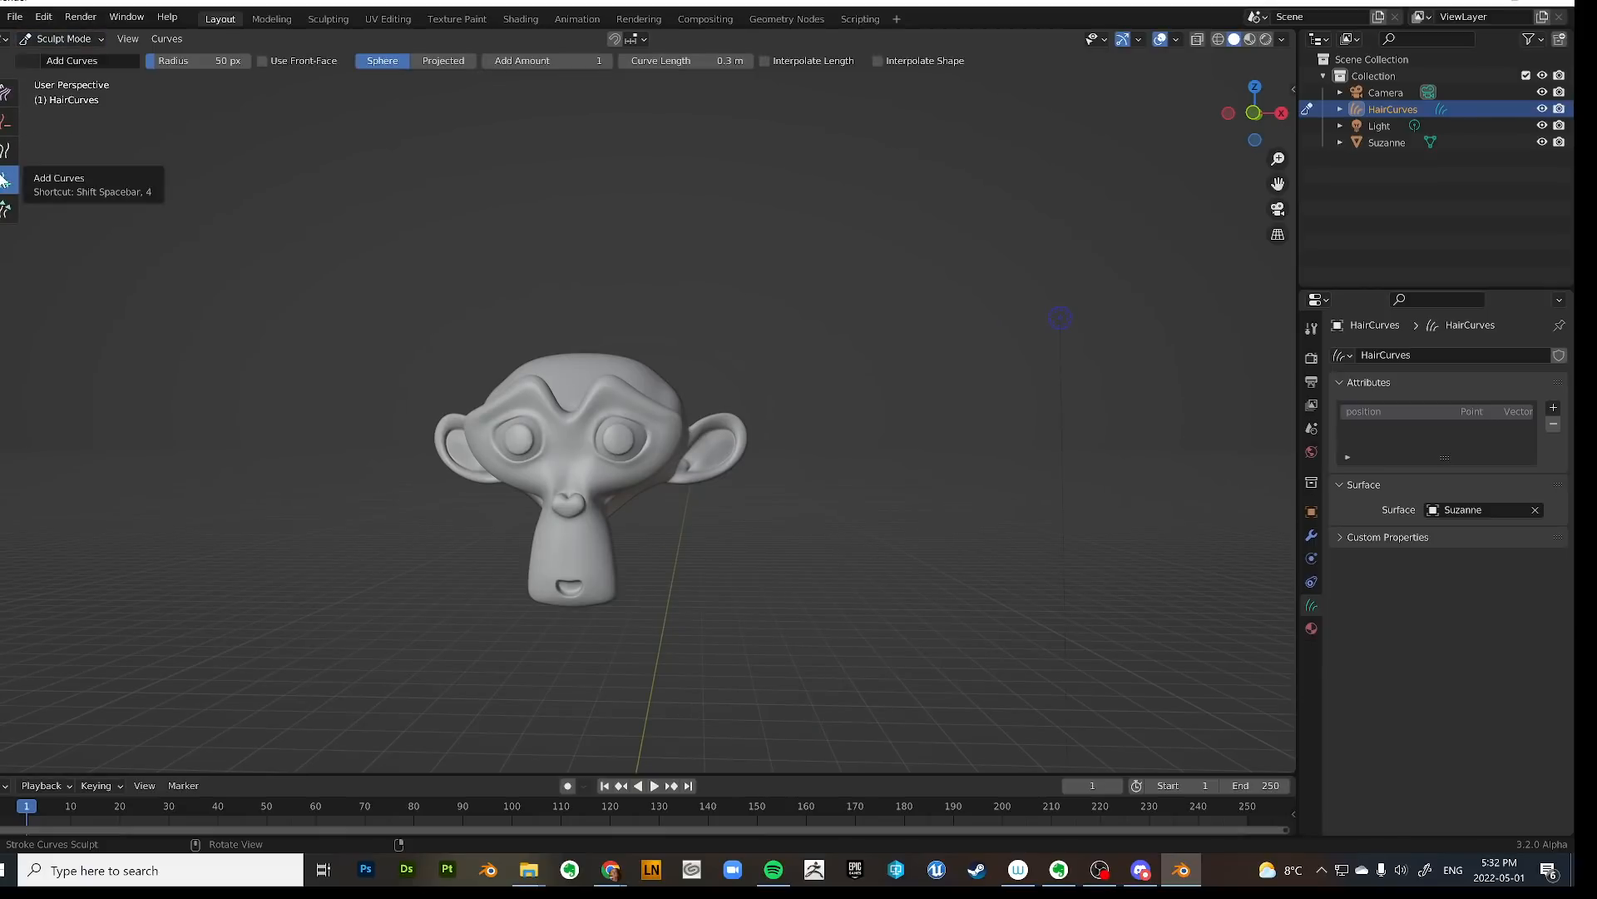
Set the Add Curves brush to a curve length of 5 m and an add amount of 100.
{"action": "middle_click_drag", "start_coordinate": [549, 164], "coordinate": [636, 247]}
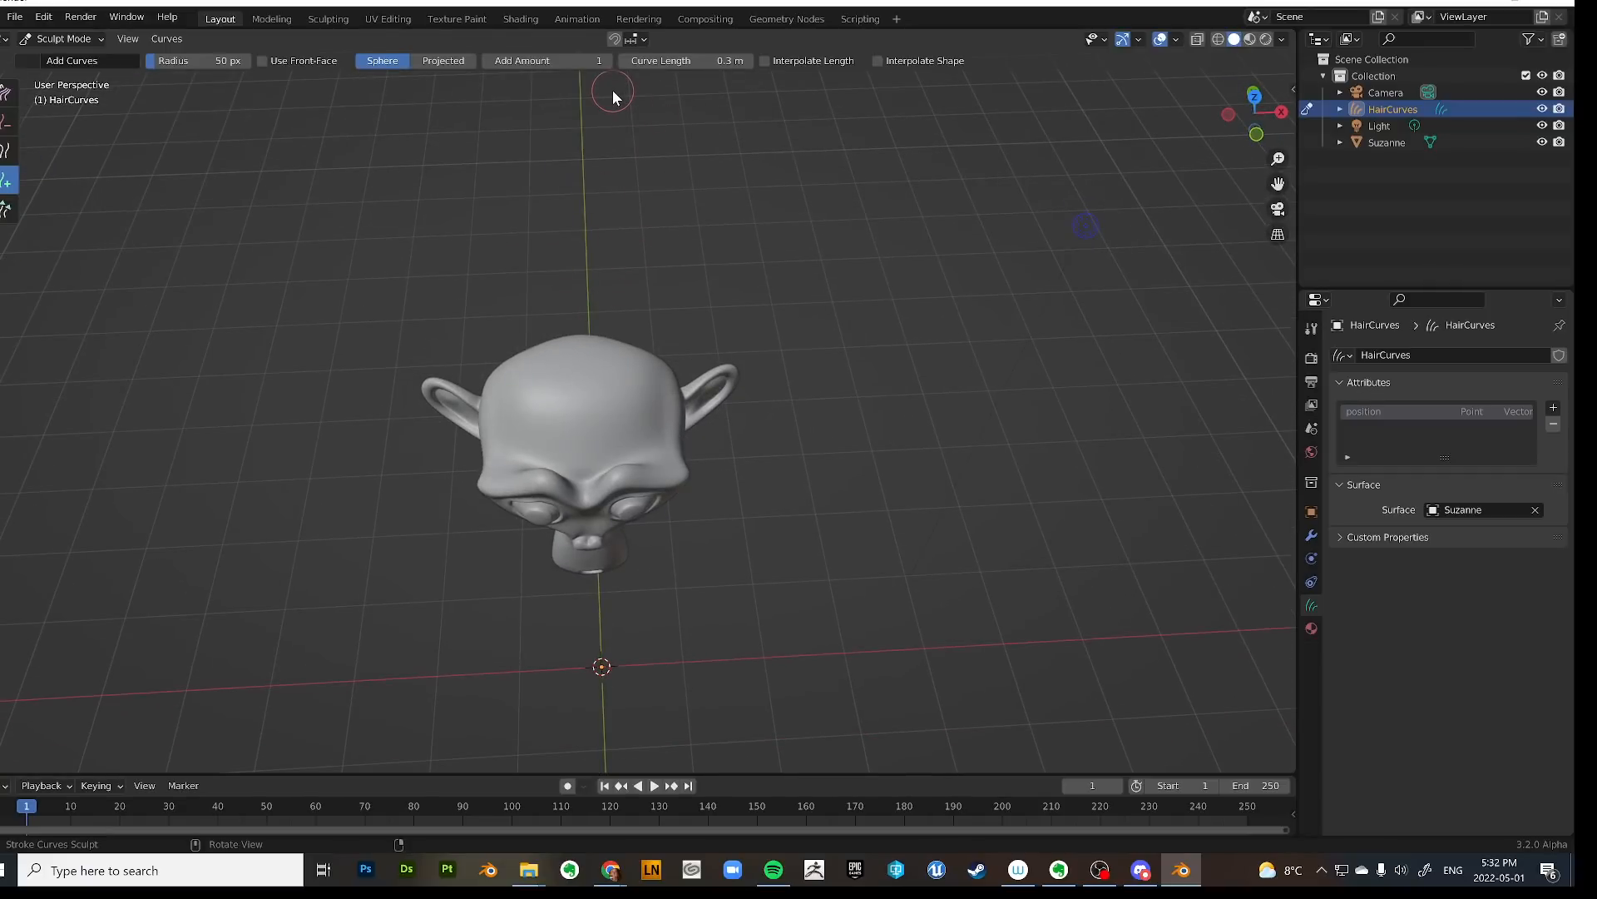
{"action": "left_click", "coordinate": [701, 65]}
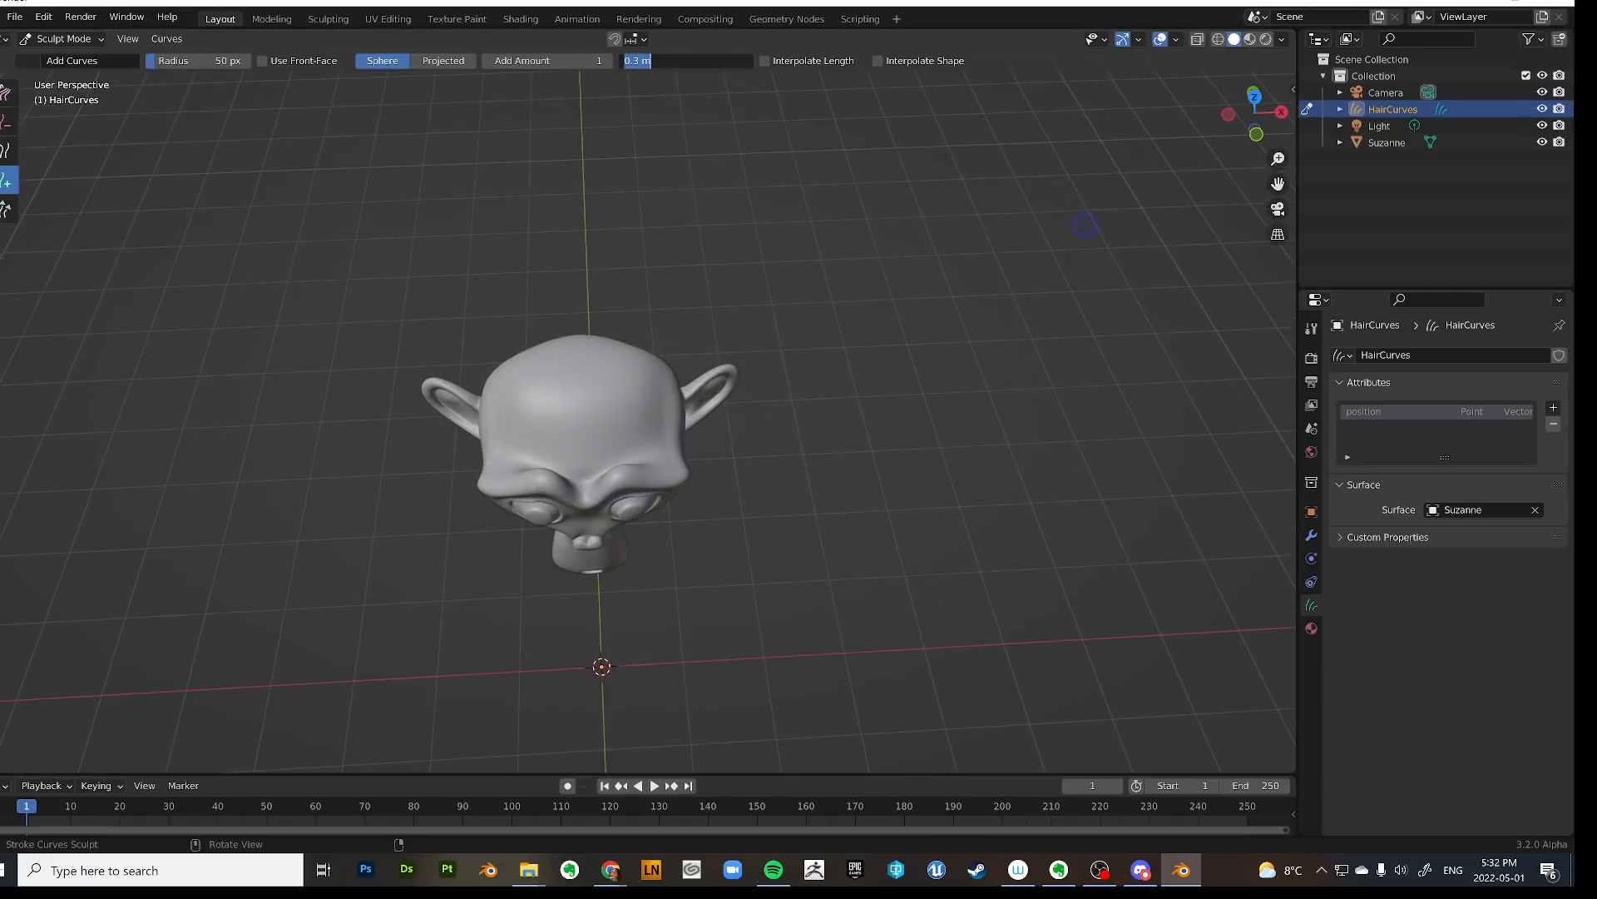
{"action": "key", "text": "Return"}
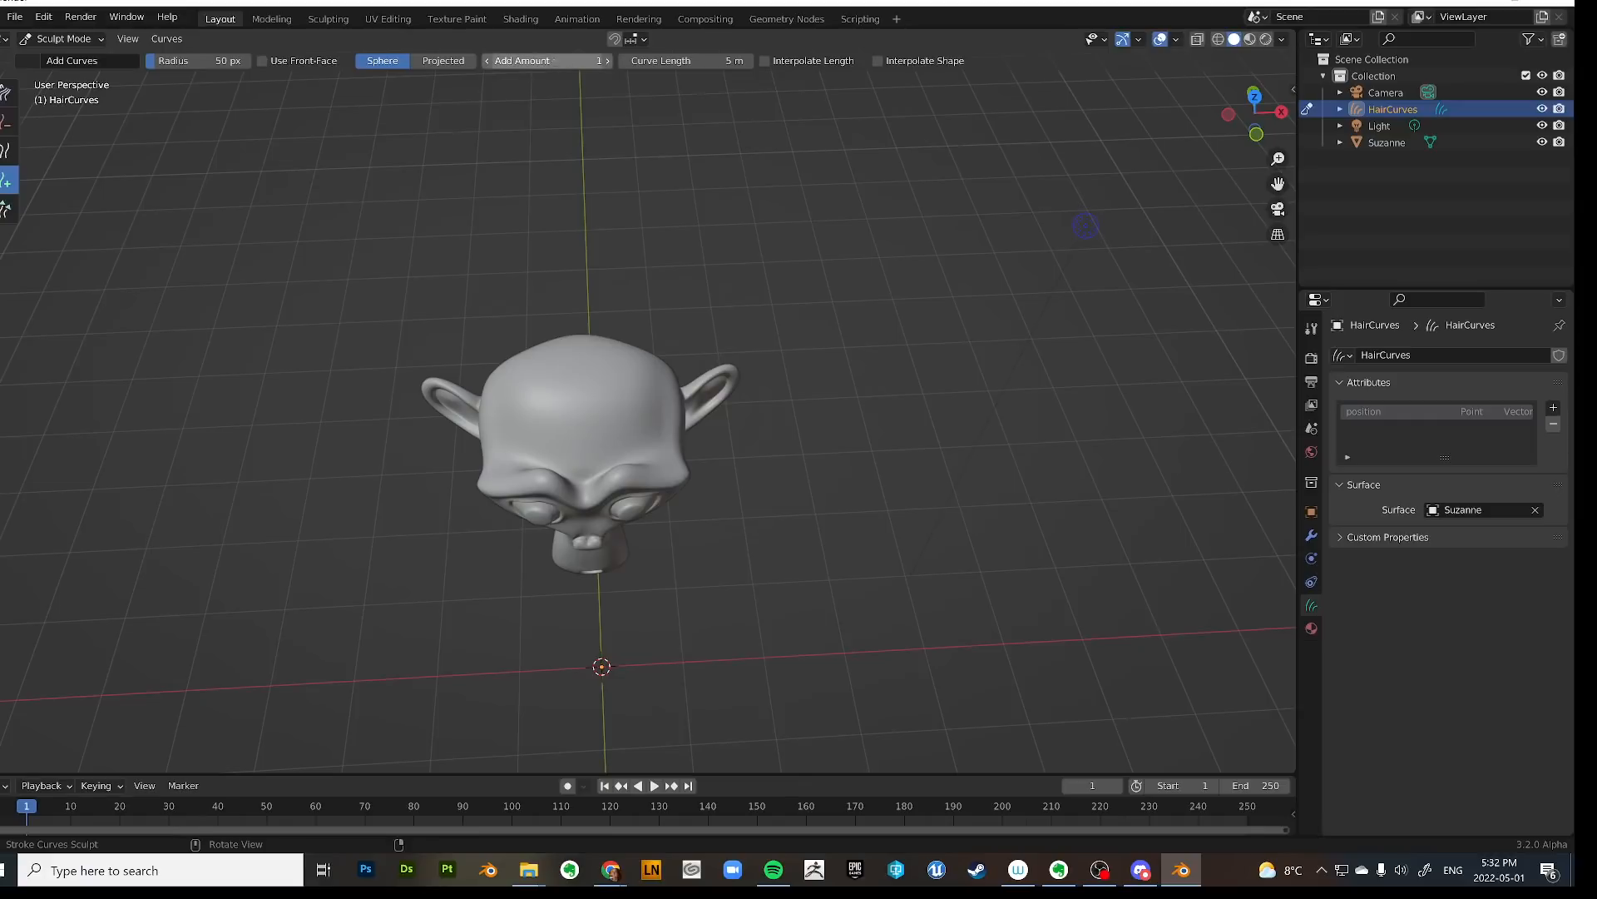
{"action": "left_click", "coordinate": [533, 62]}
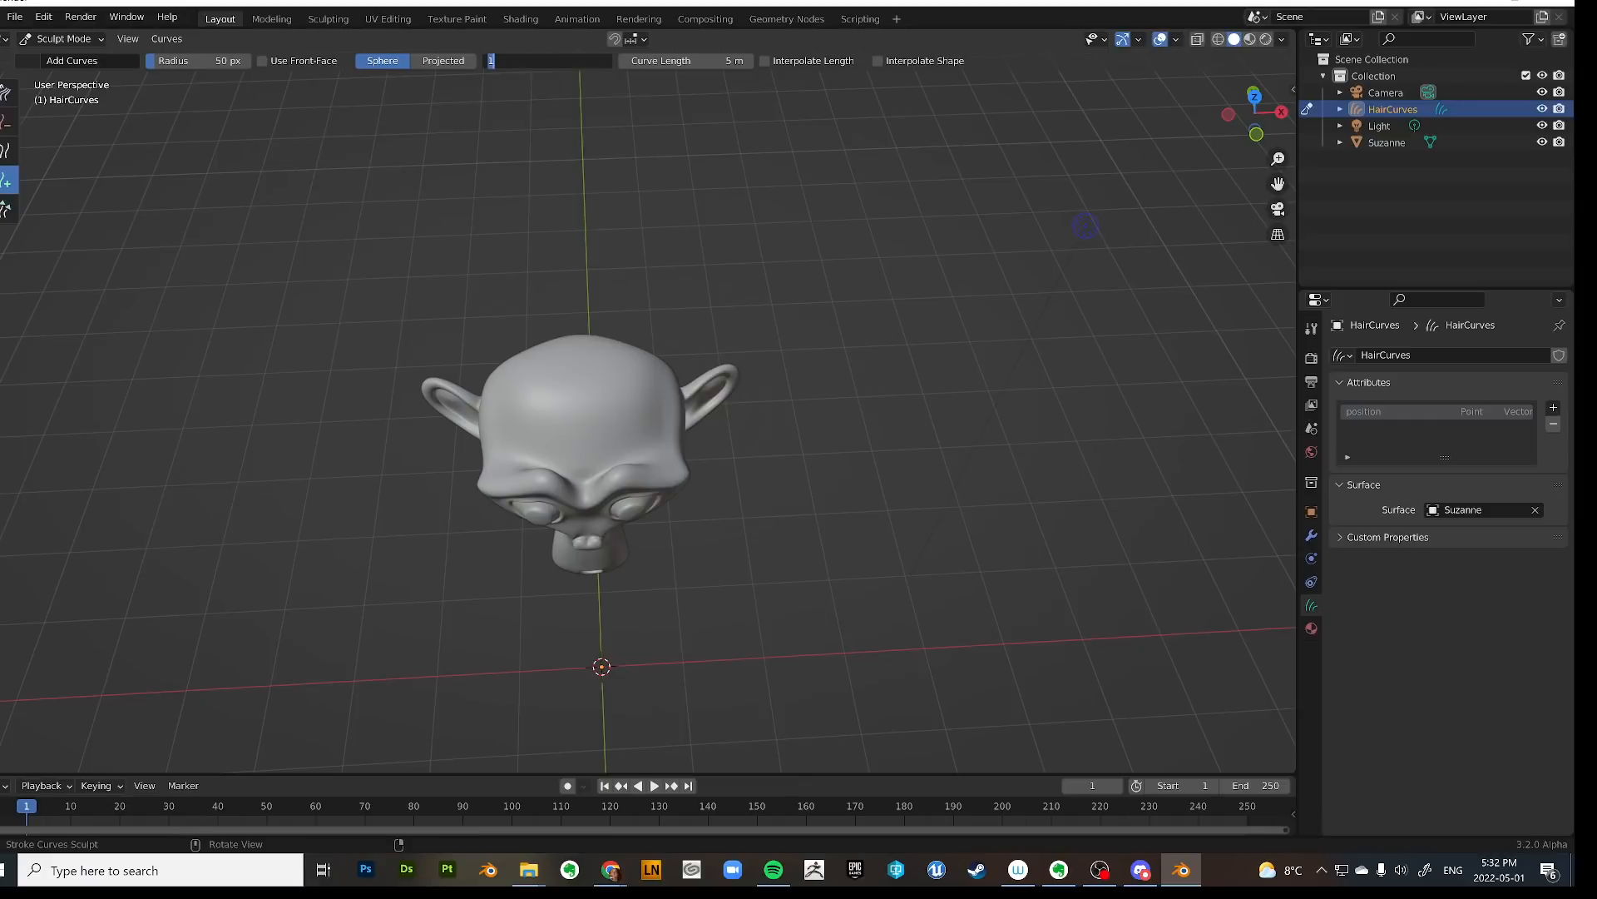
{"action": "type", "text": "100"}
{"action": "key", "text": "Return"}
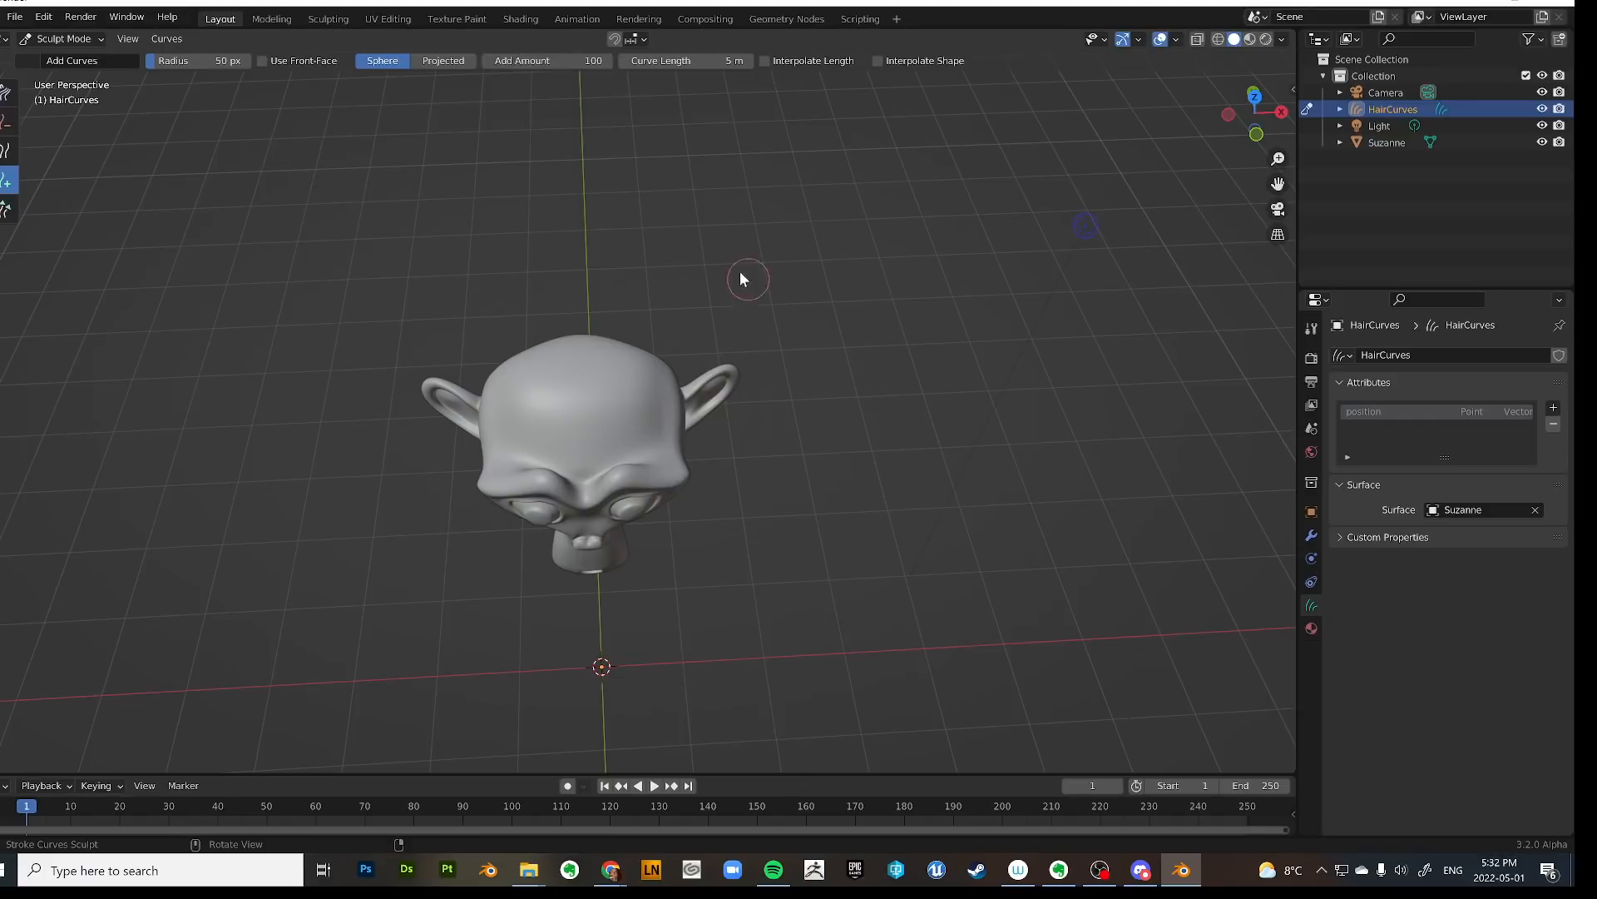
Enable Use Front-Face, set the brush radius to about 166 px and paint hair on the crown from the top view.
{"action": "key", "text": "grave"}
{"action": "left_click", "coordinate": [647, 65]}
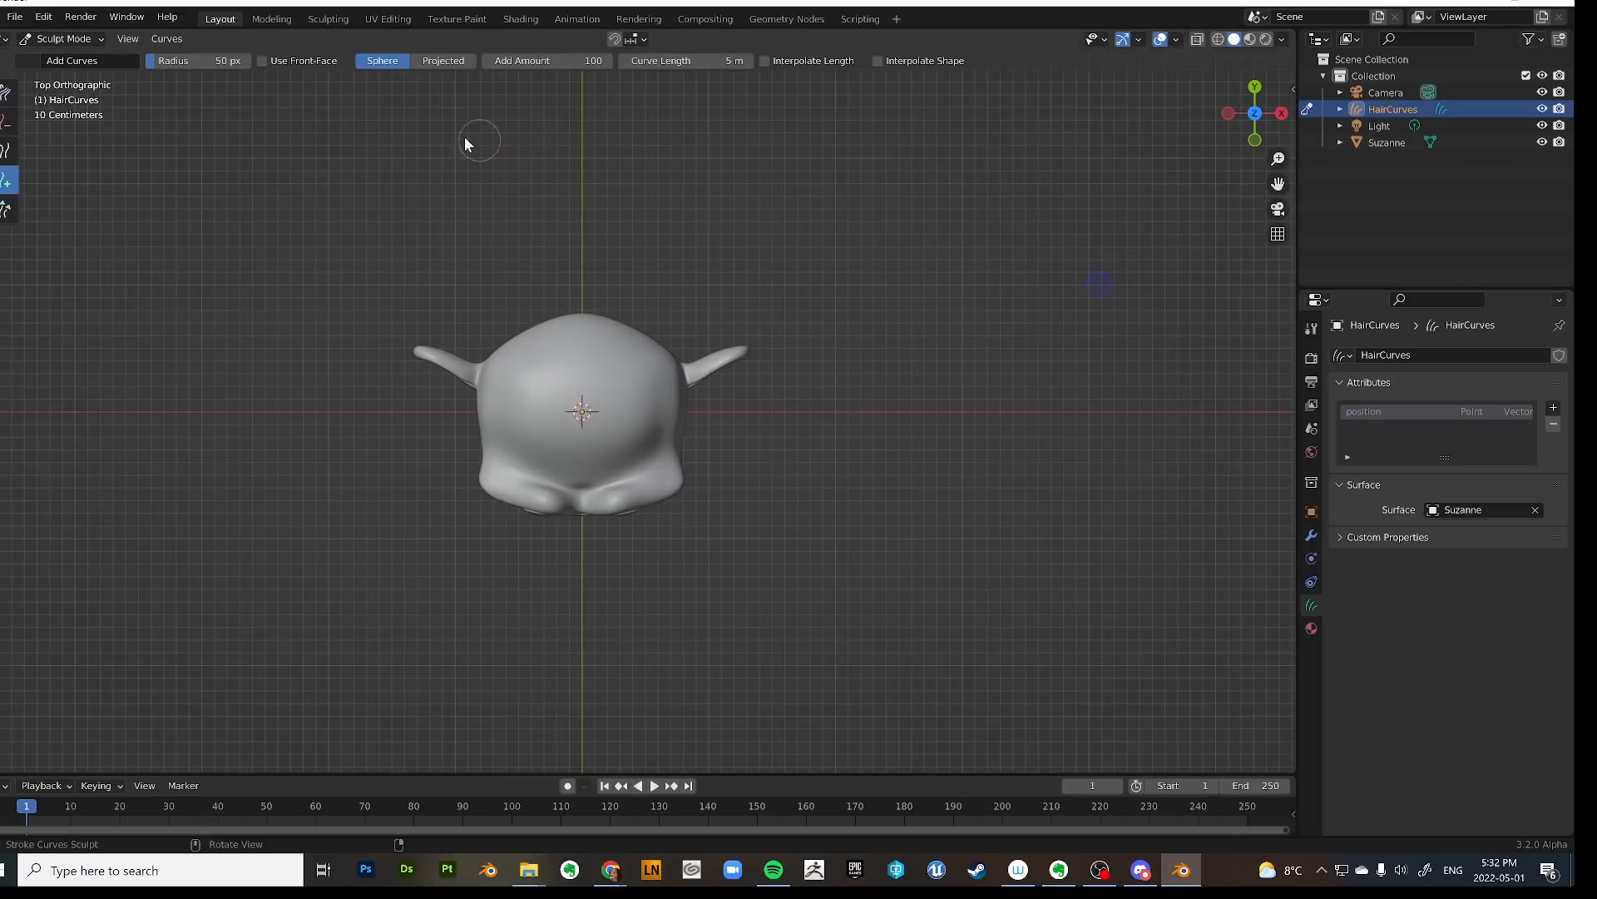
{"action": "left_click", "coordinate": [293, 61]}
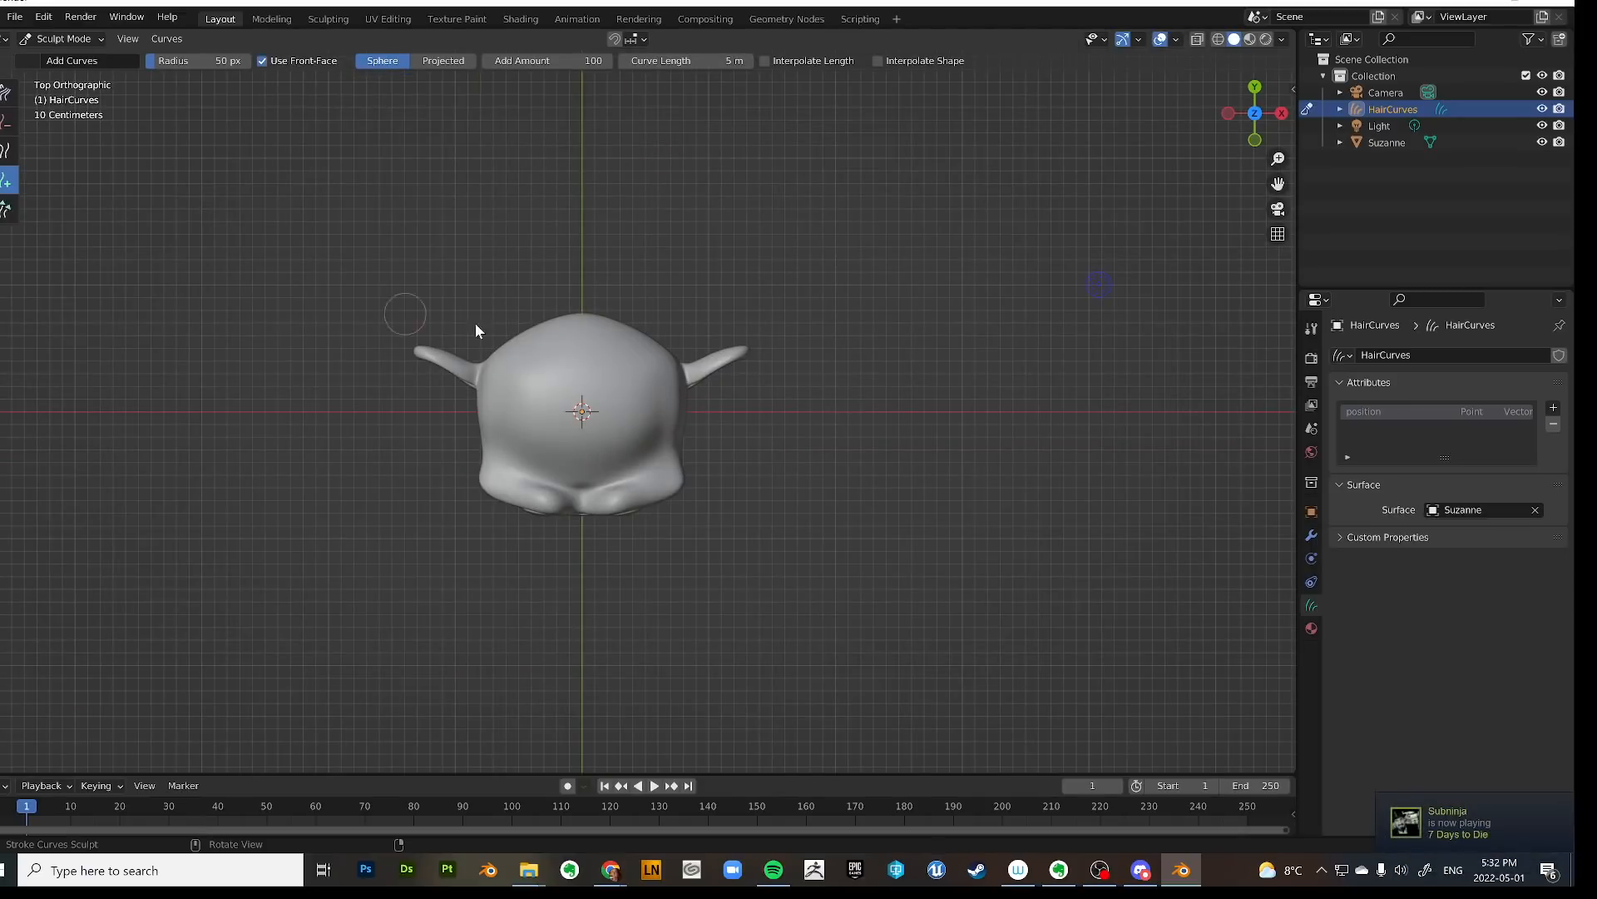
{"action": "key", "text": "f"}
{"action": "left_click", "coordinate": [608, 245]}
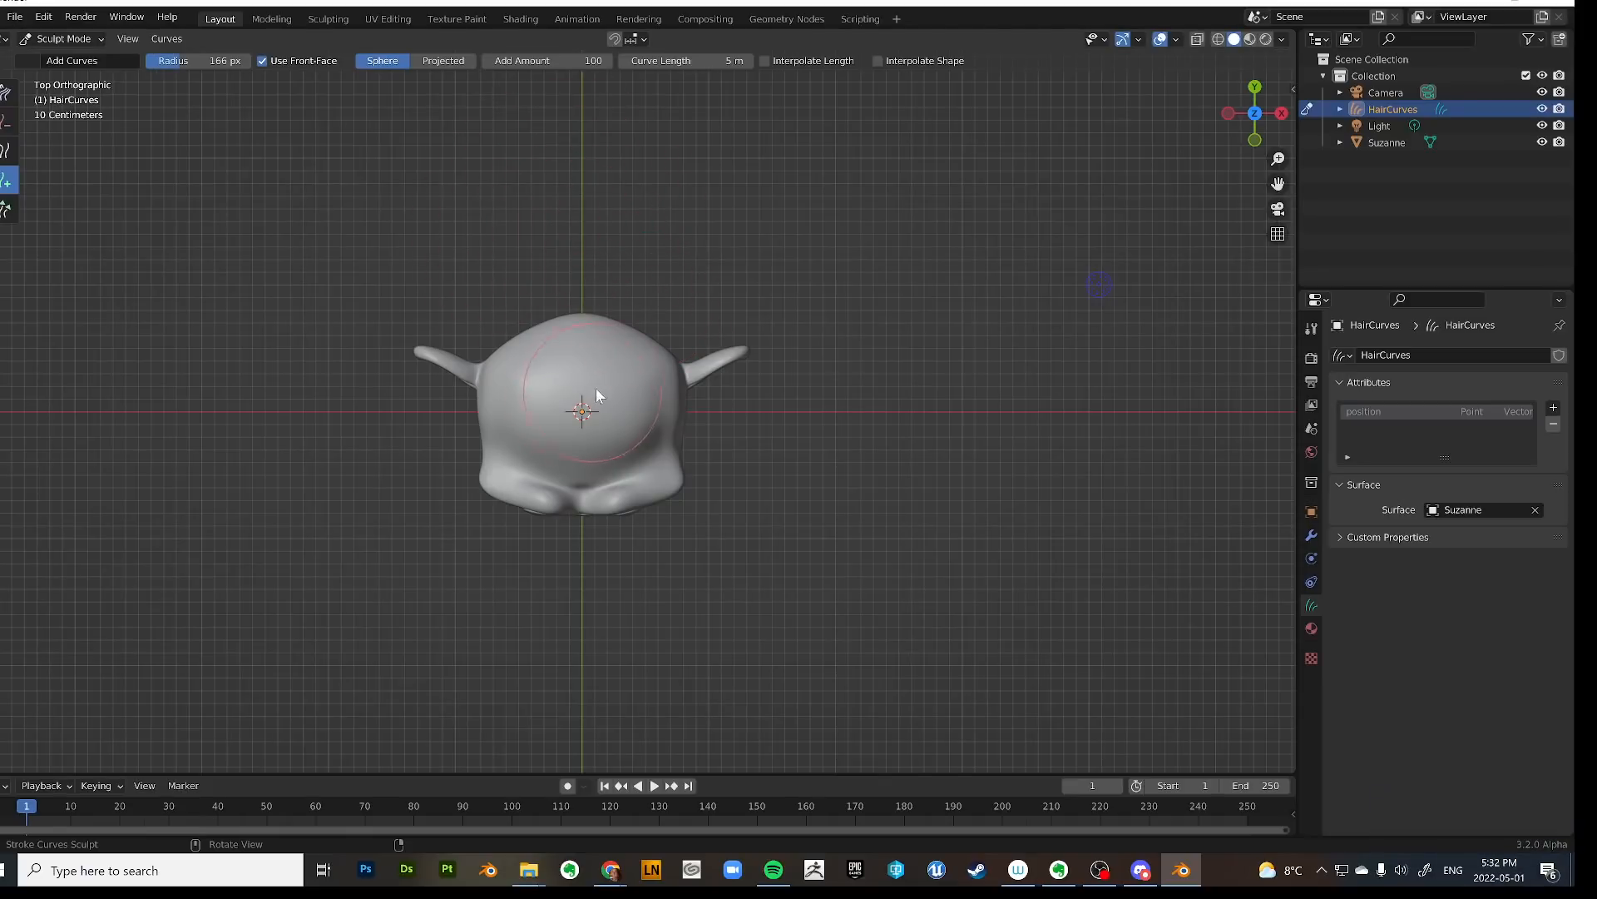
{"action": "left_click", "coordinate": [581, 411]}
{"action": "left_click_drag", "start_coordinate": [581, 411], "coordinate": [641, 397]}
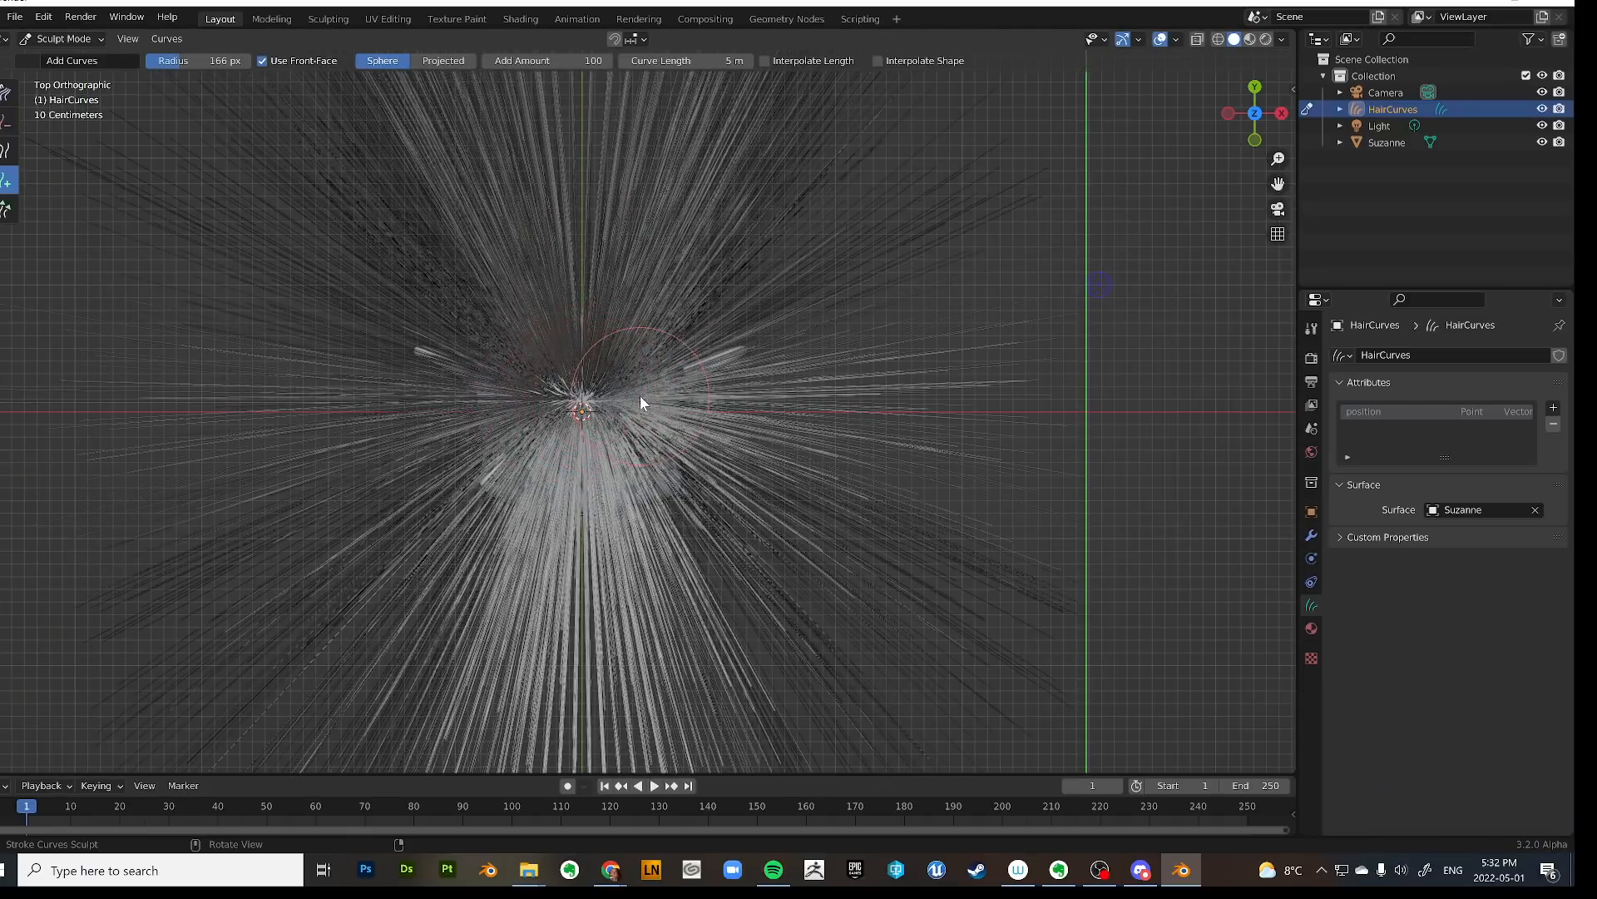
Reduce the brush radius to about 102 px and paint hair over the back and sides of the monkey's head.
{"action": "middle_click_drag", "start_coordinate": [641, 397], "coordinate": [657, 291]}
{"action": "key", "text": "KP_3"}
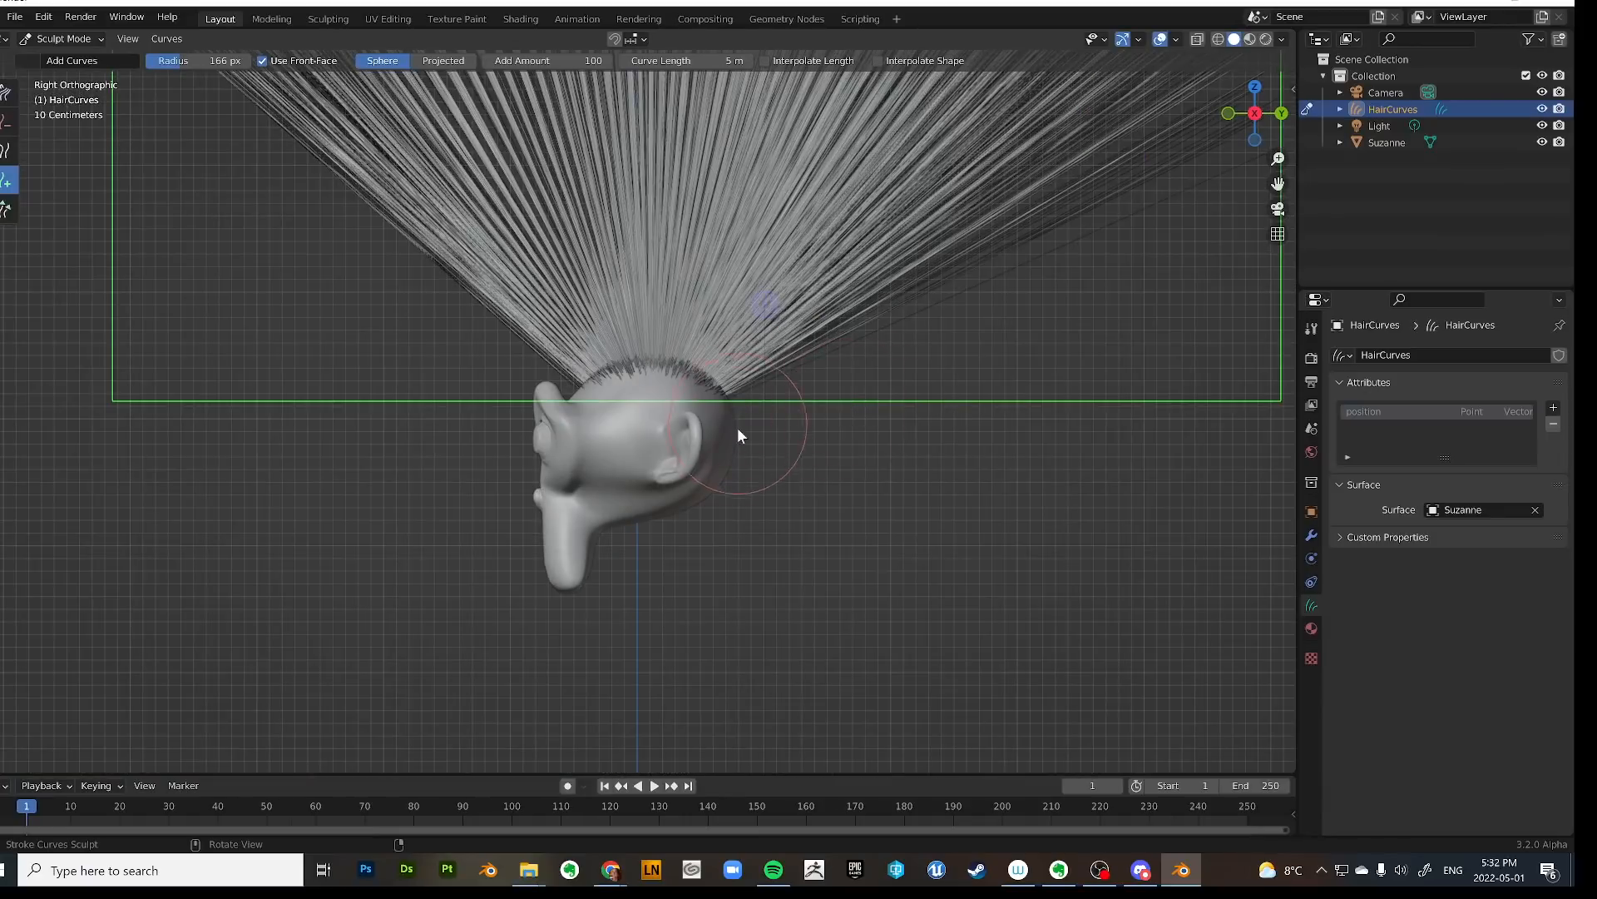
{"action": "key", "text": "f"}
{"action": "left_click", "coordinate": [708, 454]}
{"action": "middle_click_drag", "start_coordinate": [697, 386], "coordinate": [759, 373]}
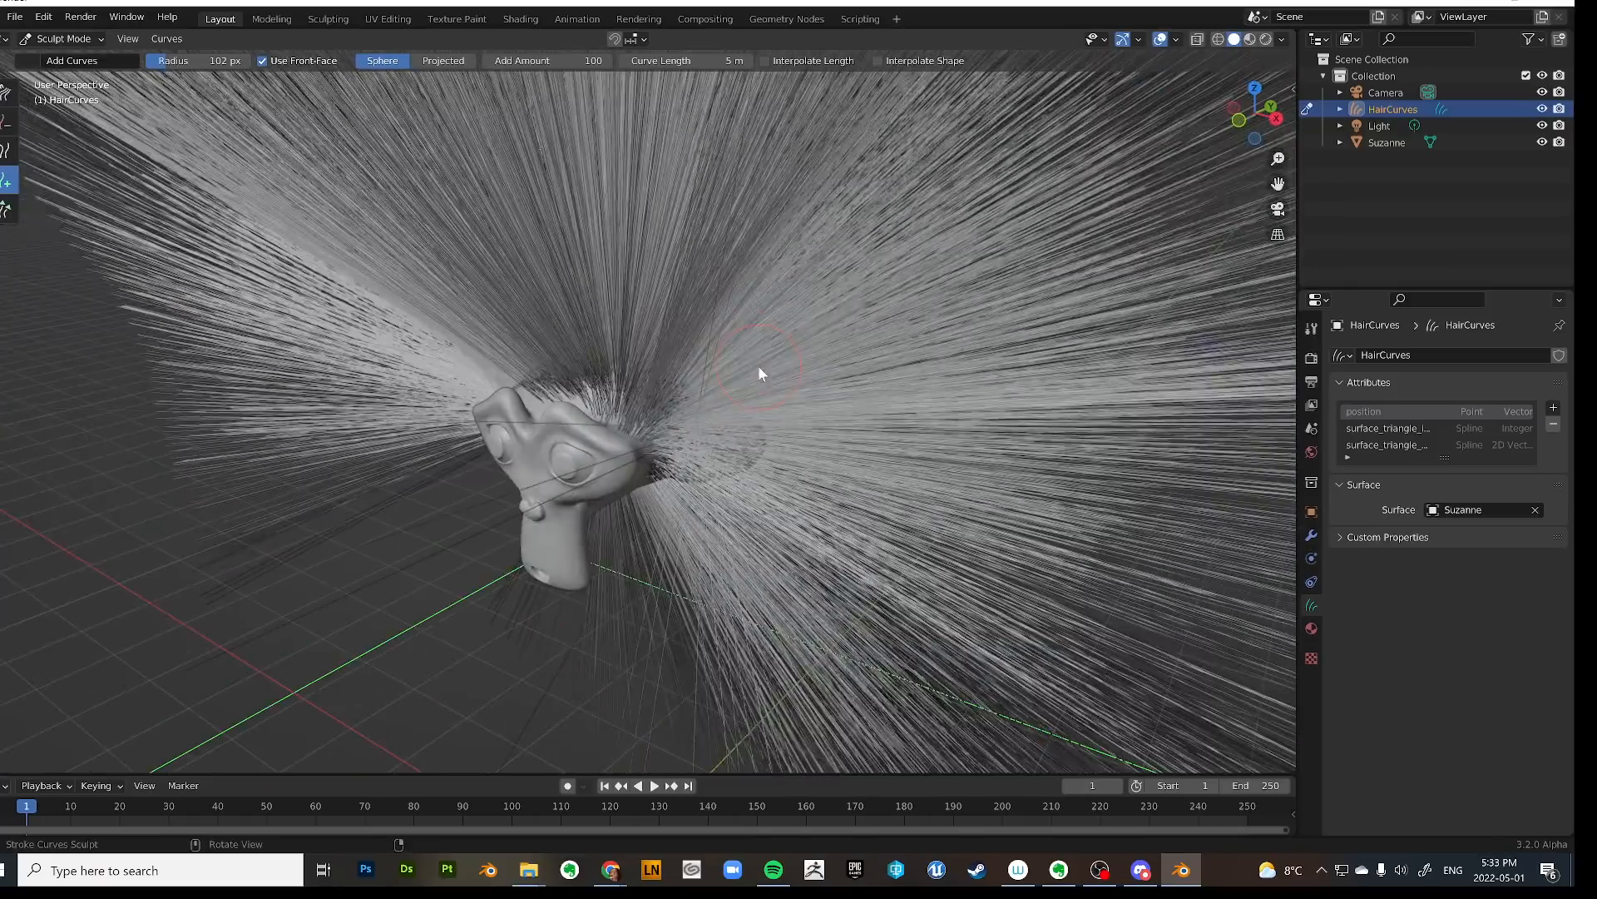
{"action": "key", "text": "KP_1"}
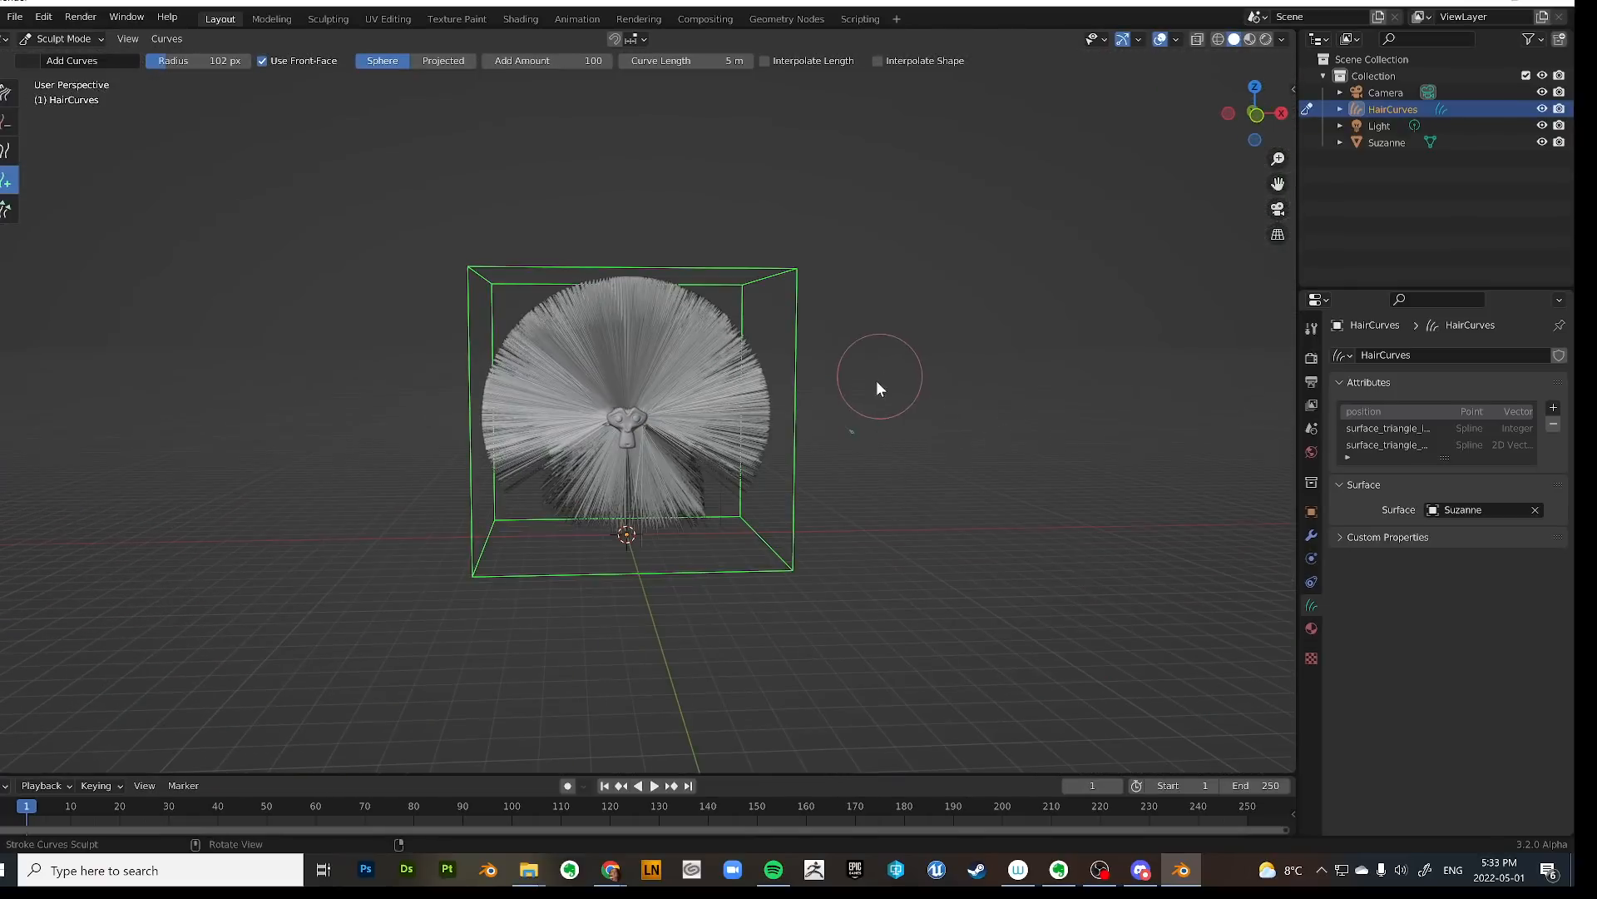
{"action": "scroll", "coordinate": [862, 397], "scroll_direction": "up", "scroll_amount": 5}
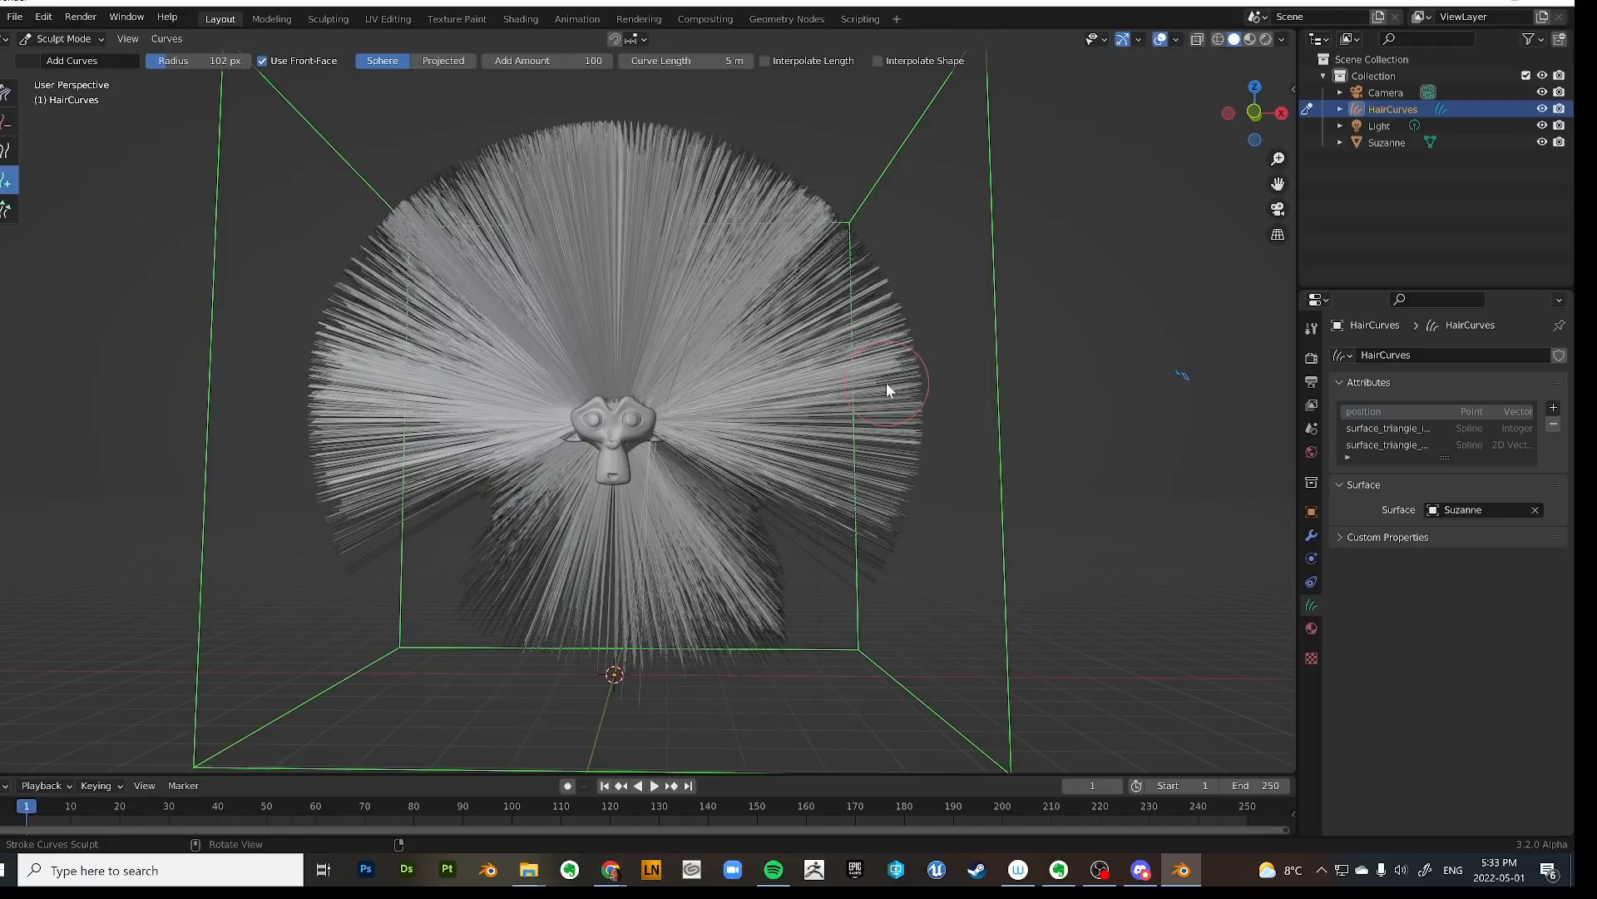
Choose the Comb Curves brush, set its radius to about 230 px and comb the front hair upward and back from the right view.
{"action": "left_click", "coordinate": [5, 93]}
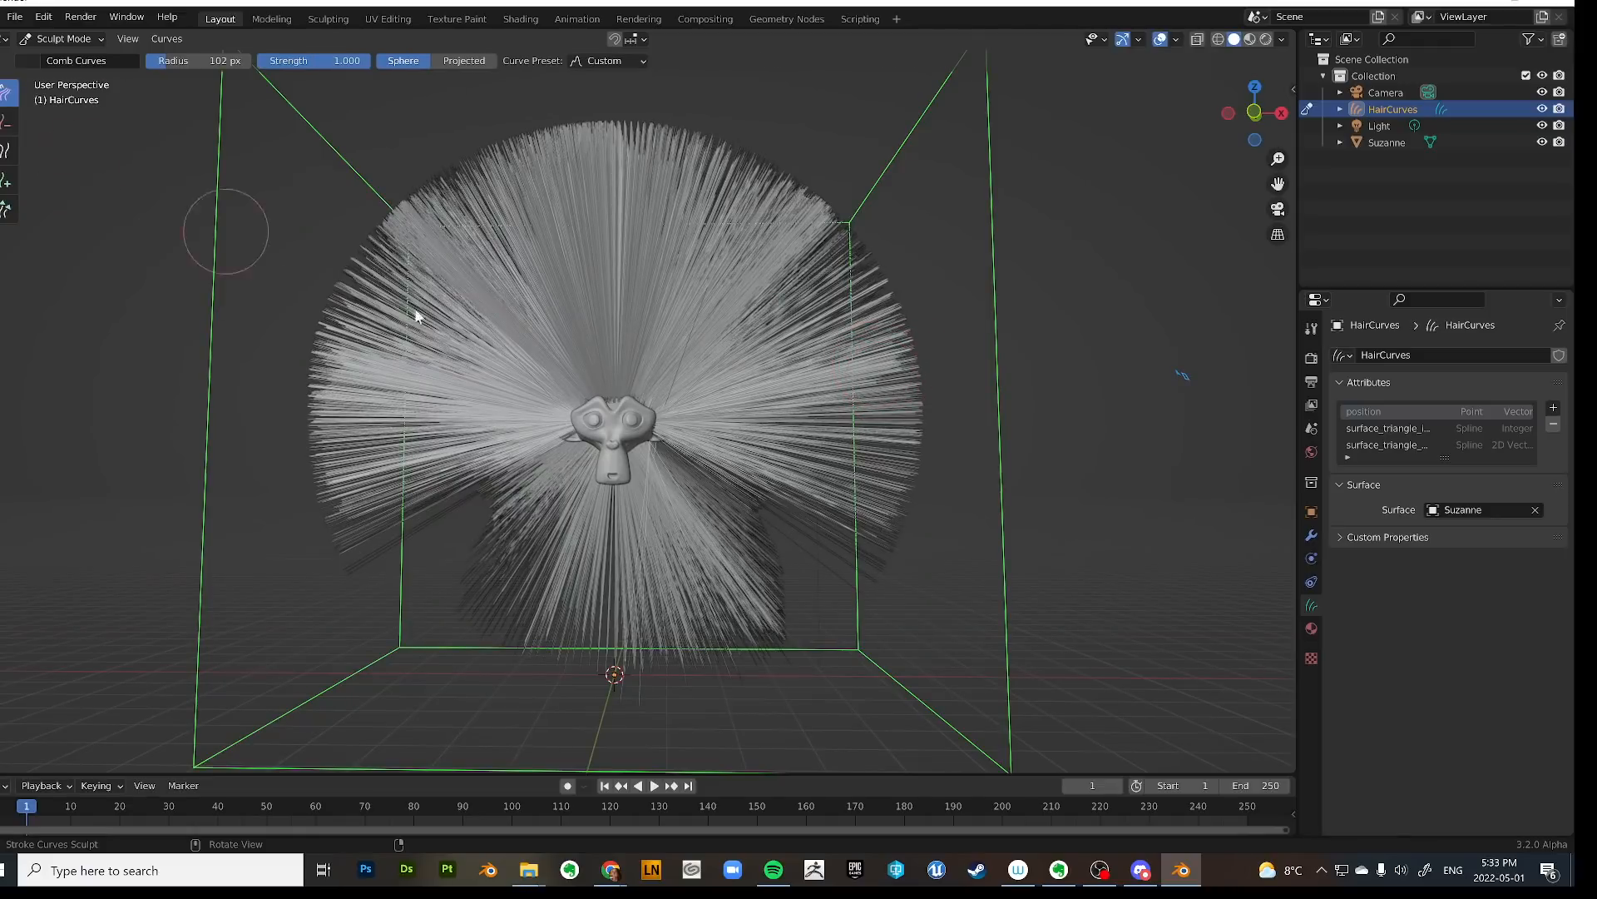
{"action": "key", "text": "KP_3"}
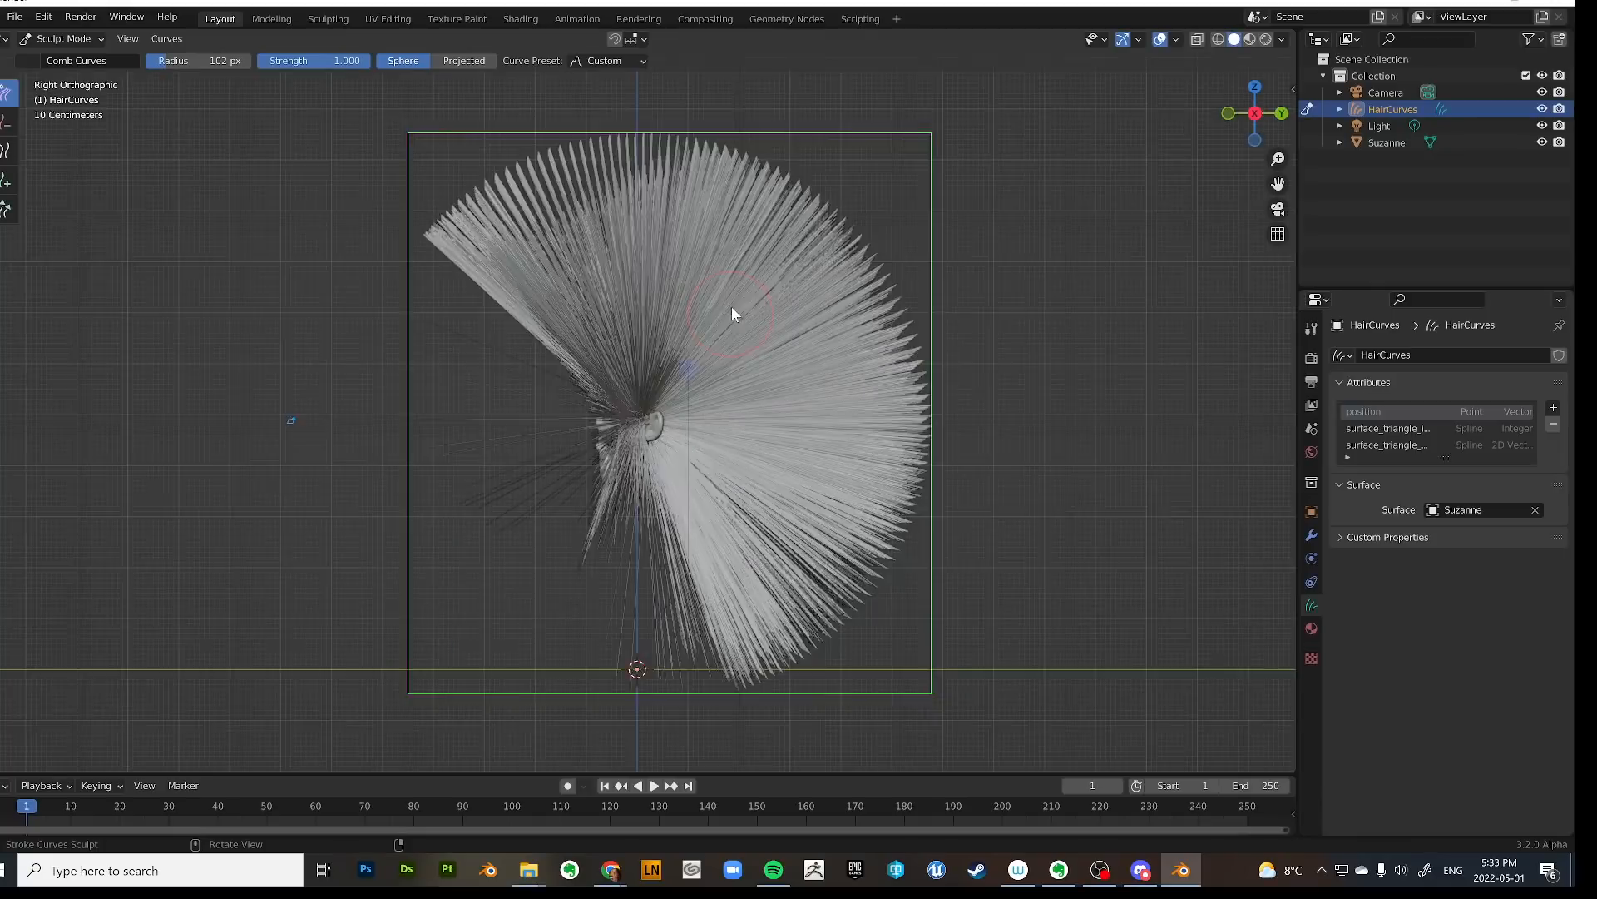
{"action": "scroll", "coordinate": [728, 312], "scroll_direction": "down", "scroll_amount": 3}
{"action": "key", "text": "f"}
{"action": "left_click", "coordinate": [790, 422]}
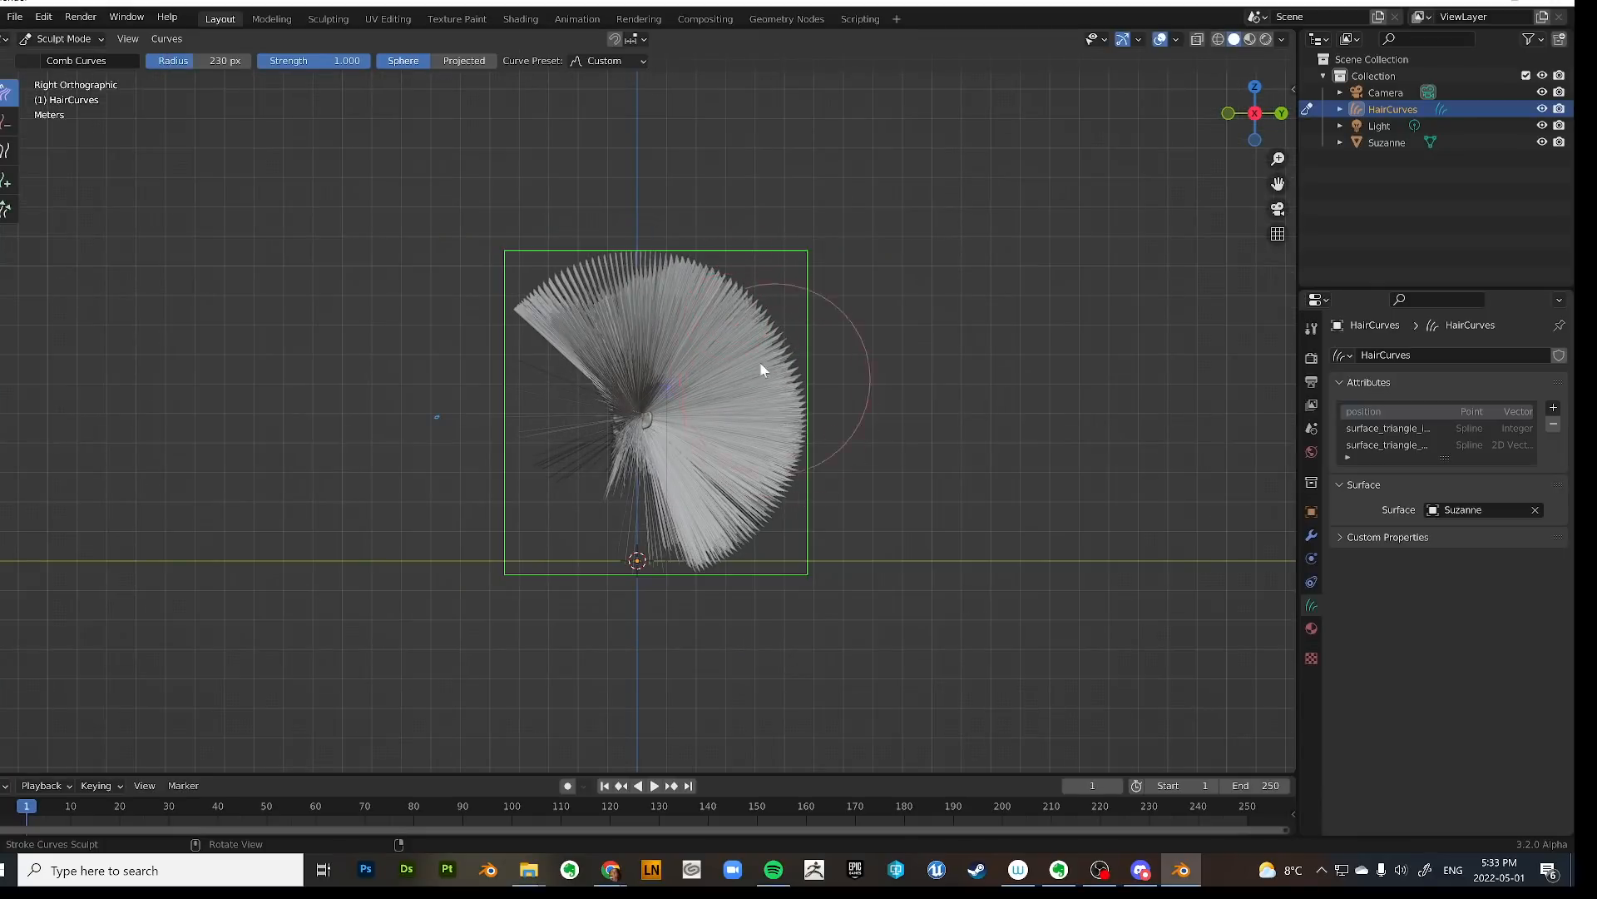
{"action": "mouse_move", "coordinate": [559, 463]}
{"action": "left_mouse_down"}
{"action": "mouse_move", "coordinate": [559, 337]}
{"action": "mouse_move", "coordinate": [687, 325]}
{"action": "left_mouse_up"}
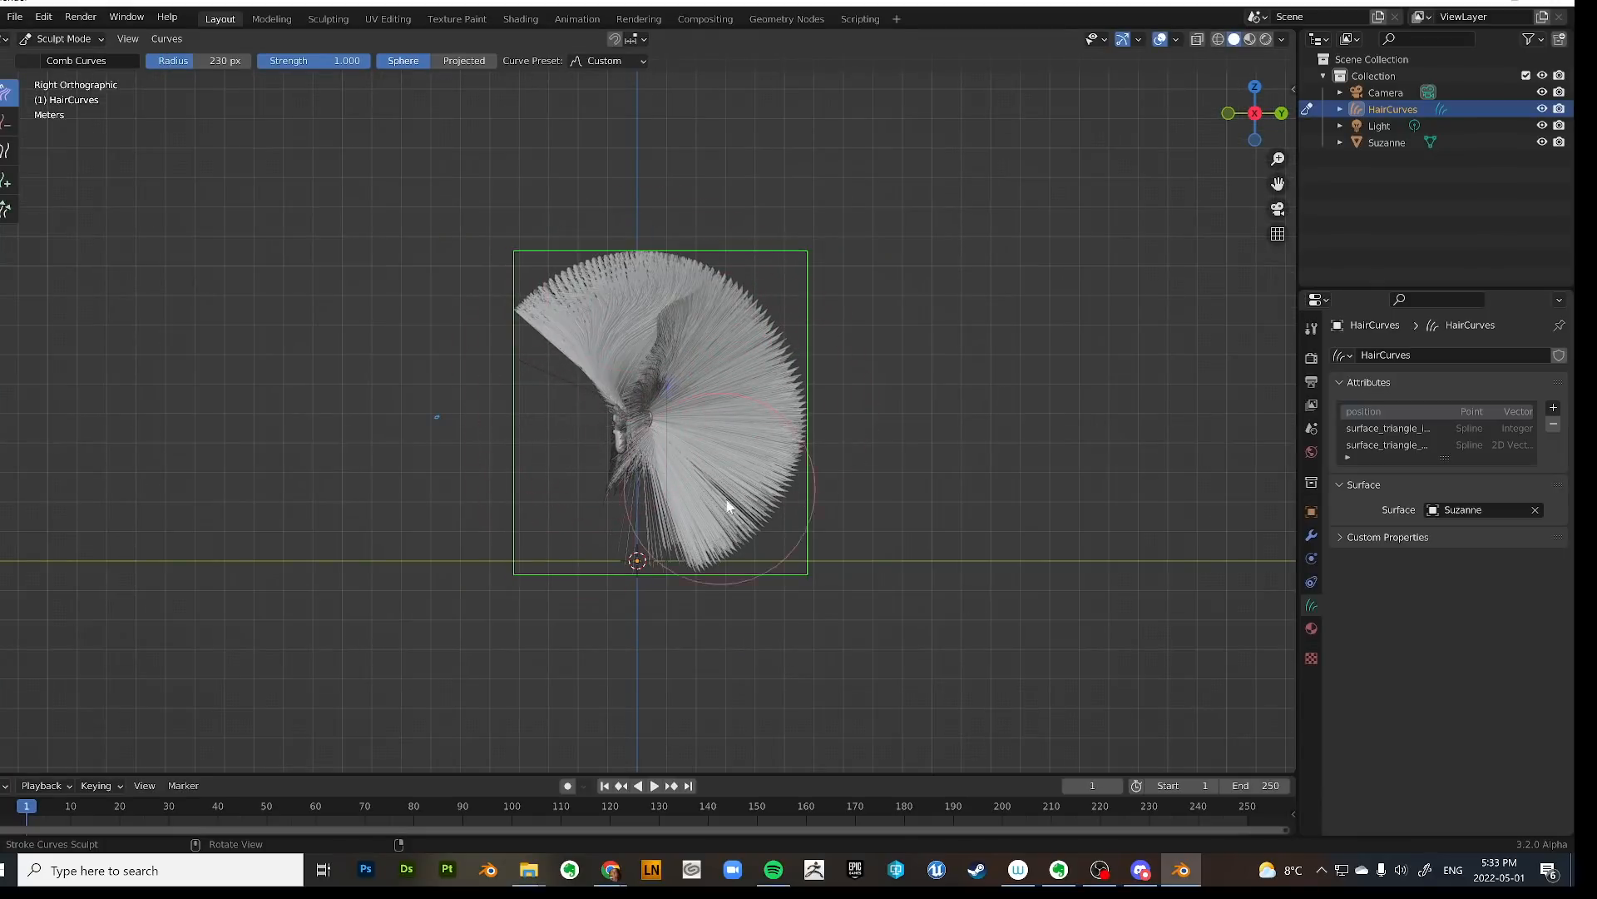
Set the comb radius to about 313 px with Projected falloff and comb all the hair straight back behind the head.
{"action": "key", "text": "f"}
{"action": "left_click", "coordinate": [846, 551]}
{"action": "key", "text": "f"}
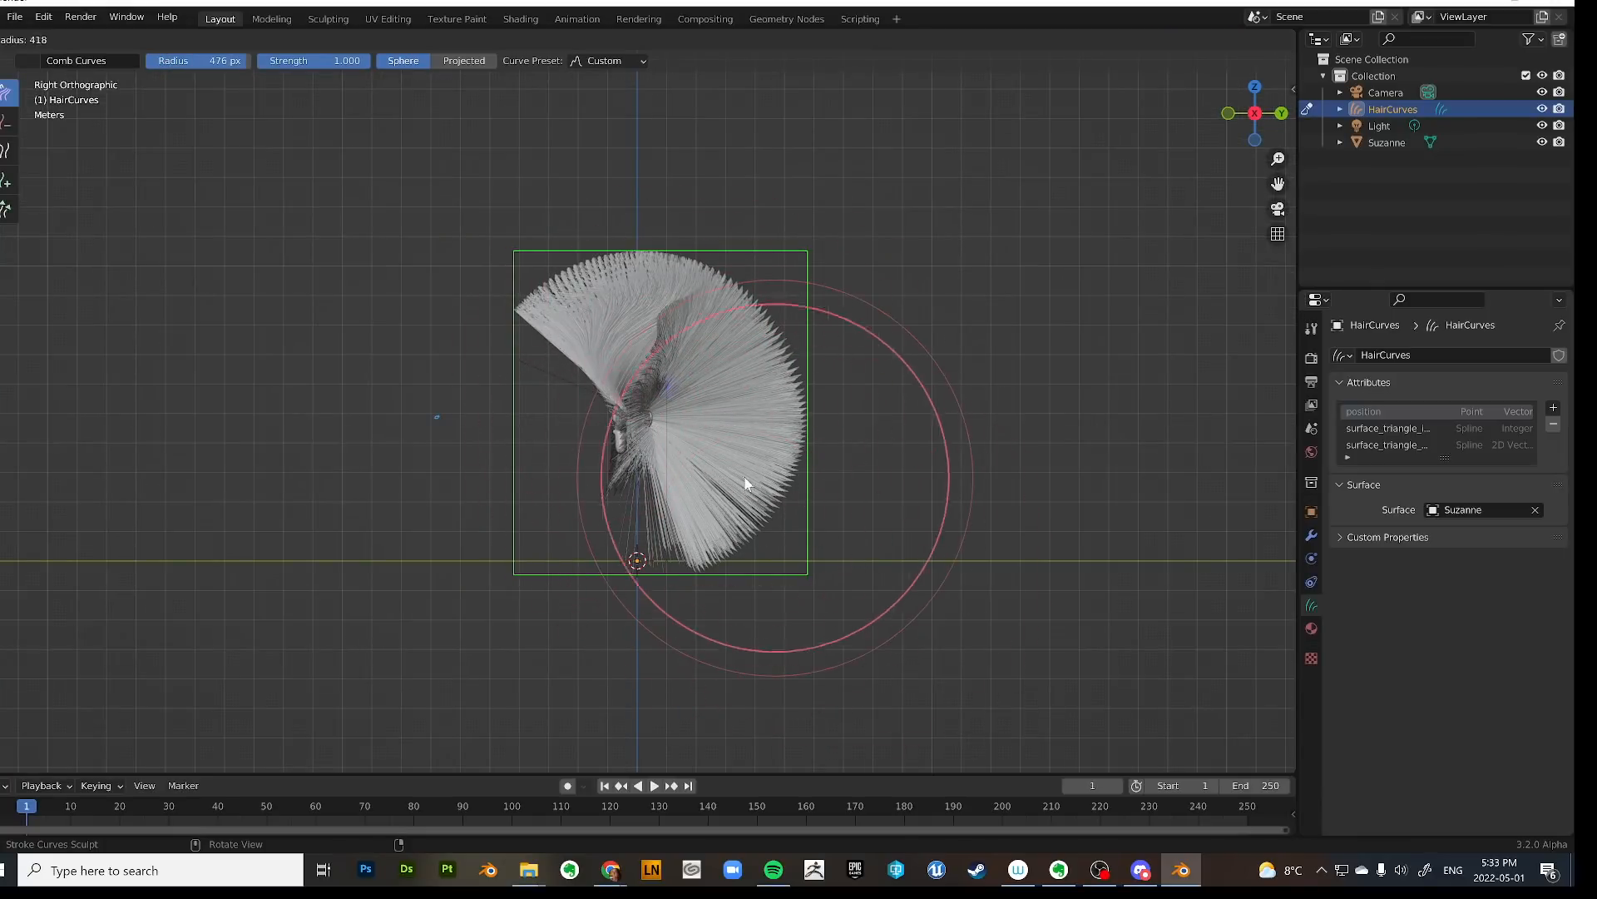
{"action": "left_click", "coordinate": [716, 478]}
{"action": "left_click", "coordinate": [461, 62]}
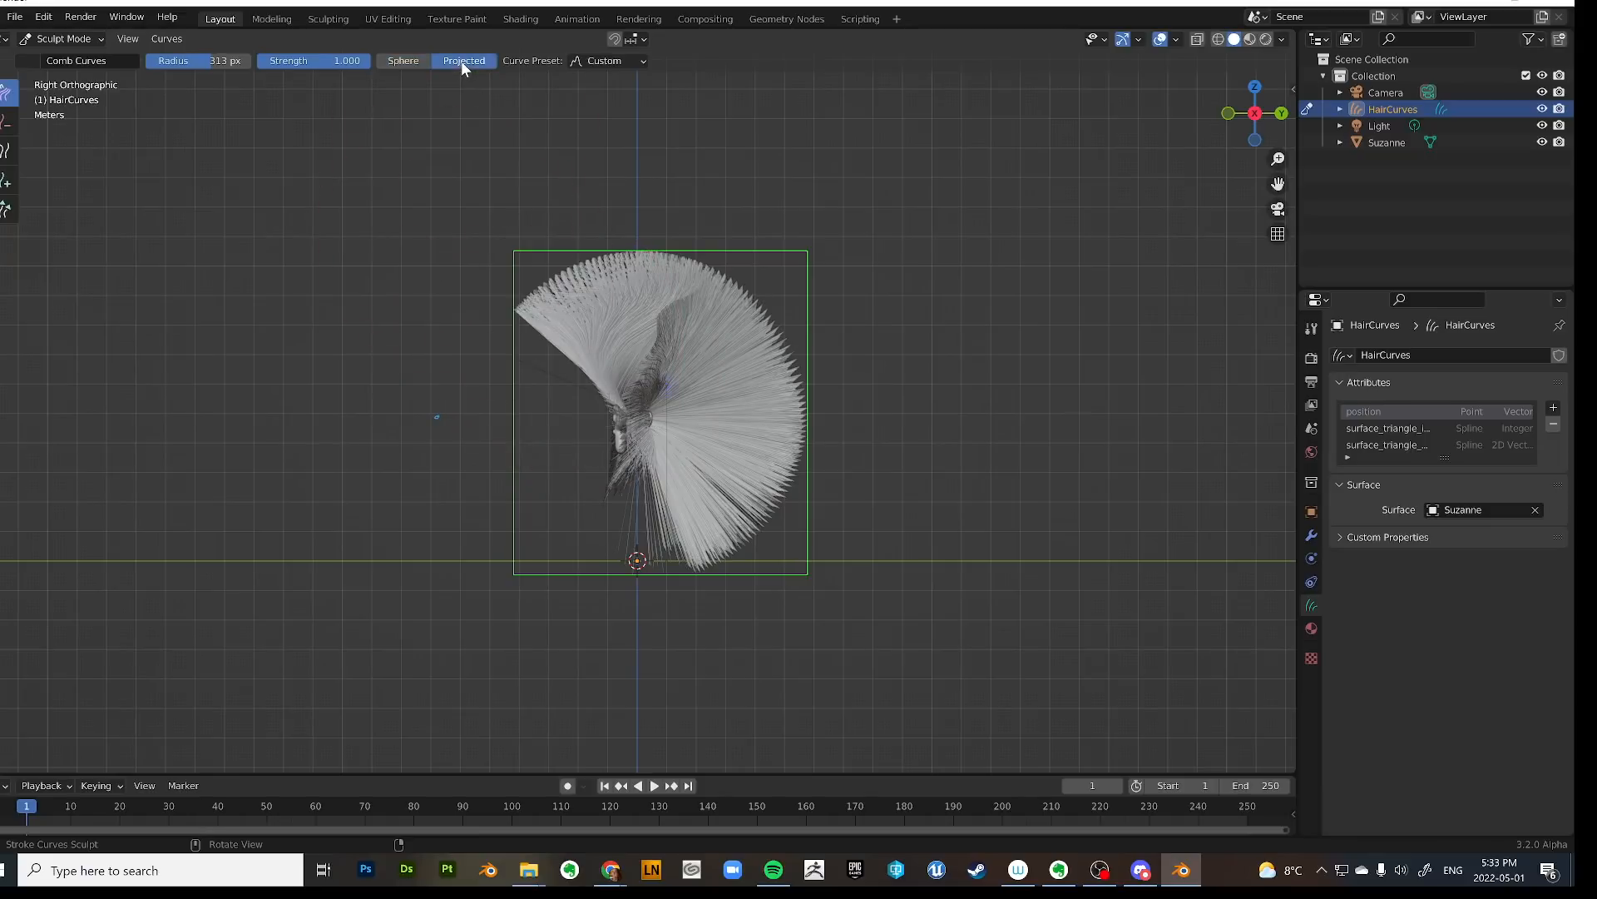
{"action": "mouse_move", "coordinate": [547, 392]}
{"action": "left_mouse_down"}
{"action": "mouse_move", "coordinate": [617, 275]}
{"action": "mouse_move", "coordinate": [767, 411]}
{"action": "mouse_move", "coordinate": [696, 365]}
{"action": "mouse_move", "coordinate": [605, 451]}
{"action": "mouse_move", "coordinate": [747, 412]}
{"action": "mouse_move", "coordinate": [691, 405]}
{"action": "mouse_move", "coordinate": [727, 438]}
{"action": "mouse_move", "coordinate": [821, 416]}
{"action": "mouse_move", "coordinate": [907, 431]}
{"action": "left_mouse_up"}
{"action": "scroll", "coordinate": [907, 431], "scroll_direction": "up", "scroll_amount": 7}
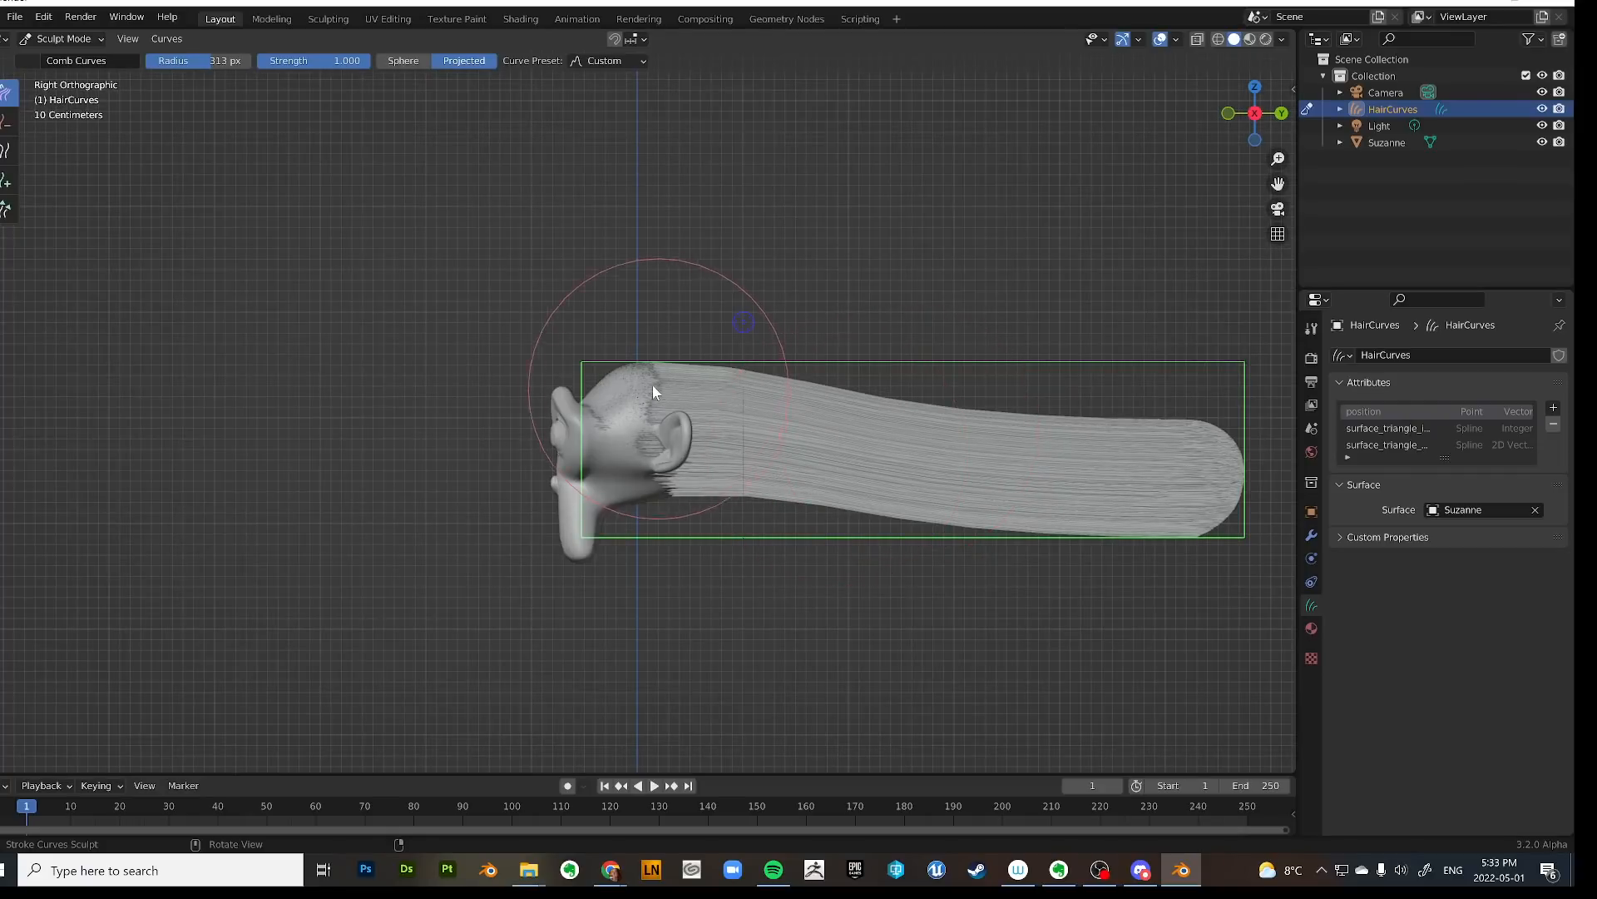
Comb the hair into a wave that rises over the crown, drops behind the neck and sweeps up at the ends.
{"action": "mouse_move", "coordinate": [652, 385]}
{"action": "left_mouse_down"}
{"action": "mouse_move", "coordinate": [651, 366]}
{"action": "mouse_move", "coordinate": [603, 376]}
{"action": "mouse_move", "coordinate": [744, 364]}
{"action": "mouse_move", "coordinate": [812, 432]}
{"action": "mouse_move", "coordinate": [723, 526]}
{"action": "mouse_move", "coordinate": [921, 582]}
{"action": "mouse_move", "coordinate": [913, 385]}
{"action": "mouse_move", "coordinate": [999, 599]}
{"action": "mouse_move", "coordinate": [1106, 528]}
{"action": "mouse_move", "coordinate": [1036, 517]}
{"action": "mouse_move", "coordinate": [1117, 403]}
{"action": "left_mouse_up"}
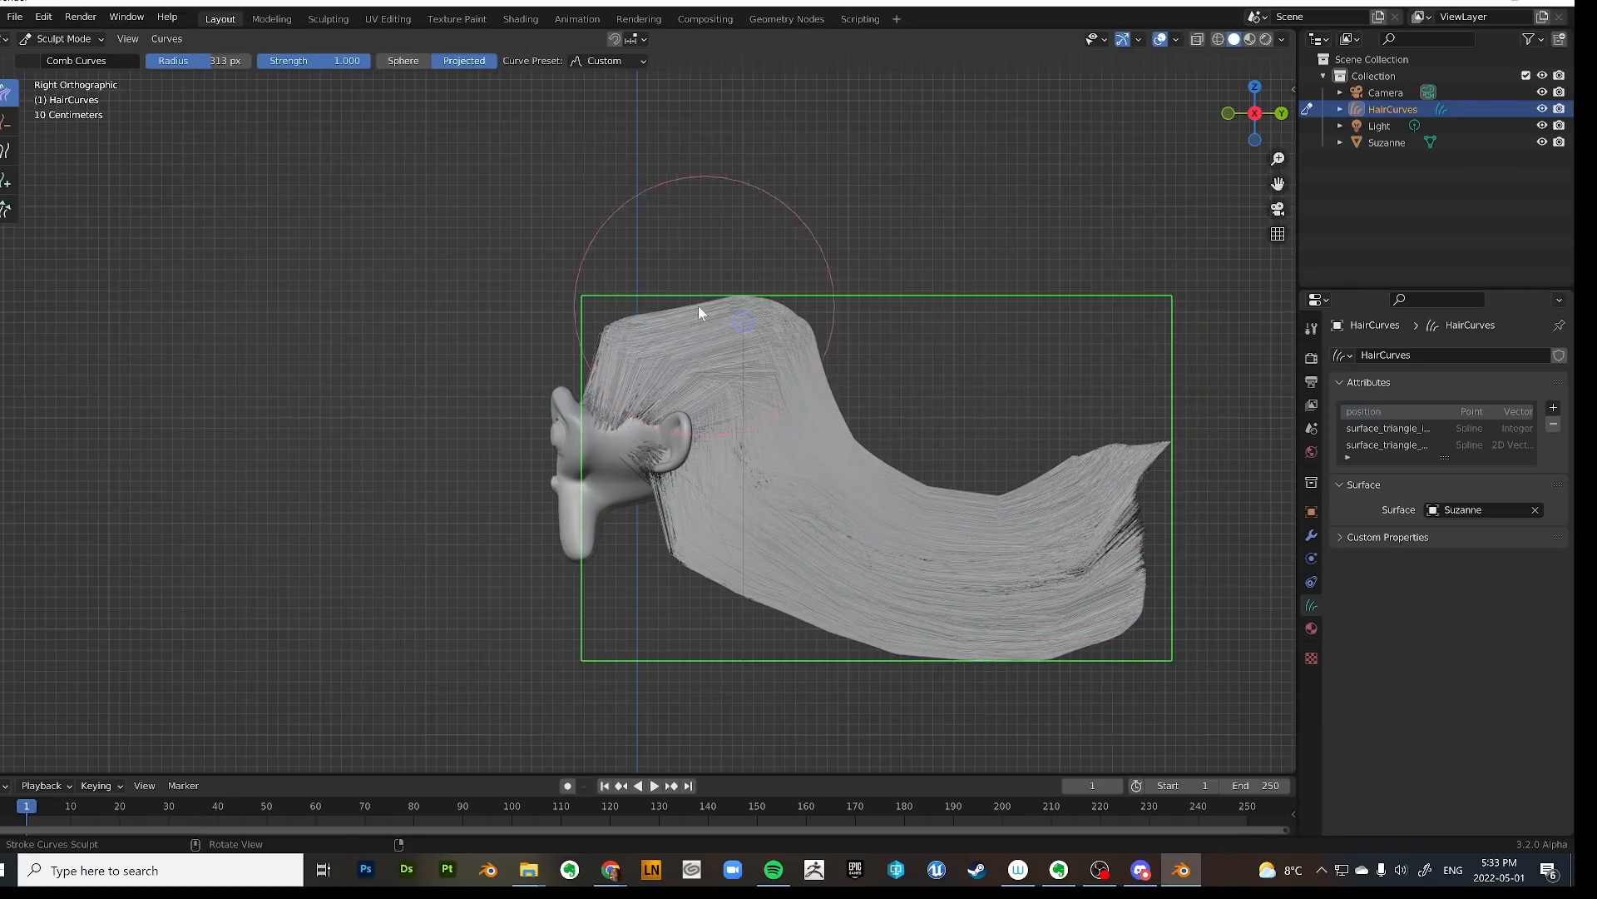
{"action": "left_click_drag", "start_coordinate": [697, 306], "coordinate": [680, 290]}
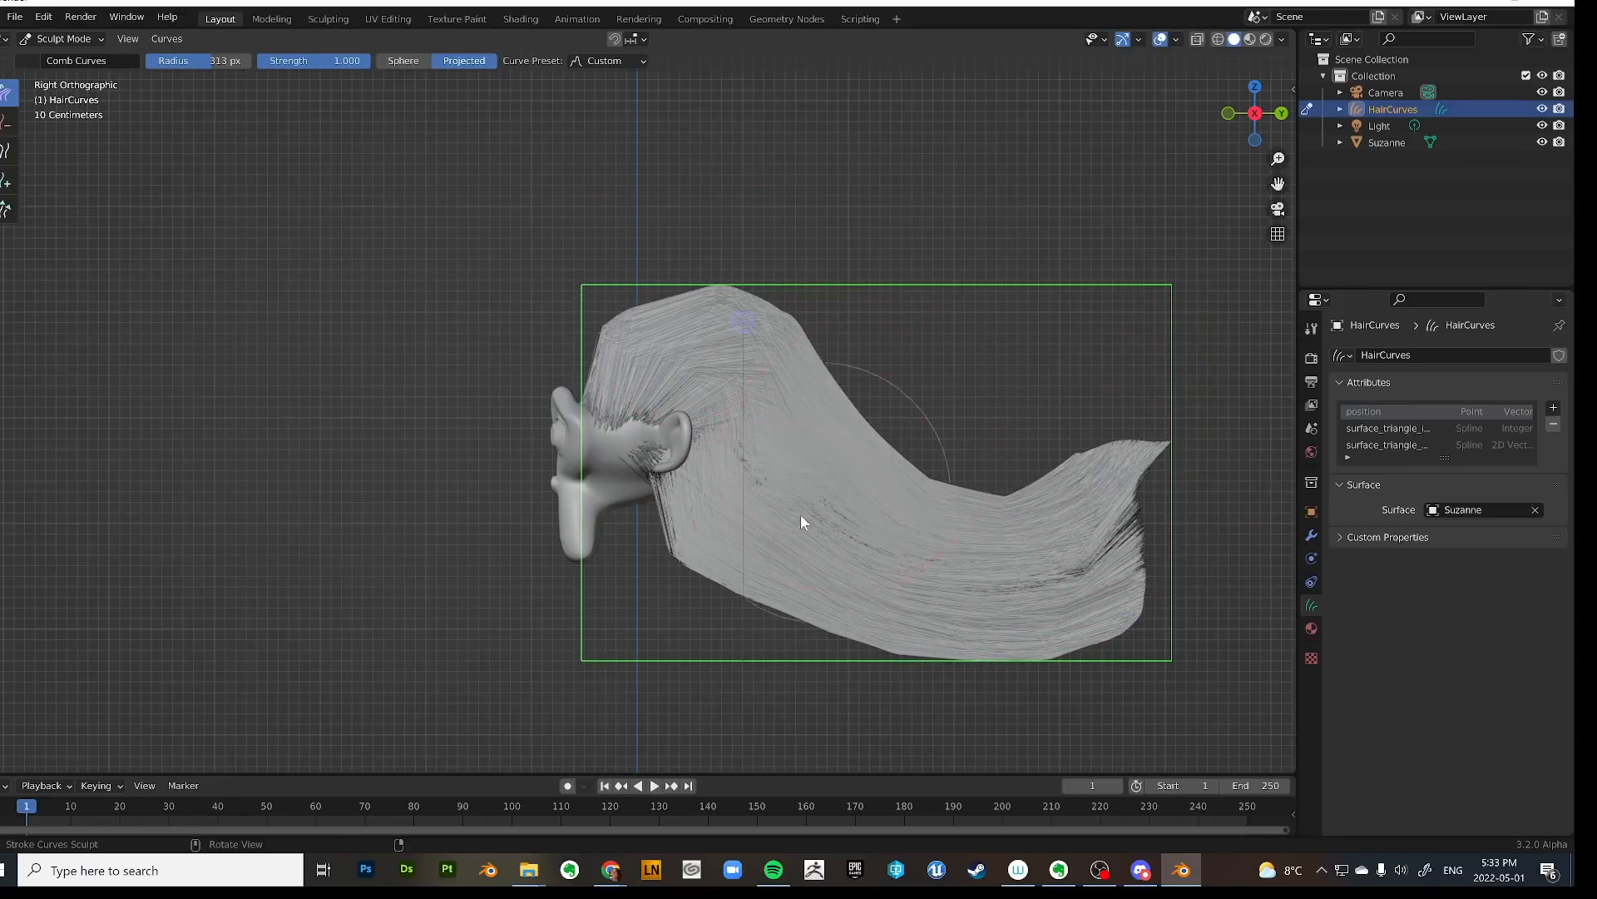
{"action": "mouse_move", "coordinate": [800, 514]}
{"action": "left_mouse_down"}
{"action": "mouse_move", "coordinate": [764, 603]}
{"action": "mouse_move", "coordinate": [832, 656]}
{"action": "mouse_move", "coordinate": [987, 682]}
{"action": "left_mouse_up"}
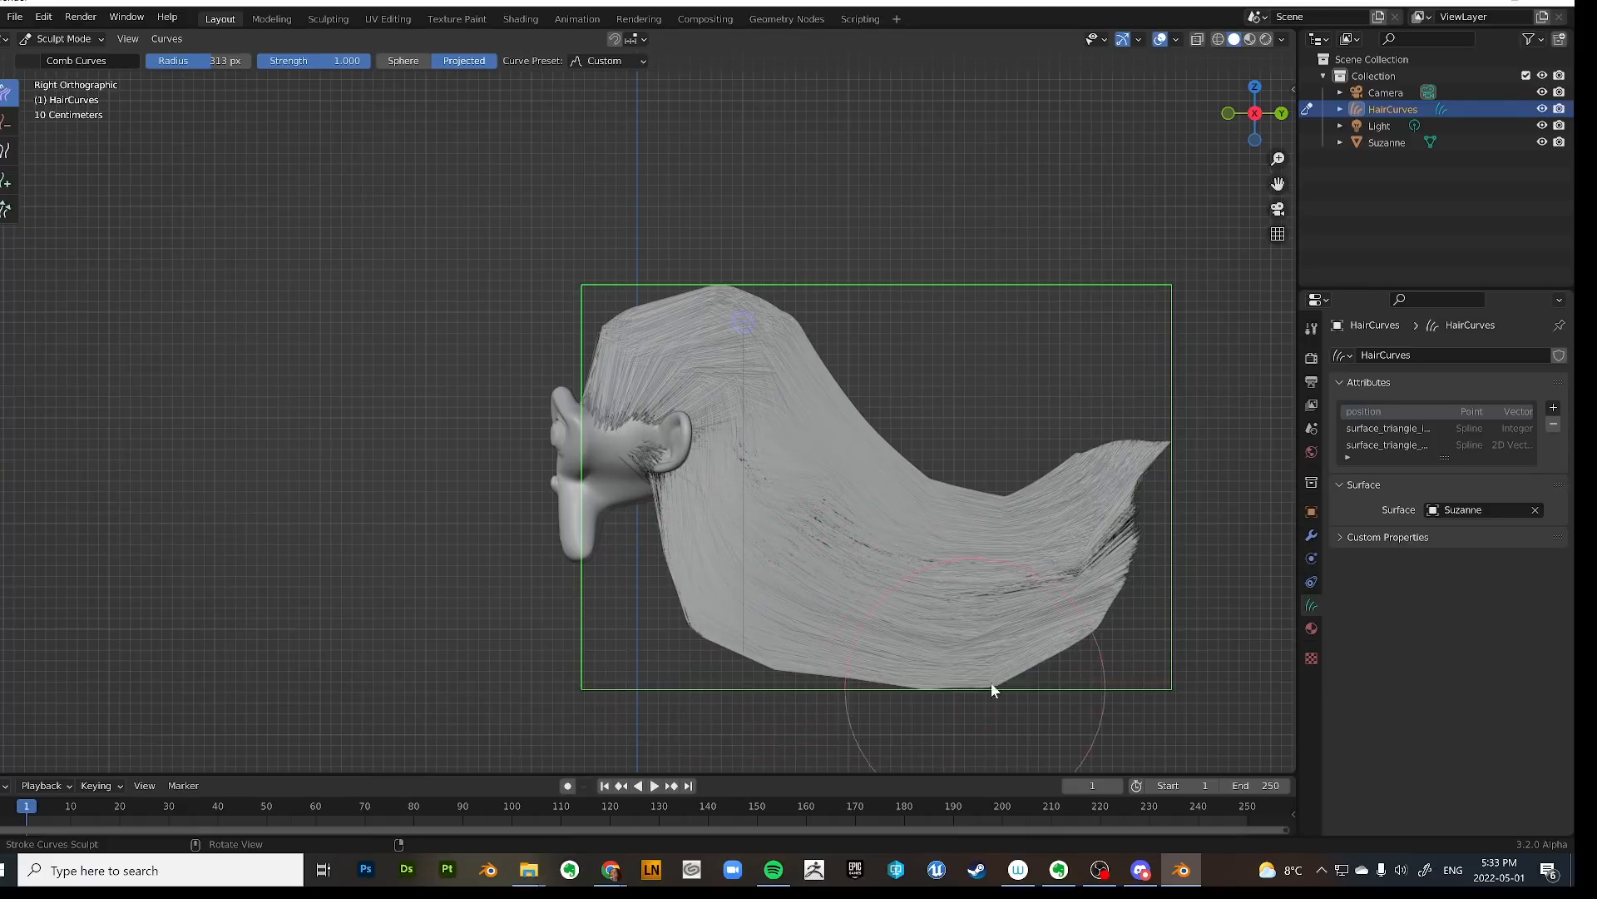
Set the additional subdivisions for curves to 3 in the Eevee render settings.
{"action": "left_click", "coordinate": [1311, 358]}
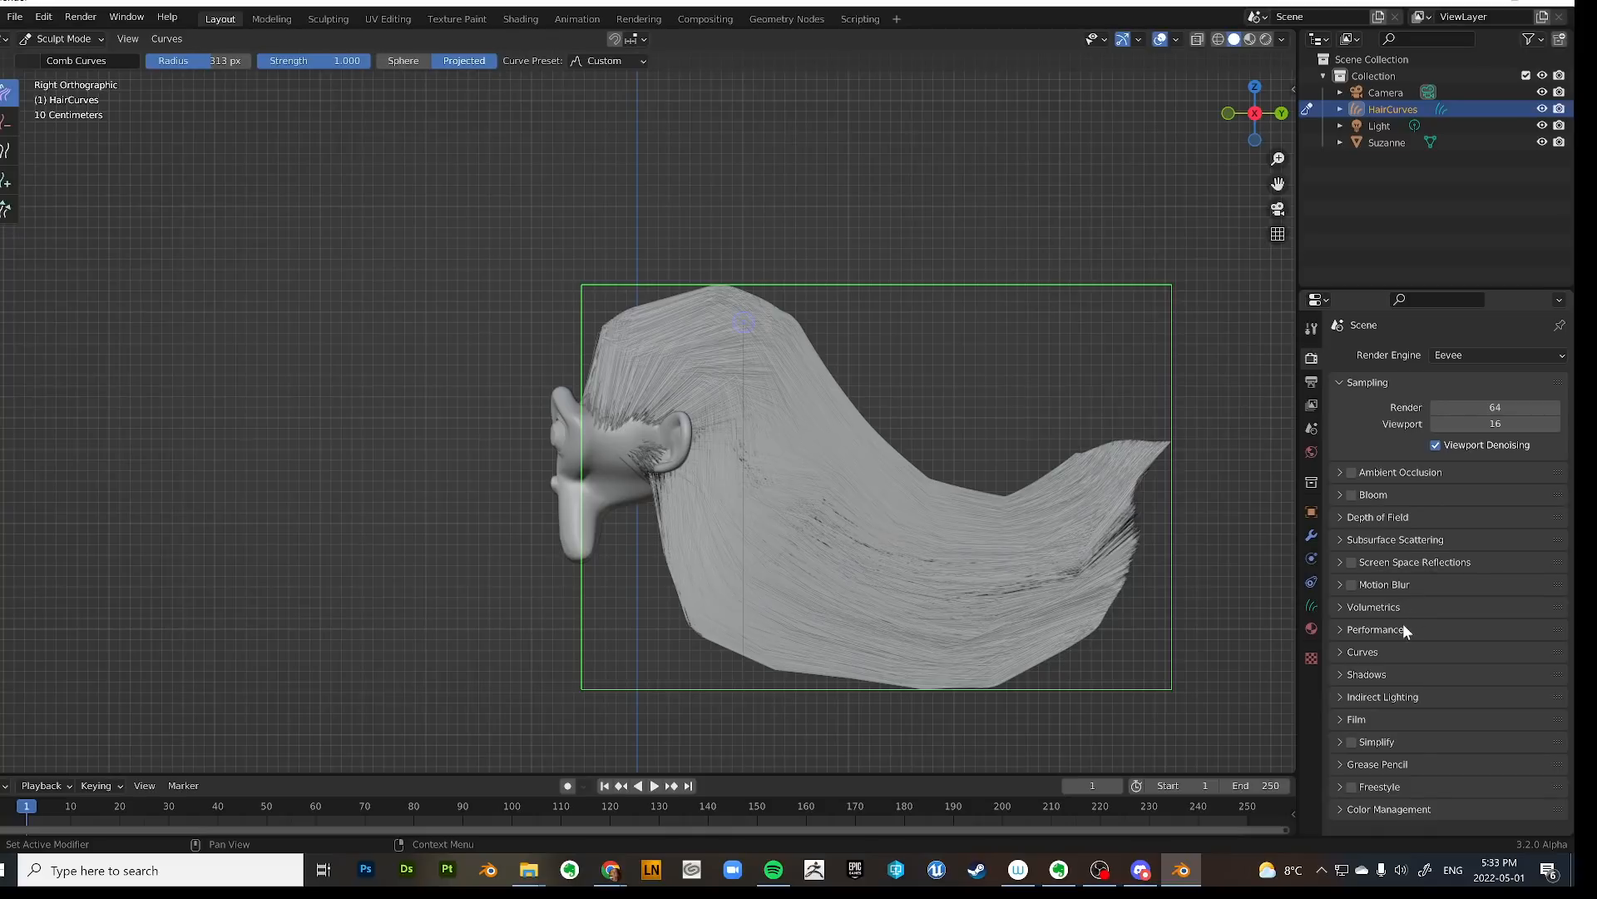
{"action": "left_click", "coordinate": [1356, 652]}
{"action": "scroll", "coordinate": [1459, 411], "scroll_direction": "down", "scroll_amount": 1}
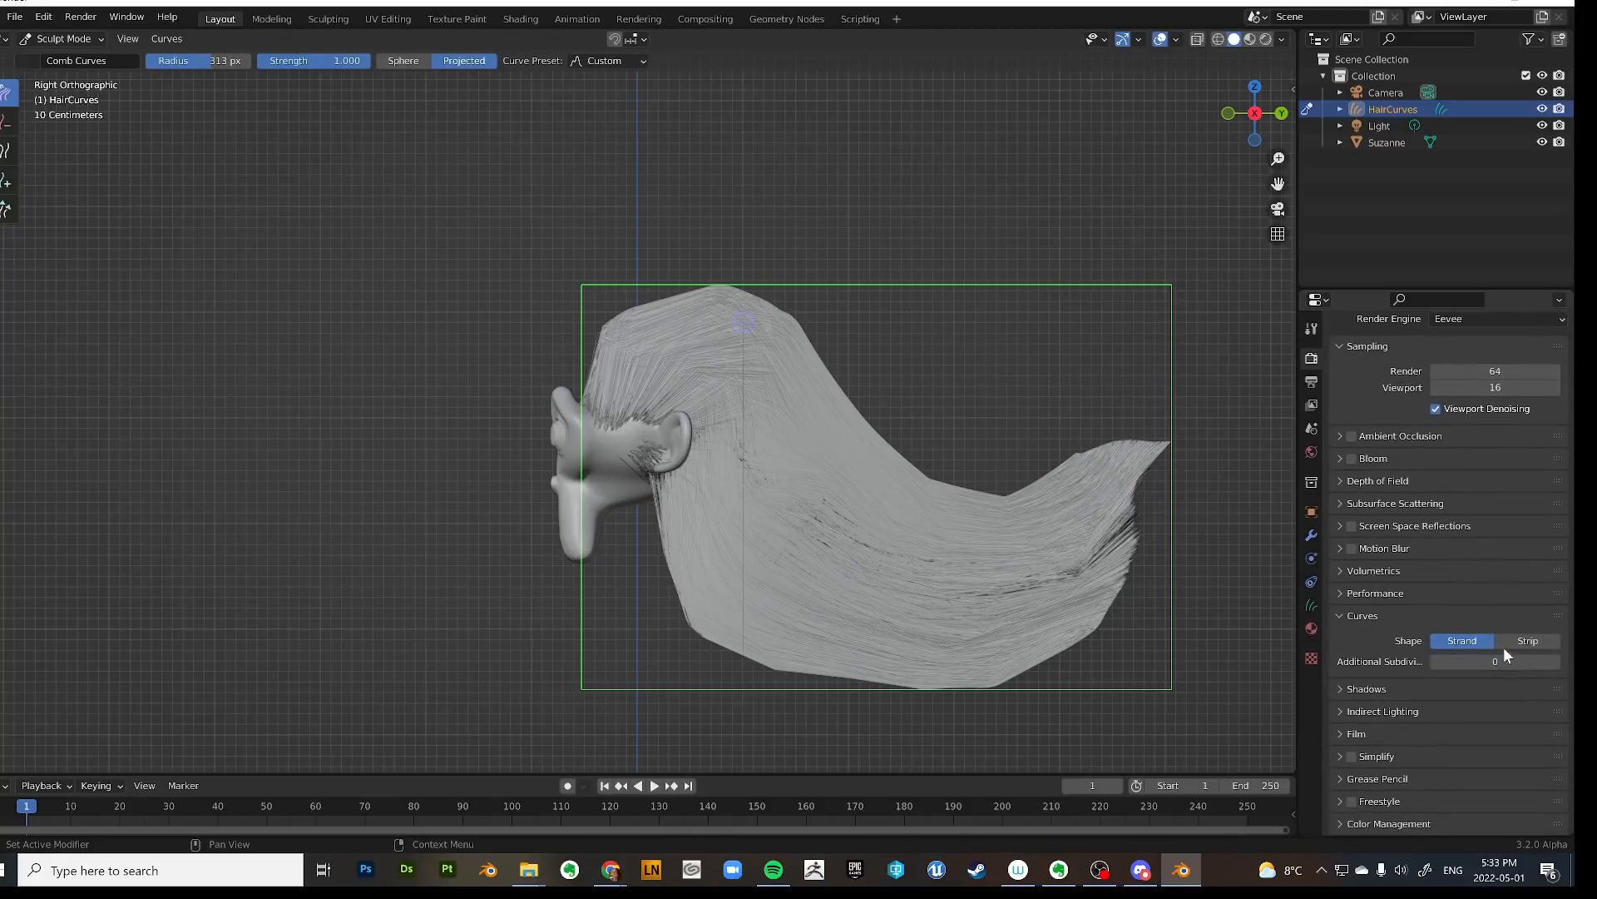
{"action": "left_click", "coordinate": [1555, 663]}
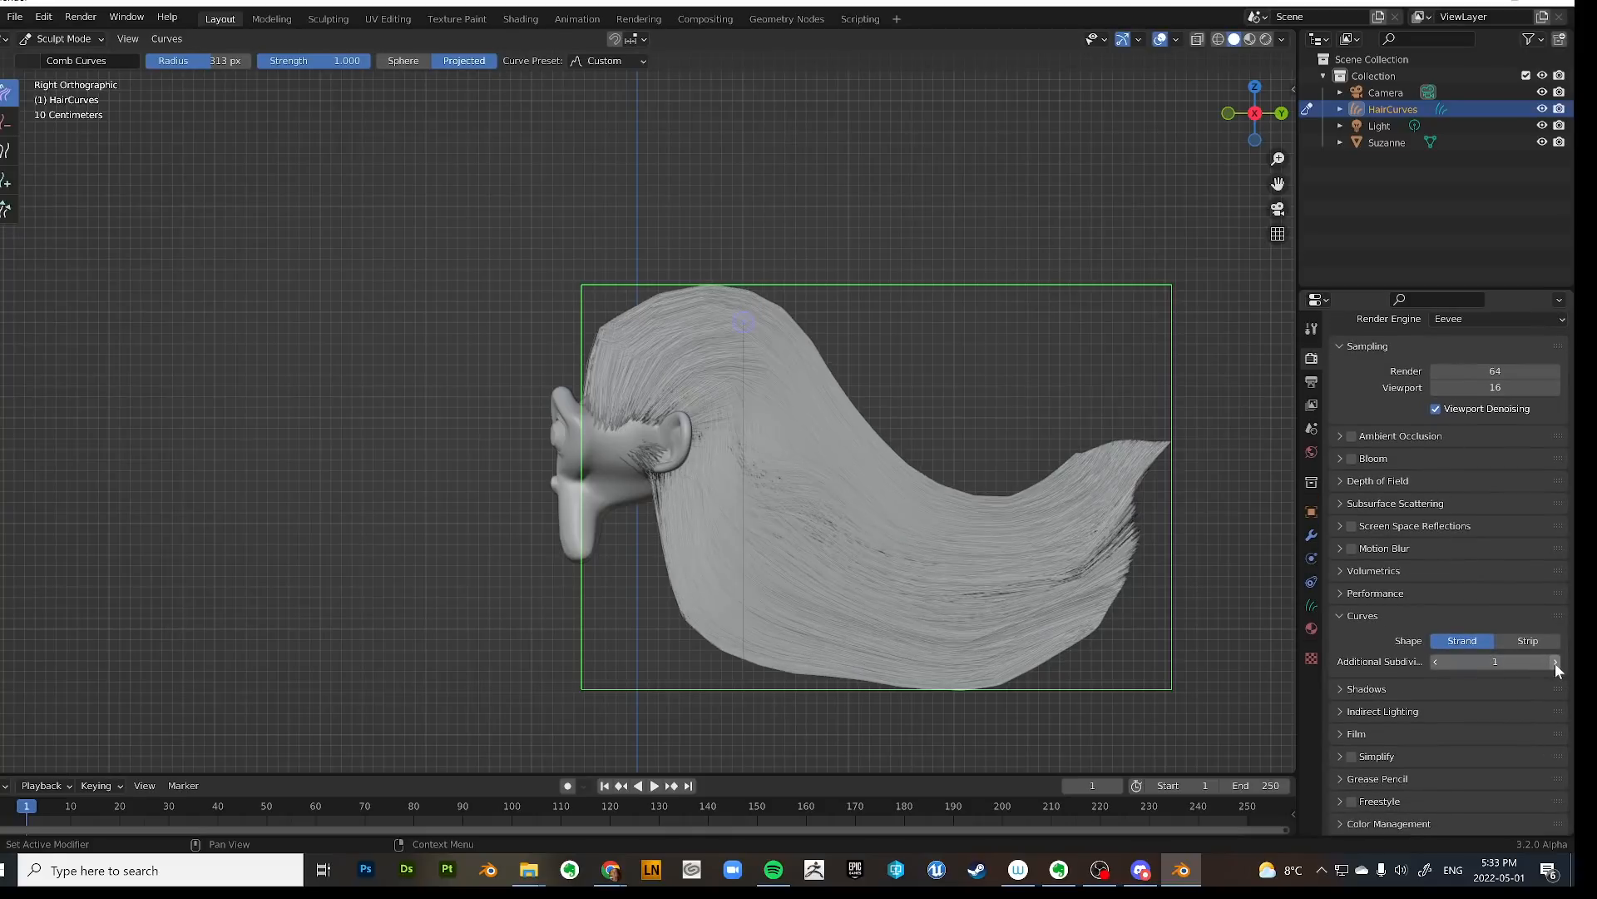
{"action": "left_click", "coordinate": [1555, 662]}
{"action": "left_click", "coordinate": [1554, 662]}
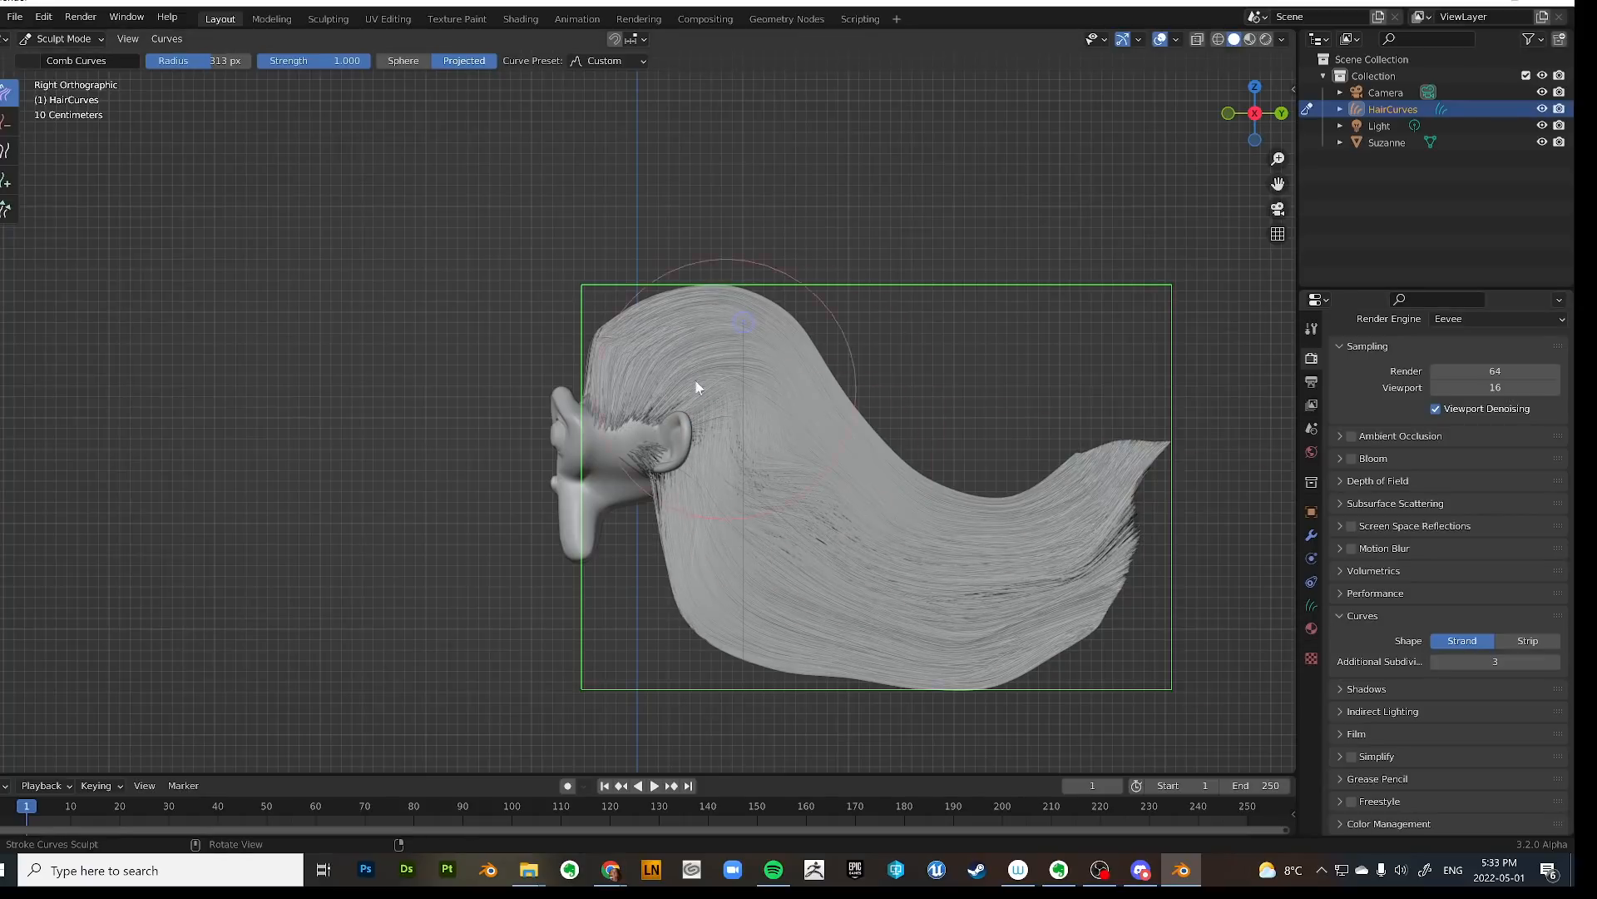
Comb the hair downward from the right view, and shape both sides around the ears from the front view.
{"action": "mouse_move", "coordinate": [620, 356]}
{"action": "left_mouse_down"}
{"action": "mouse_move", "coordinate": [813, 332]}
{"action": "mouse_move", "coordinate": [845, 357]}
{"action": "mouse_move", "coordinate": [895, 474]}
{"action": "mouse_move", "coordinate": [956, 521]}
{"action": "mouse_move", "coordinate": [1020, 521]}
{"action": "mouse_move", "coordinate": [982, 540]}
{"action": "left_mouse_up"}
{"action": "mouse_move", "coordinate": [723, 617]}
{"action": "middle_mouse_down"}
{"action": "mouse_move", "coordinate": [1005, 503]}
{"action": "mouse_move", "coordinate": [971, 527]}
{"action": "mouse_move", "coordinate": [869, 488]}
{"action": "middle_mouse_up"}
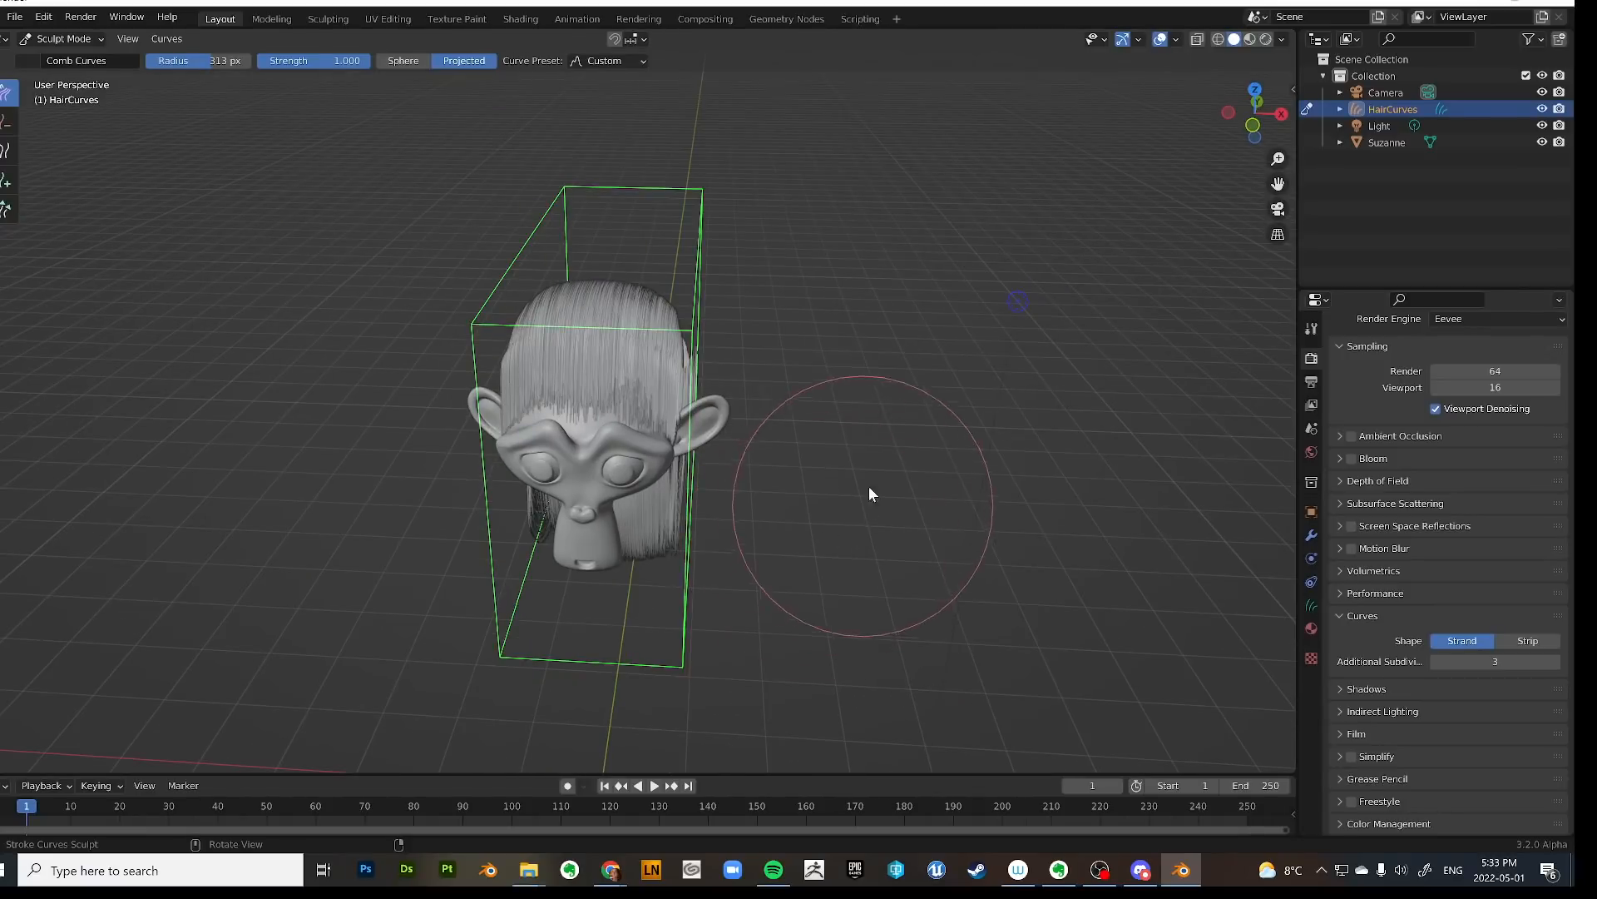
{"action": "key", "text": "KP_1"}
{"action": "left_click_drag", "start_coordinate": [427, 356], "coordinate": [504, 414]}
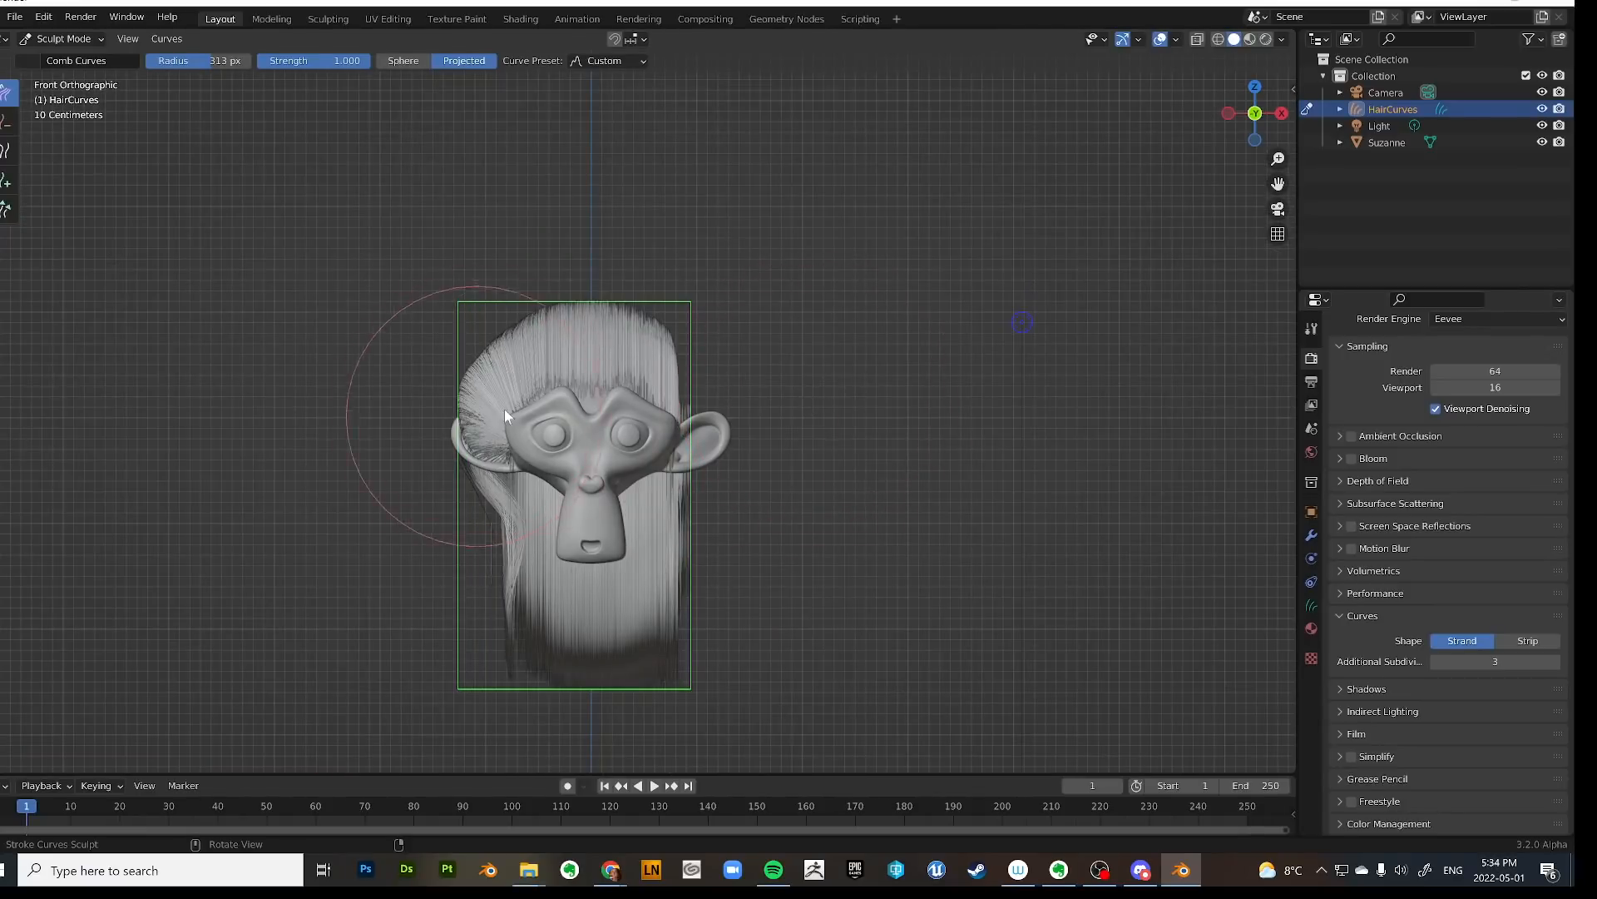
{"action": "mouse_move", "coordinate": [669, 384]}
{"action": "left_mouse_down"}
{"action": "mouse_move", "coordinate": [701, 406]}
{"action": "mouse_move", "coordinate": [629, 507]}
{"action": "left_mouse_up"}
{"action": "left_click_drag", "start_coordinate": [516, 543], "coordinate": [589, 542]}
Comb the hair behind the ears and the trailing ends from both sides of the head.
{"action": "middle_click_drag", "start_coordinate": [589, 543], "coordinate": [698, 515]}
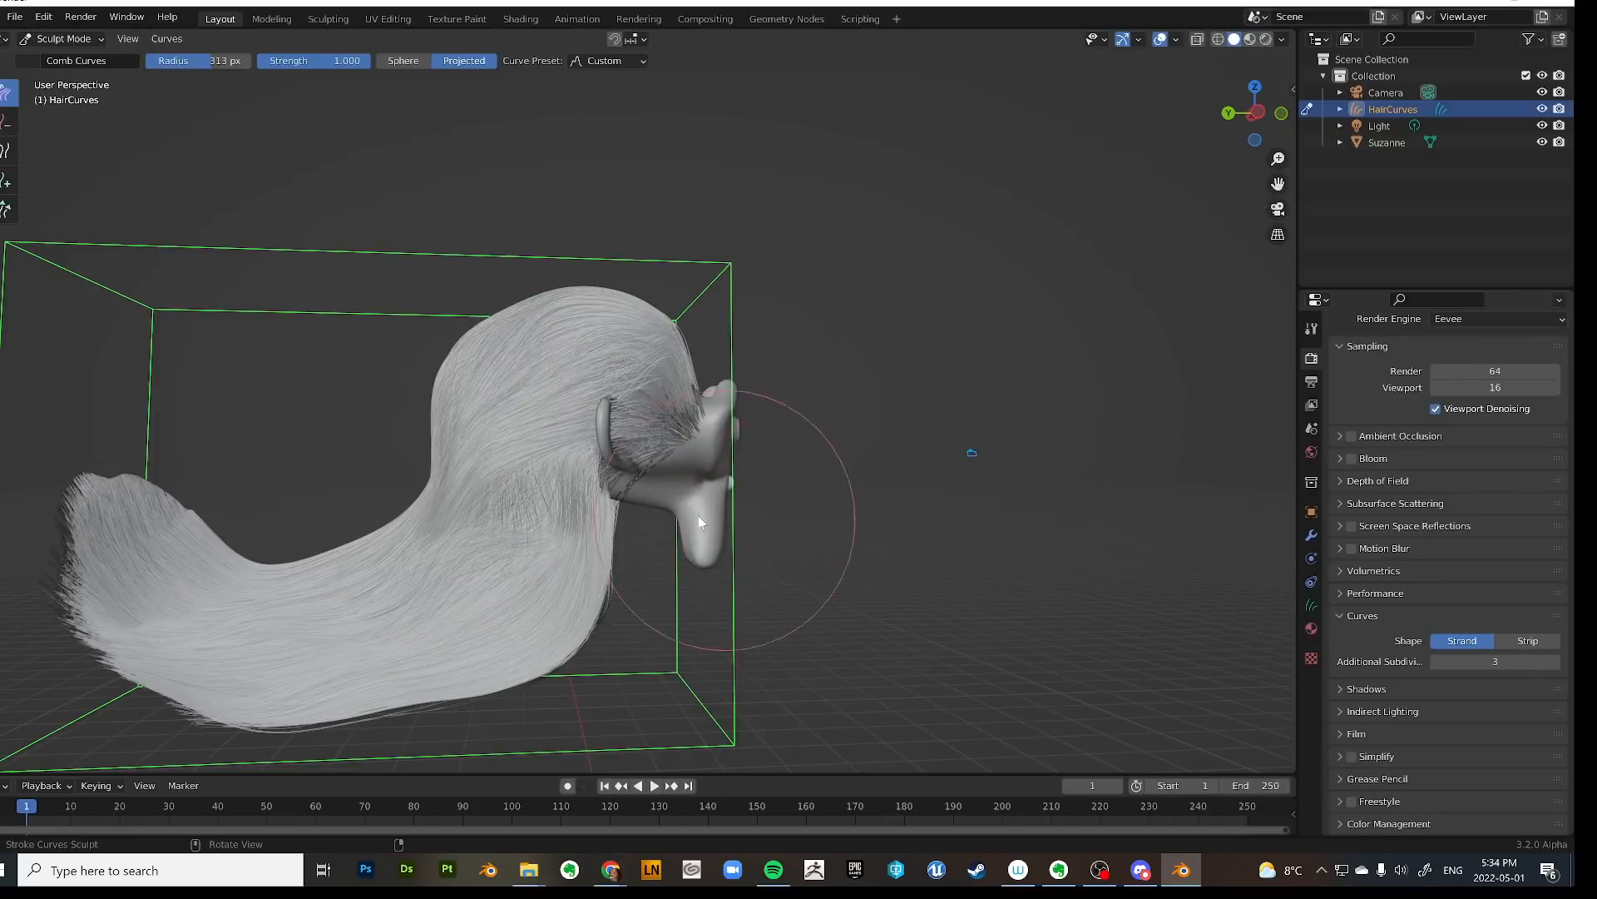
{"action": "left_click_drag", "start_coordinate": [697, 516], "coordinate": [617, 426]}
{"action": "mouse_move", "coordinate": [617, 426]}
{"action": "middle_mouse_down"}
{"action": "mouse_move", "coordinate": [642, 507]}
{"action": "mouse_move", "coordinate": [596, 561]}
{"action": "mouse_move", "coordinate": [727, 557]}
{"action": "mouse_move", "coordinate": [696, 490]}
{"action": "mouse_move", "coordinate": [862, 449]}
{"action": "middle_mouse_up"}
{"action": "mouse_move", "coordinate": [862, 450]}
{"action": "left_mouse_down"}
{"action": "mouse_move", "coordinate": [814, 458]}
{"action": "mouse_move", "coordinate": [859, 510]}
{"action": "mouse_move", "coordinate": [888, 499]}
{"action": "left_mouse_up"}
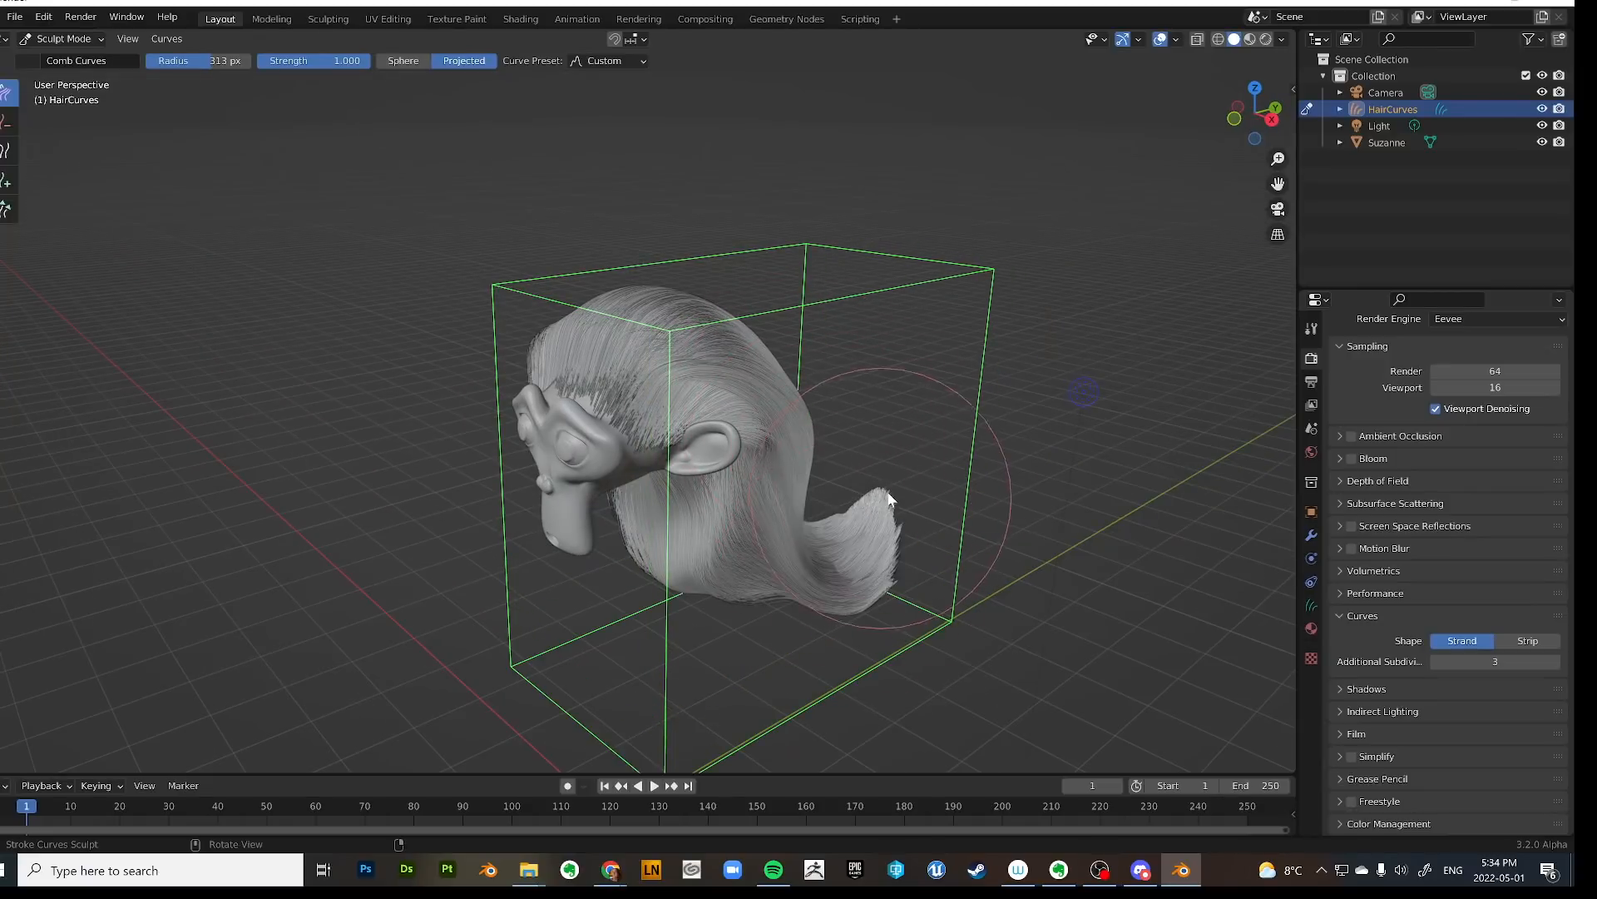
Comb the back hair and its upturned ends from behind so that they hang down below the head.
{"action": "key", "text": "grave"}
{"action": "left_click", "coordinate": [1042, 355]}
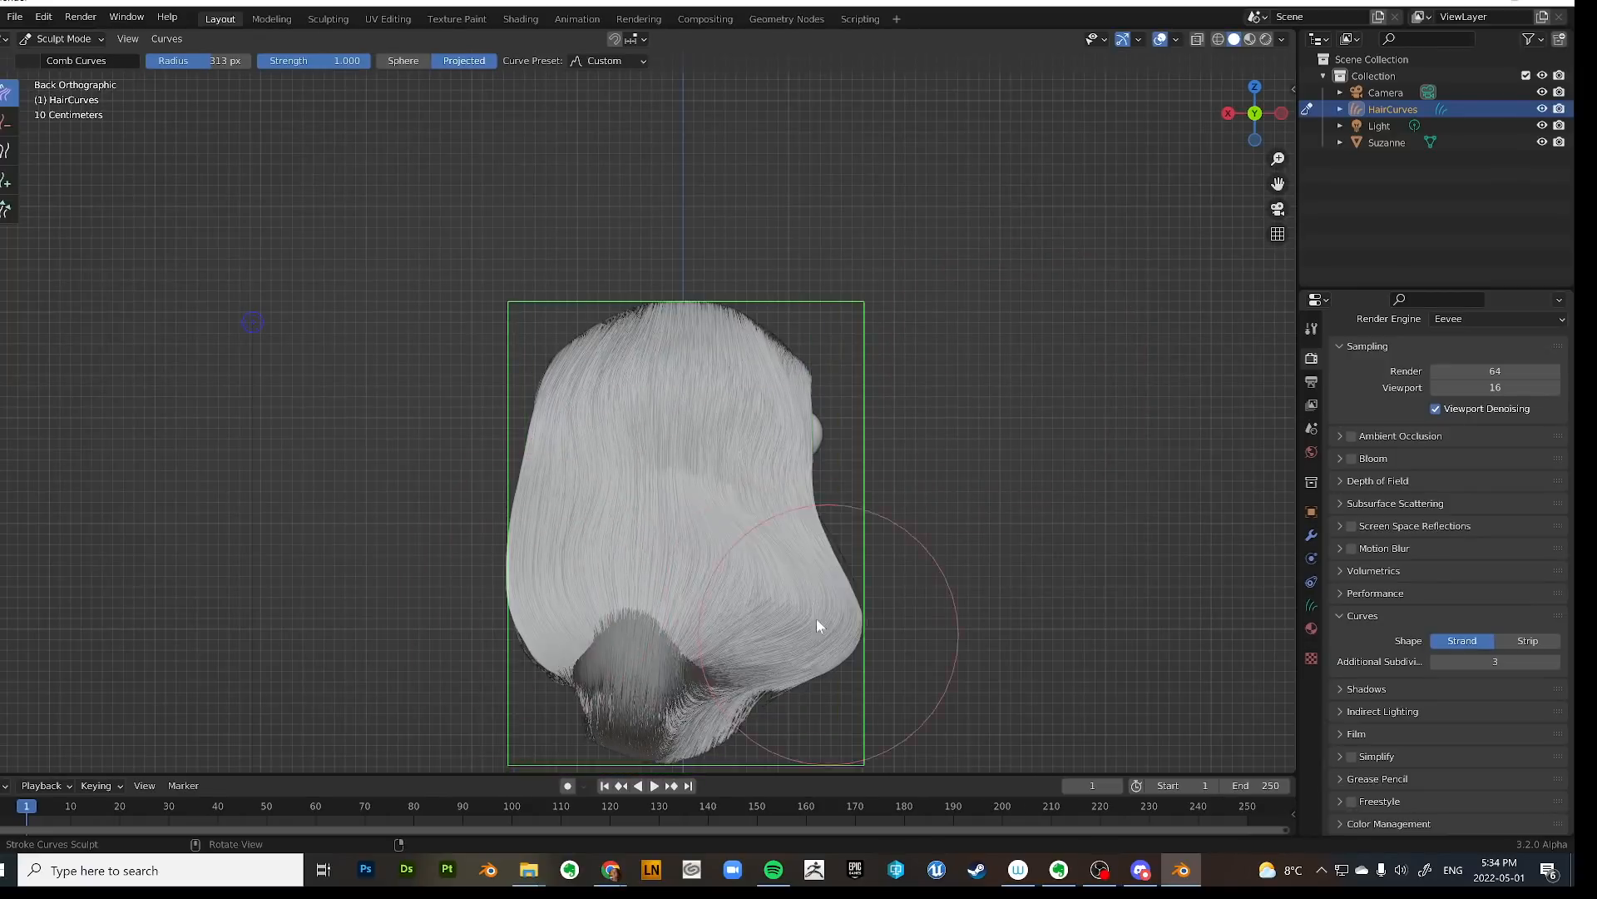
{"action": "left_click_drag", "start_coordinate": [816, 618], "coordinate": [817, 545]}
{"action": "scroll", "coordinate": [817, 544], "scroll_direction": "down", "scroll_amount": 2}
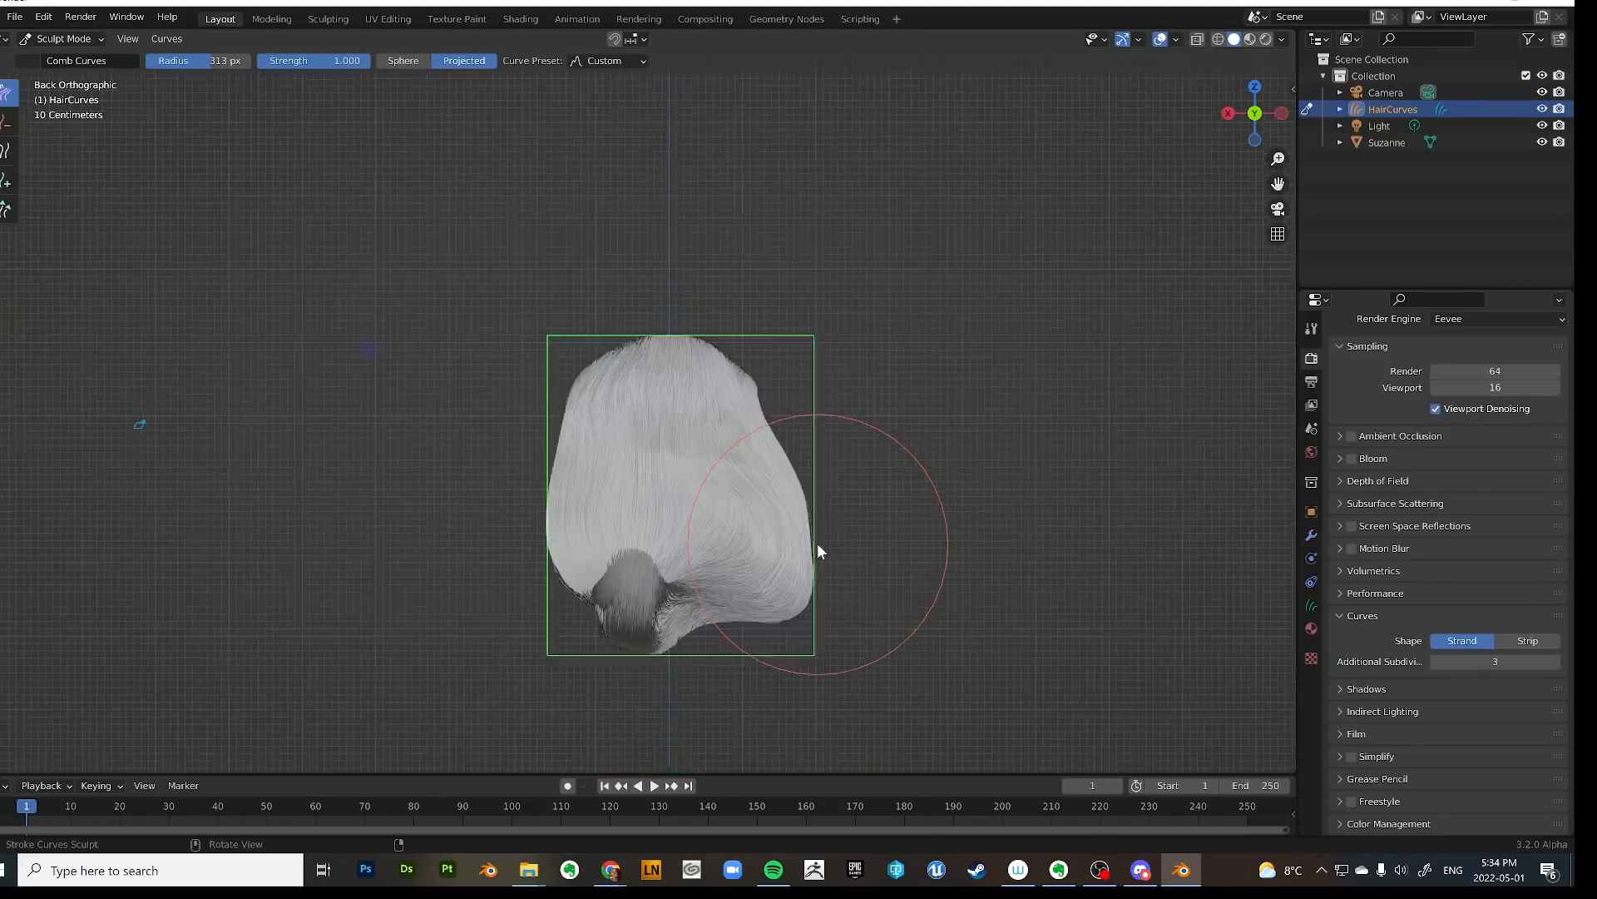
{"action": "middle_click_drag", "start_coordinate": [817, 542], "coordinate": [772, 542]}
{"action": "mouse_move", "coordinate": [772, 543]}
{"action": "left_mouse_down"}
{"action": "mouse_move", "coordinate": [613, 695]}
{"action": "mouse_move", "coordinate": [713, 703]}
{"action": "mouse_move", "coordinate": [732, 691]}
{"action": "mouse_move", "coordinate": [747, 554]}
{"action": "mouse_move", "coordinate": [756, 677]}
{"action": "mouse_move", "coordinate": [671, 652]}
{"action": "mouse_move", "coordinate": [616, 660]}
{"action": "mouse_move", "coordinate": [579, 626]}
{"action": "left_mouse_up"}
{"action": "middle_click_drag", "start_coordinate": [579, 625], "coordinate": [617, 541]}
Choose the Grow / Shrink Curves brush and shorten the hair ends across the bottom of the back.
{"action": "left_click", "coordinate": [5, 185]}
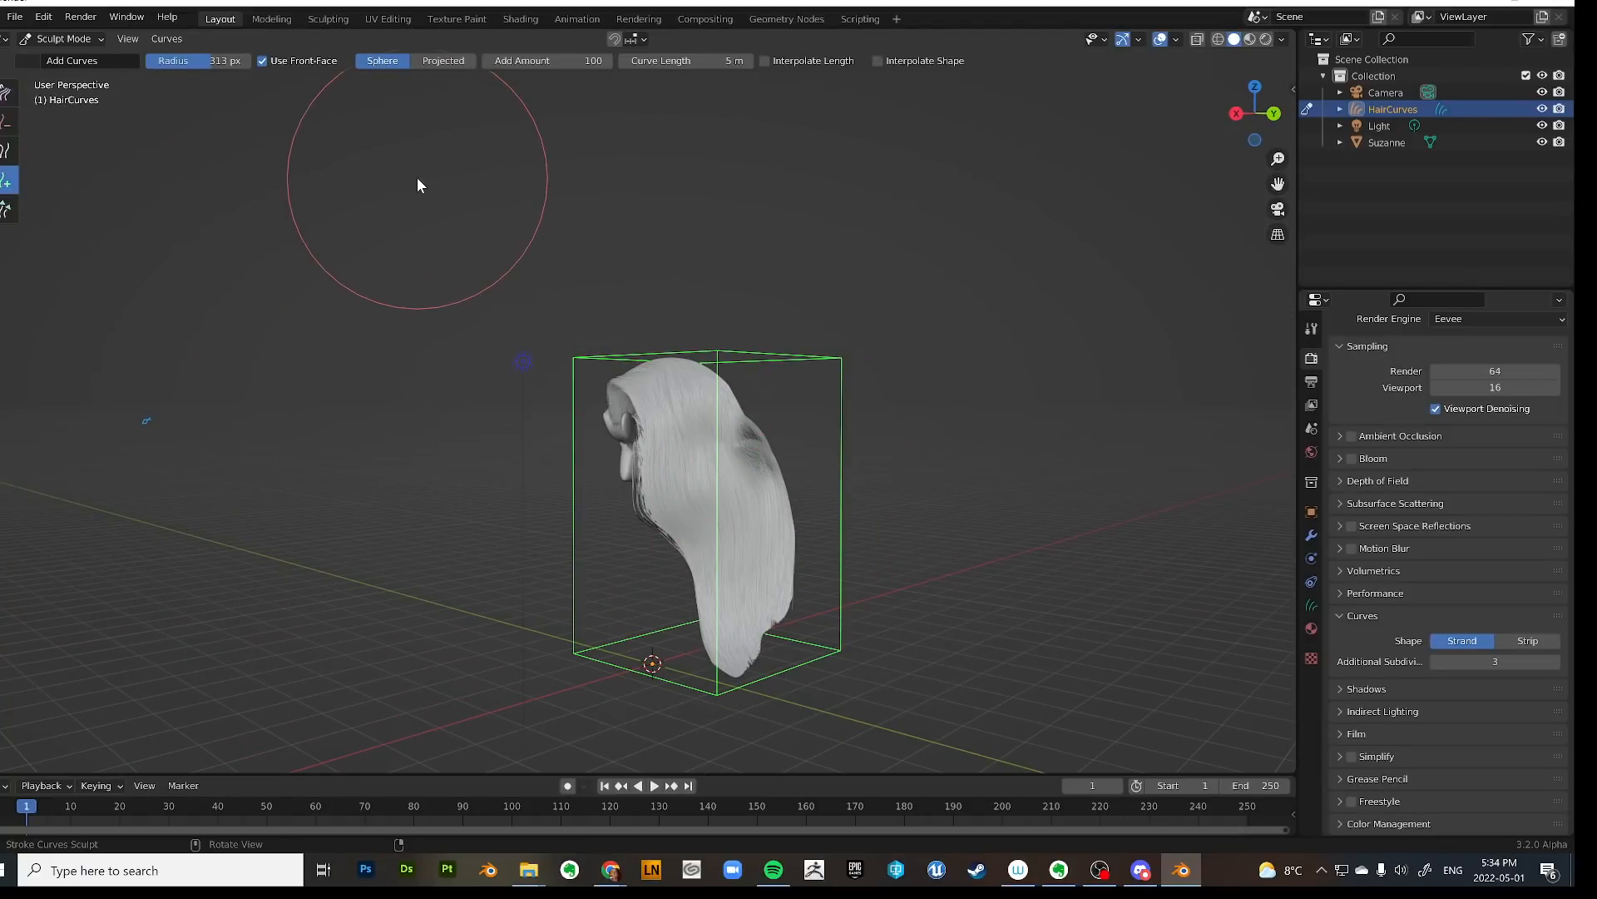
{"action": "left_click", "coordinate": [8, 212]}
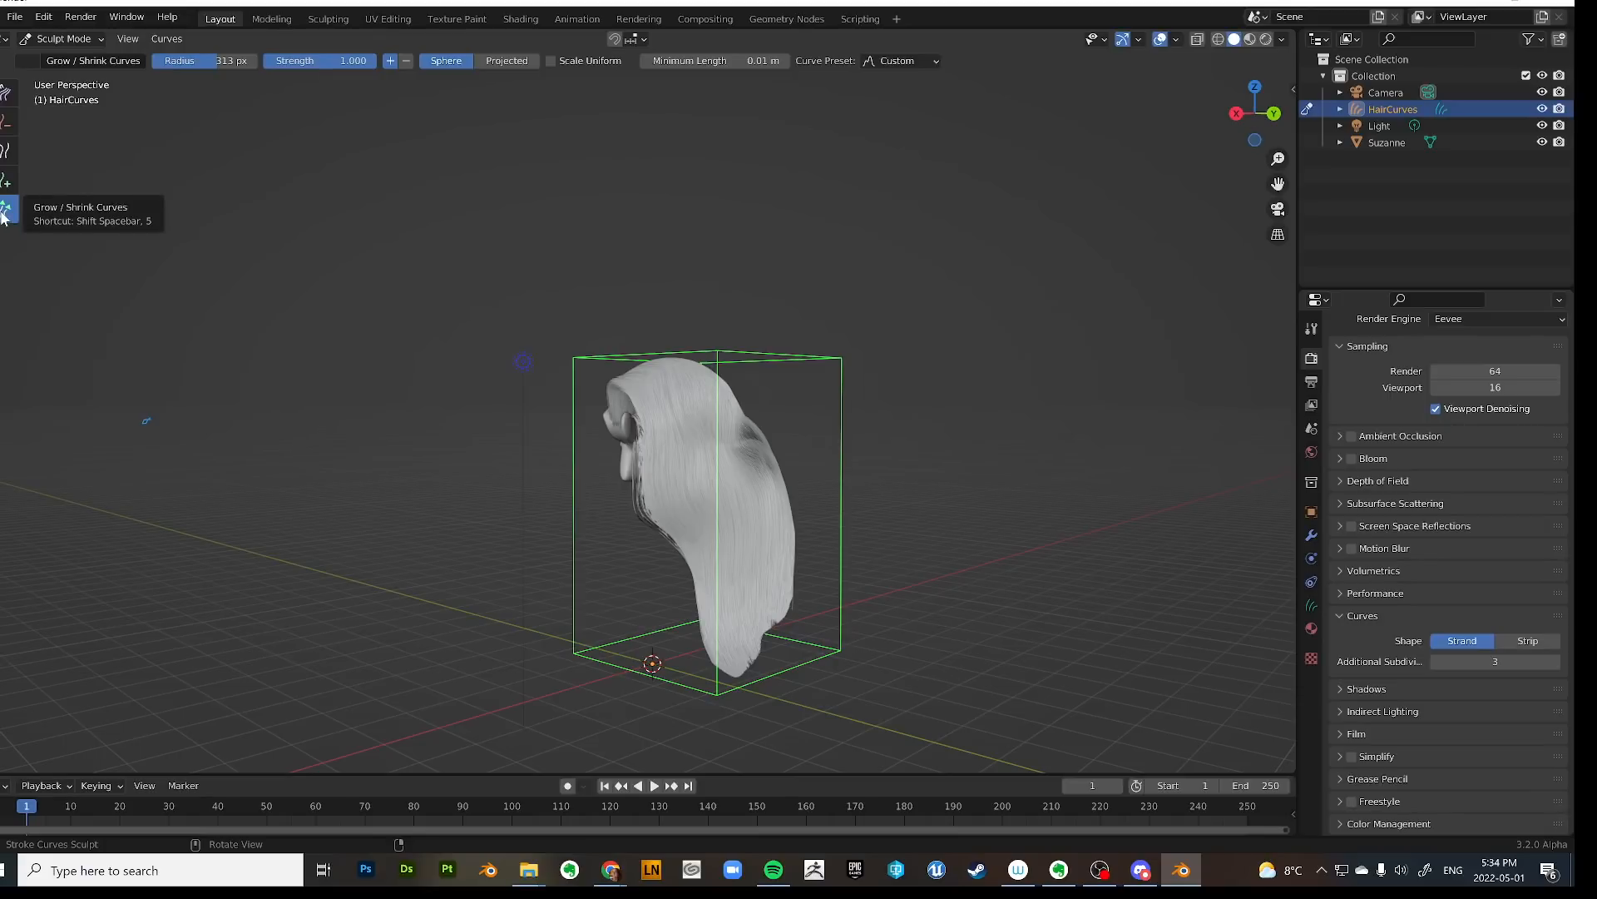
{"action": "middle_click_drag", "start_coordinate": [830, 518], "coordinate": [615, 686]}
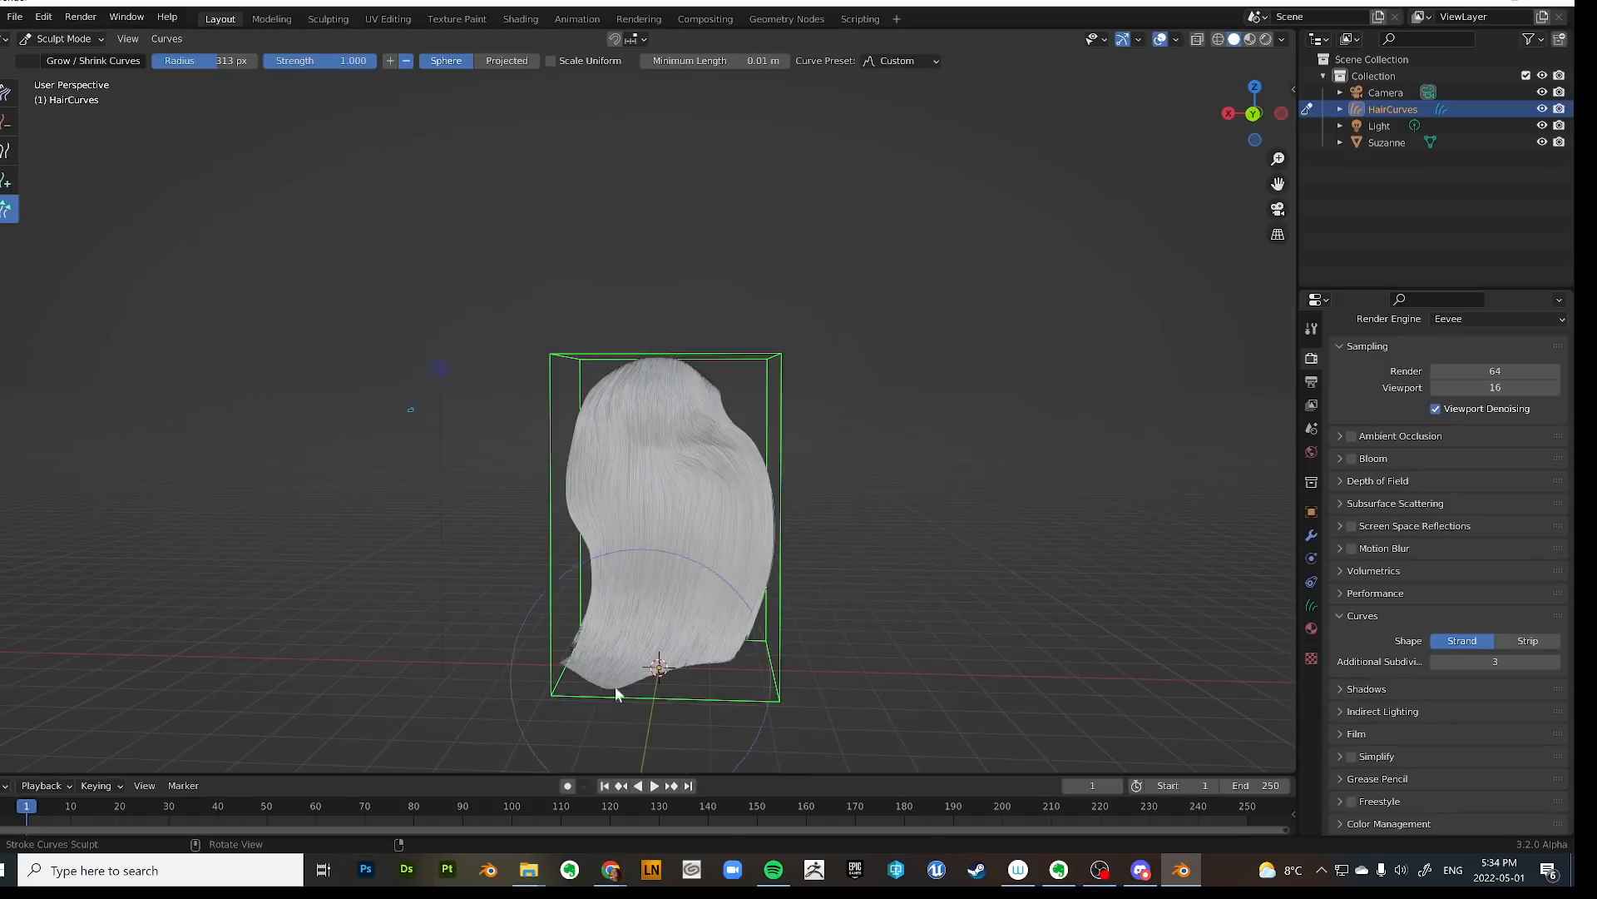
{"action": "mouse_move", "coordinate": [574, 695]}
{"action": "left_mouse_down"}
{"action": "mouse_move", "coordinate": [727, 694]}
{"action": "mouse_move", "coordinate": [817, 628]}
{"action": "left_mouse_up"}
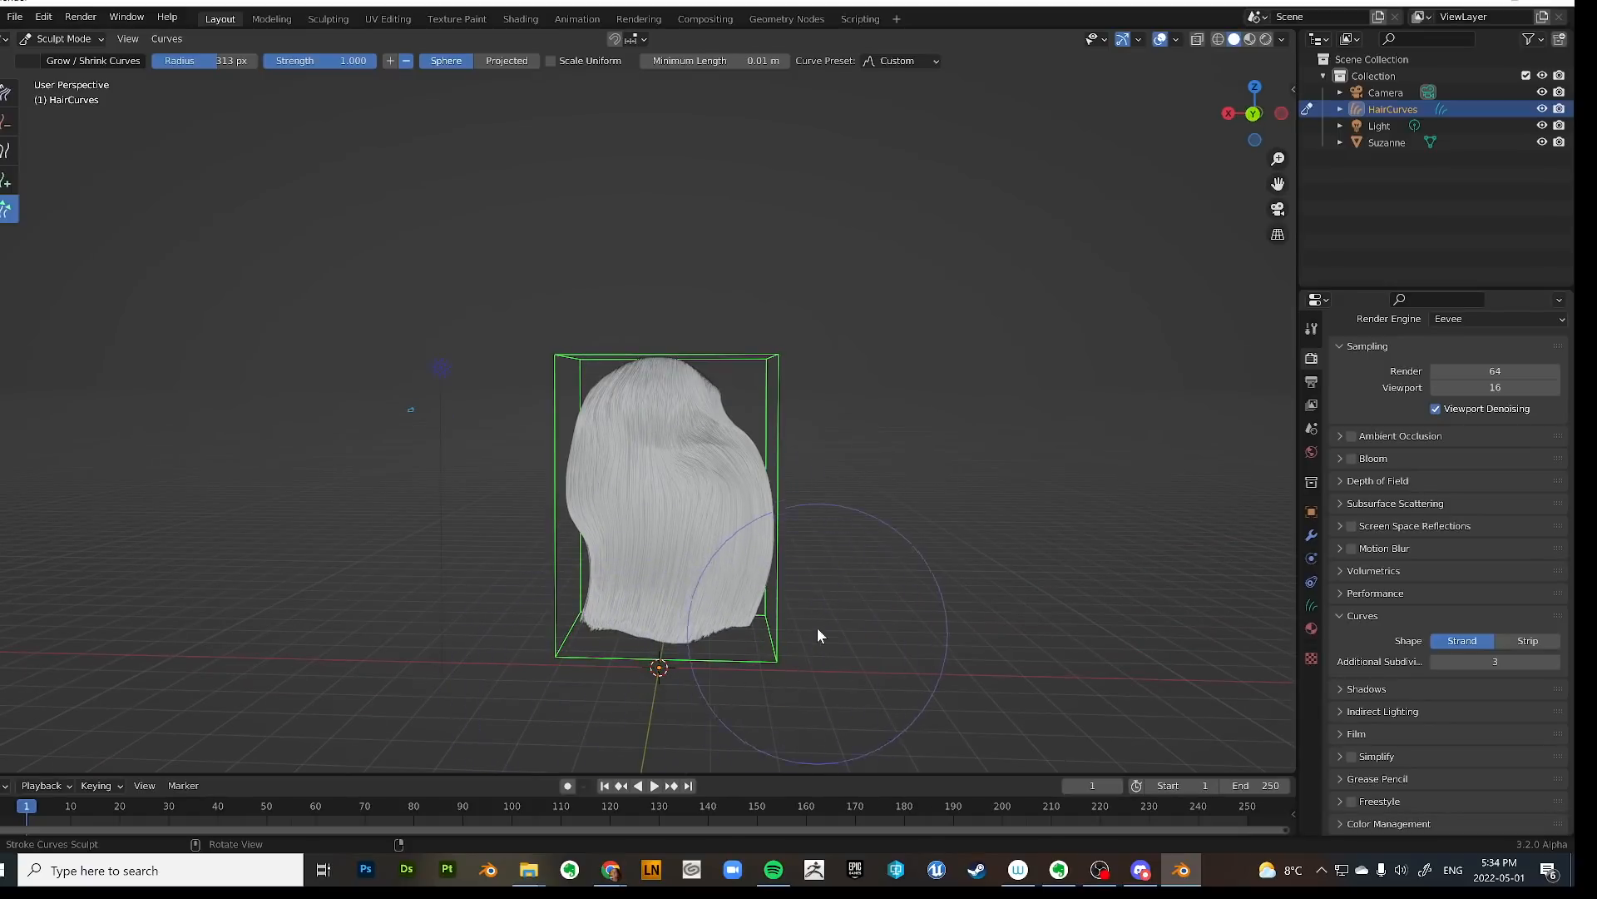
Set the Grow / Shrink Curves brush to grow and lengthen the hair along the lower back.
{"action": "left_click", "coordinate": [390, 61]}
{"action": "mouse_move", "coordinate": [566, 651]}
{"action": "left_mouse_down"}
{"action": "mouse_move", "coordinate": [721, 664]}
{"action": "mouse_move", "coordinate": [760, 616]}
{"action": "left_mouse_up"}
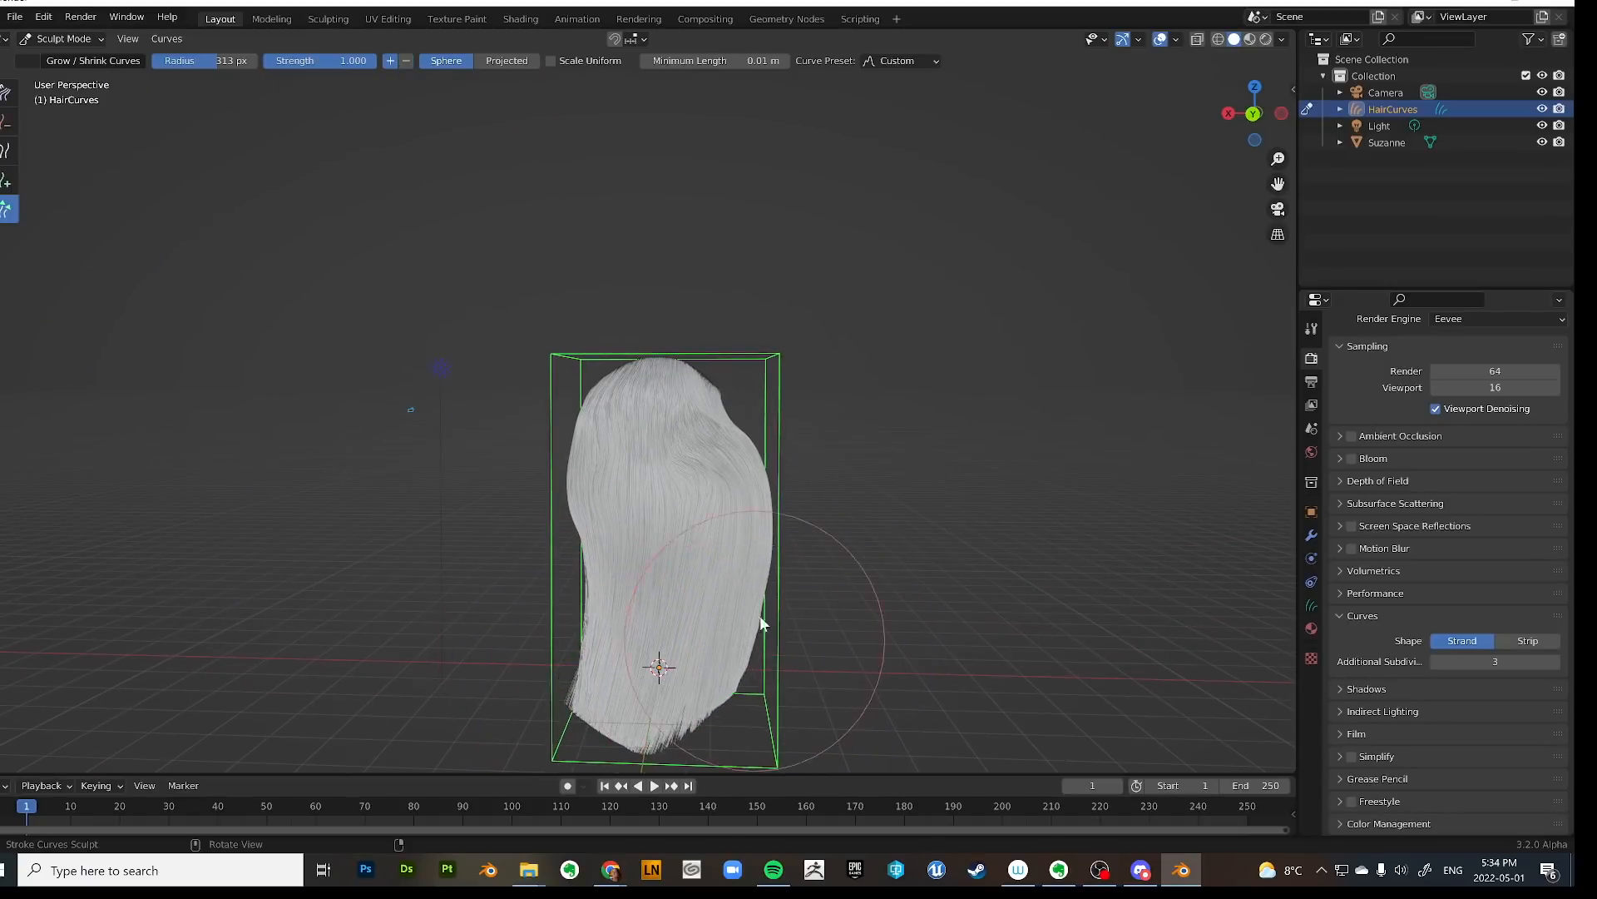
{"action": "middle_click_drag", "start_coordinate": [761, 617], "coordinate": [275, 408]}
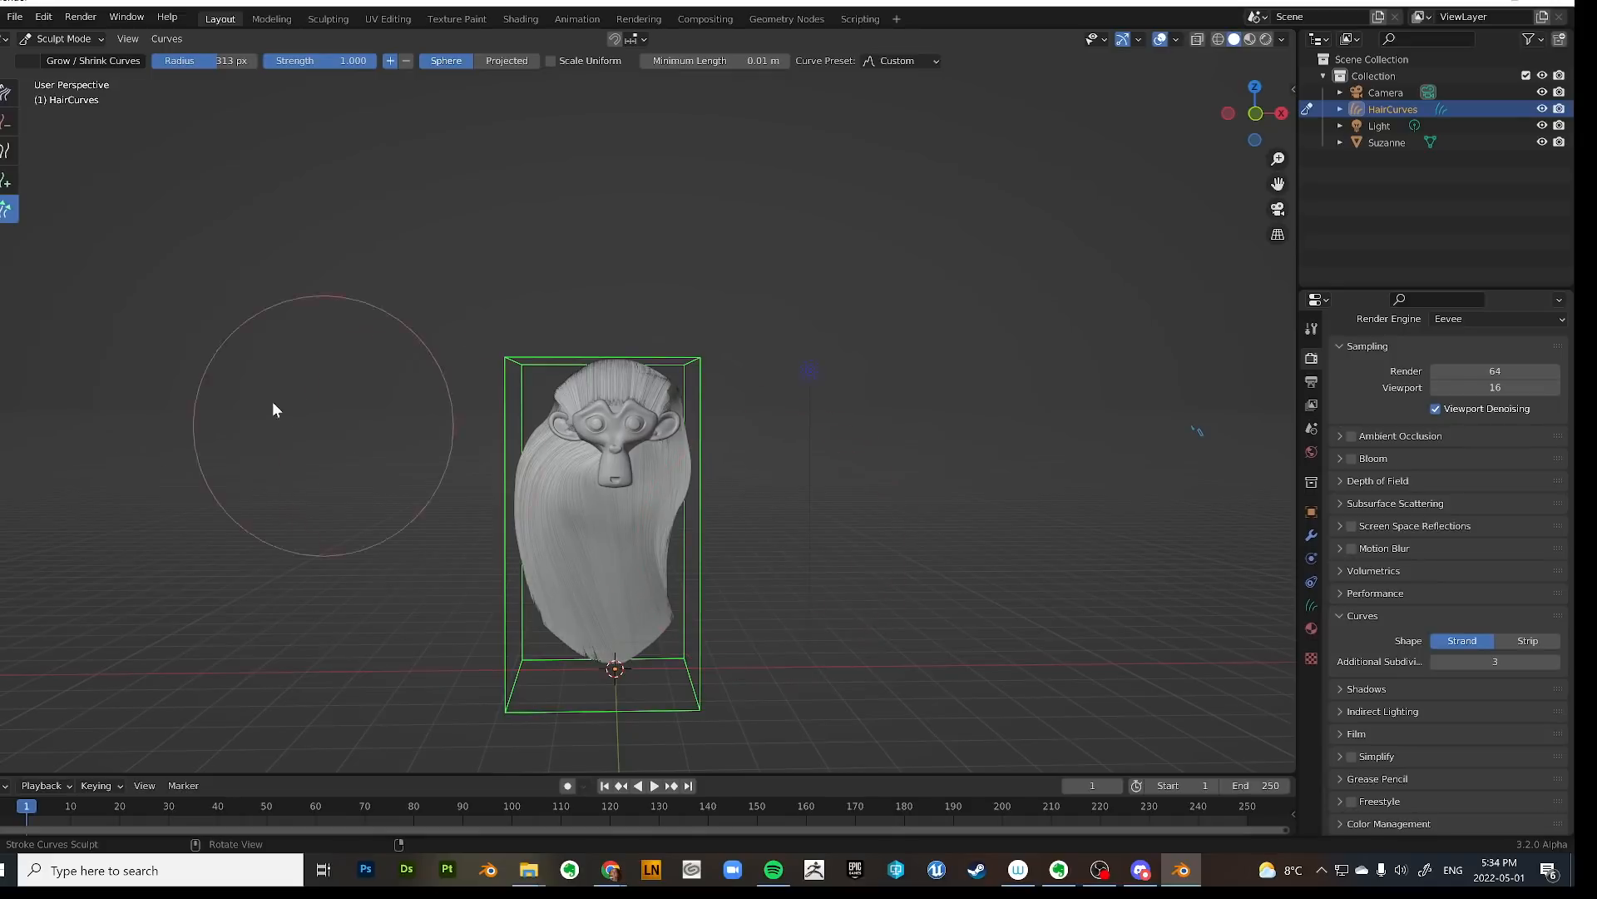
Try to remove hair from the top of the head with the Delete Curves brush.
{"action": "left_click", "coordinate": [6, 122]}
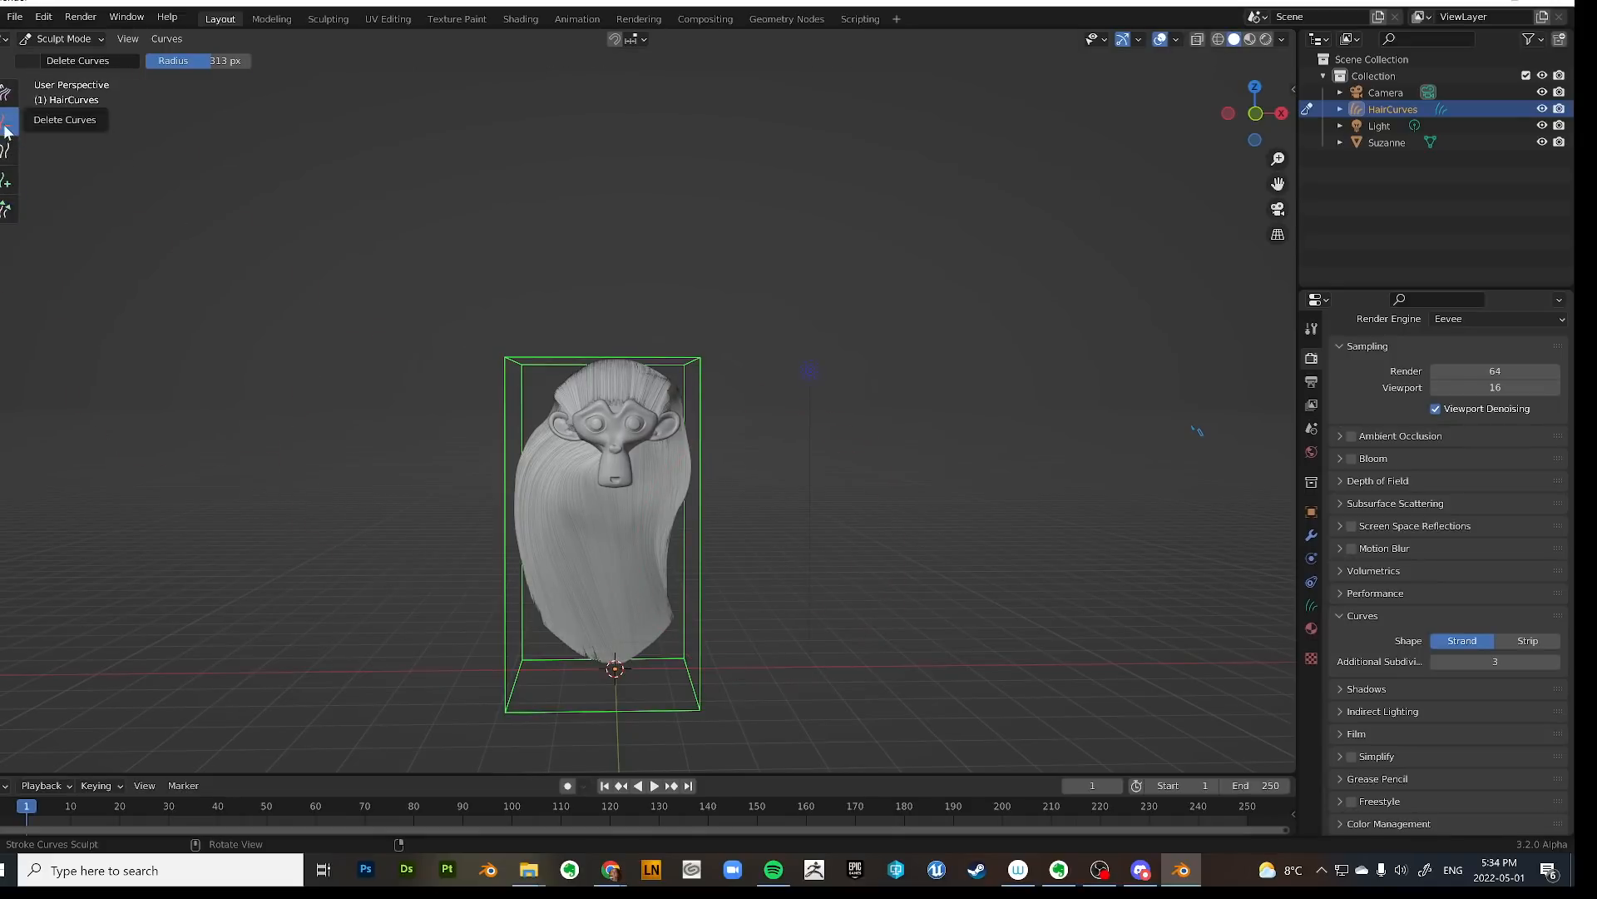
{"action": "mouse_move", "coordinate": [510, 413]}
{"action": "left_mouse_down"}
{"action": "mouse_move", "coordinate": [657, 400]}
{"action": "mouse_move", "coordinate": [636, 372]}
{"action": "left_mouse_up"}
{"action": "key", "text": "ctrl+z"}
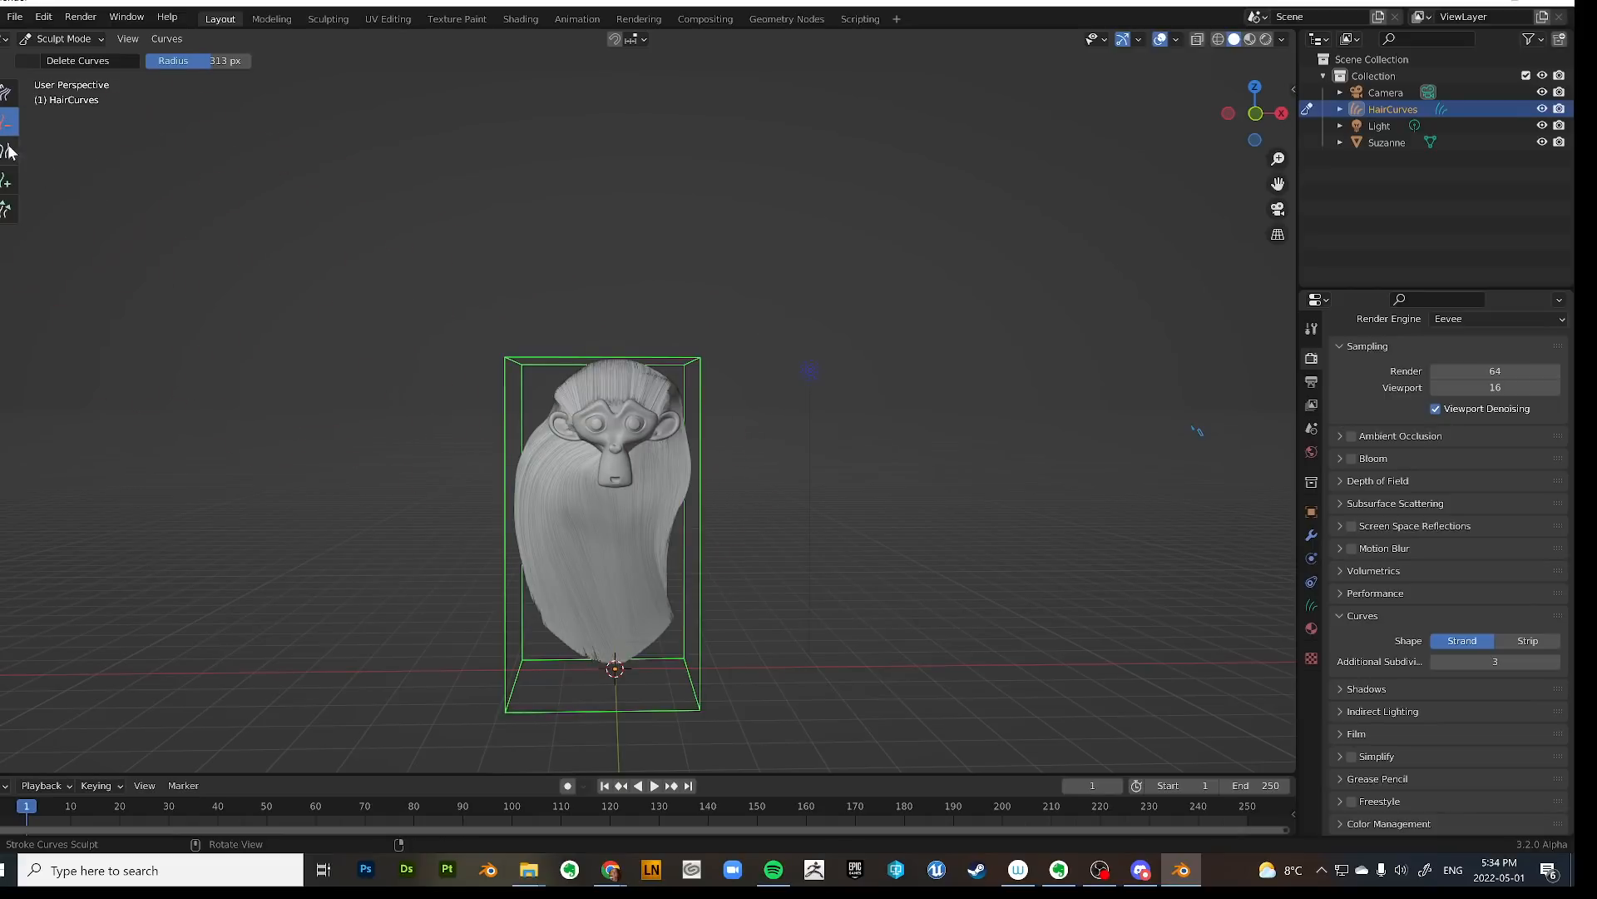
Choose the Curves Snake Hook brush and set its radius to about 146 px.
{"action": "key", "text": "s"}
{"action": "middle_click_drag", "start_coordinate": [392, 453], "coordinate": [674, 547]}
{"action": "key", "text": "f"}
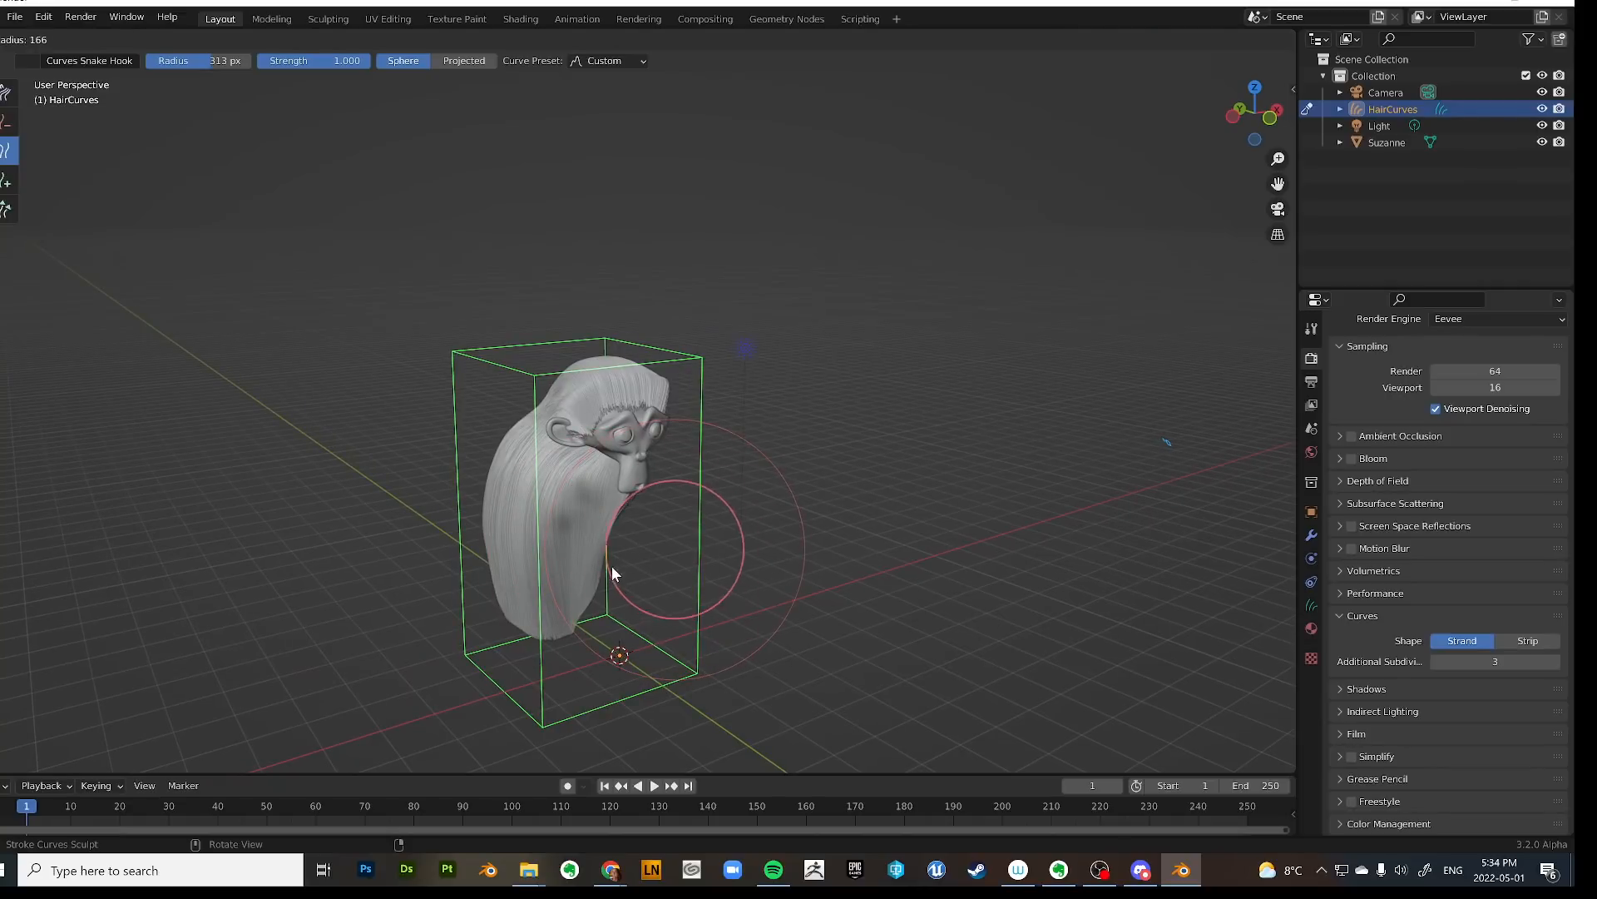
{"action": "left_click", "coordinate": [612, 566]}
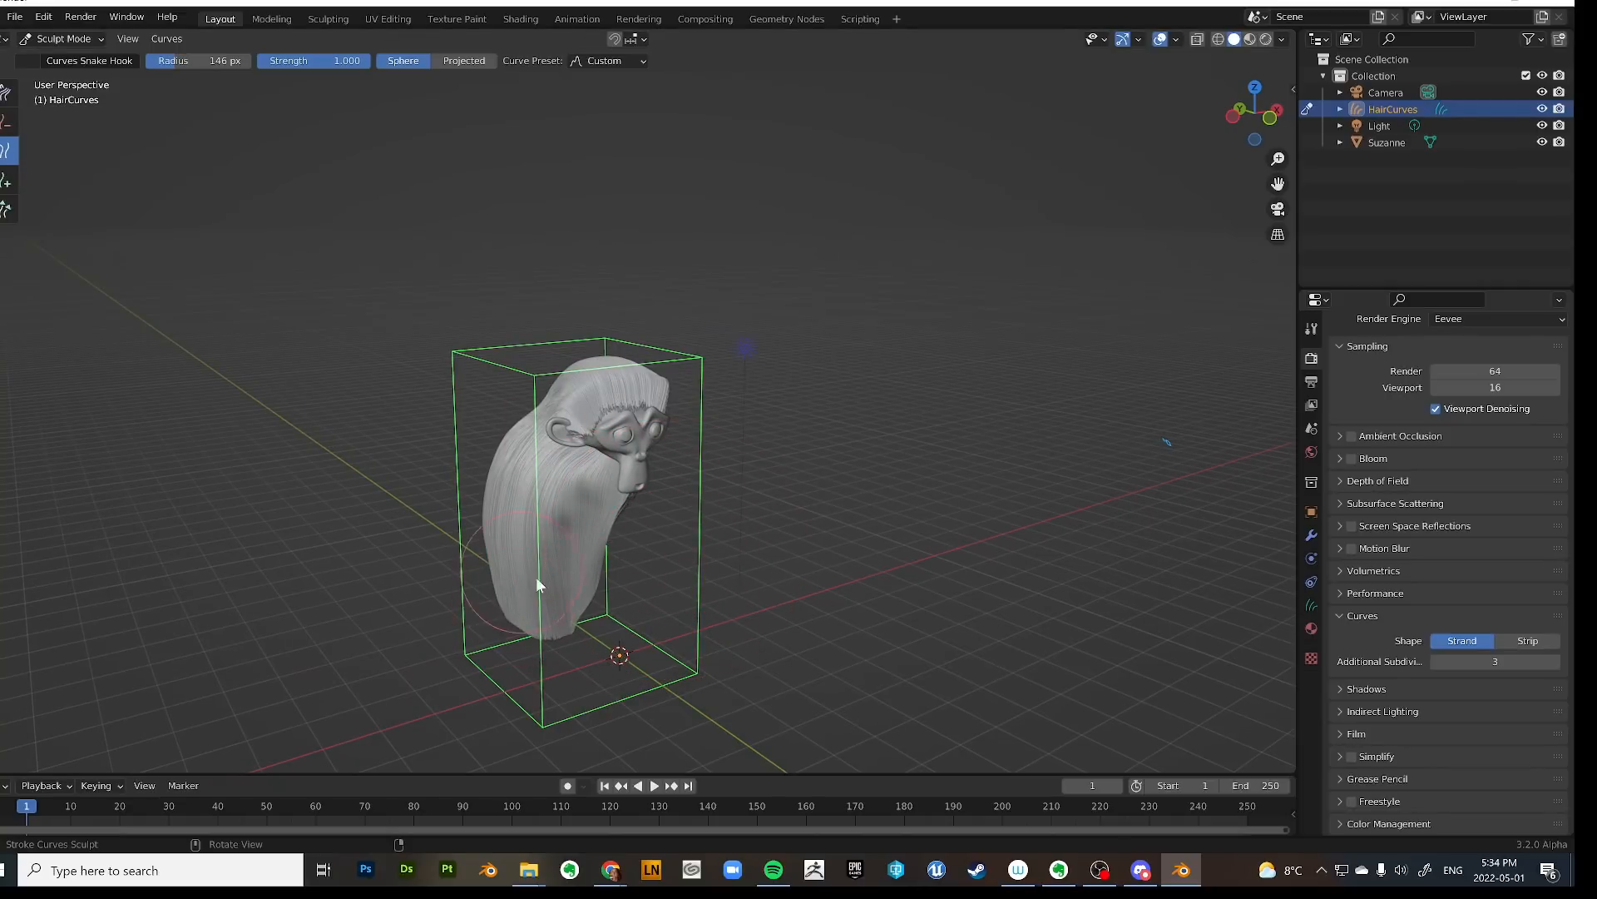
Try to pull strands outward from the lower hair with the Snake Hook brush using Sphere falloff.
{"action": "mouse_move", "coordinate": [535, 577]}
{"action": "middle_mouse_down"}
{"action": "mouse_move", "coordinate": [602, 497]}
{"action": "mouse_move", "coordinate": [601, 515]}
{"action": "middle_mouse_up"}
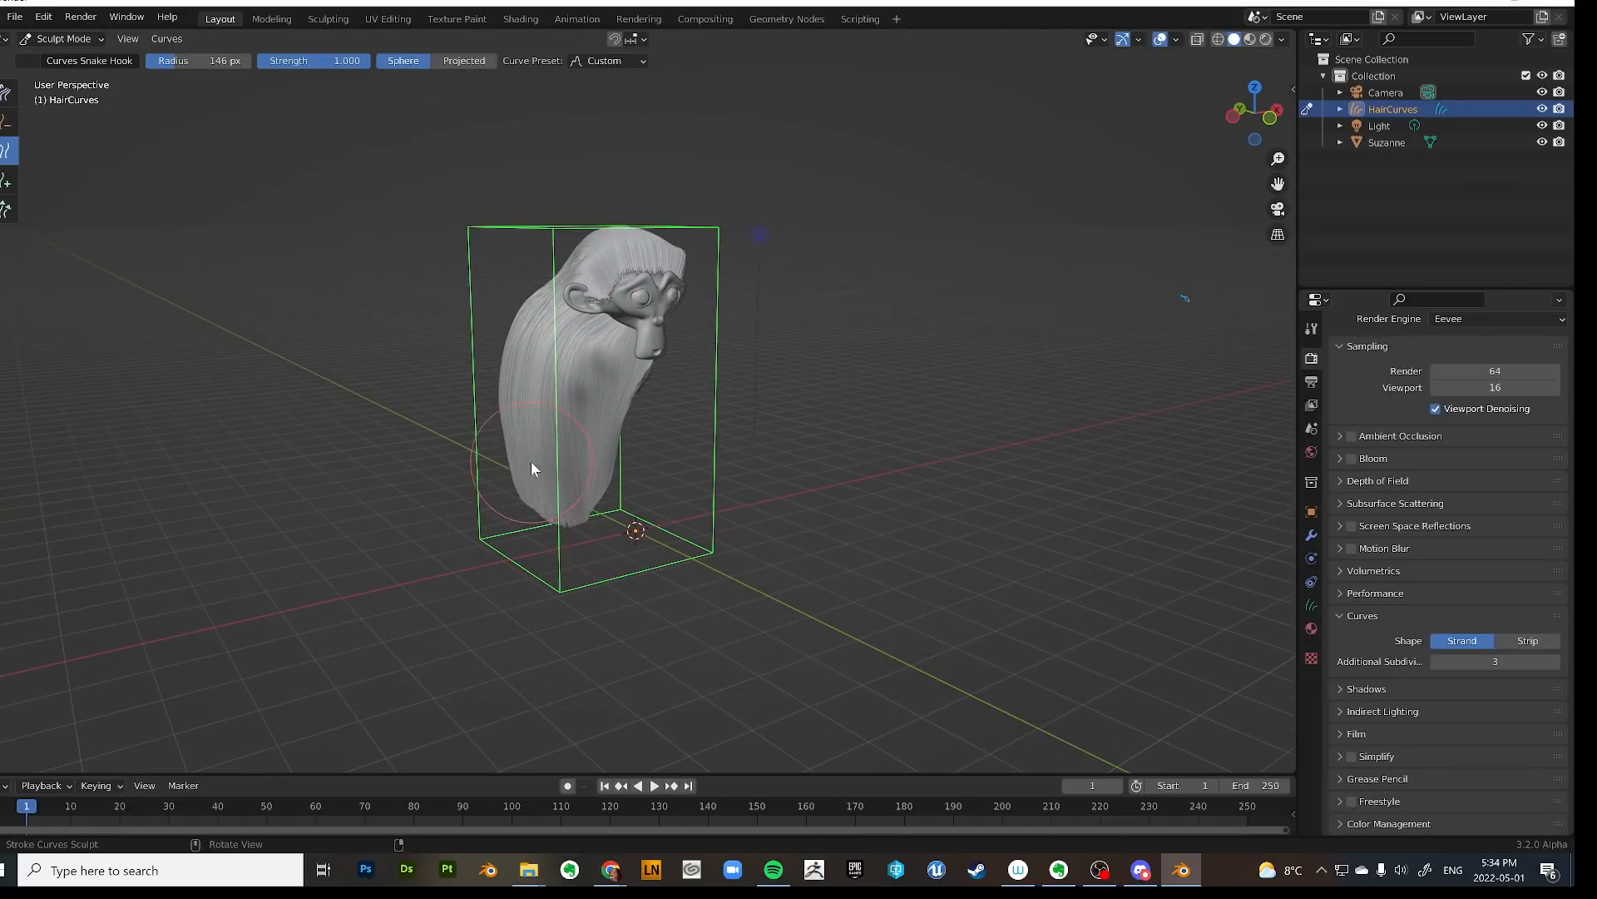
{"action": "mouse_move", "coordinate": [535, 467]}
{"action": "left_mouse_down"}
{"action": "mouse_move", "coordinate": [535, 553]}
{"action": "mouse_move", "coordinate": [414, 652]}
{"action": "mouse_move", "coordinate": [363, 493]}
{"action": "left_mouse_up"}
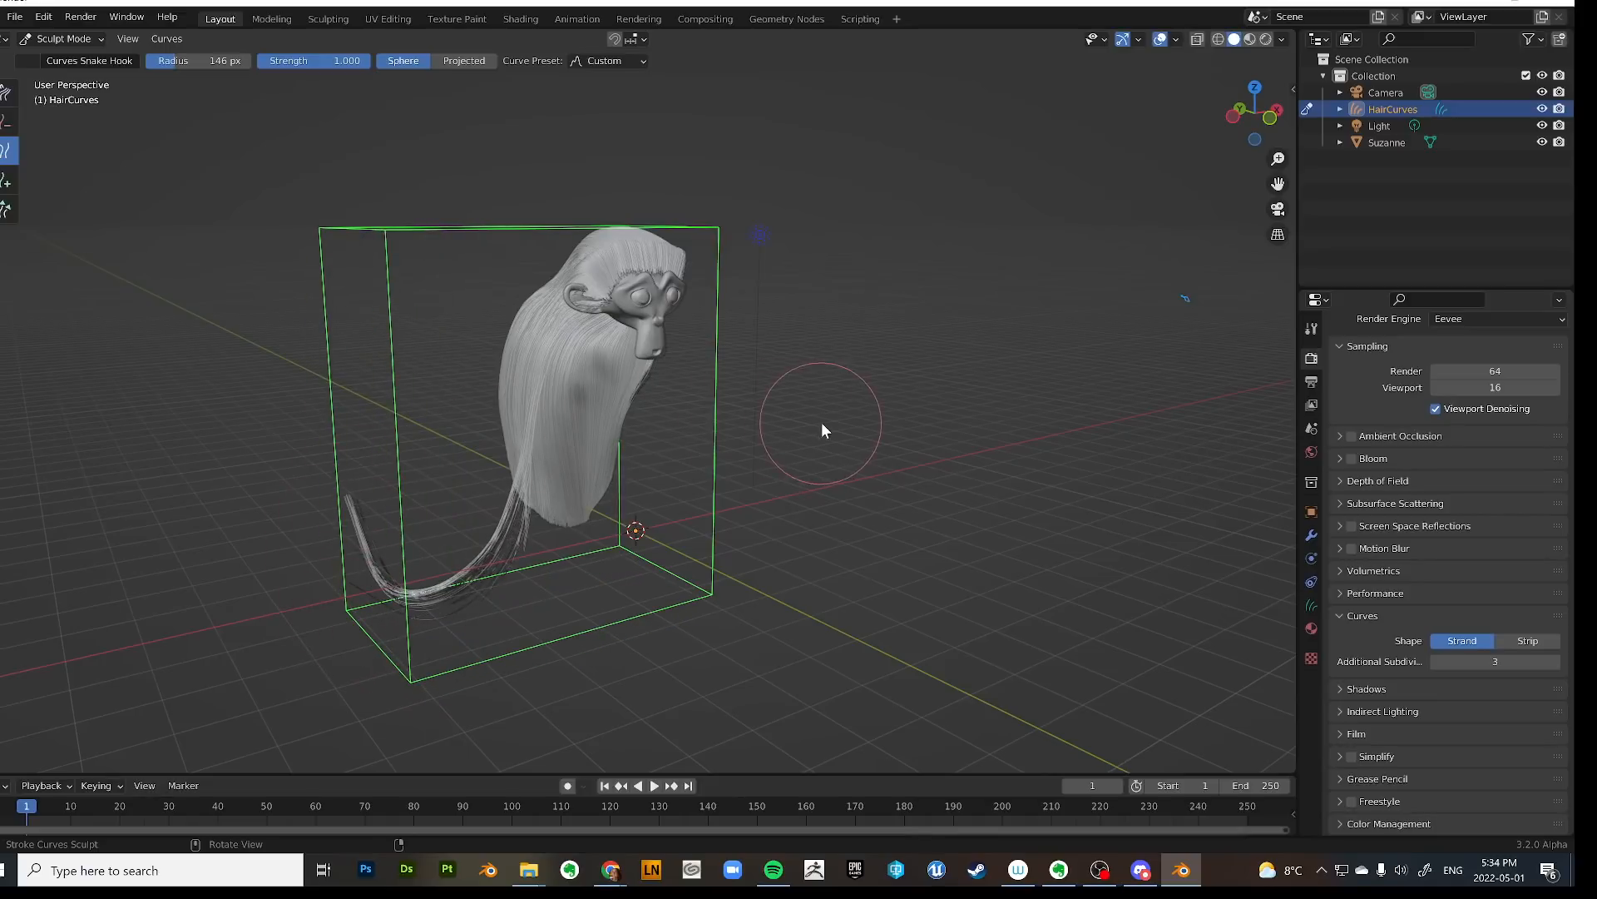
{"action": "key", "text": "ctrl+z"}
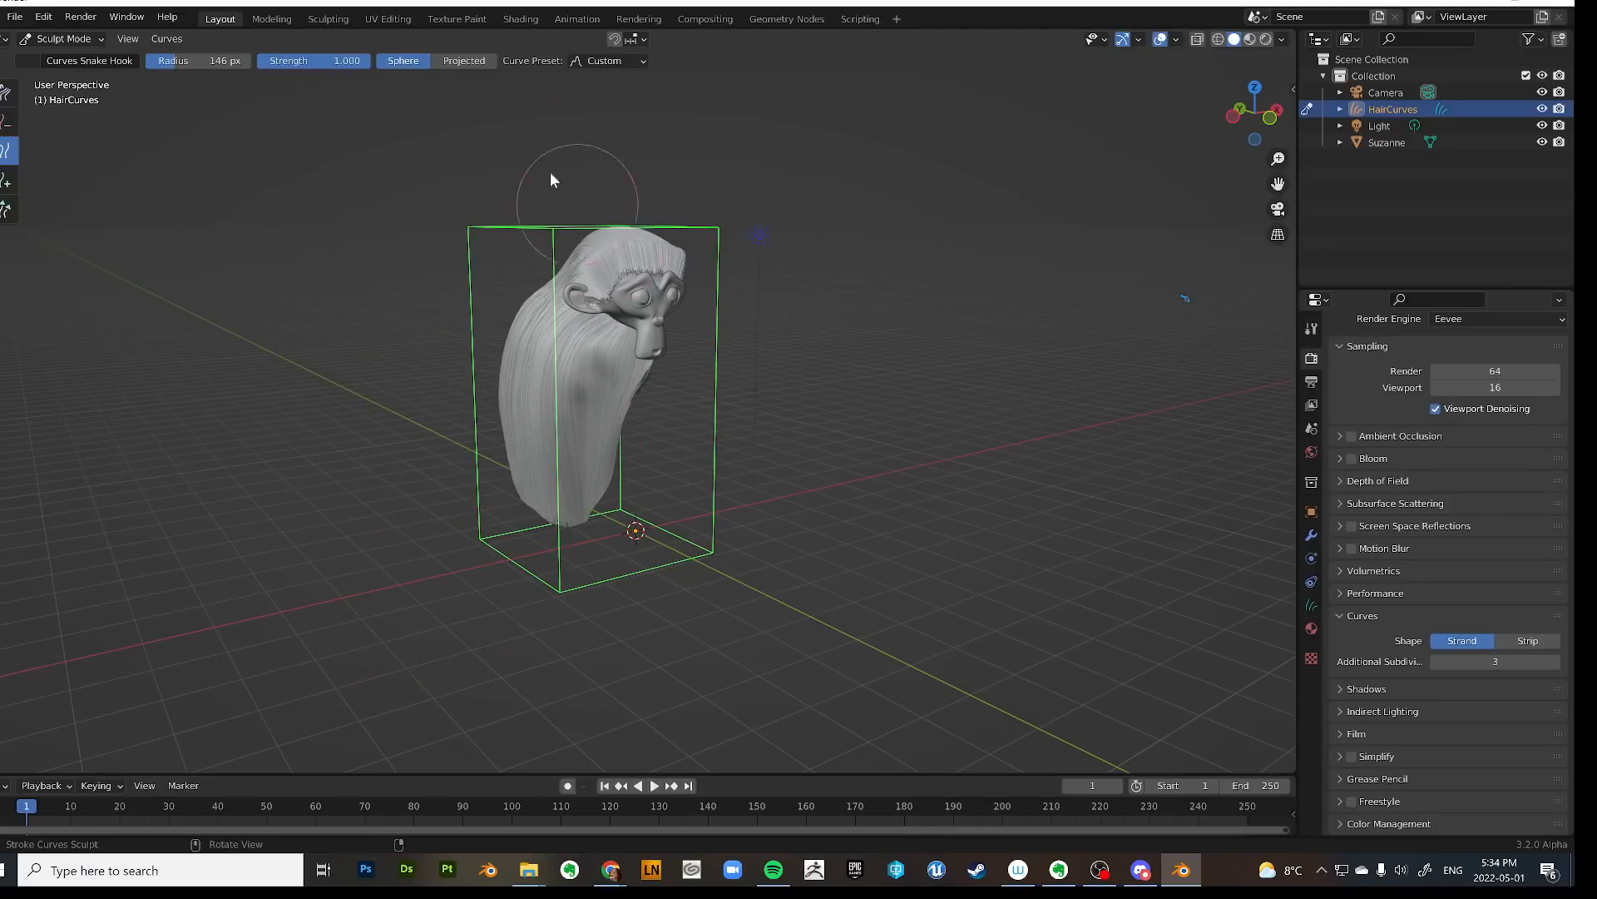
Try to pull the lower hair outward into an upward curl with the Snake Hook brush using Projected falloff.
{"action": "left_click", "coordinate": [463, 61]}
{"action": "mouse_move", "coordinate": [526, 448]}
{"action": "left_mouse_down"}
{"action": "mouse_move", "coordinate": [443, 564]}
{"action": "mouse_move", "coordinate": [467, 403]}
{"action": "left_mouse_up"}
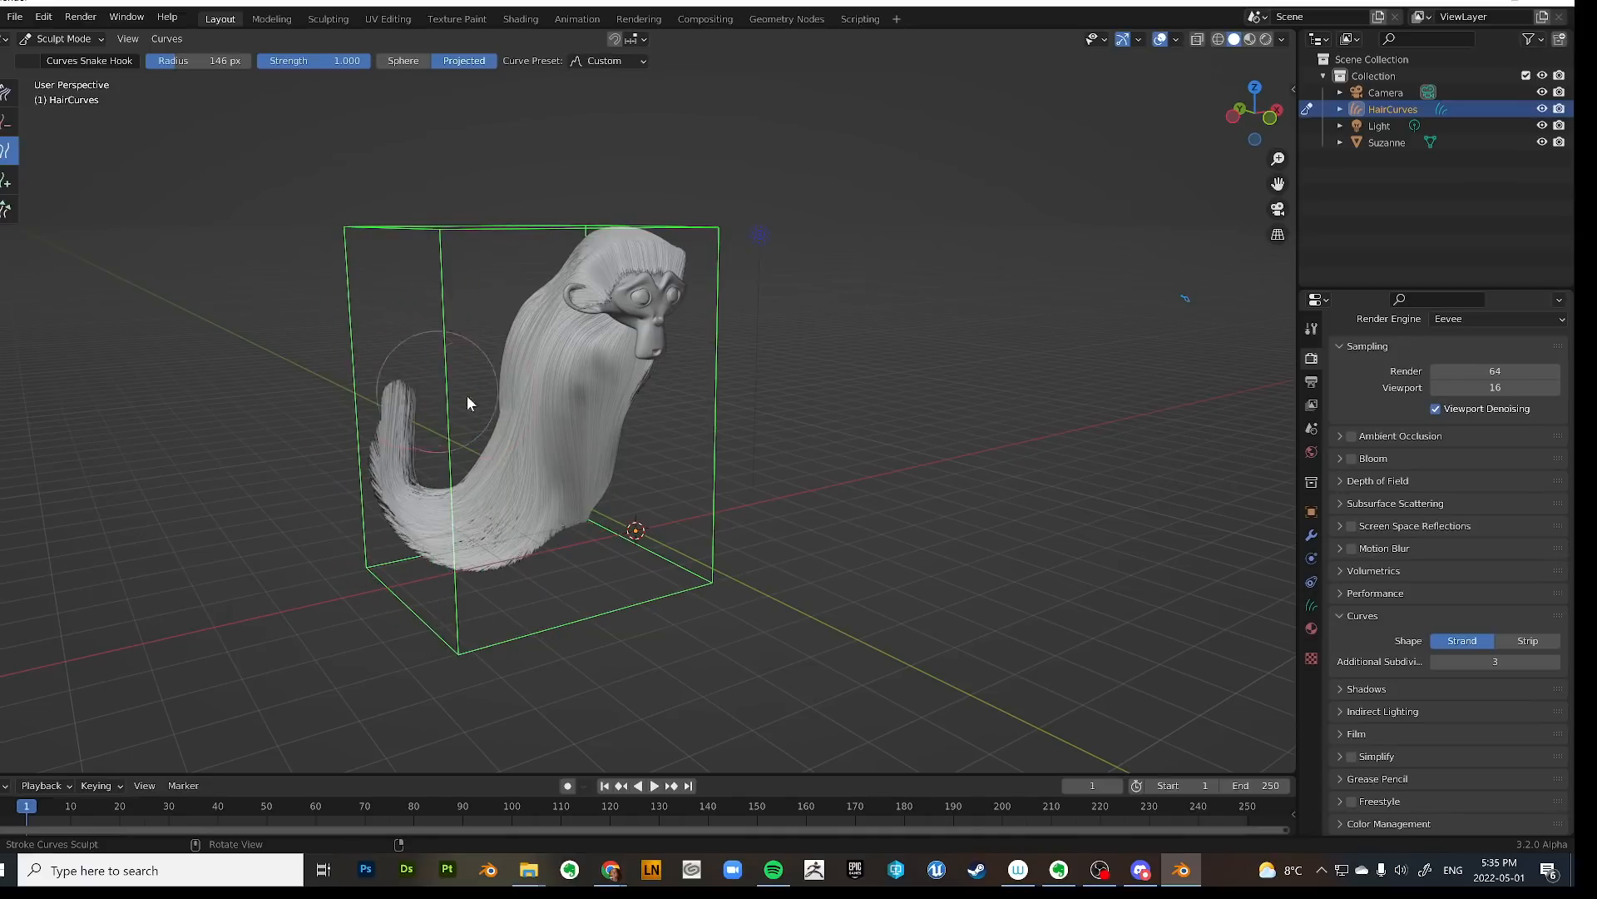
{"action": "mouse_move", "coordinate": [466, 403]}
{"action": "middle_mouse_down"}
{"action": "mouse_move", "coordinate": [752, 463]}
{"action": "mouse_move", "coordinate": [1010, 461]}
{"action": "mouse_move", "coordinate": [915, 507]}
{"action": "mouse_move", "coordinate": [898, 468]}
{"action": "mouse_move", "coordinate": [963, 446]}
{"action": "mouse_move", "coordinate": [678, 481]}
{"action": "mouse_move", "coordinate": [757, 472]}
{"action": "middle_mouse_up"}
Switch back to the Comb Curves brush.
{"action": "left_click", "coordinate": [6, 91]}
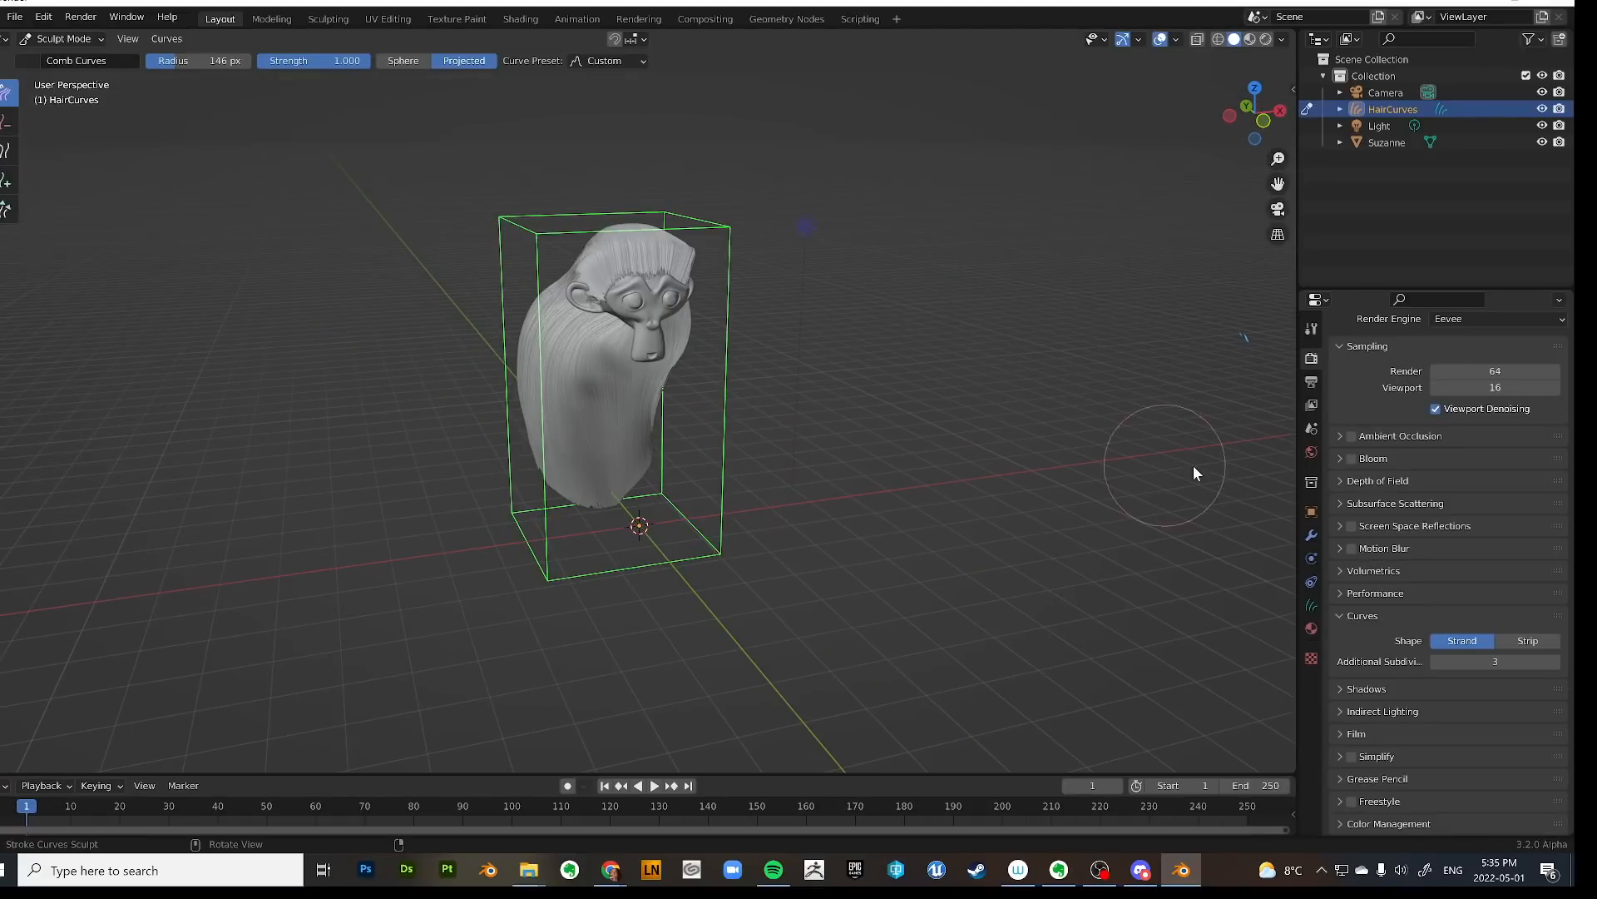
Create a new material for the hair curves object.
{"action": "left_click", "coordinate": [1312, 535]}
{"action": "left_click", "coordinate": [1398, 356]}
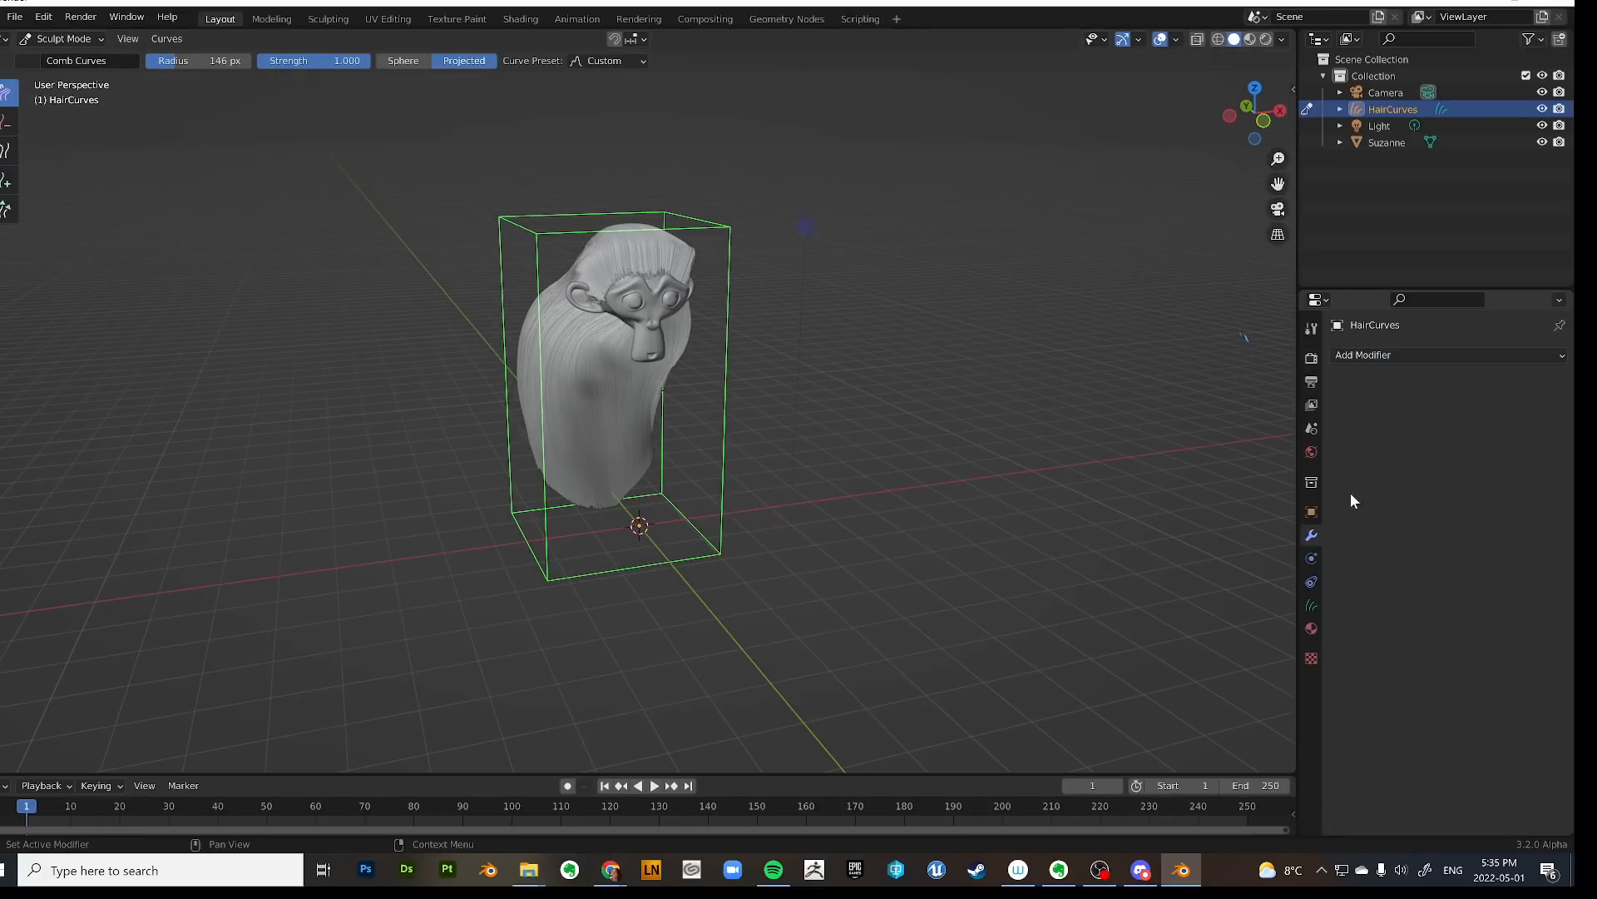
{"action": "left_click", "coordinate": [1311, 631]}
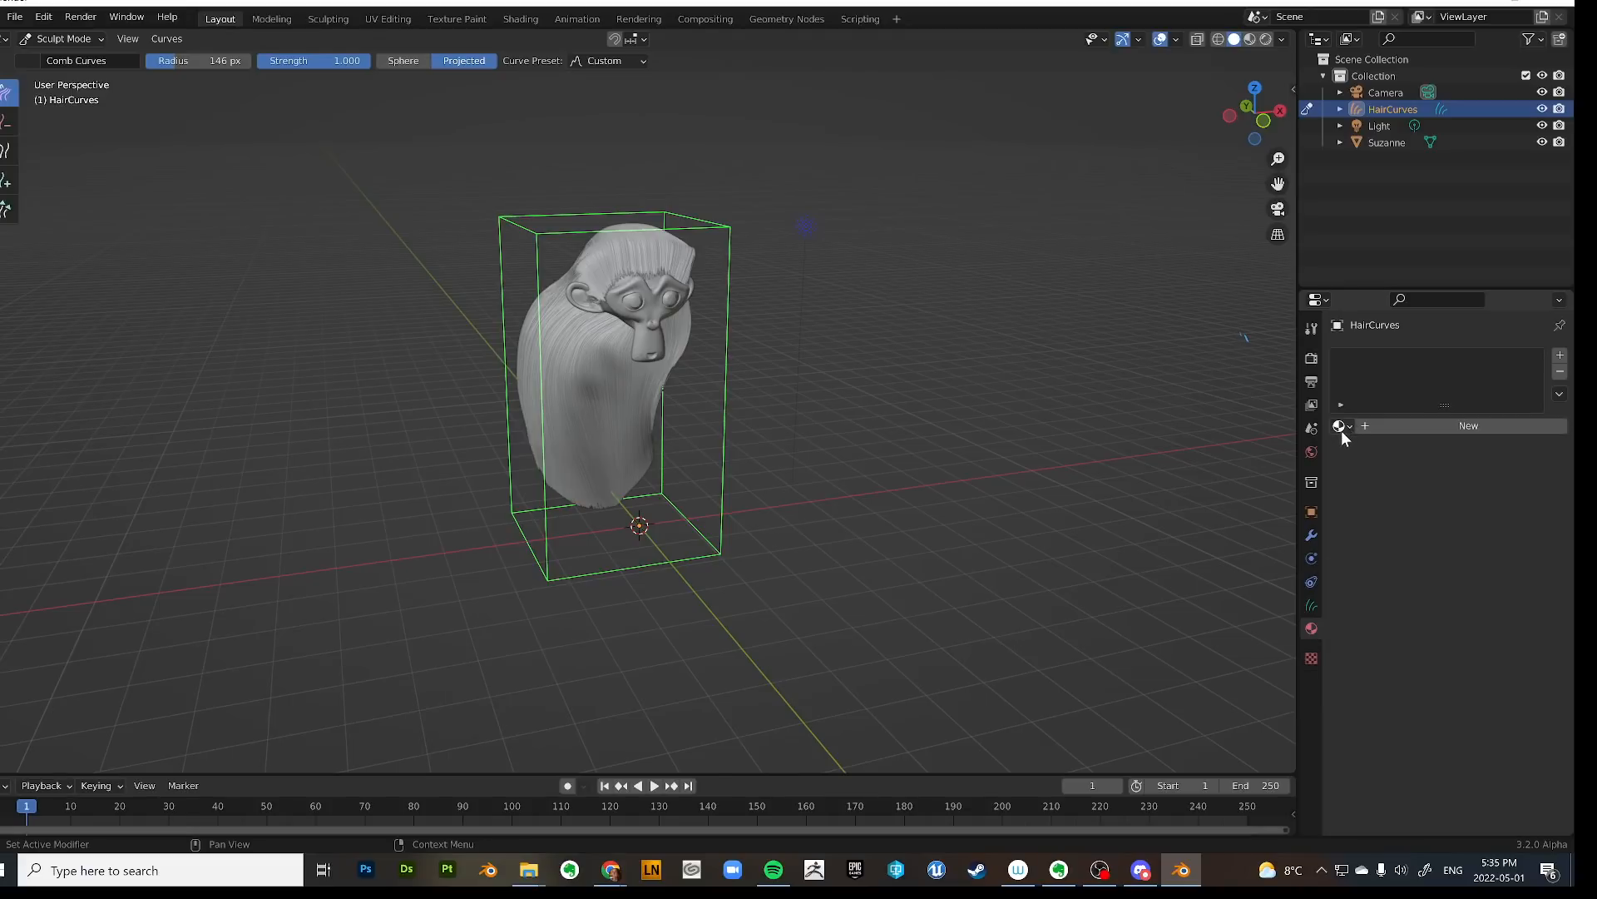
{"action": "left_click", "coordinate": [1384, 427]}
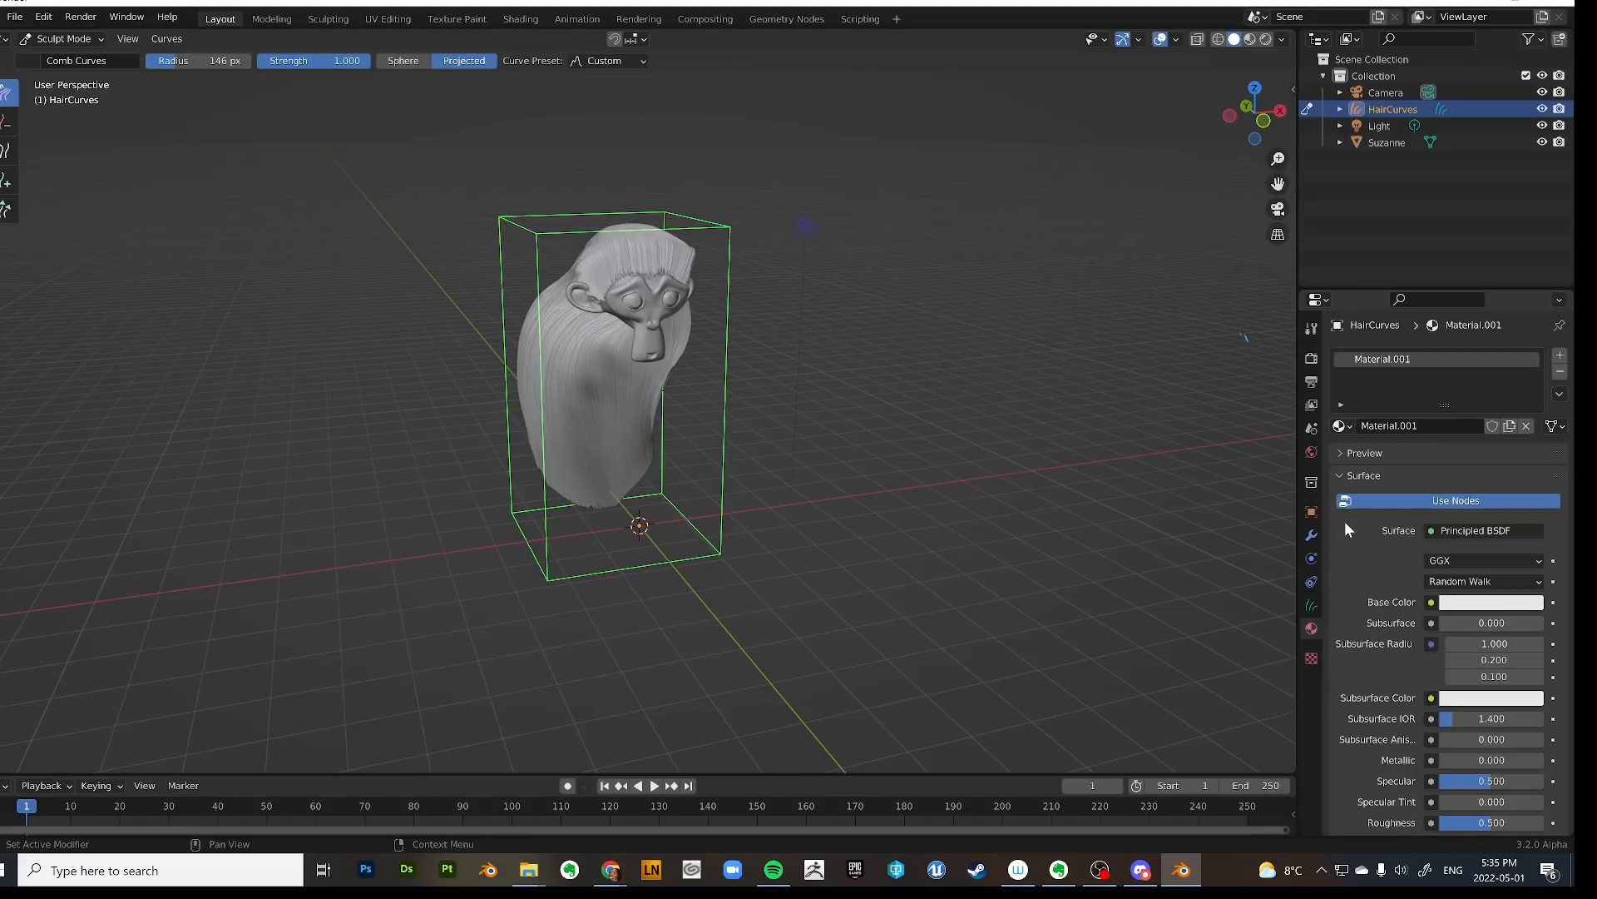
Switch to the Shading workspace and add a Curves Info node to the hair material, placed before the Principled BSDF.
{"action": "left_click", "coordinate": [525, 20]}
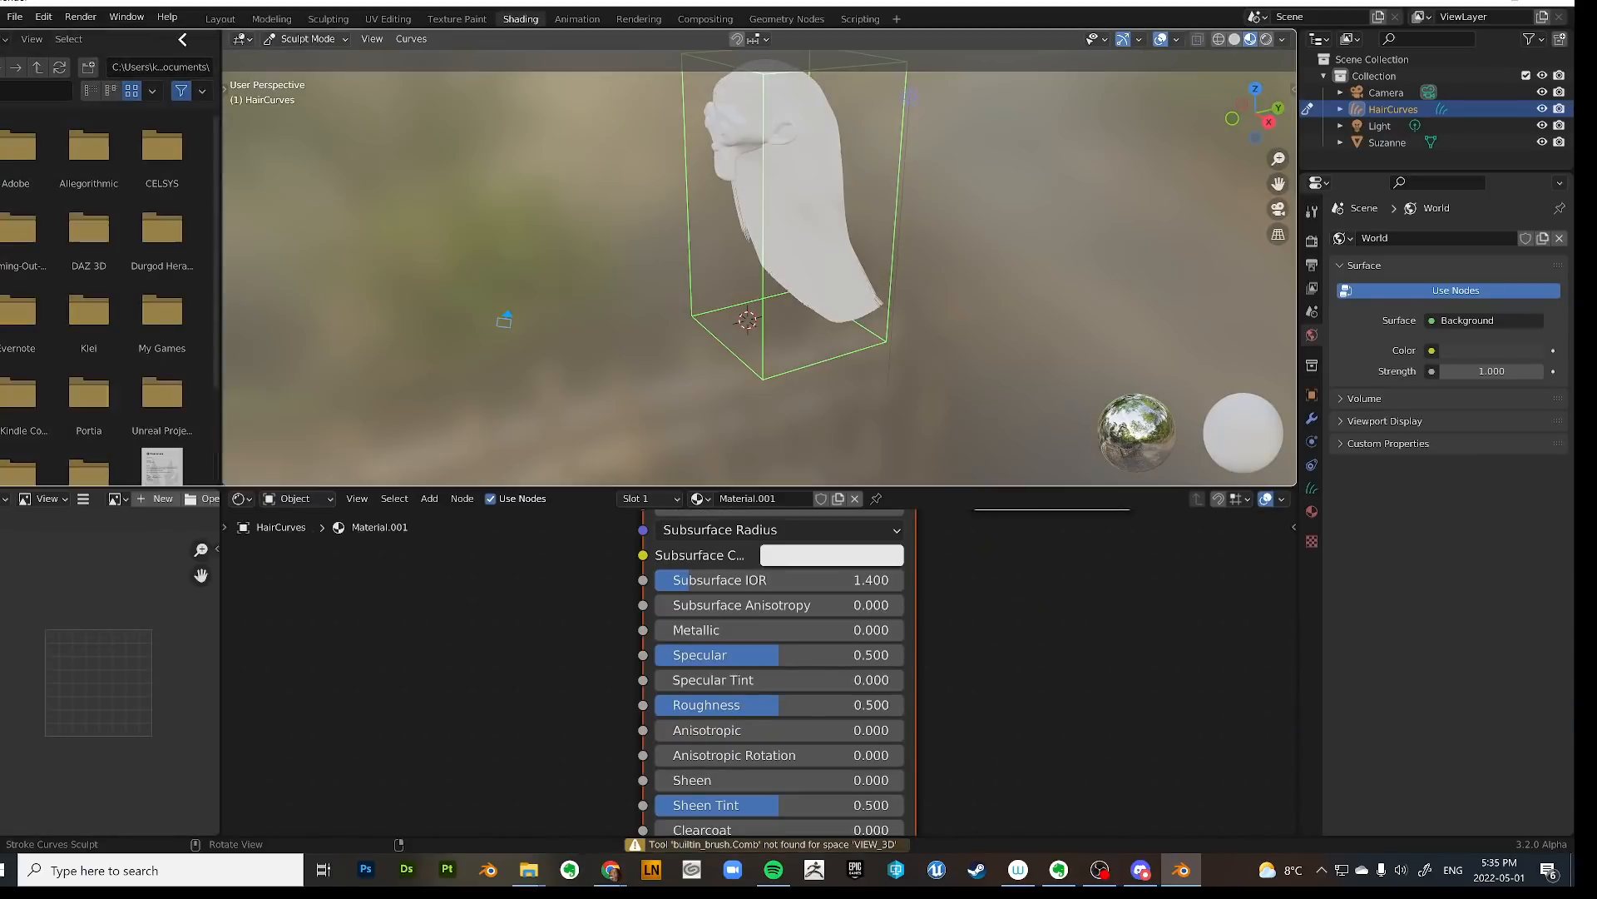
{"action": "left_click_drag", "start_coordinate": [220, 275], "coordinate": [1, 275]}
{"action": "middle_click_drag", "start_coordinate": [607, 289], "coordinate": [866, 378]}
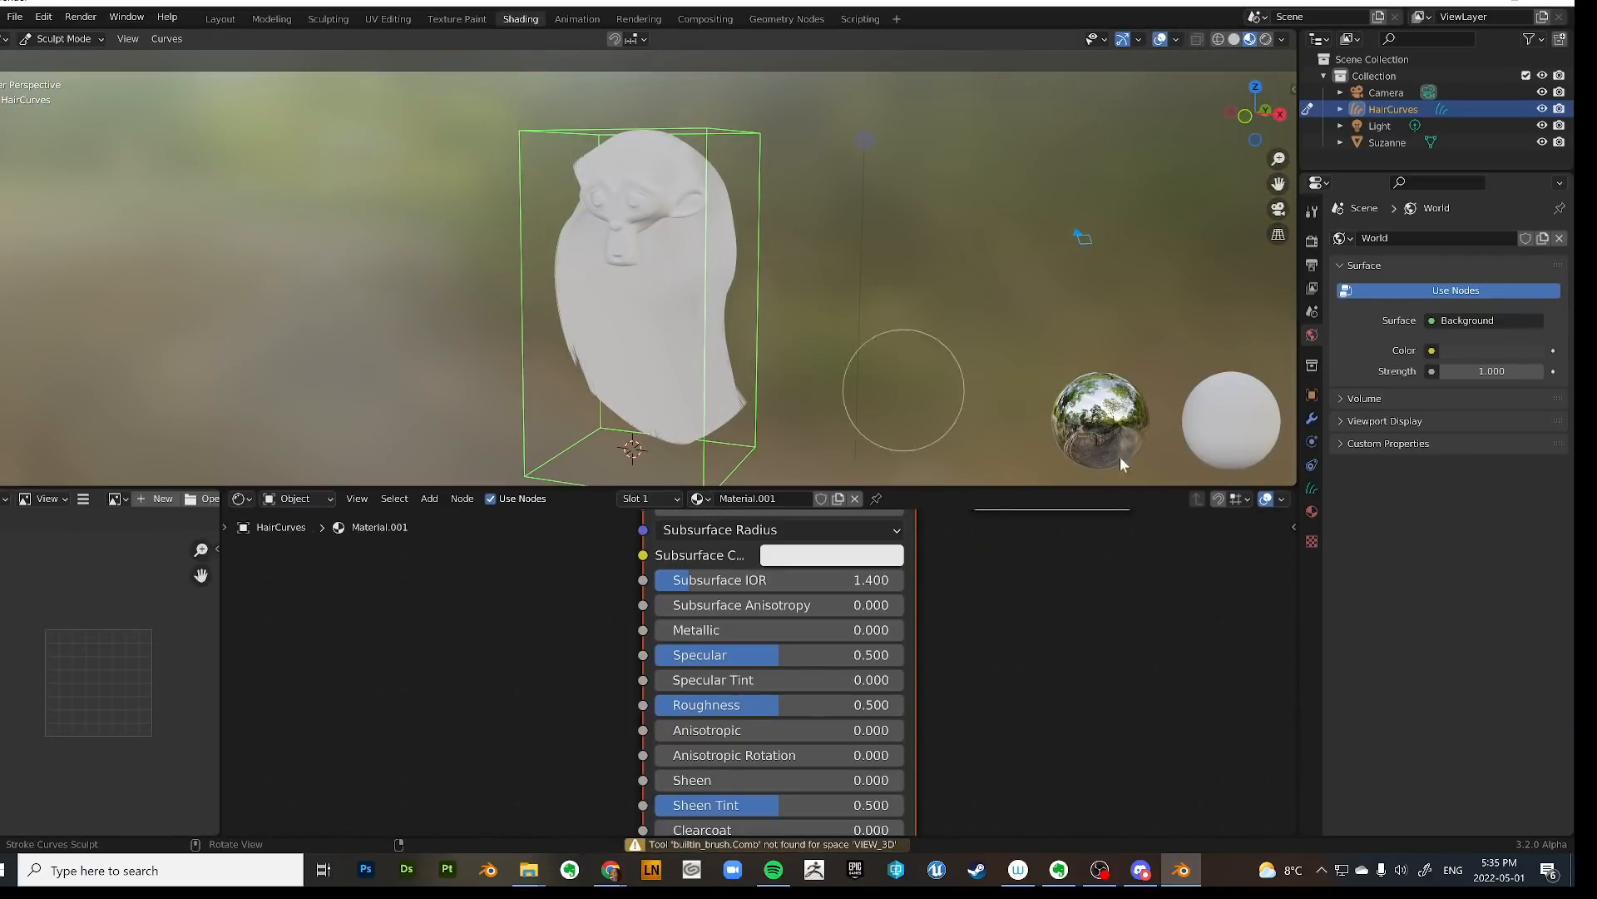
{"action": "scroll", "coordinate": [1031, 606], "scroll_direction": "down", "scroll_amount": 5}
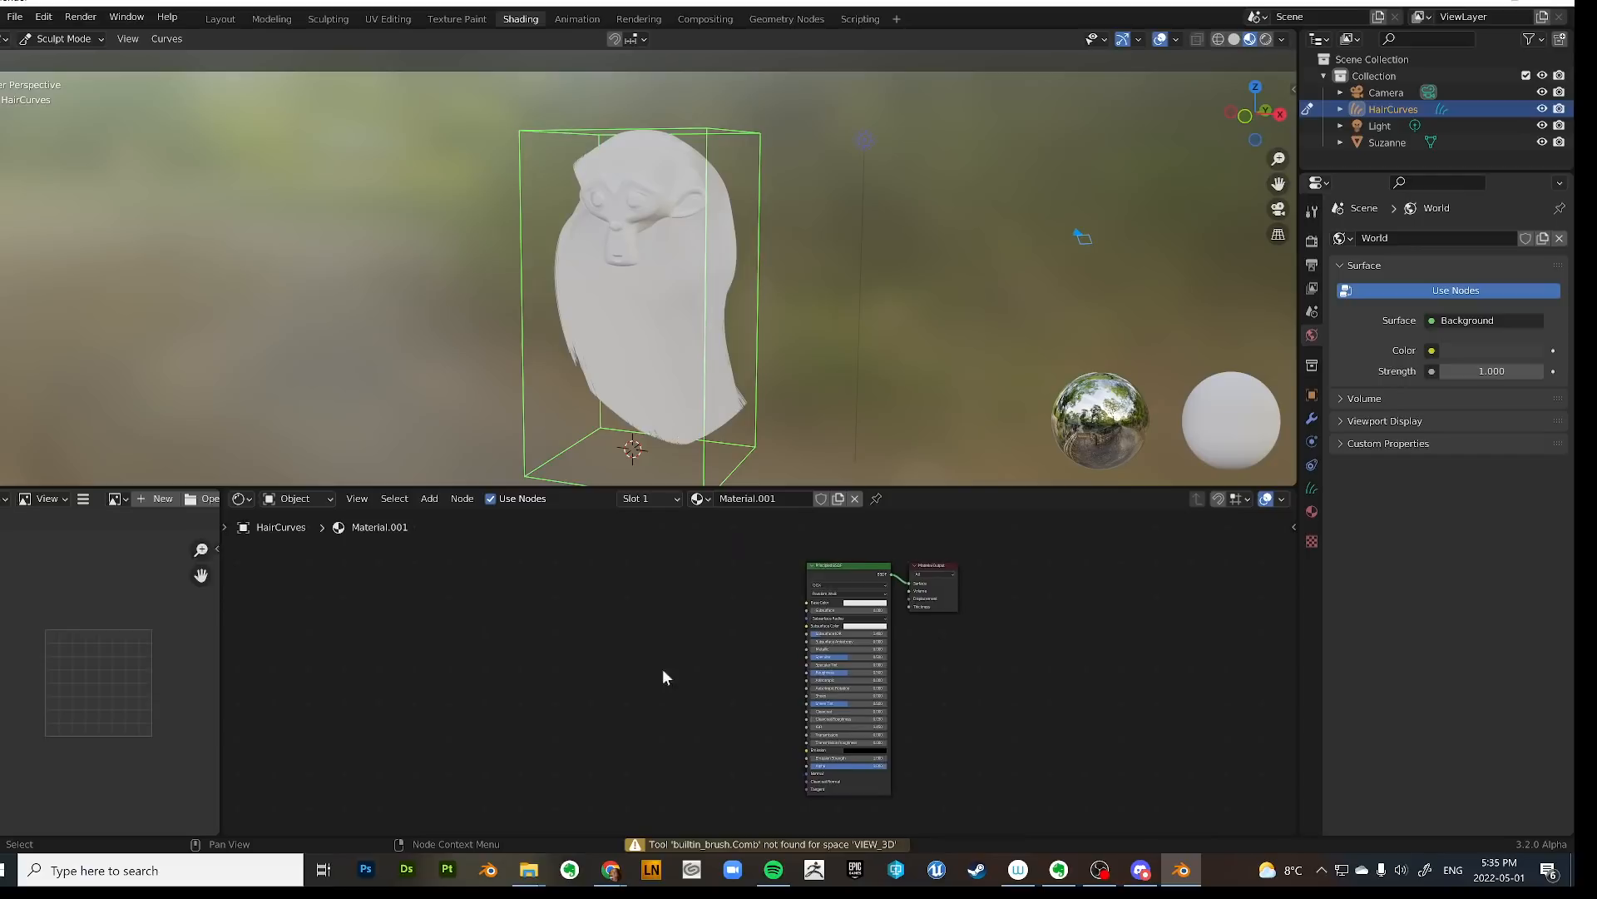
{"action": "key", "text": "shift+a"}
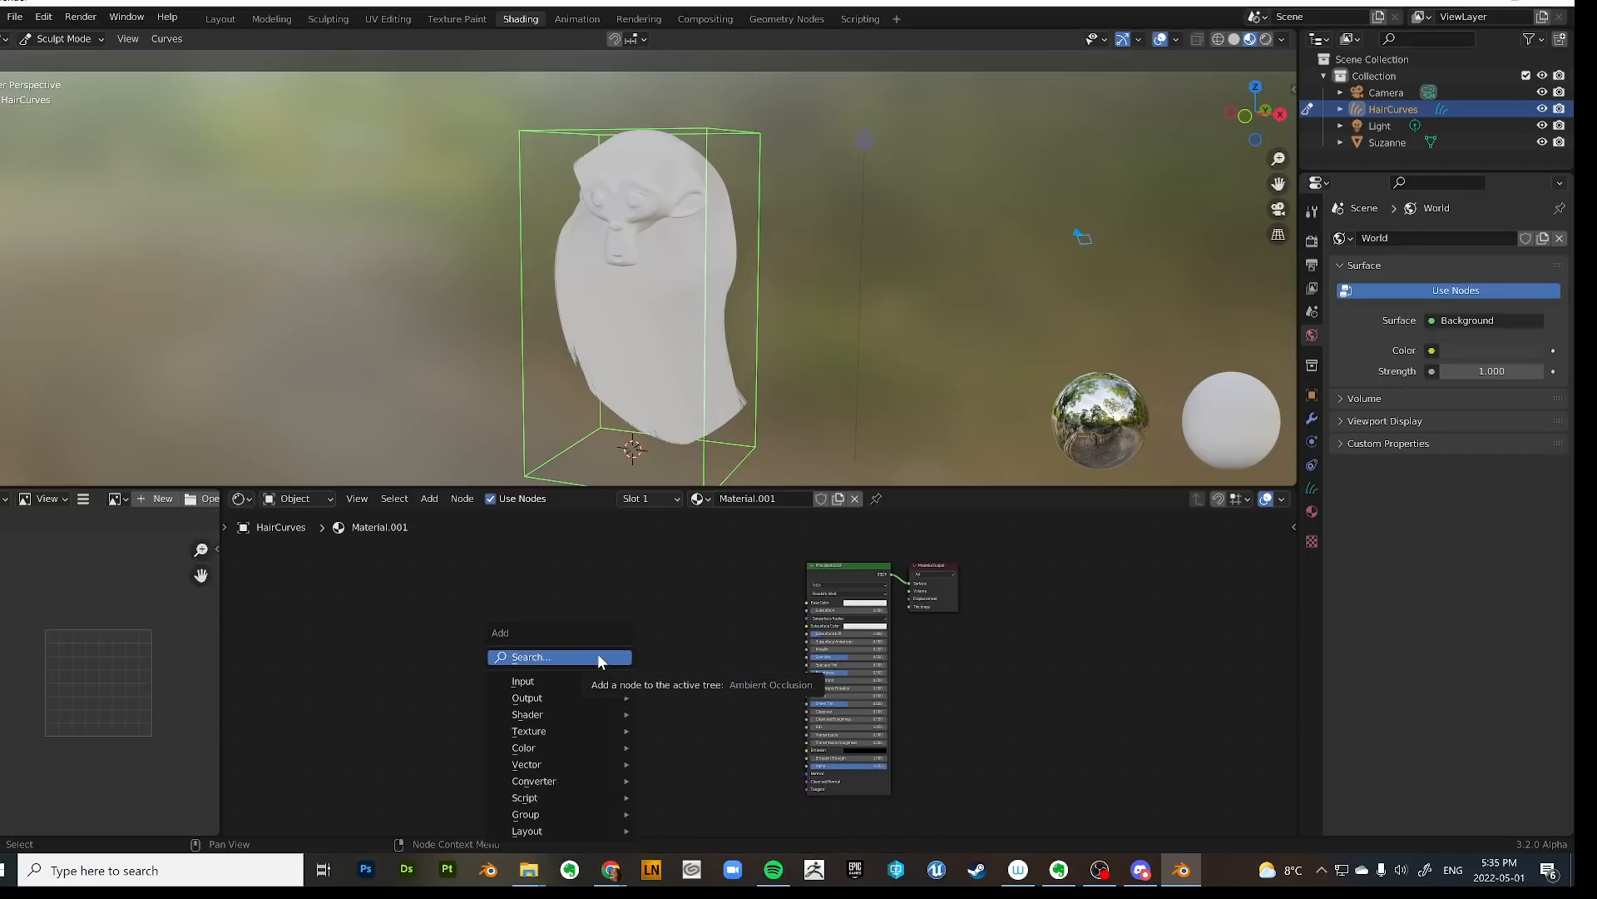
{"action": "left_click", "coordinate": [598, 657]}
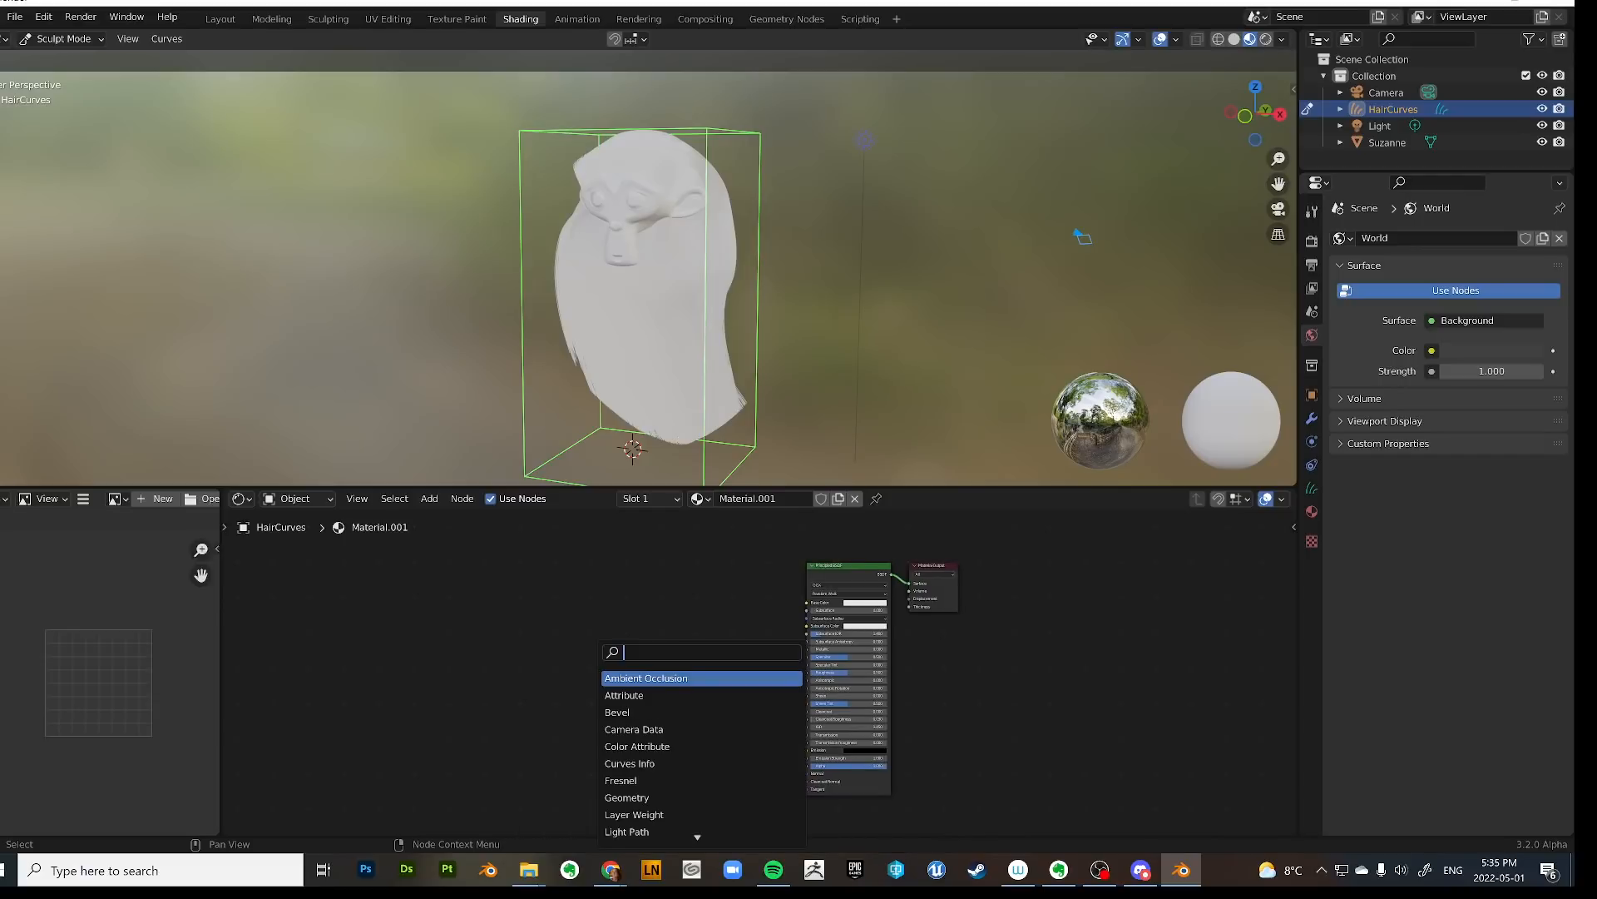
{"action": "type", "text": "curve"}
{"action": "key", "text": "Return"}
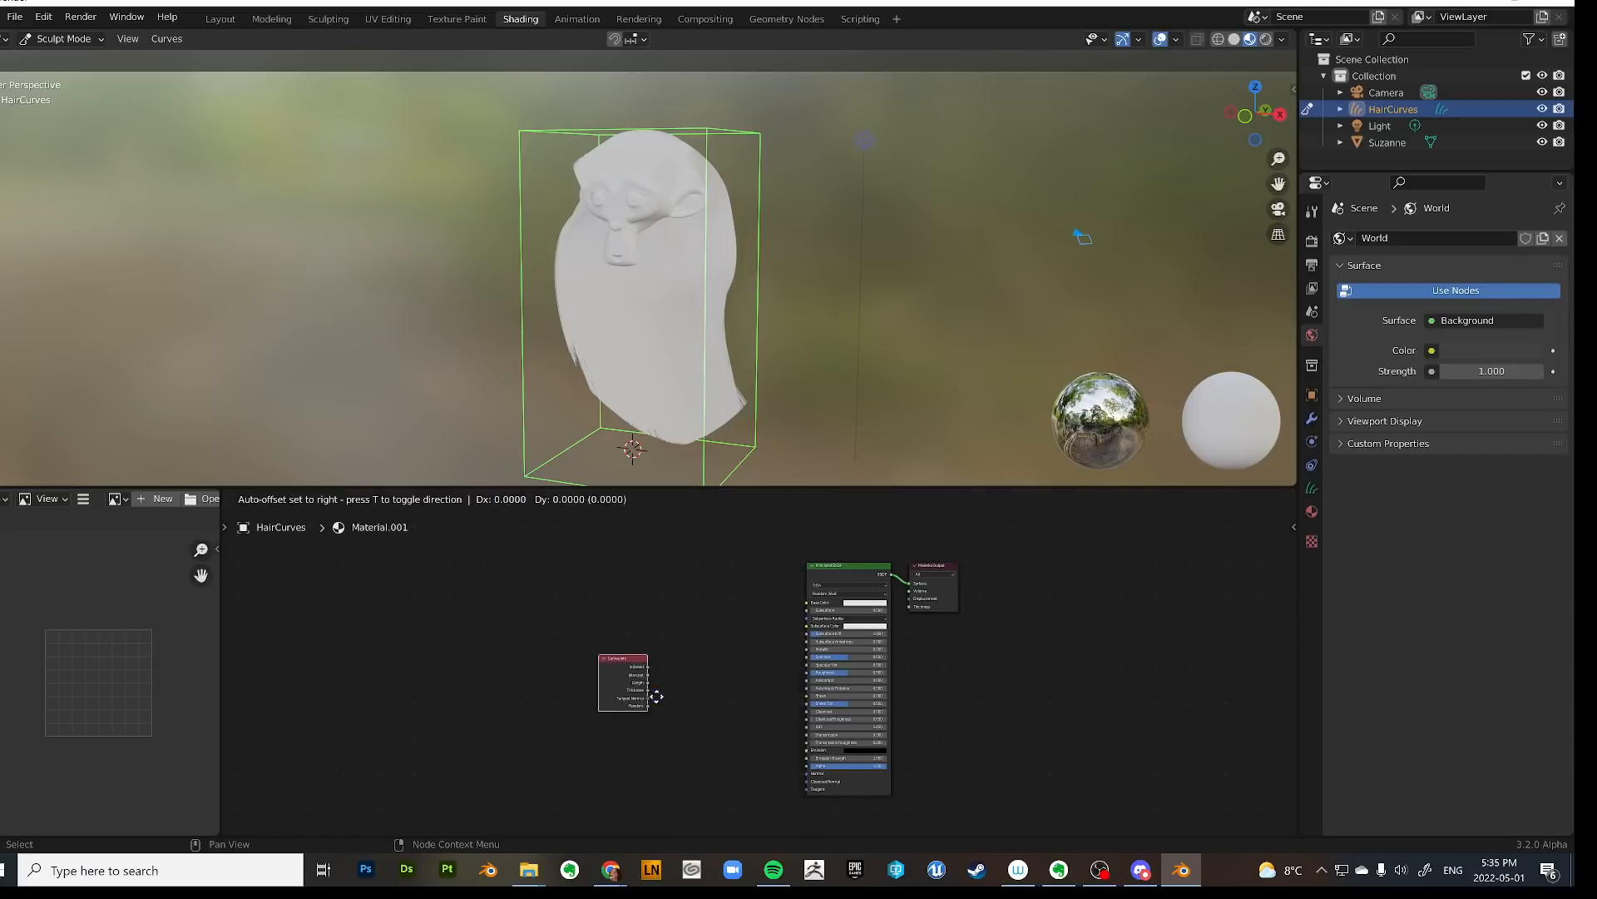
{"action": "left_click", "coordinate": [637, 664]}
Add a ColorRamp node between the Curves Info node and the Principled BSDF.
{"action": "key", "text": "shift+a"}
{"action": "left_click", "coordinate": [642, 666]}
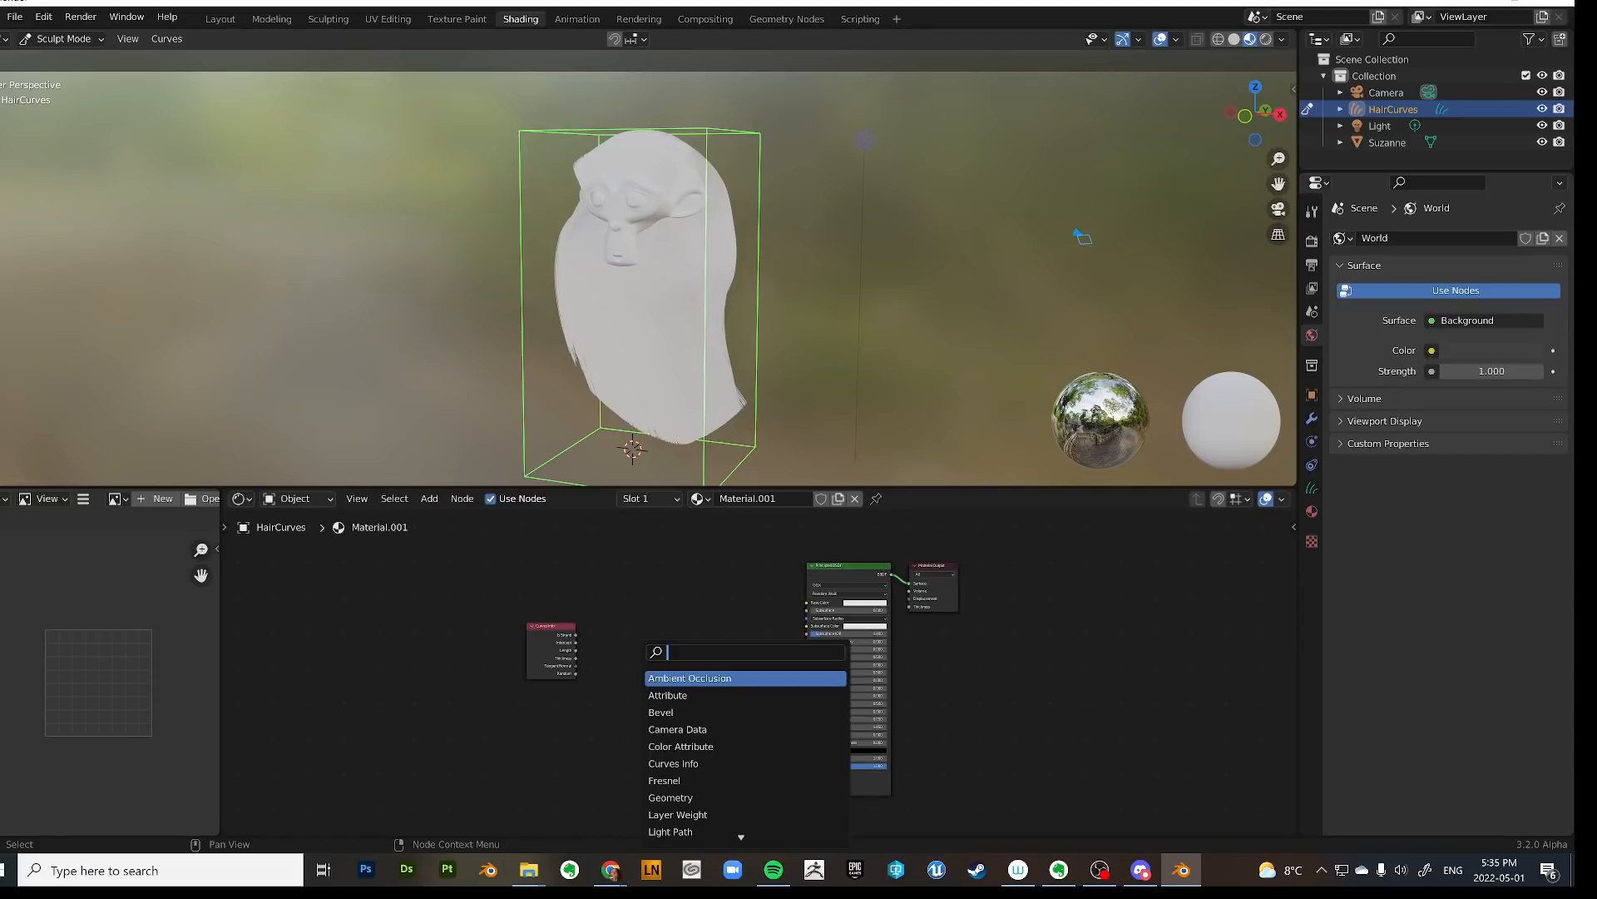
{"action": "type", "text": "col"}
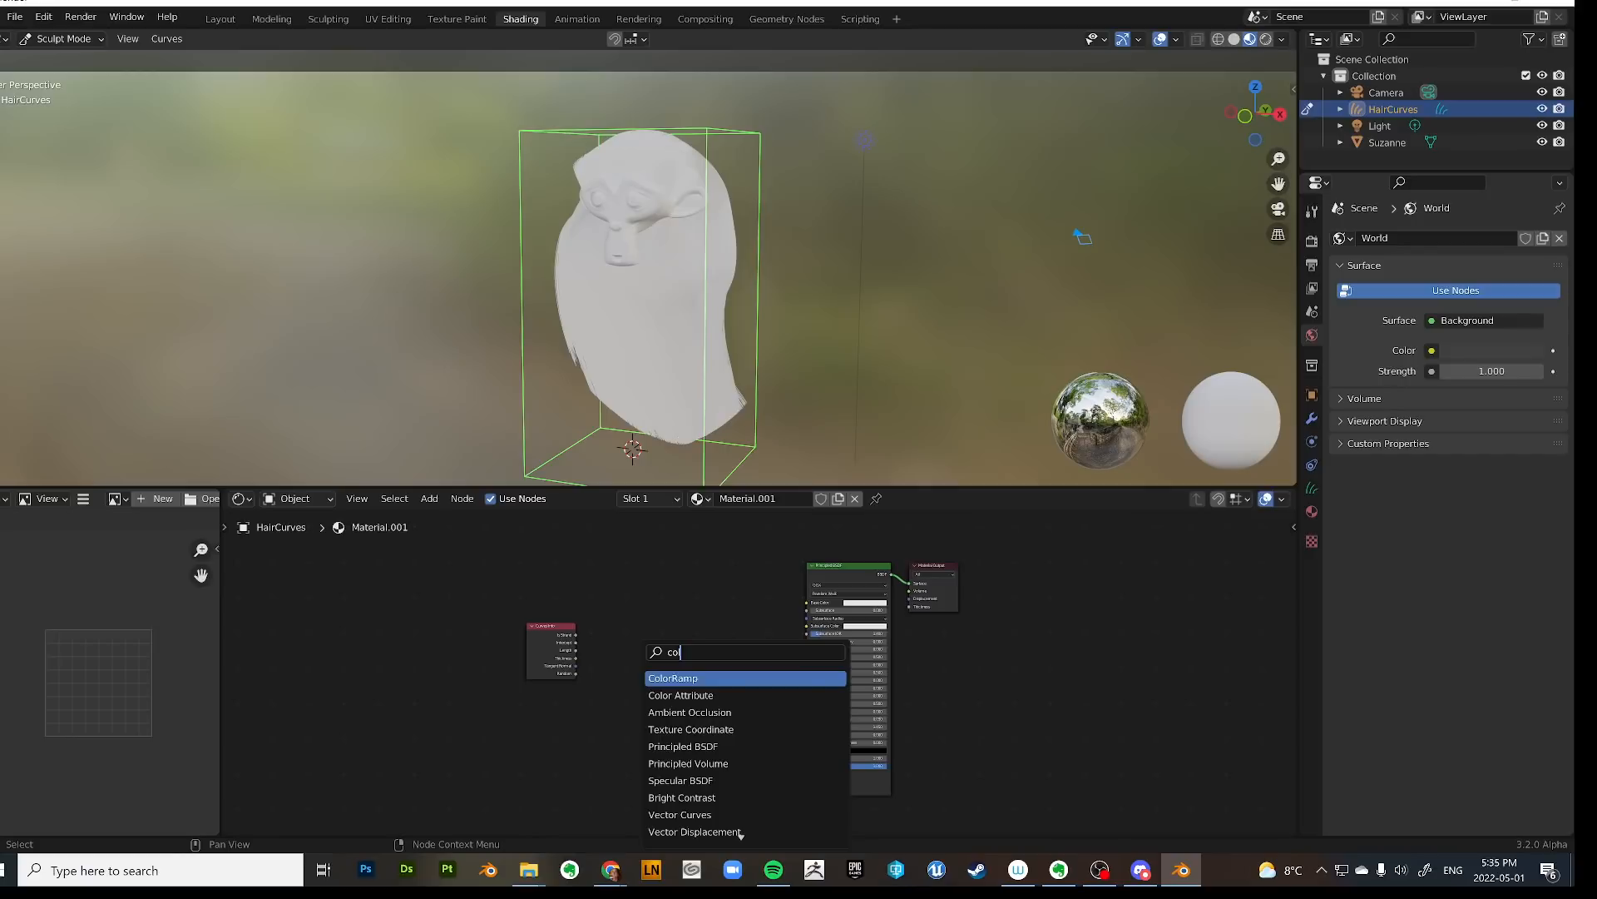
{"action": "key", "text": "Return"}
{"action": "left_click", "coordinate": [670, 620]}
{"action": "key", "text": "ctrl+v"}
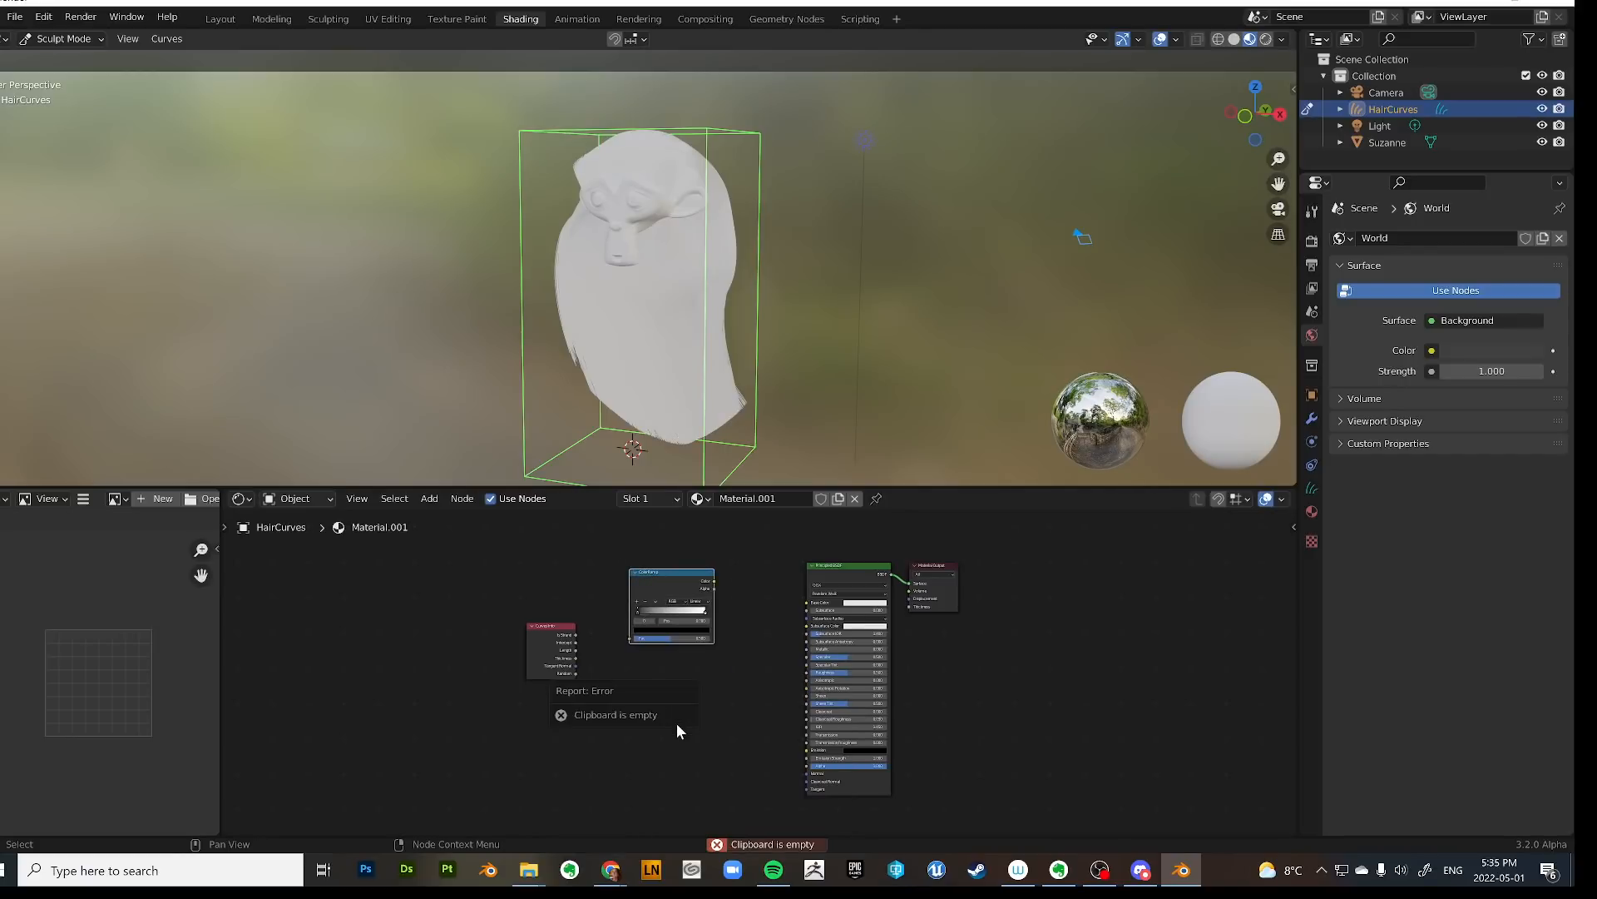
{"action": "left_click_drag", "start_coordinate": [677, 576], "coordinate": [657, 557]}
{"action": "key", "text": "ctrl+v"}
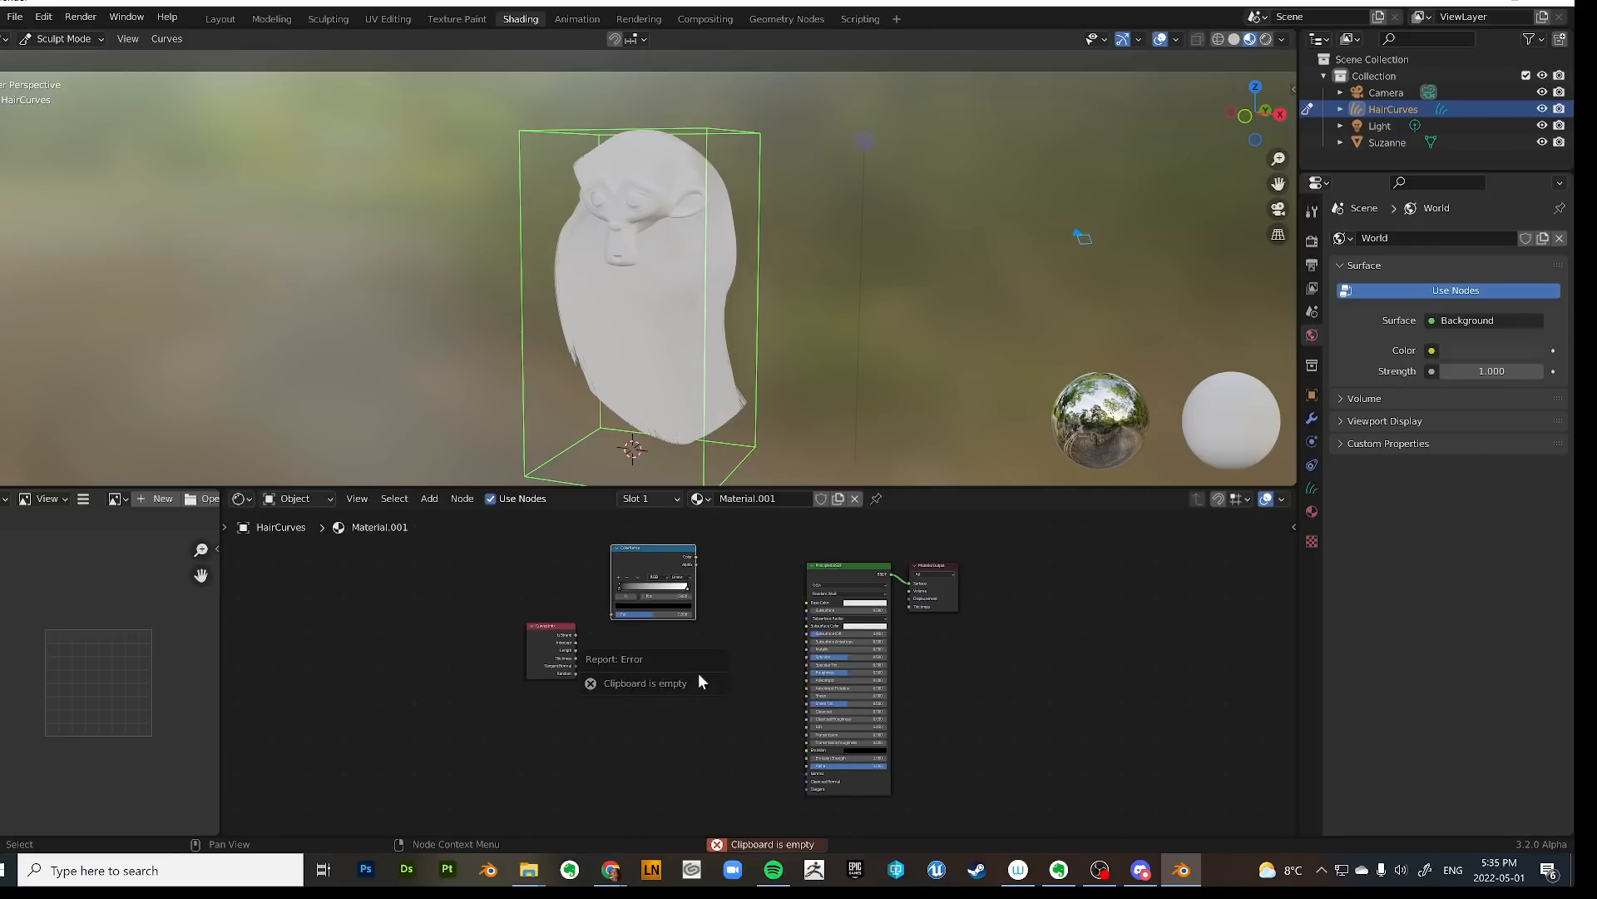
{"action": "key", "text": "ctrl+z"}
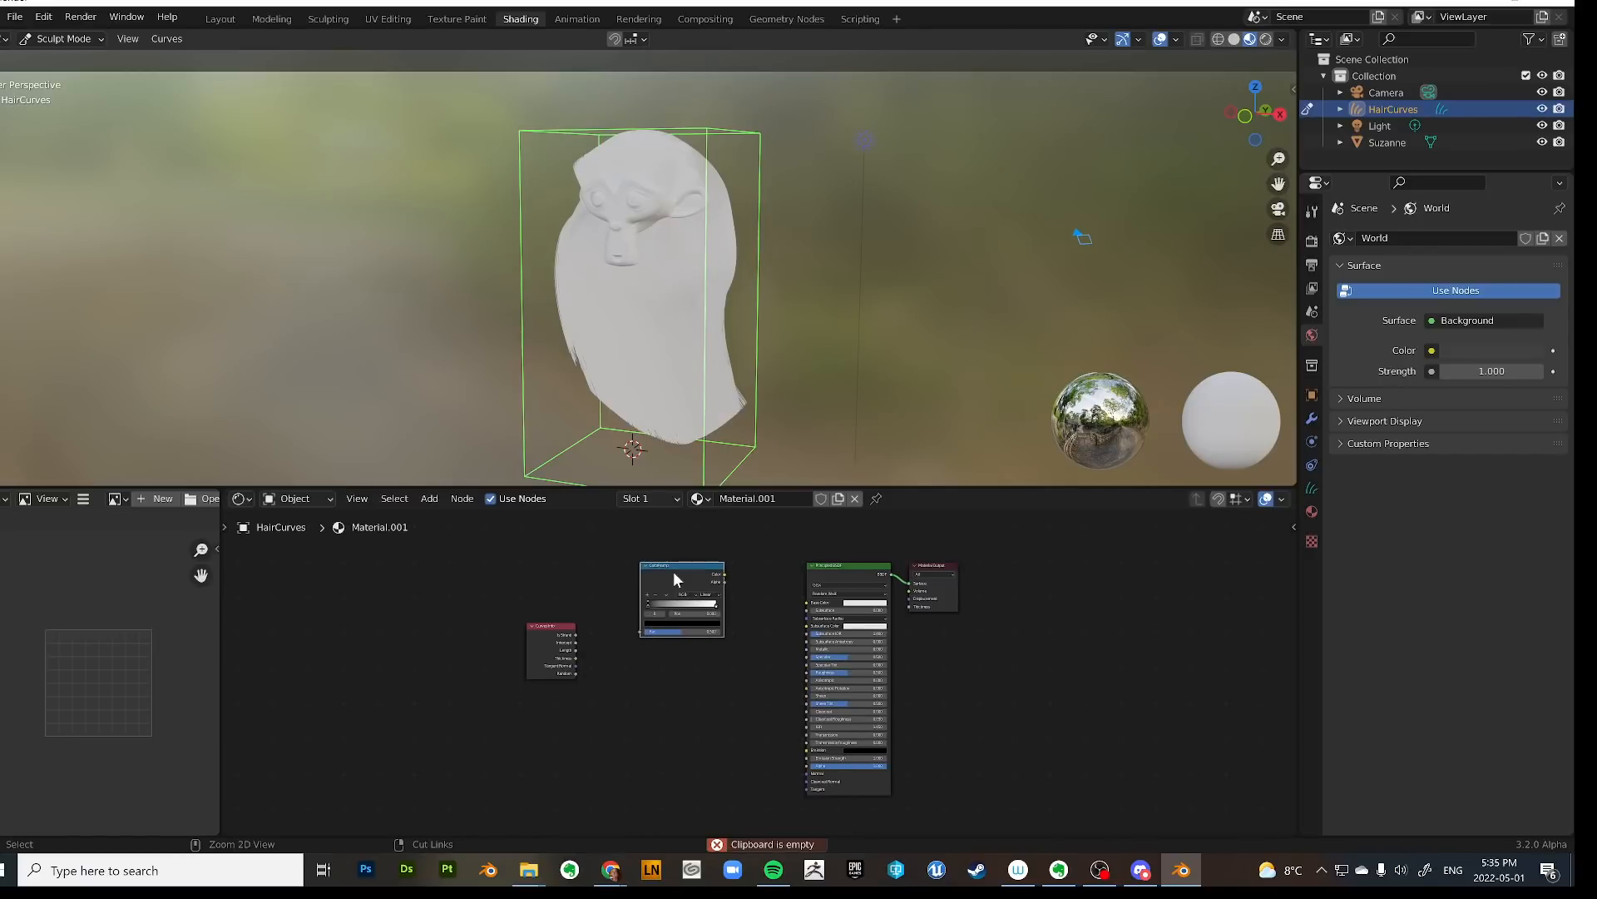
Duplicate the ColorRamp node twice and arrange the three ramps in a vertical stack beside the Curves Info node.
{"action": "left_click_drag", "start_coordinate": [672, 570], "coordinate": [656, 560]}
{"action": "key", "text": "shift+d"}
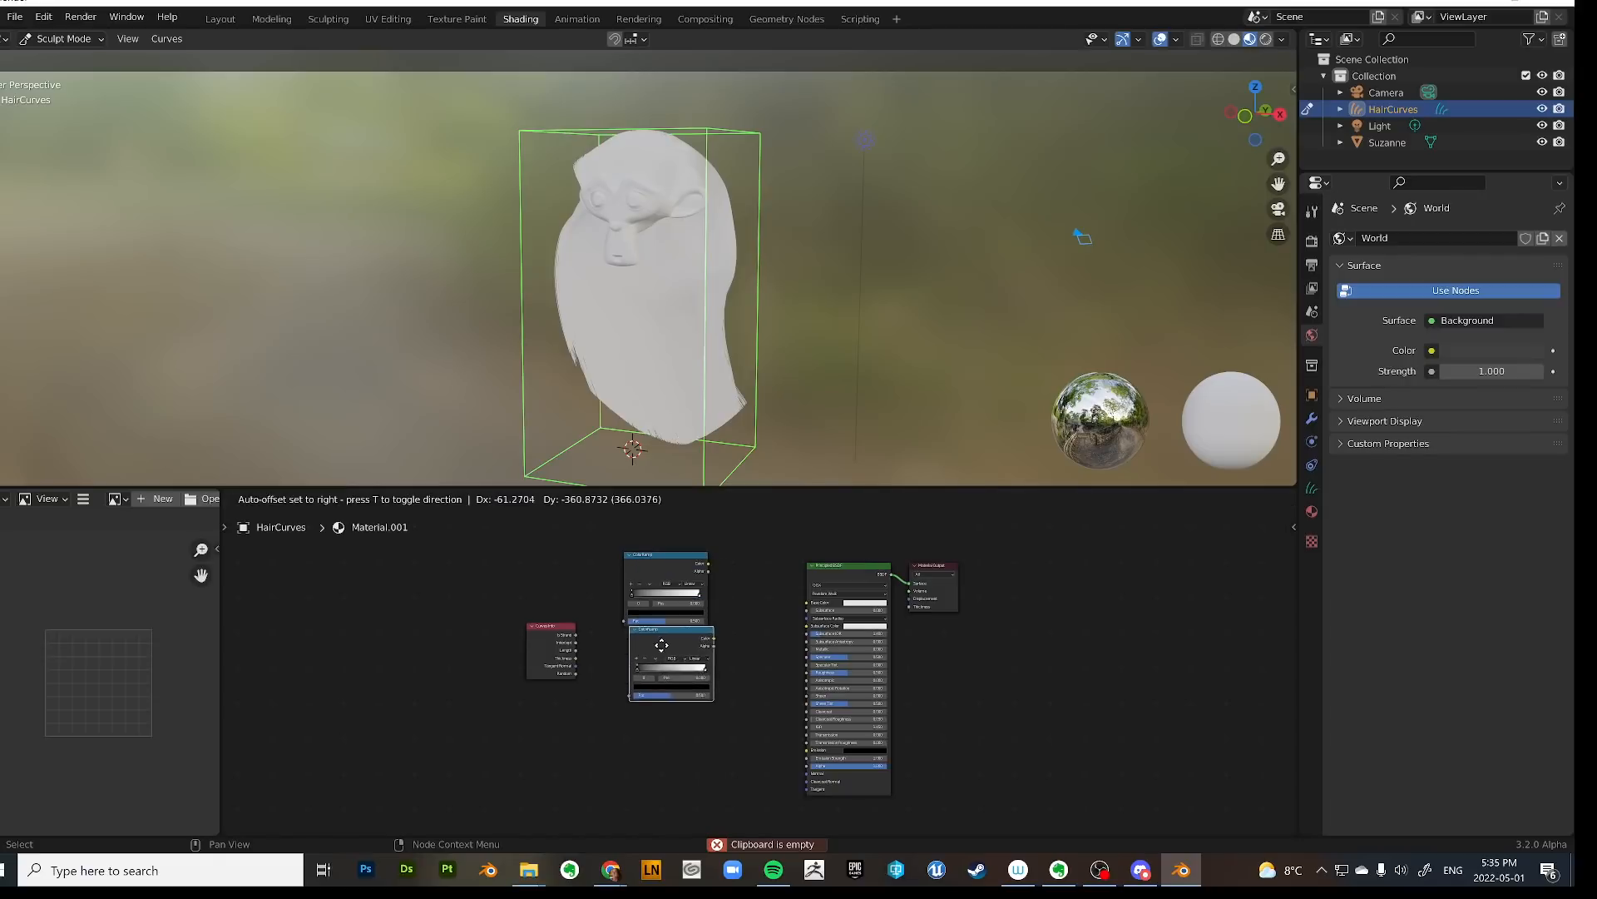
{"action": "left_click", "coordinate": [674, 659]}
{"action": "key", "text": "shift+d"}
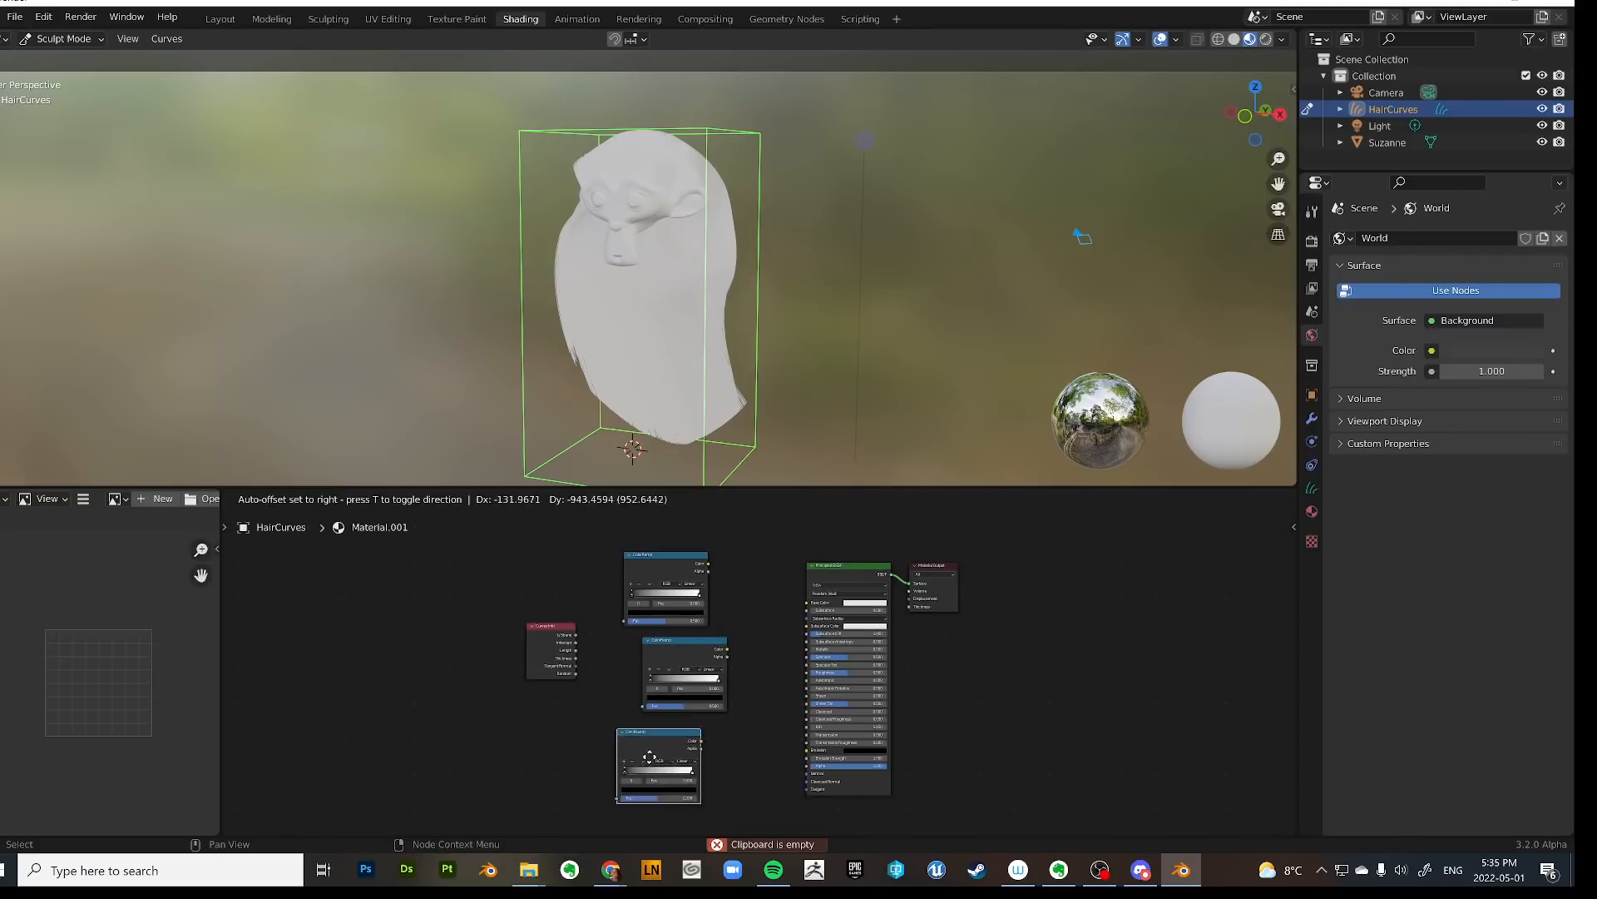
{"action": "left_click", "coordinate": [673, 767]}
{"action": "left_click_drag", "start_coordinate": [702, 650], "coordinate": [688, 667]}
{"action": "left_click_drag", "start_coordinate": [671, 557], "coordinate": [670, 560]}
{"action": "left_click_drag", "start_coordinate": [675, 654], "coordinate": [677, 639]}
Link the uppermost ColorRamp's Color to the Principled BSDF's Base Color and feed its Fac from the Curves Info Intercept output.
{"action": "scroll", "coordinate": [677, 634], "scroll_direction": "up", "scroll_amount": 2}
{"action": "left_click_drag", "start_coordinate": [661, 553], "coordinate": [816, 607]}
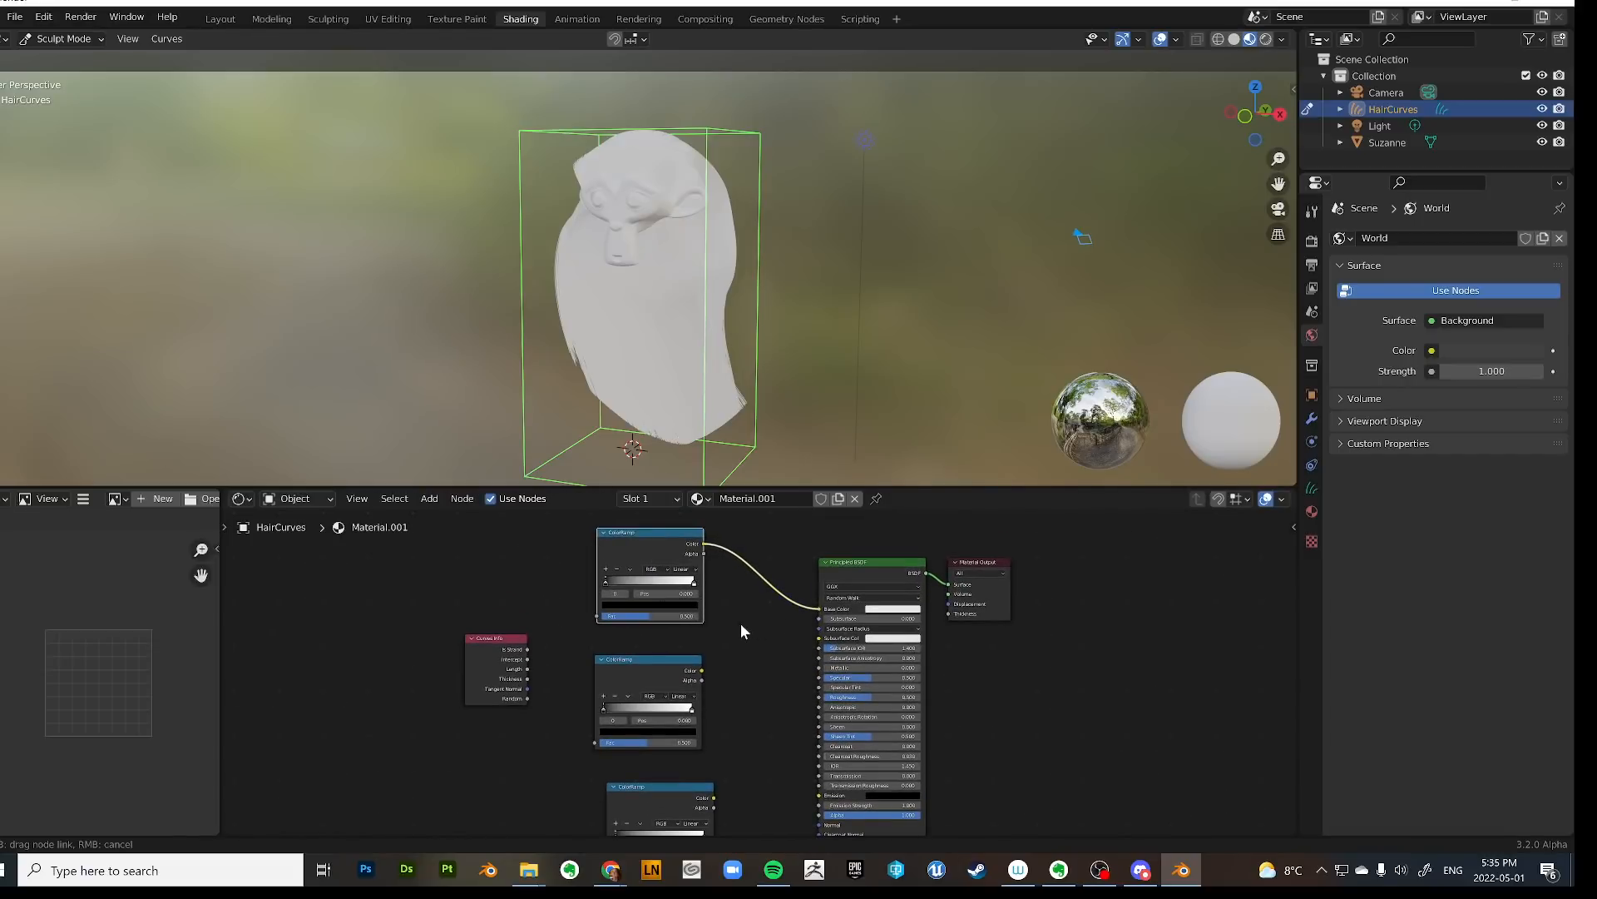
{"action": "middle_click_drag", "start_coordinate": [577, 675], "coordinate": [587, 730]}
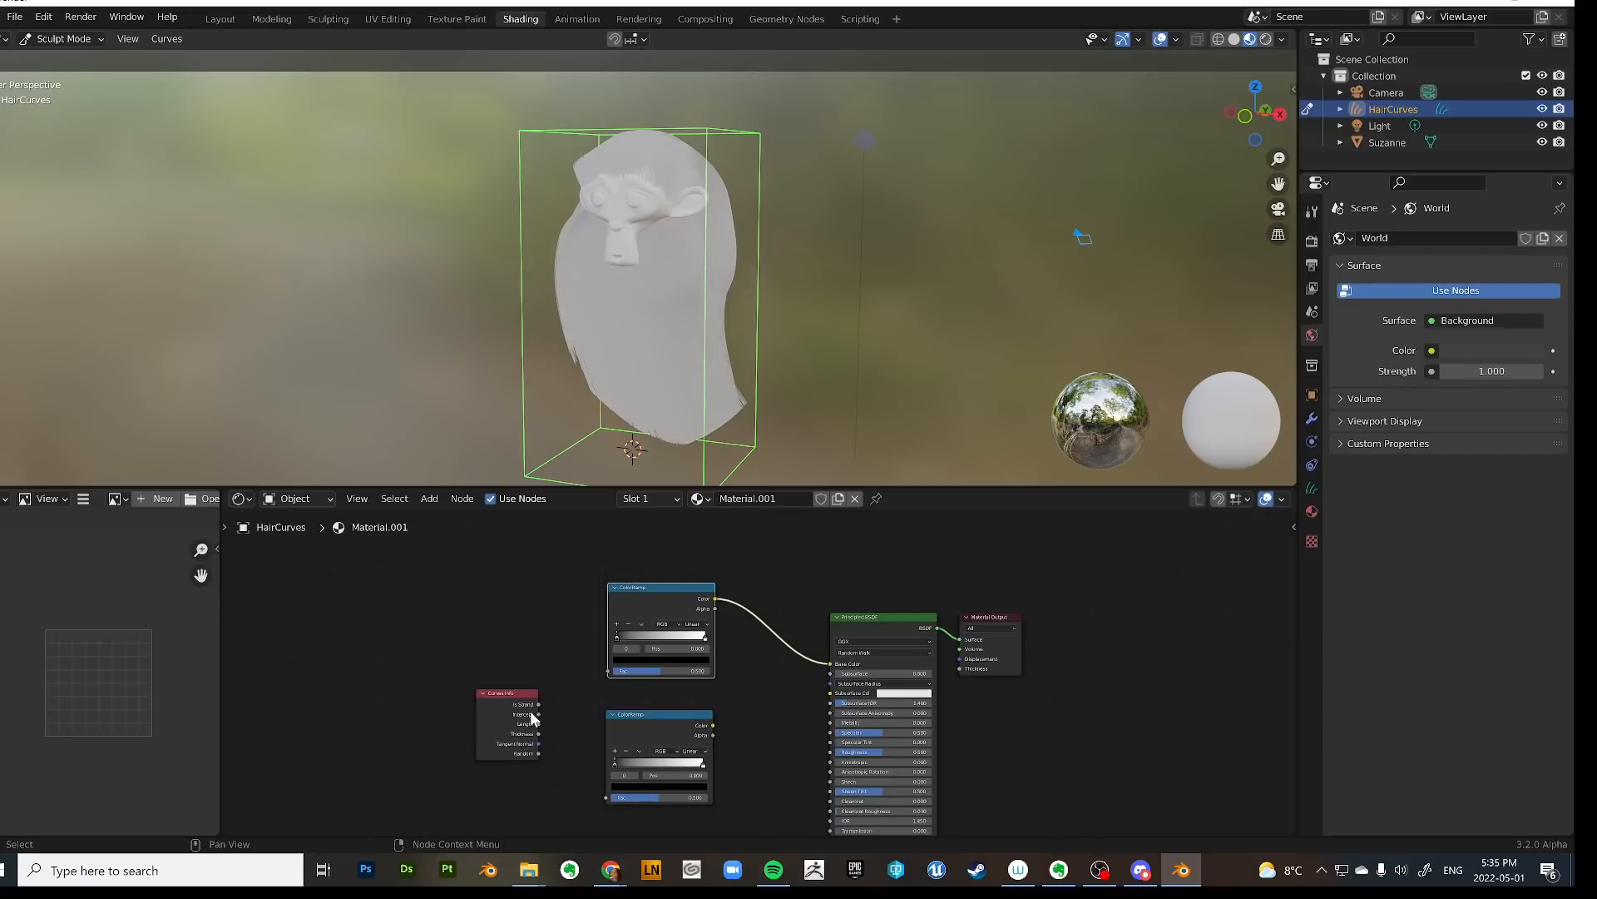
{"action": "left_click_drag", "start_coordinate": [538, 716], "coordinate": [607, 672]}
Set the first stop of the connected ColorRamp to dark navy blue.
{"action": "middle_click_drag", "start_coordinate": [666, 350], "coordinate": [687, 454]}
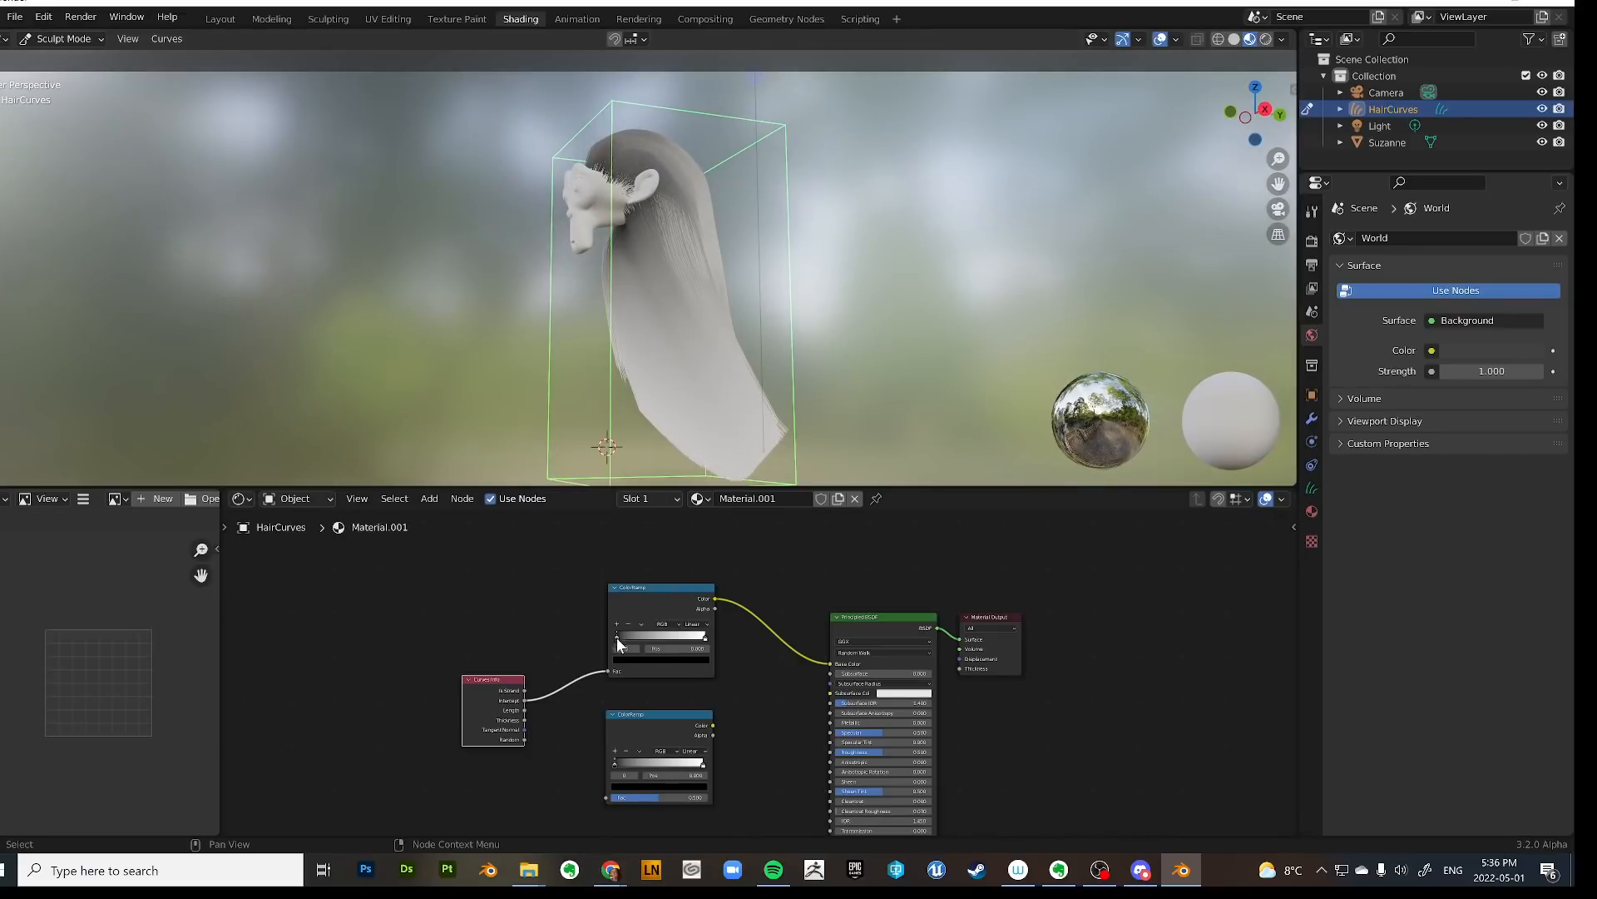
{"action": "left_click", "coordinate": [632, 658]}
{"action": "scroll", "coordinate": [663, 552], "scroll_direction": "up", "scroll_amount": 2}
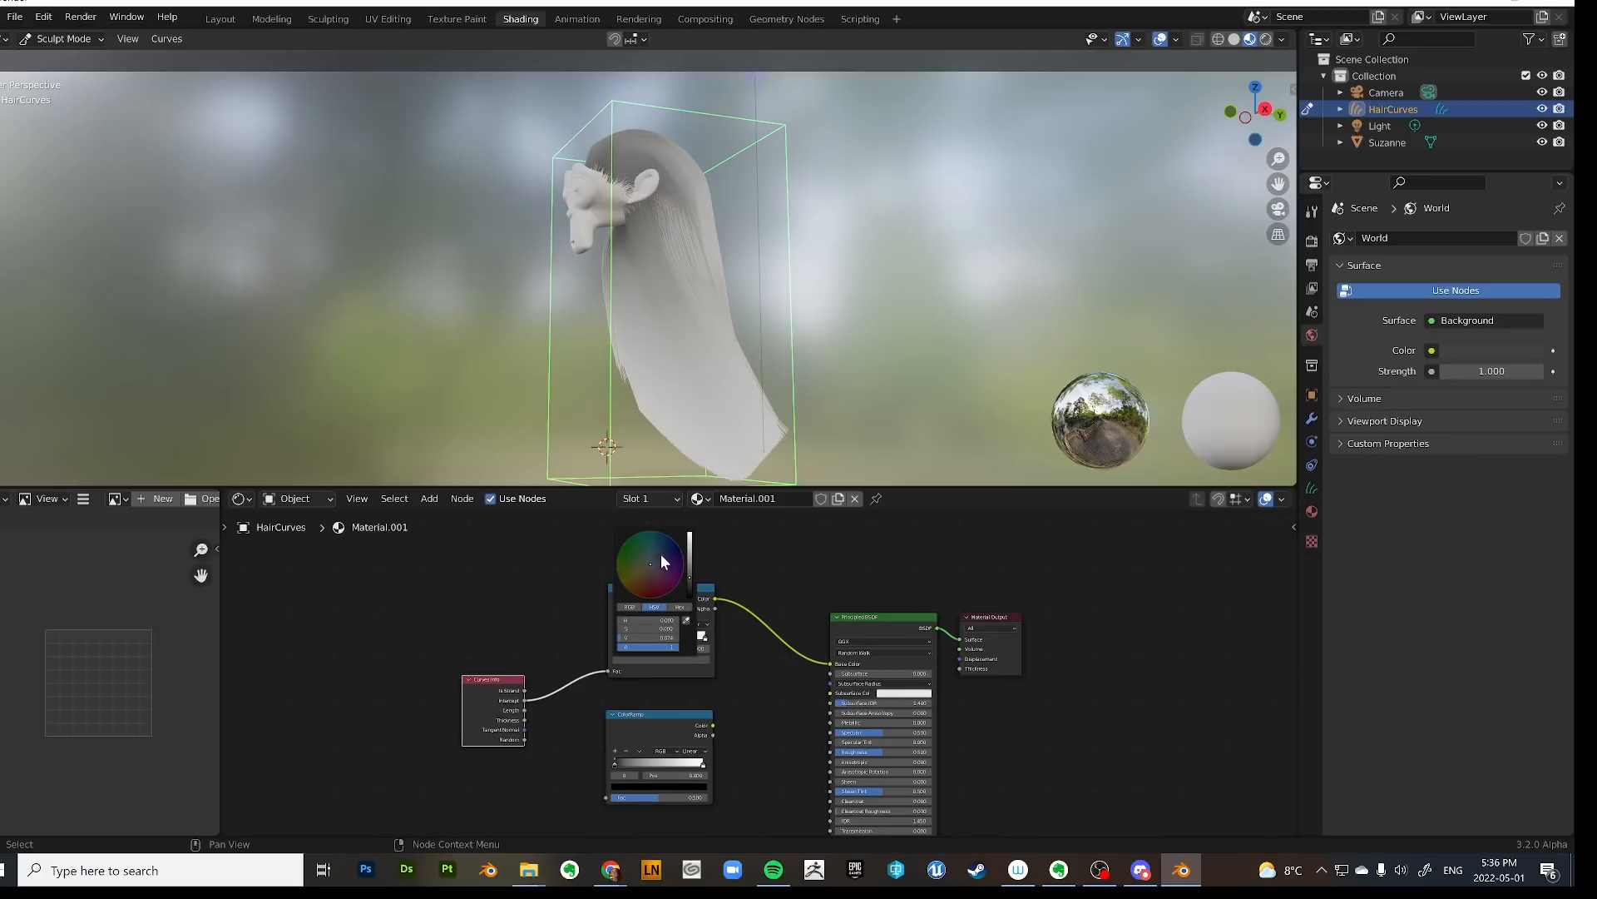
{"action": "left_click", "coordinate": [666, 582]}
{"action": "left_click", "coordinate": [673, 546]}
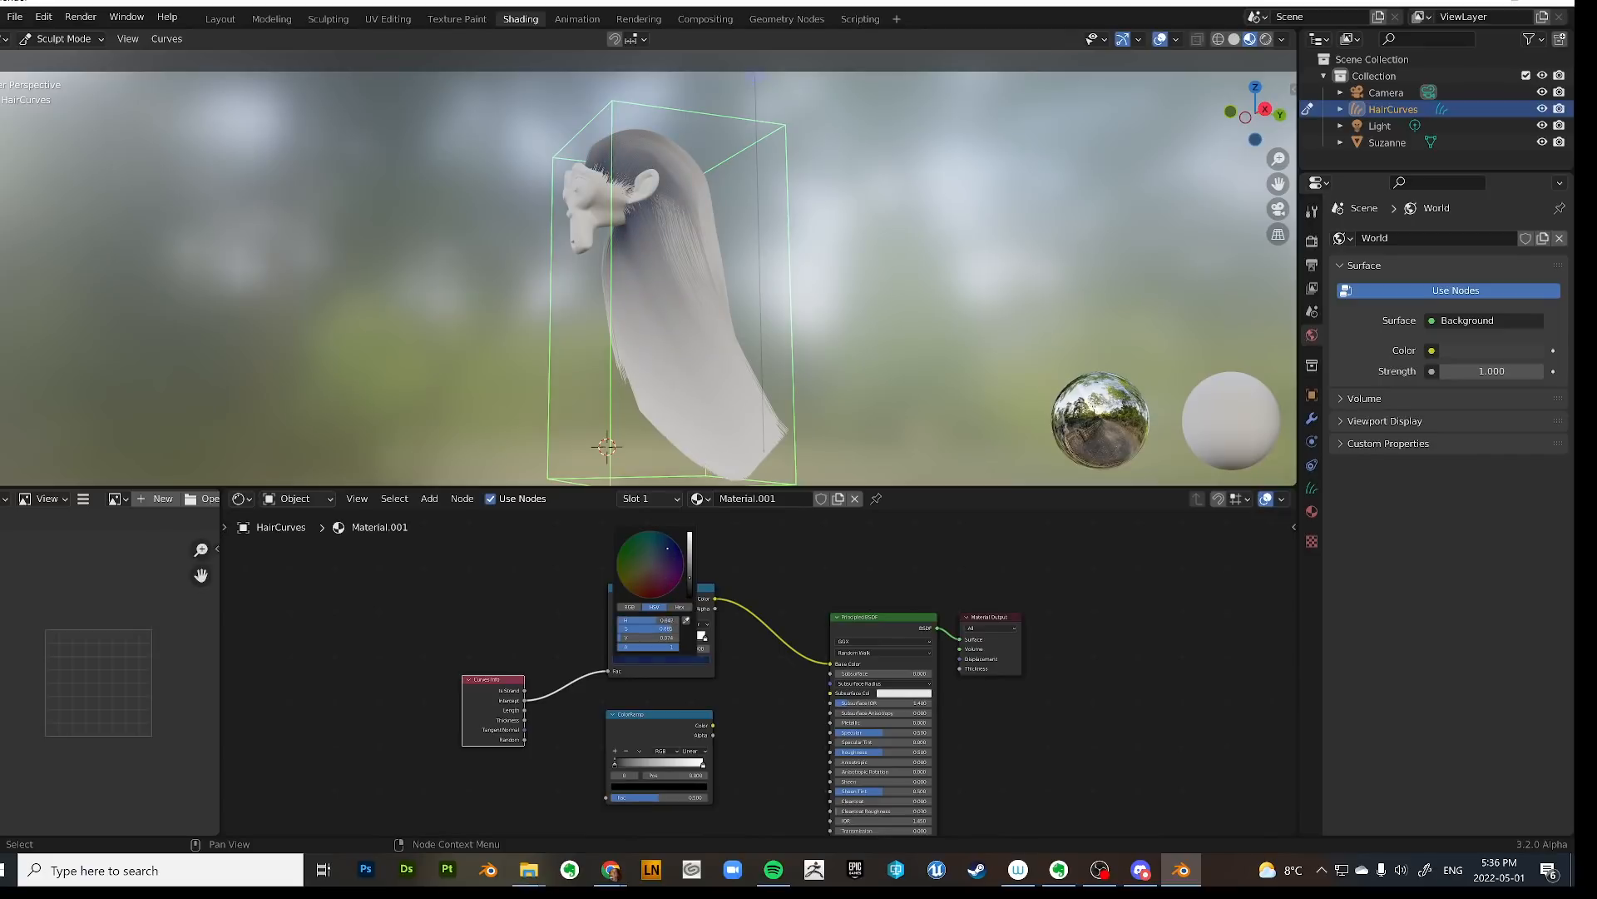
{"action": "left_click", "coordinate": [706, 649]}
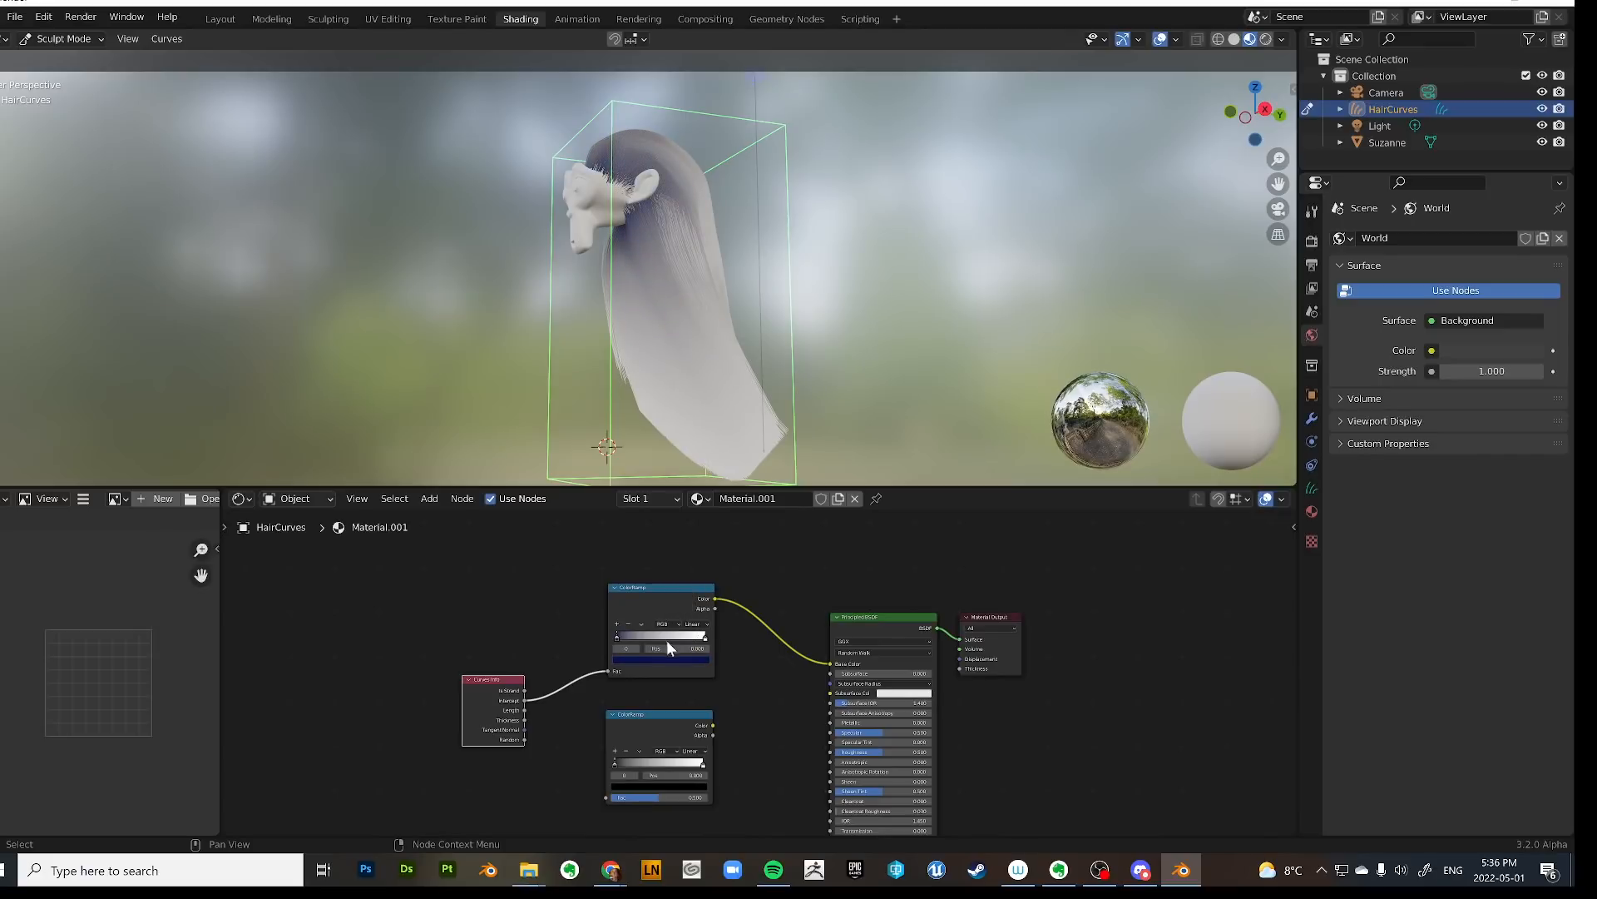
Add a middle stop to the connected ColorRamp and colour it medium blue.
{"action": "left_click", "coordinate": [617, 624]}
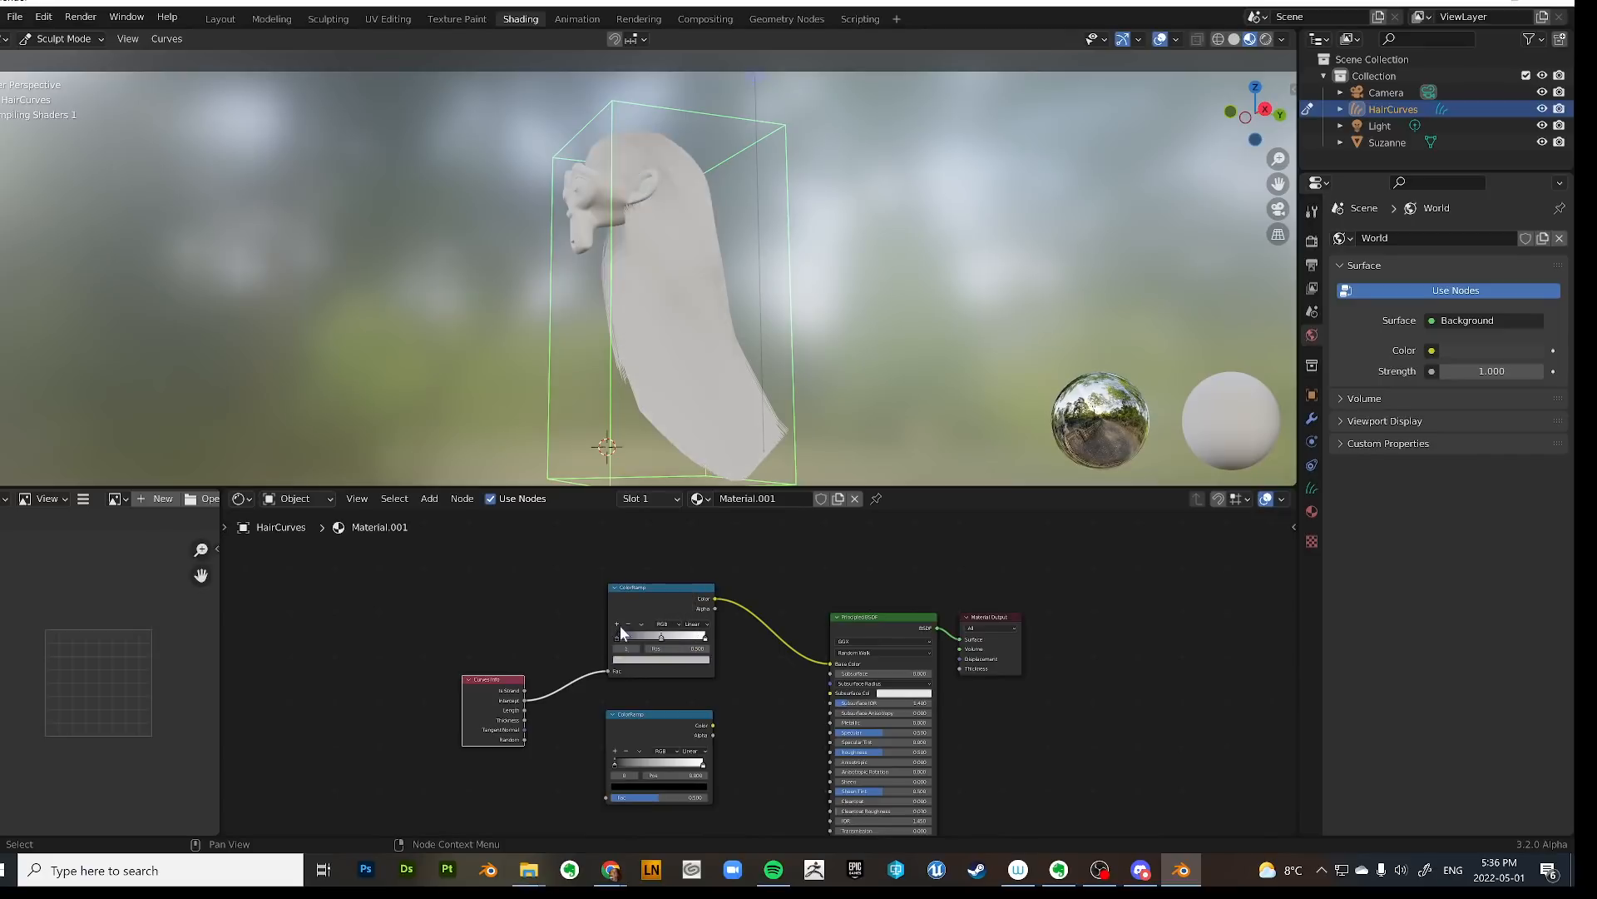
{"action": "left_click", "coordinate": [661, 659]}
{"action": "left_click", "coordinate": [659, 542]}
{"action": "left_click", "coordinate": [659, 545]}
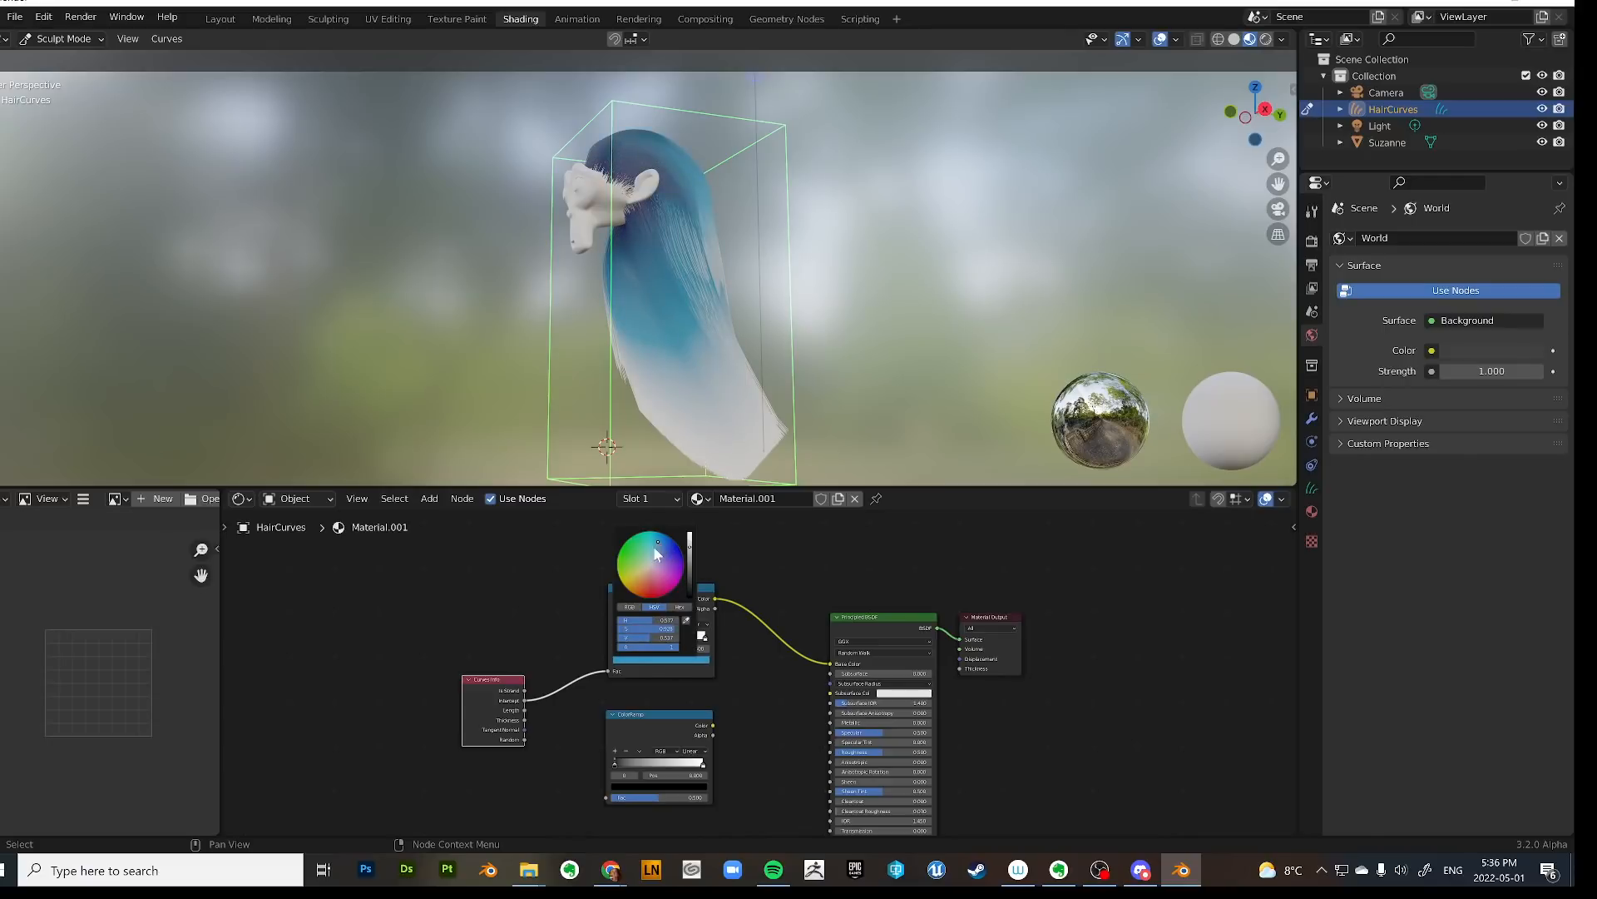
Set the last stop of the connected ColorRamp to pale mint green and reselect the middle stop.
{"action": "left_click", "coordinate": [706, 641]}
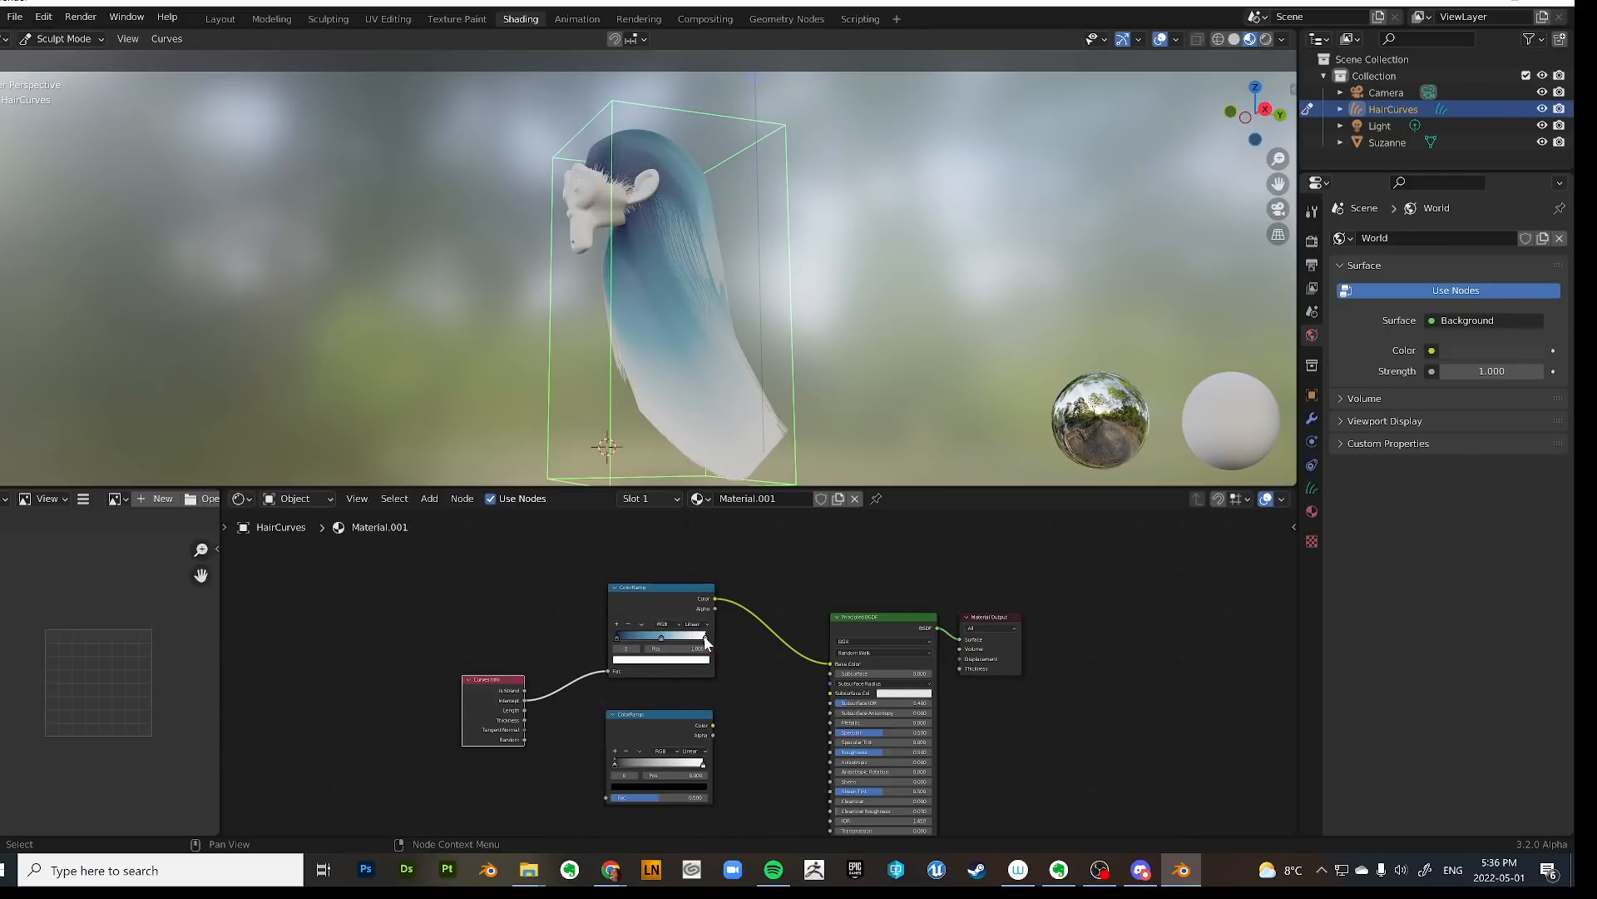
{"action": "left_click", "coordinate": [661, 659]}
{"action": "left_click", "coordinate": [648, 563]}
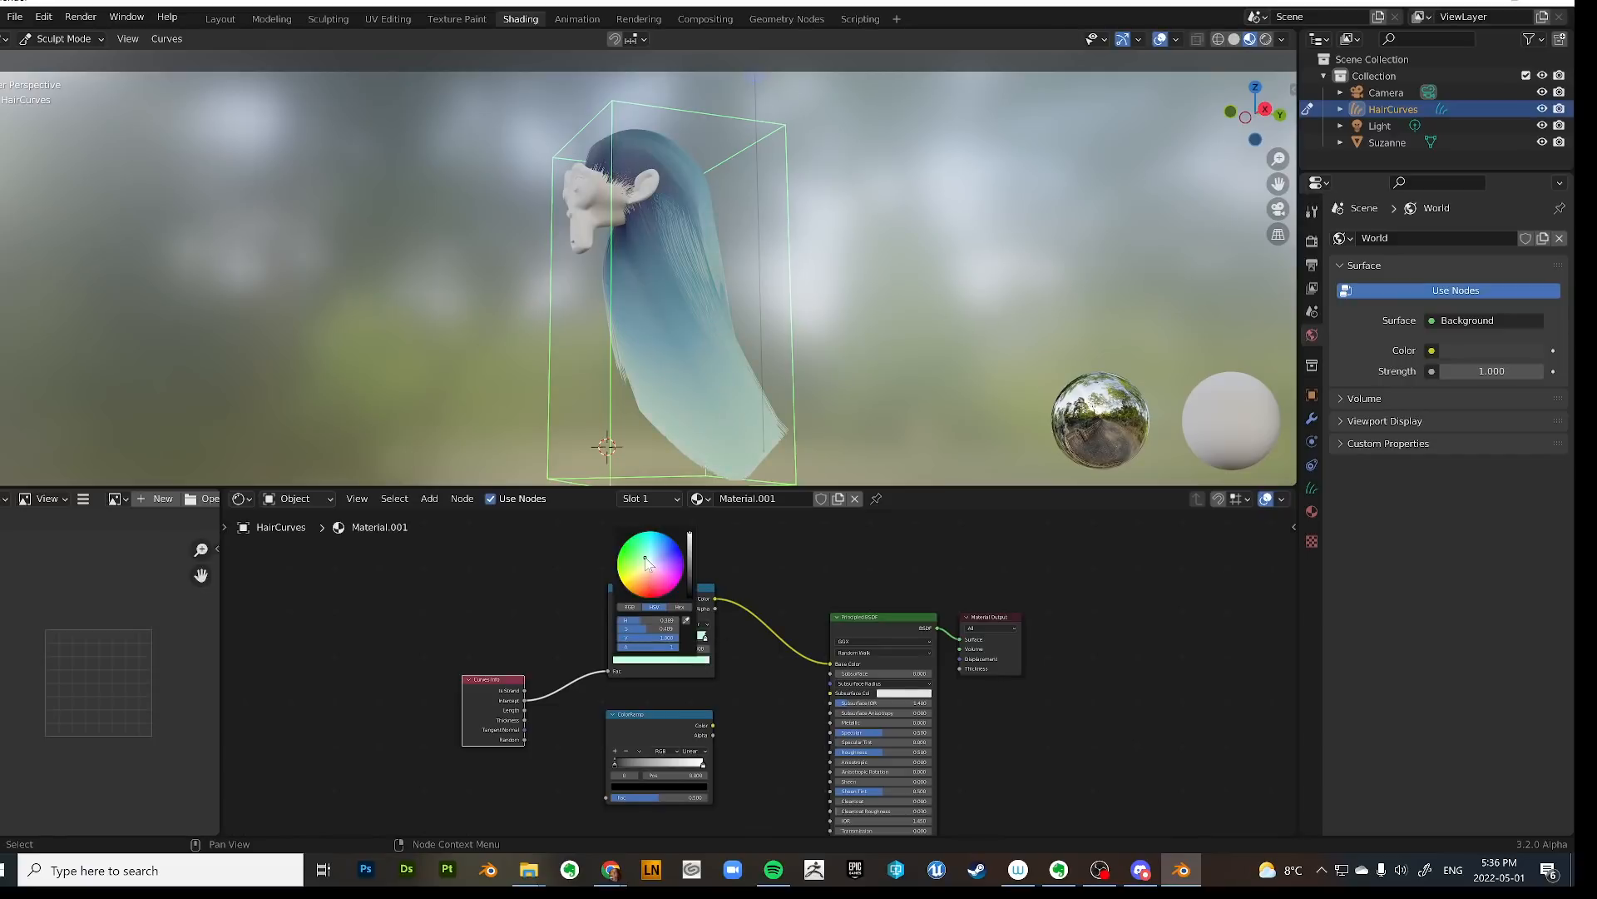
{"action": "left_click", "coordinate": [662, 639], "text": "ctrl"}
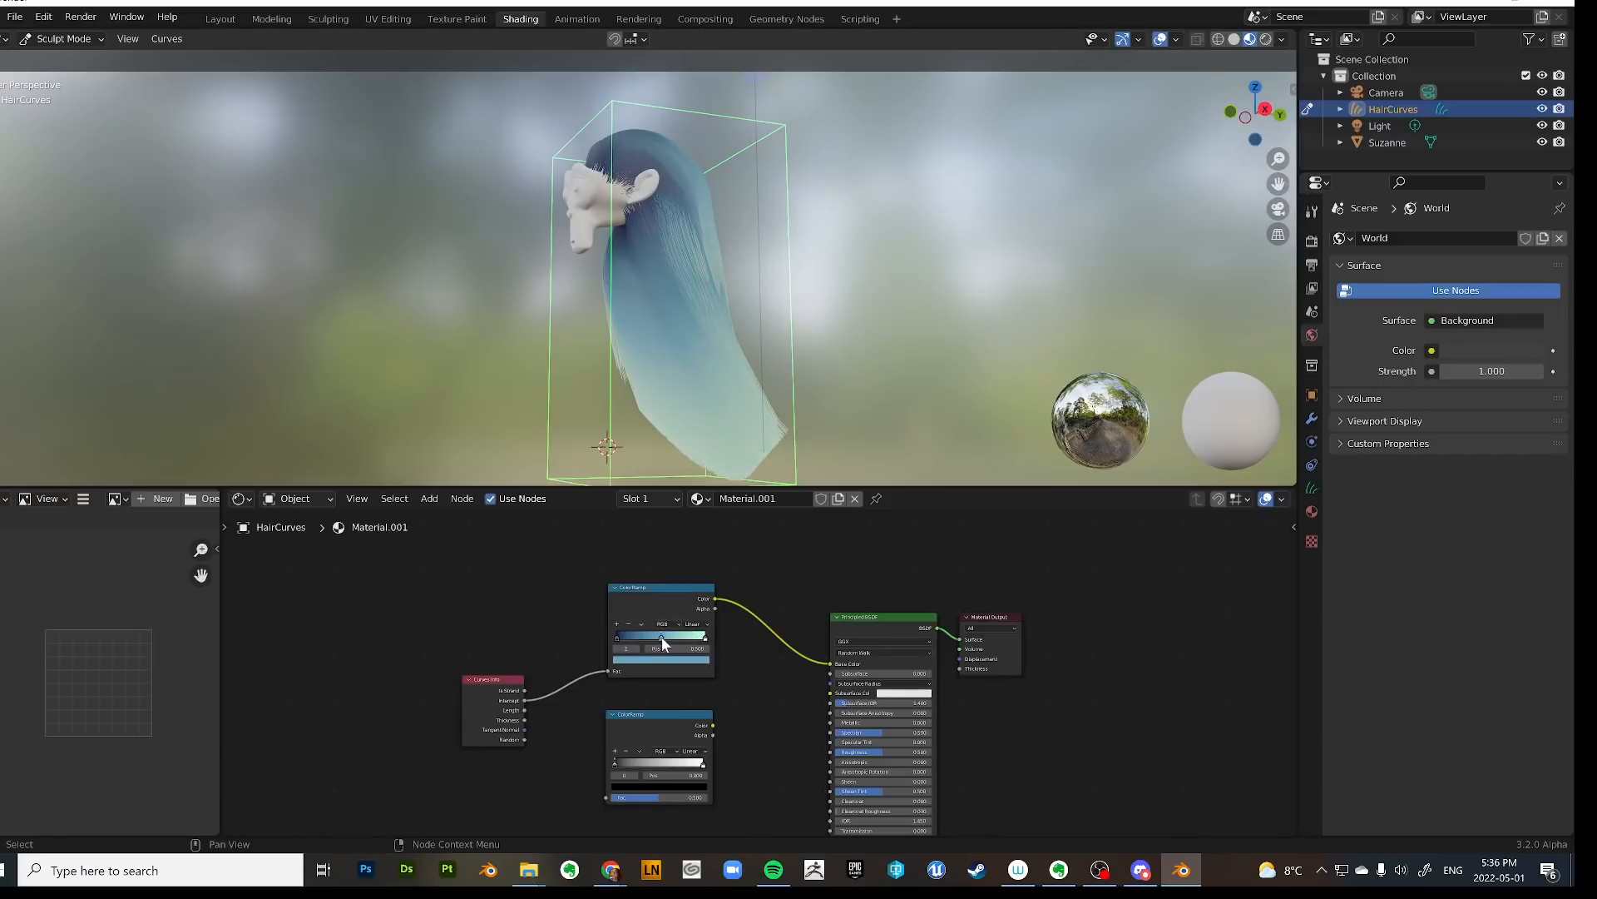
Comb the coloured hair around the head to reshape the long strands into loose waves at the sides.
{"action": "mouse_move", "coordinate": [749, 466]}
{"action": "middle_mouse_down"}
{"action": "mouse_move", "coordinate": [774, 441]}
{"action": "mouse_move", "coordinate": [573, 371]}
{"action": "mouse_move", "coordinate": [860, 367]}
{"action": "mouse_move", "coordinate": [741, 368]}
{"action": "middle_mouse_up"}
{"action": "scroll", "coordinate": [701, 235], "scroll_direction": "up", "scroll_amount": 4}
{"action": "middle_click_drag", "start_coordinate": [849, 375], "coordinate": [827, 350]}
{"action": "scroll", "coordinate": [726, 706], "scroll_direction": "down", "scroll_amount": 1}
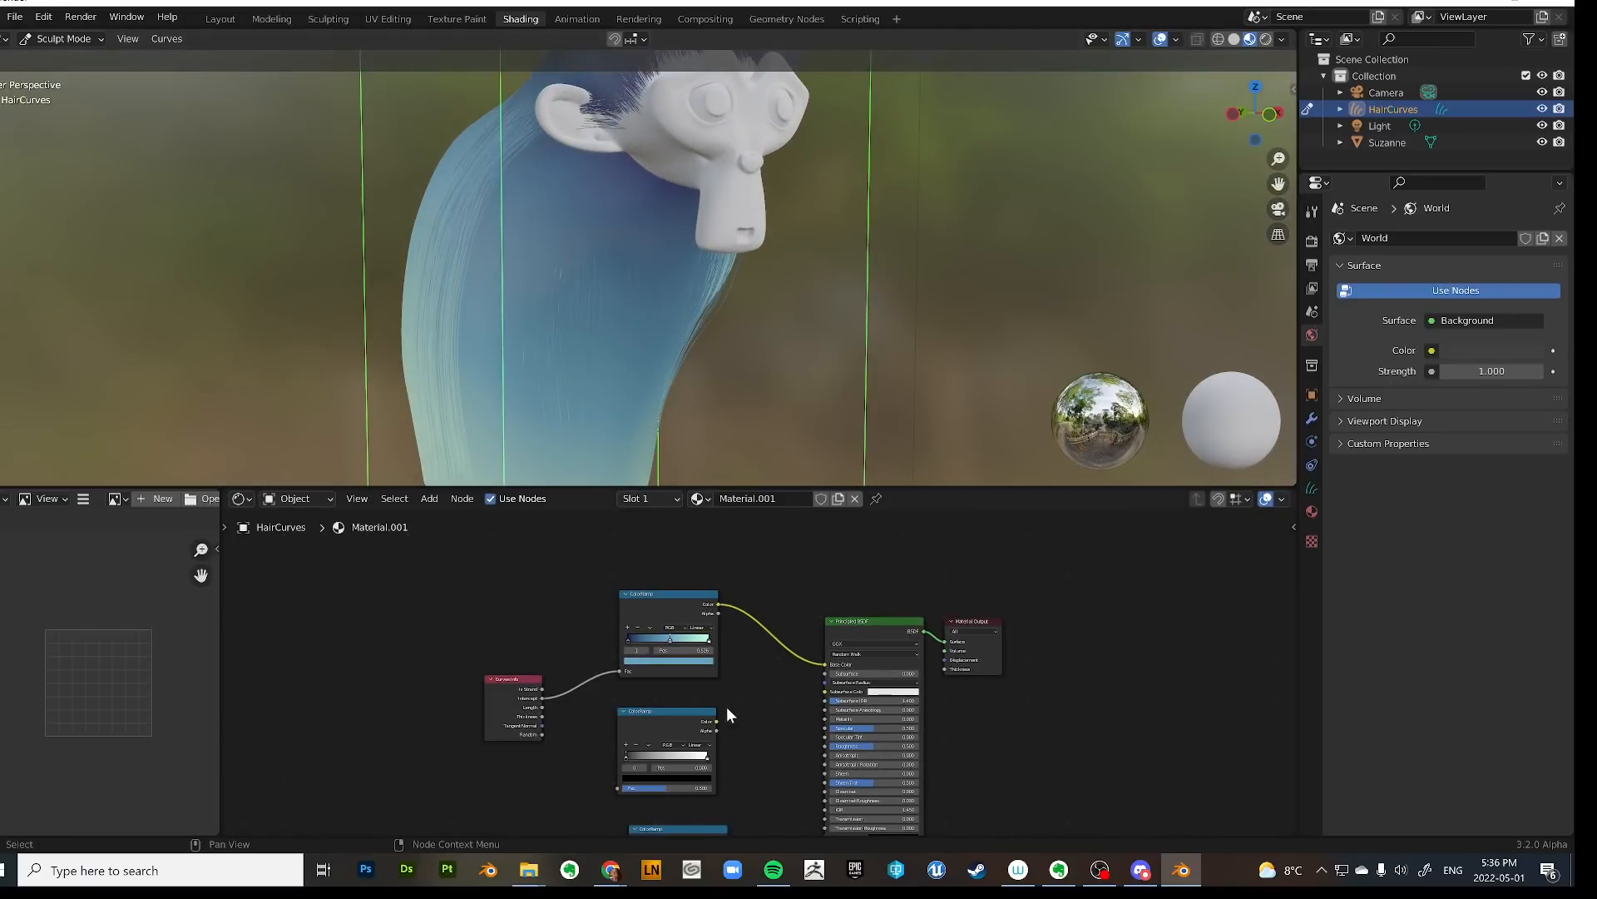
{"action": "middle_click_drag", "start_coordinate": [764, 690], "coordinate": [735, 743]}
{"action": "scroll", "coordinate": [646, 368], "scroll_direction": "down", "scroll_amount": 4}
{"action": "mouse_move", "coordinate": [646, 368]}
{"action": "middle_mouse_down"}
{"action": "mouse_move", "coordinate": [522, 353]}
{"action": "mouse_move", "coordinate": [586, 336]}
{"action": "middle_mouse_up"}
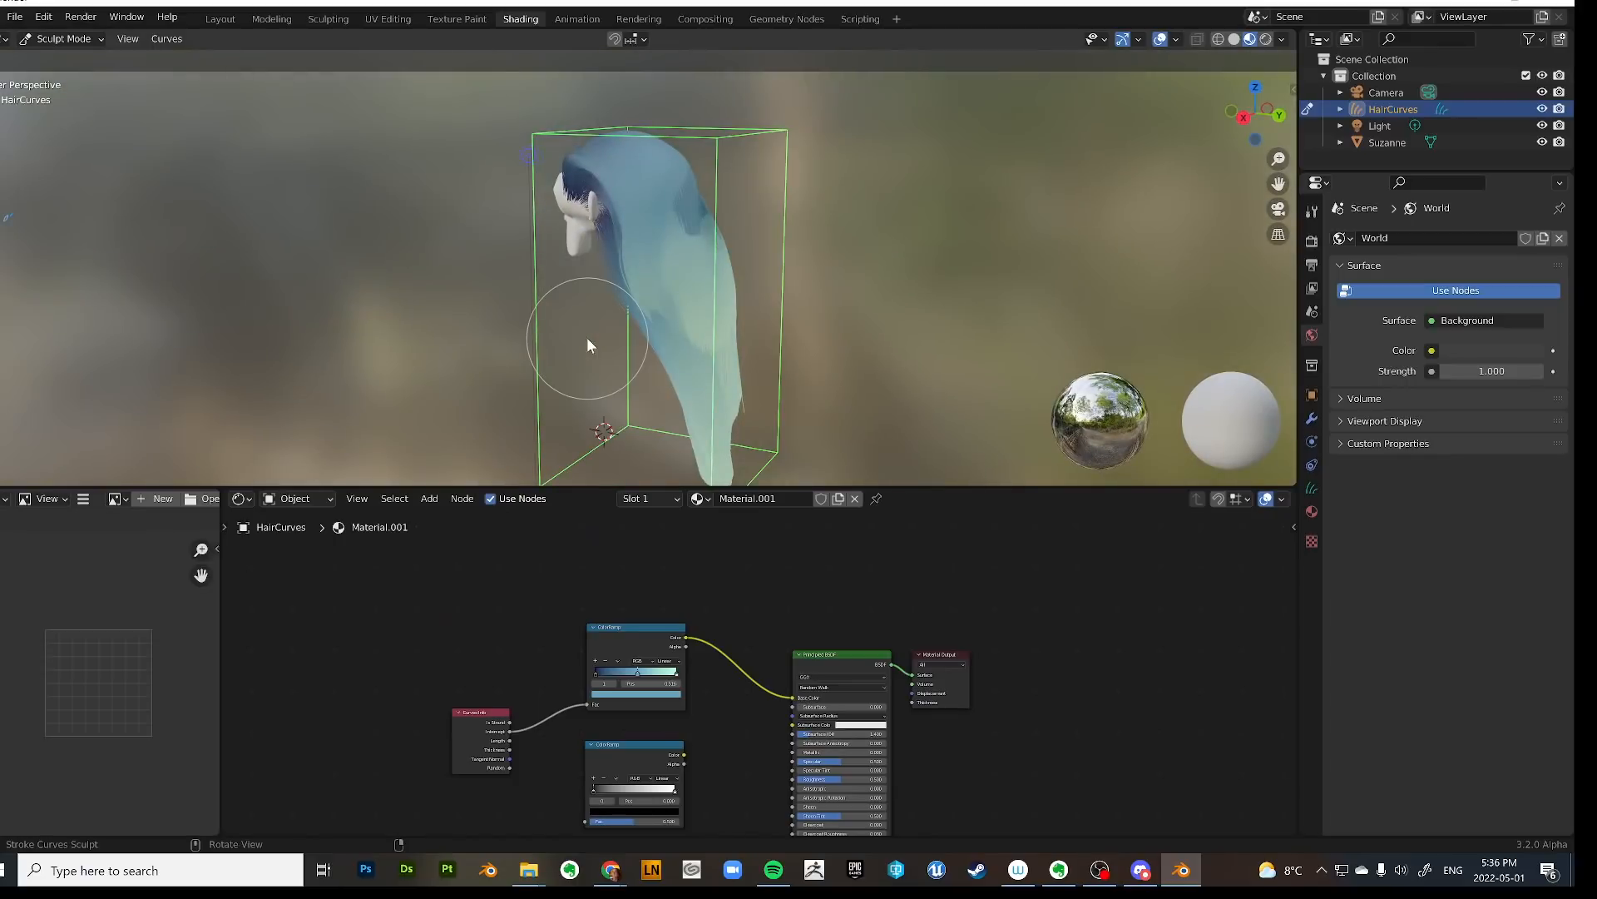
{"action": "mouse_move", "coordinate": [588, 346]}
{"action": "left_mouse_down"}
{"action": "mouse_move", "coordinate": [698, 228]}
{"action": "mouse_move", "coordinate": [698, 203]}
{"action": "mouse_move", "coordinate": [692, 239]}
{"action": "mouse_move", "coordinate": [719, 277]}
{"action": "mouse_move", "coordinate": [626, 248]}
{"action": "left_mouse_up"}
{"action": "mouse_move", "coordinate": [625, 248]}
{"action": "middle_mouse_down"}
{"action": "mouse_move", "coordinate": [712, 290]}
{"action": "mouse_move", "coordinate": [533, 175]}
{"action": "mouse_move", "coordinate": [776, 218]}
{"action": "middle_mouse_up"}
{"action": "mouse_move", "coordinate": [778, 223]}
{"action": "left_mouse_down"}
{"action": "mouse_move", "coordinate": [686, 140]}
{"action": "mouse_move", "coordinate": [737, 165]}
{"action": "mouse_move", "coordinate": [743, 226]}
{"action": "left_mouse_up"}
{"action": "middle_click_drag", "start_coordinate": [742, 221], "coordinate": [561, 148]}
{"action": "left_click_drag", "start_coordinate": [562, 150], "coordinate": [554, 291]}
{"action": "middle_click_drag", "start_coordinate": [554, 291], "coordinate": [656, 249]}
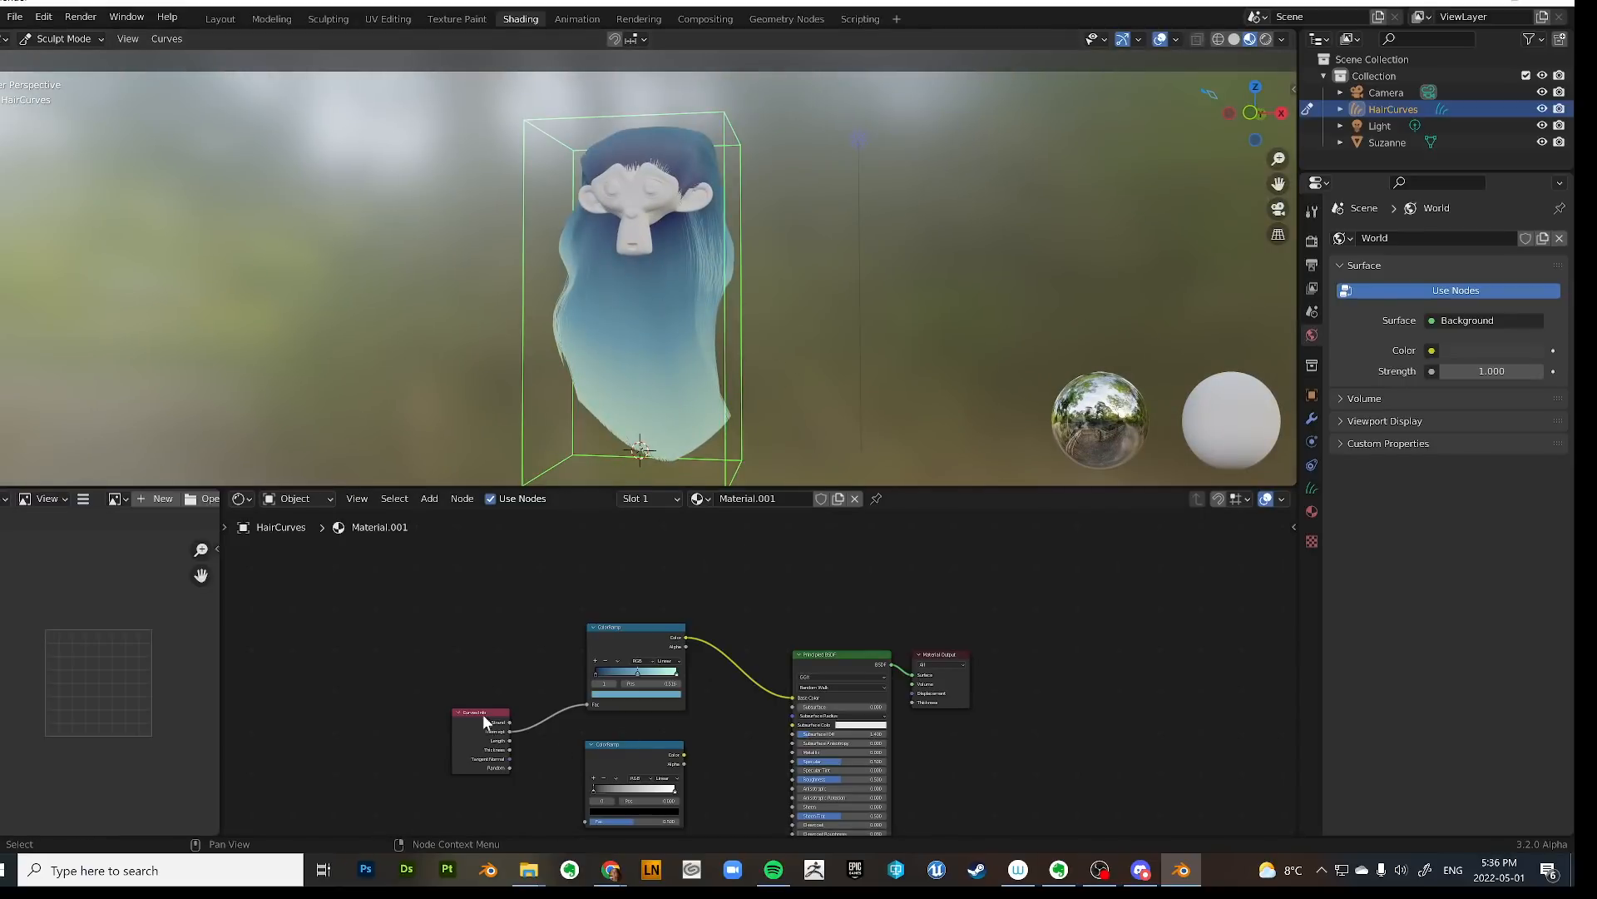
Delete the unconnected ColorRamp node directly below the connected one.
{"action": "scroll", "coordinate": [719, 738], "scroll_direction": "down", "scroll_amount": 1}
{"action": "middle_click_drag", "start_coordinate": [726, 711], "coordinate": [679, 670]}
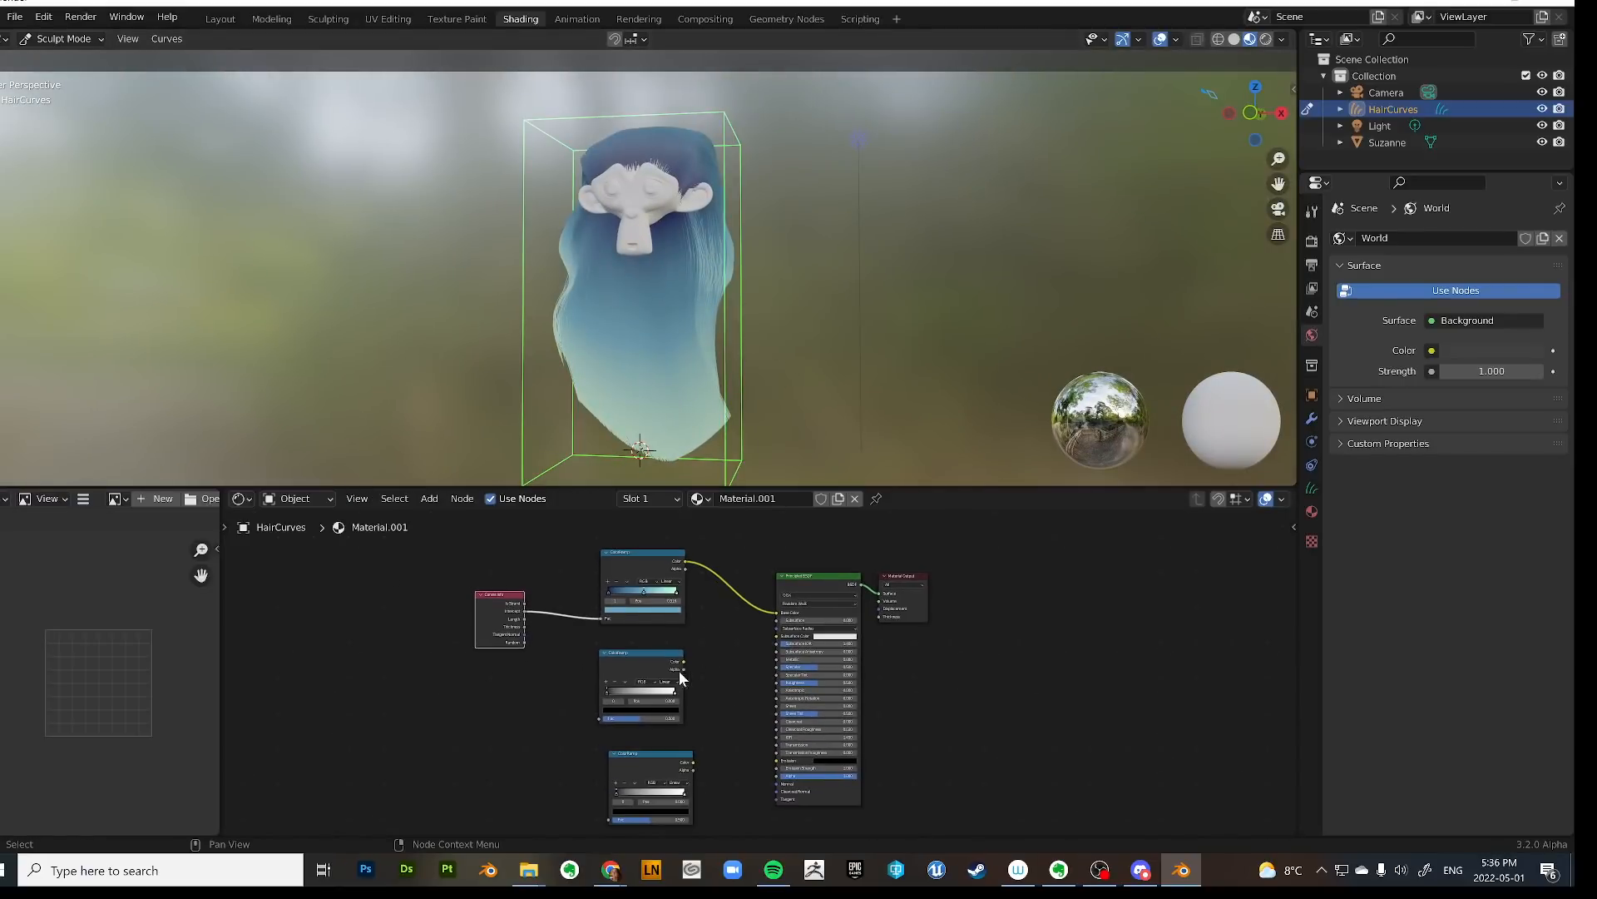
{"action": "left_click", "coordinate": [631, 650]}
{"action": "key", "text": "x"}
Add a MixRGB node just below the connected ColorRamp.
{"action": "key", "text": "shift+a"}
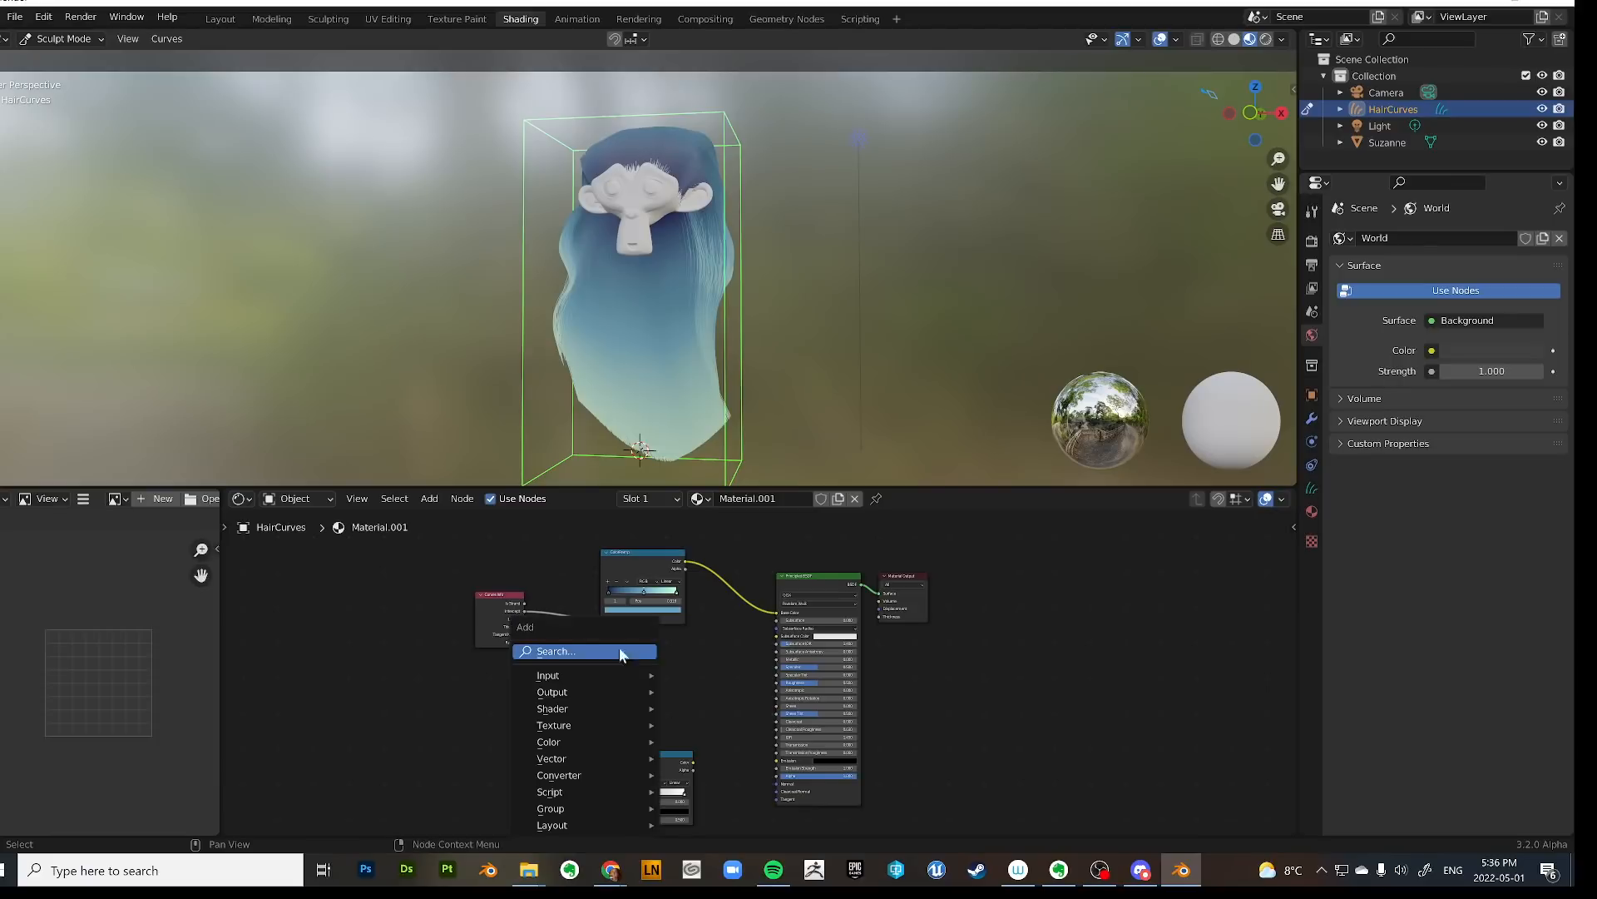
{"action": "left_click", "coordinate": [621, 654]}
{"action": "type", "text": "mix"}
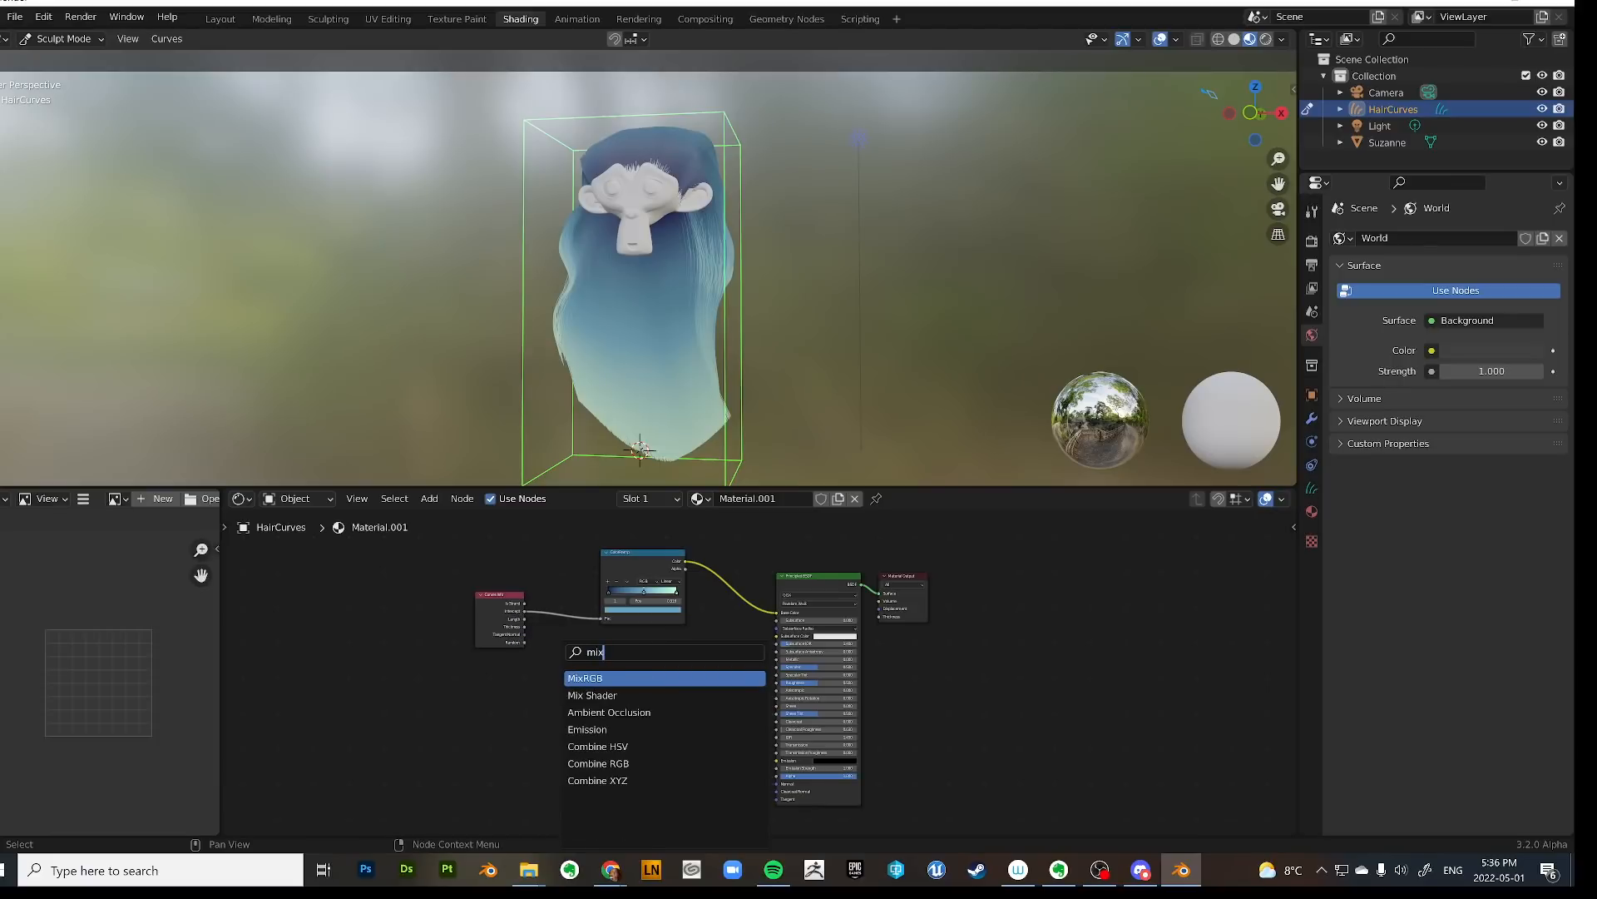
{"action": "left_click", "coordinate": [627, 678]}
{"action": "left_click", "coordinate": [637, 675]}
Set the Mix node's Color1 to black and Color2 to white.
{"action": "left_click", "coordinate": [657, 688]}
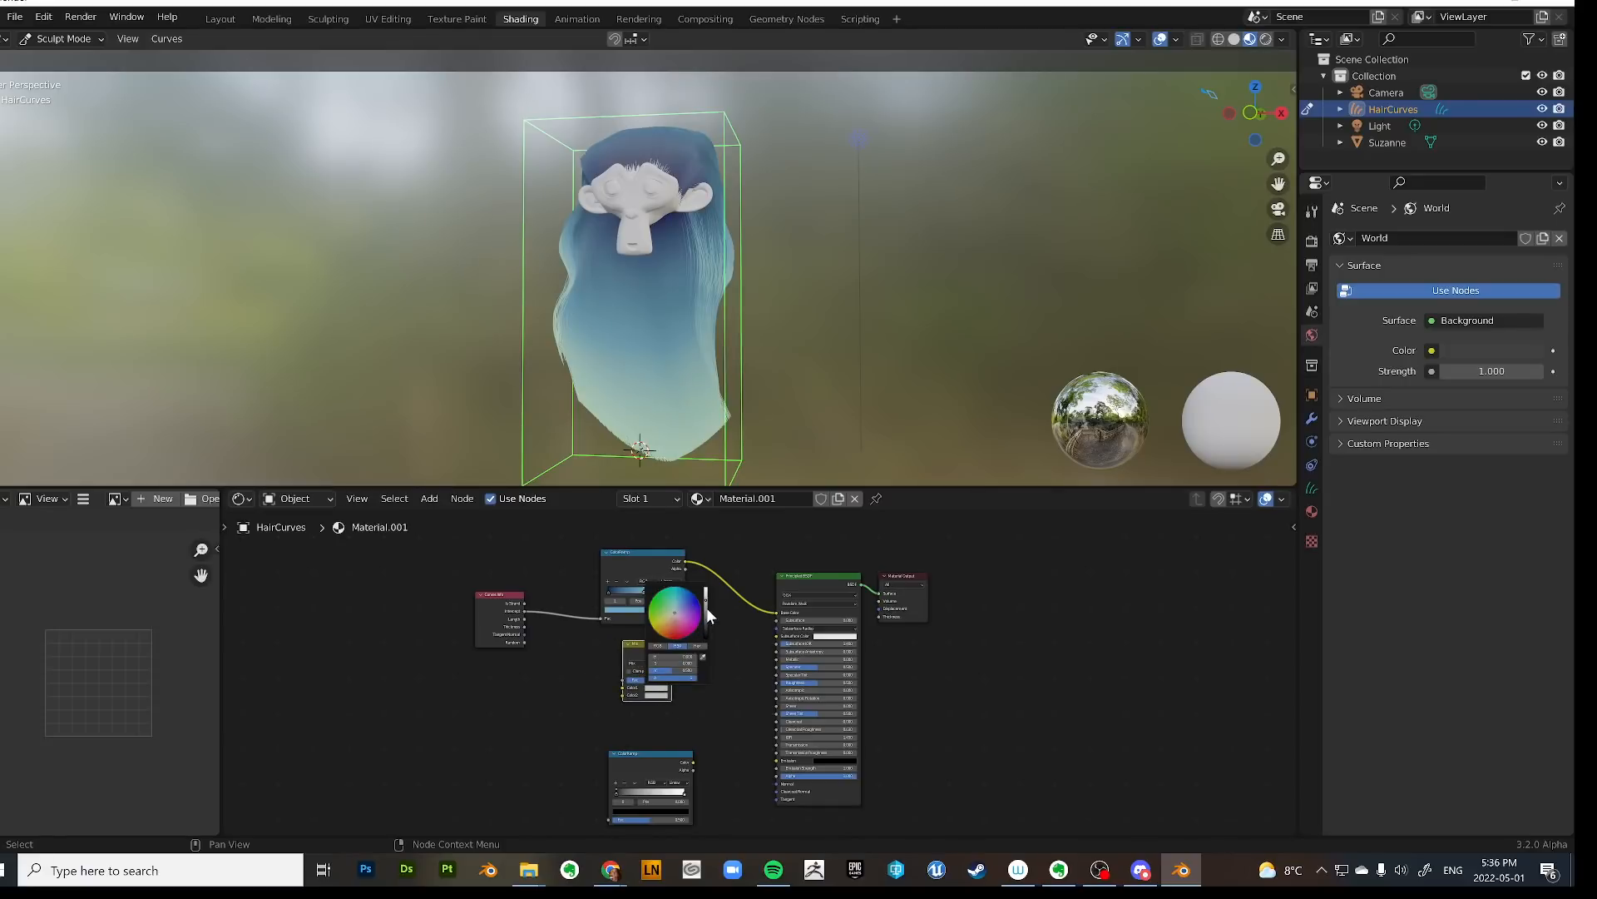
{"action": "mouse_move", "coordinate": [706, 607]}
{"action": "left_mouse_down"}
{"action": "mouse_move", "coordinate": [707, 638]}
{"action": "mouse_move", "coordinate": [708, 594]}
{"action": "left_mouse_up"}
{"action": "left_click", "coordinate": [660, 696]}
{"action": "scroll", "coordinate": [552, 677], "scroll_direction": "up", "scroll_amount": 2}
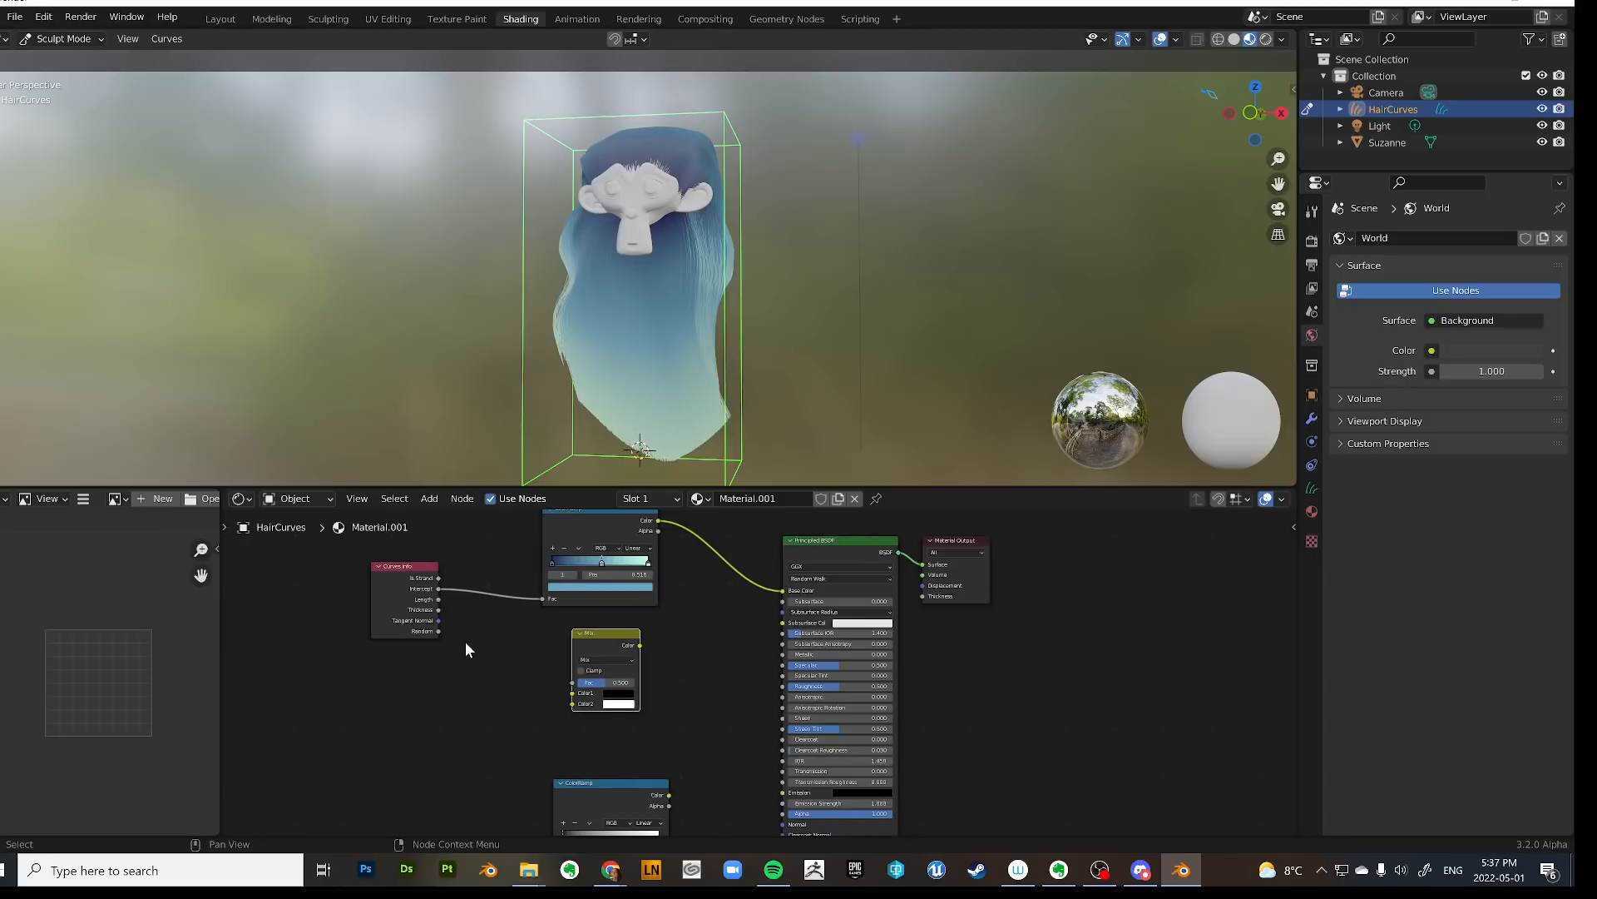
Connect Curves Info's Random output to the black-and-white Mix node's Fac, and that node's Color output to the Principled BSDF's Base Color.
{"action": "left_click_drag", "start_coordinate": [439, 631], "coordinate": [574, 682]}
{"action": "middle_click_drag", "start_coordinate": [626, 588], "coordinate": [587, 650]}
{"action": "left_click_drag", "start_coordinate": [547, 710], "coordinate": [752, 656]}
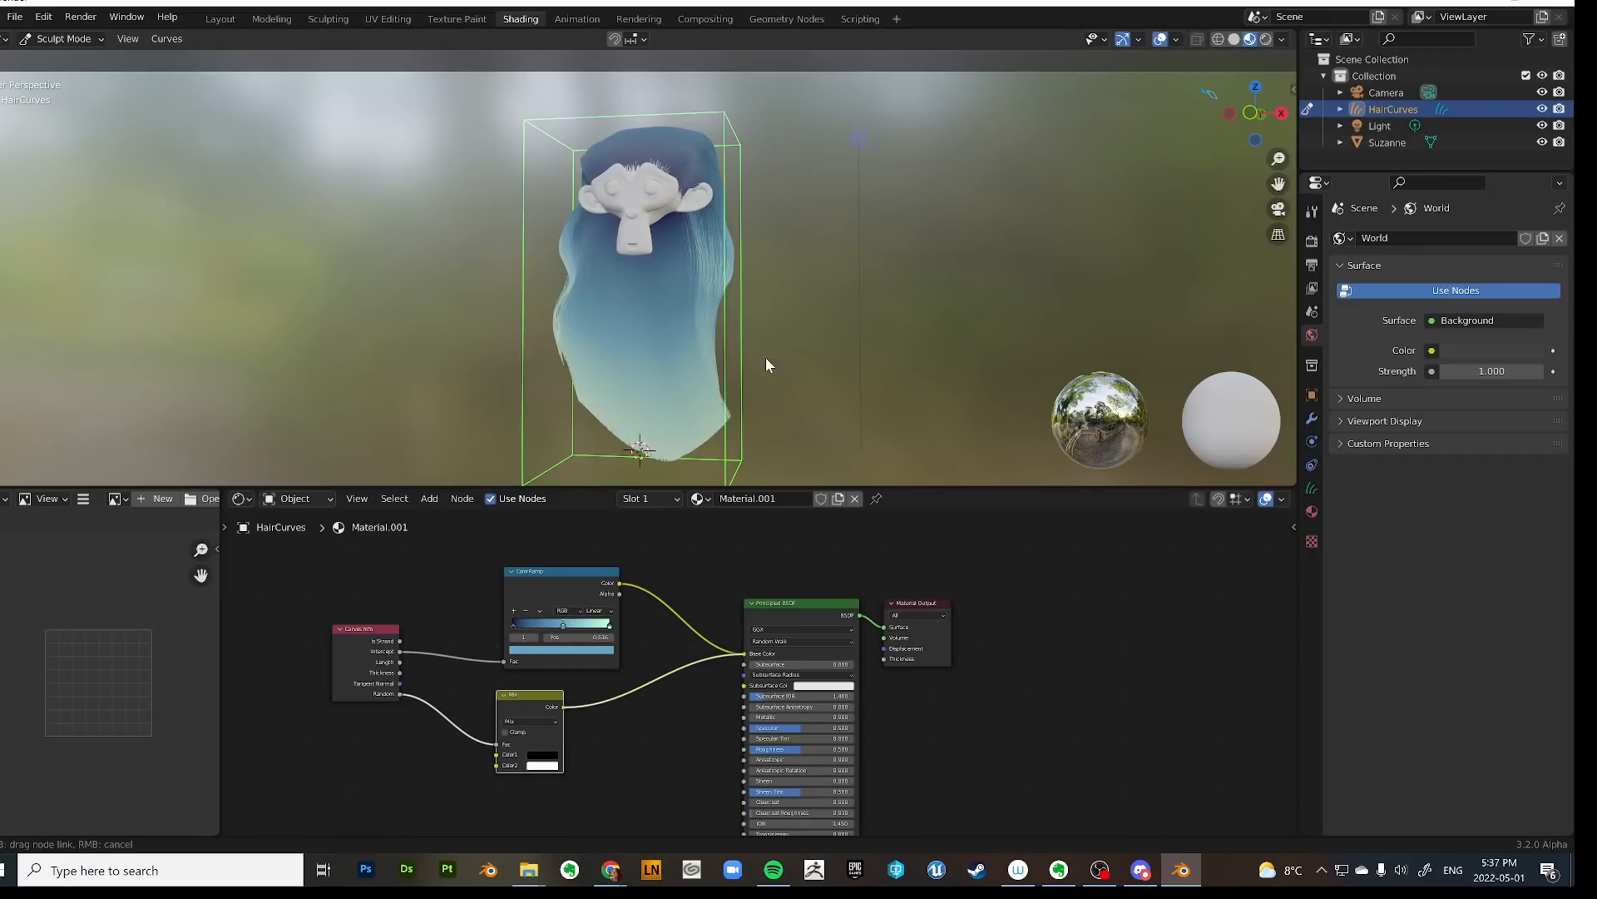
{"action": "mouse_move", "coordinate": [818, 204]}
{"action": "middle_mouse_down"}
{"action": "mouse_move", "coordinate": [667, 268]}
{"action": "mouse_move", "coordinate": [912, 189]}
{"action": "middle_mouse_up"}
{"action": "scroll", "coordinate": [667, 268], "scroll_direction": "up", "scroll_amount": 4}
{"action": "scroll", "coordinate": [912, 189], "scroll_direction": "down", "scroll_amount": 1}
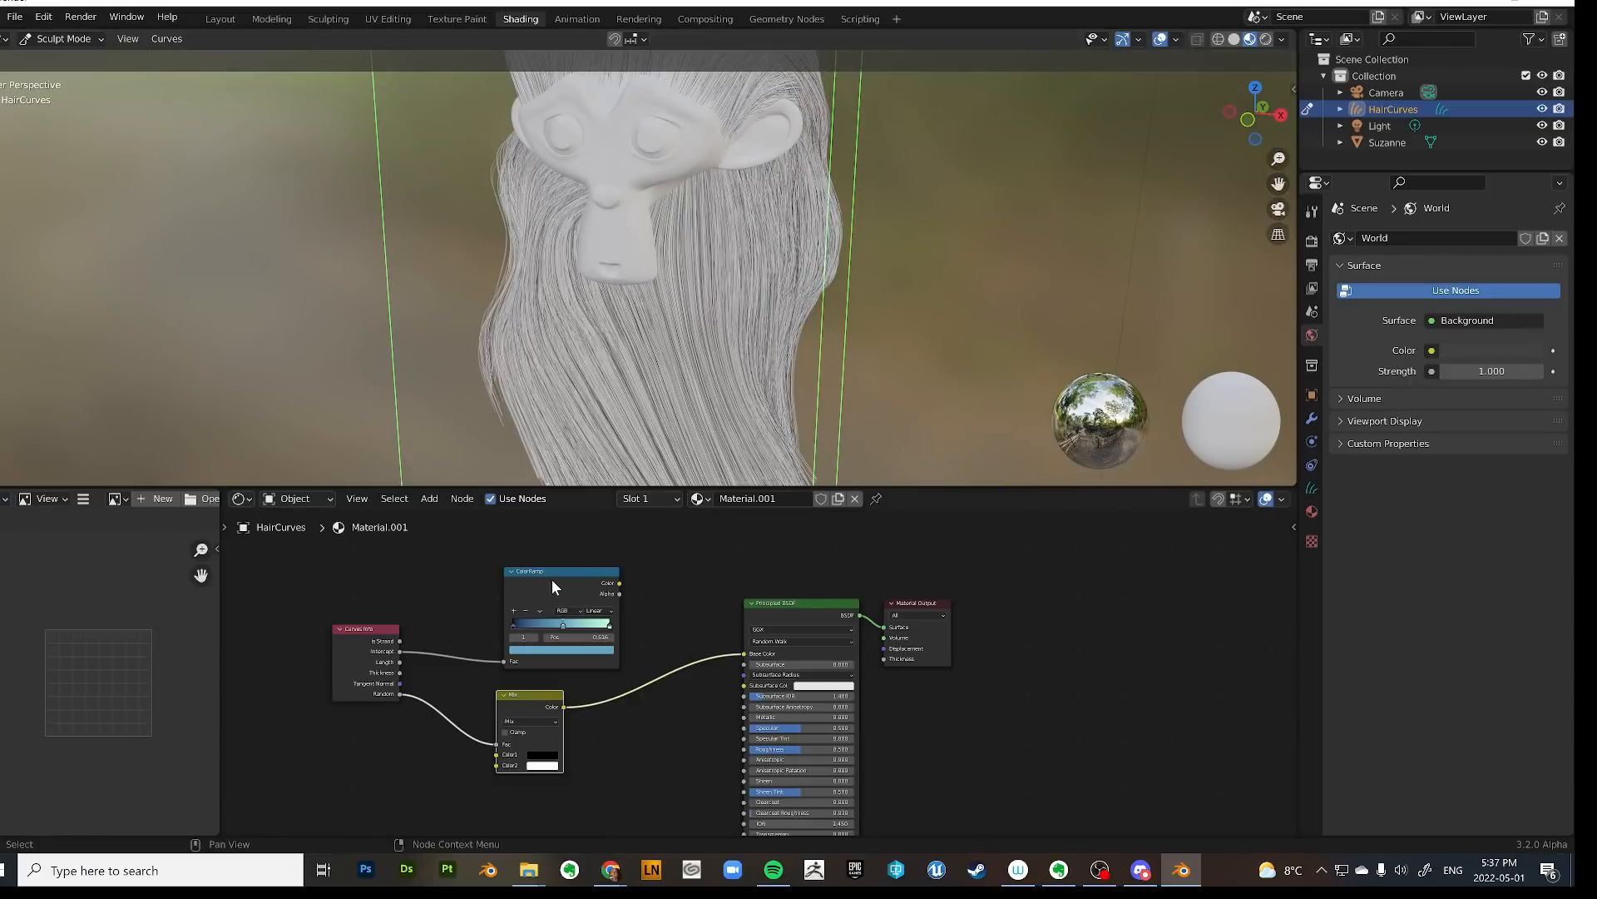
Add a second MixRGB node beside the blue ColorRamp, with the ColorRamp feeding Color1 and the black-and-white Mix feeding Color2.
{"action": "left_click_drag", "start_coordinate": [552, 579], "coordinate": [512, 567]}
{"action": "left_click", "coordinate": [612, 596]}
{"action": "key", "text": "shift+a"}
{"action": "left_click", "coordinate": [617, 595]}
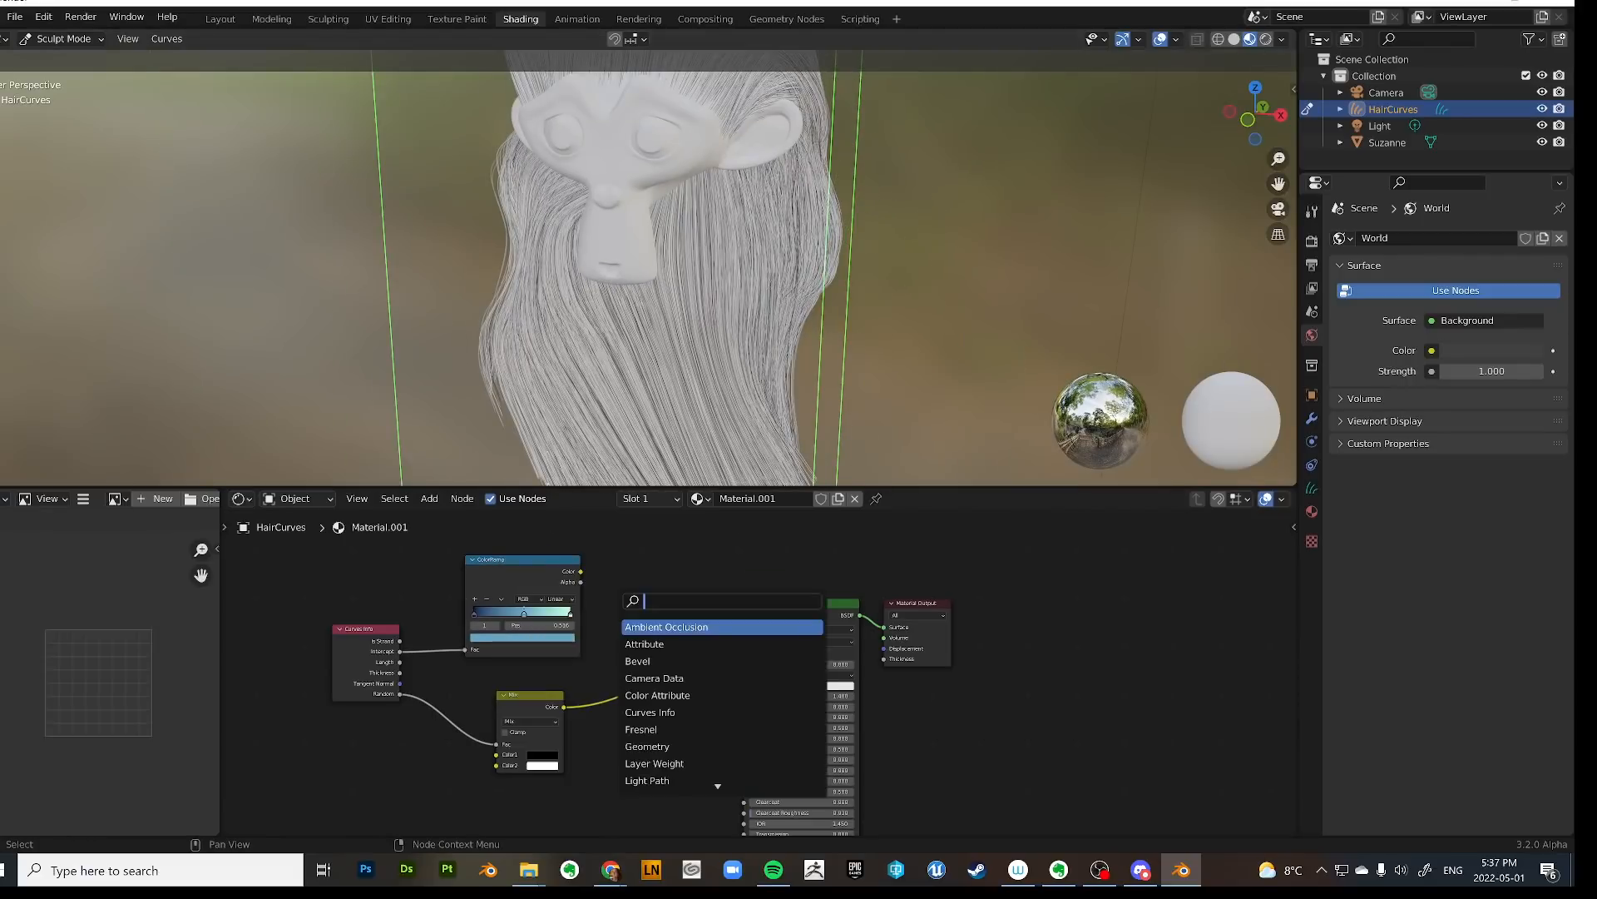
{"action": "type", "text": "mix"}
{"action": "key", "text": "Return"}
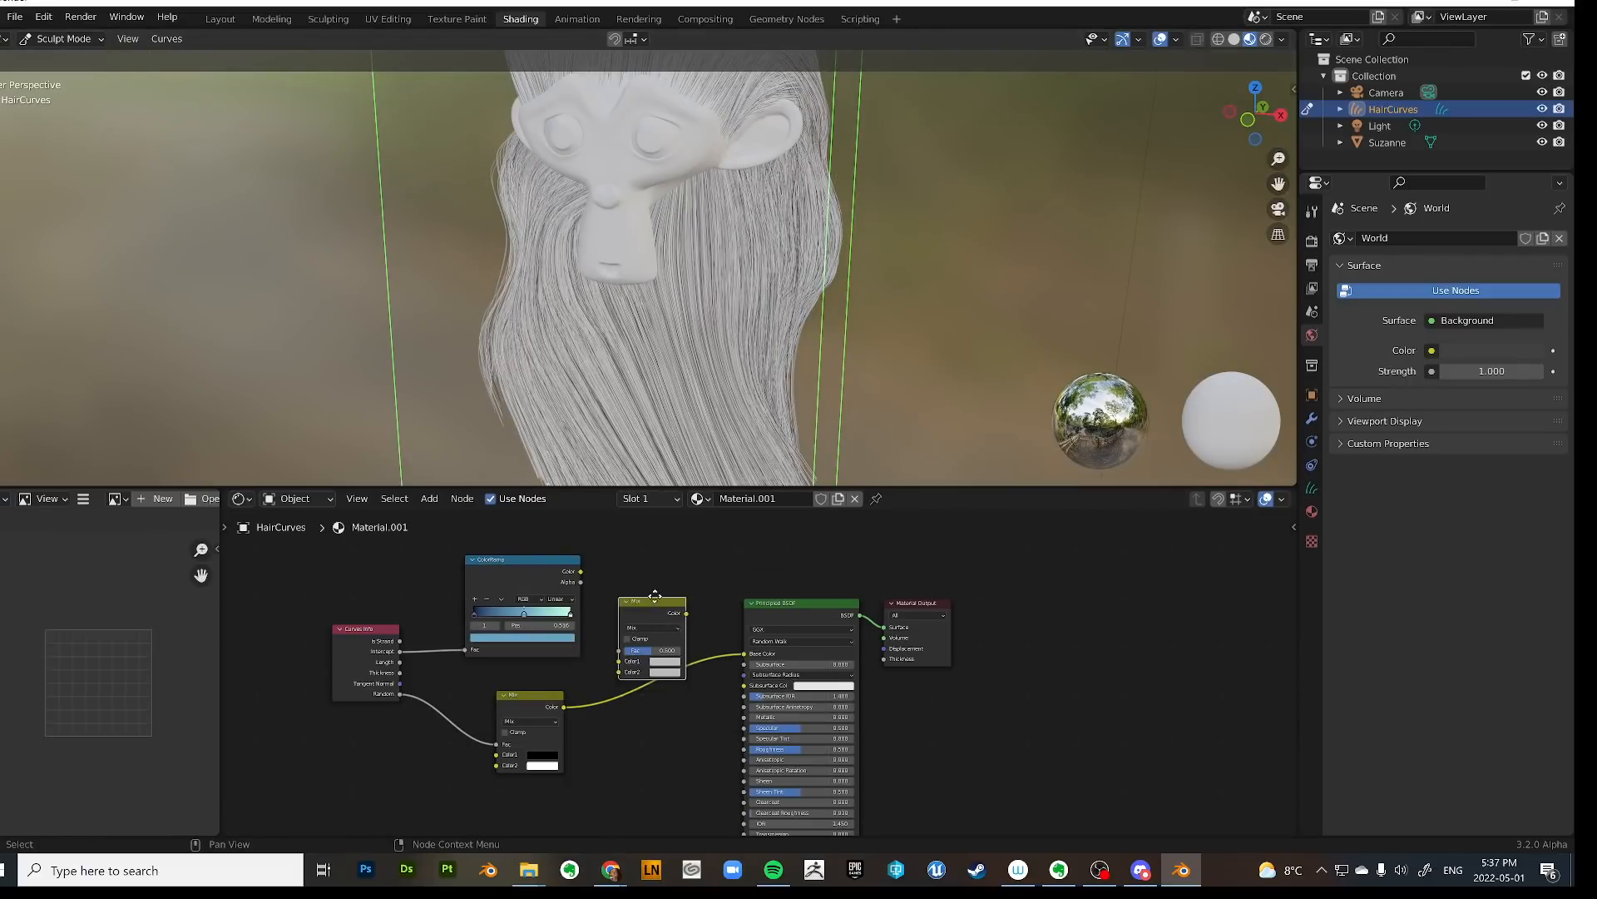
{"action": "left_click", "coordinate": [658, 555]}
{"action": "left_click_drag", "start_coordinate": [580, 572], "coordinate": [620, 619]}
{"action": "left_click_drag", "start_coordinate": [563, 707], "coordinate": [622, 630]}
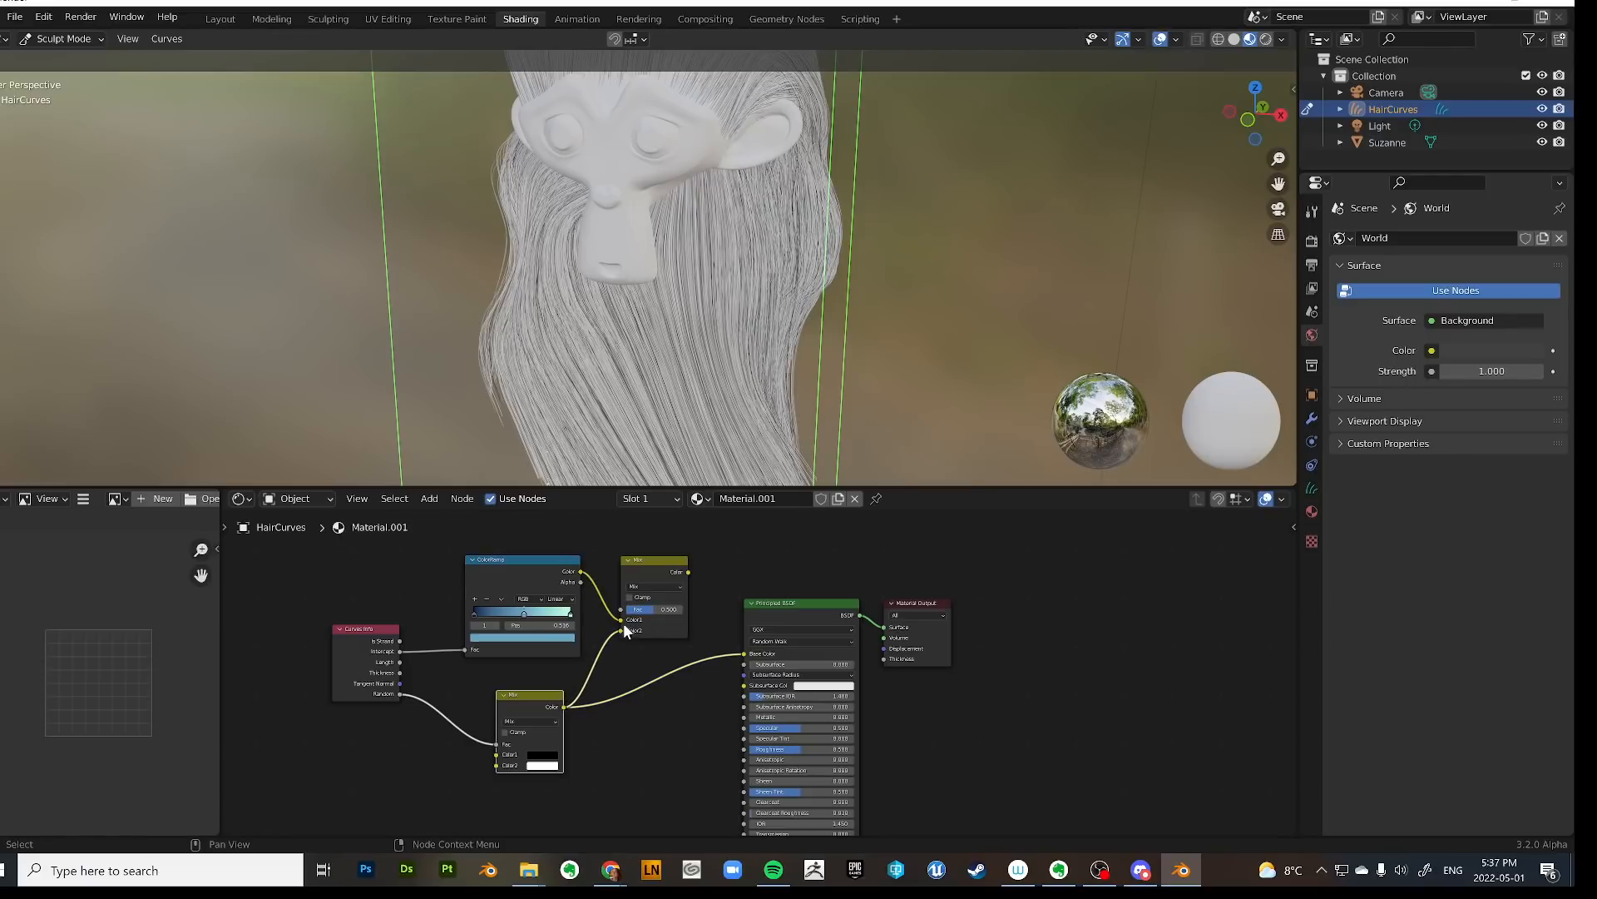
Set the new Mix node to Soft Light with Fac at about 0.21 and connect its output to Base Color.
{"action": "left_click", "coordinate": [655, 586]}
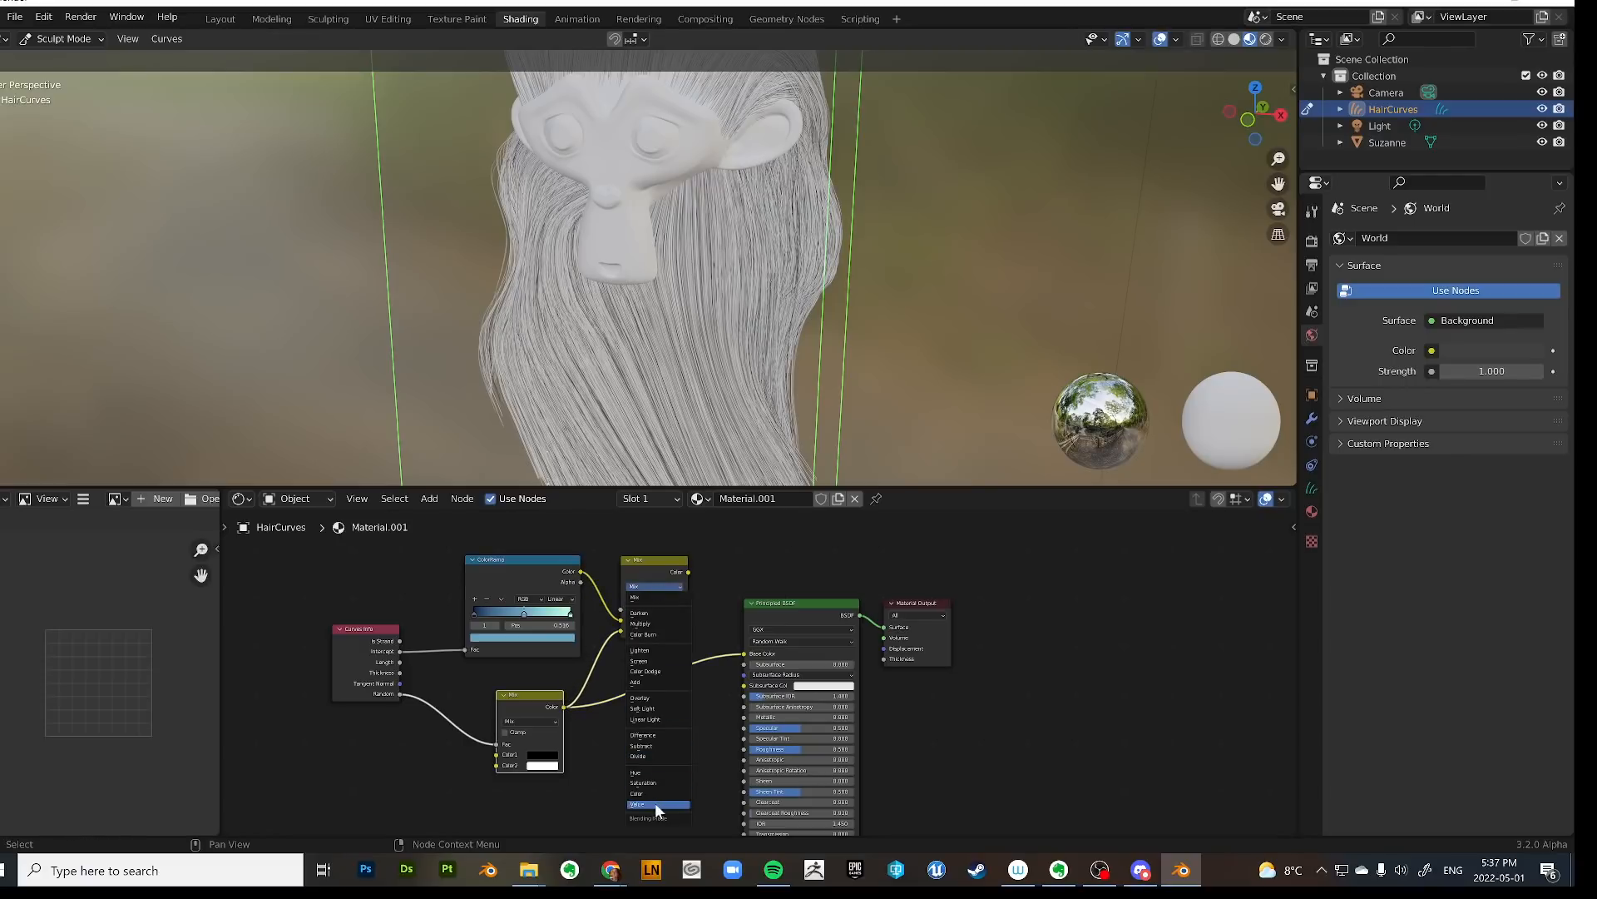
{"action": "left_click", "coordinate": [658, 709]}
{"action": "left_click_drag", "start_coordinate": [688, 572], "coordinate": [745, 653]}
{"action": "middle_click_drag", "start_coordinate": [706, 393], "coordinate": [712, 463]}
{"action": "left_click_drag", "start_coordinate": [666, 609], "coordinate": [653, 609]}
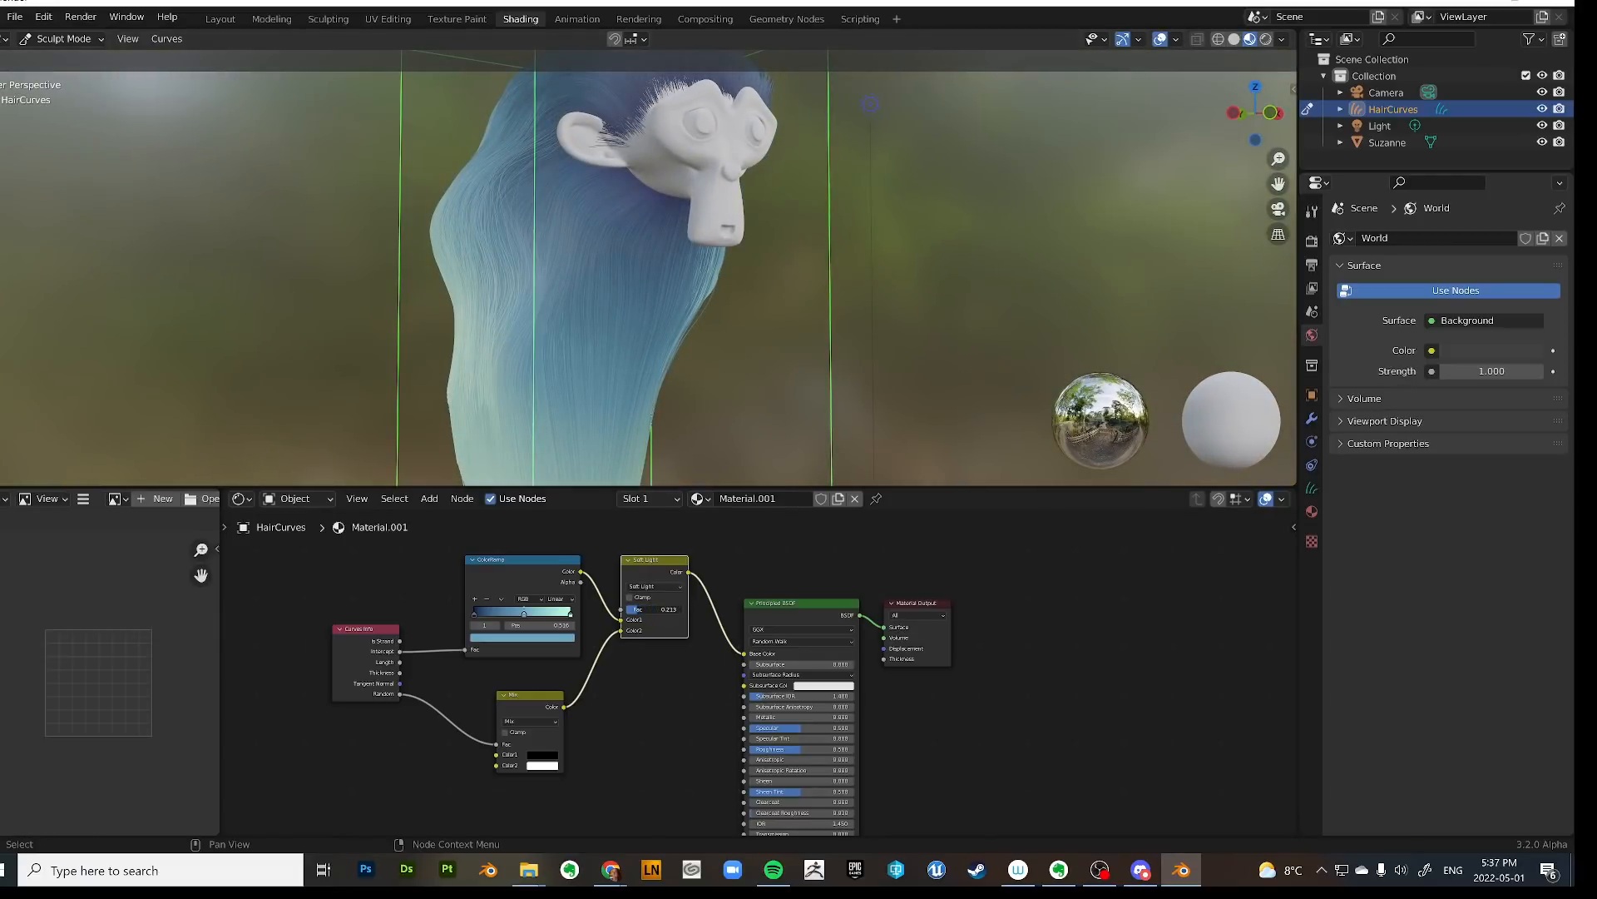
{"action": "mouse_move", "coordinate": [554, 302]}
{"action": "middle_mouse_down"}
{"action": "mouse_move", "coordinate": [742, 395]}
{"action": "mouse_move", "coordinate": [734, 345]}
{"action": "mouse_move", "coordinate": [880, 346]}
{"action": "middle_mouse_up"}
{"action": "scroll", "coordinate": [723, 625], "scroll_direction": "down", "scroll_amount": 1}
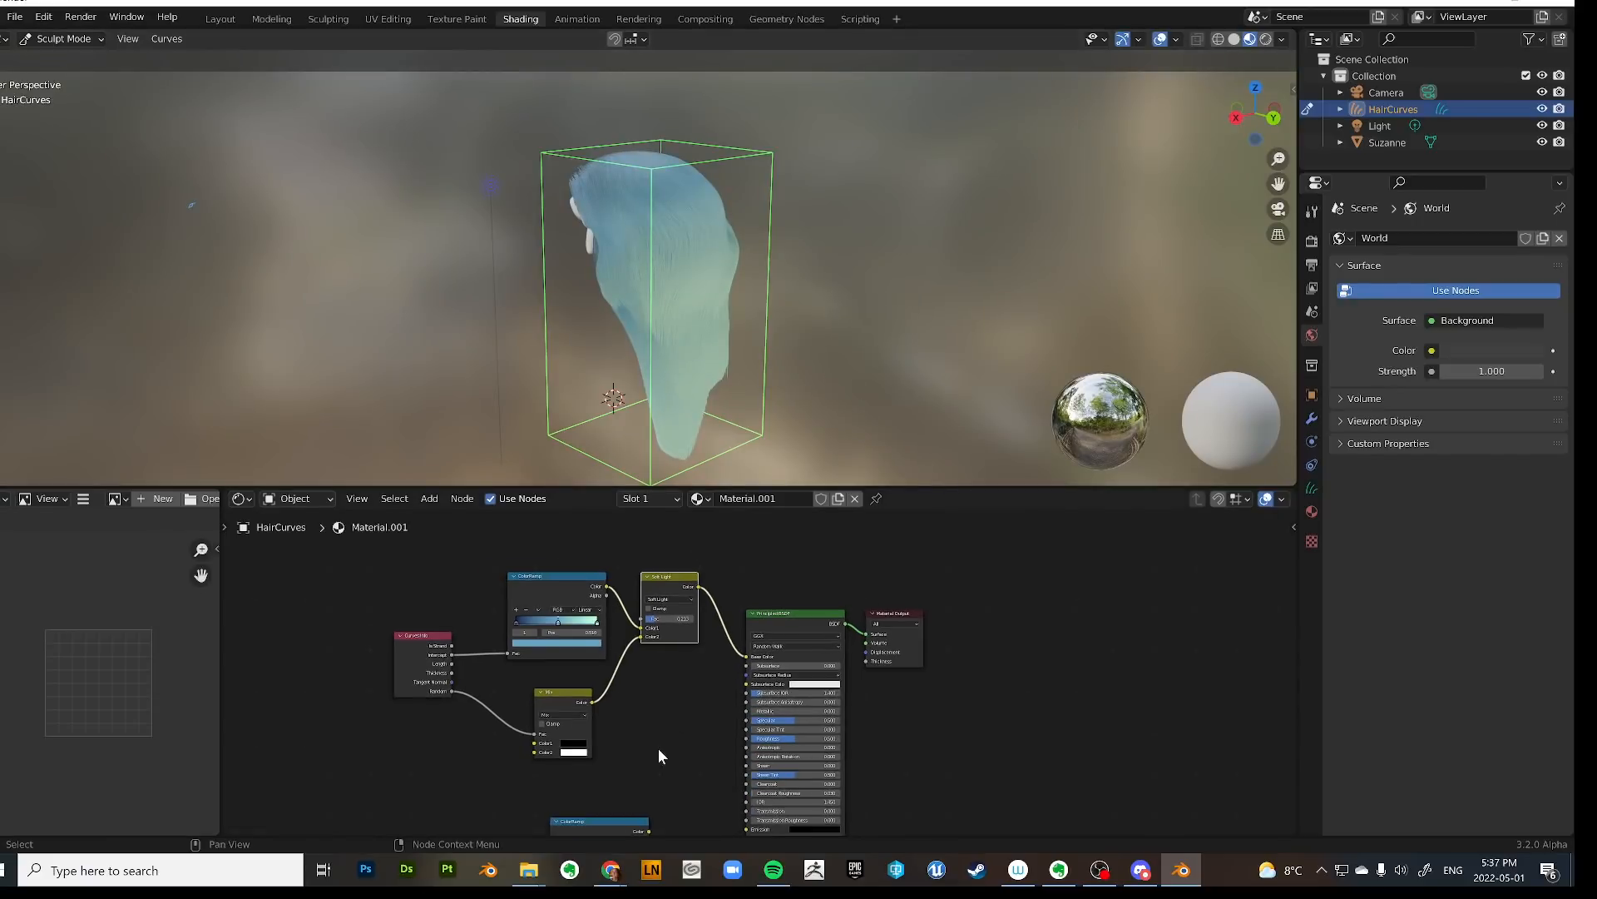
Connect Curves Info's Intercept to the lower black-to-white ColorRamp's Fac, and its Color output to the Principled BSDF's Alpha.
{"action": "left_click", "coordinate": [615, 717]}
{"action": "left_click_drag", "start_coordinate": [581, 613], "coordinate": [545, 796]}
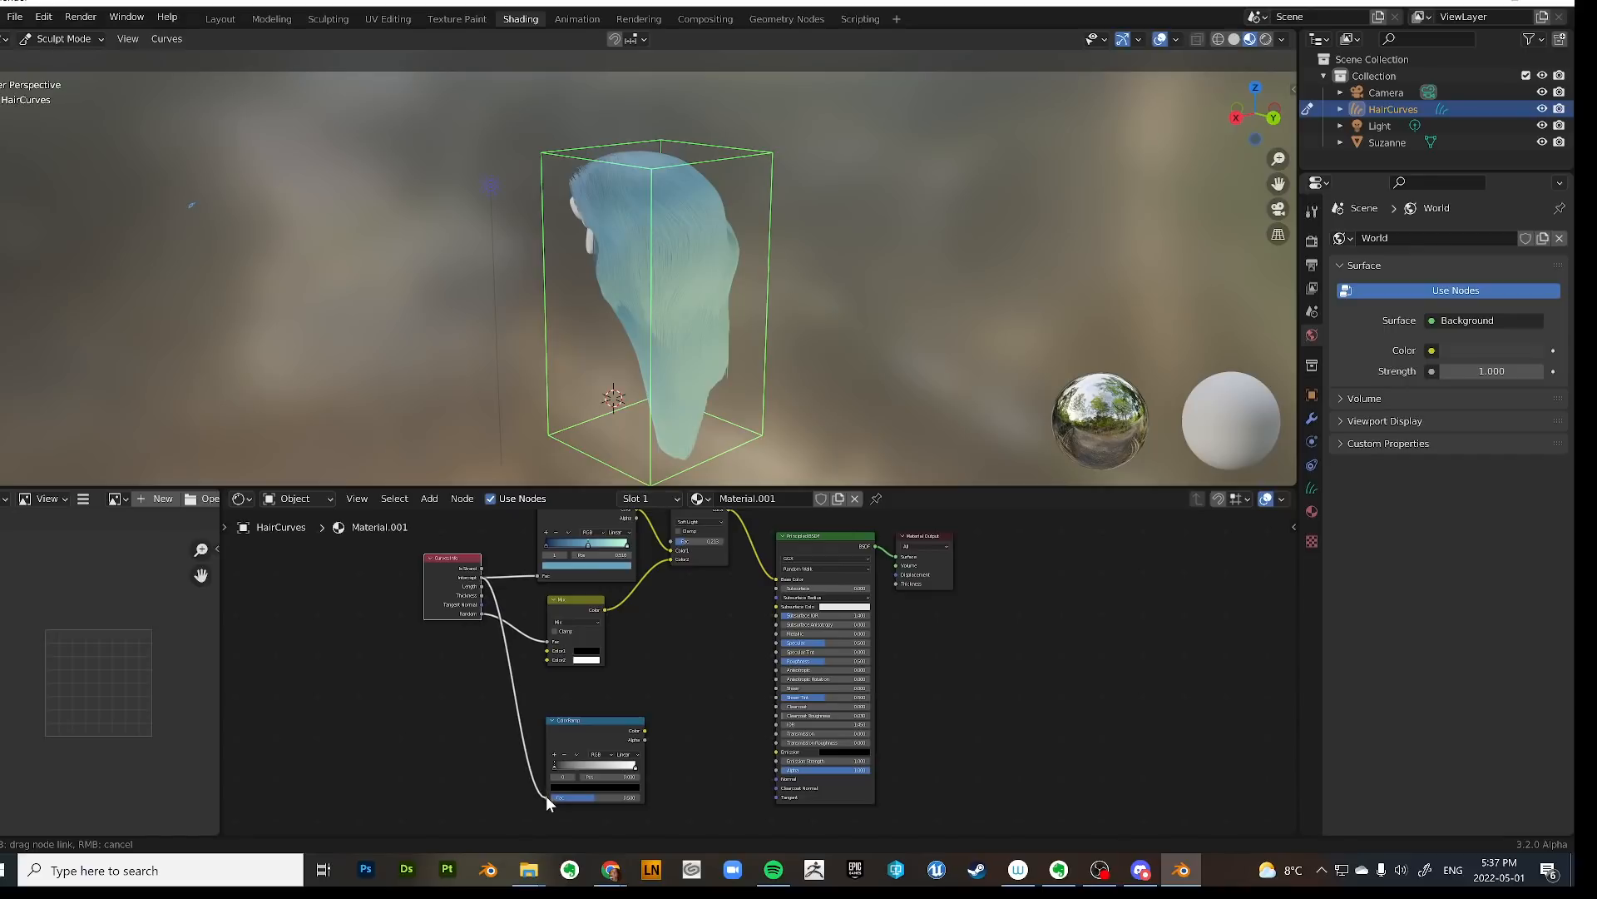
{"action": "mouse_move", "coordinate": [645, 730]}
{"action": "left_mouse_down"}
{"action": "mouse_move", "coordinate": [787, 801]}
{"action": "mouse_move", "coordinate": [778, 765]}
{"action": "mouse_move", "coordinate": [657, 741]}
{"action": "left_mouse_up"}
Examine the hair's roots and tips from the right side view for the effect of the alpha ramp.
{"action": "middle_click_drag", "start_coordinate": [547, 236], "coordinate": [711, 267]}
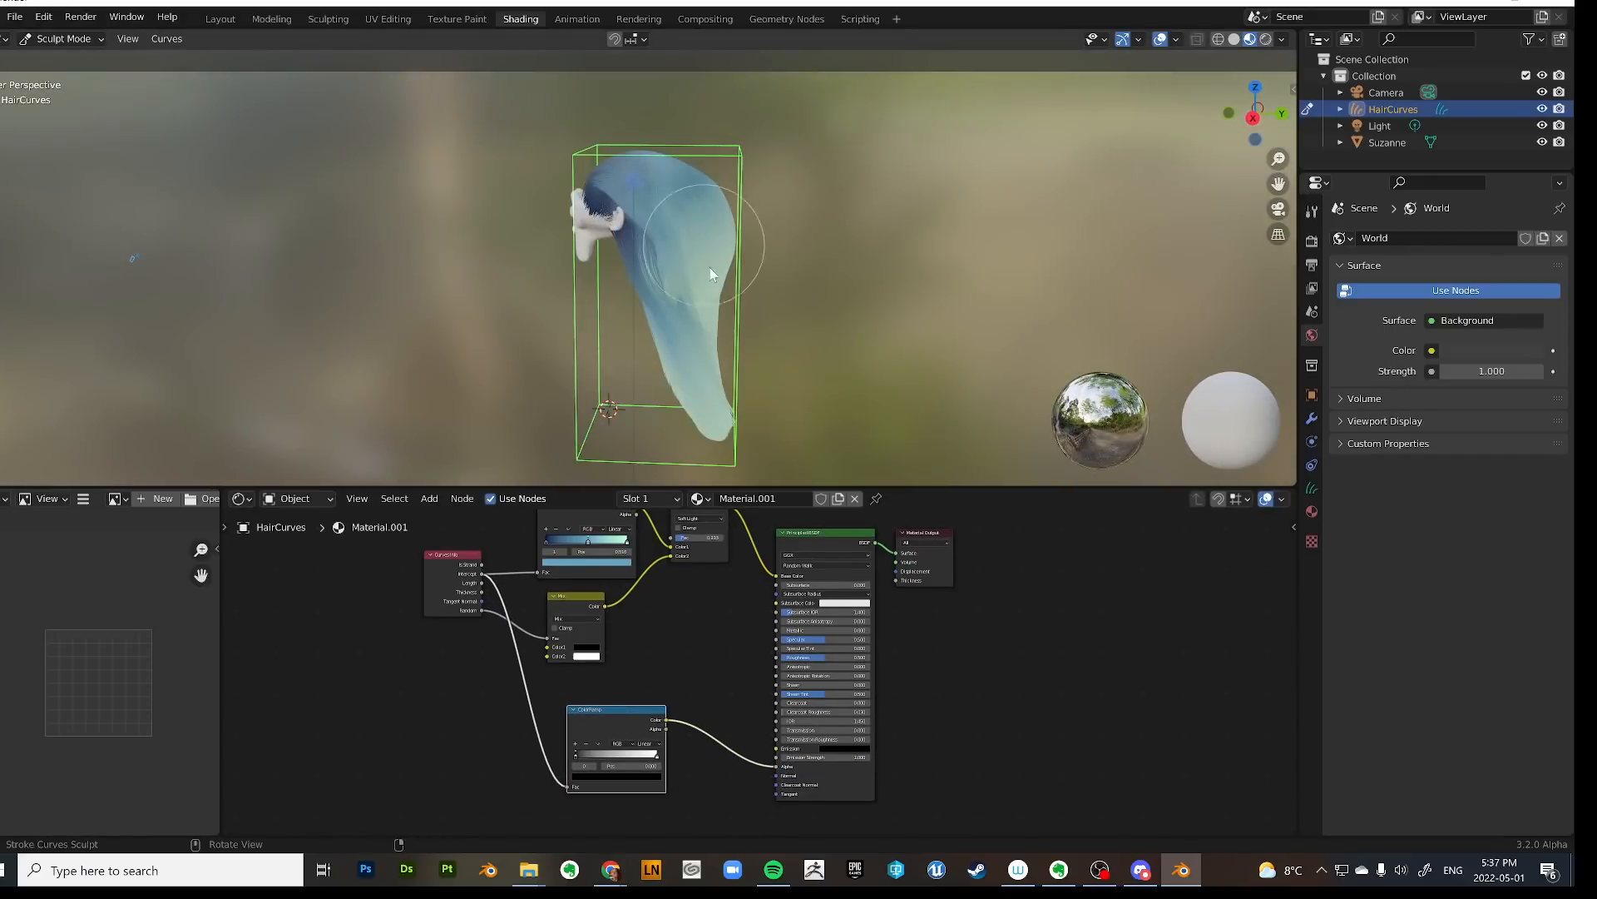
{"action": "scroll", "coordinate": [842, 384], "scroll_direction": "up", "scroll_amount": 2}
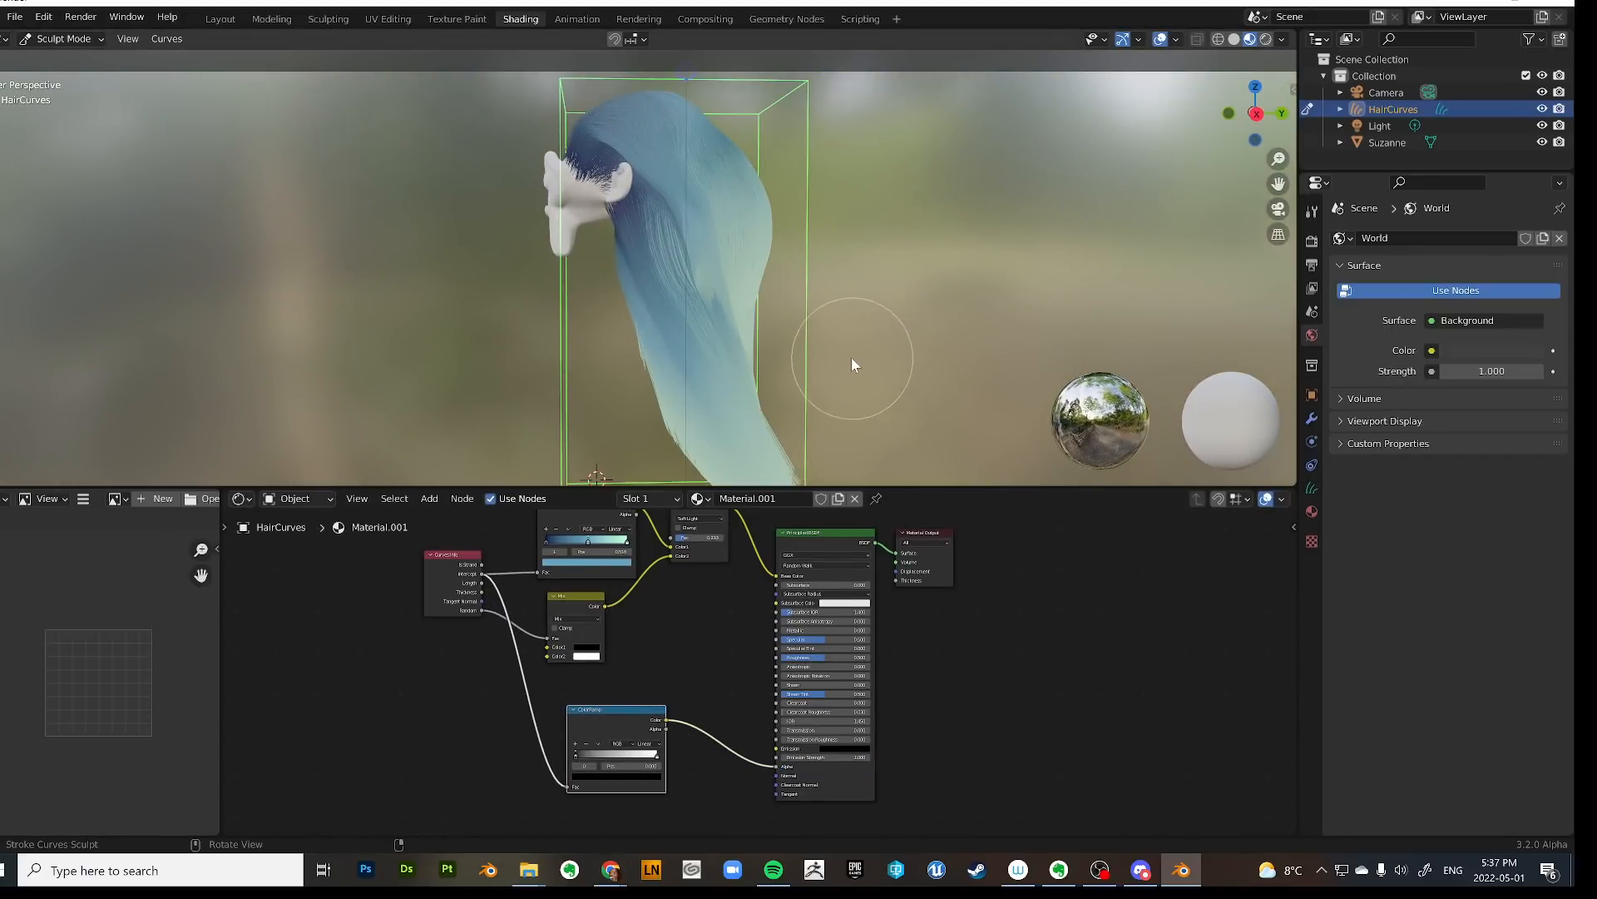
{"action": "key", "text": "KP_3"}
{"action": "middle_click_drag", "start_coordinate": [900, 387], "coordinate": [830, 263], "text": "shift"}
{"action": "scroll", "coordinate": [830, 263], "scroll_direction": "up", "scroll_amount": 1}
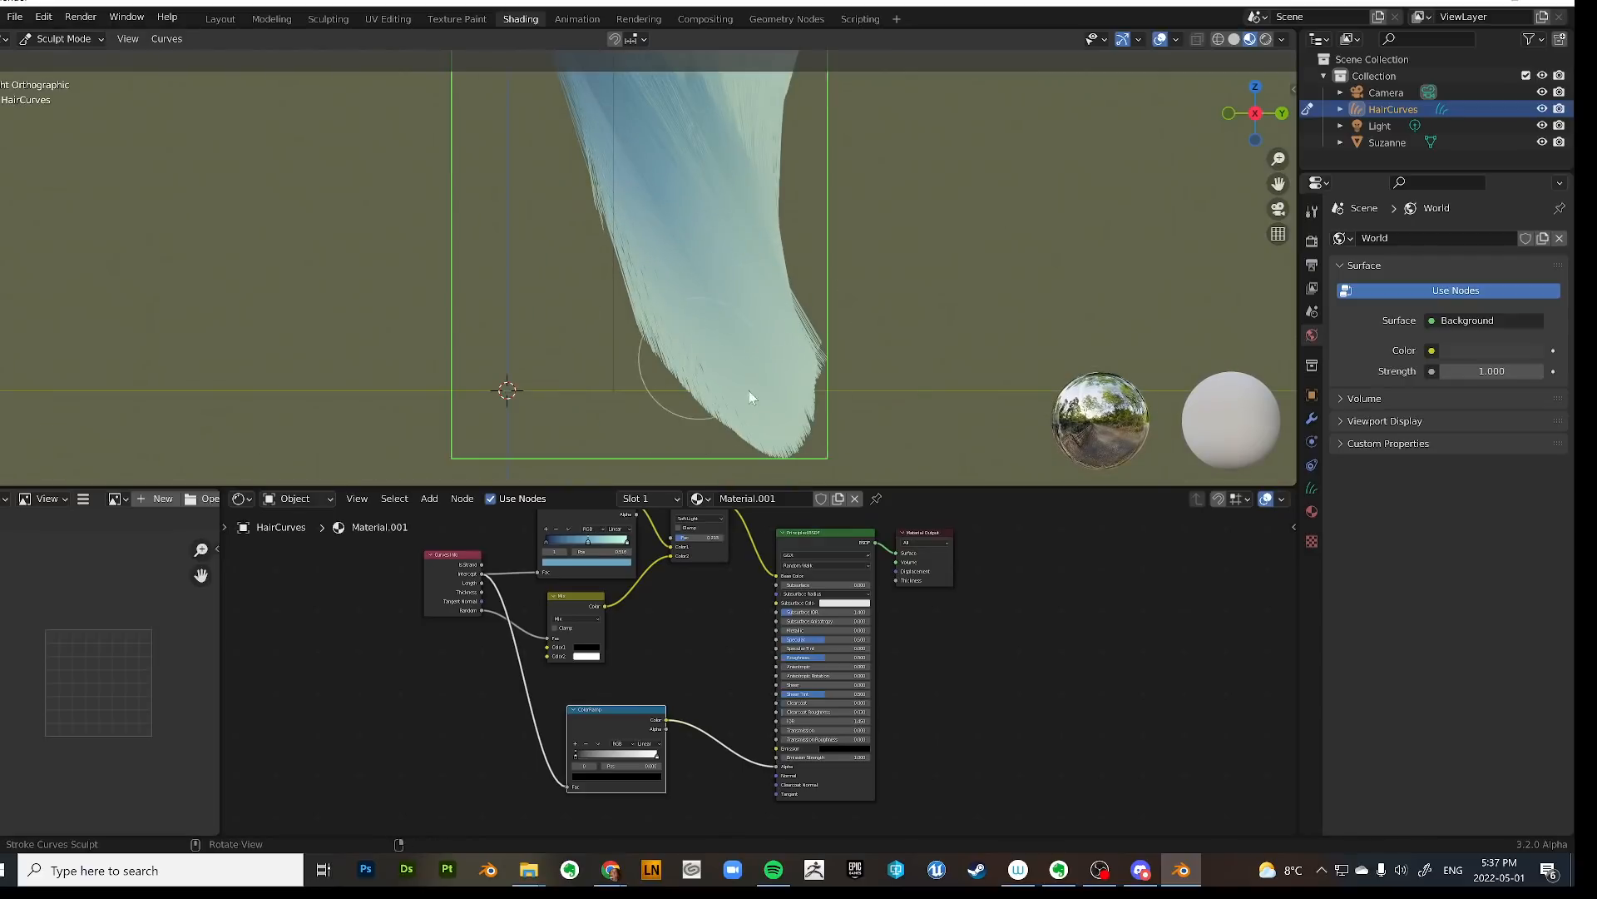
{"action": "scroll", "coordinate": [873, 292], "scroll_direction": "down", "scroll_amount": 2}
{"action": "scroll", "coordinate": [537, 188], "scroll_direction": "up", "scroll_amount": 2}
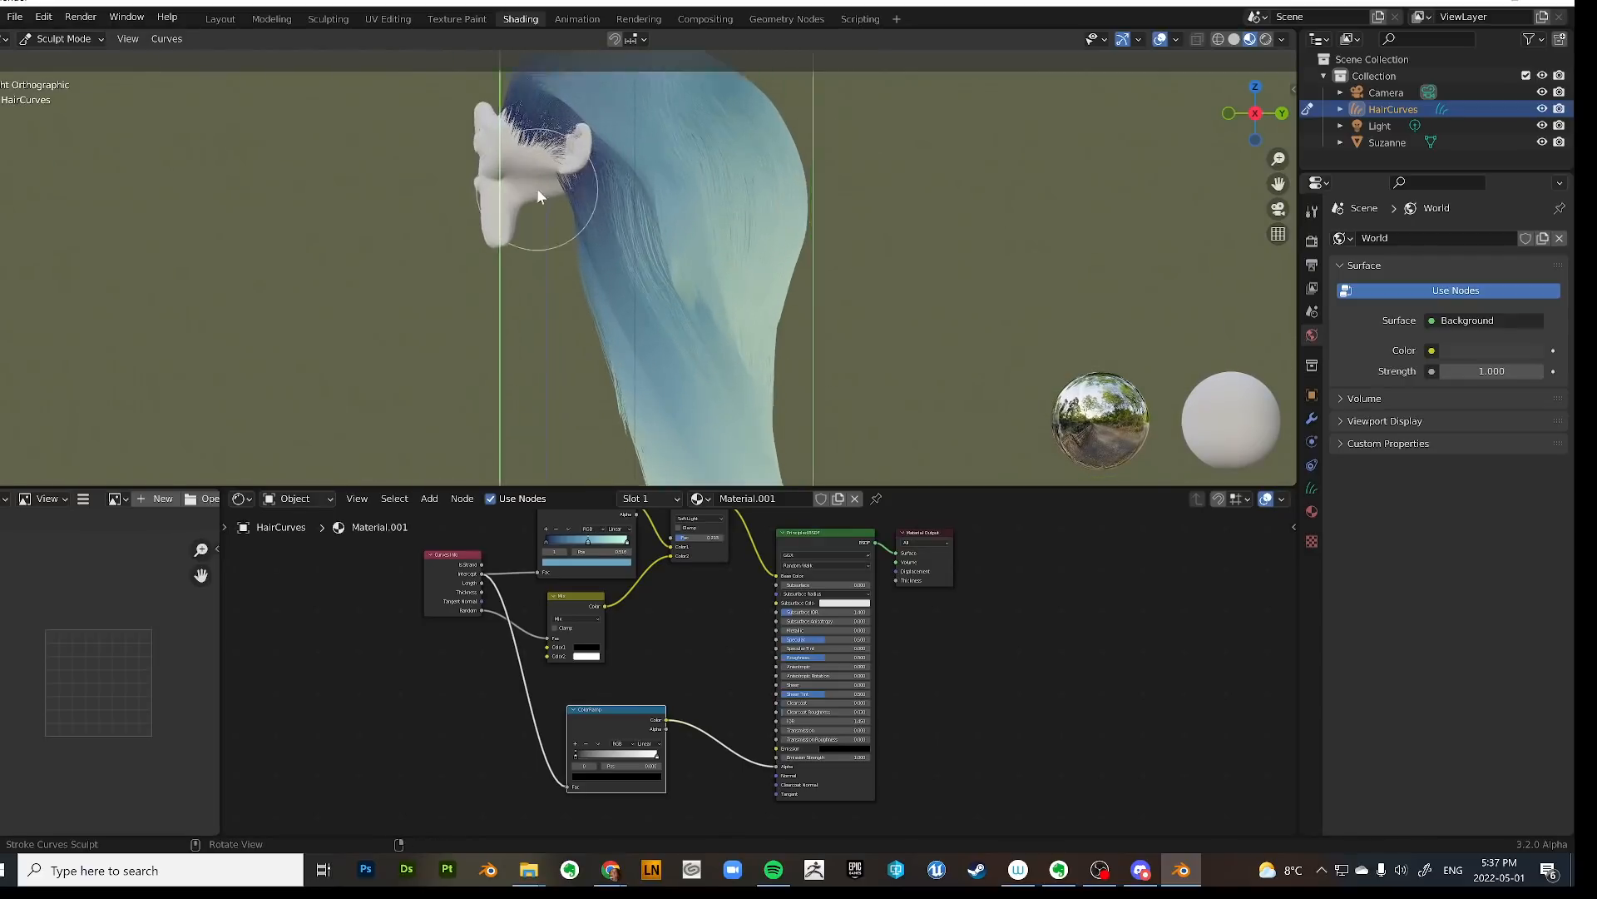
{"action": "scroll", "coordinate": [705, 363], "scroll_direction": "down", "scroll_amount": 2}
{"action": "scroll", "coordinate": [707, 362], "scroll_direction": "up", "scroll_amount": 2}
{"action": "scroll", "coordinate": [710, 362], "scroll_direction": "down", "scroll_amount": 4}
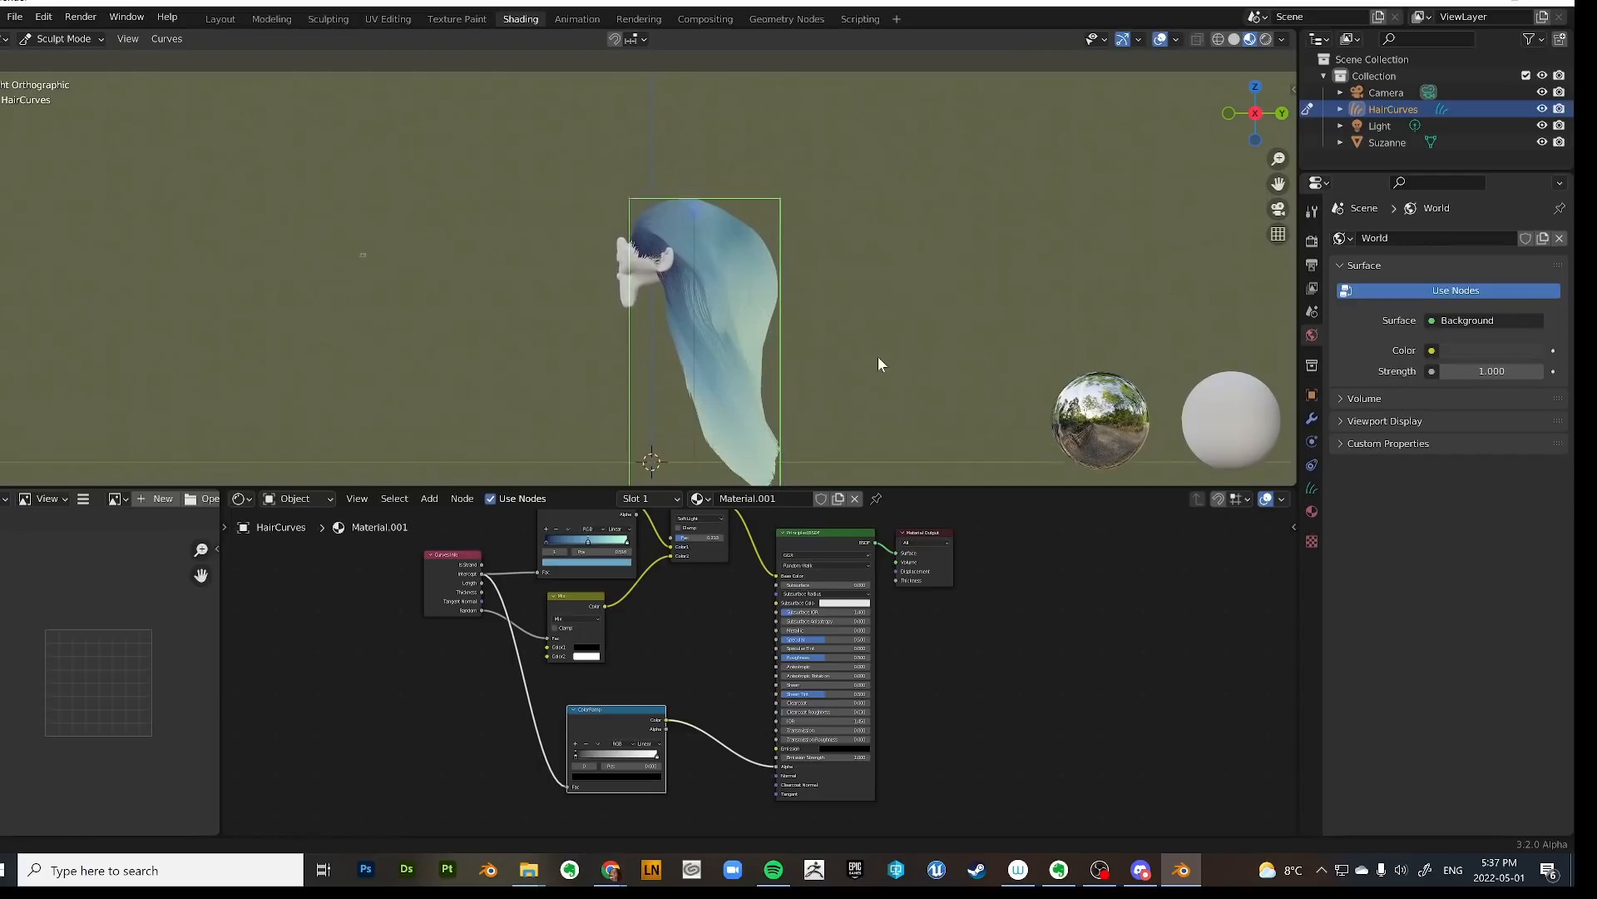
{"action": "middle_click_drag", "start_coordinate": [879, 358], "coordinate": [827, 354], "text": "shift"}
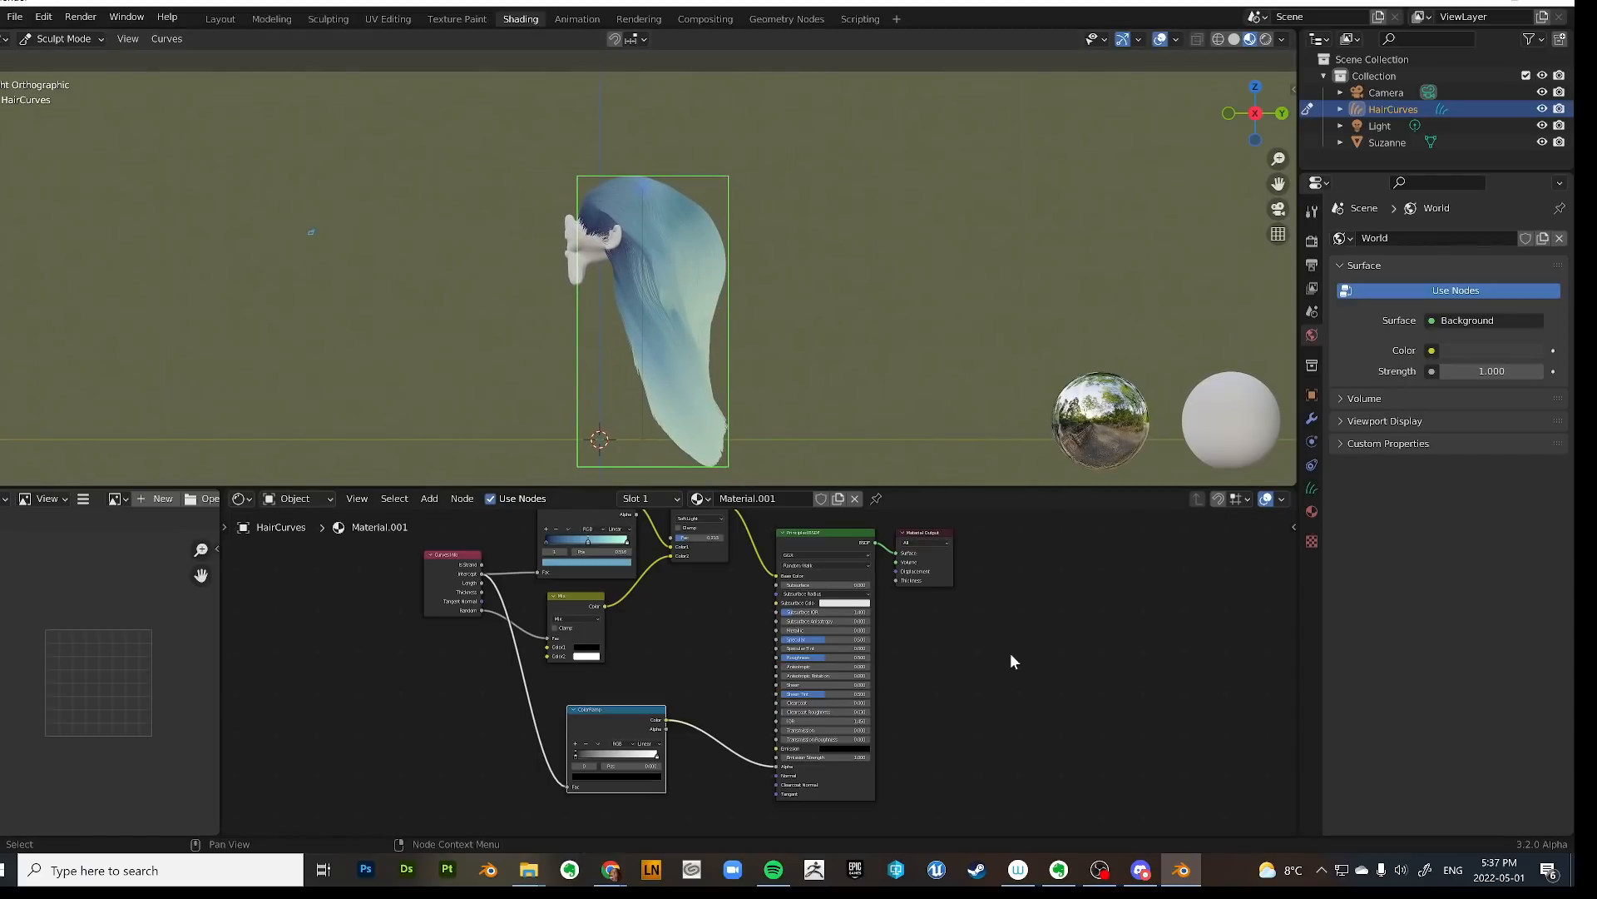
Set both the Blend Mode and the Shadow Mode of the hair material to Alpha Hashed.
{"action": "left_click", "coordinate": [1312, 511]}
{"action": "scroll", "coordinate": [1421, 714], "scroll_direction": "down", "scroll_amount": 4}
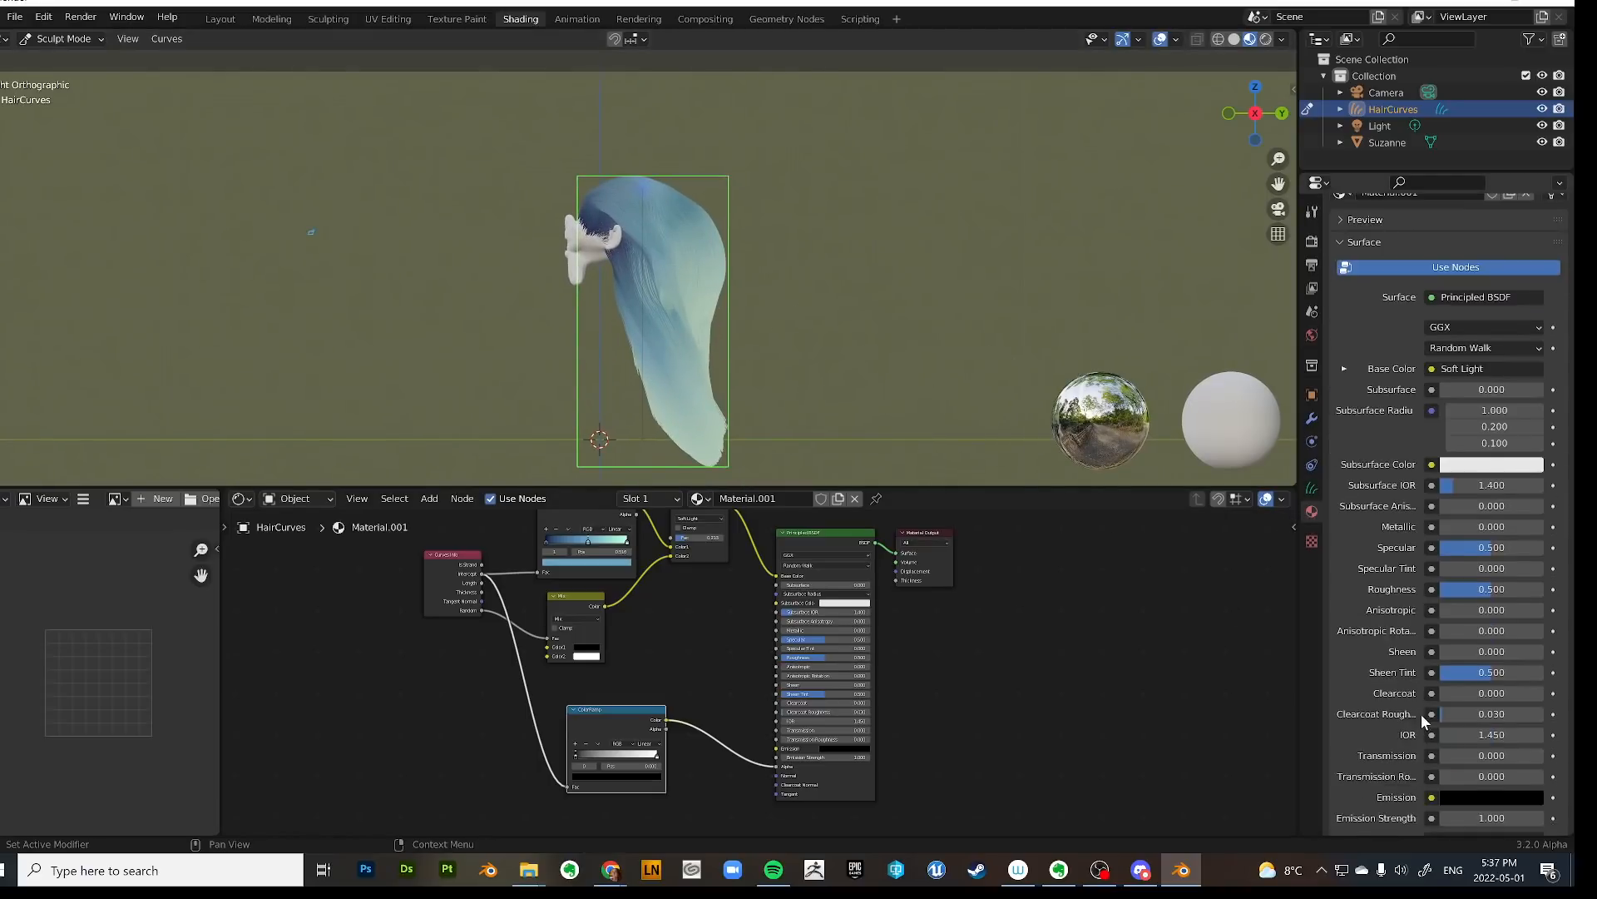
{"action": "scroll", "coordinate": [1421, 714], "scroll_direction": "down", "scroll_amount": 9}
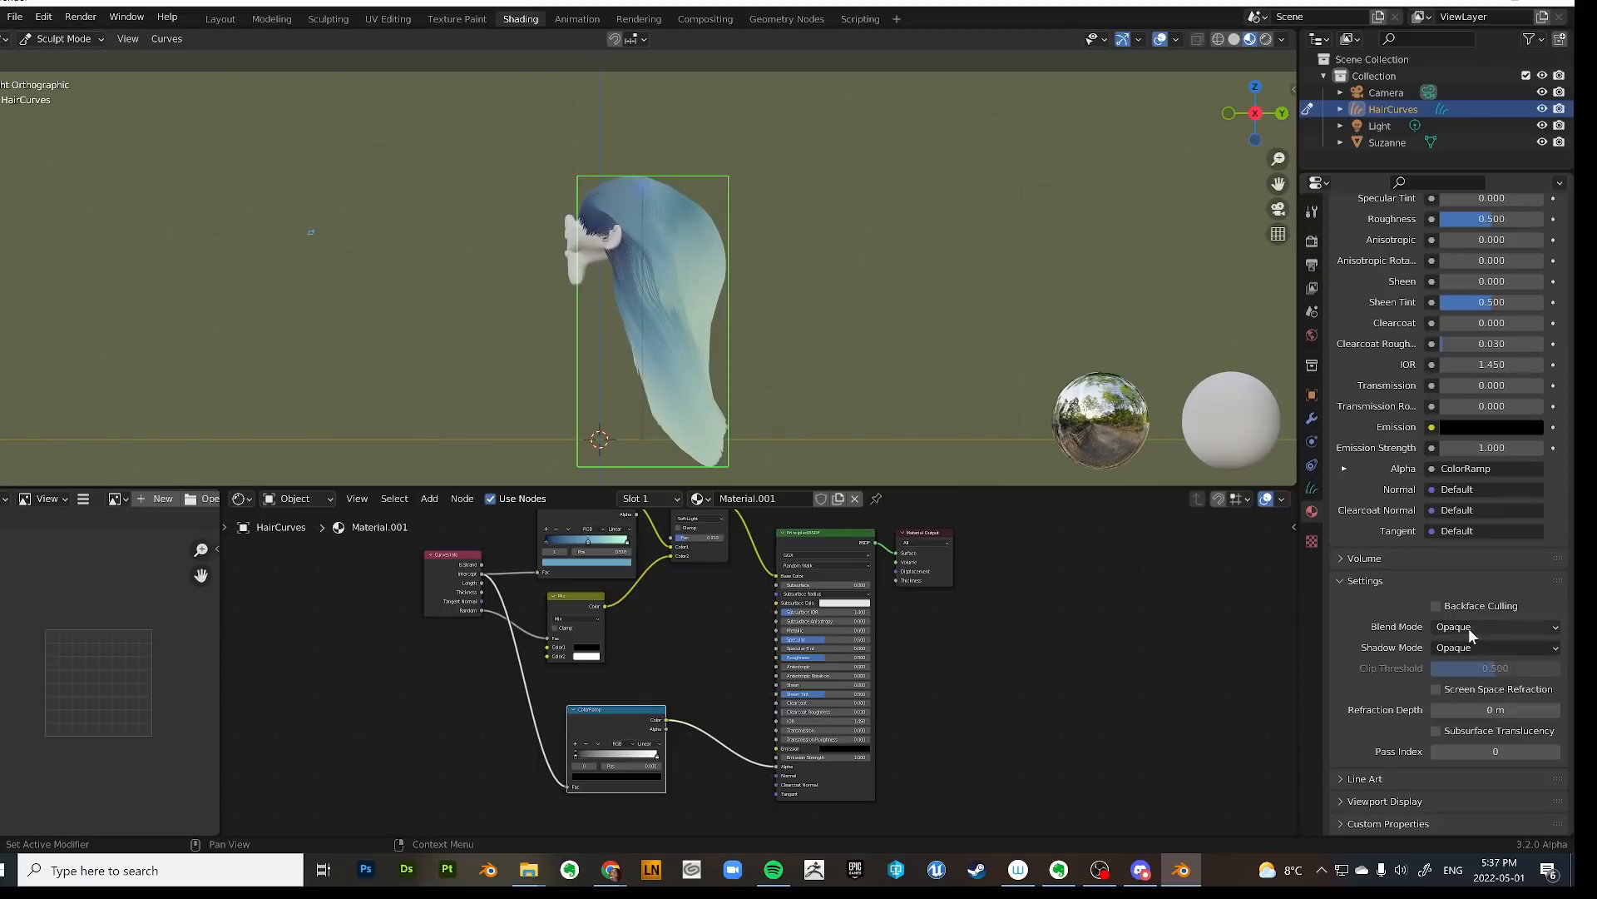
{"action": "left_click", "coordinate": [1470, 628]}
{"action": "left_click", "coordinate": [1478, 684]}
{"action": "left_click", "coordinate": [1467, 646]}
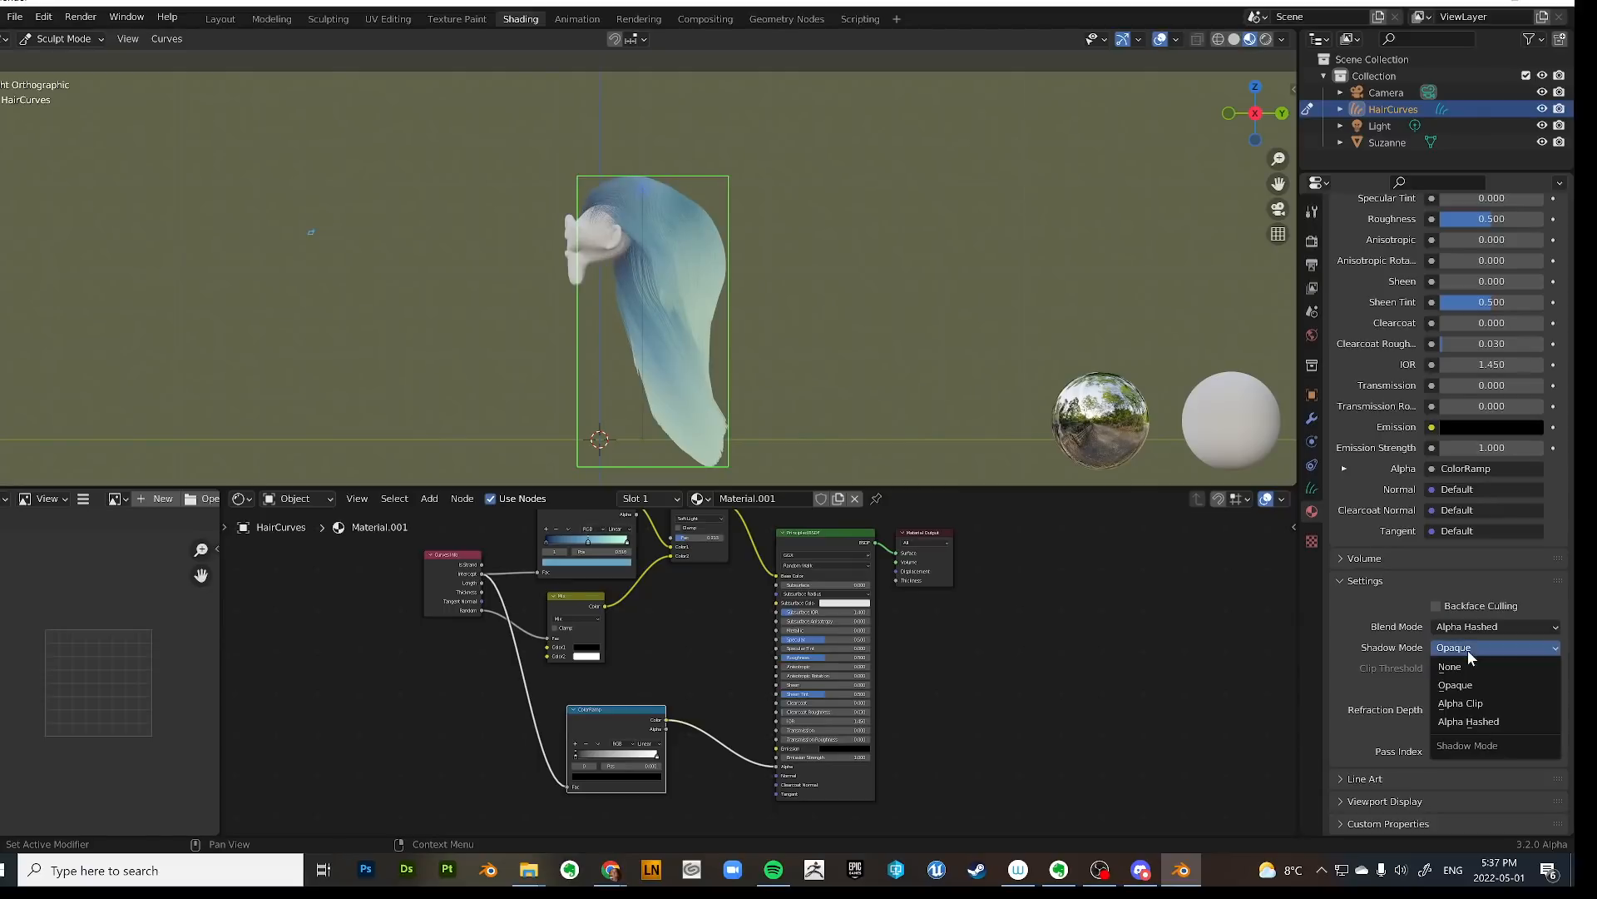
{"action": "left_click", "coordinate": [1474, 721]}
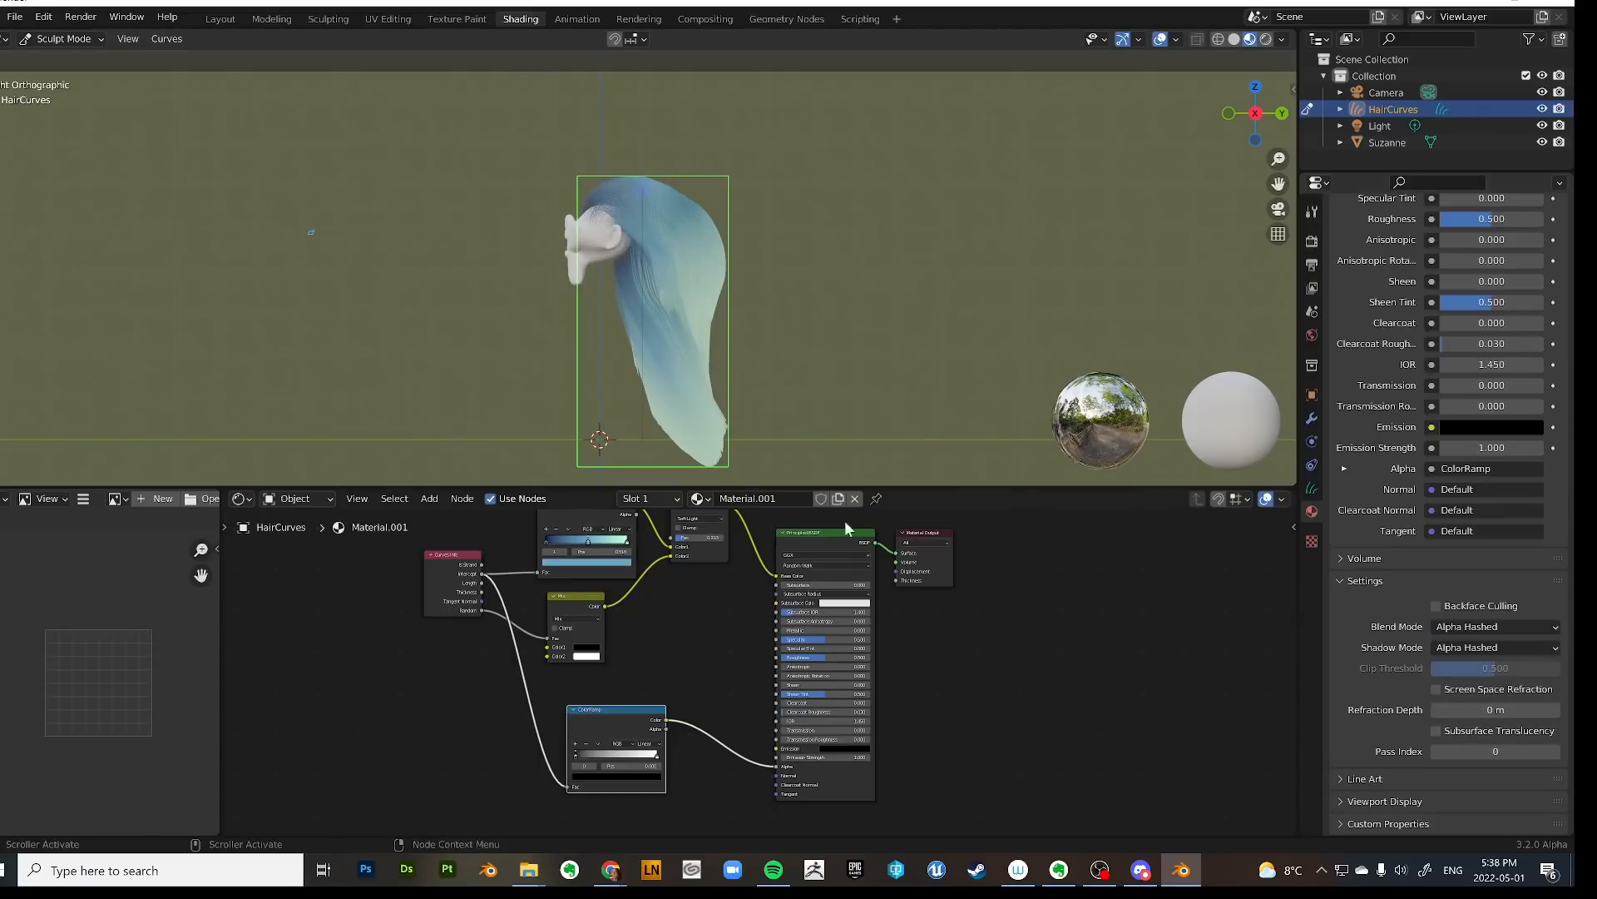
Slide the alpha ColorRamp's white stop beside its black start, to about 0.032, and add another stop at position 1.000.
{"action": "scroll", "coordinate": [605, 258], "scroll_direction": "up", "scroll_amount": 8}
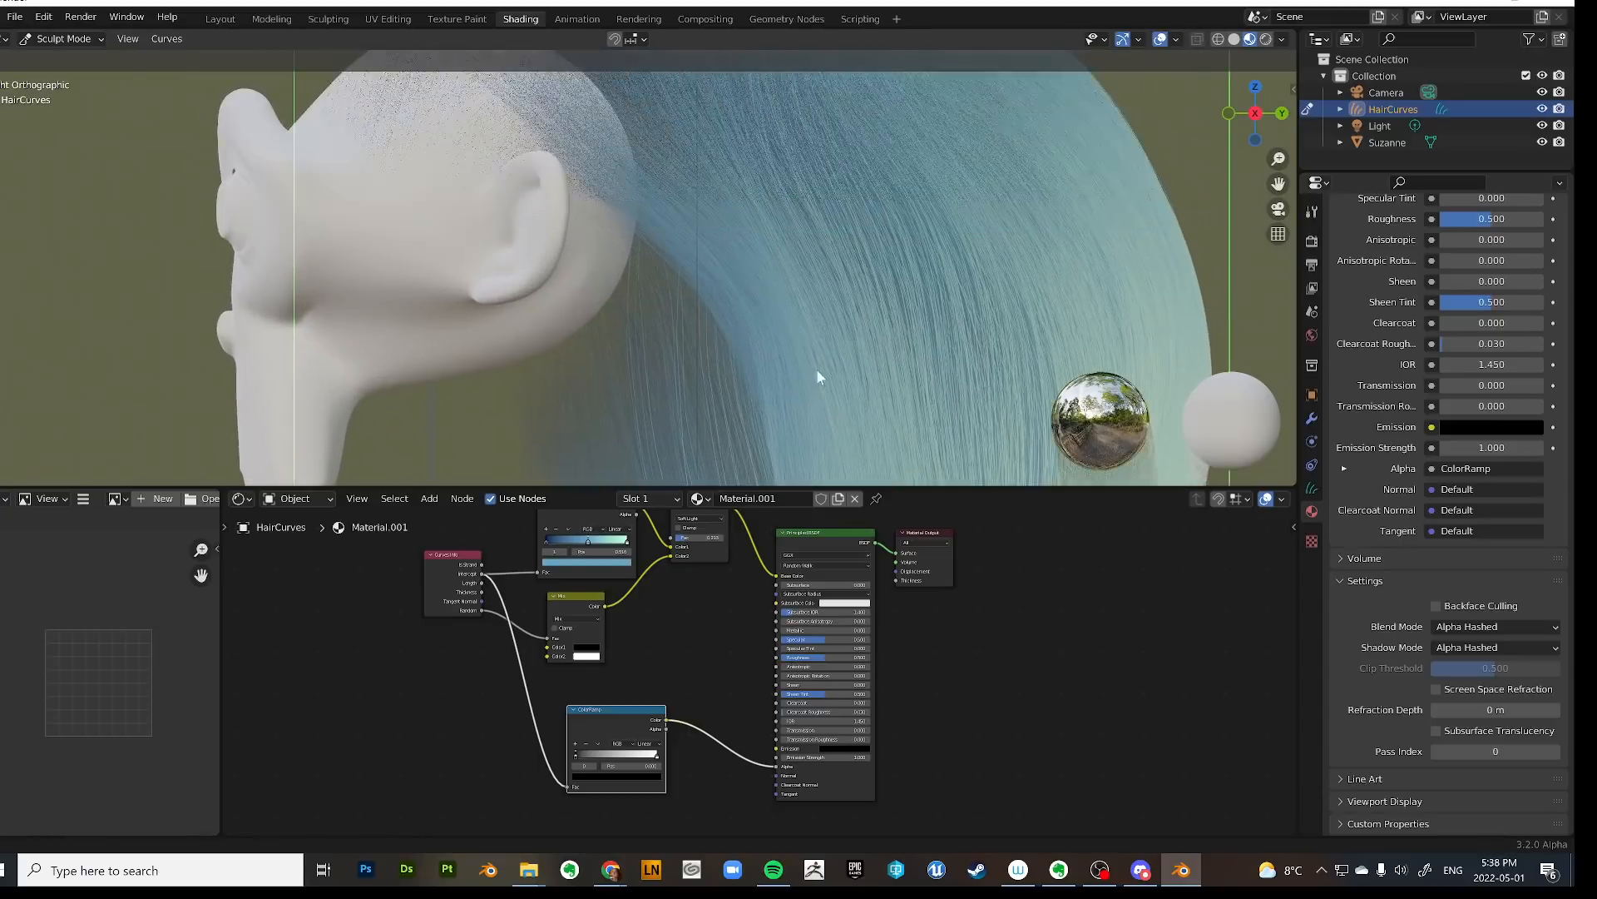
{"action": "scroll", "coordinate": [818, 374], "scroll_direction": "down", "scroll_amount": 2}
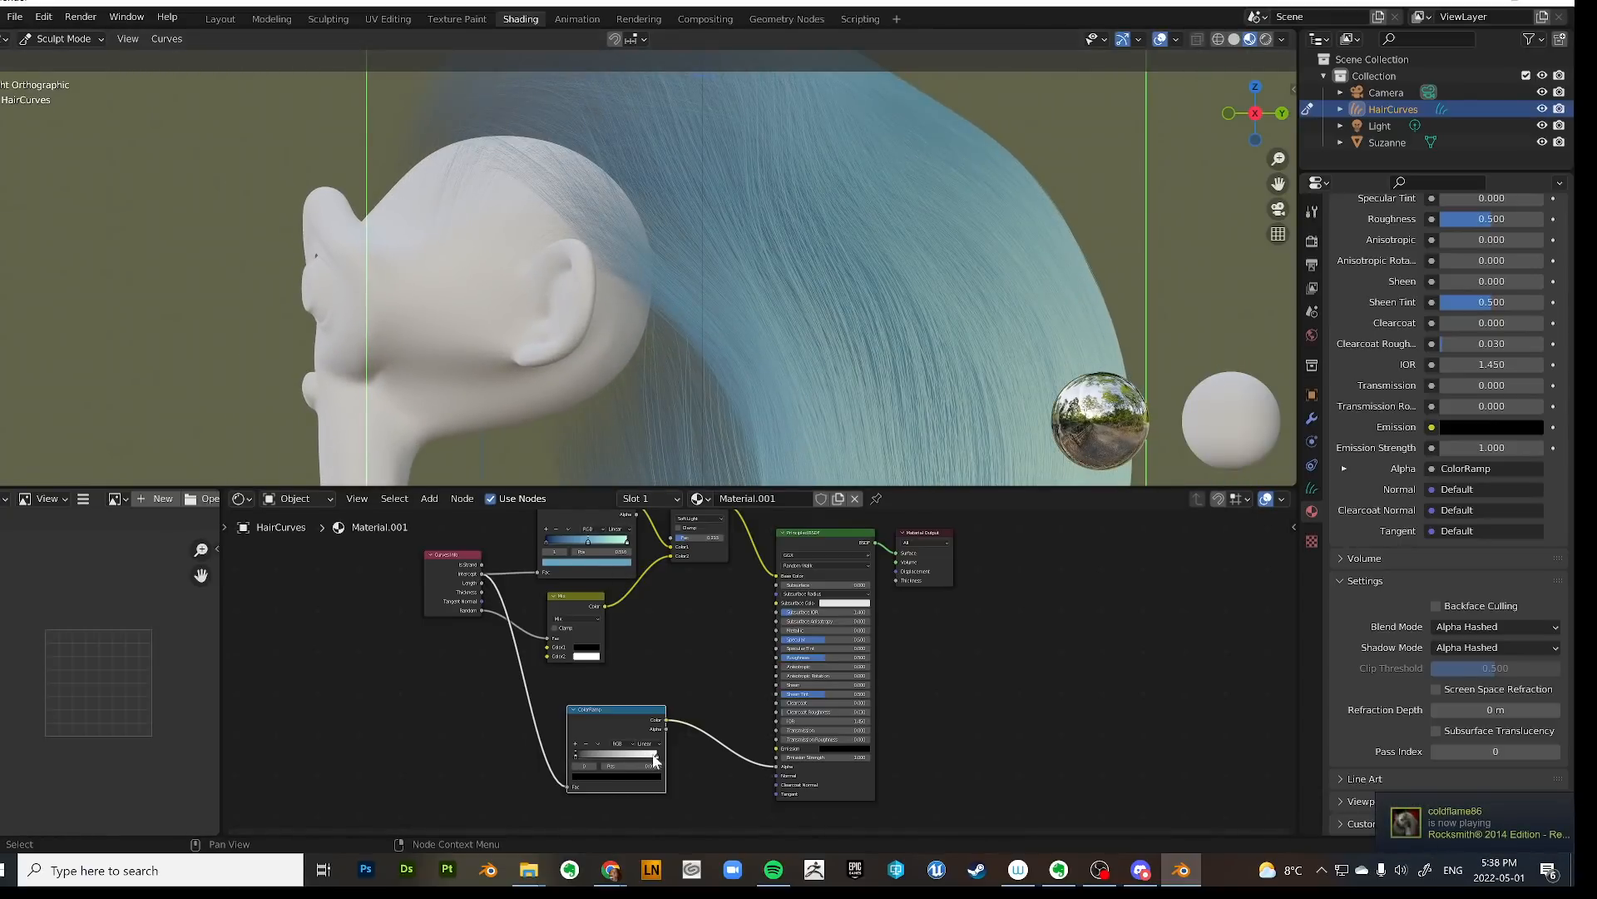
{"action": "left_click_drag", "start_coordinate": [656, 760], "coordinate": [577, 757]}
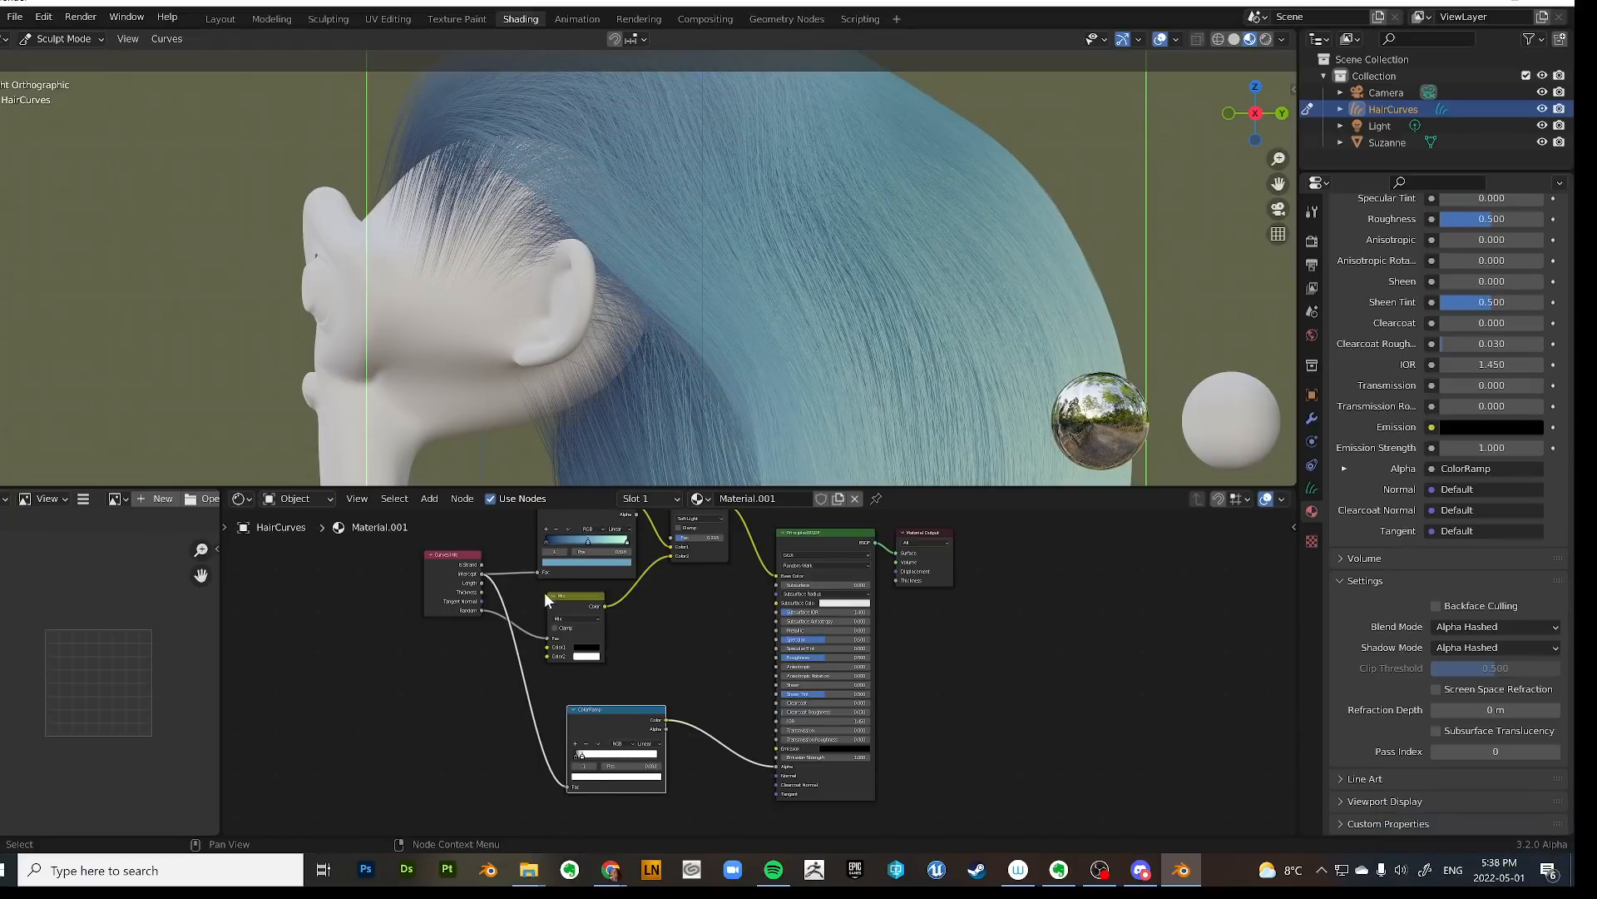
{"action": "scroll", "coordinate": [541, 774], "scroll_direction": "up", "scroll_amount": 2}
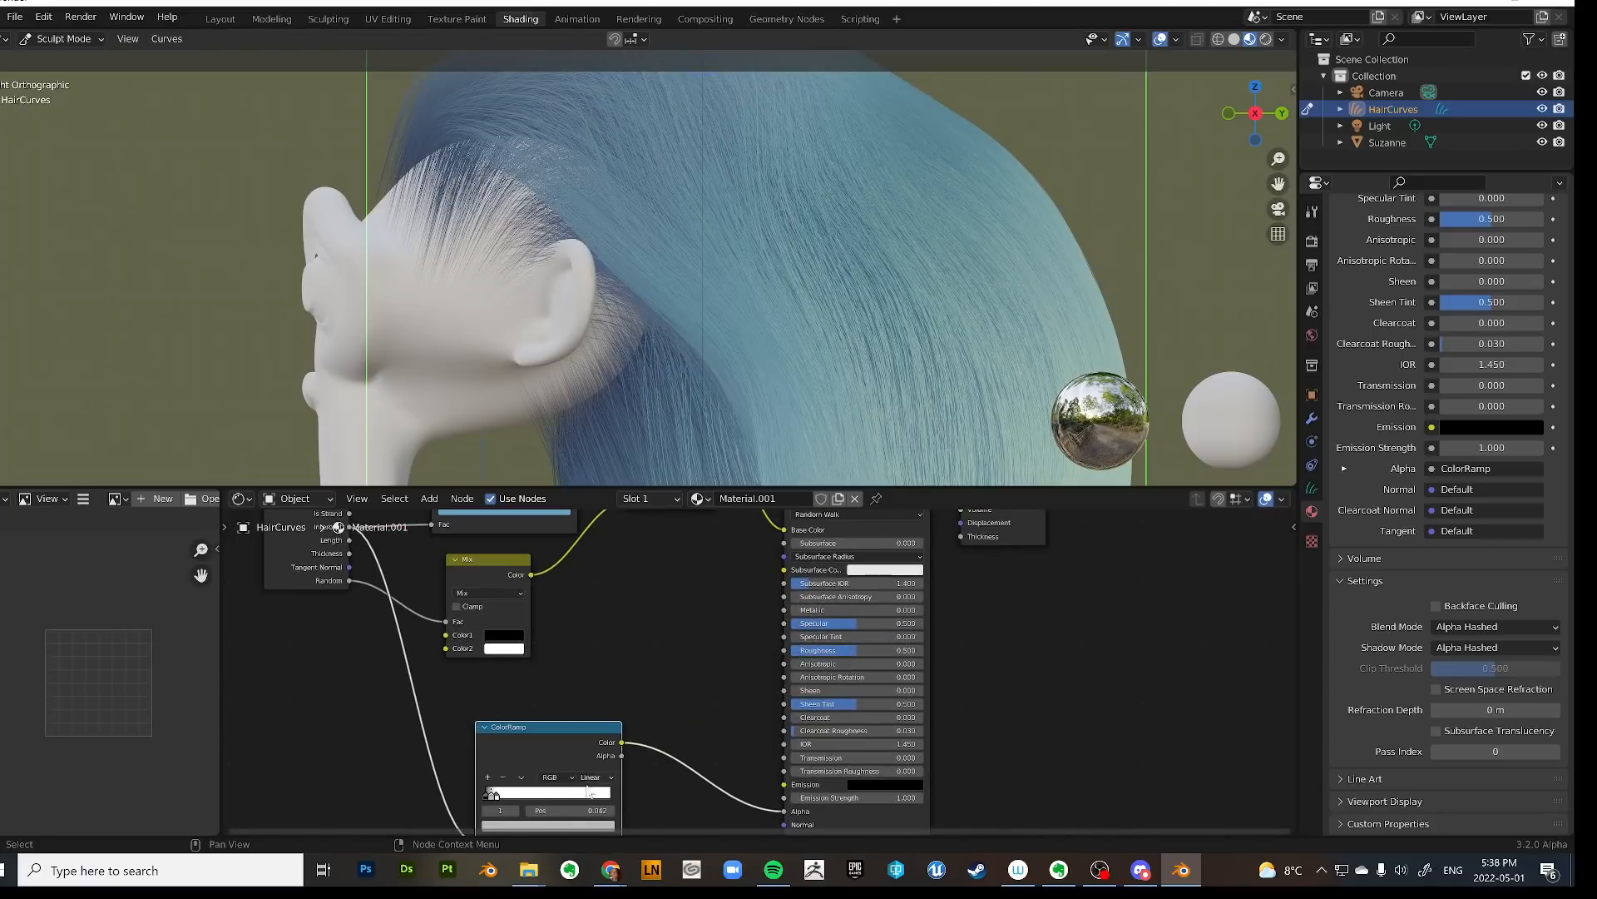
{"action": "mouse_move", "coordinate": [492, 795]}
{"action": "left_mouse_down"}
{"action": "mouse_move", "coordinate": [513, 795]}
{"action": "mouse_move", "coordinate": [495, 799]}
{"action": "left_mouse_up"}
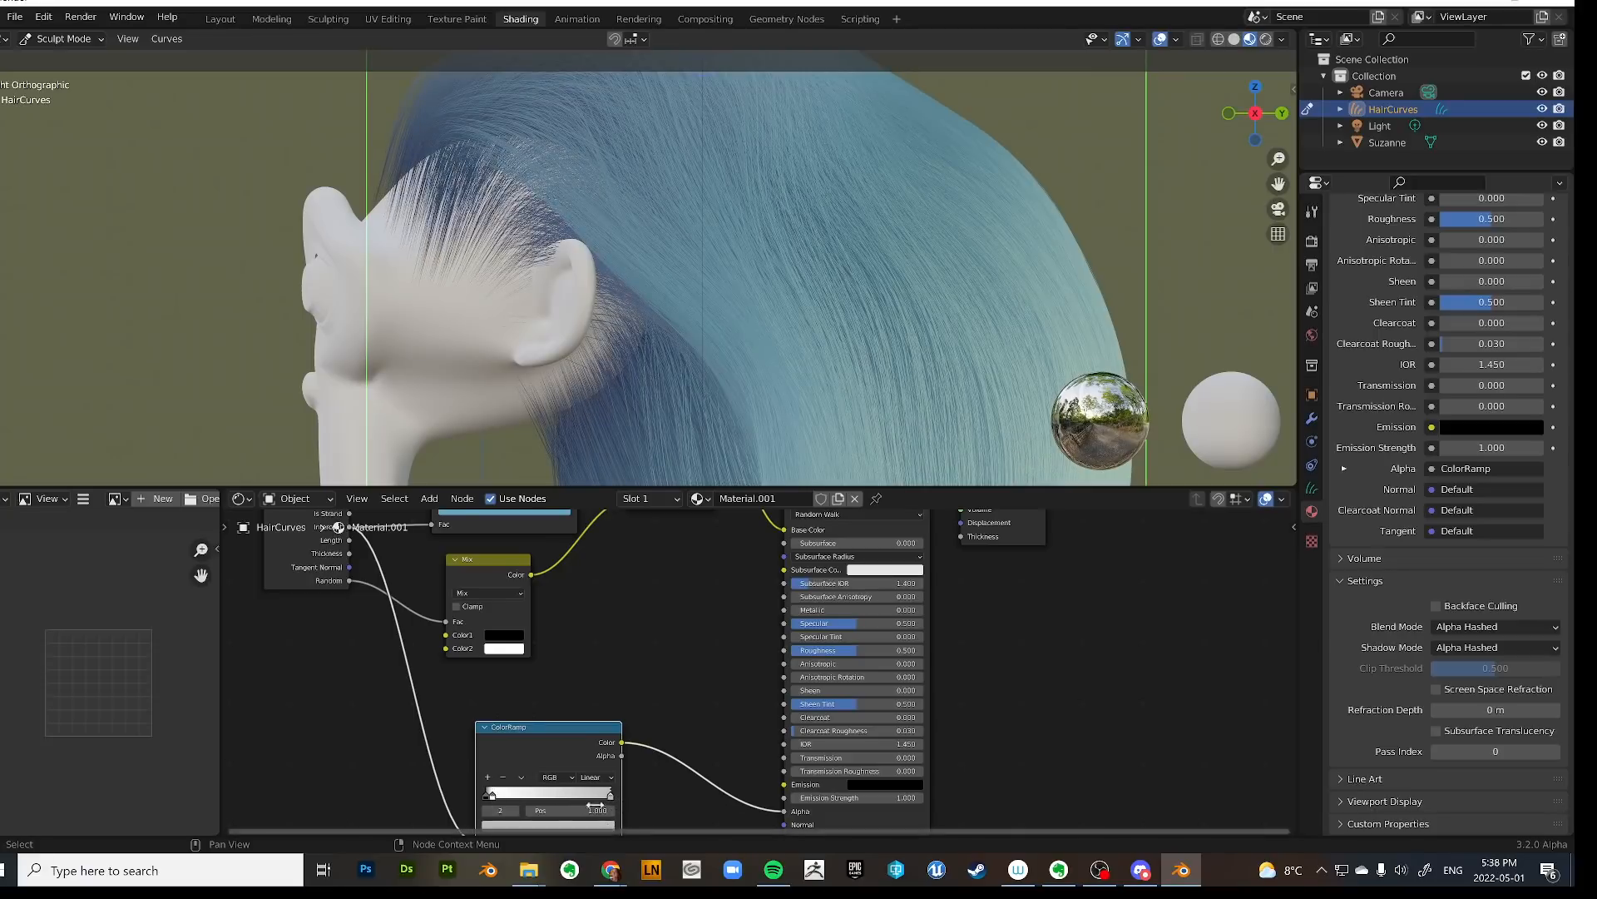
Colour the alpha ColorRamp's end stop black so the strand tips fade out.
{"action": "middle_click_drag", "start_coordinate": [632, 742], "coordinate": [656, 671]}
{"action": "left_click", "coordinate": [603, 756]}
{"action": "left_click_drag", "start_coordinate": [611, 633], "coordinate": [611, 670]}
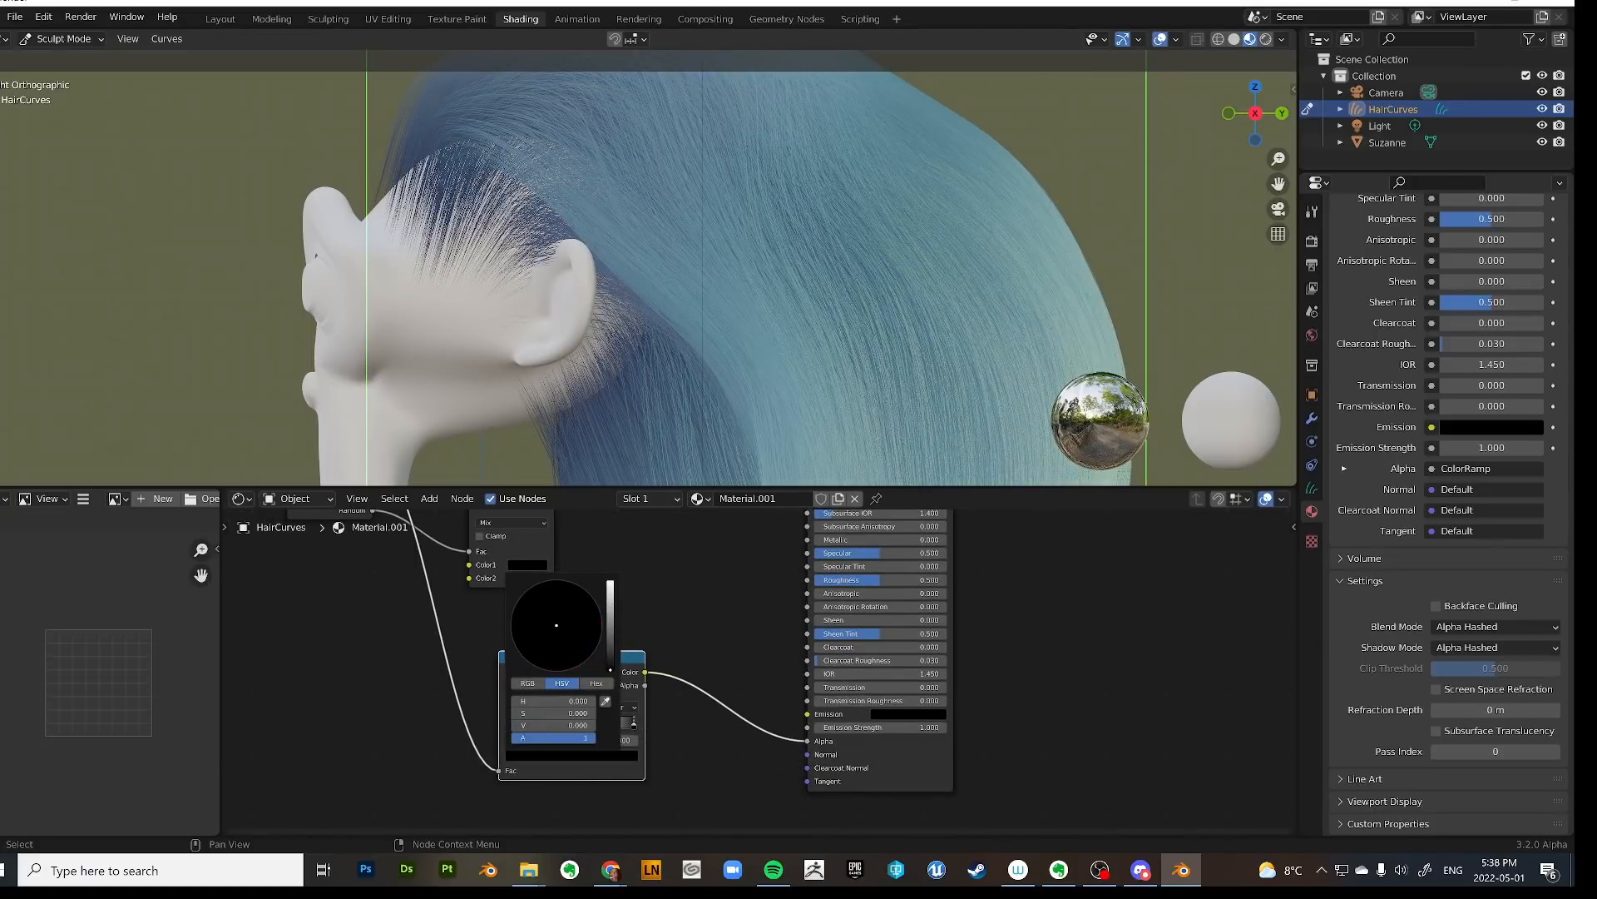
Try moving the alpha ColorRamp's black end stop inward, and return it to position 1.000.
{"action": "scroll", "coordinate": [827, 411], "scroll_direction": "down", "scroll_amount": 5}
{"action": "scroll", "coordinate": [724, 349], "scroll_direction": "up", "scroll_amount": 10}
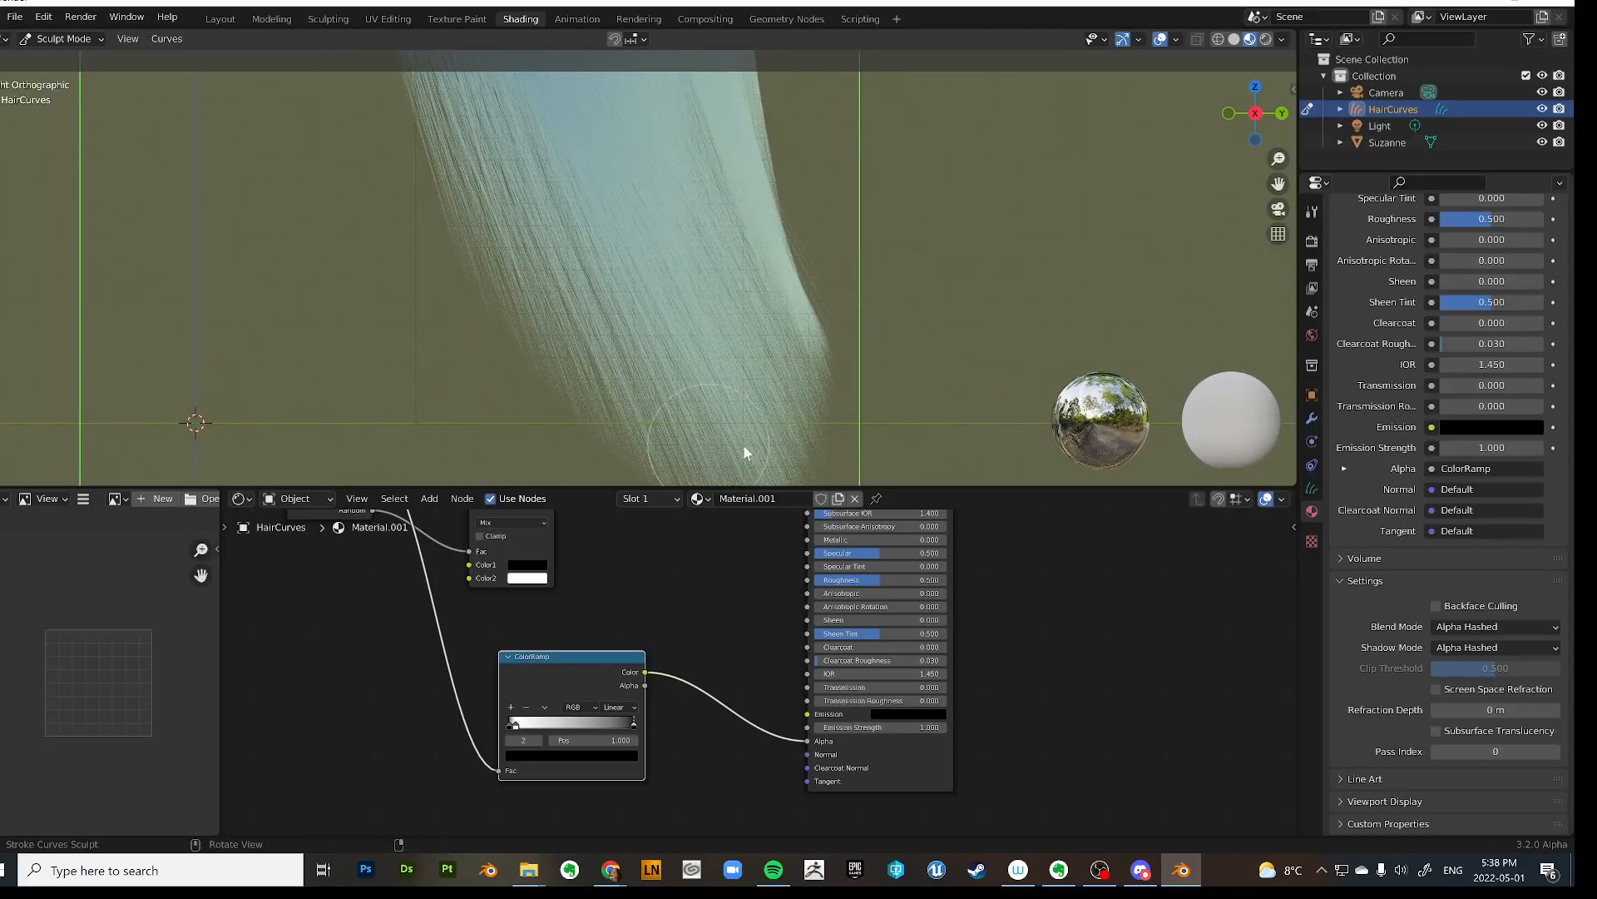
{"action": "left_click_drag", "start_coordinate": [632, 725], "coordinate": [628, 726]}
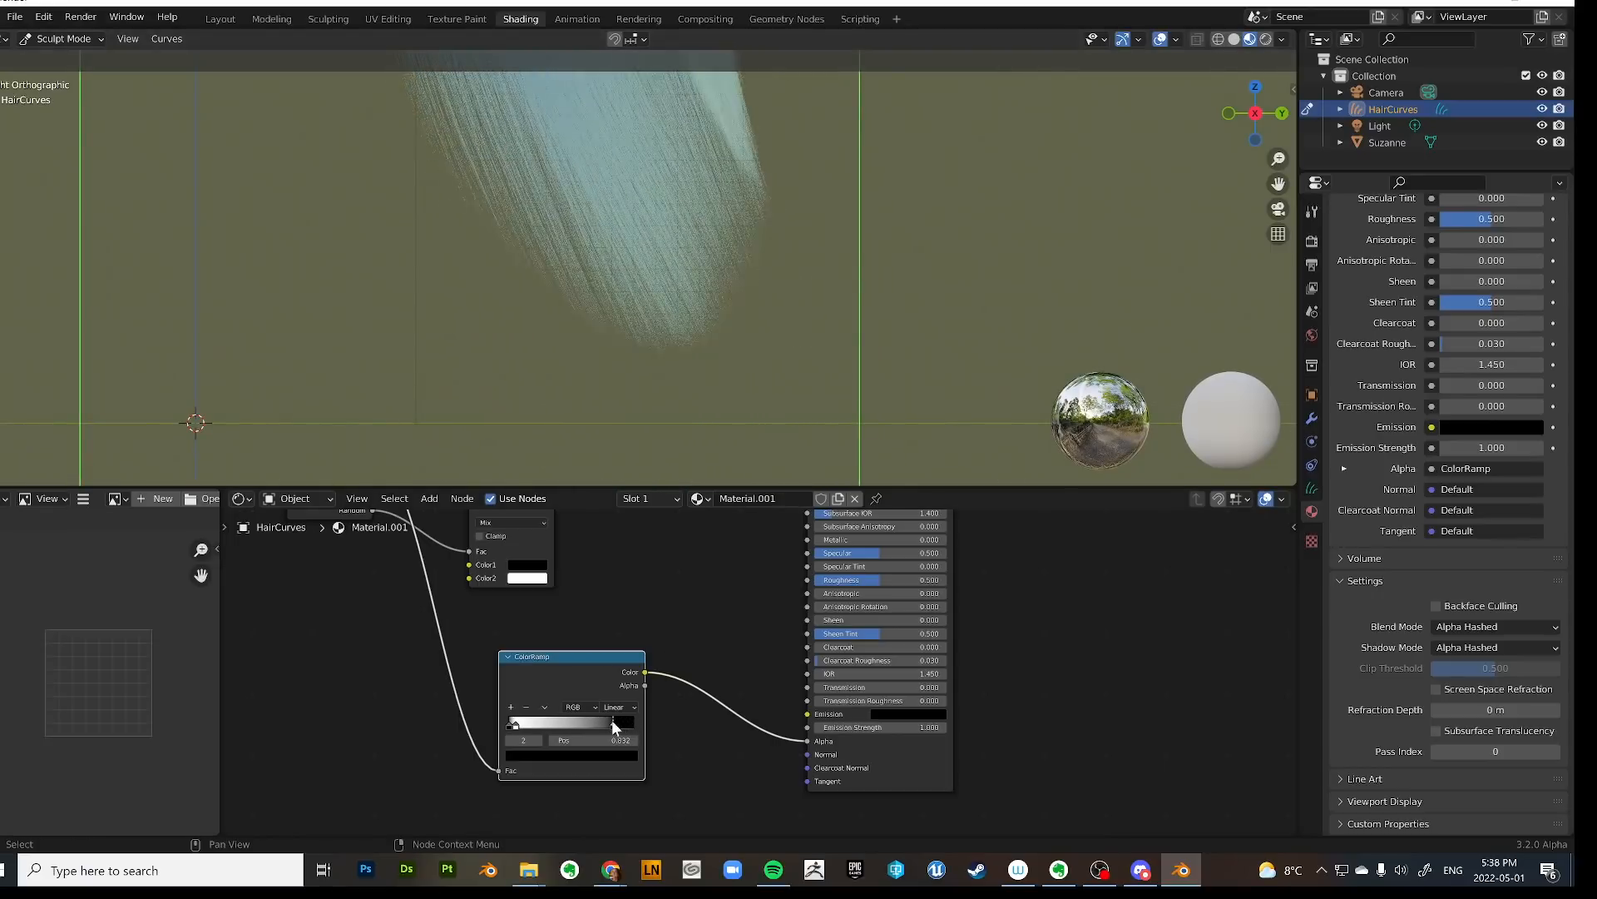
{"action": "middle_click_drag", "start_coordinate": [797, 356], "coordinate": [812, 306]}
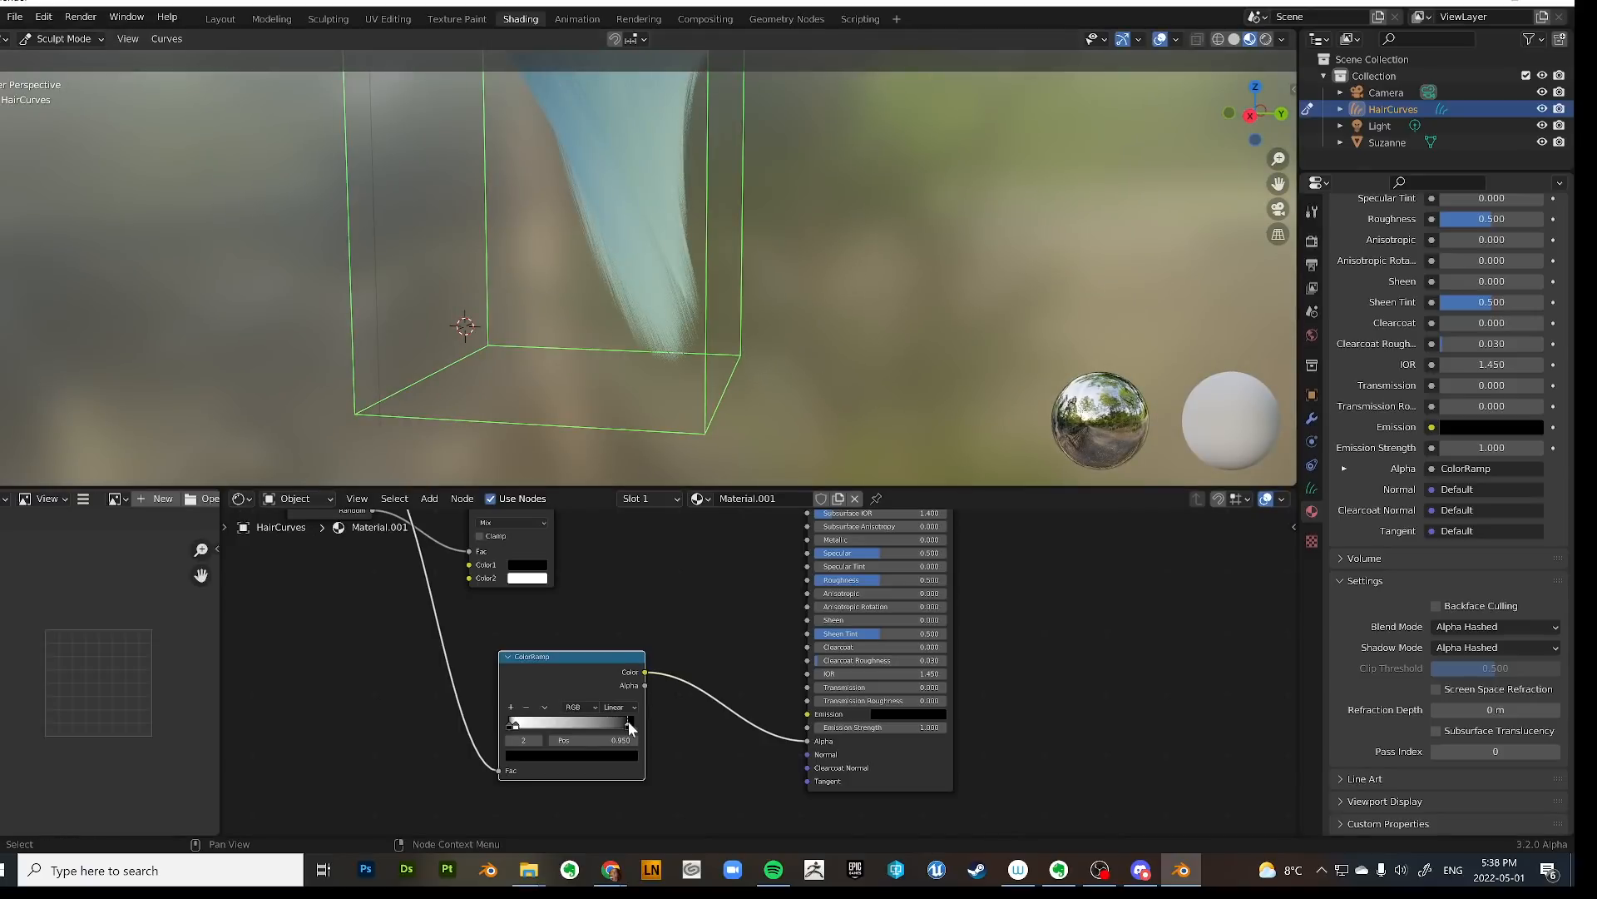
{"action": "mouse_move", "coordinate": [627, 720]}
{"action": "left_mouse_down"}
{"action": "mouse_move", "coordinate": [609, 722]}
{"action": "mouse_move", "coordinate": [656, 728]}
{"action": "left_mouse_up"}
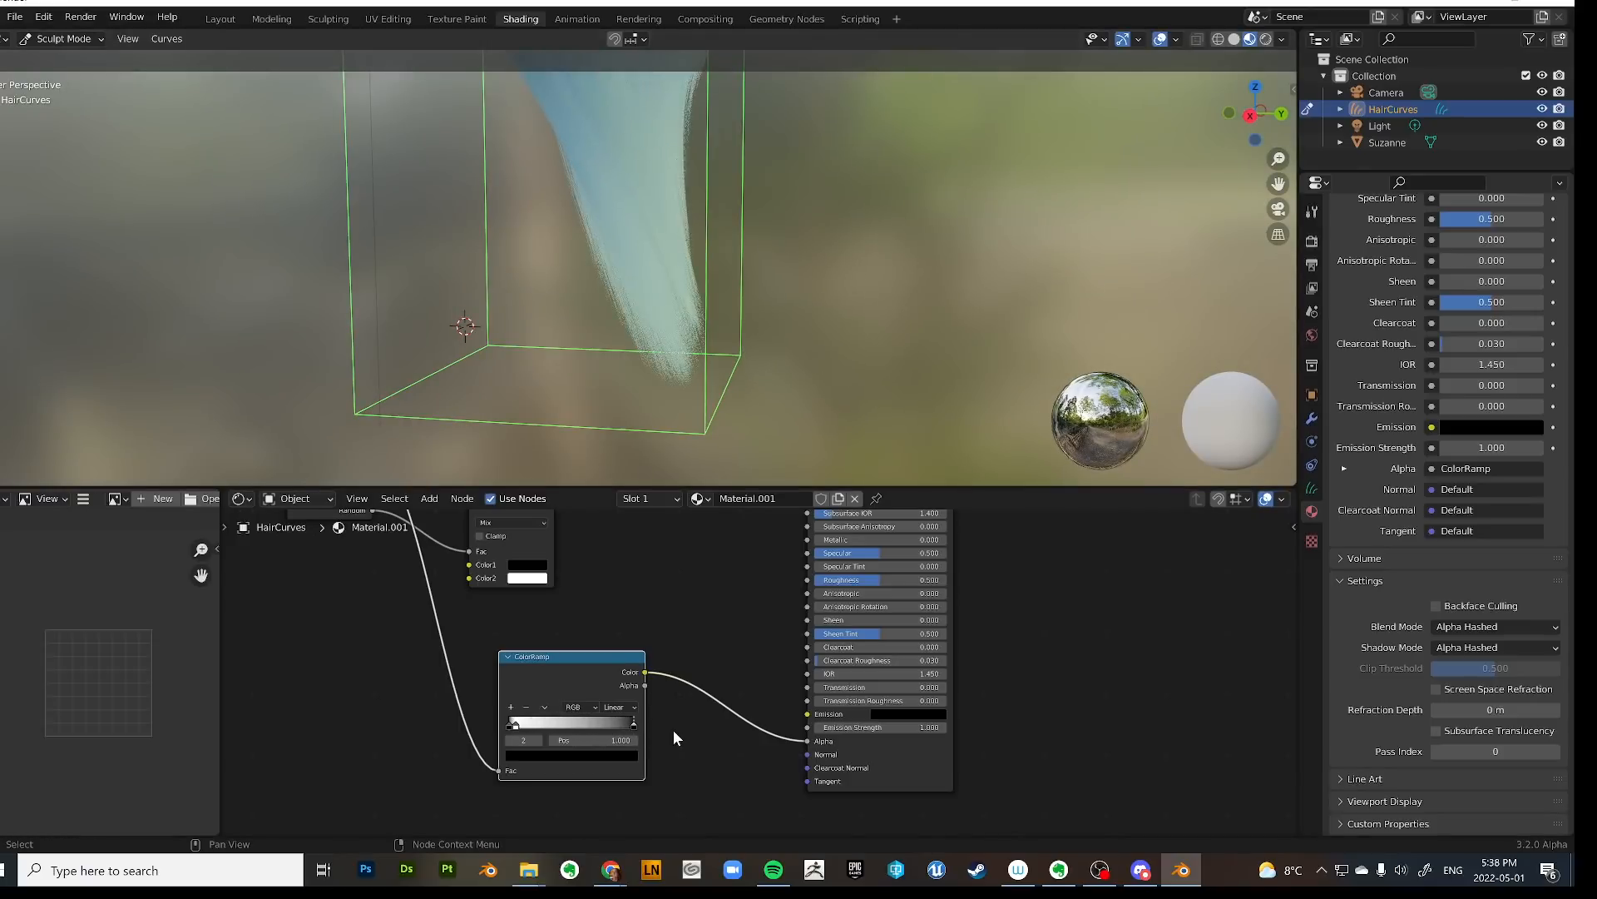
{"action": "middle_click_drag", "start_coordinate": [677, 372], "coordinate": [781, 377]}
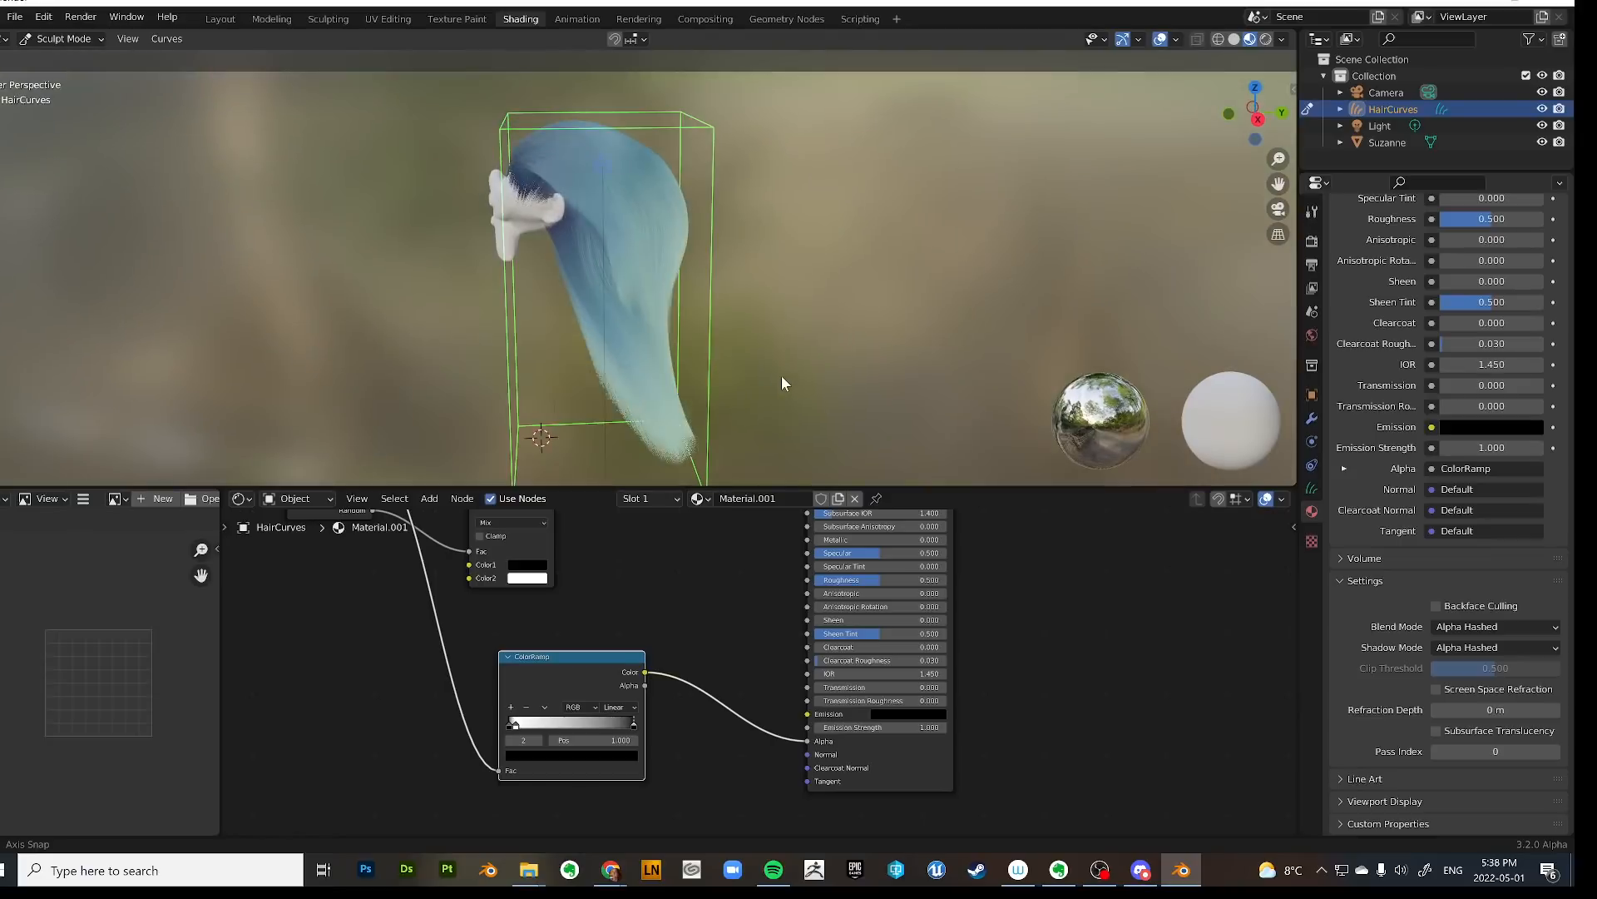
Move the alpha ColorRamp's white stop closer to the start, to position 0.011, to shorten the fade at the hair roots.
{"action": "left_click", "coordinate": [513, 724]}
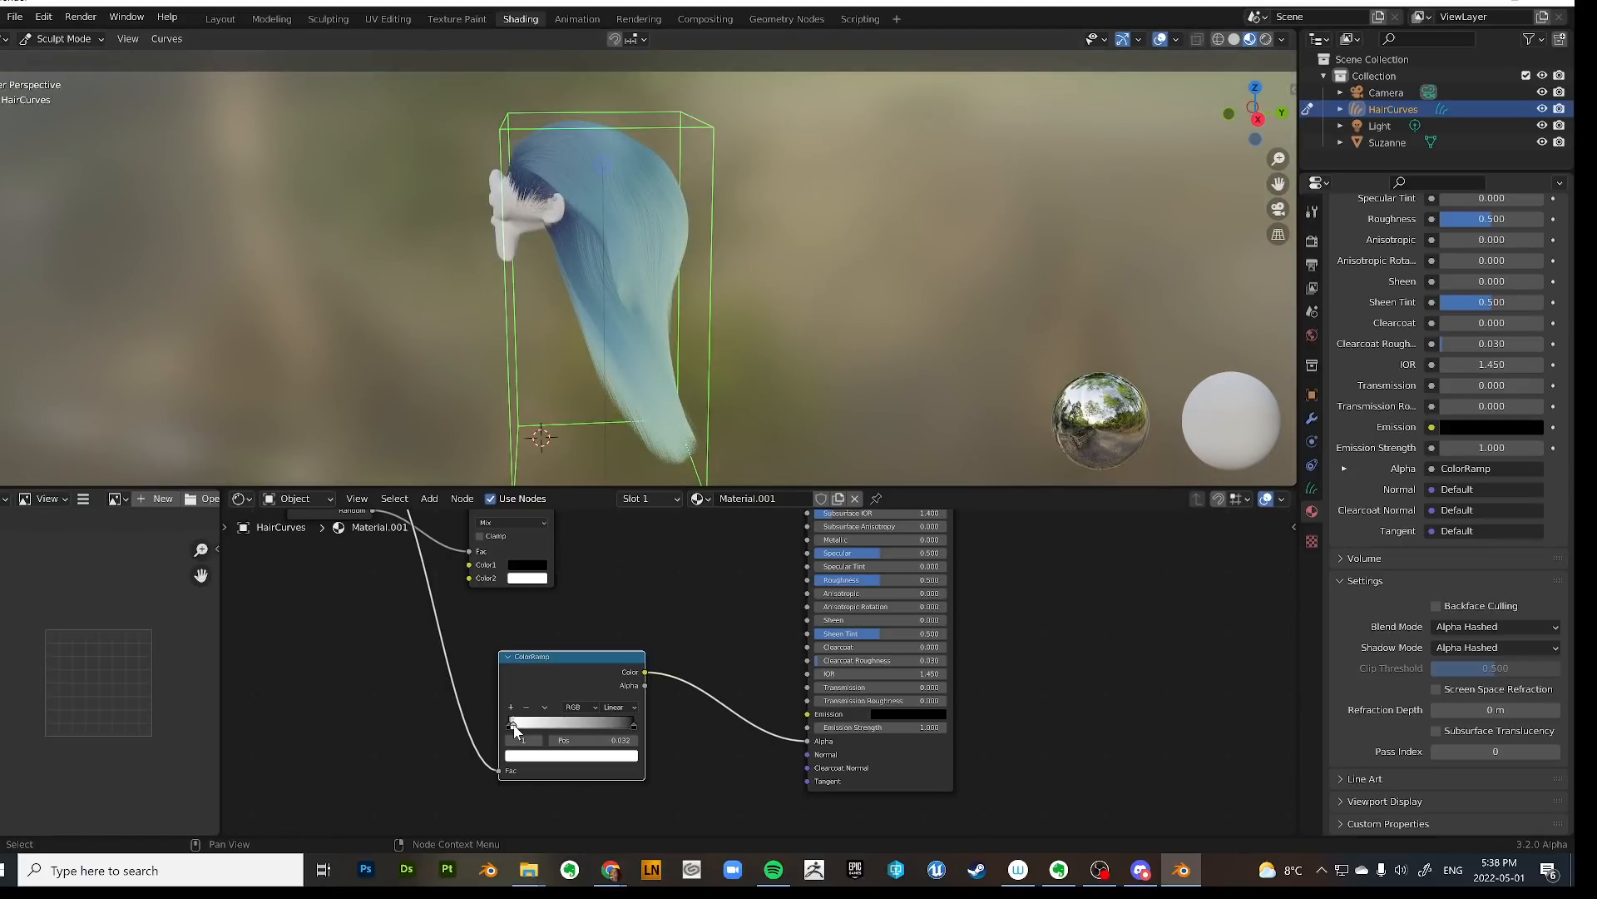
{"action": "left_click_drag", "start_coordinate": [513, 725], "coordinate": [512, 726]}
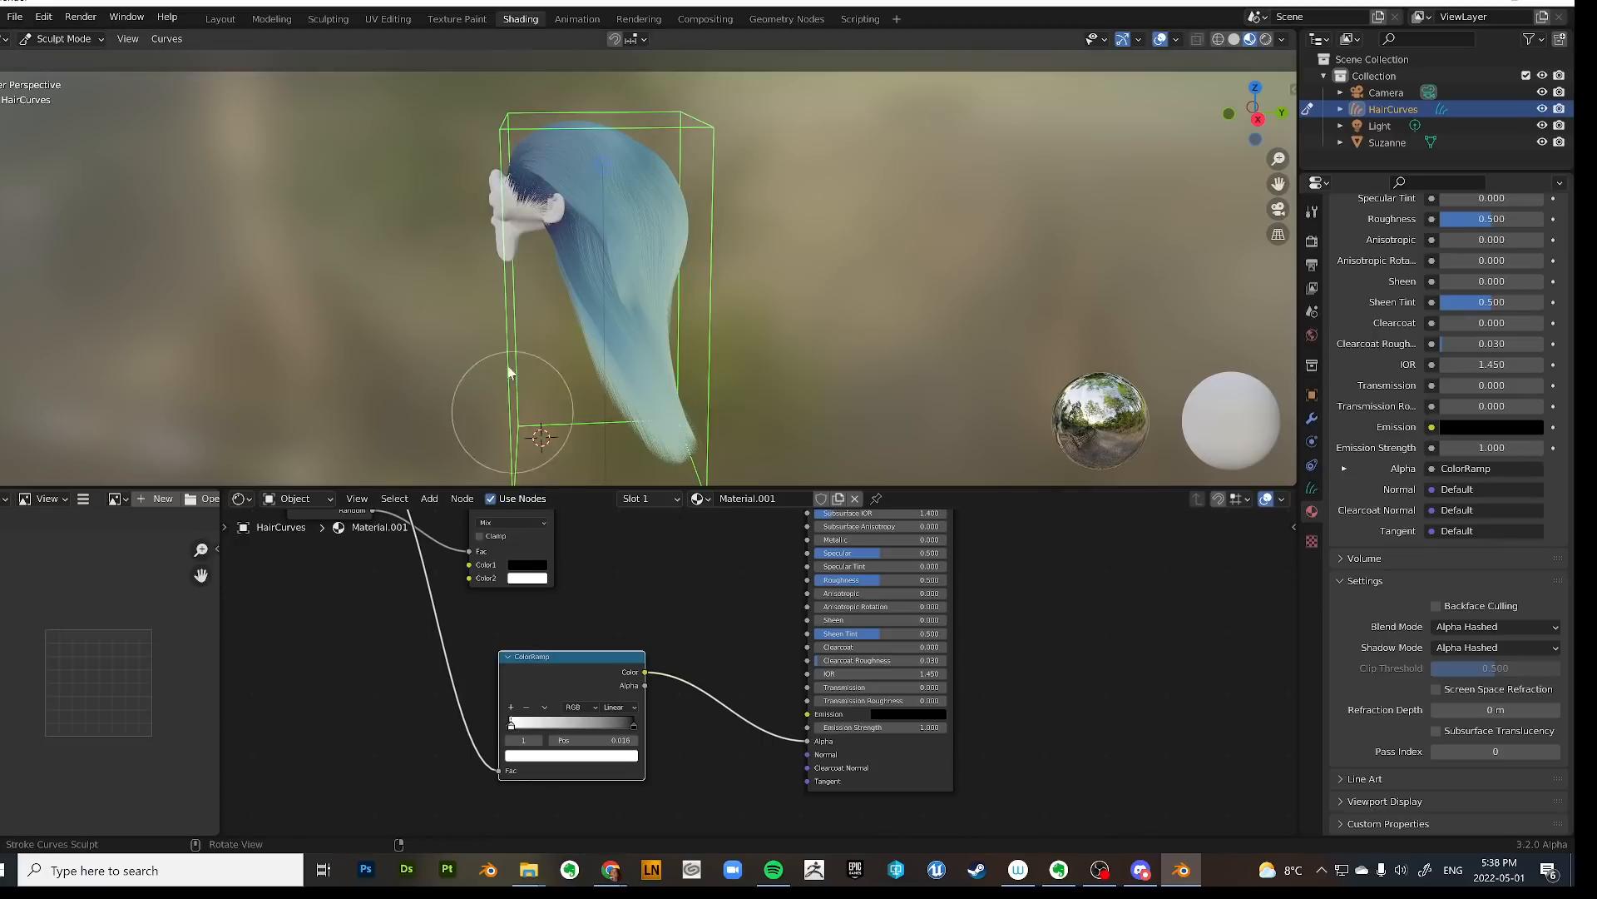
{"action": "middle_click_drag", "start_coordinate": [507, 363], "coordinate": [596, 258]}
{"action": "scroll", "coordinate": [597, 260], "scroll_direction": "up", "scroll_amount": 7}
{"action": "middle_click_drag", "start_coordinate": [628, 324], "coordinate": [657, 391]}
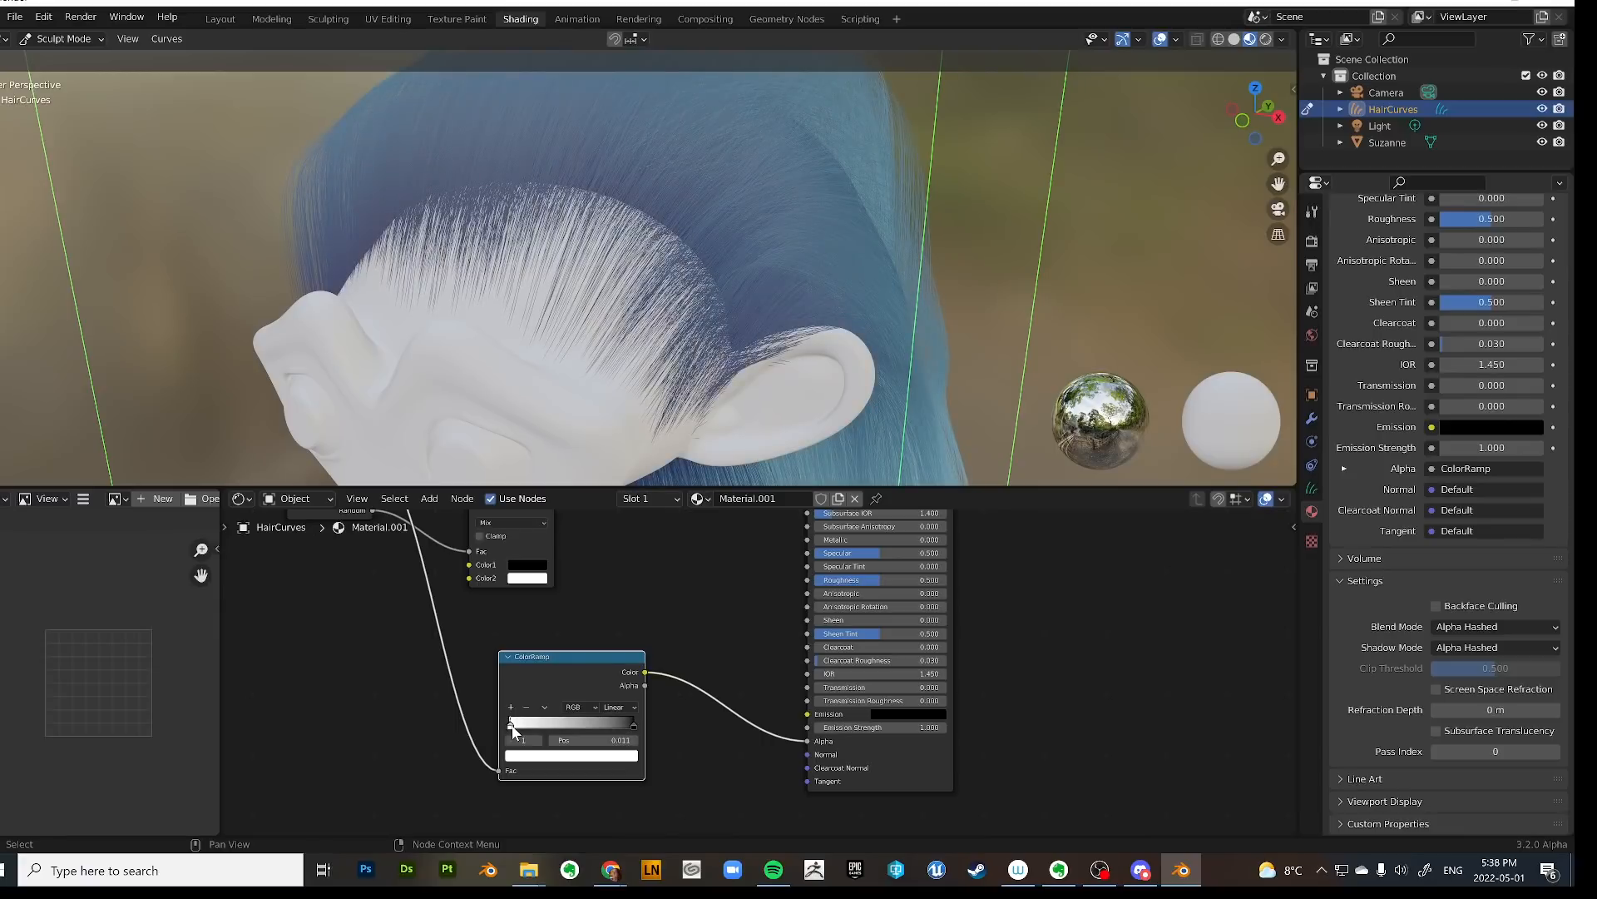
{"action": "scroll", "coordinate": [761, 408], "scroll_direction": "down", "scroll_amount": 6}
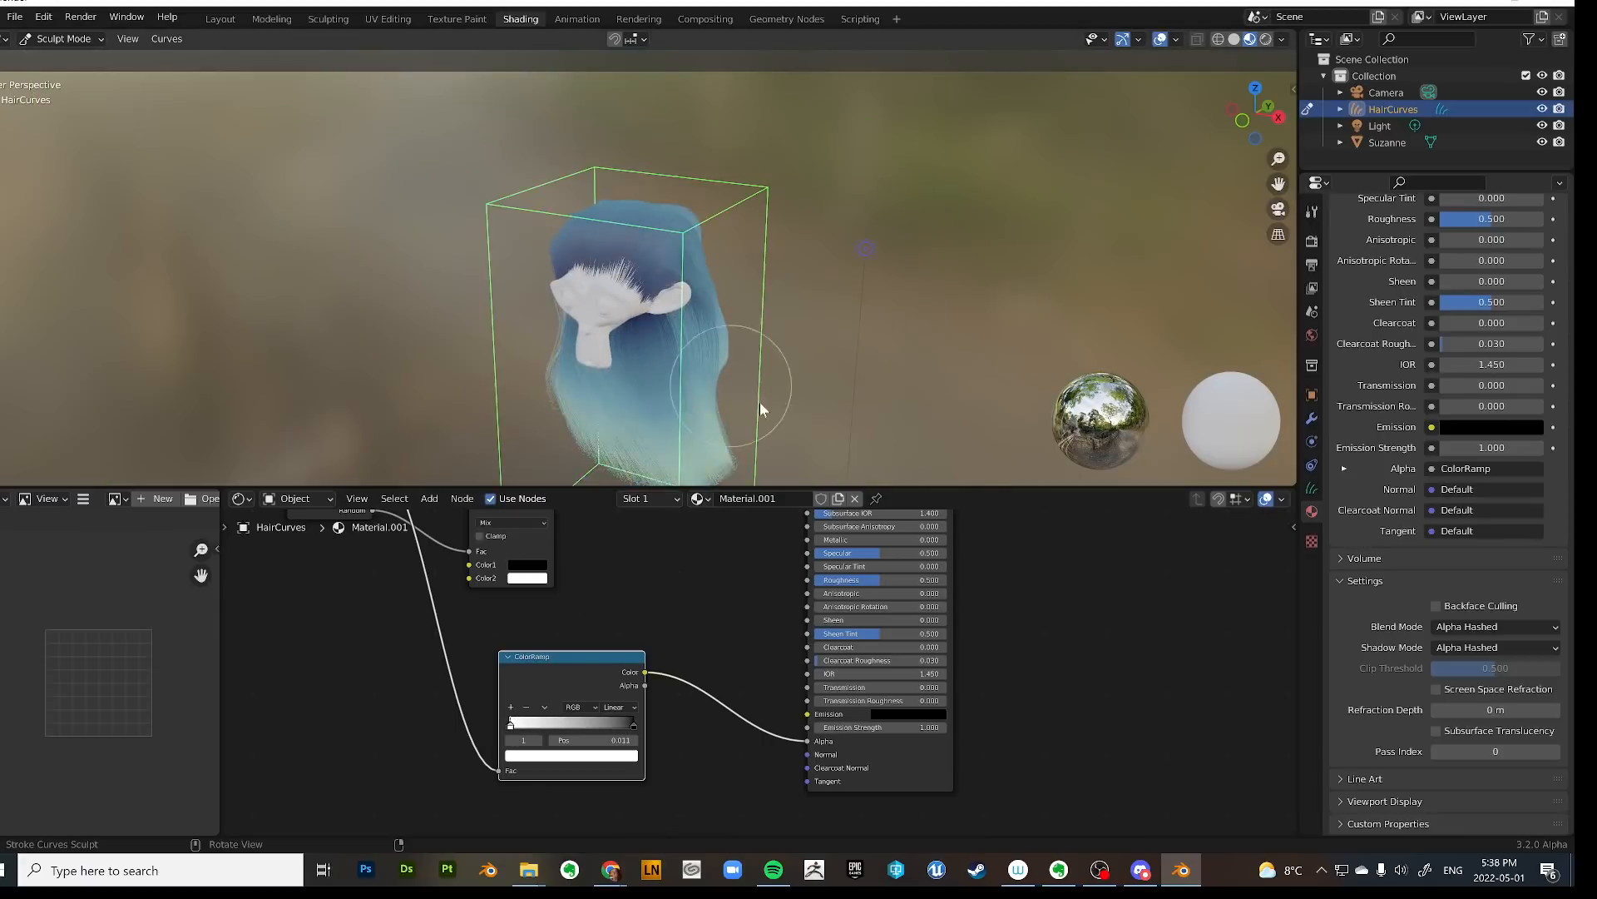
{"action": "middle_click_drag", "start_coordinate": [761, 402], "coordinate": [818, 299]}
{"action": "scroll", "coordinate": [716, 387], "scroll_direction": "down", "scroll_amount": 2}
{"action": "key", "text": "grave"}
{"action": "left_click", "coordinate": [541, 212]}
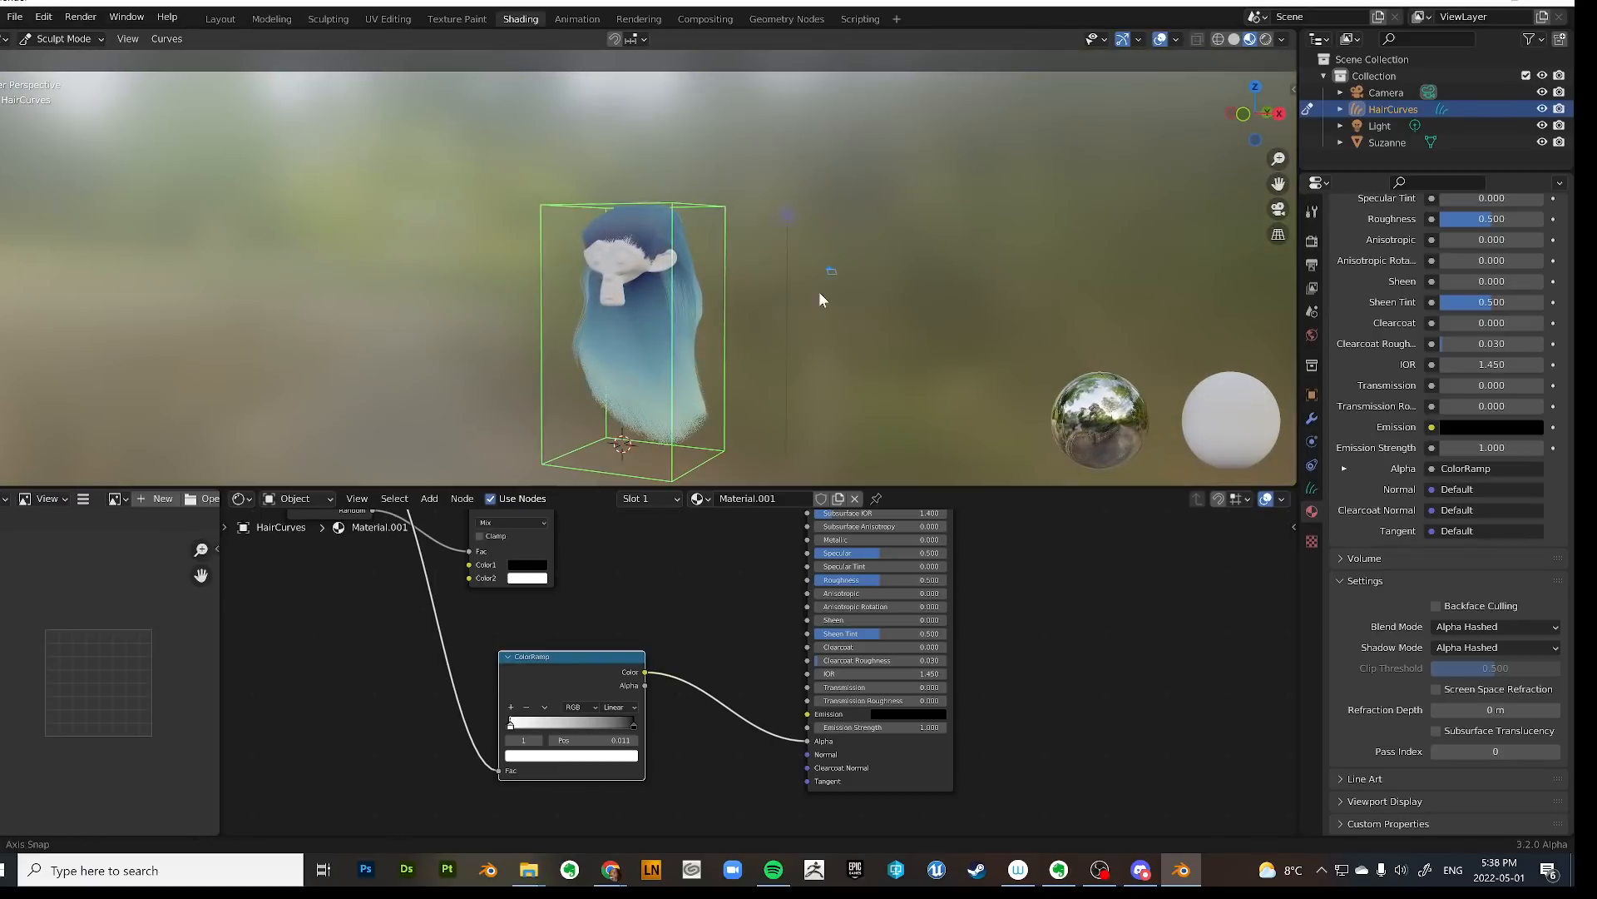
Switch to the Layout workspace and show the hair with rendered viewport shading.
{"action": "middle_click_drag", "start_coordinate": [1066, 588], "coordinate": [1045, 642]}
{"action": "left_click_drag", "start_coordinate": [570, 733], "coordinate": [522, 749]}
{"action": "scroll", "coordinate": [649, 691], "scroll_direction": "down", "scroll_amount": 3}
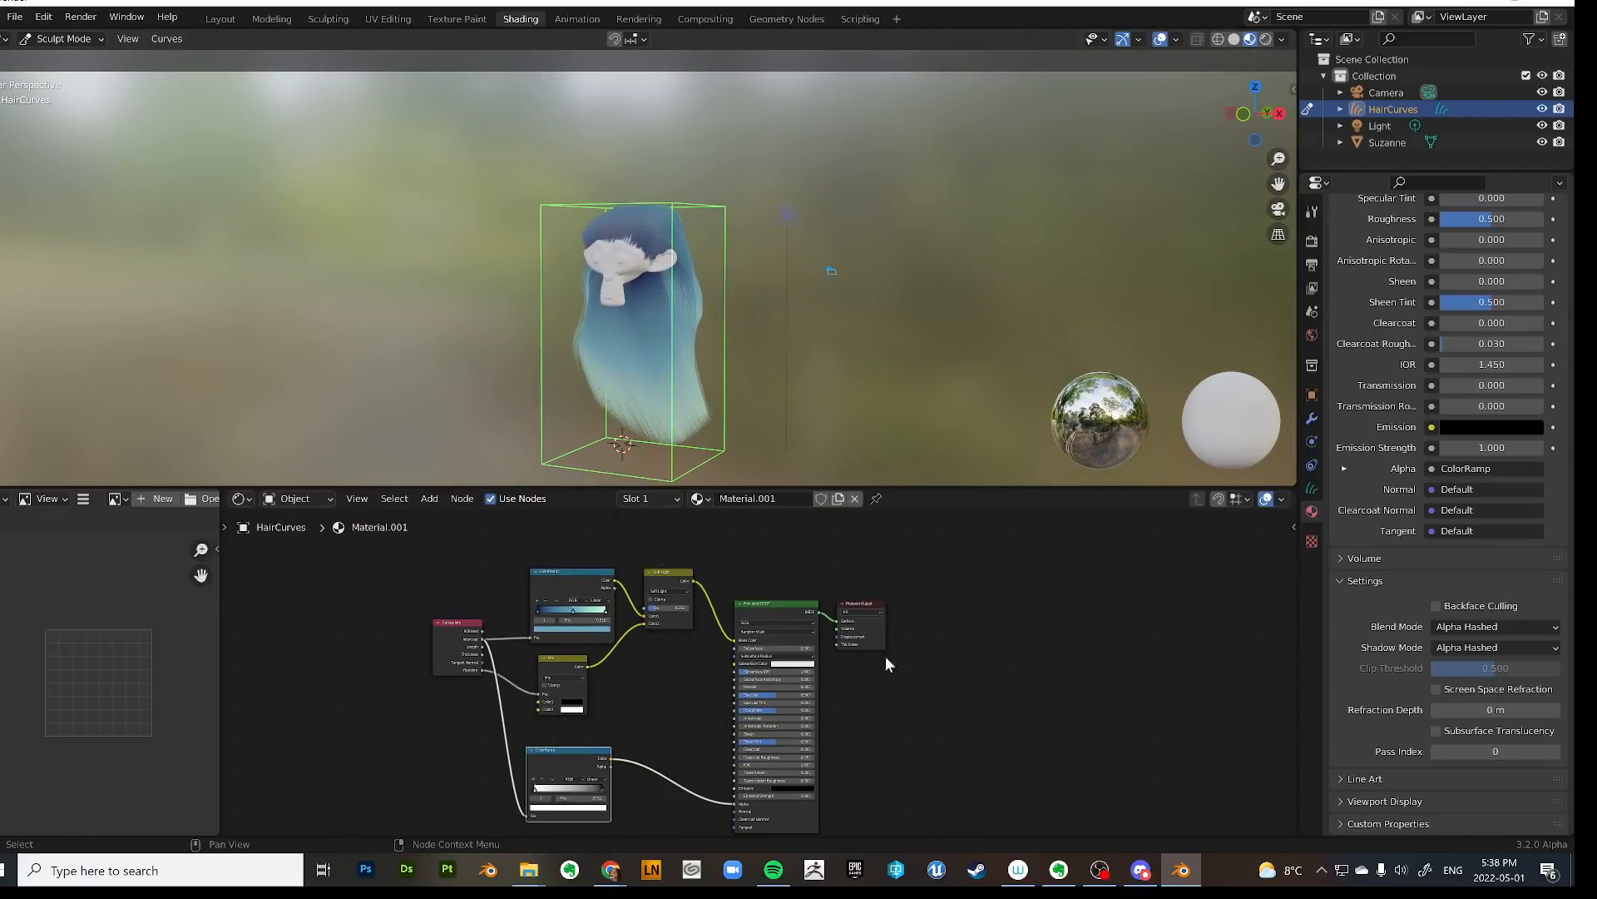
{"action": "middle_click_drag", "start_coordinate": [940, 349], "coordinate": [1230, 92]}
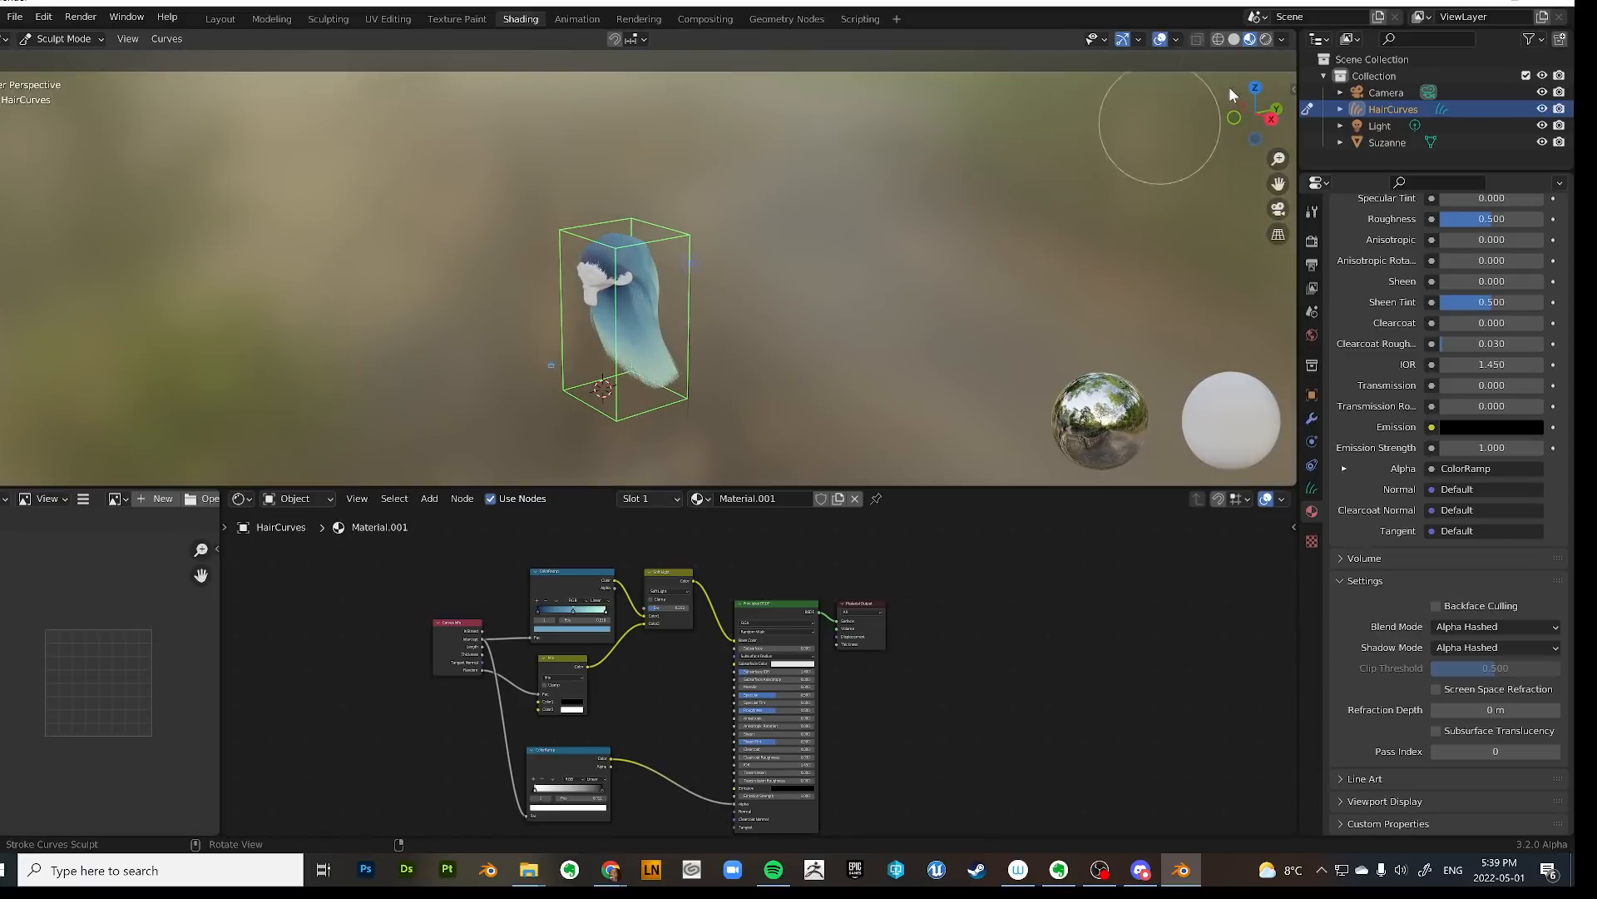
{"action": "left_click", "coordinate": [1266, 40]}
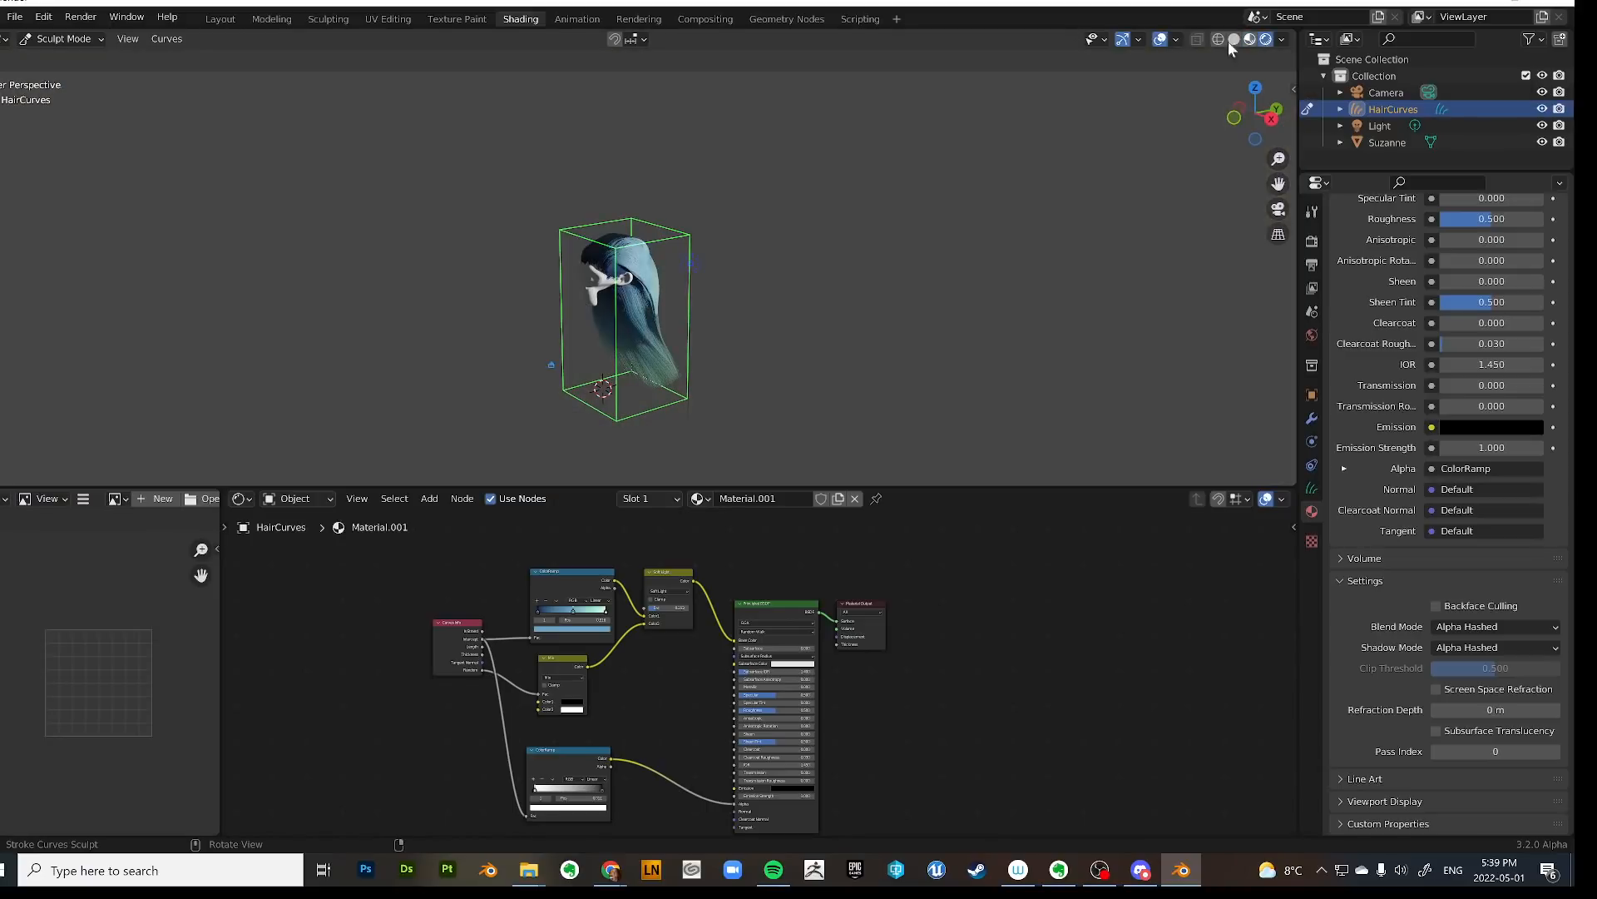
{"action": "left_click", "coordinate": [217, 19]}
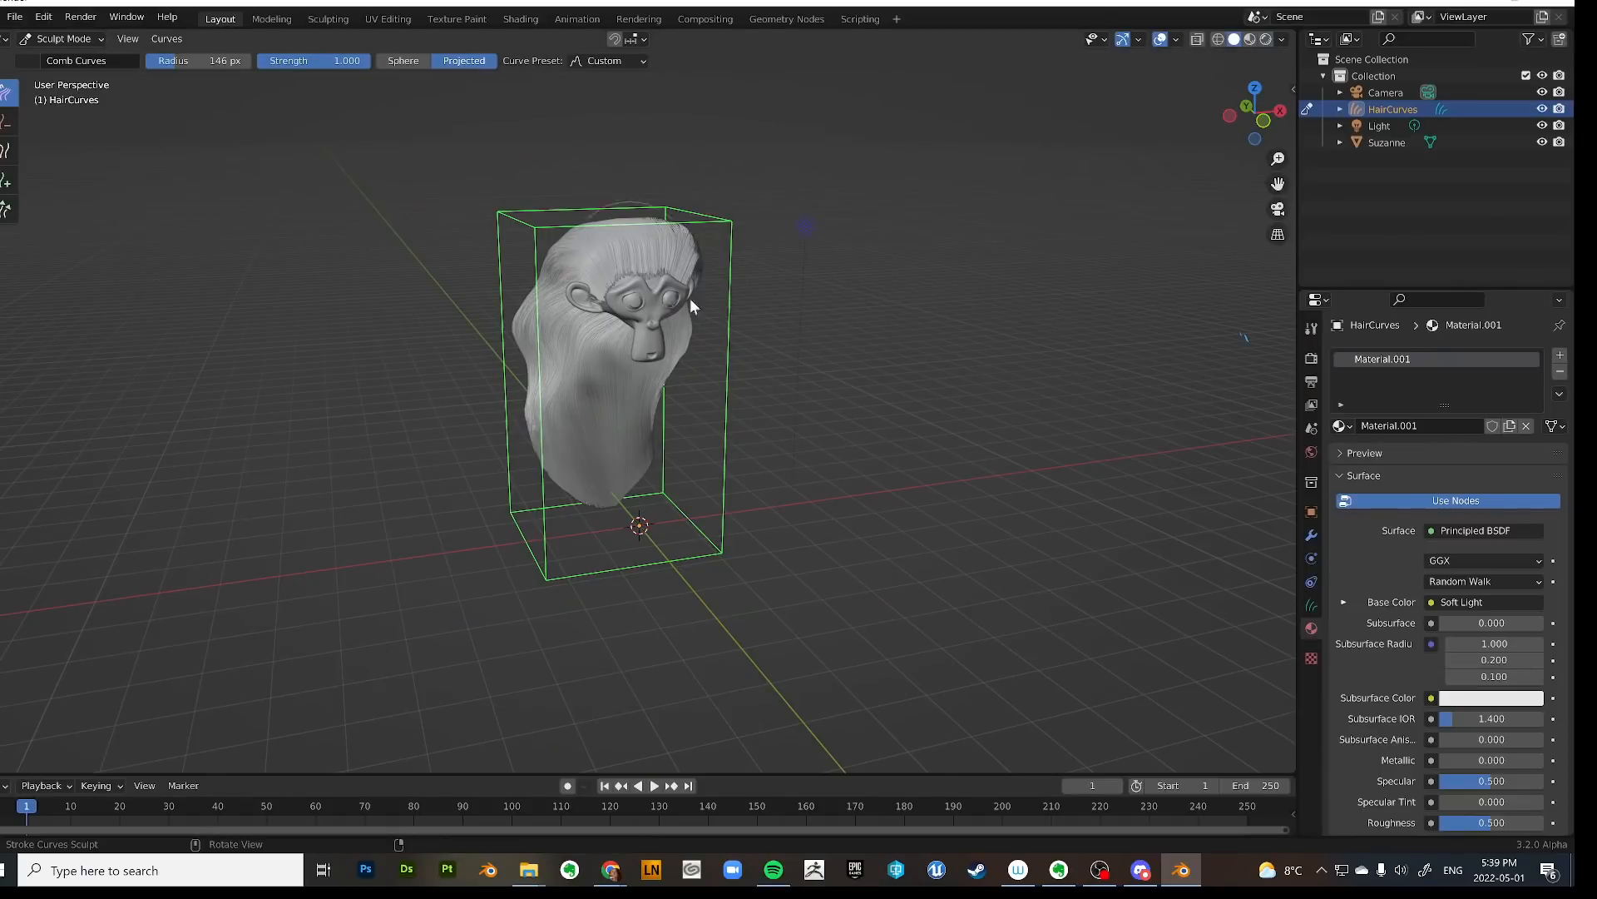
{"action": "left_click", "coordinate": [1265, 40]}
{"action": "middle_click_drag", "start_coordinate": [906, 232], "coordinate": [799, 337]}
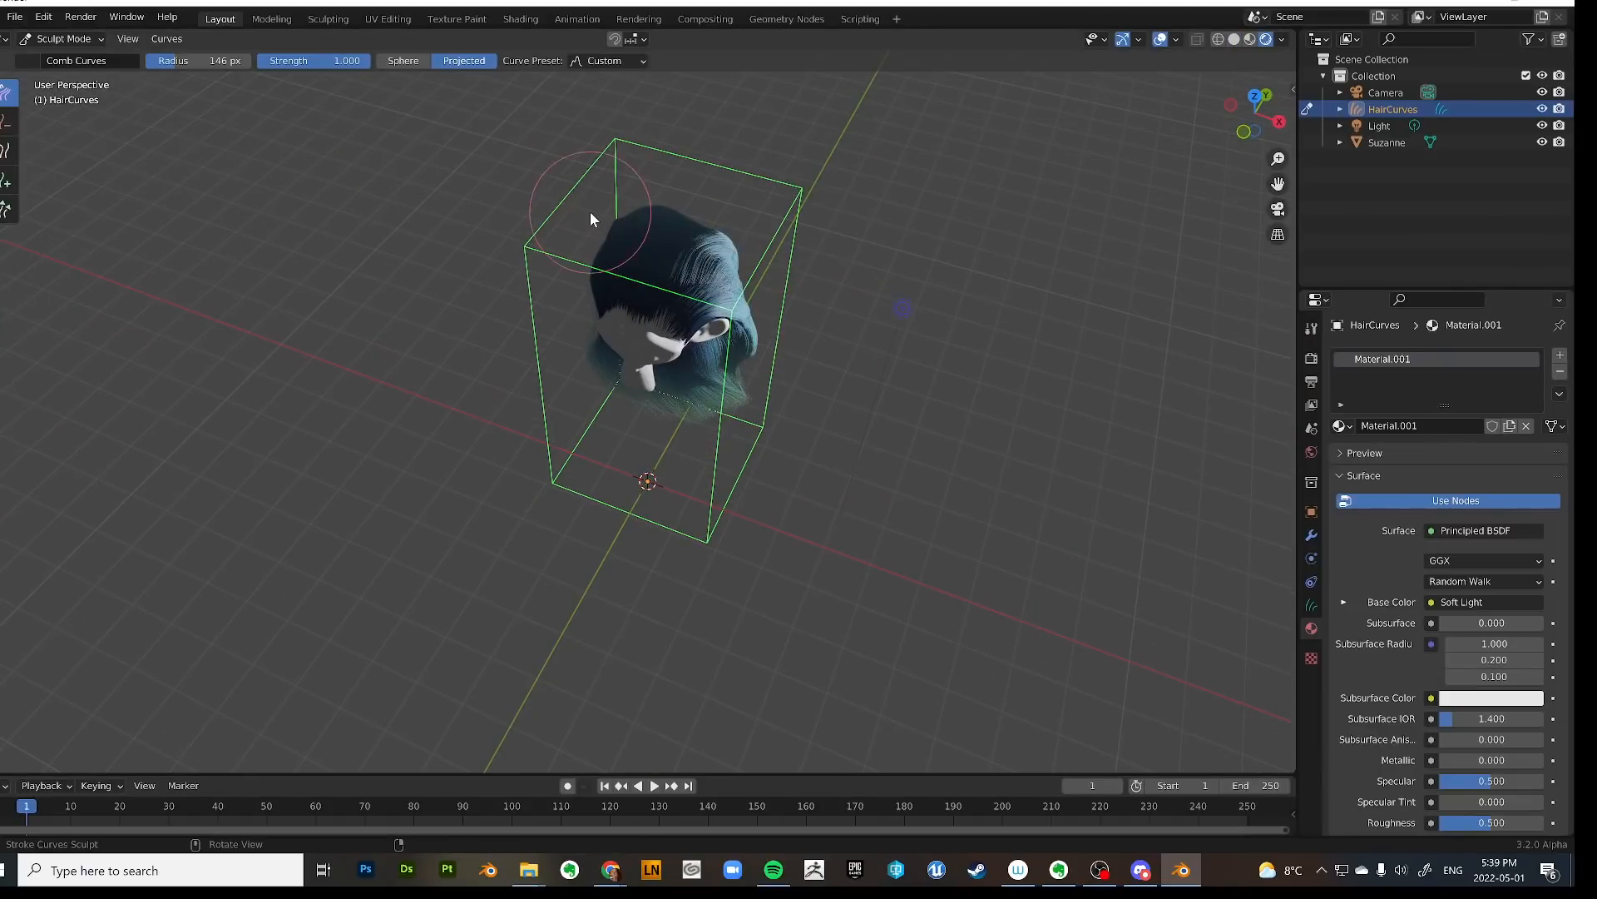
Return to Object Mode and move the point light farther behind the head, working in the top view.
{"action": "left_click", "coordinate": [87, 39]}
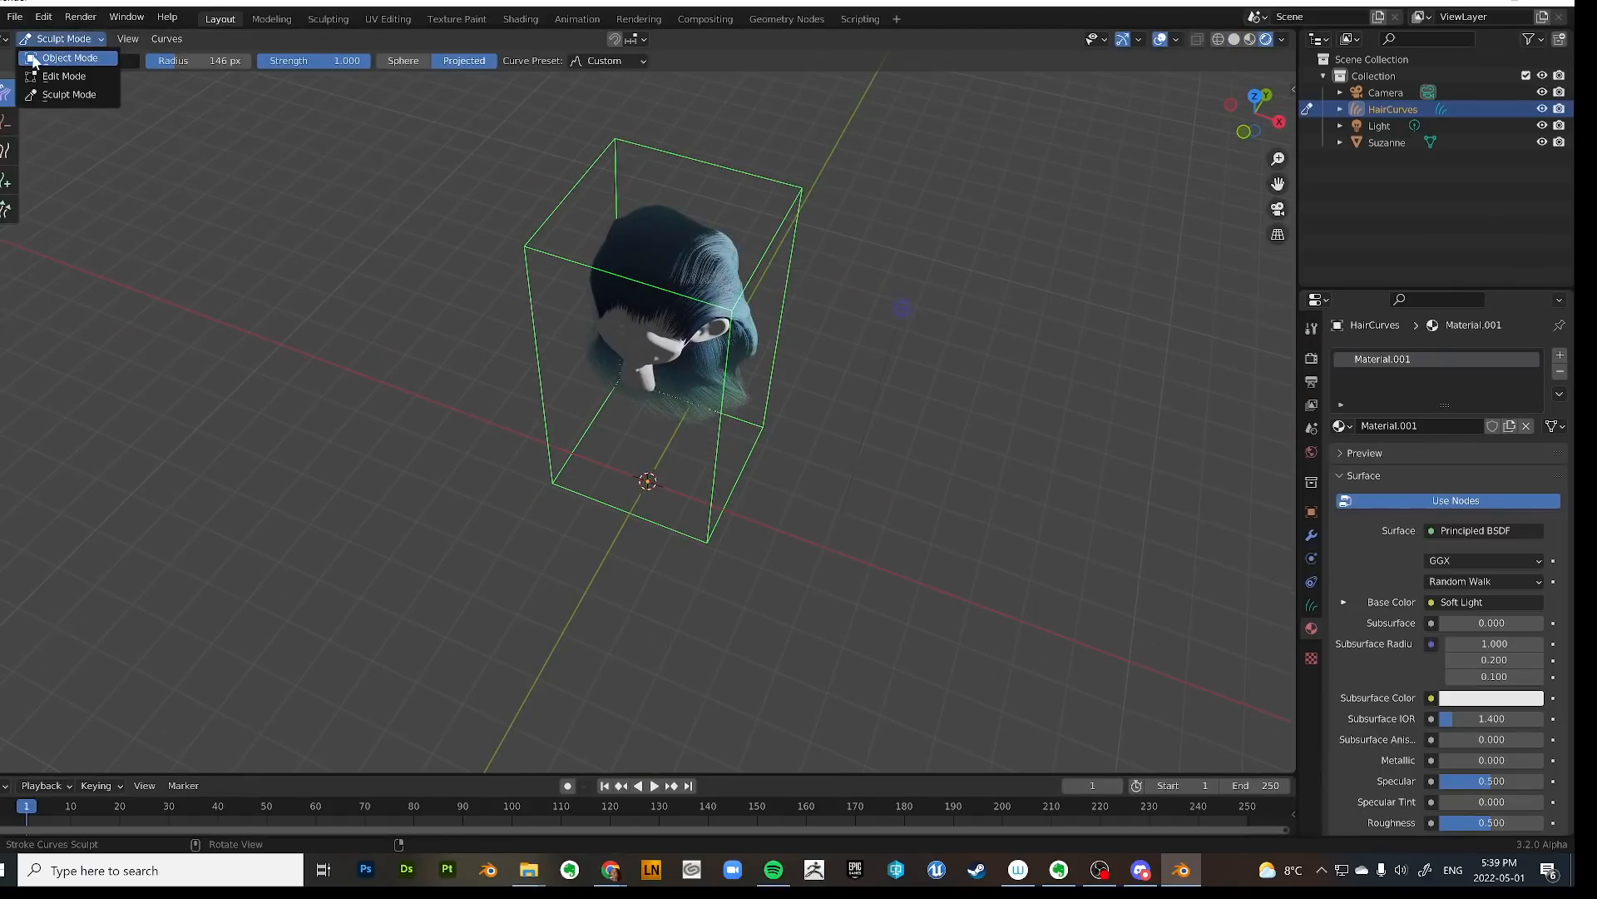
{"action": "left_click", "coordinate": [69, 57]}
{"action": "scroll", "coordinate": [865, 433], "scroll_direction": "down", "scroll_amount": 2}
{"action": "left_click", "coordinate": [845, 343]}
{"action": "key", "text": "KP_7"}
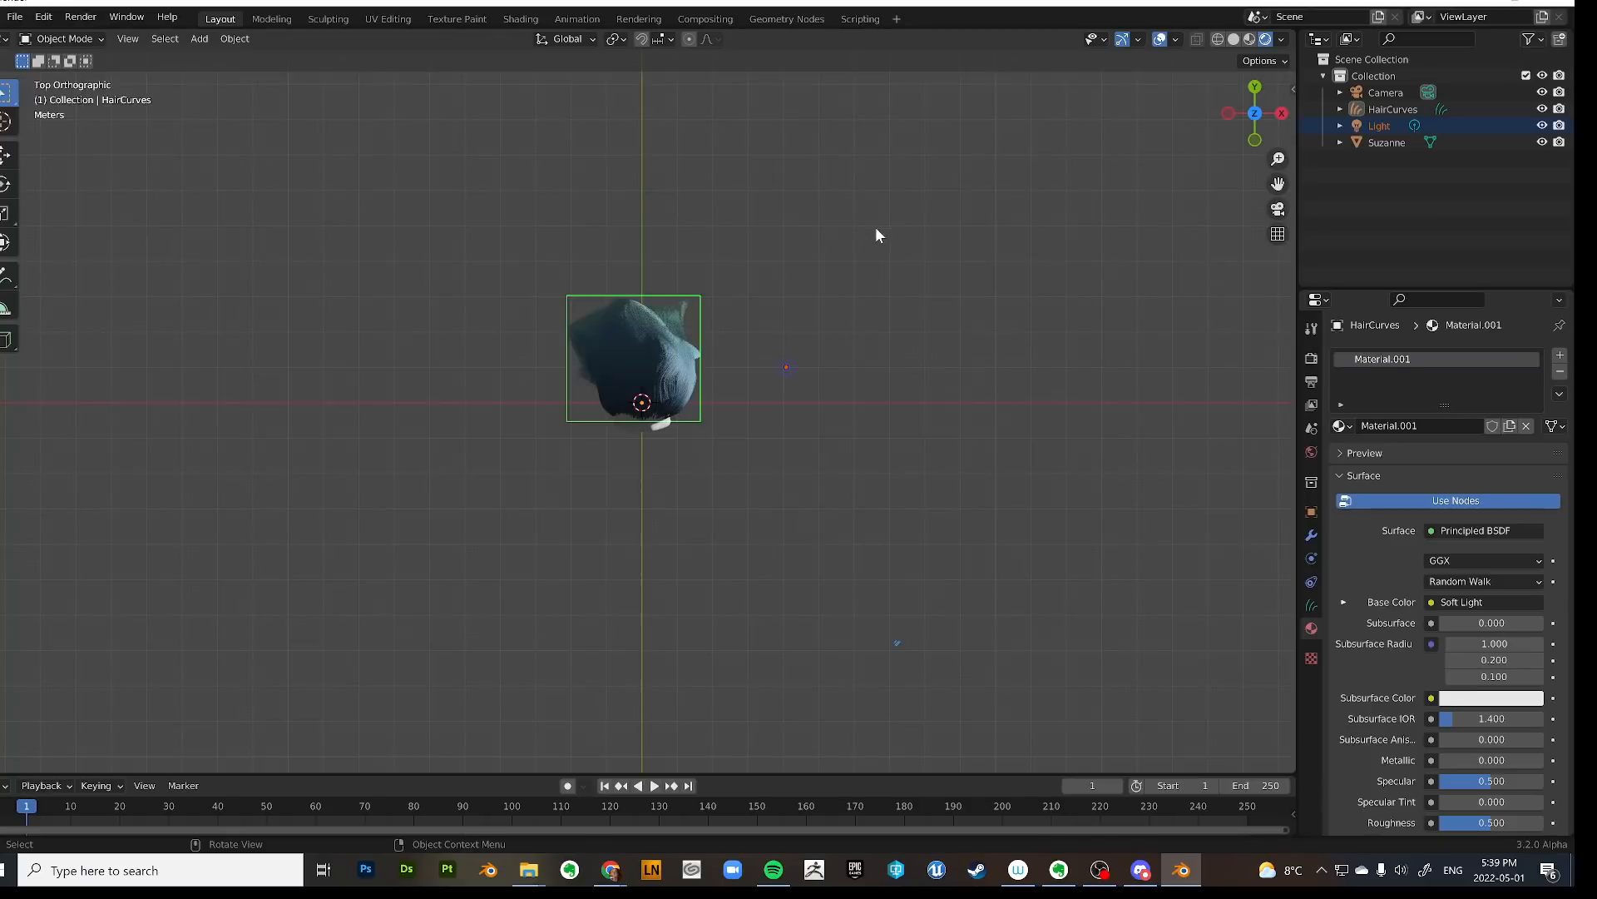
{"action": "left_click", "coordinate": [784, 367]}
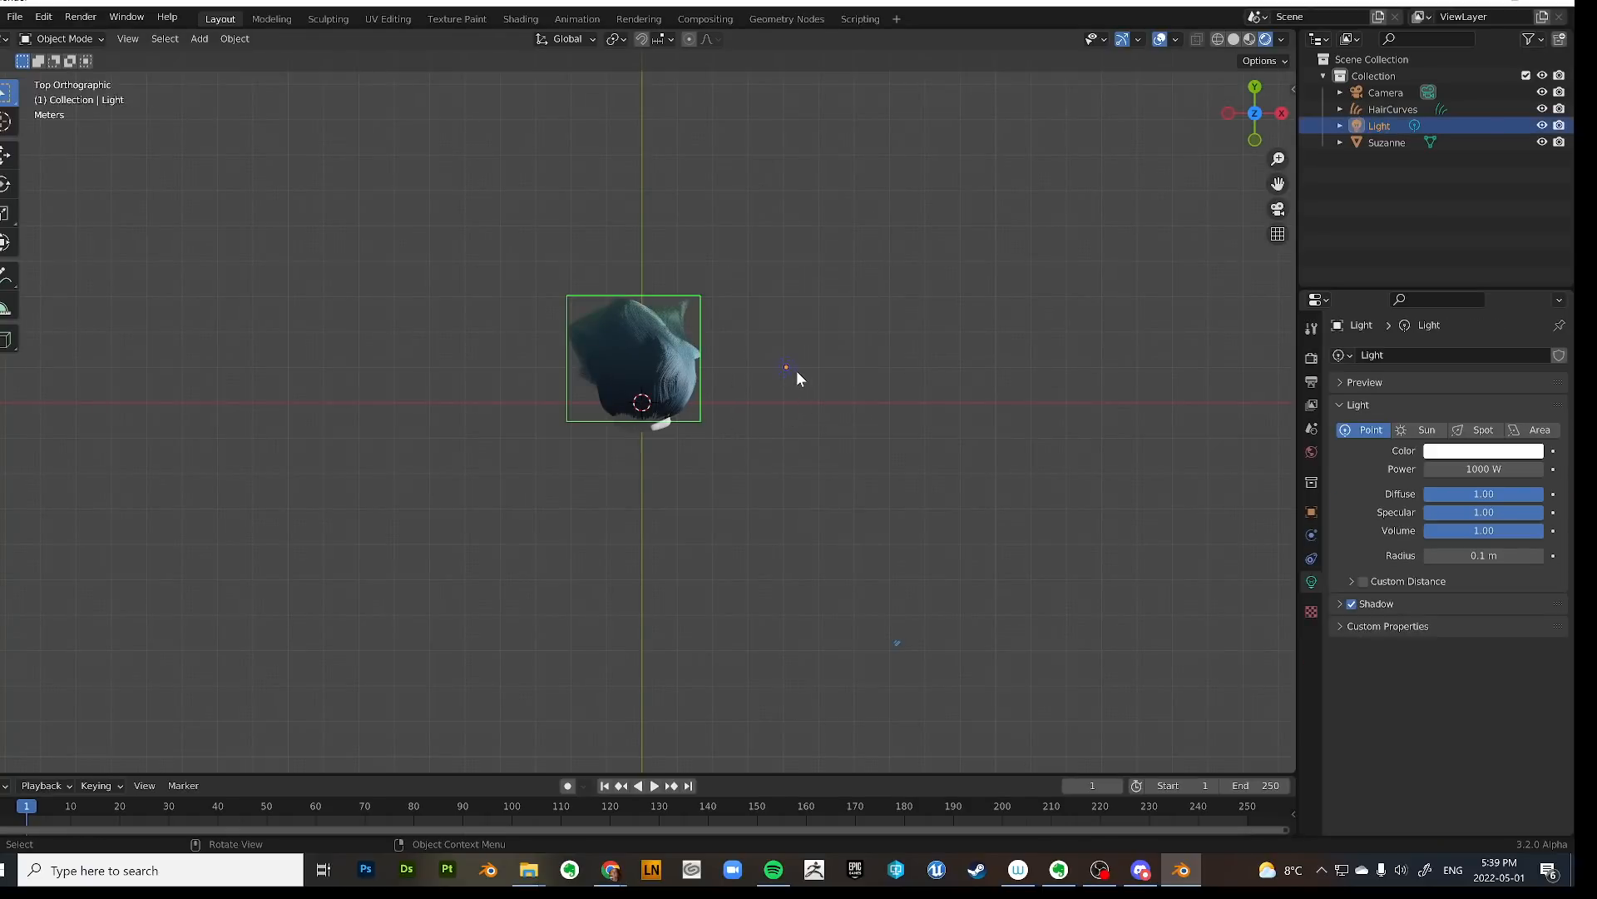
{"action": "key", "text": "g"}
{"action": "left_click", "coordinate": [872, 343]}
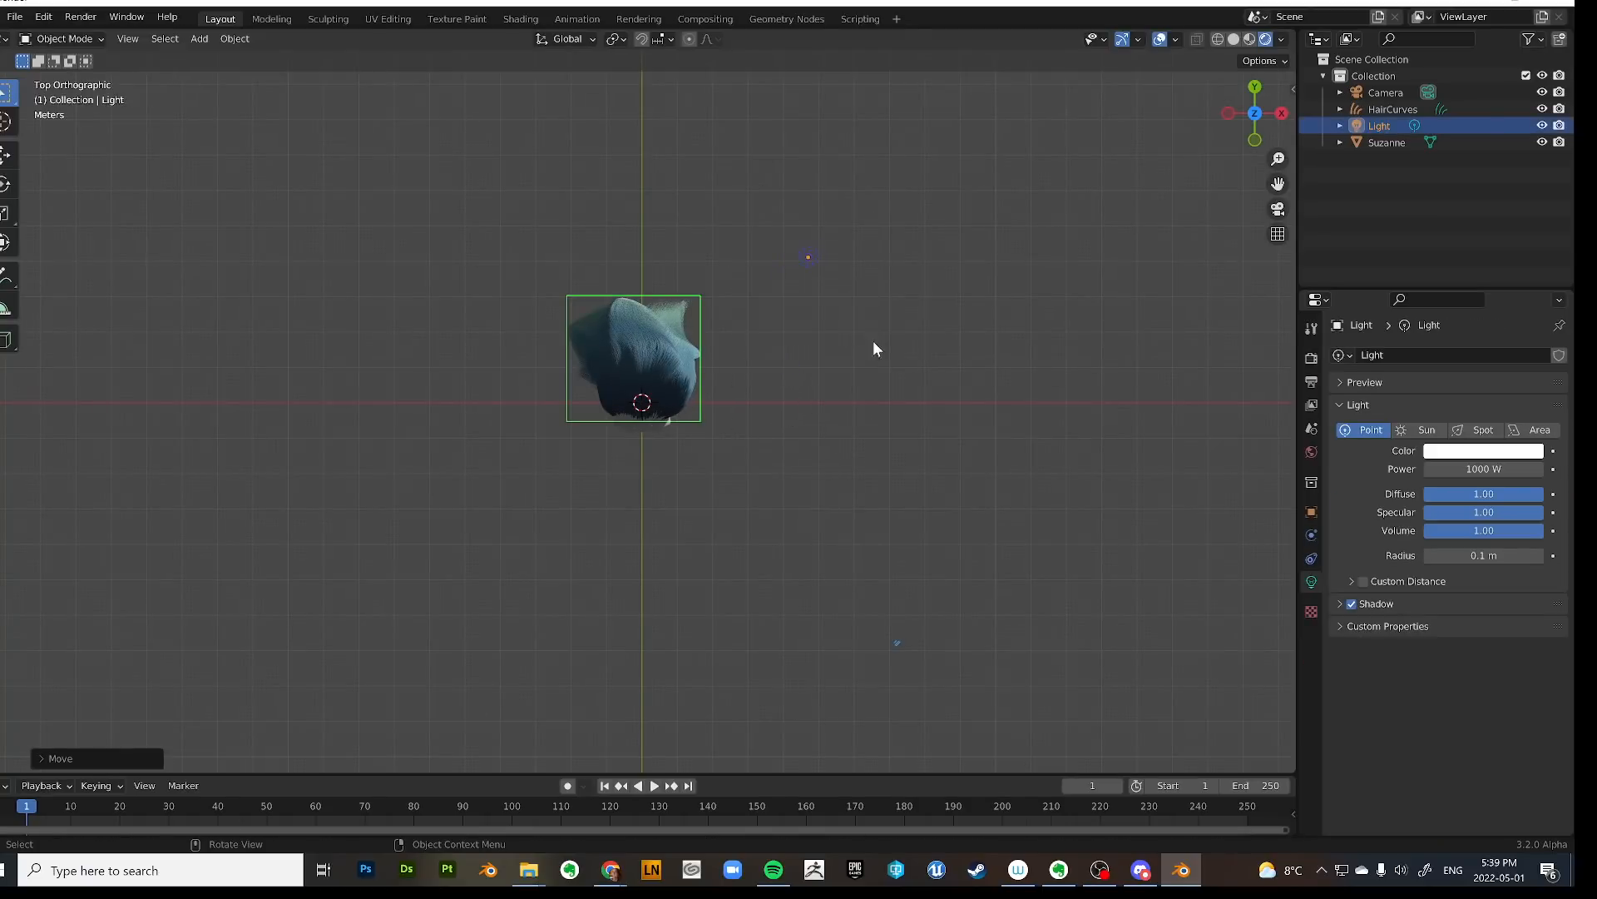
Increase the point light's radius to 5.66 m and shift the light slightly forward and outward in the top view.
{"action": "left_click_drag", "start_coordinate": [1476, 556], "coordinate": [1556, 556]}
{"action": "middle_click_drag", "start_coordinate": [882, 408], "coordinate": [820, 301]}
{"action": "key", "text": "grave"}
{"action": "left_click", "coordinate": [970, 132]}
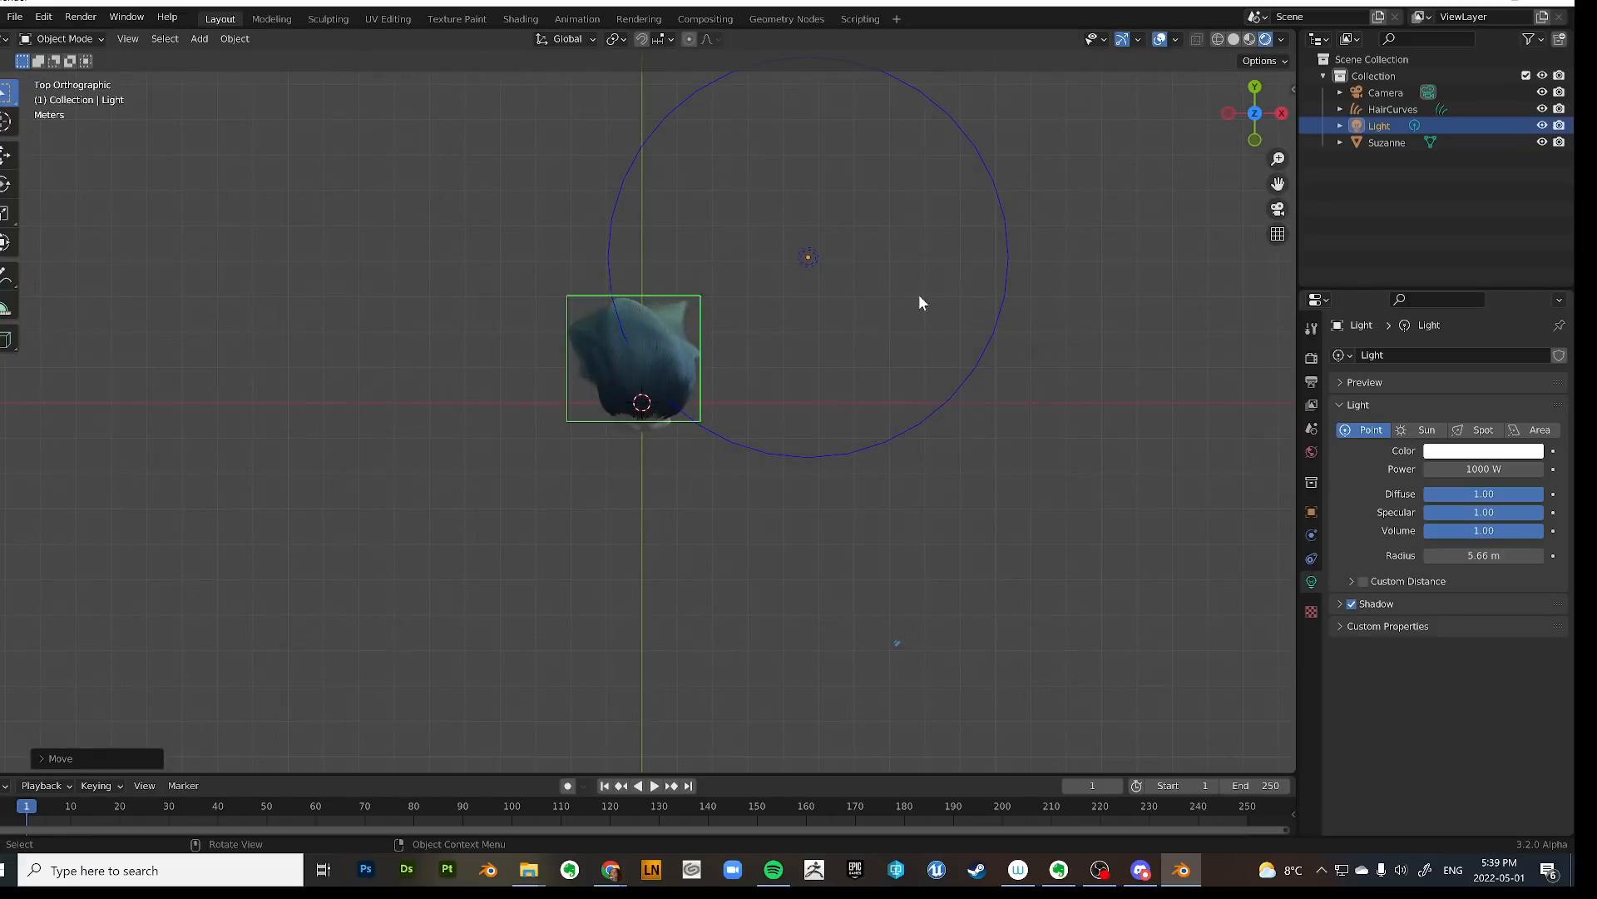
{"action": "key", "text": "g"}
{"action": "left_click", "coordinate": [948, 367]}
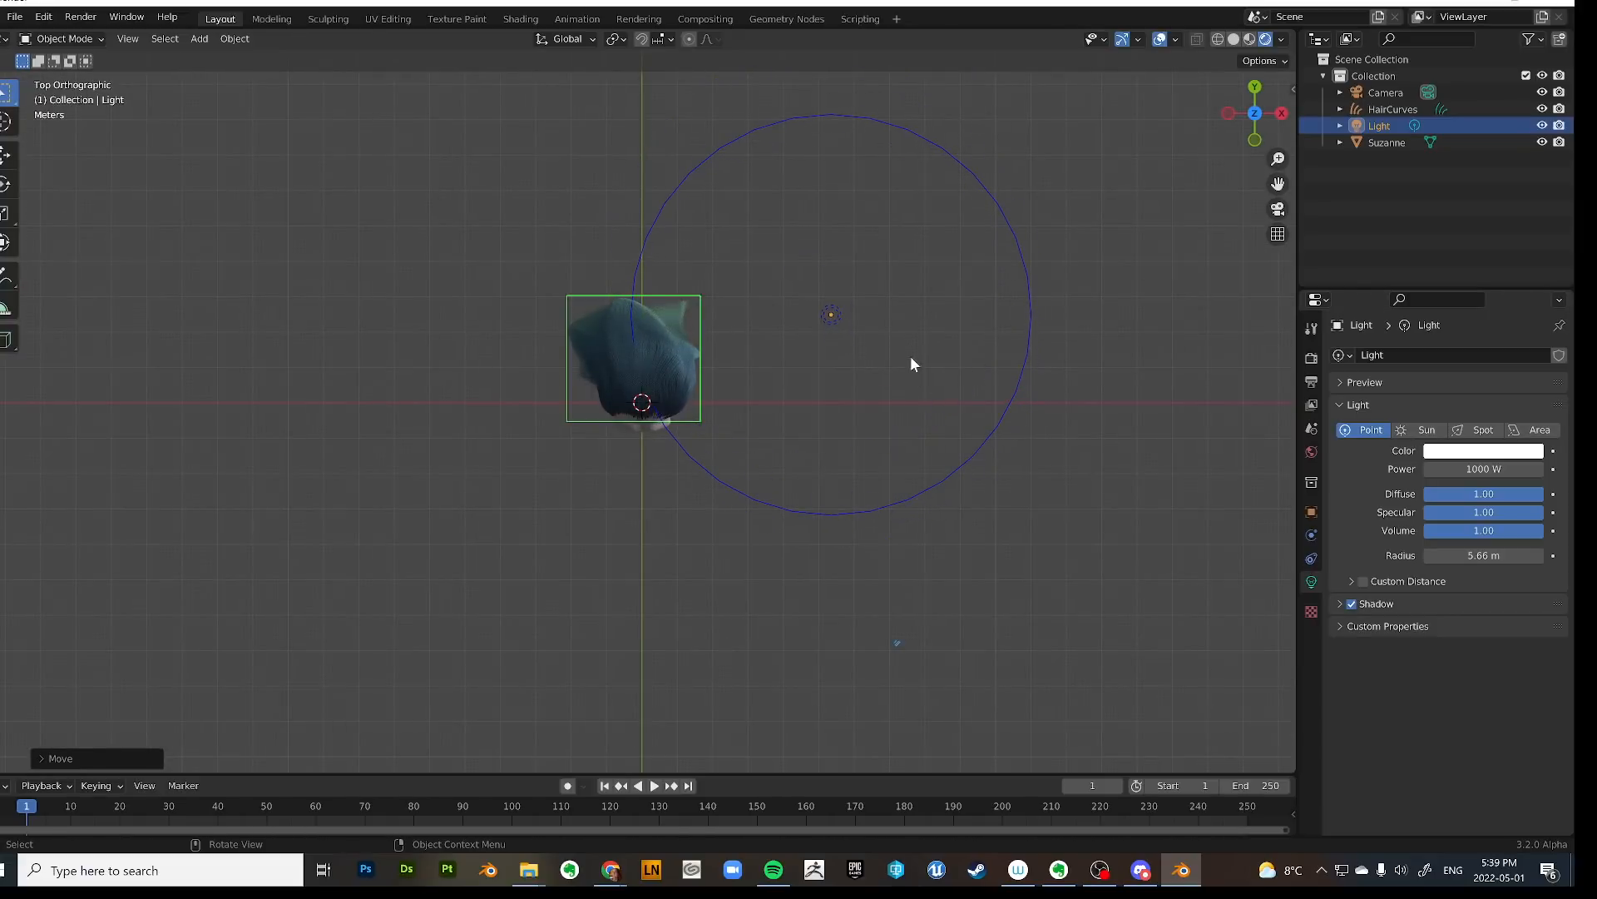
Add an area light and place it above the head on the side opposite the point light.
{"action": "left_click", "coordinate": [727, 532]}
{"action": "key", "text": "shift+a"}
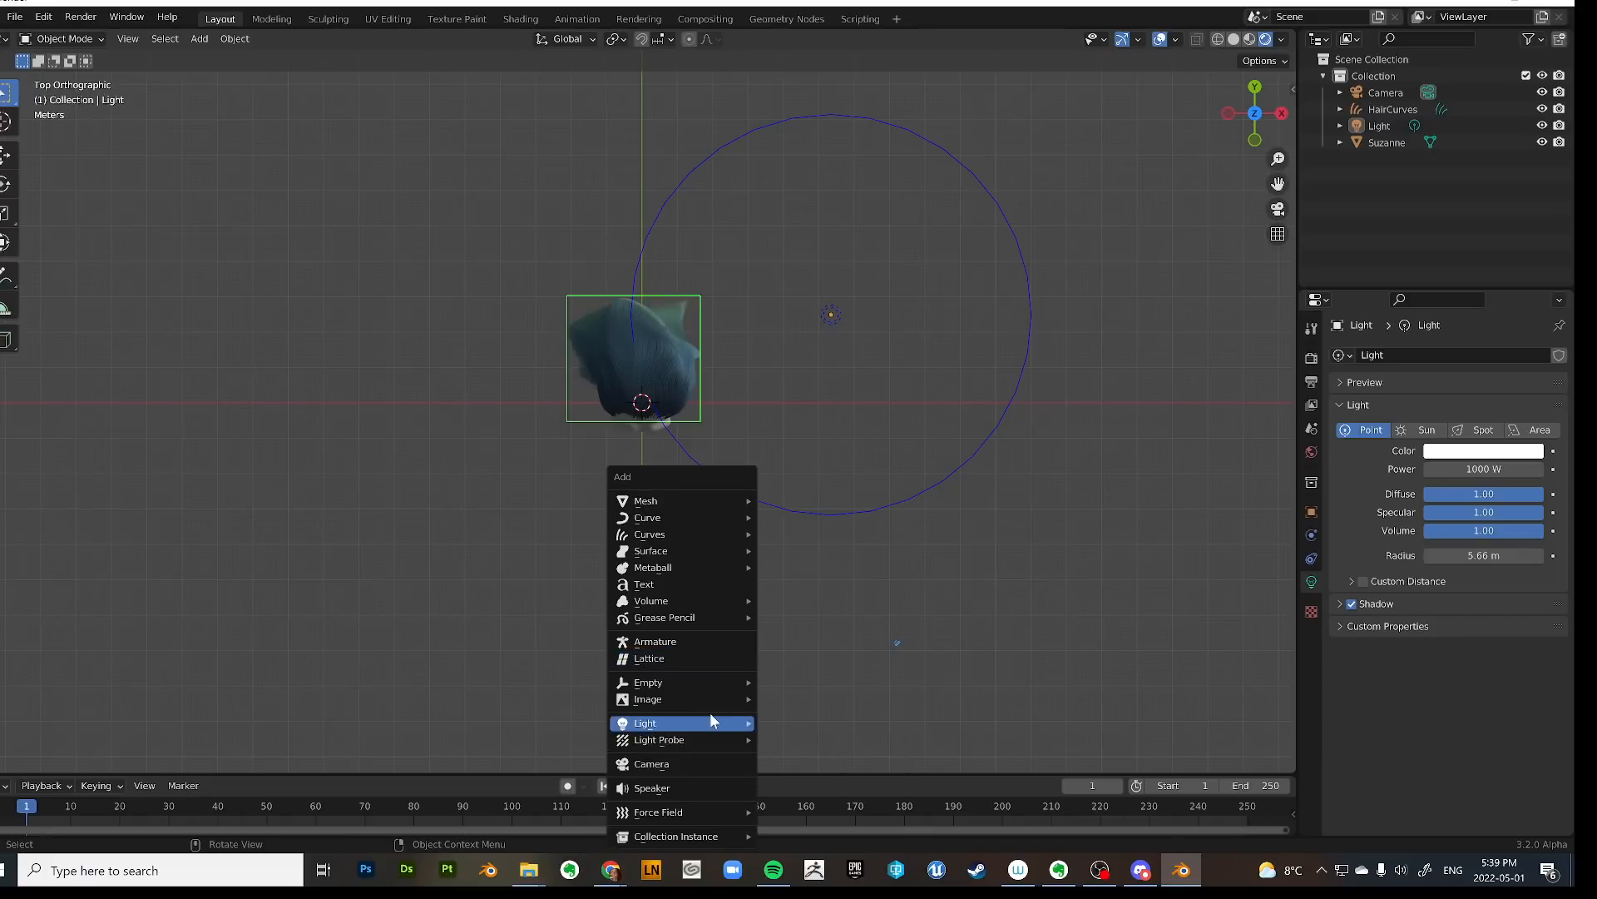
{"action": "mouse_move", "coordinate": [711, 722]}
{"action": "left_click", "coordinate": [817, 778]}
{"action": "key", "text": "grave"}
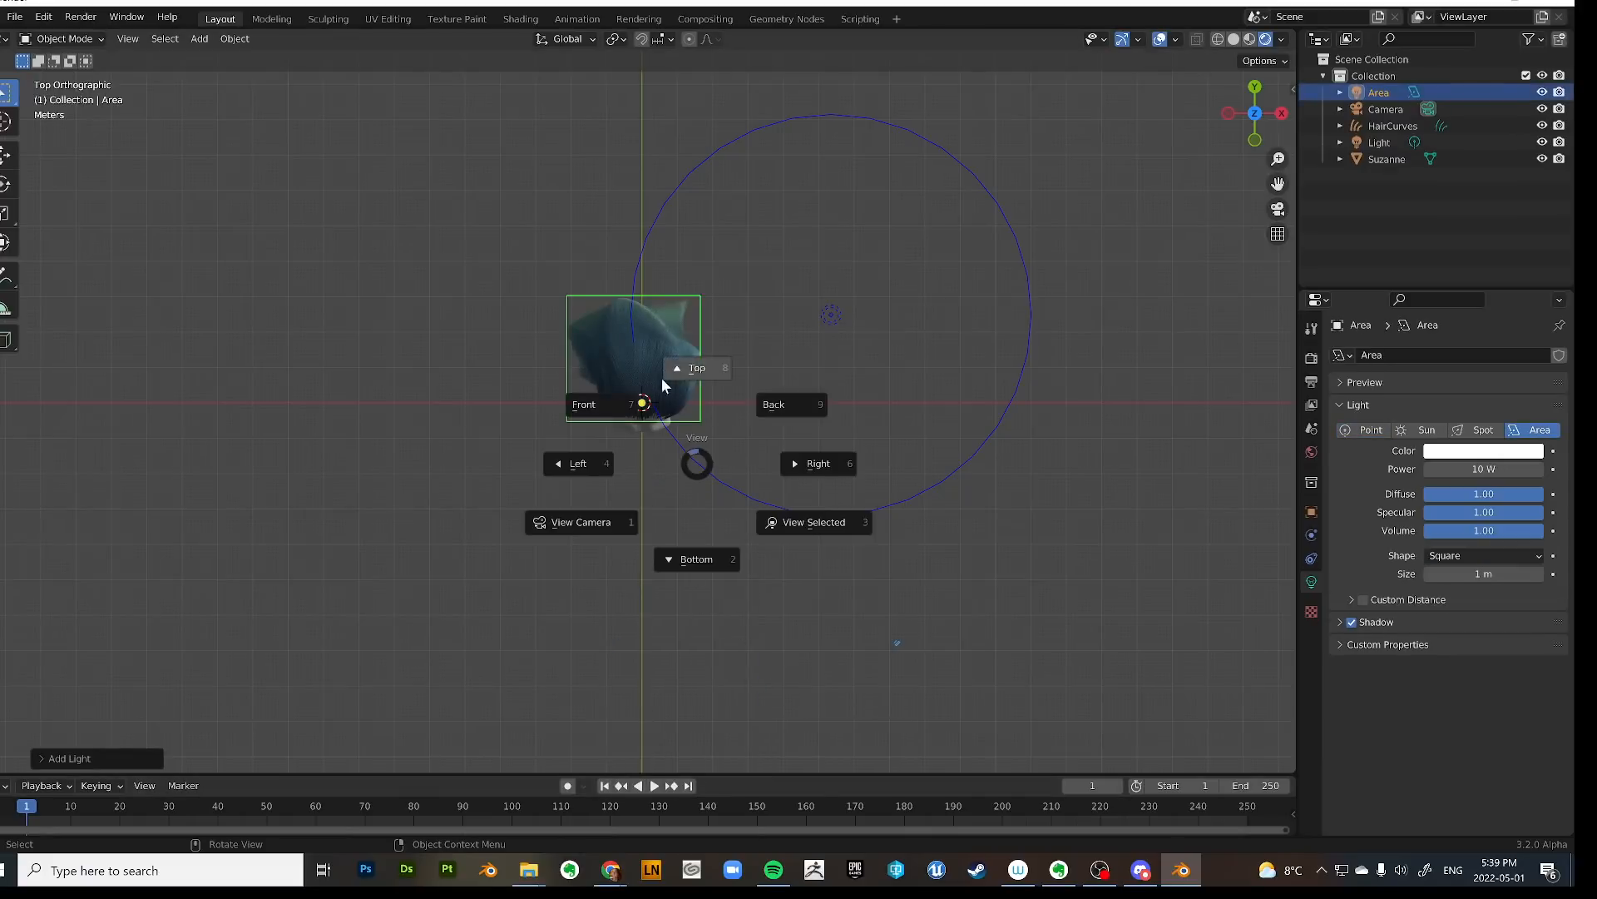
{"action": "left_click", "coordinate": [607, 375]}
{"action": "key", "text": "g"}
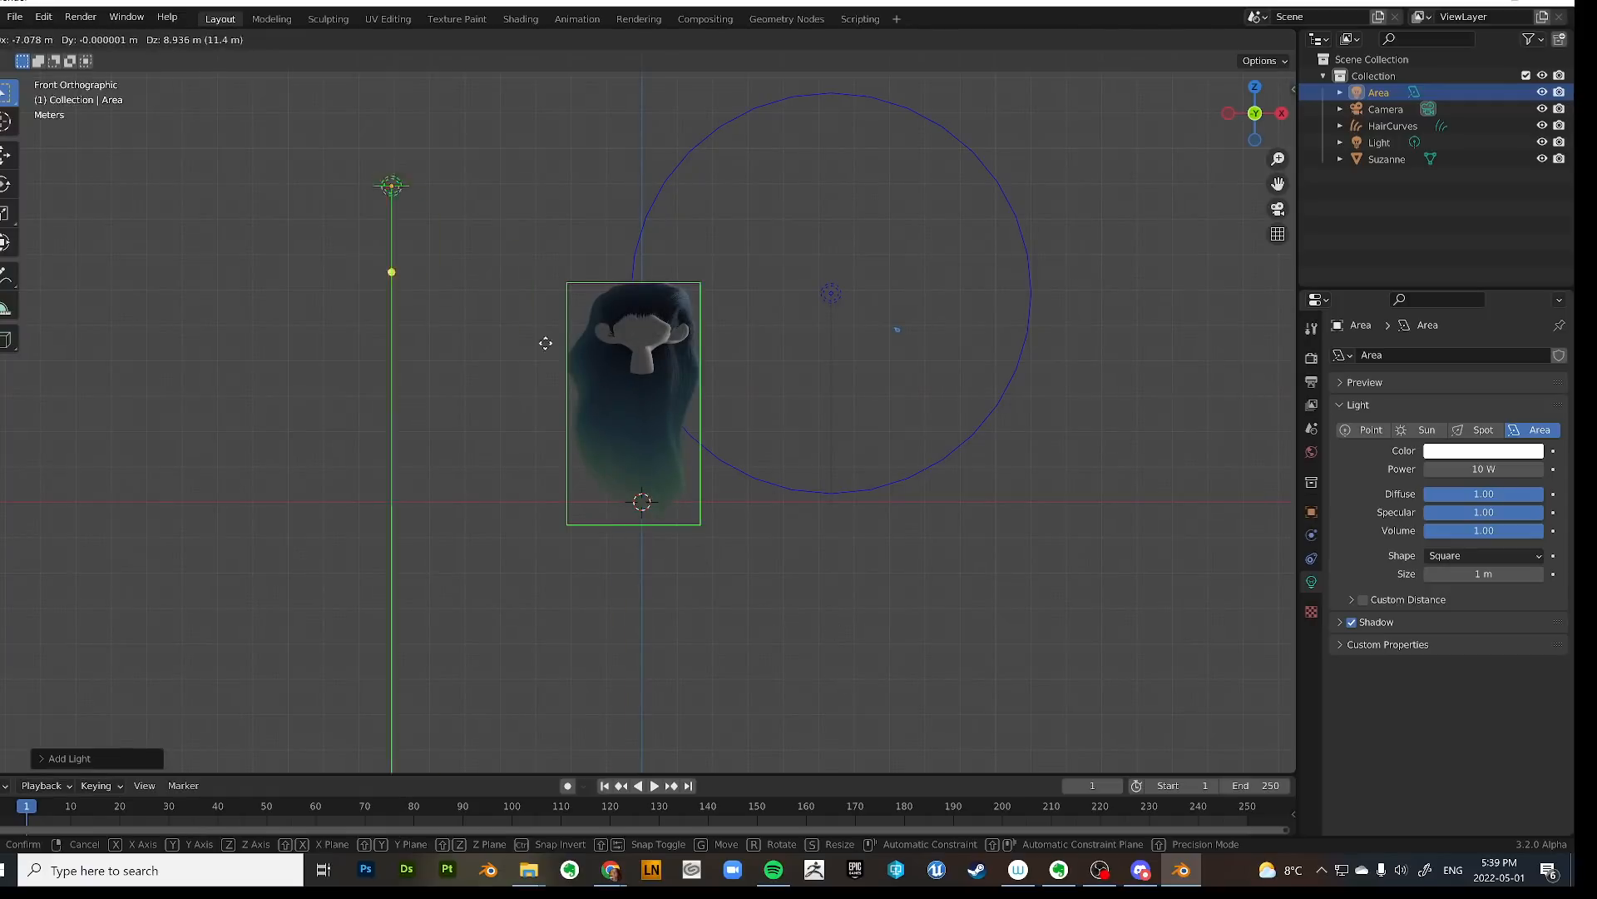
{"action": "left_click", "coordinate": [469, 531]}
Rotate the area light to aim diagonally down at the head and set its power to 1000 W.
{"action": "key", "text": "r"}
{"action": "left_click", "coordinate": [963, 356]}
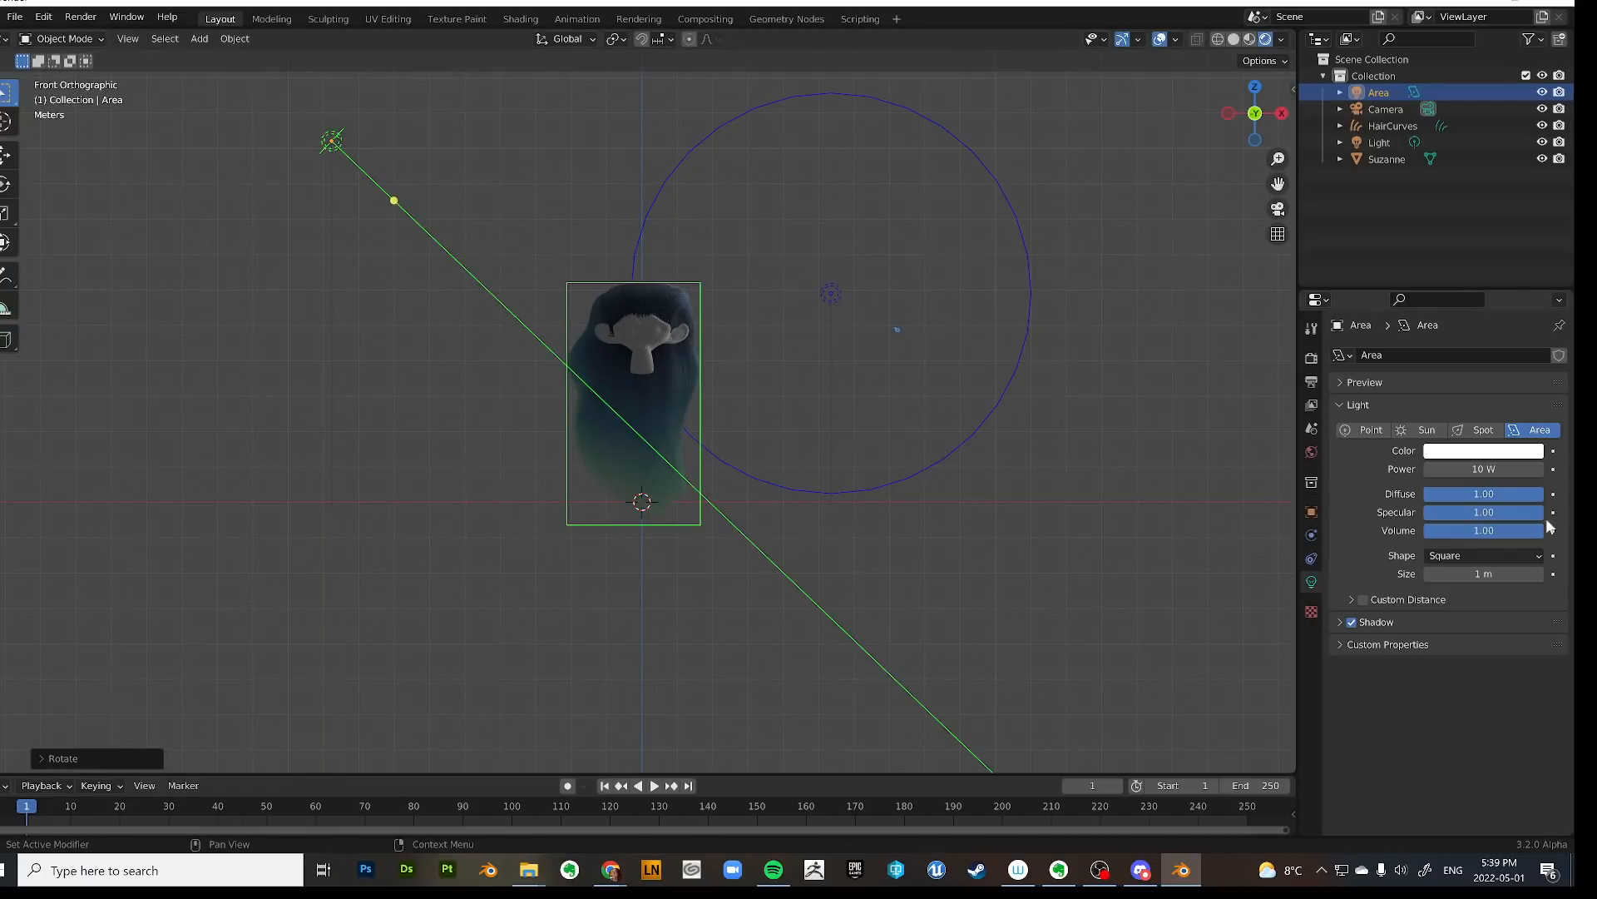
{"action": "left_click", "coordinate": [1455, 469]}
{"action": "type", "text": "1000"}
{"action": "key", "text": "Return"}
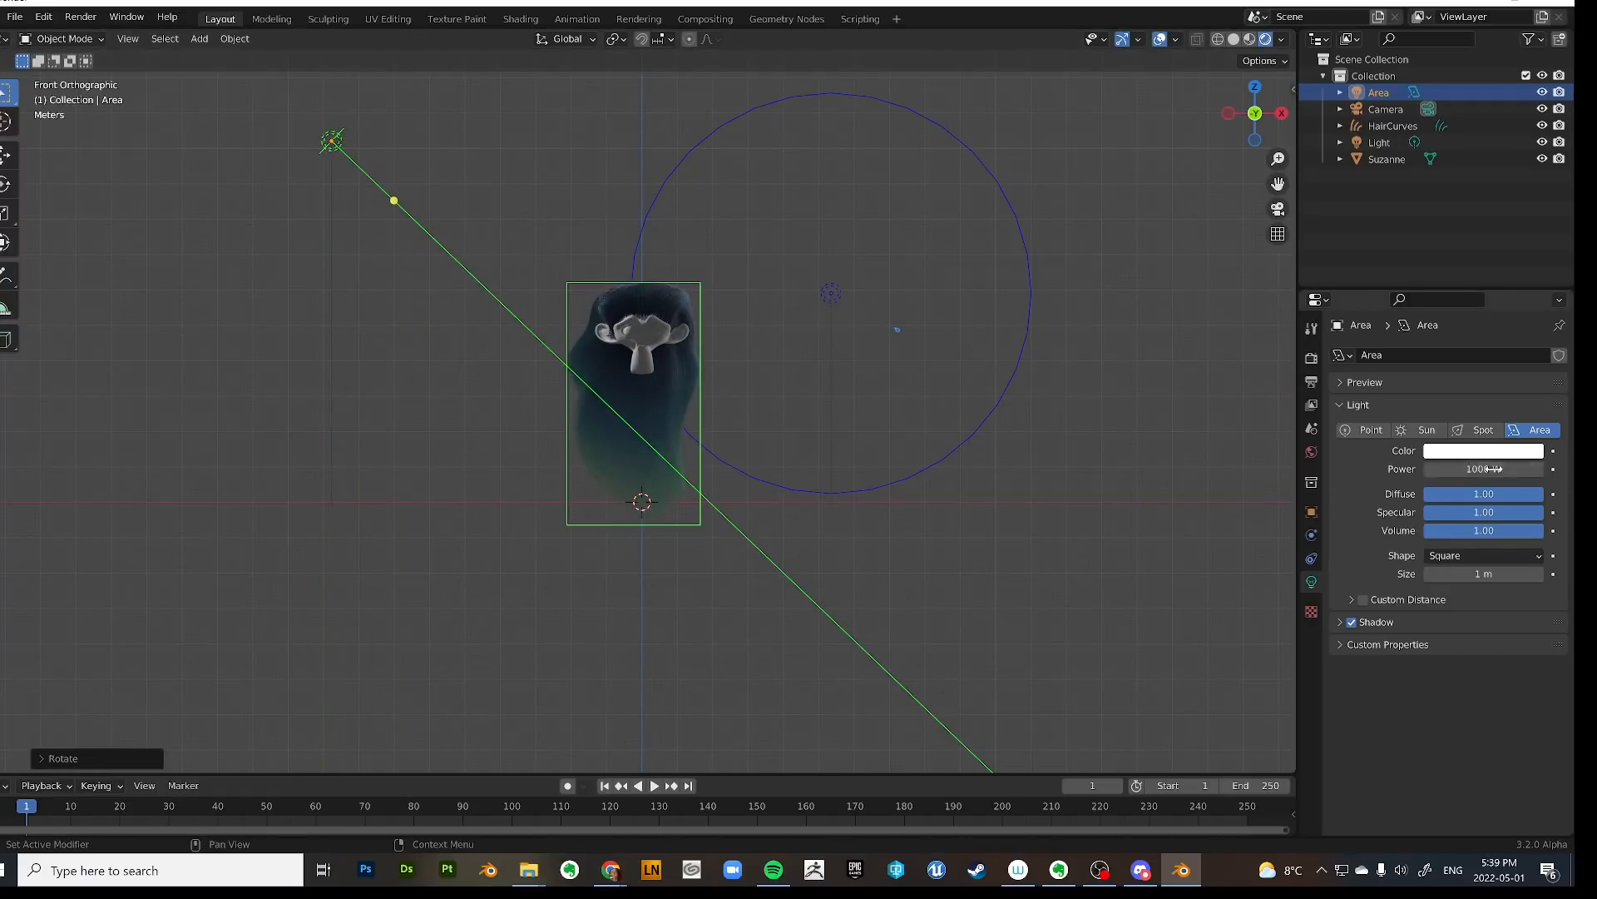
In the top view, move the area light in front of the head and rotate it to face the hair.
{"action": "middle_click_drag", "start_coordinate": [611, 379], "coordinate": [633, 277]}
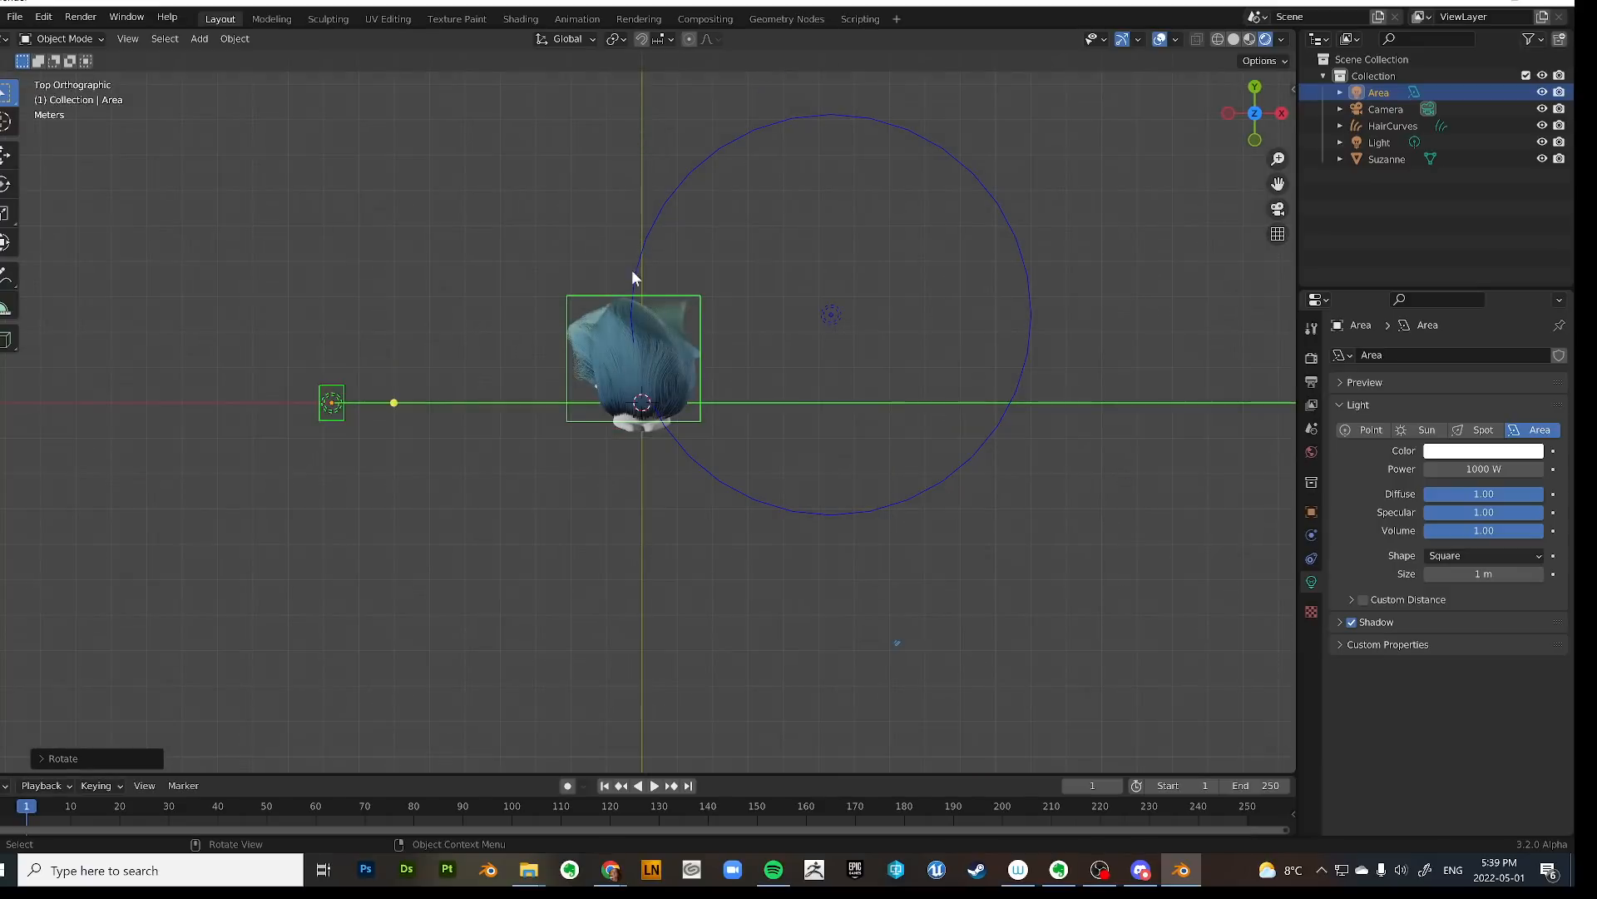
{"action": "key", "text": "g"}
{"action": "left_click", "coordinate": [497, 573]}
{"action": "key", "text": "r"}
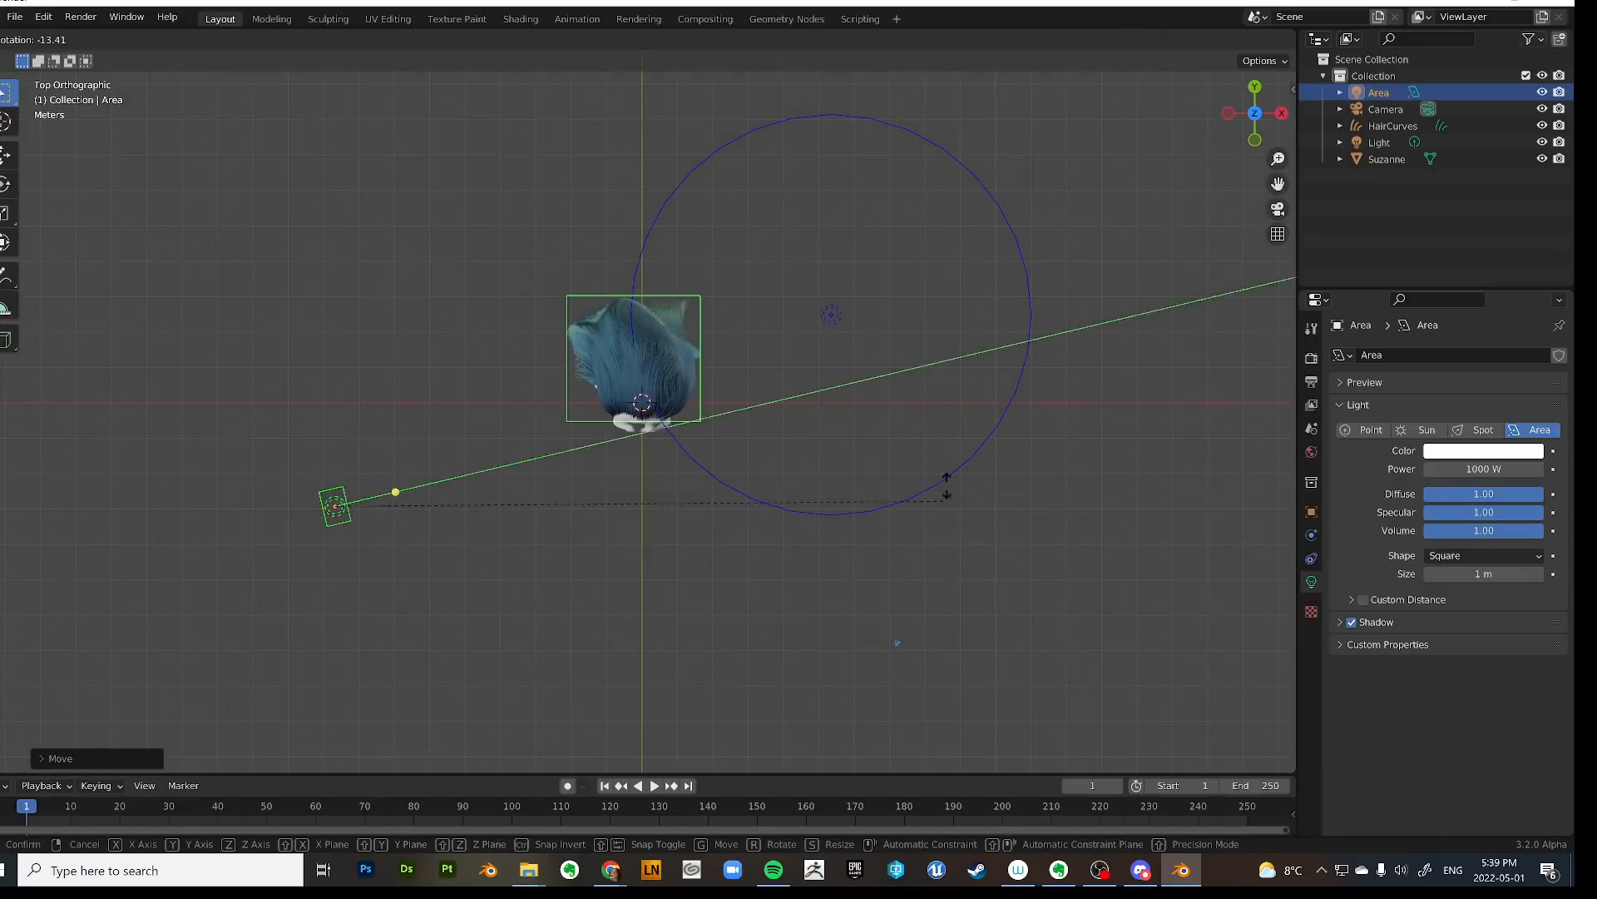
{"action": "left_click", "coordinate": [944, 402]}
{"action": "key", "text": "g"}
{"action": "left_click", "coordinate": [999, 441]}
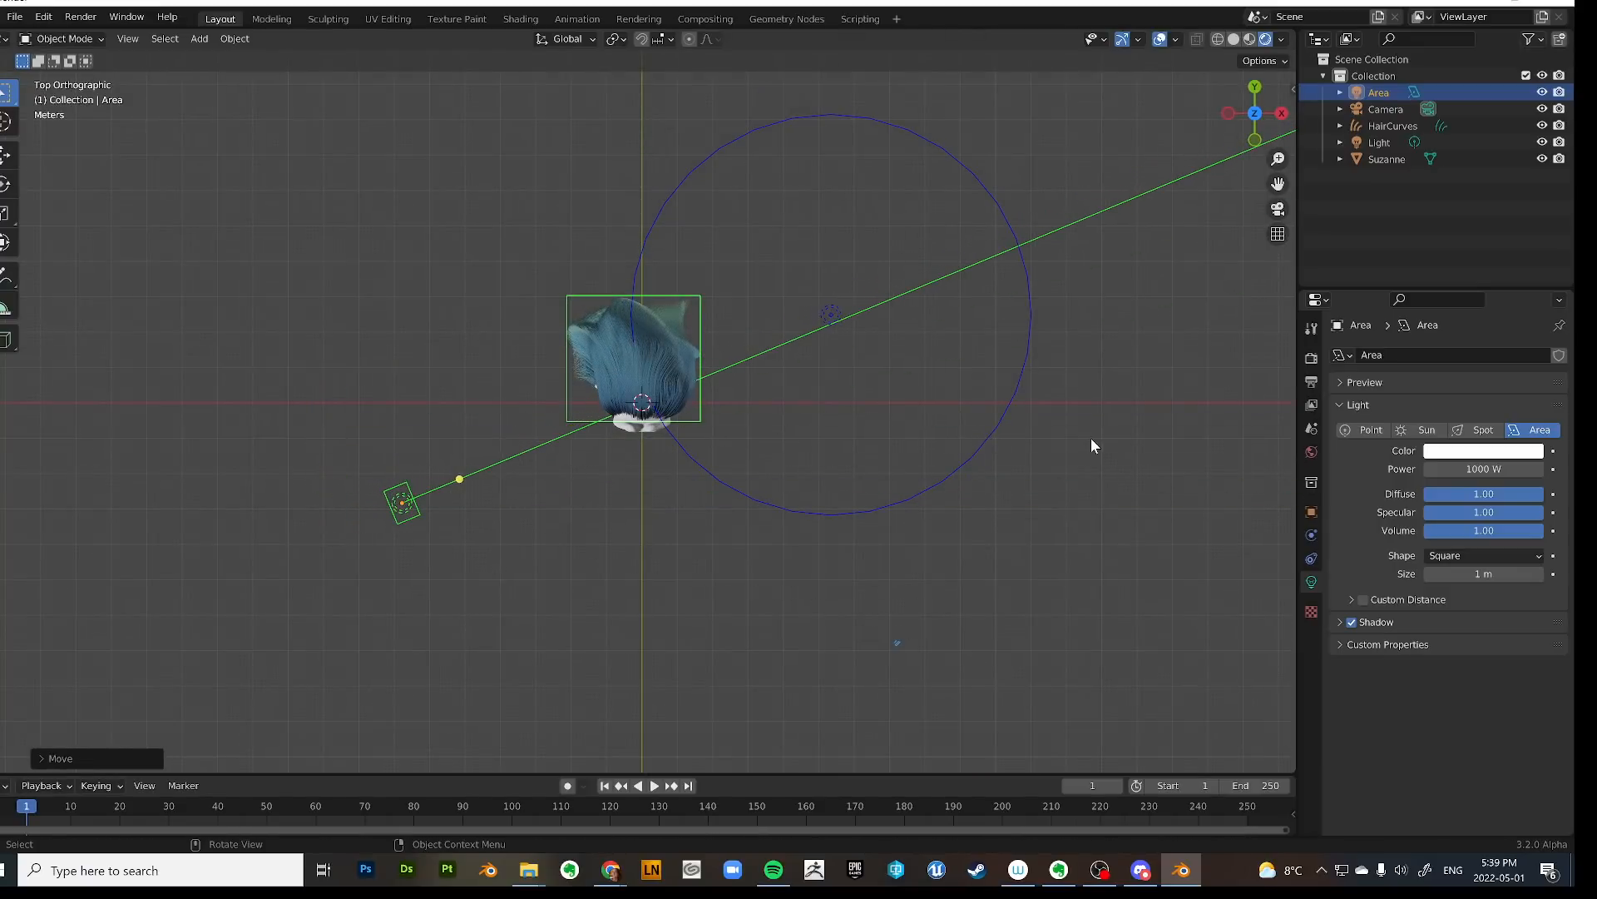
{"action": "key", "text": "r"}
{"action": "left_click", "coordinate": [1030, 323]}
Fine-tune the area light's rotation and move it farther in front so its beam crosses the head diagonally.
{"action": "middle_click_drag", "start_coordinate": [852, 476], "coordinate": [717, 394], "text": "alt"}
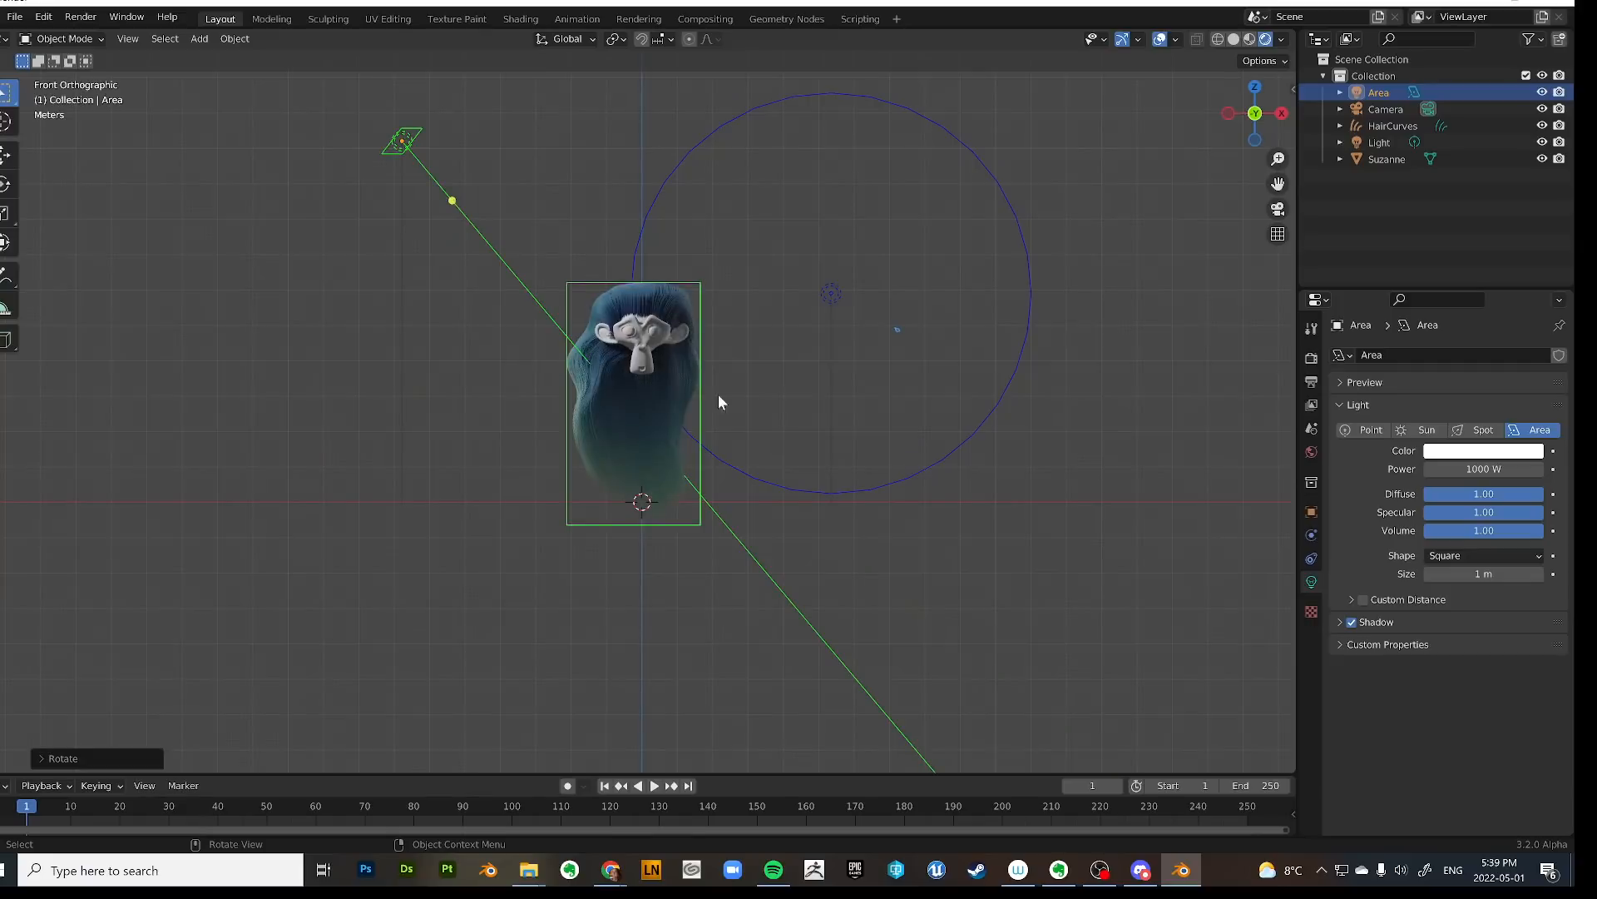
{"action": "key", "text": "r"}
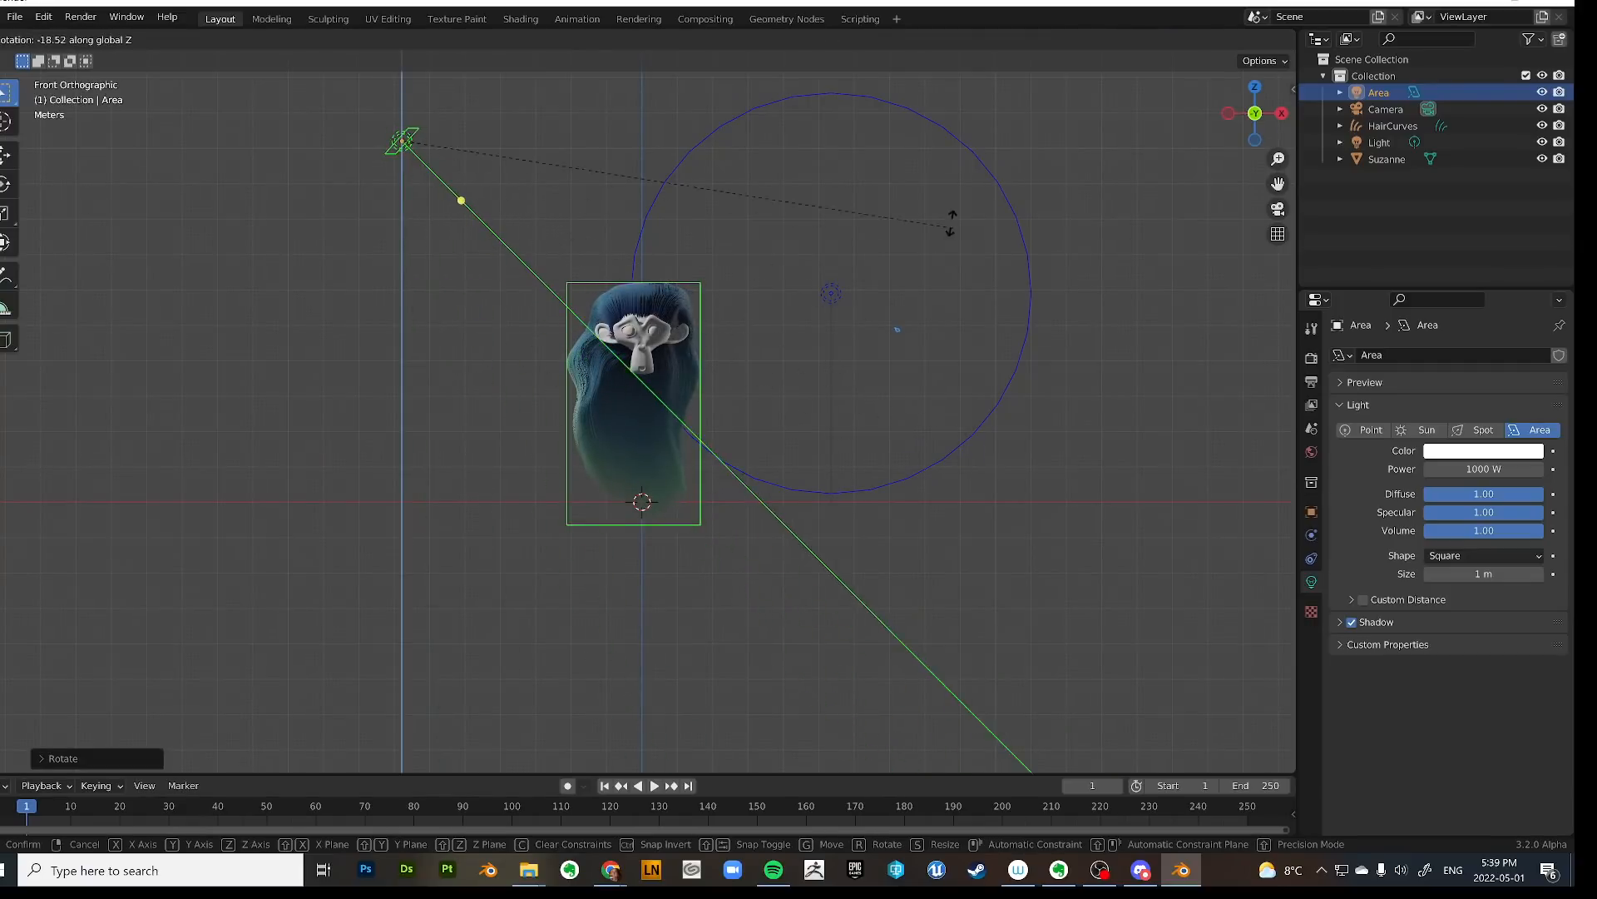
{"action": "left_click", "coordinate": [695, 160]}
{"action": "key", "text": "grave"}
{"action": "left_click", "coordinate": [696, 83]}
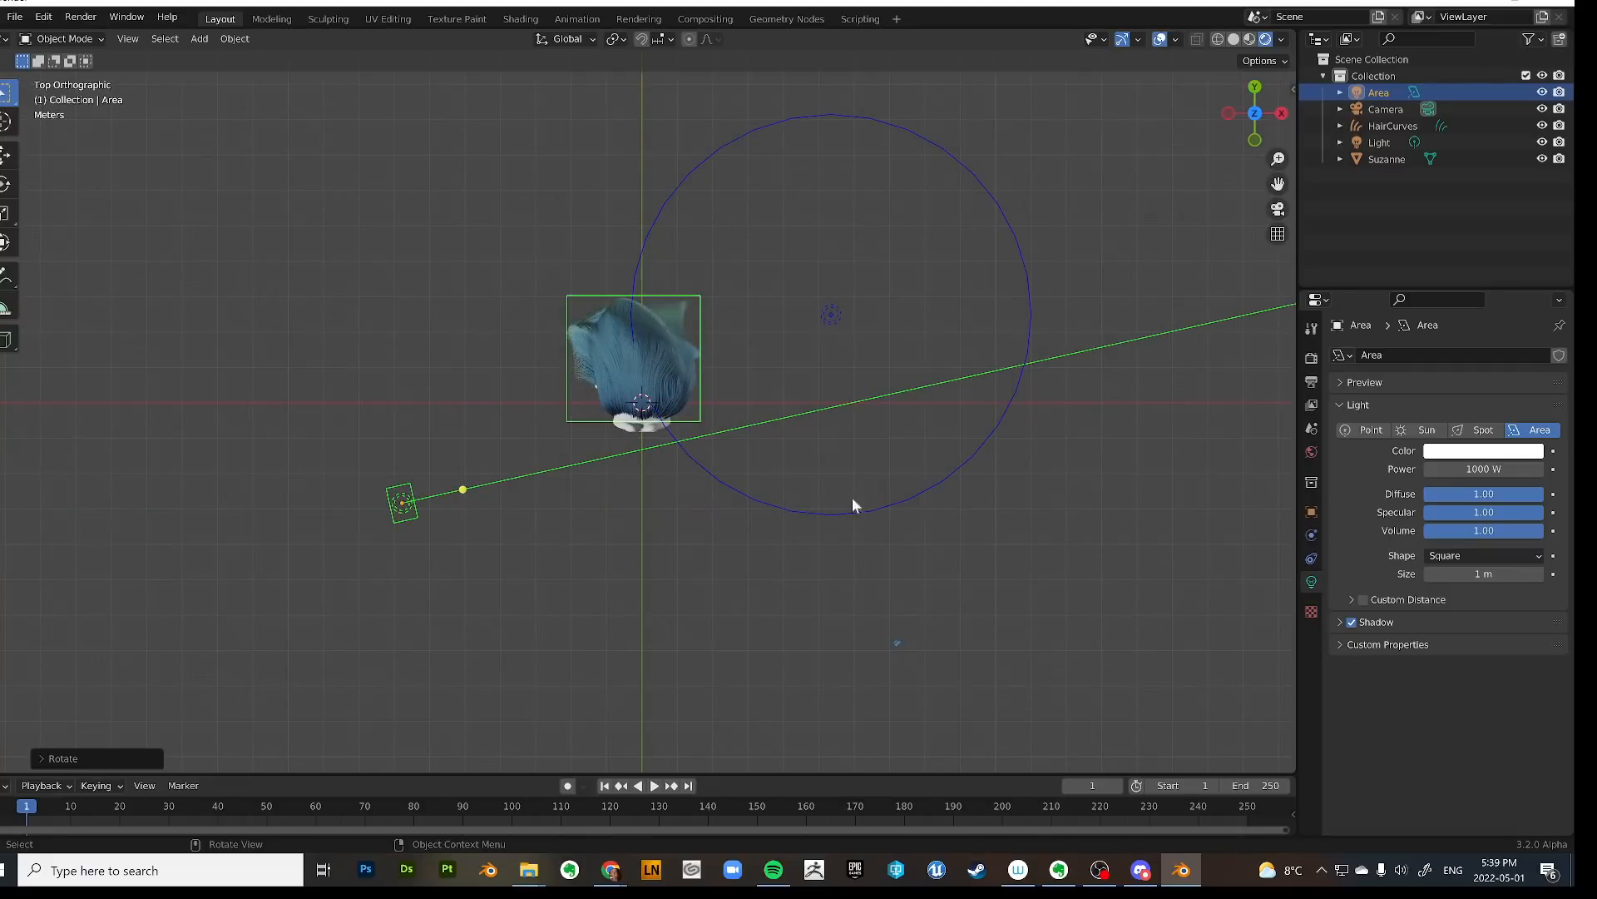
{"action": "key", "text": "r"}
{"action": "left_click", "coordinate": [831, 242]}
{"action": "key", "text": "g"}
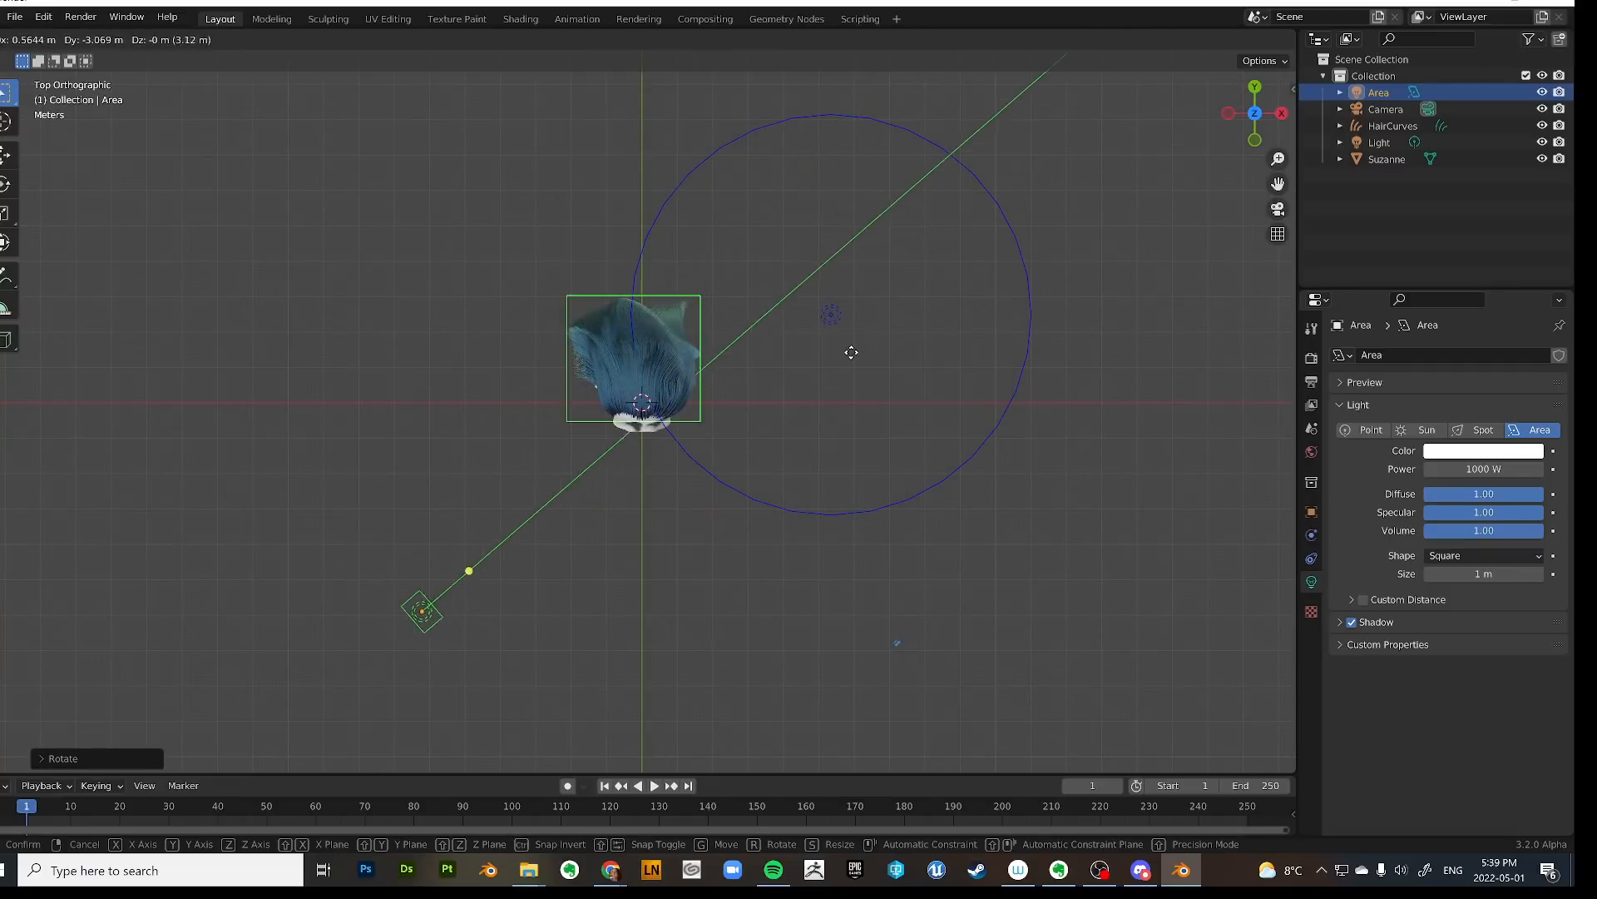
{"action": "left_click", "coordinate": [791, 571]}
{"action": "middle_click_drag", "start_coordinate": [791, 571], "coordinate": [766, 463]}
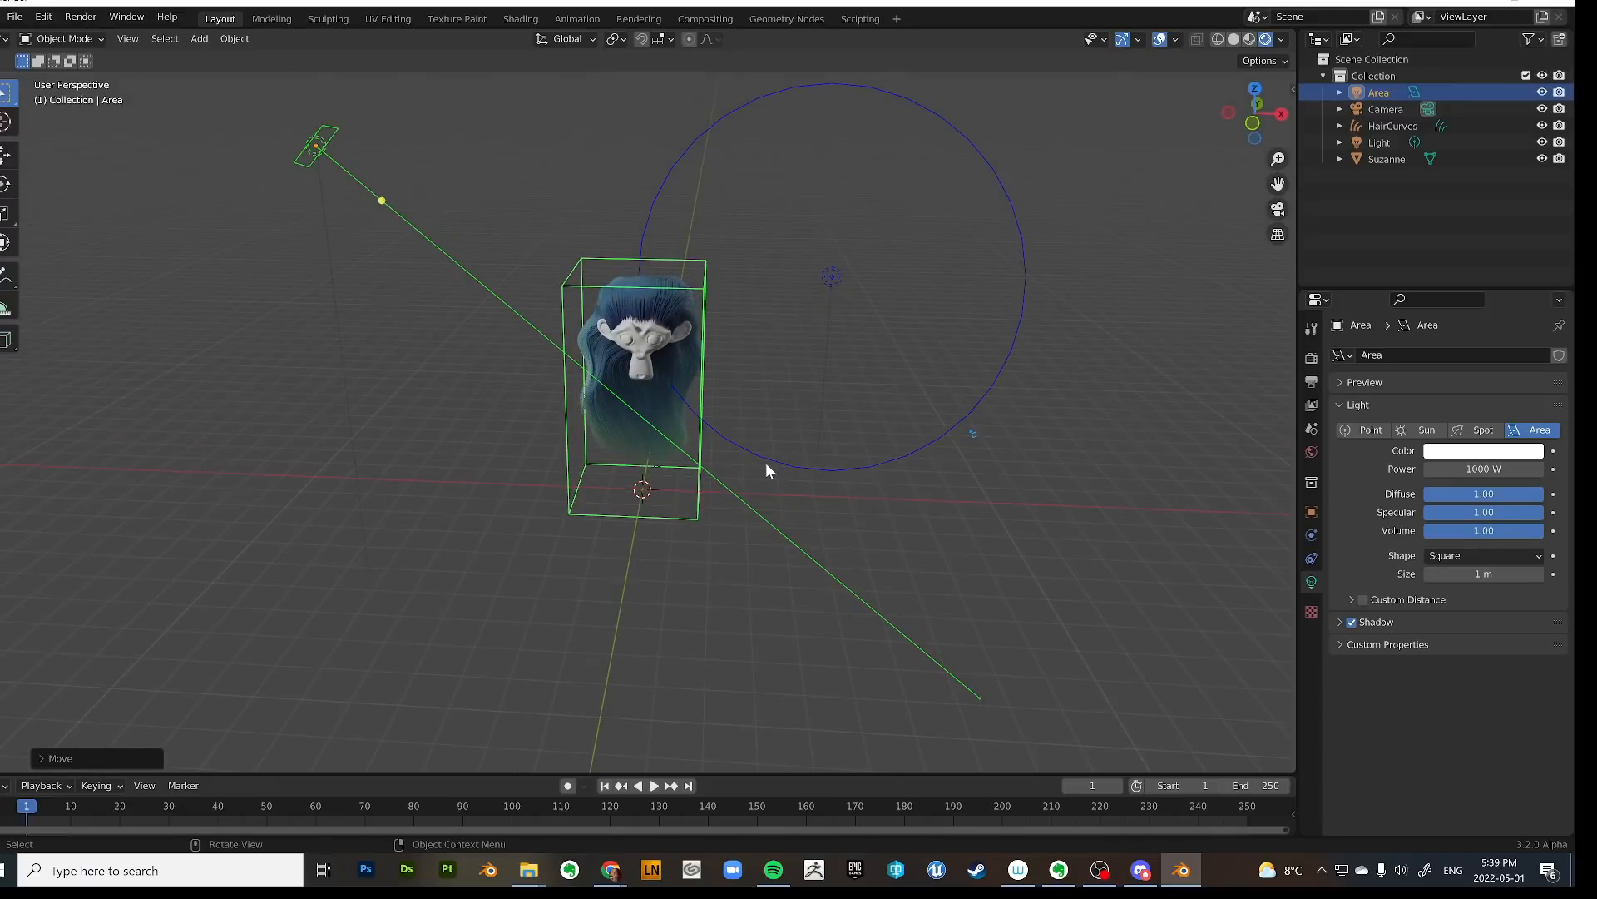
Enable contact shadows on both the area light and the point light.
{"action": "left_click", "coordinate": [1340, 622]}
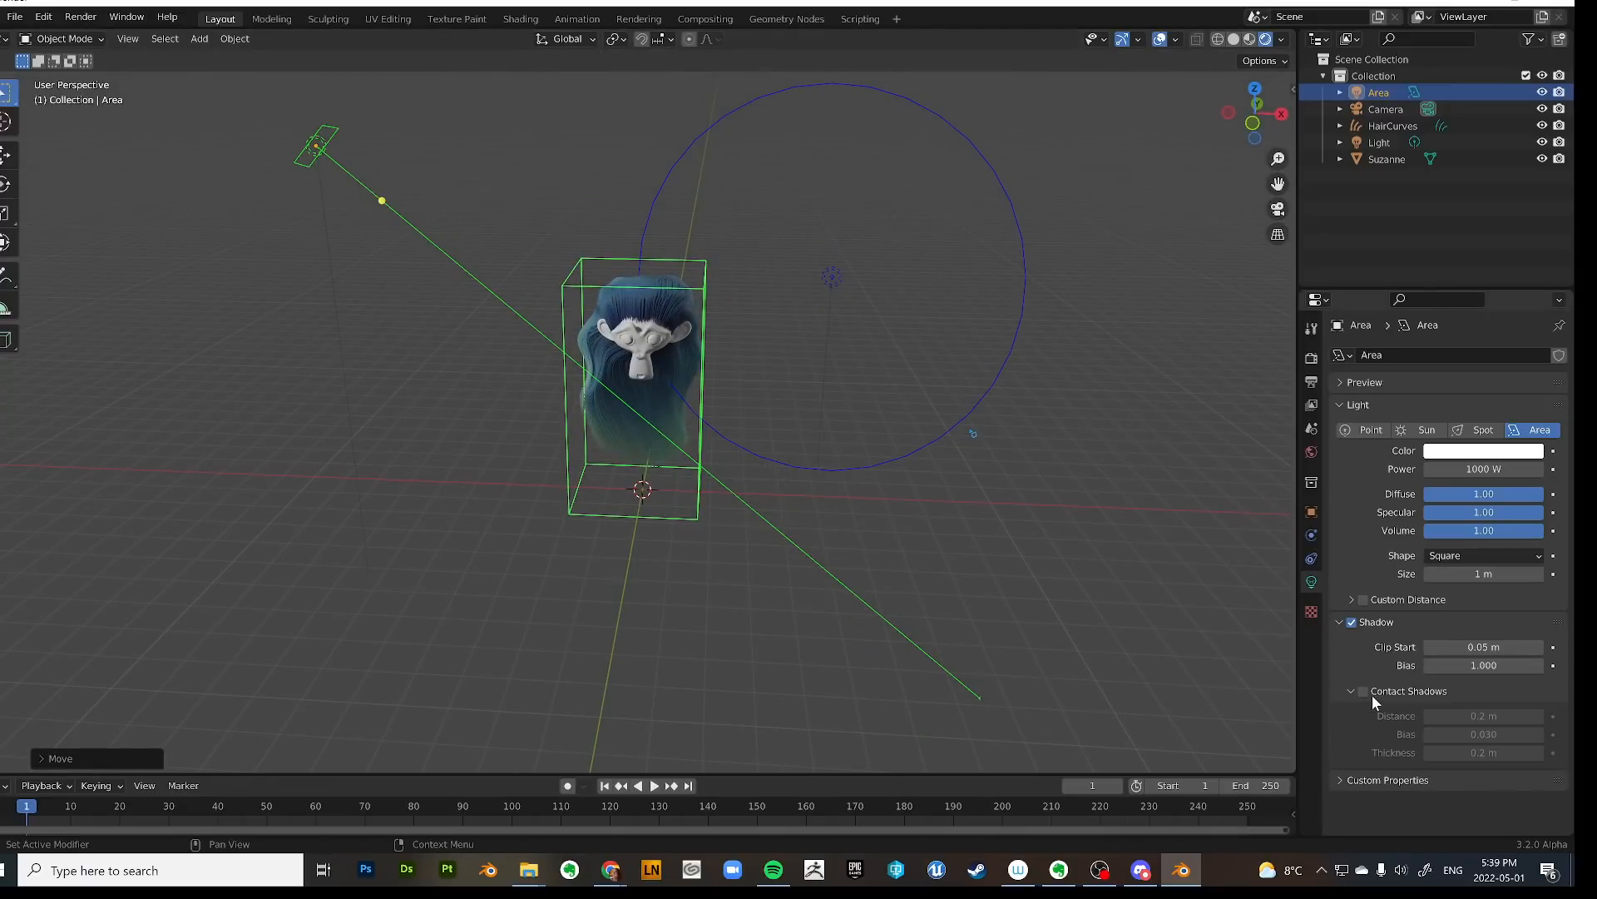
{"action": "left_click", "coordinate": [835, 277]}
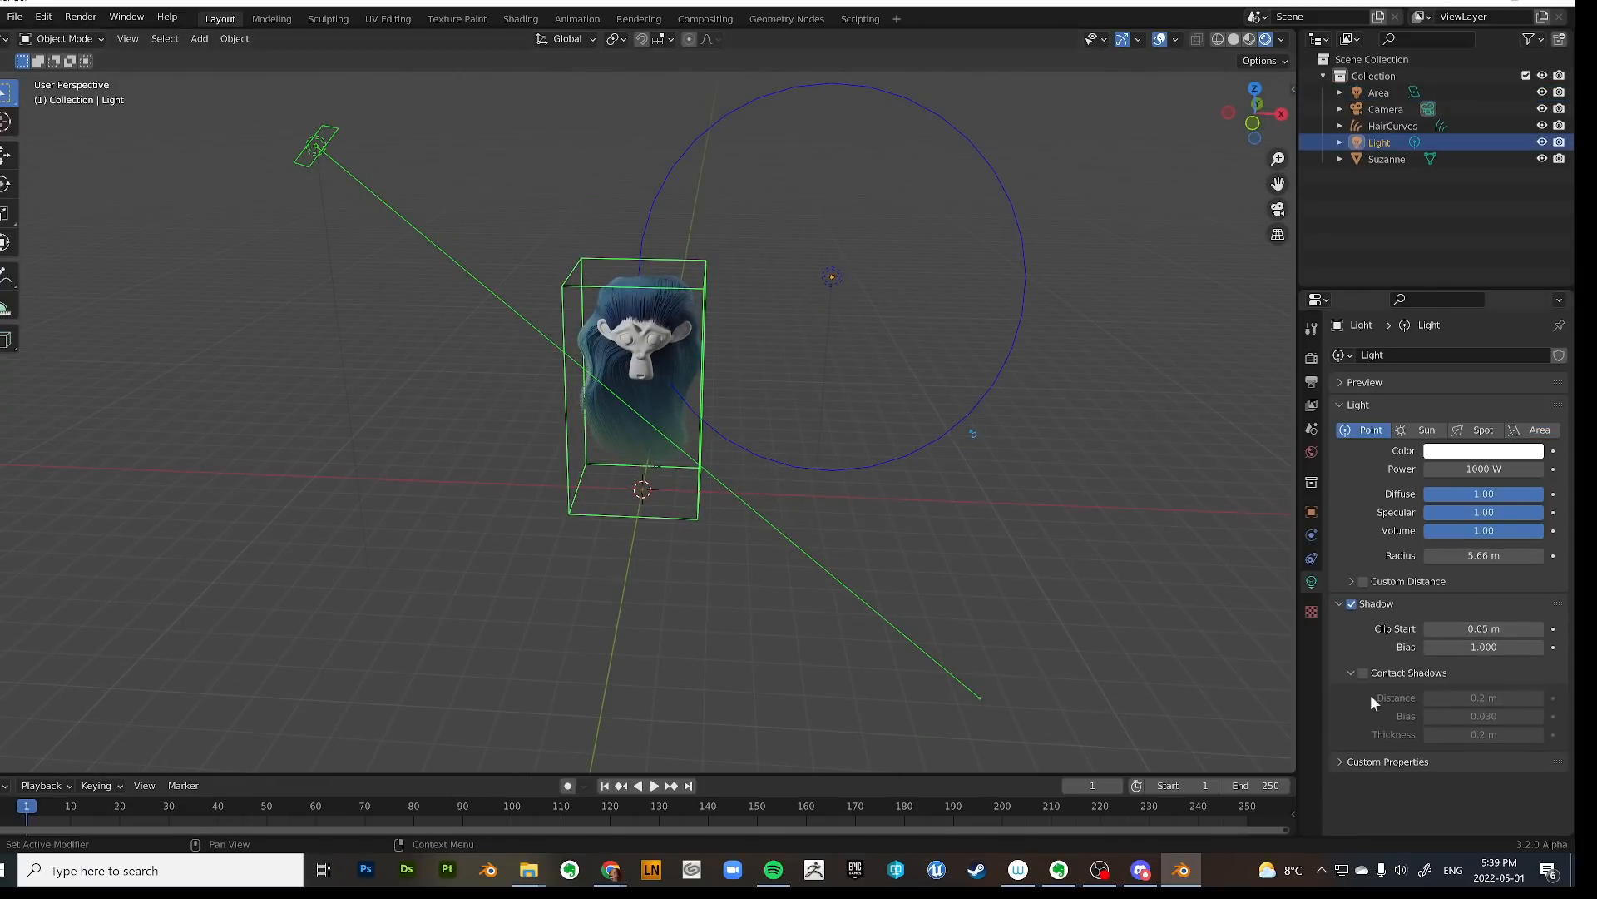
{"action": "left_click", "coordinate": [1363, 674]}
{"action": "left_click", "coordinate": [816, 463]}
{"action": "middle_click_drag", "start_coordinate": [815, 463], "coordinate": [1002, 491]}
Set the world background colour to a slightly warm grey with a value of about 0.184.
{"action": "left_click", "coordinate": [1471, 454]}
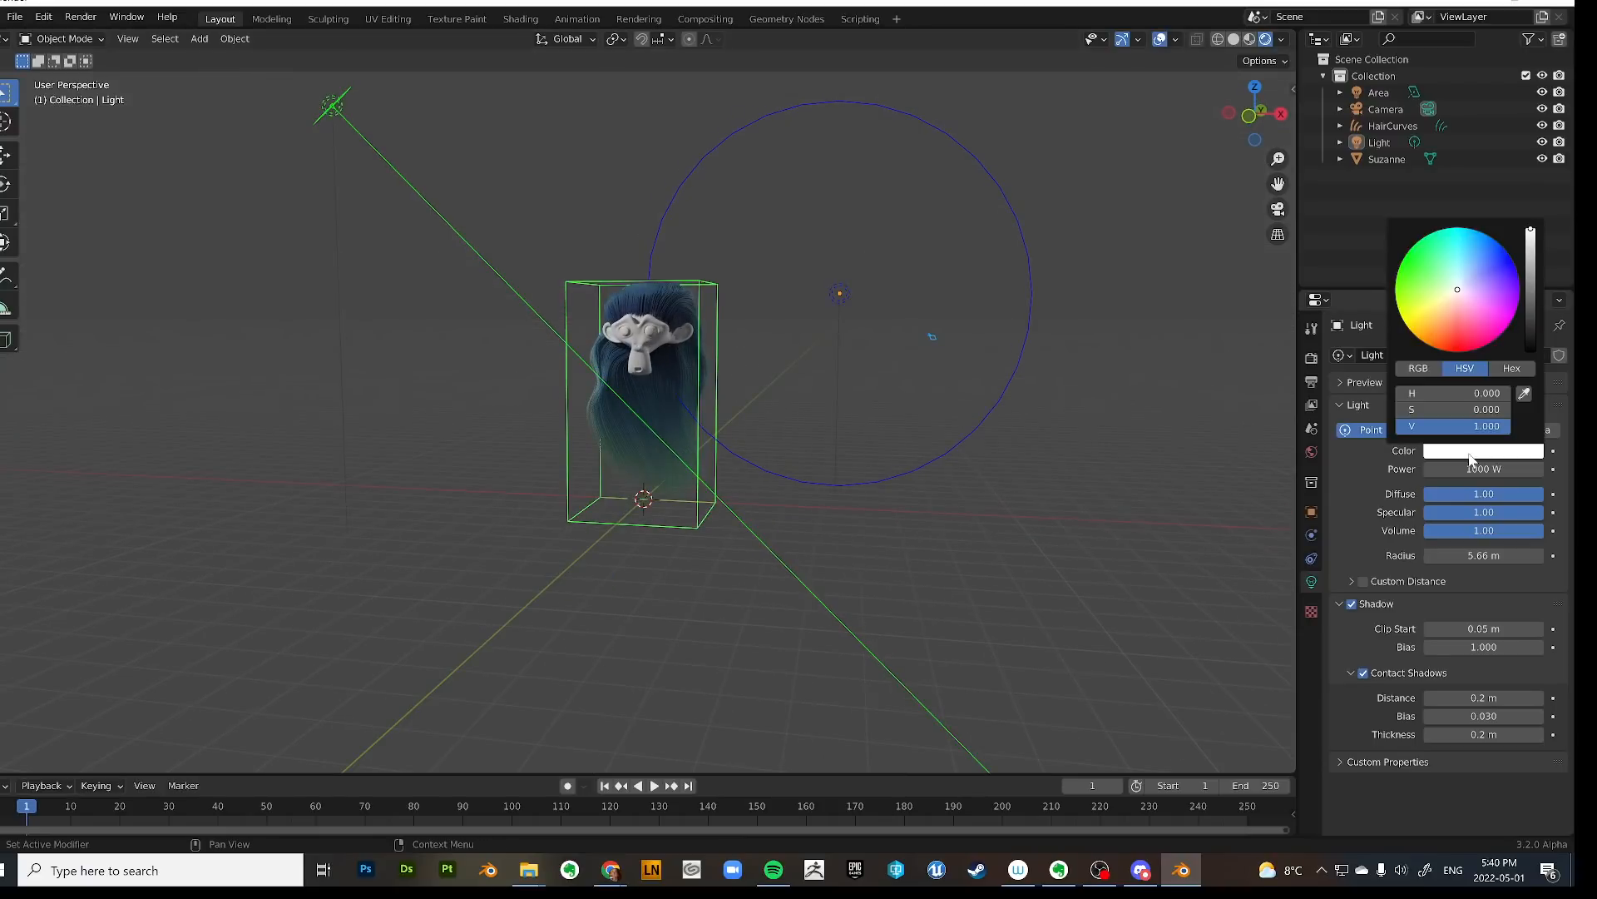
{"action": "left_click", "coordinate": [1312, 453]}
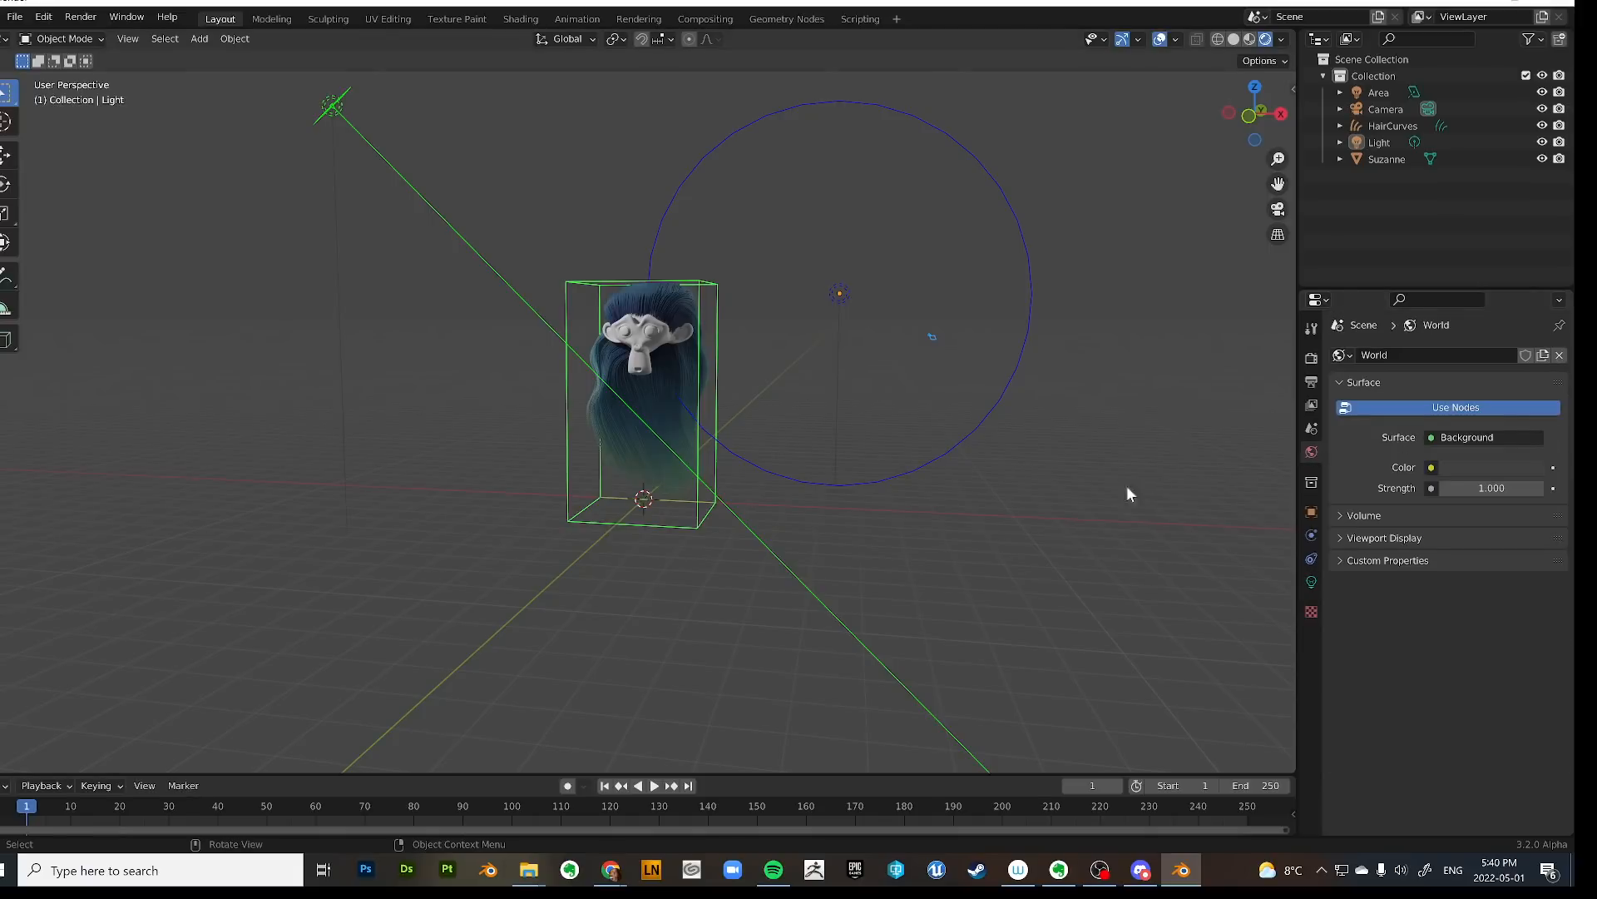
{"action": "left_click", "coordinate": [1462, 471]}
{"action": "left_click", "coordinate": [1509, 297]}
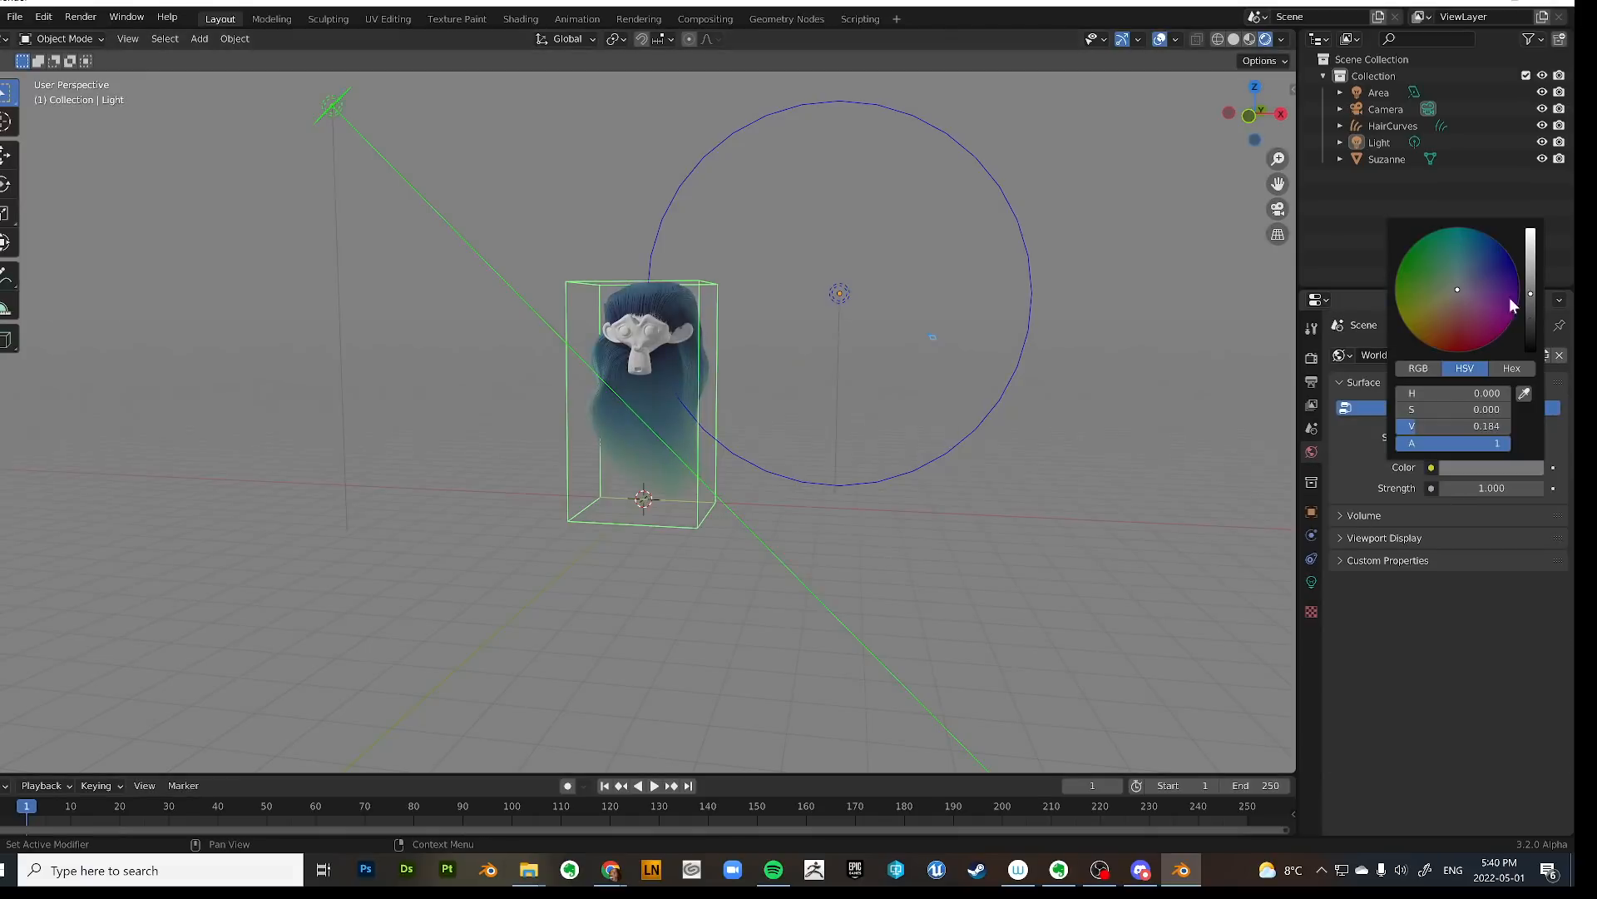
{"action": "left_click", "coordinate": [1451, 305]}
{"action": "left_click_drag", "start_coordinate": [1451, 305], "coordinate": [1452, 295]}
{"action": "middle_click_drag", "start_coordinate": [921, 392], "coordinate": [875, 308]}
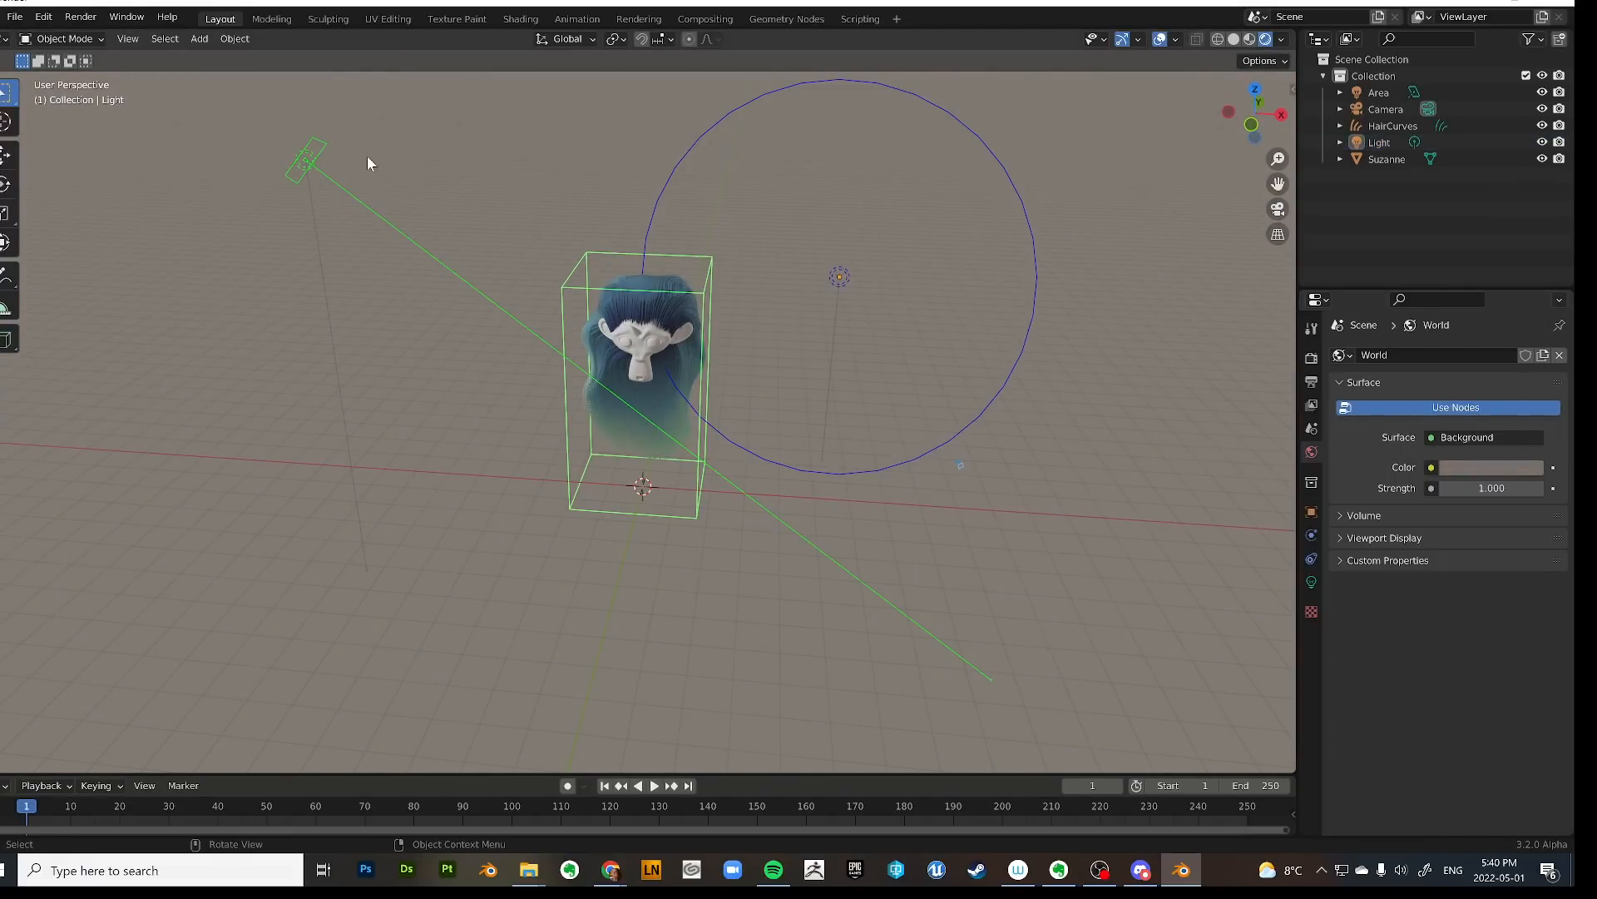
Give the area light a faint warm tint.
{"action": "left_click", "coordinate": [298, 161]}
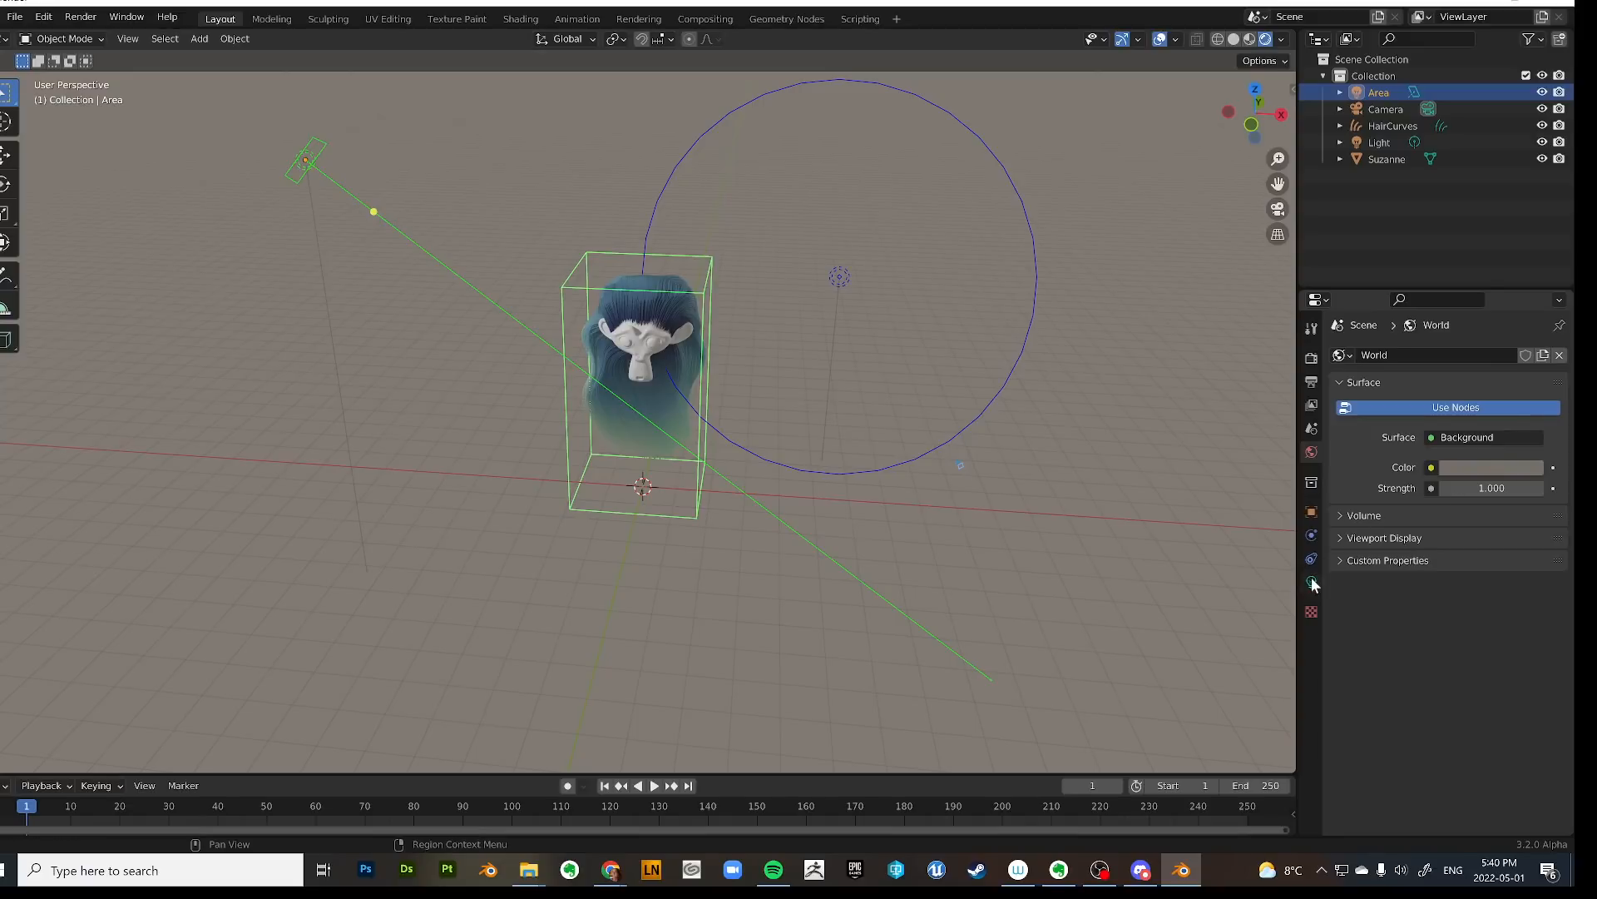
{"action": "left_click", "coordinate": [1311, 581]}
{"action": "left_click", "coordinate": [1479, 451]}
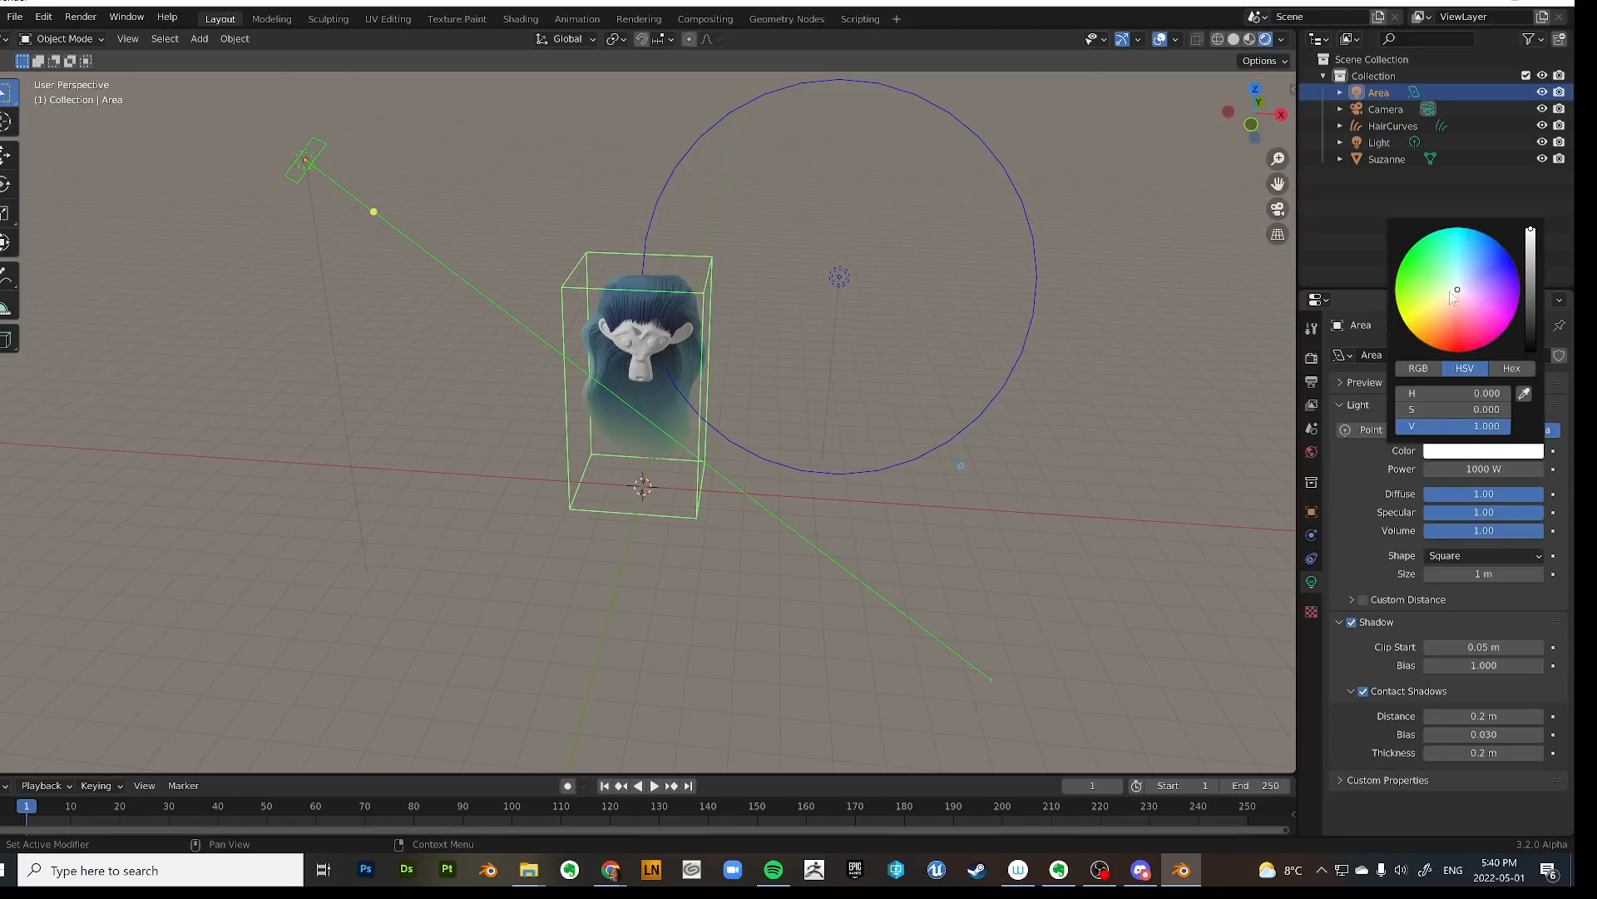
{"action": "left_click", "coordinate": [1450, 293]}
Tint the point light a pale blue.
{"action": "left_click", "coordinate": [841, 276]}
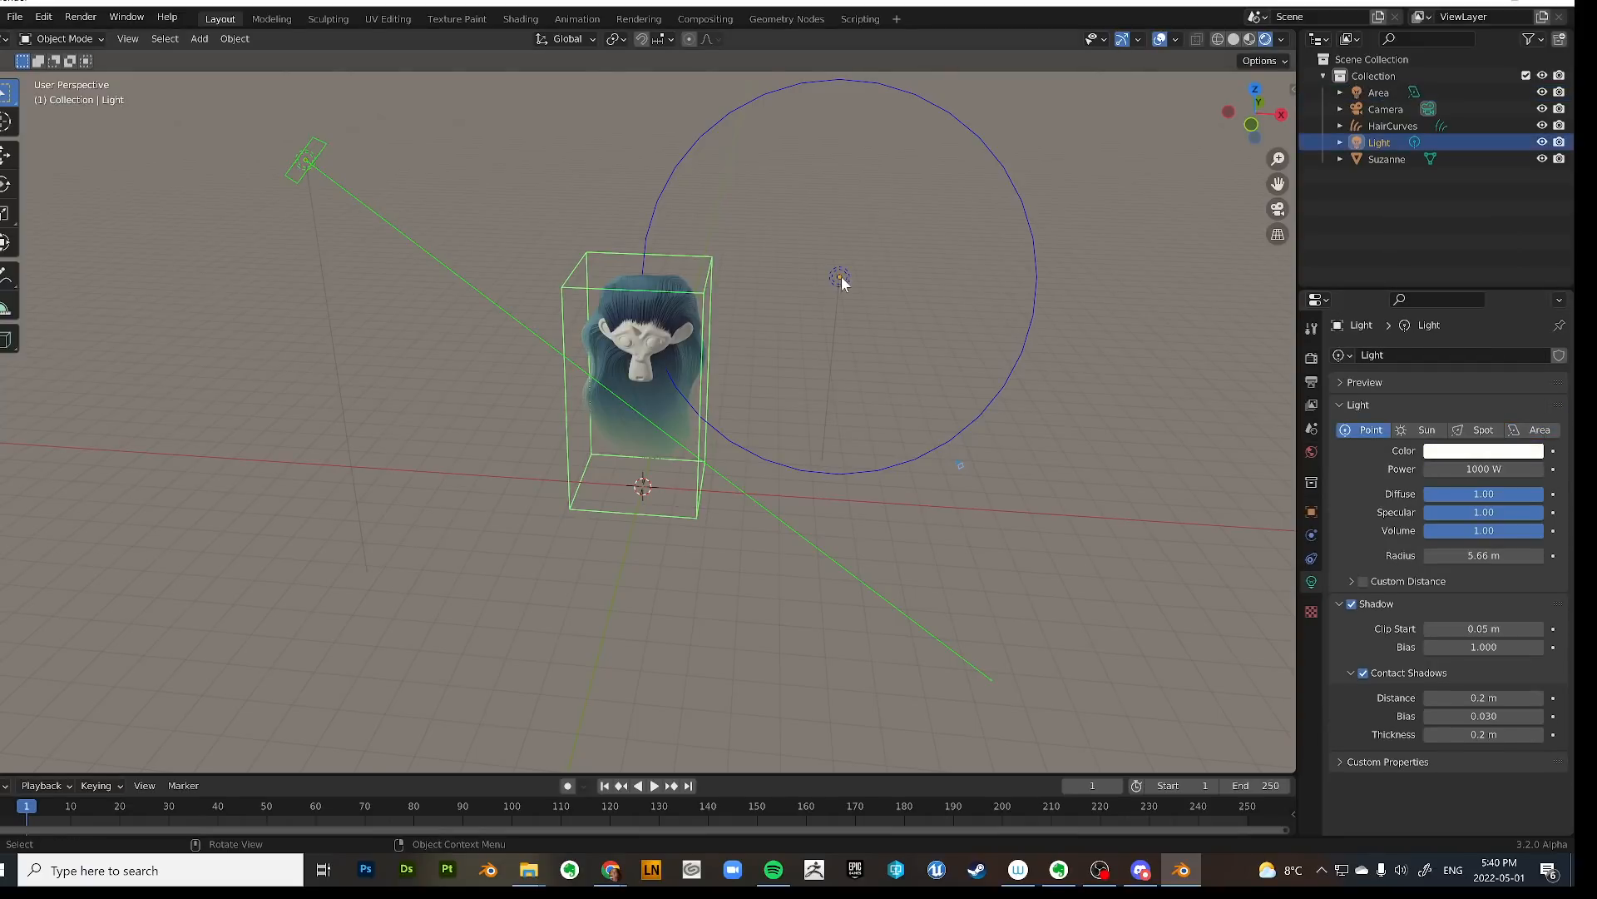
{"action": "left_click", "coordinate": [1480, 451]}
{"action": "left_click", "coordinate": [1469, 287]}
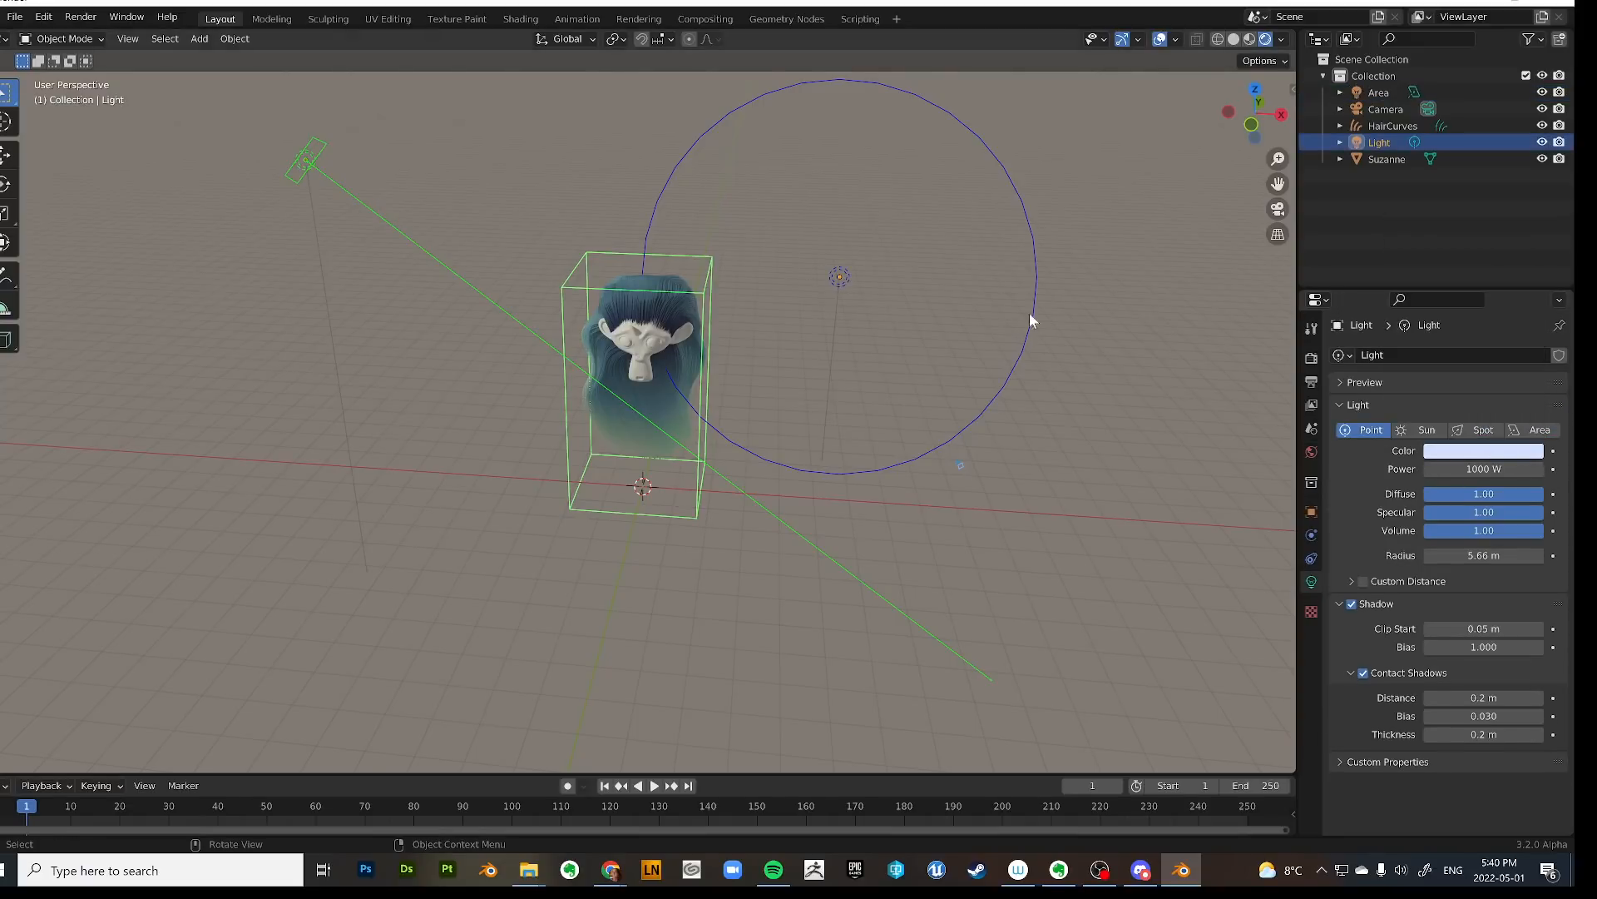
{"action": "middle_click_drag", "start_coordinate": [1030, 313], "coordinate": [1025, 137], "text": "alt"}
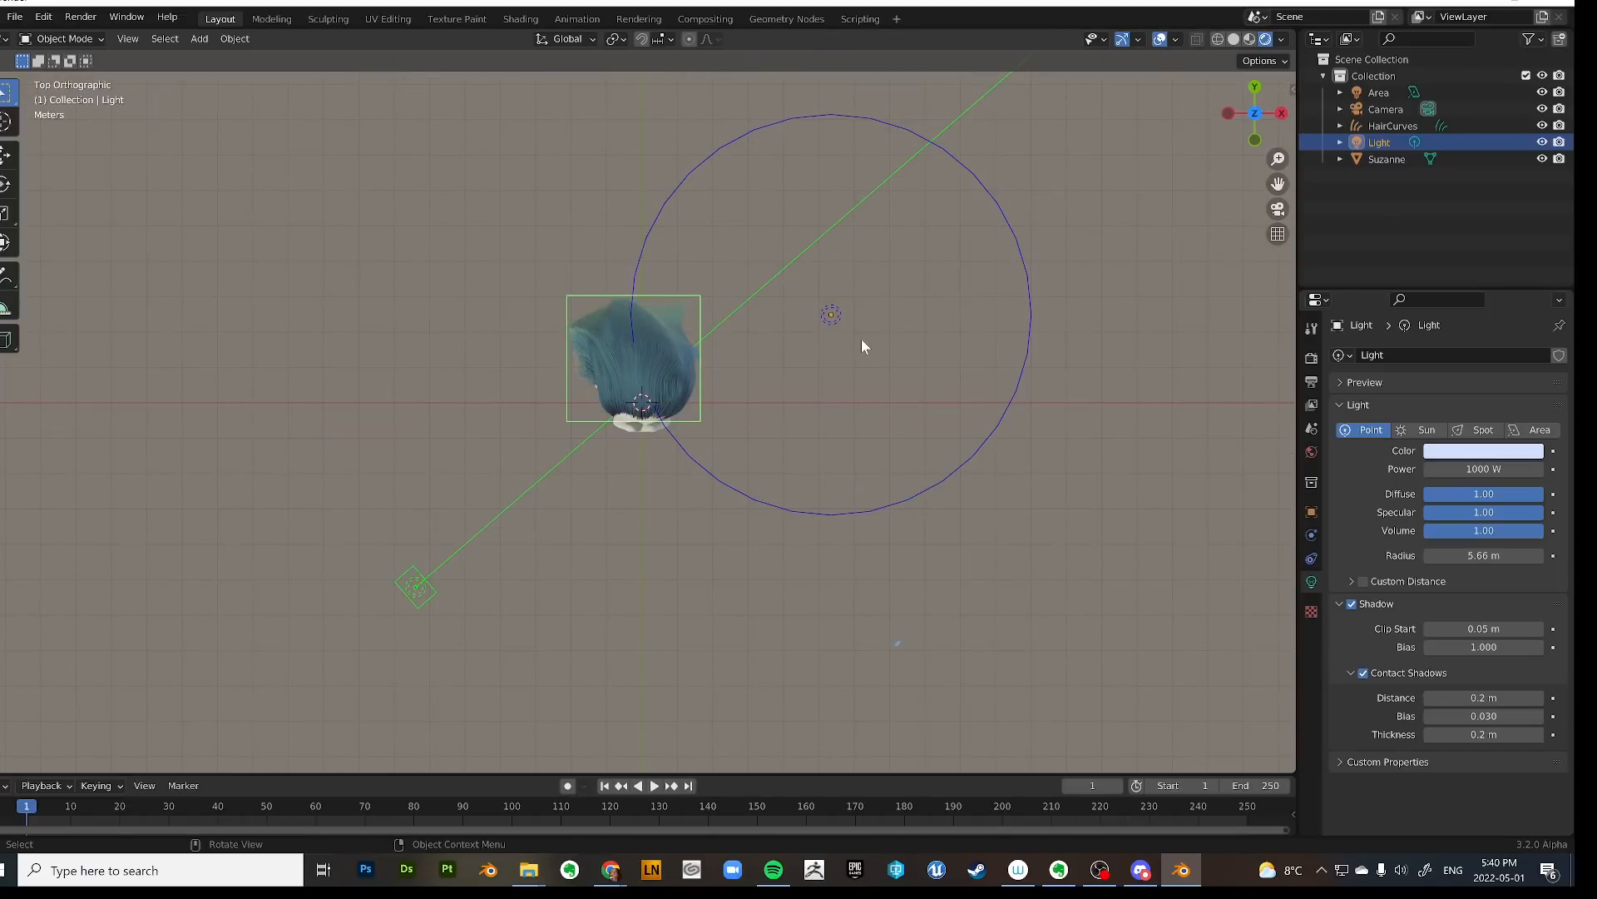
Move the point light to the front right of the head and place a duplicate of it behind the head.
{"action": "key", "text": "g"}
{"action": "left_click", "coordinate": [904, 496]}
{"action": "key", "text": "shift+d"}
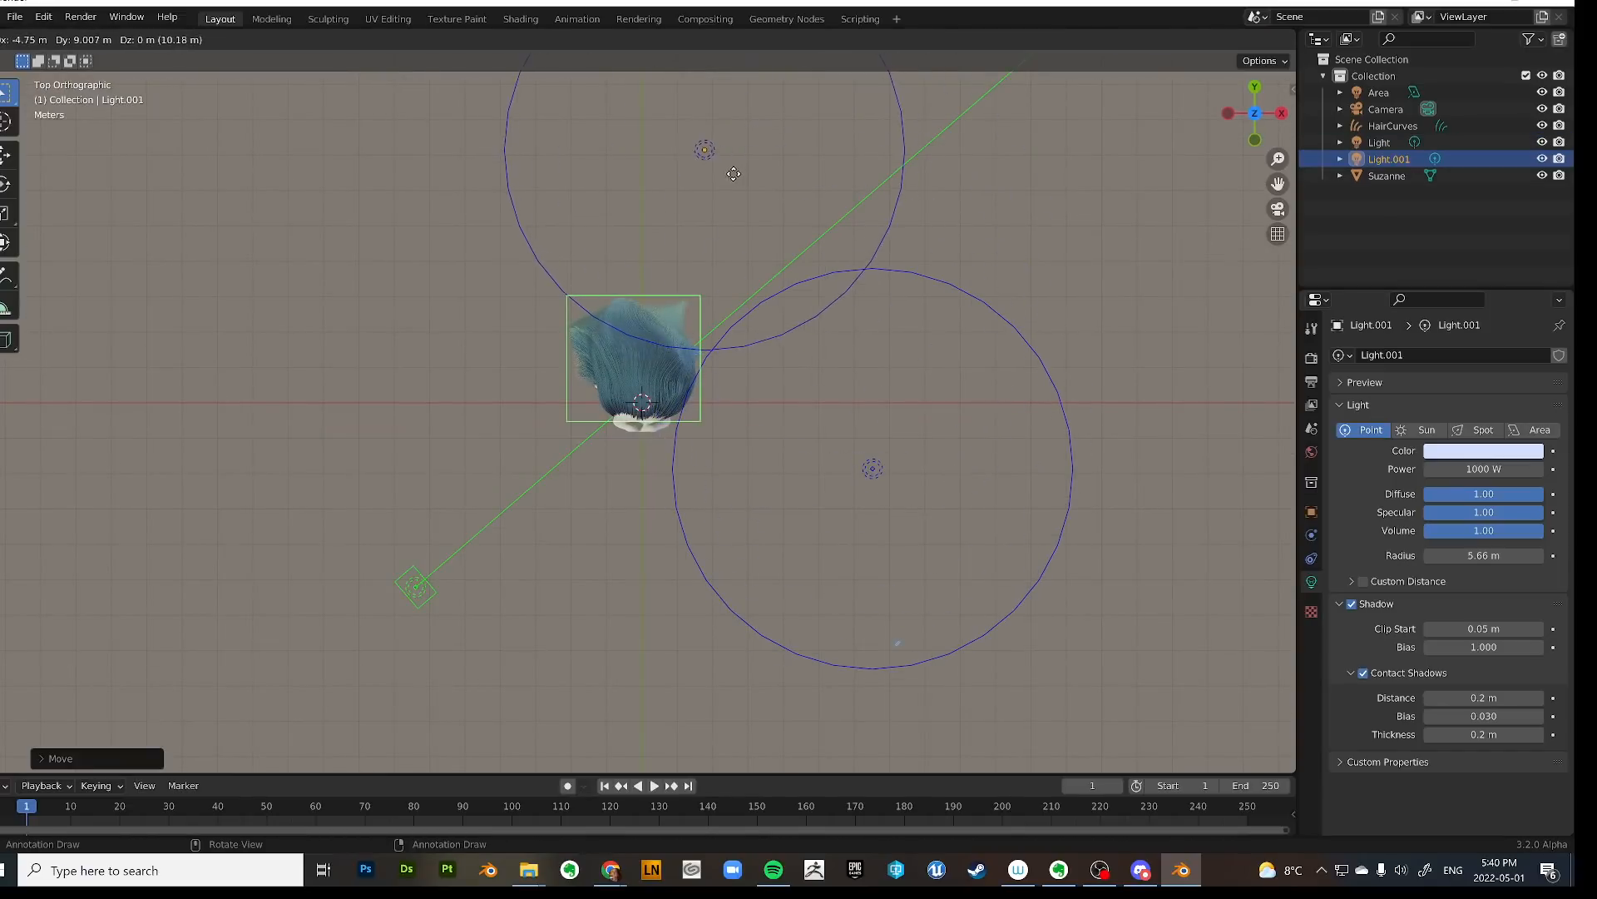
{"action": "left_click", "coordinate": [732, 177]}
Raise the duplicated point light along the Z axis so it sits high behind the head.
{"action": "middle_click_drag", "start_coordinate": [732, 177], "coordinate": [903, 308]}
{"action": "key", "text": "g"}
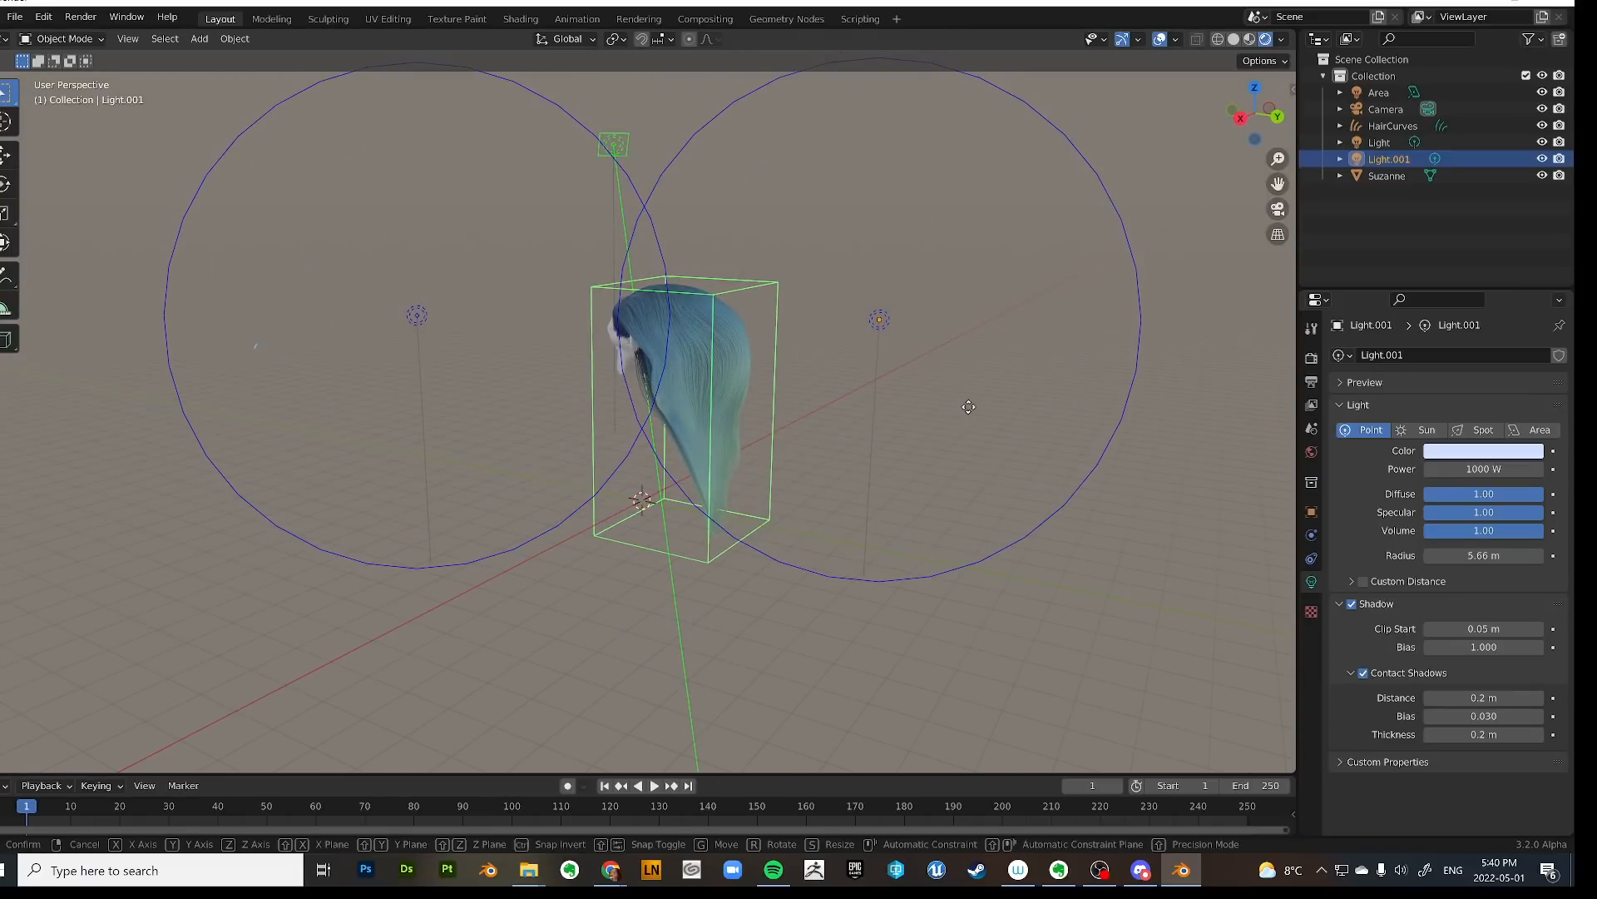
{"action": "key", "text": "z"}
{"action": "left_click", "coordinate": [446, 337]}
Lower the original point light along the Z axis to near ground level.
{"action": "left_click", "coordinate": [423, 320]}
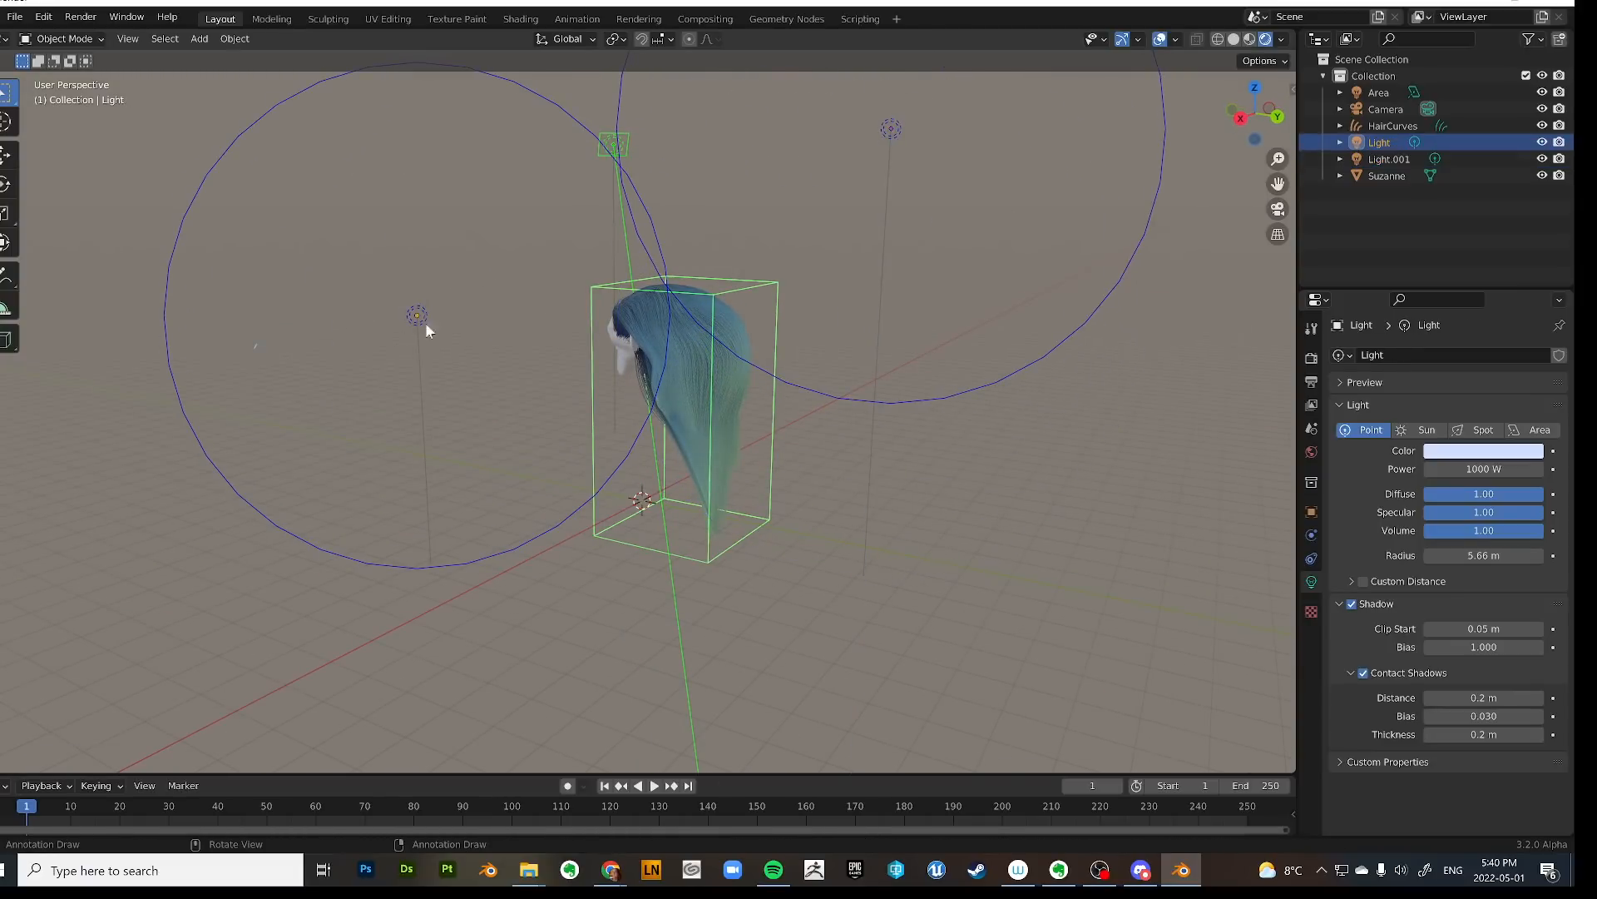
{"action": "key", "text": "g"}
{"action": "key", "text": "z"}
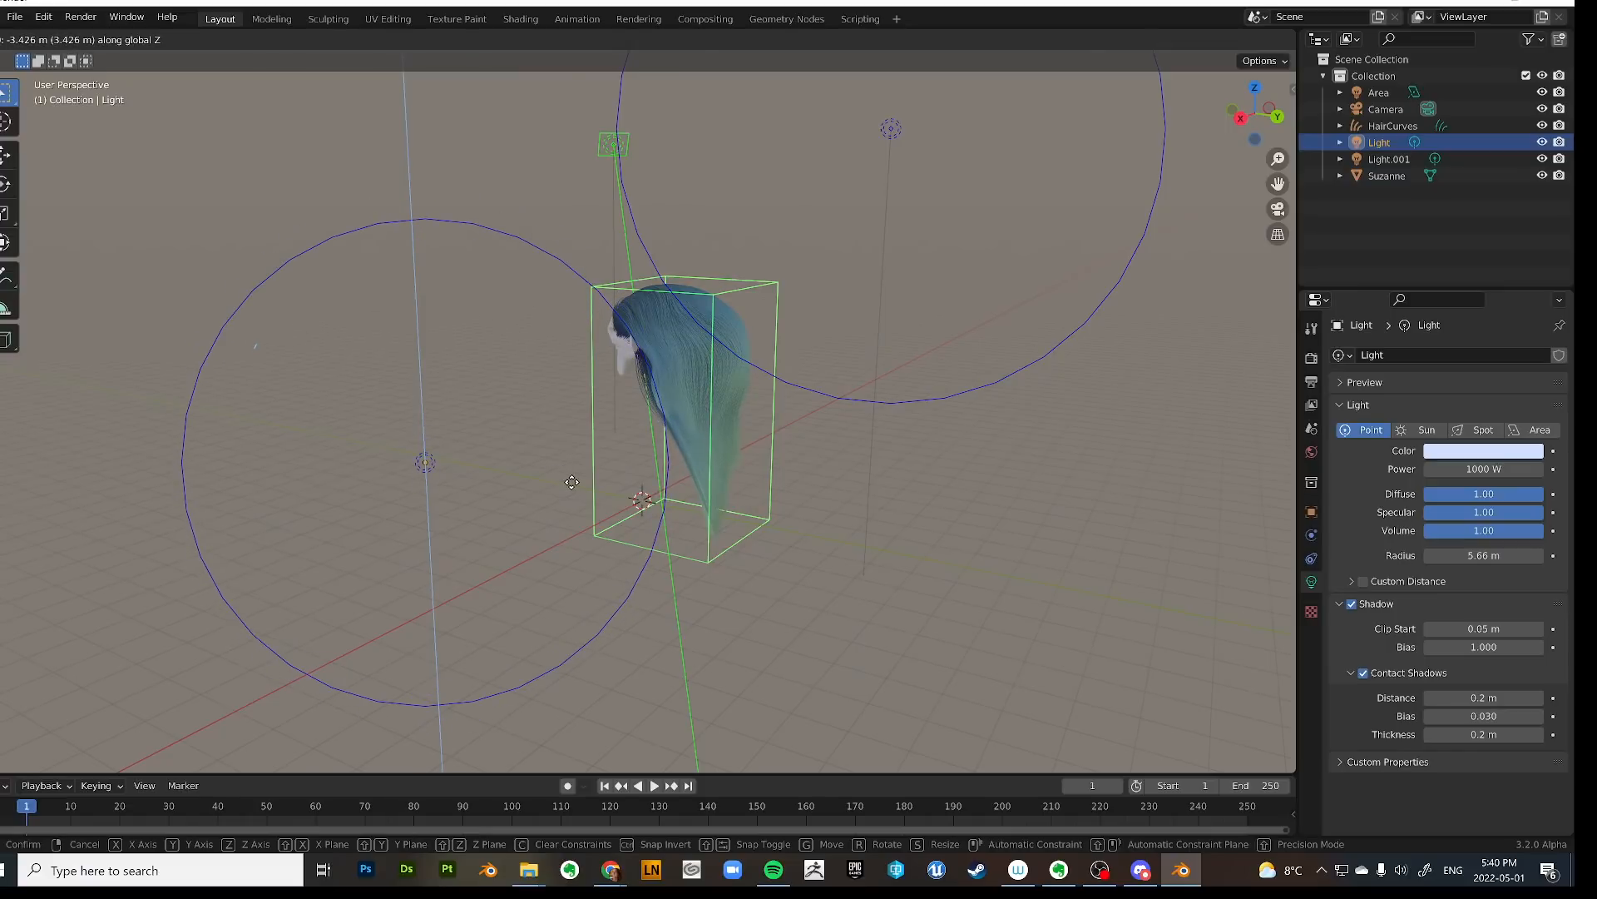
{"action": "left_click", "coordinate": [594, 497]}
Reposition the original point light from the top view, bringing it further in front of the head.
{"action": "left_click", "coordinate": [1019, 595]}
{"action": "middle_click_drag", "start_coordinate": [571, 537], "coordinate": [348, 341]}
{"action": "left_click", "coordinate": [348, 341]}
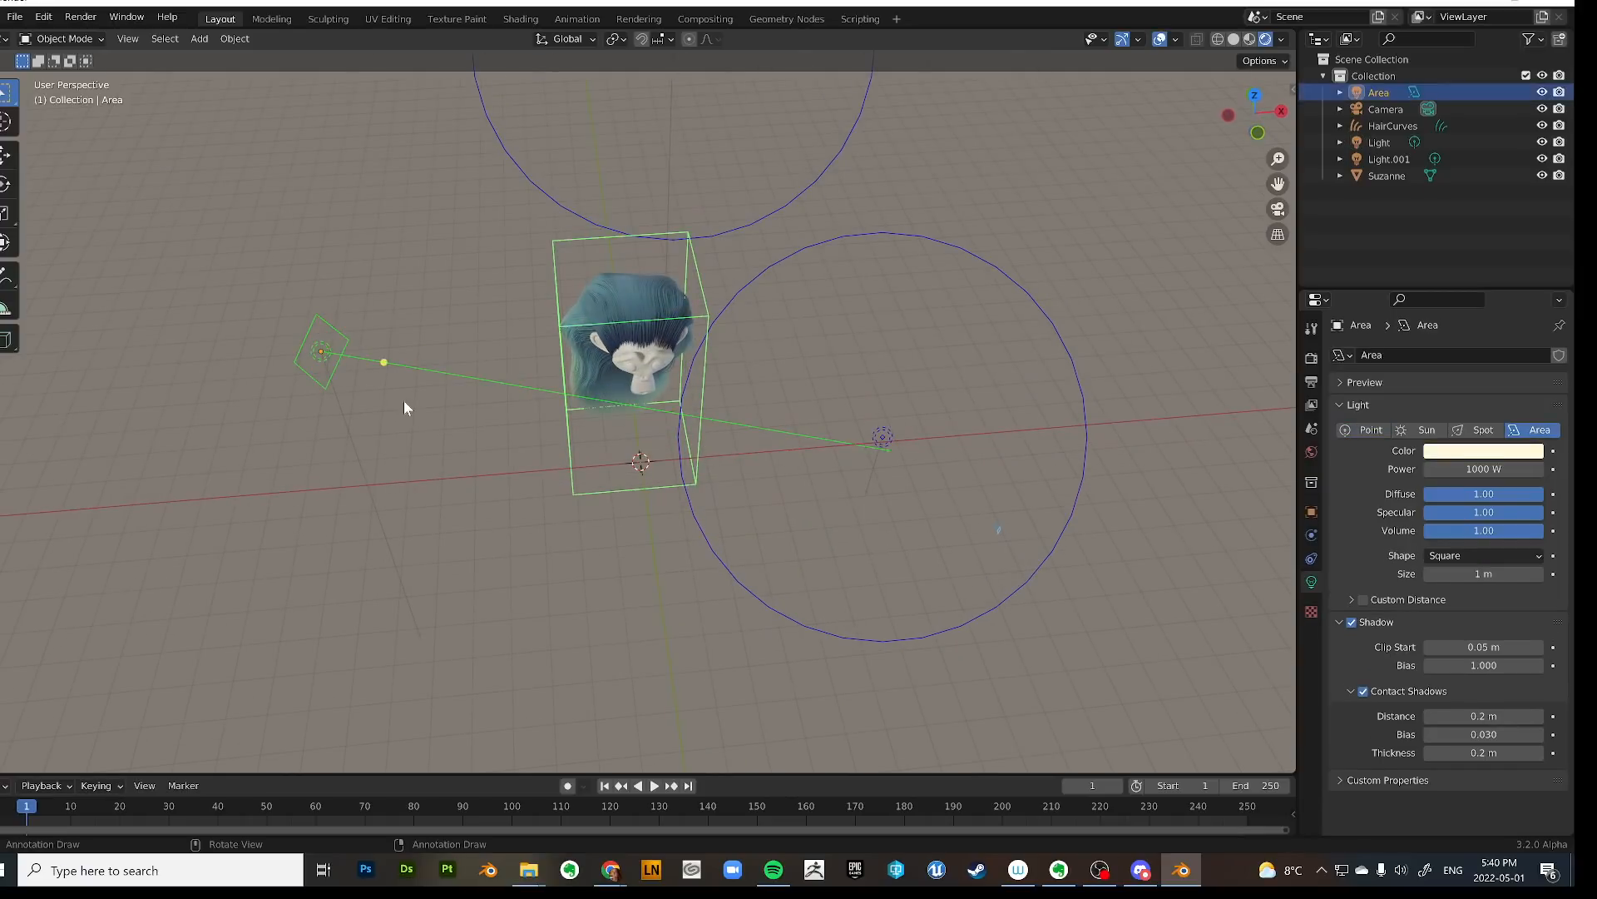
{"action": "left_click", "coordinate": [885, 440]}
{"action": "key", "text": "KP_7"}
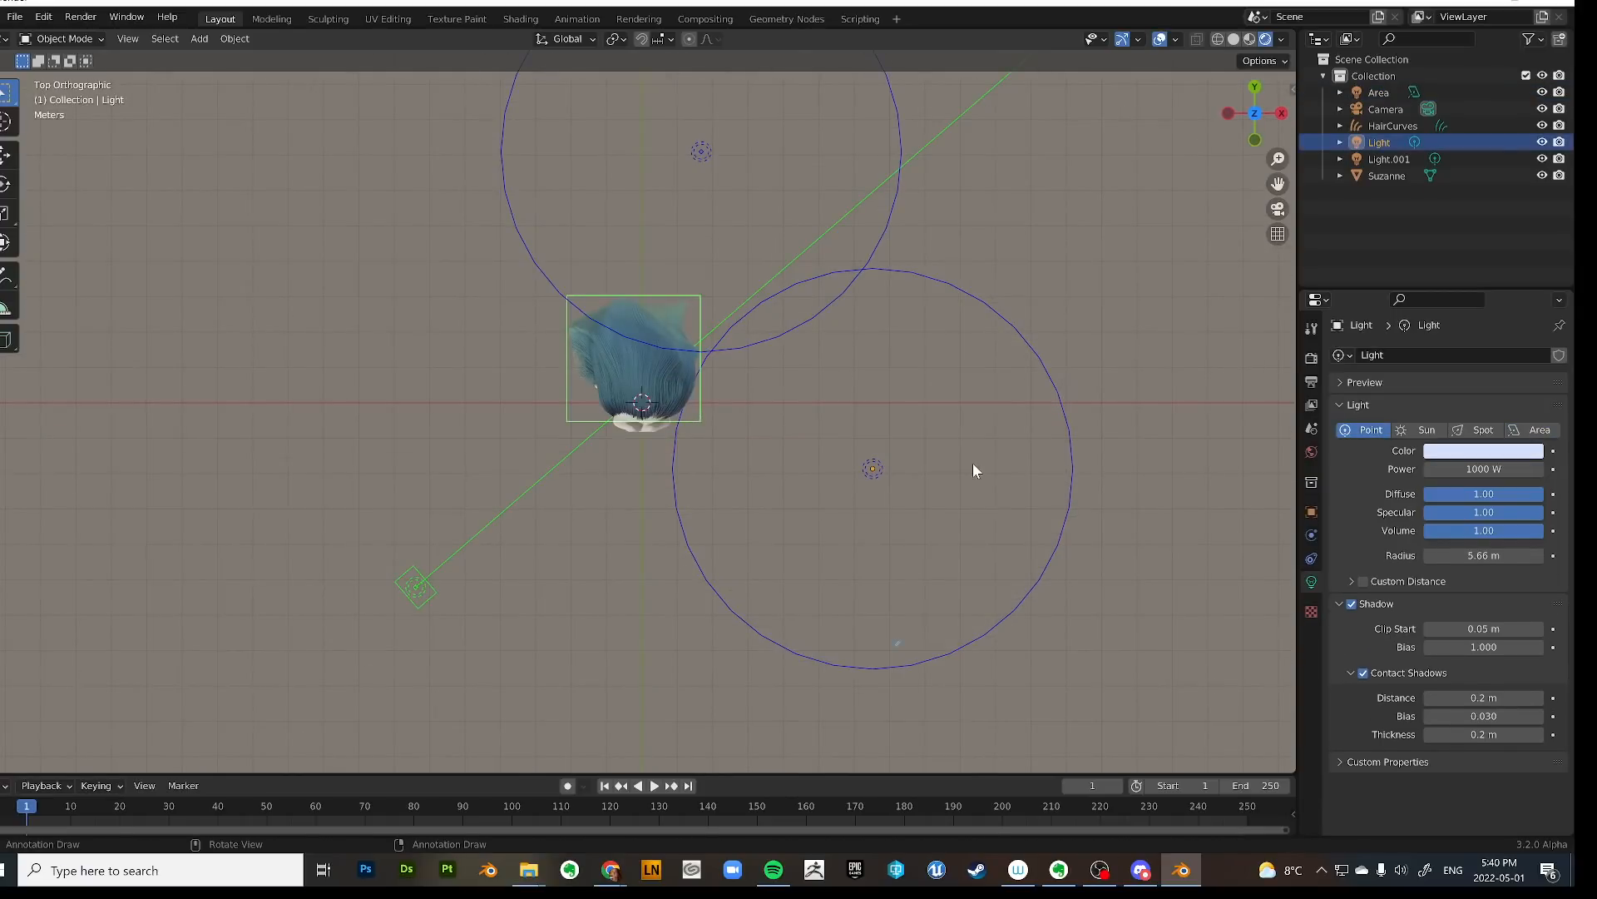
{"action": "key", "text": "g"}
{"action": "left_click", "coordinate": [884, 561]}
Raise the original point light to about head height and shift it along X to sit nearly centred before the face.
{"action": "middle_click_drag", "start_coordinate": [884, 571], "coordinate": [887, 371]}
{"action": "key", "text": "g"}
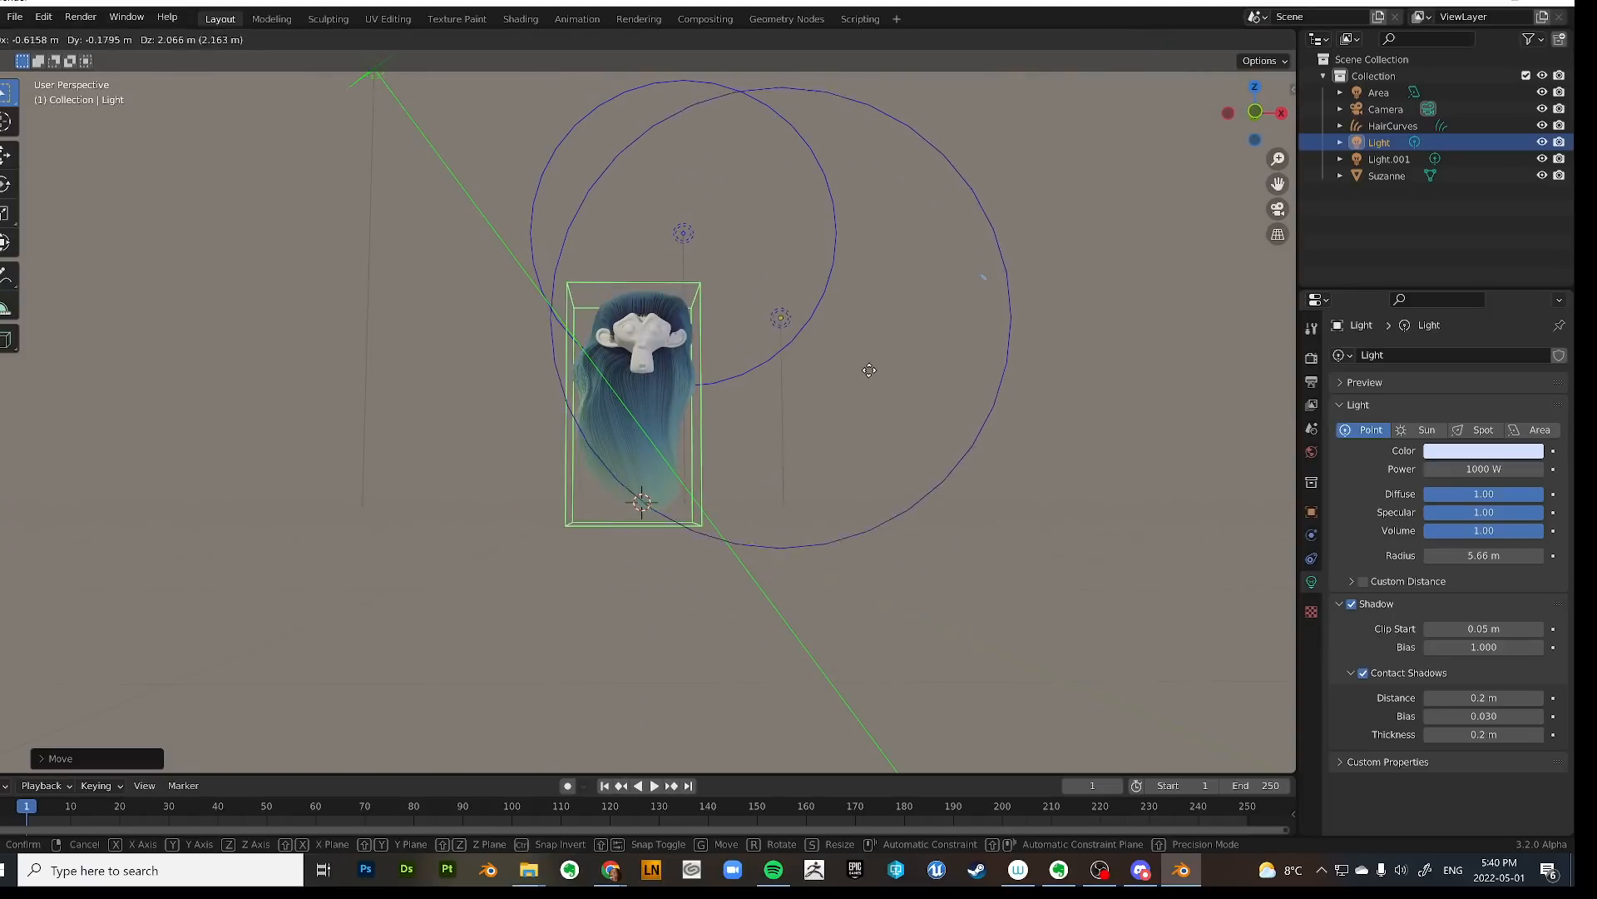
{"action": "left_click", "coordinate": [871, 373]}
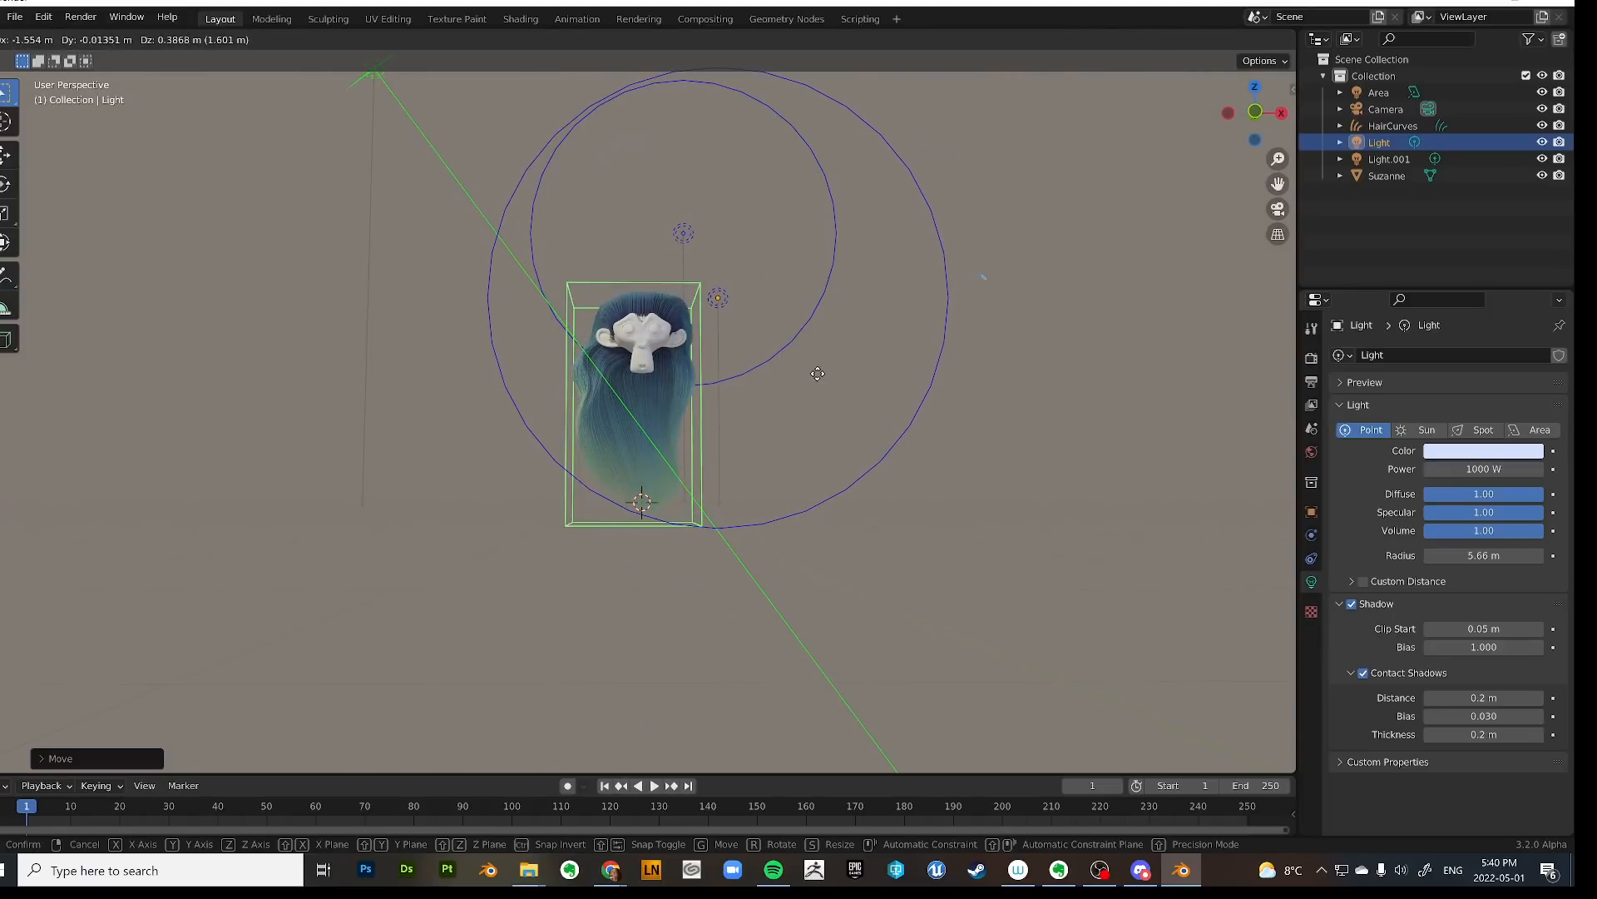
{"action": "middle_click_drag", "start_coordinate": [871, 373], "coordinate": [881, 439]}
{"action": "key", "text": "g"}
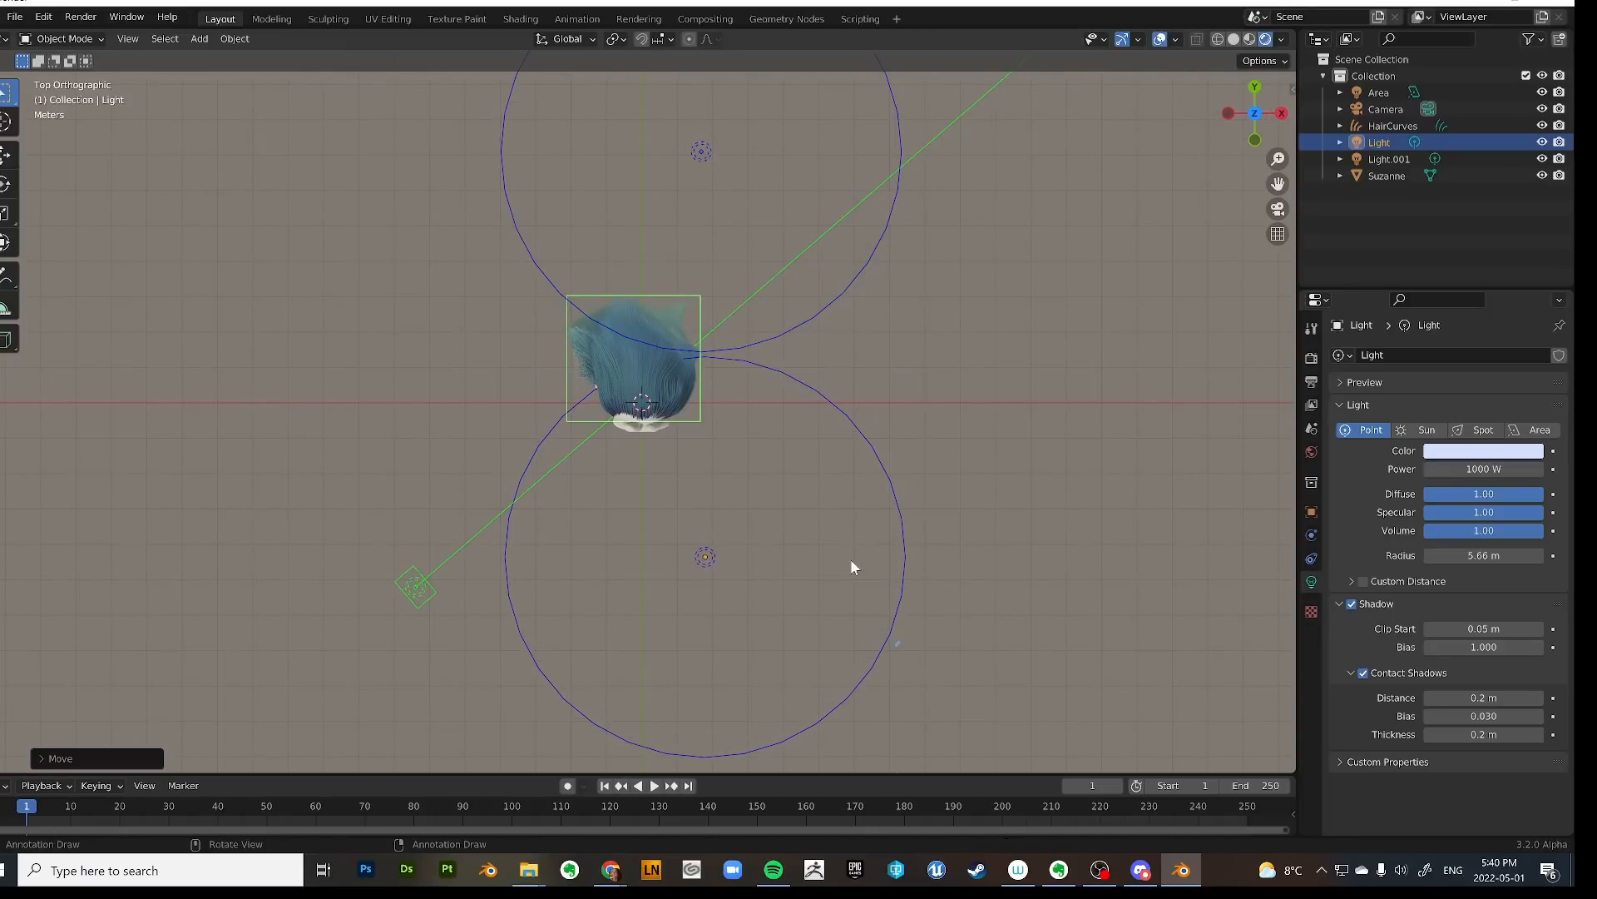
{"action": "left_click", "coordinate": [850, 557]}
Hide the viewport overlays and examine the lit hair from the front, sides and above at different distances.
{"action": "middle_click_drag", "start_coordinate": [985, 580], "coordinate": [1060, 166]}
{"action": "left_click", "coordinate": [1159, 39]}
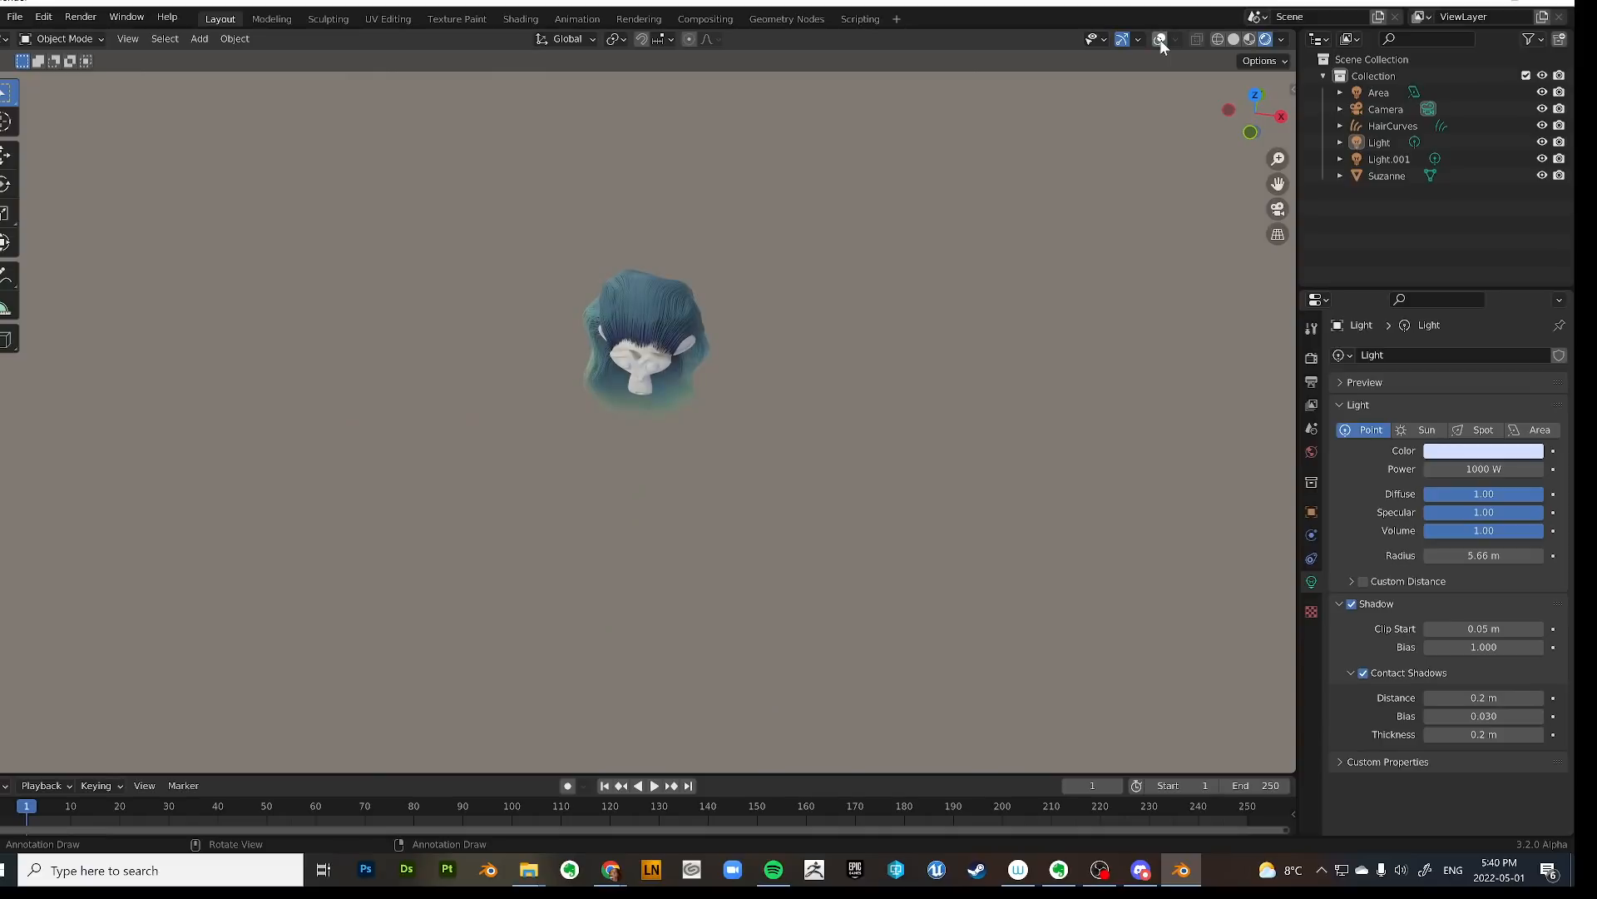
{"action": "middle_click_drag", "start_coordinate": [982, 249], "coordinate": [911, 325]}
{"action": "scroll", "coordinate": [873, 366], "scroll_direction": "up", "scroll_amount": 3}
{"action": "middle_click_drag", "start_coordinate": [837, 409], "coordinate": [814, 505]}
{"action": "middle_click_drag", "start_coordinate": [613, 513], "coordinate": [731, 474]}
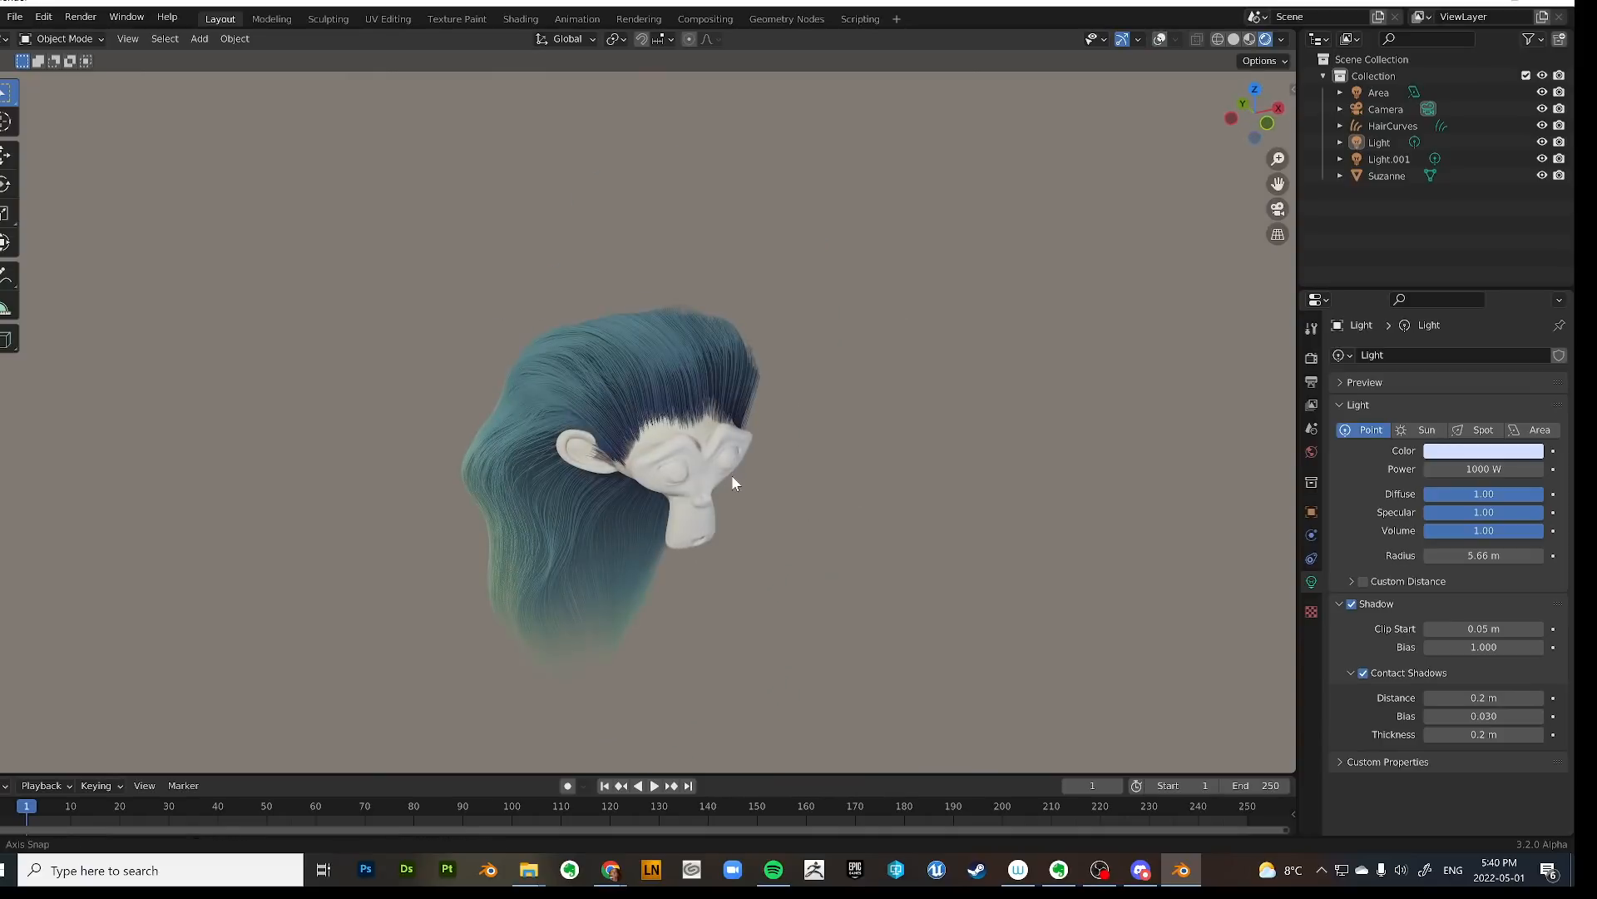
{"action": "middle_click_drag", "start_coordinate": [810, 645], "coordinate": [839, 434]}
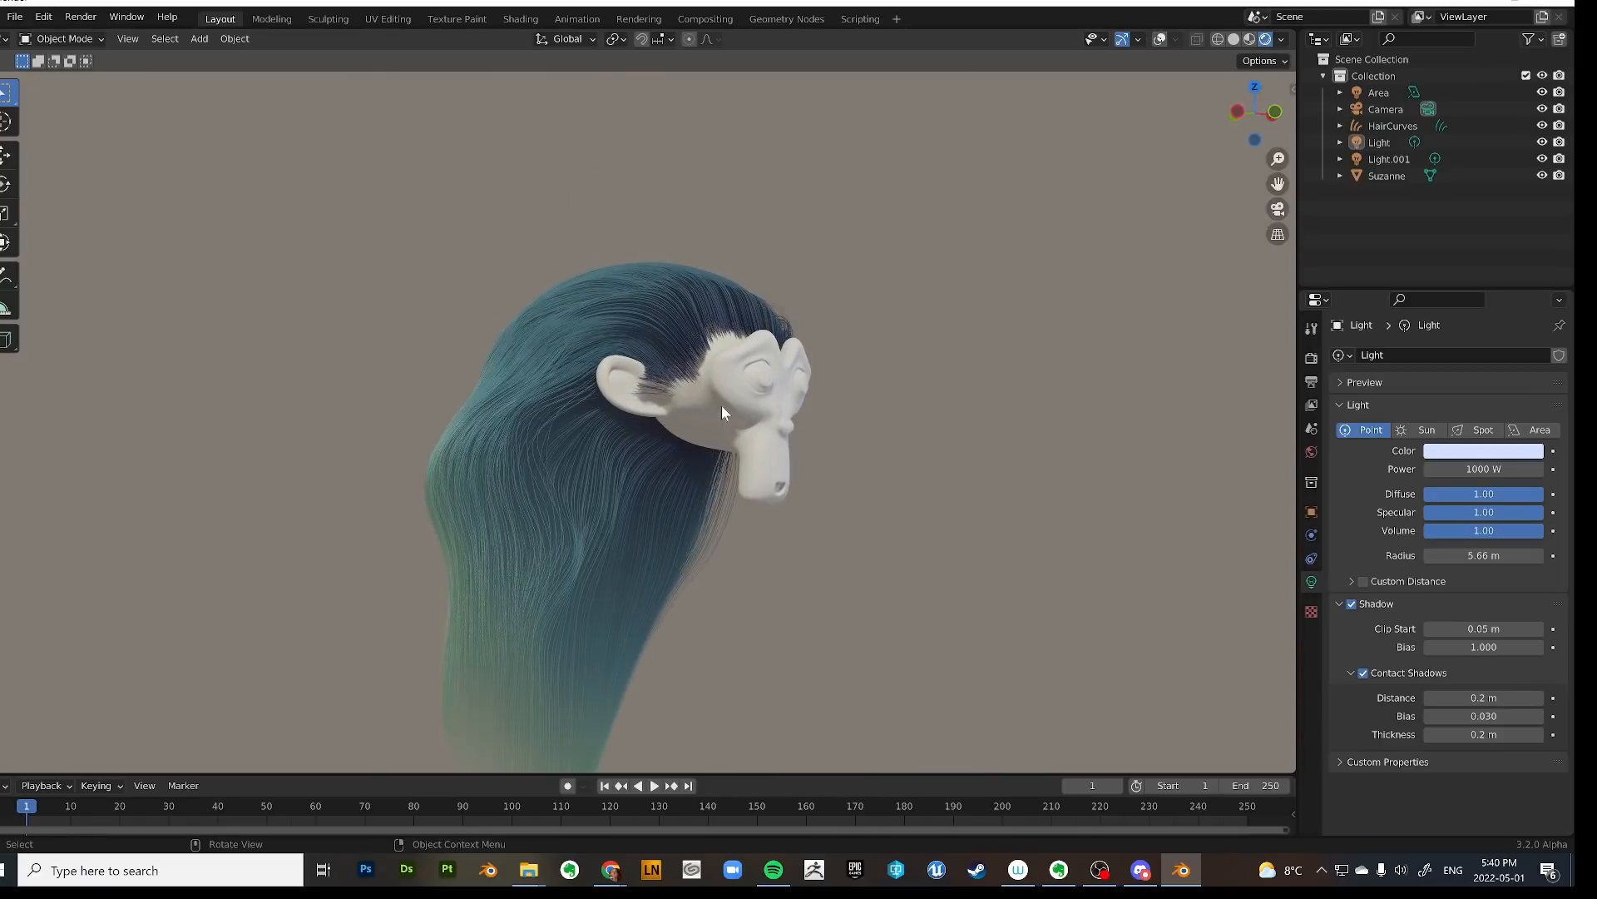
{"action": "scroll", "coordinate": [709, 402], "scroll_direction": "up", "scroll_amount": 5}
{"action": "scroll", "coordinate": [872, 410], "scroll_direction": "down", "scroll_amount": 8}
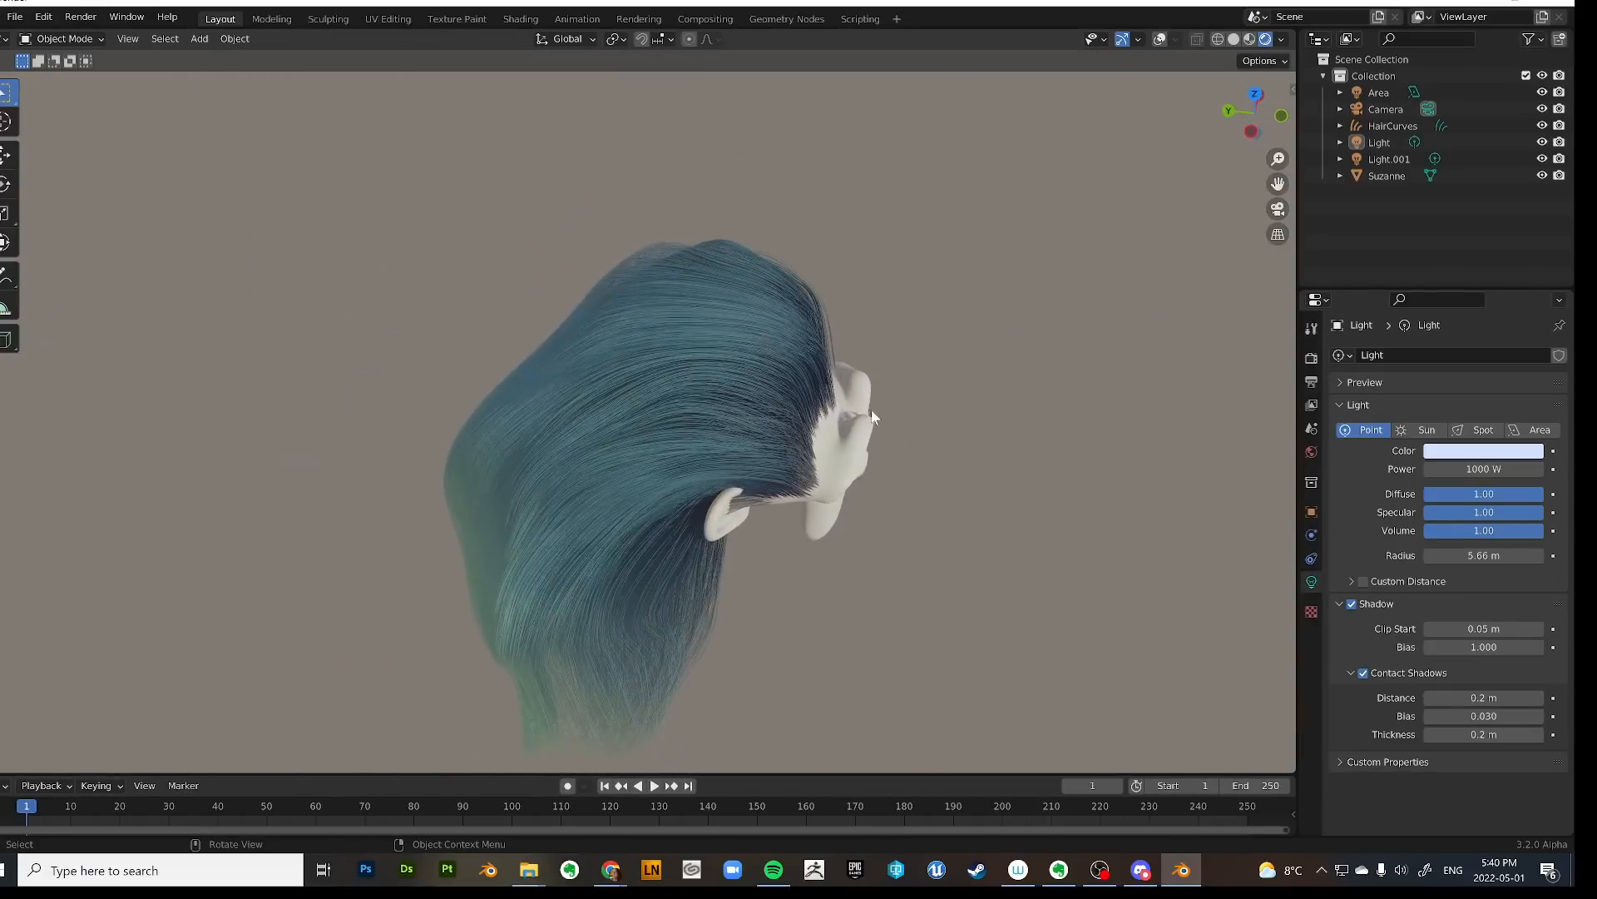
{"action": "middle_click_drag", "start_coordinate": [877, 515], "coordinate": [799, 426]}
{"action": "scroll", "coordinate": [799, 426], "scroll_direction": "up", "scroll_amount": 2}
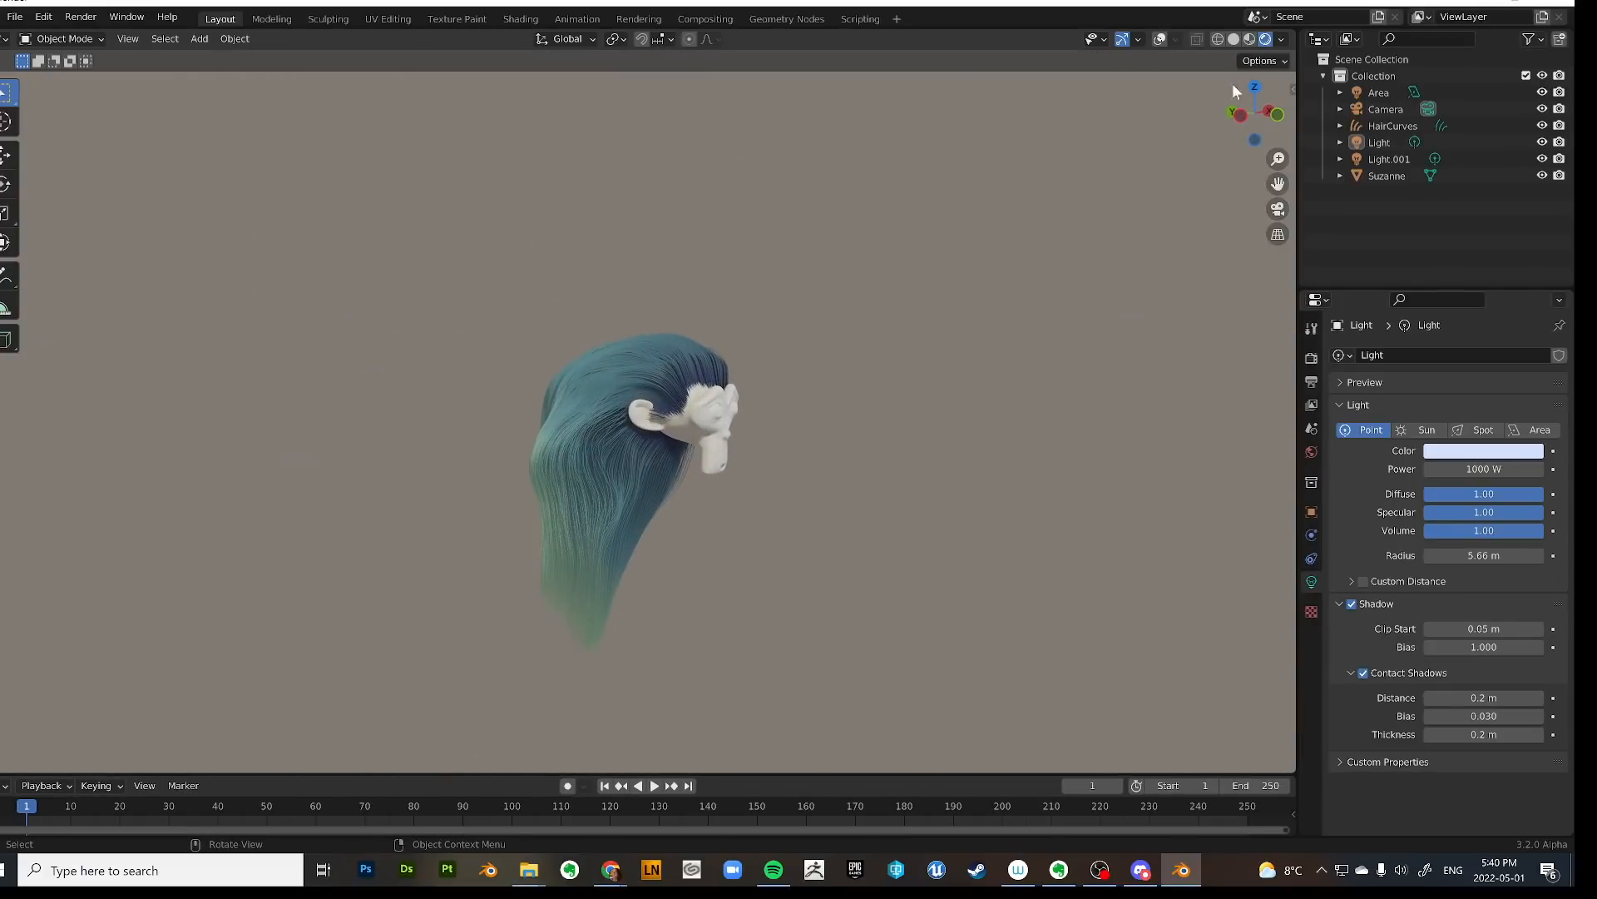
Switch to the Shading workspace and select the HairCurves object to show its material nodes.
{"action": "left_click", "coordinate": [521, 19]}
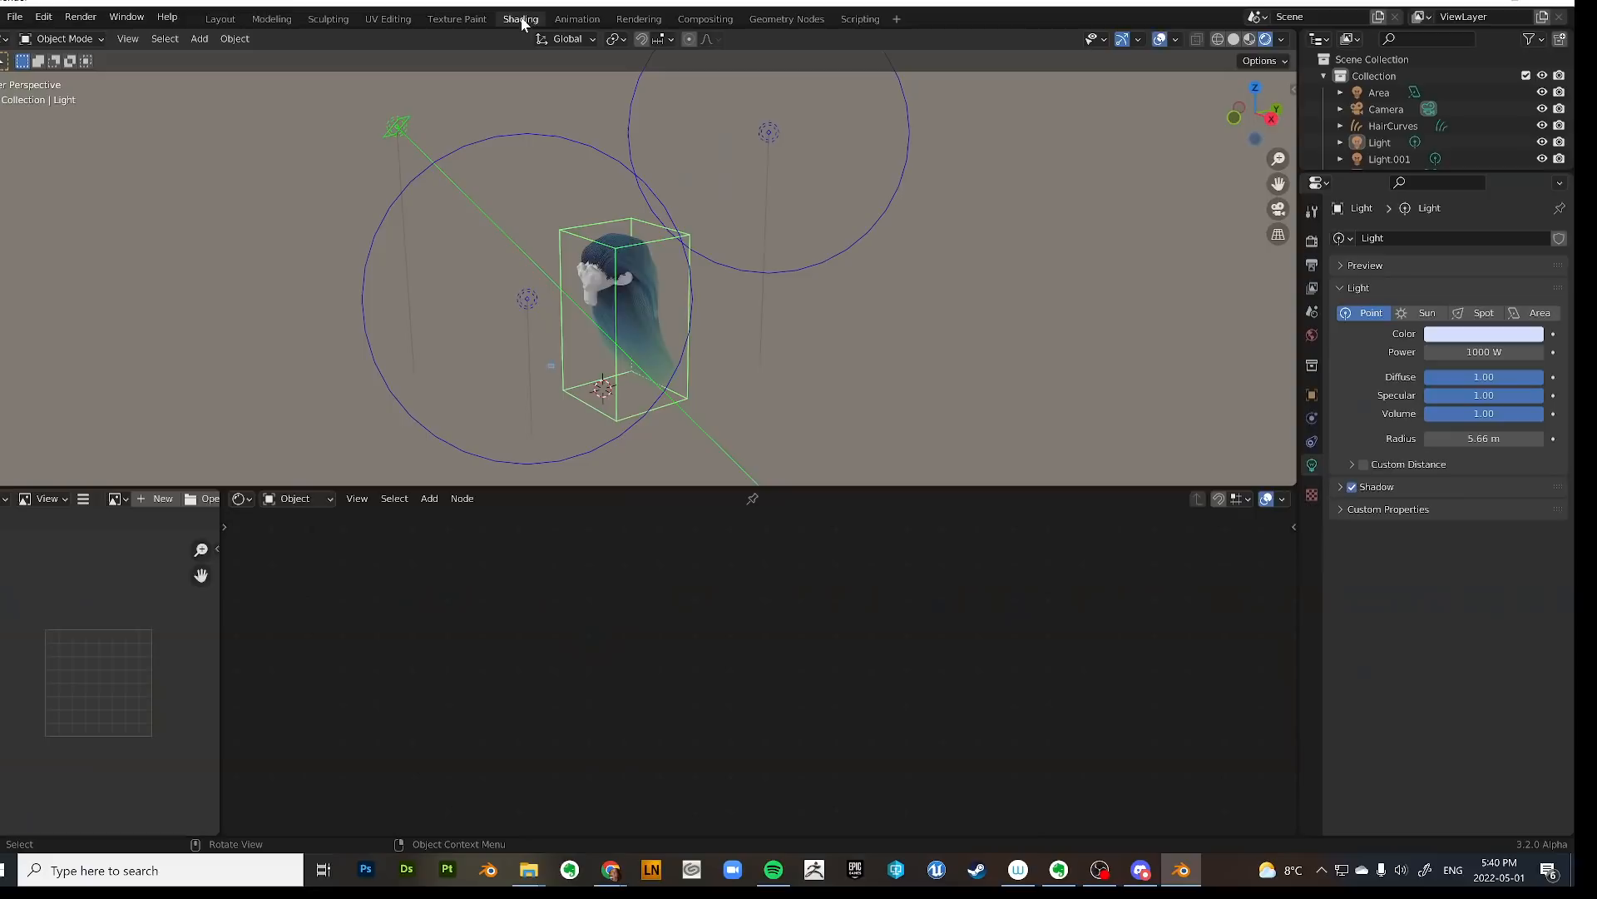
{"action": "middle_click_drag", "start_coordinate": [776, 259], "coordinate": [970, 228]}
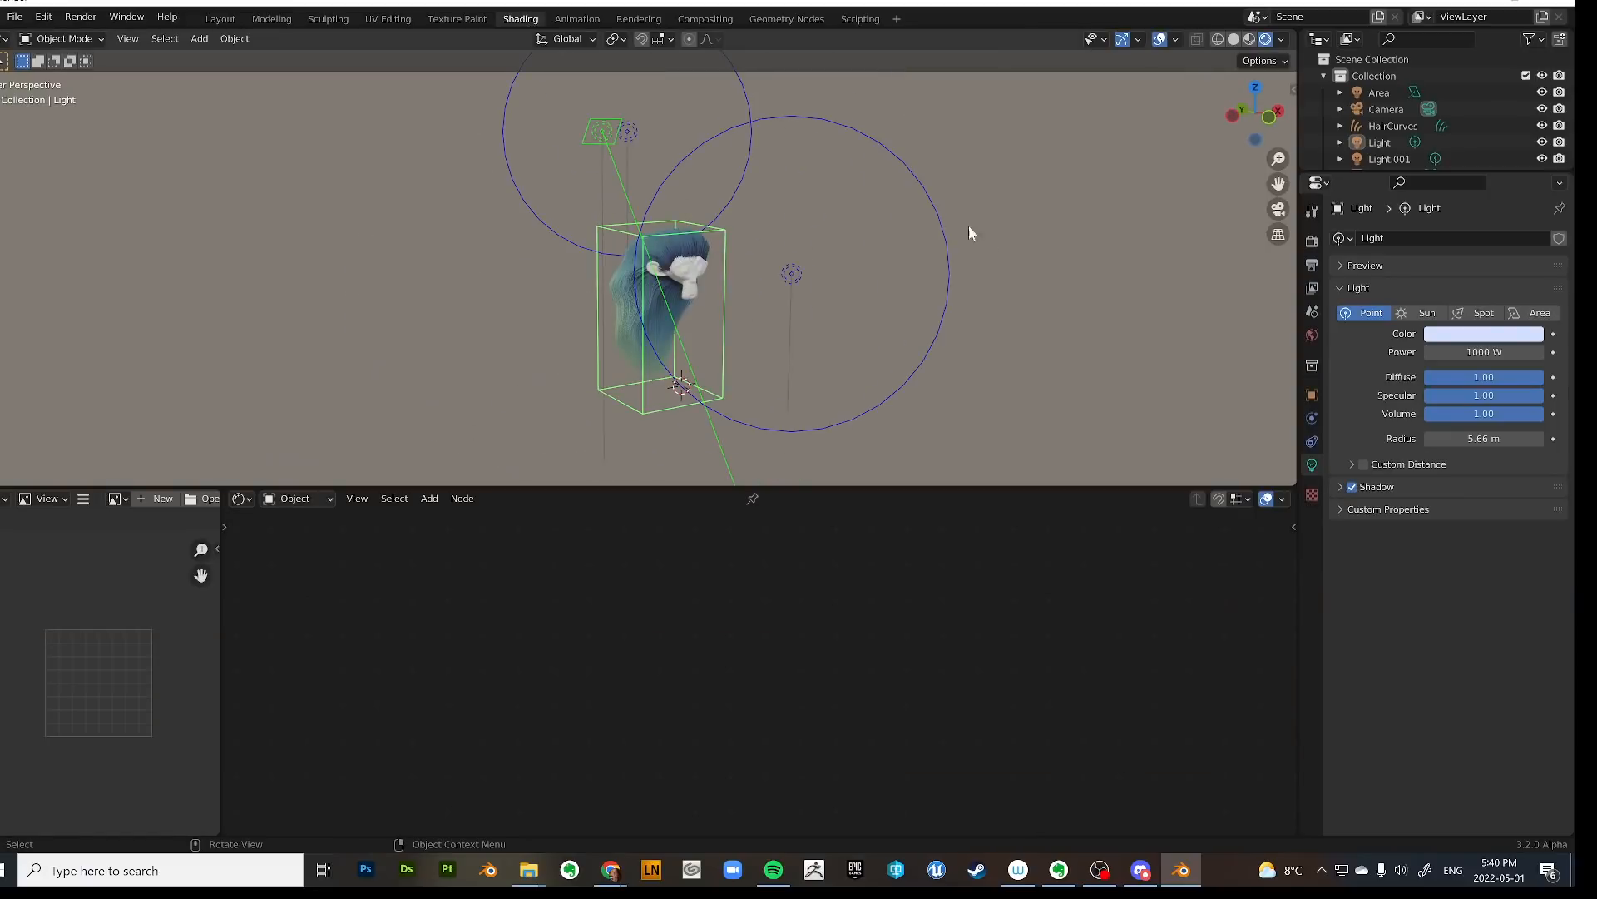
{"action": "left_click", "coordinate": [679, 254]}
{"action": "left_click", "coordinate": [609, 263]}
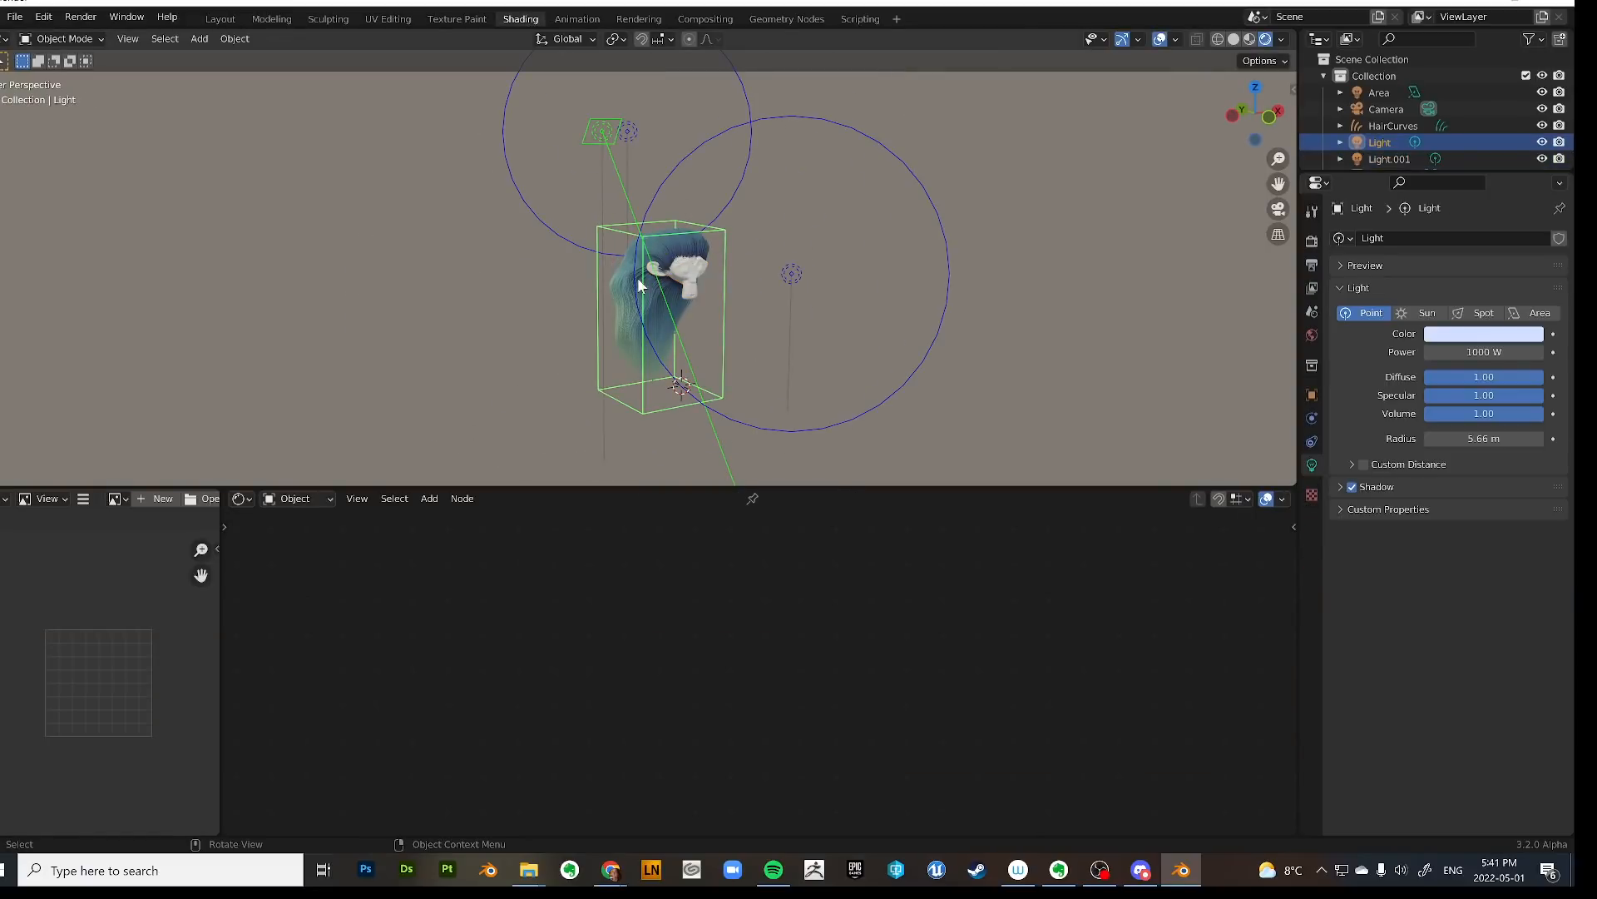
{"action": "left_click", "coordinate": [1391, 126]}
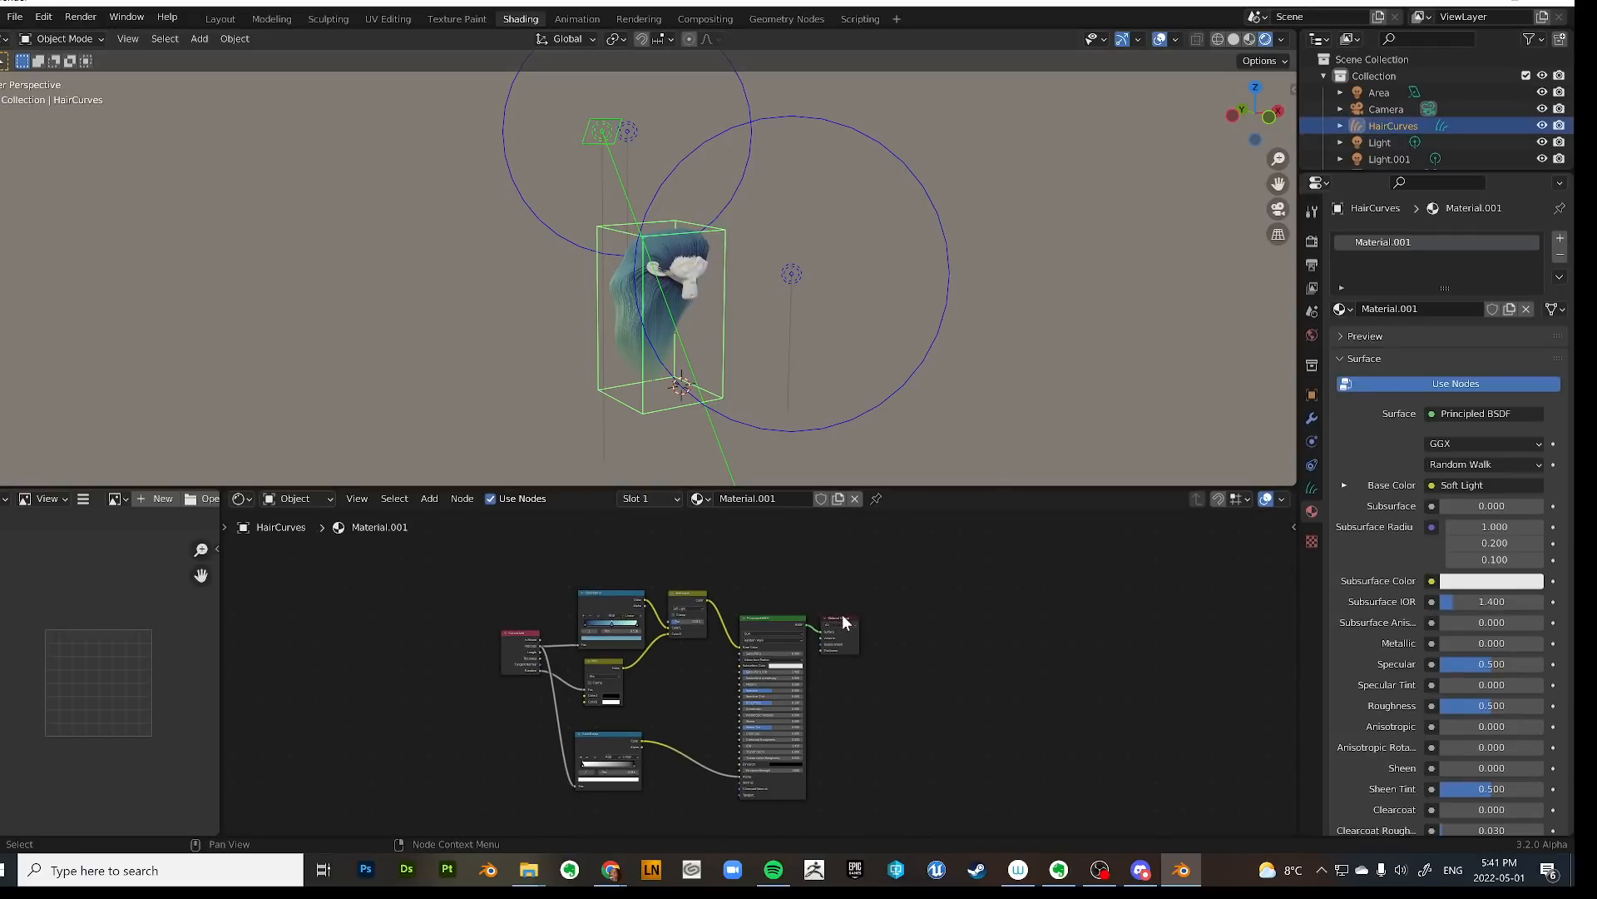
Spread out the hair material's nodes, moving Material Output and Principled BSDF away from the colour nodes.
{"action": "left_click_drag", "start_coordinate": [842, 619], "coordinate": [990, 618]}
{"action": "left_click_drag", "start_coordinate": [774, 632], "coordinate": [885, 624]}
{"action": "left_click_drag", "start_coordinate": [616, 659], "coordinate": [623, 658]}
{"action": "left_click_drag", "start_coordinate": [607, 732], "coordinate": [613, 714]}
Set the Principled BSDF's Subsurface to 0.1 and its Subsurface Color to light blue.
{"action": "scroll", "coordinate": [717, 353], "scroll_direction": "up", "scroll_amount": 6}
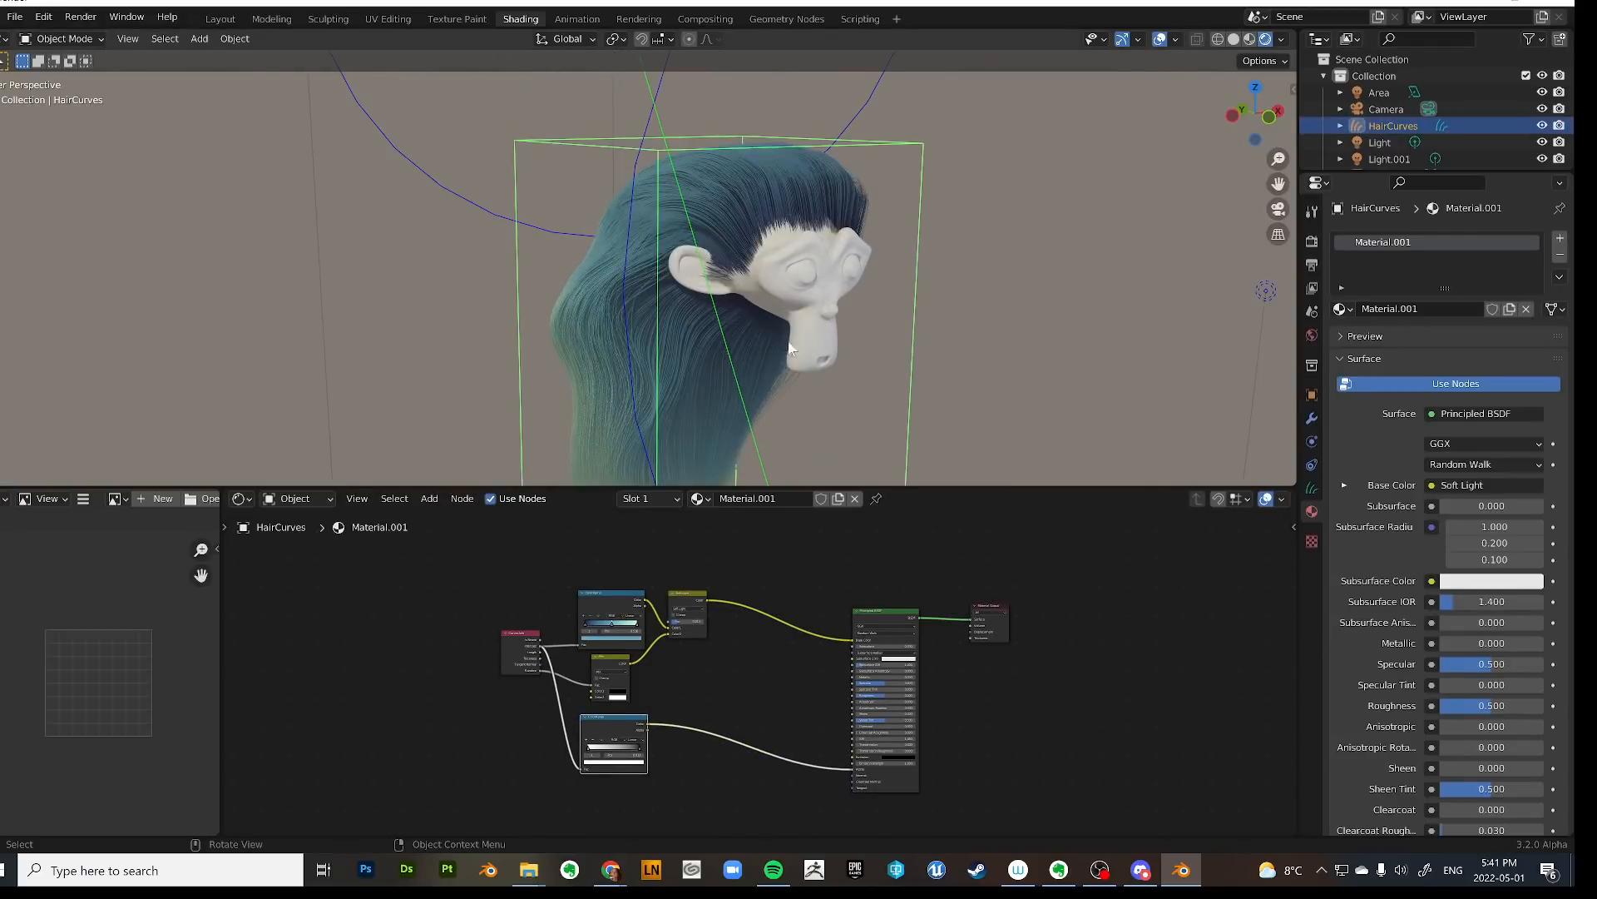
{"action": "scroll", "coordinate": [919, 709], "scroll_direction": "up", "scroll_amount": 4}
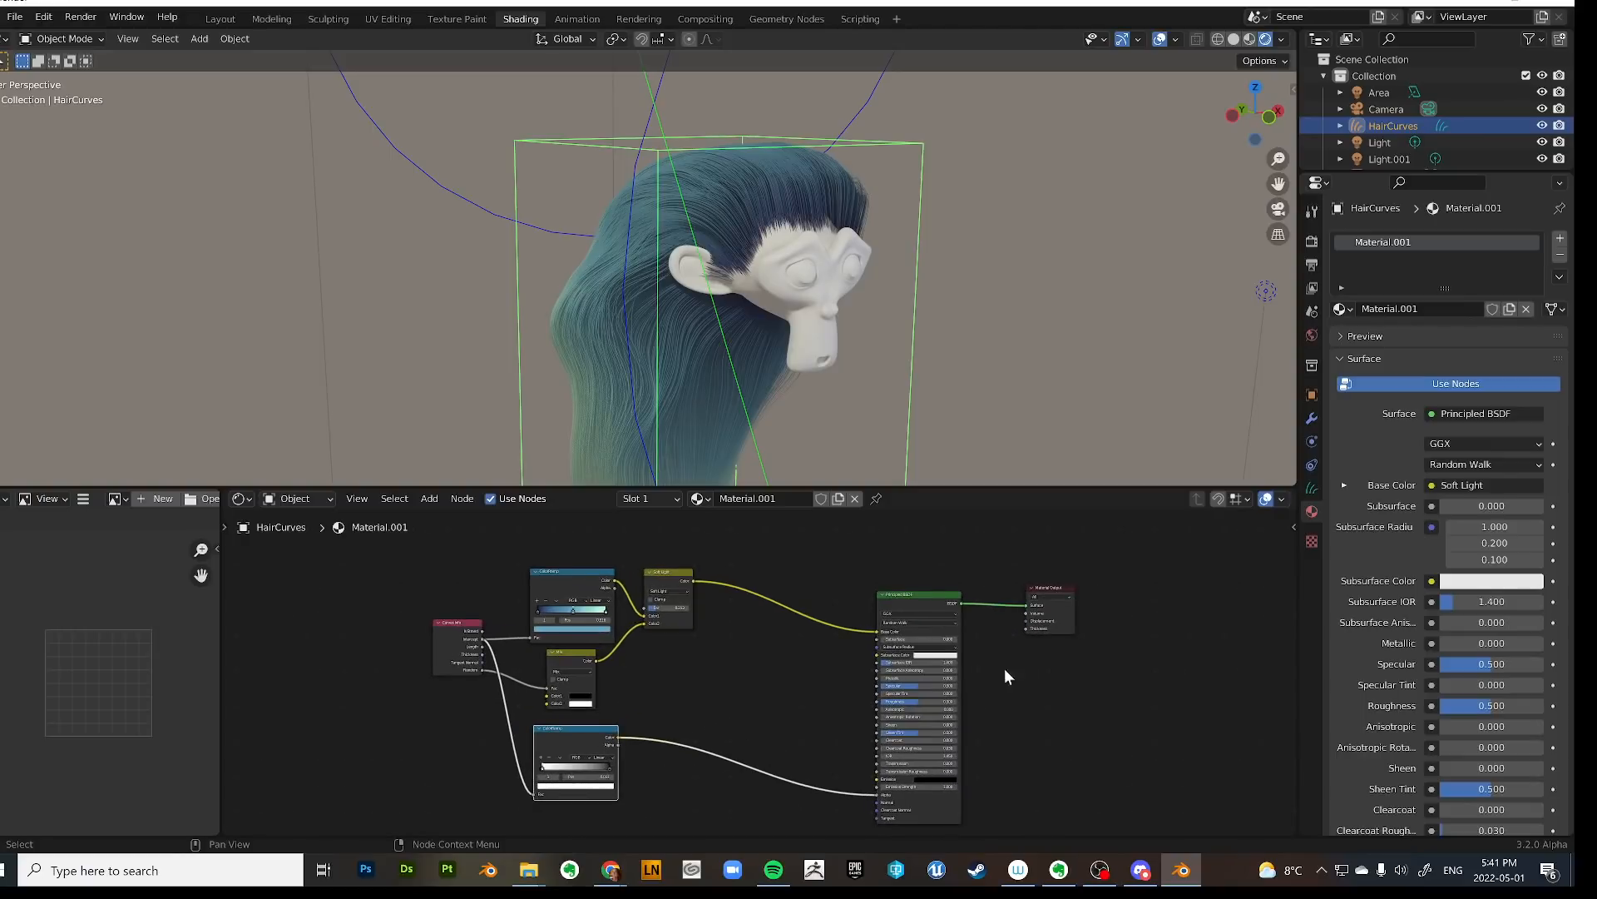
{"action": "left_click", "coordinate": [915, 639]}
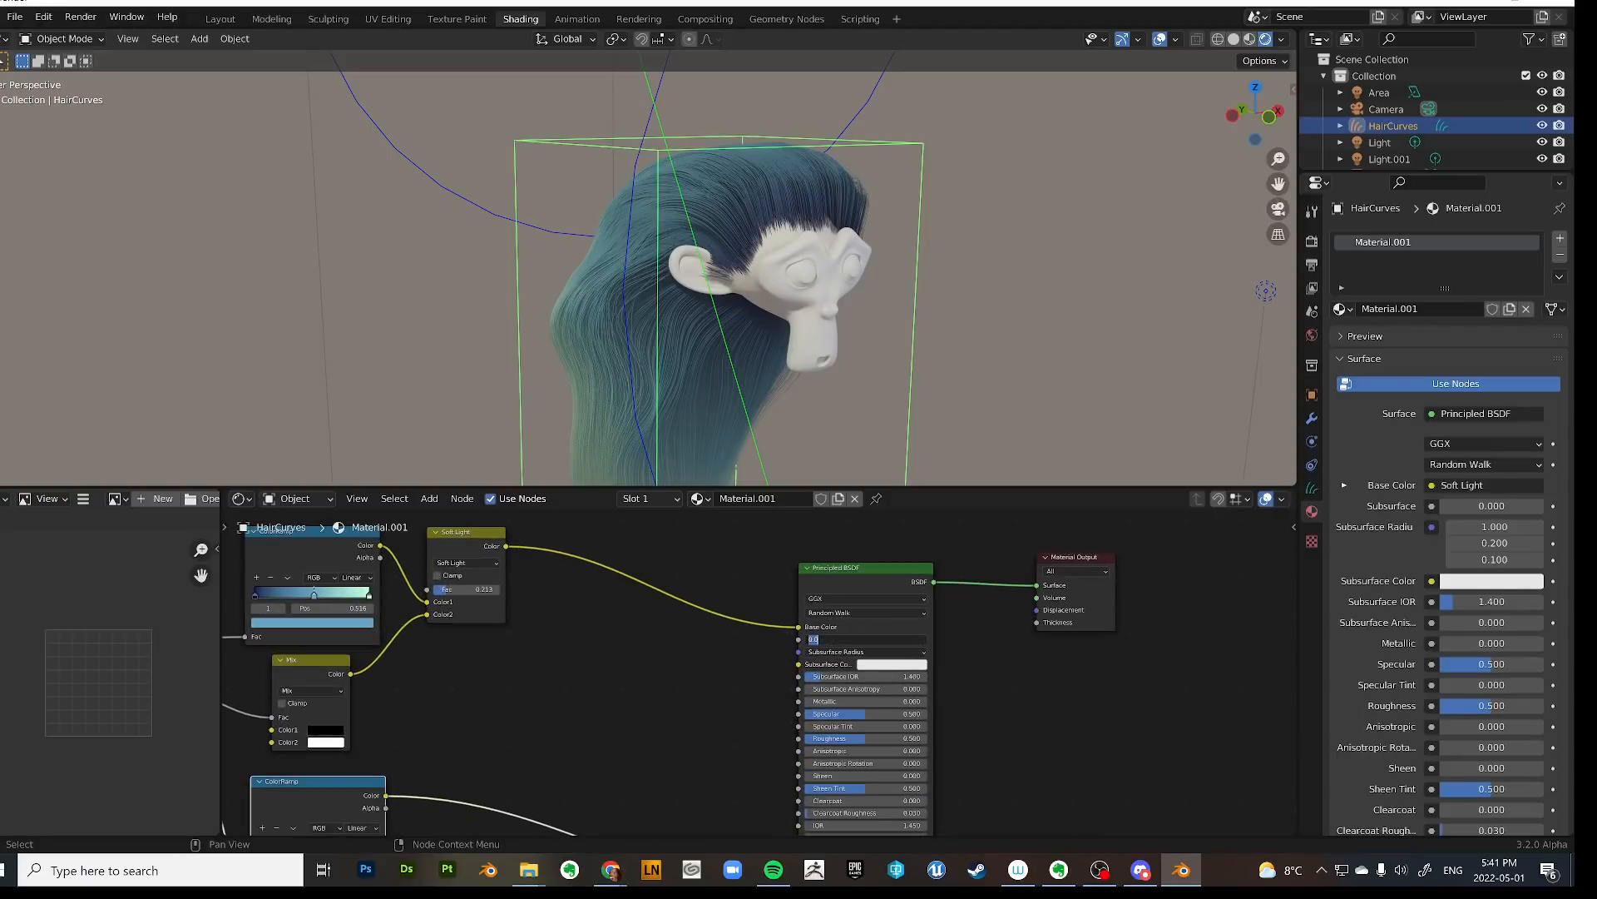
{"action": "key", "text": "Return"}
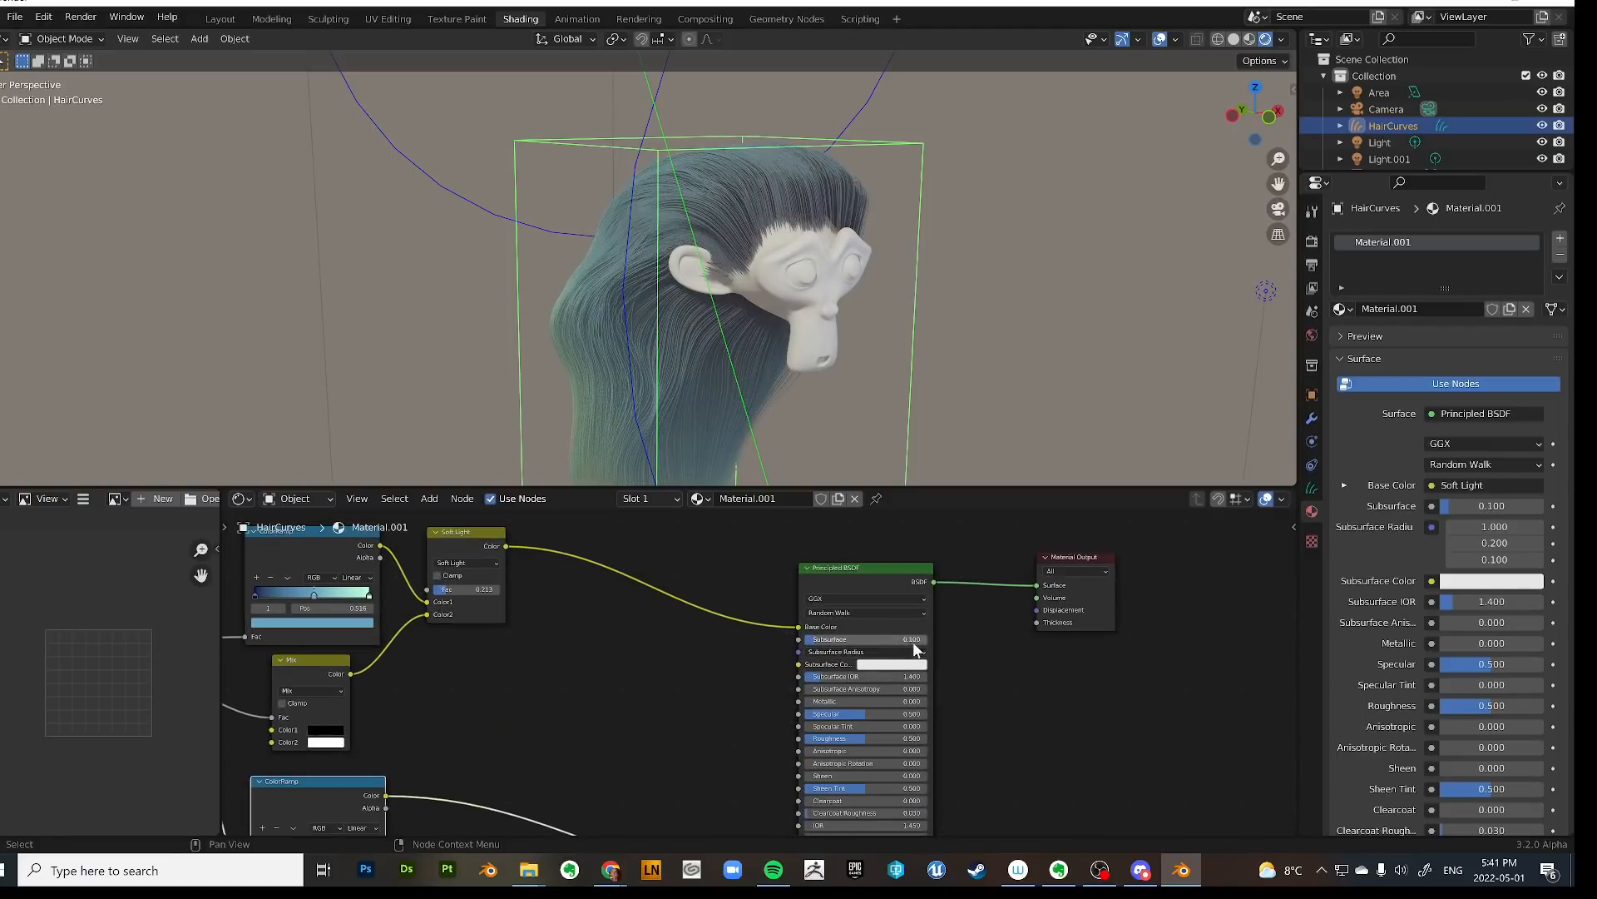
{"action": "left_click", "coordinate": [911, 666]}
{"action": "left_click", "coordinate": [920, 528]}
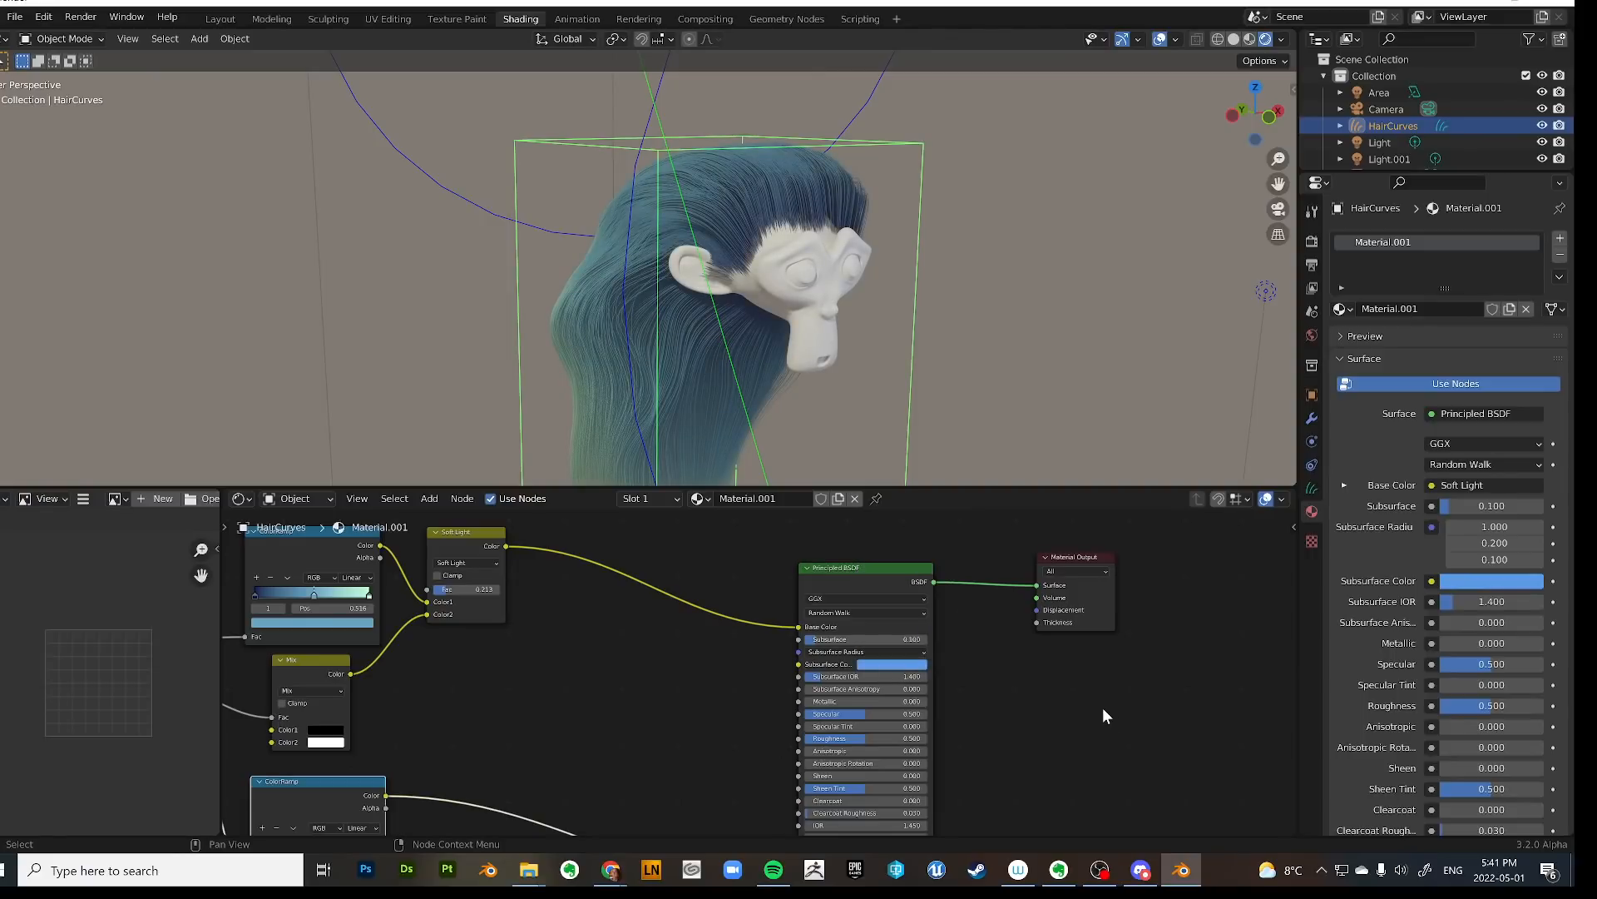
Set the Subsurface Radius's first value to 0.4 and its third value to 1.
{"action": "left_click", "coordinate": [858, 653]}
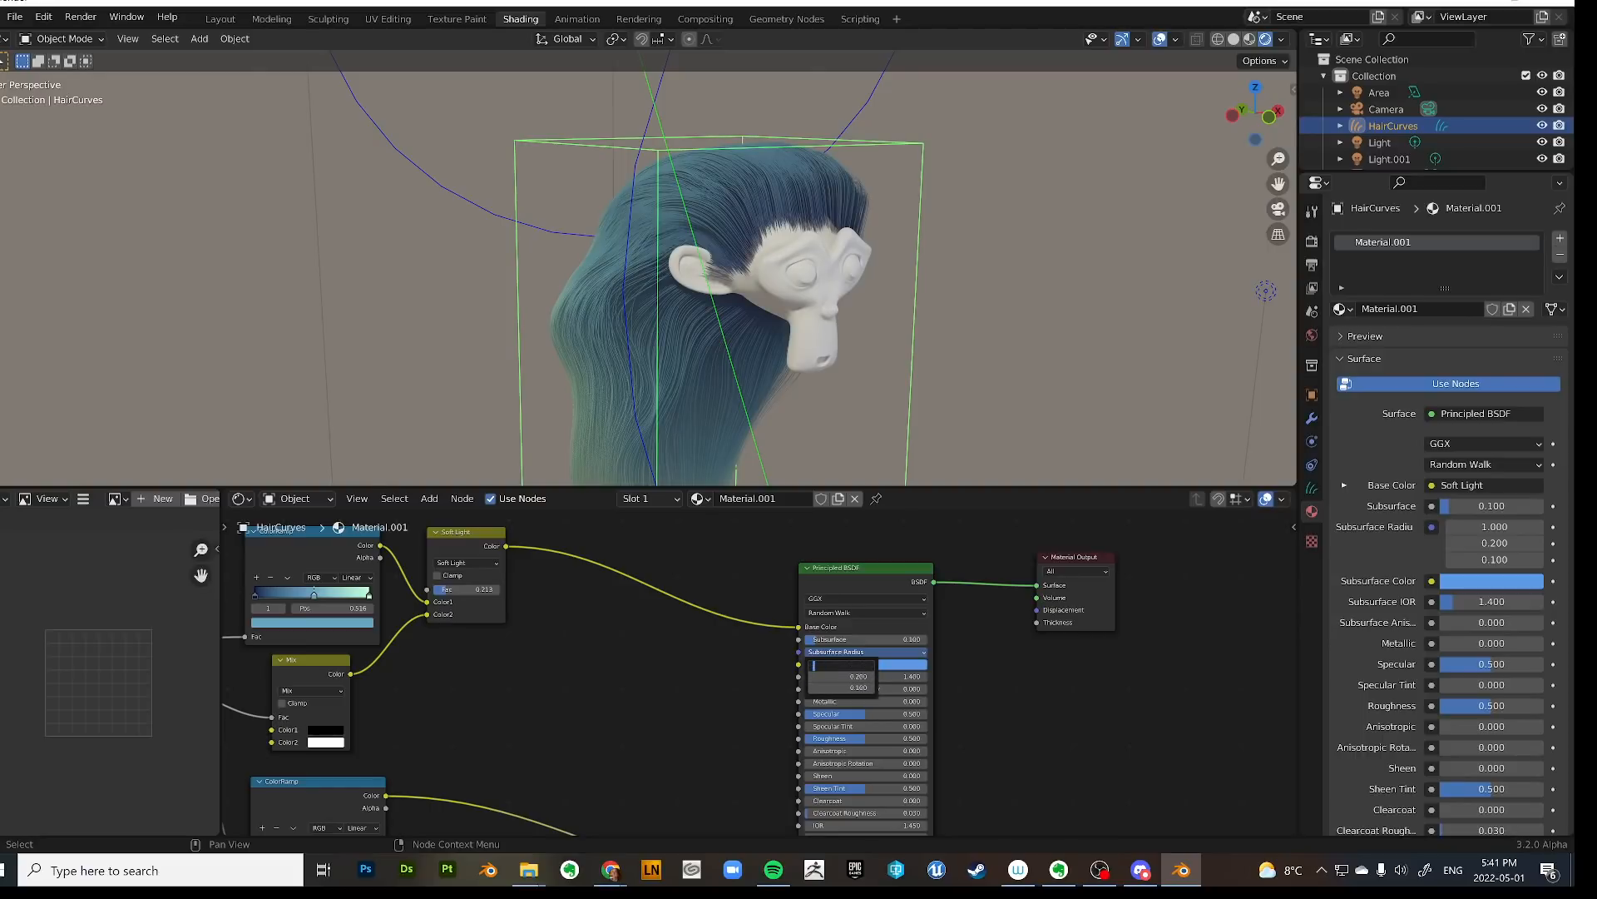
{"action": "key", "text": "Return"}
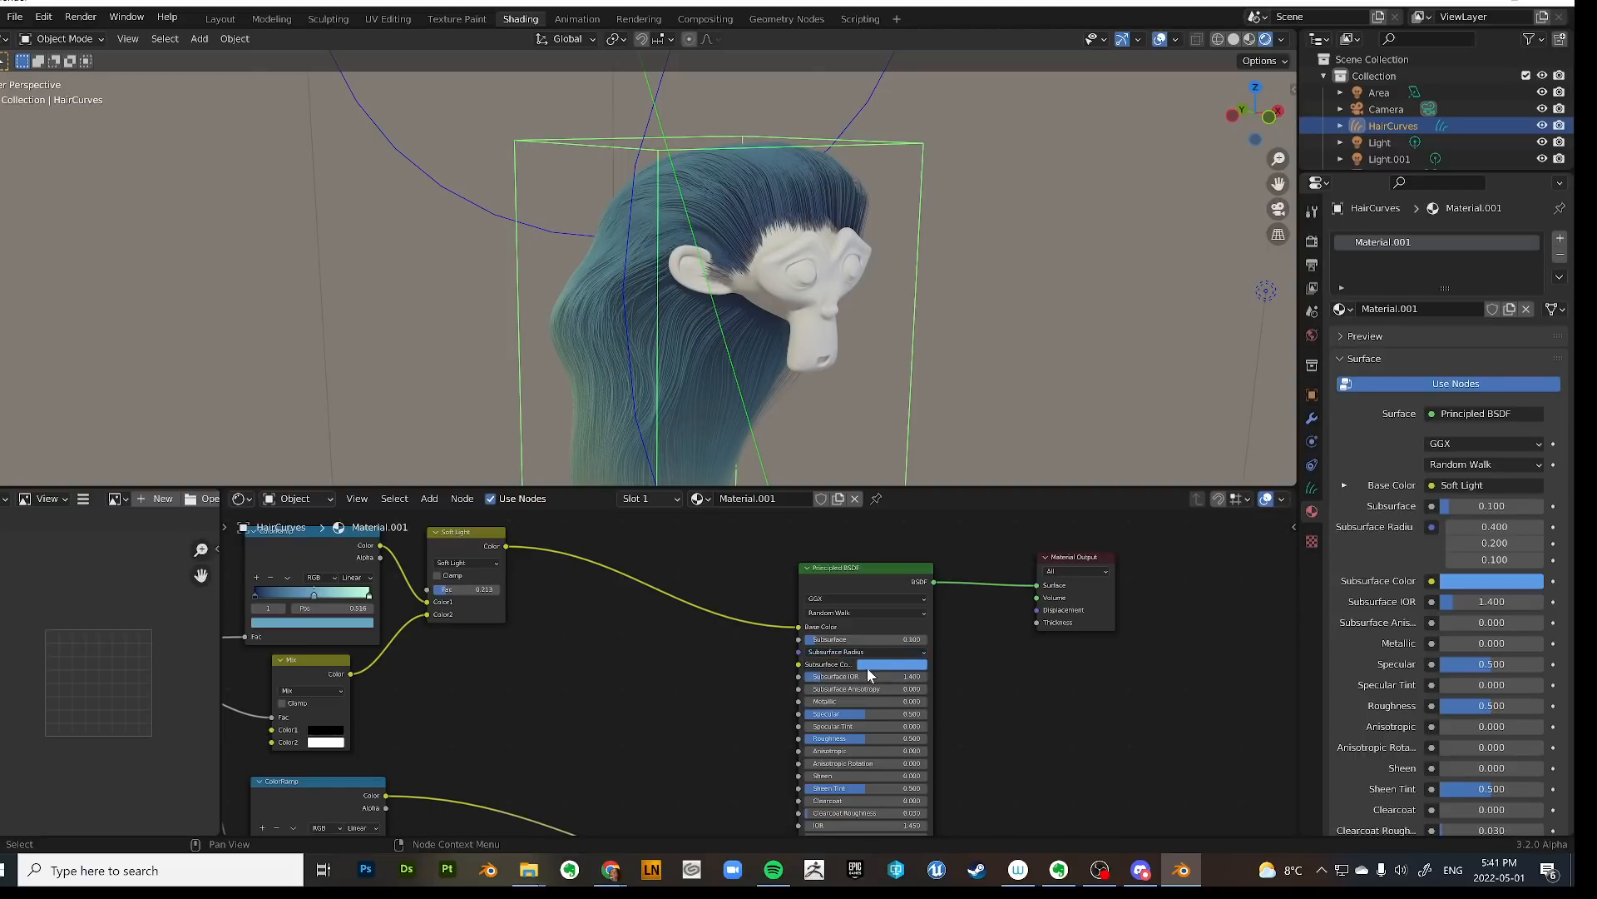
{"action": "left_click", "coordinate": [857, 687]}
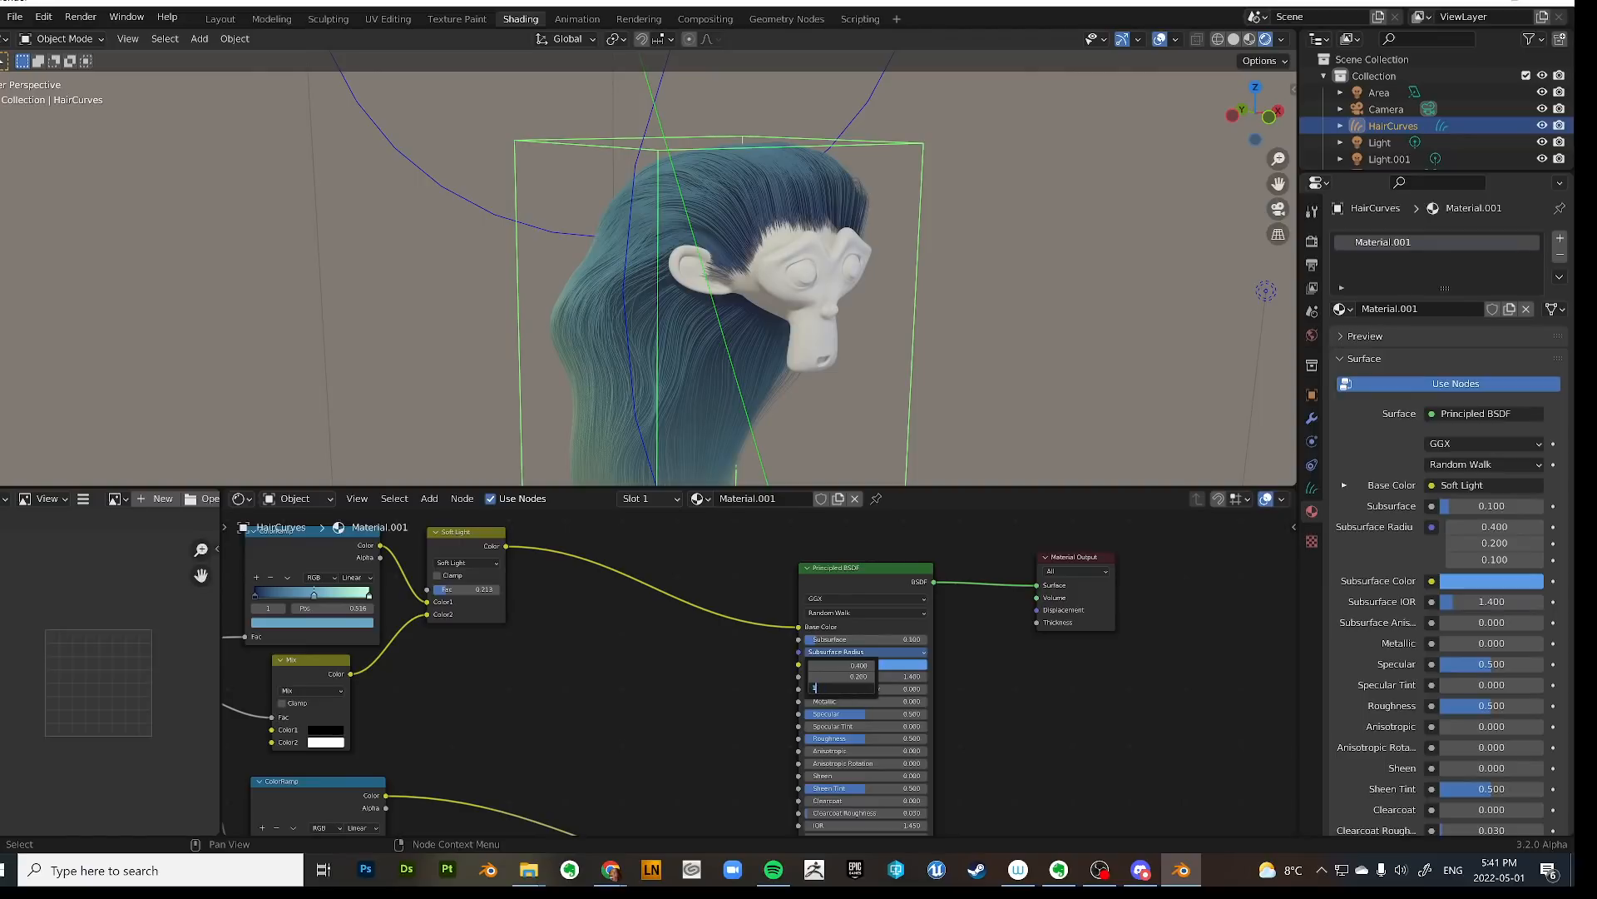
{"action": "type", "text": "1"}
{"action": "key", "text": "Return"}
Compare the hair's shading with Subsurface at 0 and at 0.1 from different viewing angles.
{"action": "mouse_move", "coordinate": [811, 370]}
{"action": "middle_mouse_down"}
{"action": "mouse_move", "coordinate": [752, 361]}
{"action": "mouse_move", "coordinate": [811, 366]}
{"action": "middle_mouse_up"}
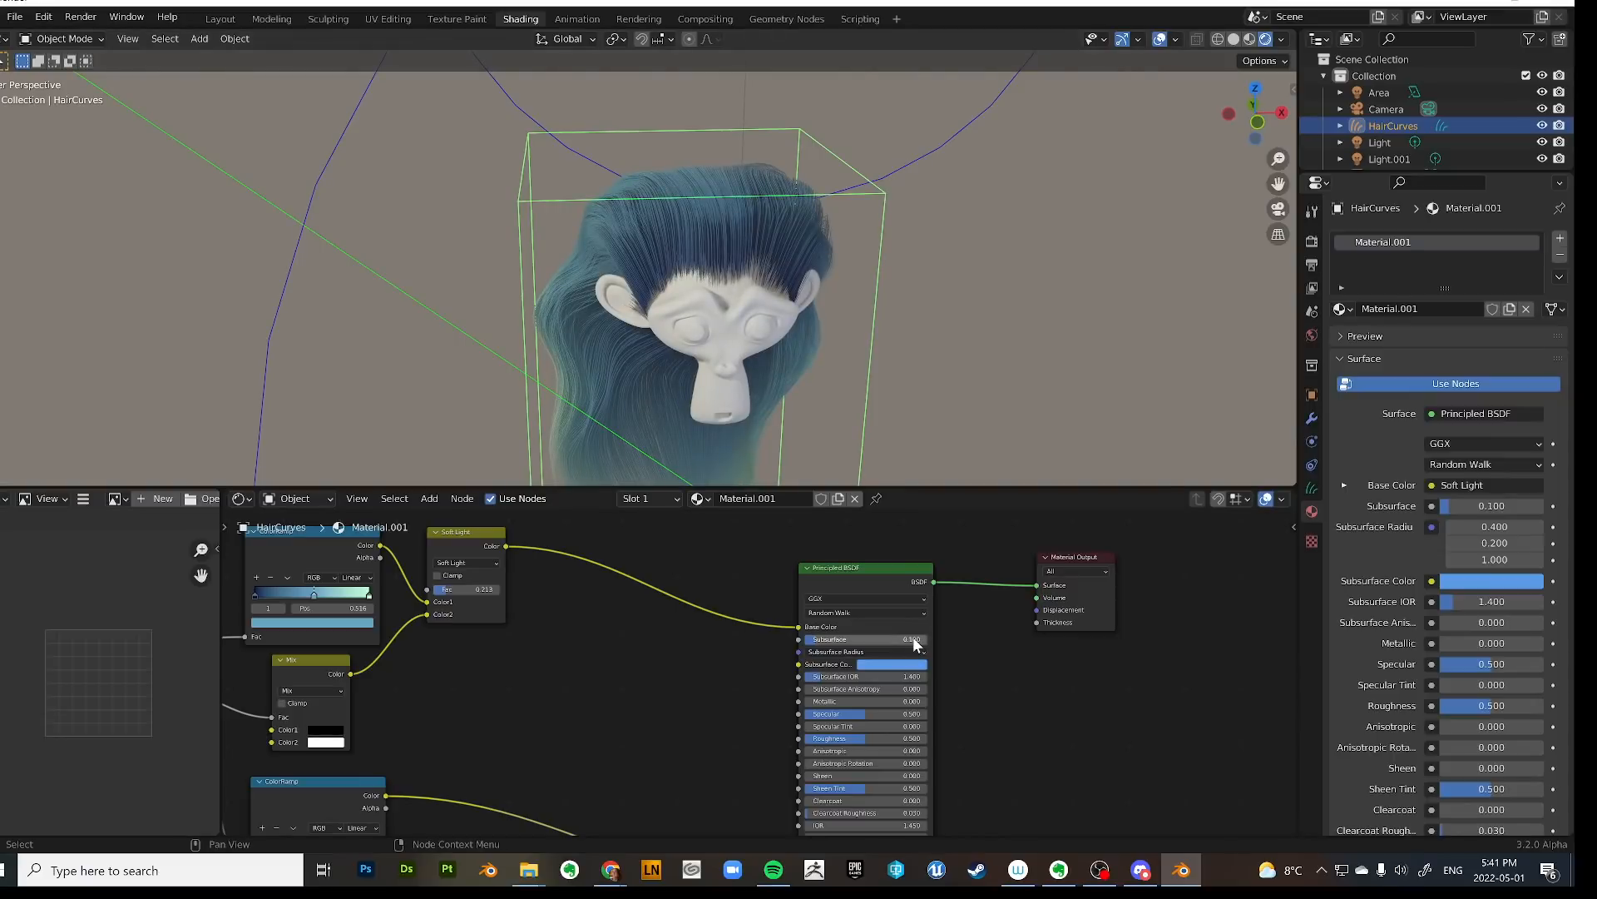
{"action": "left_click_drag", "start_coordinate": [912, 636], "coordinate": [899, 637]}
{"action": "left_click", "coordinate": [912, 637]}
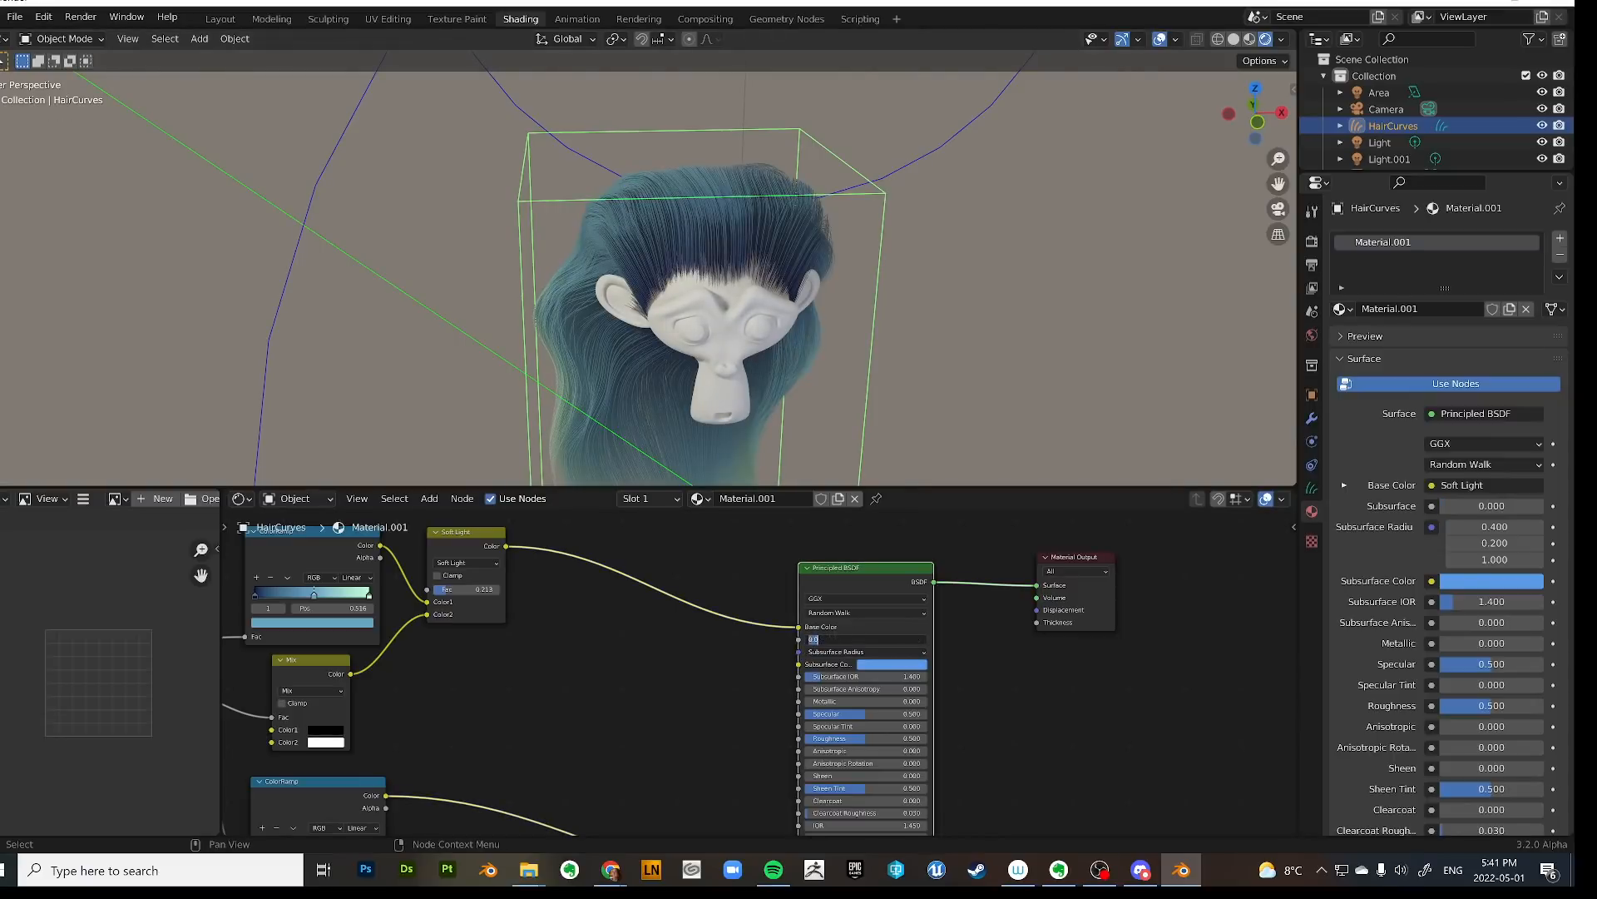
{"action": "type", "text": "1"}
{"action": "key", "text": "Return"}
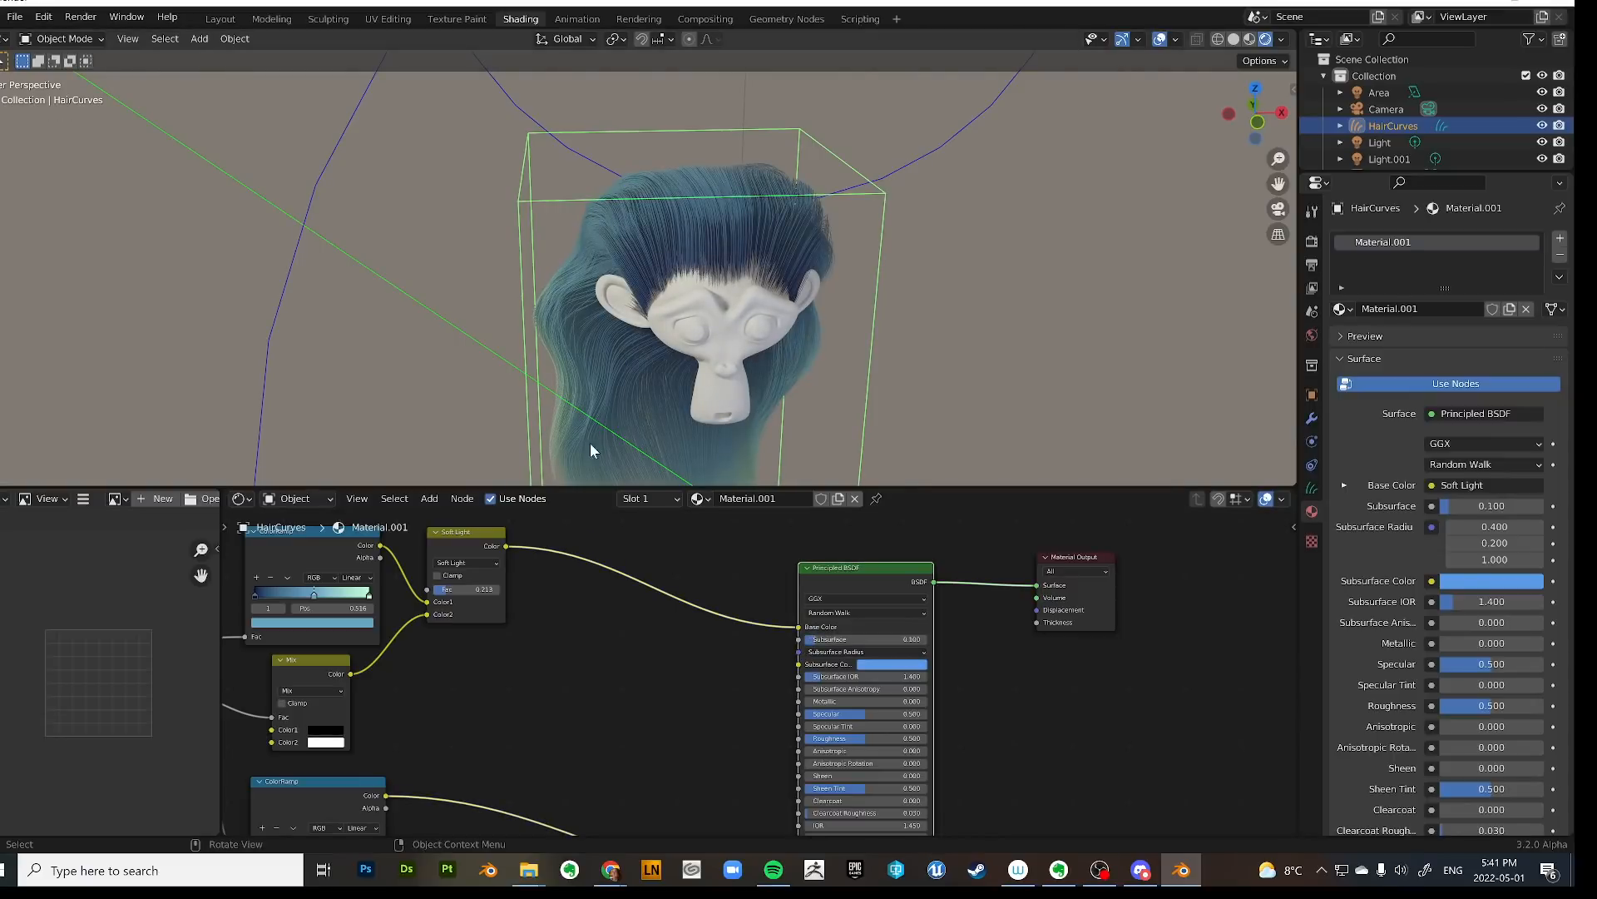
{"action": "middle_click_drag", "start_coordinate": [591, 443], "coordinate": [863, 606]}
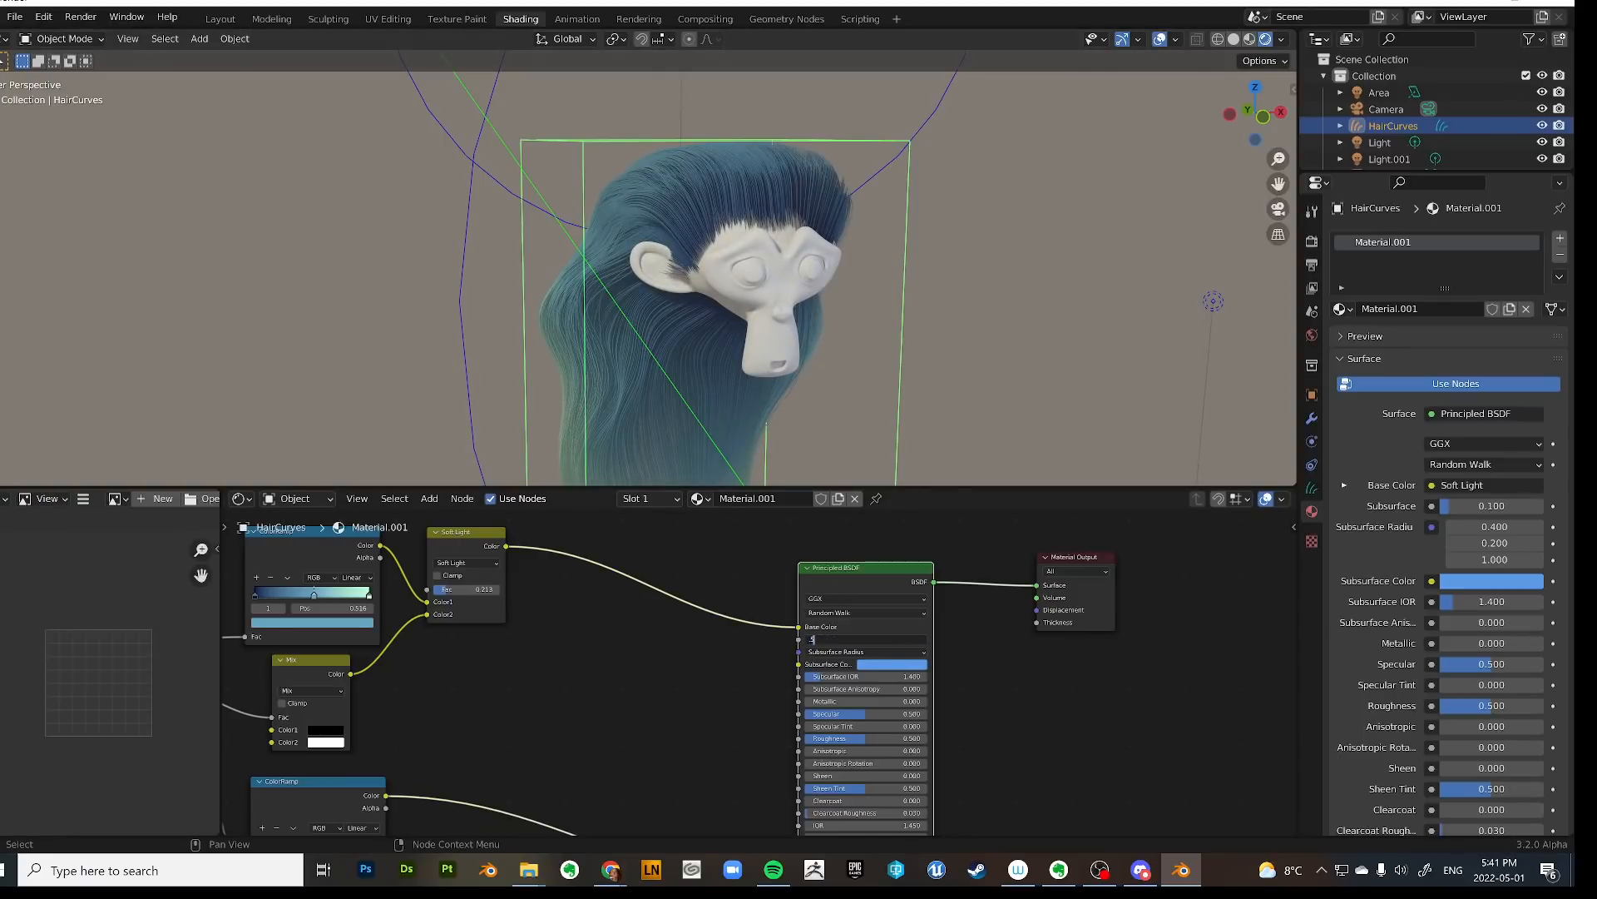
Set the Principled BSDF subsurface to 0.2 after trying 0.5 on the hair material.
{"action": "type", "text": "5"}
{"action": "key", "text": "Return"}
{"action": "left_click", "coordinate": [899, 639]}
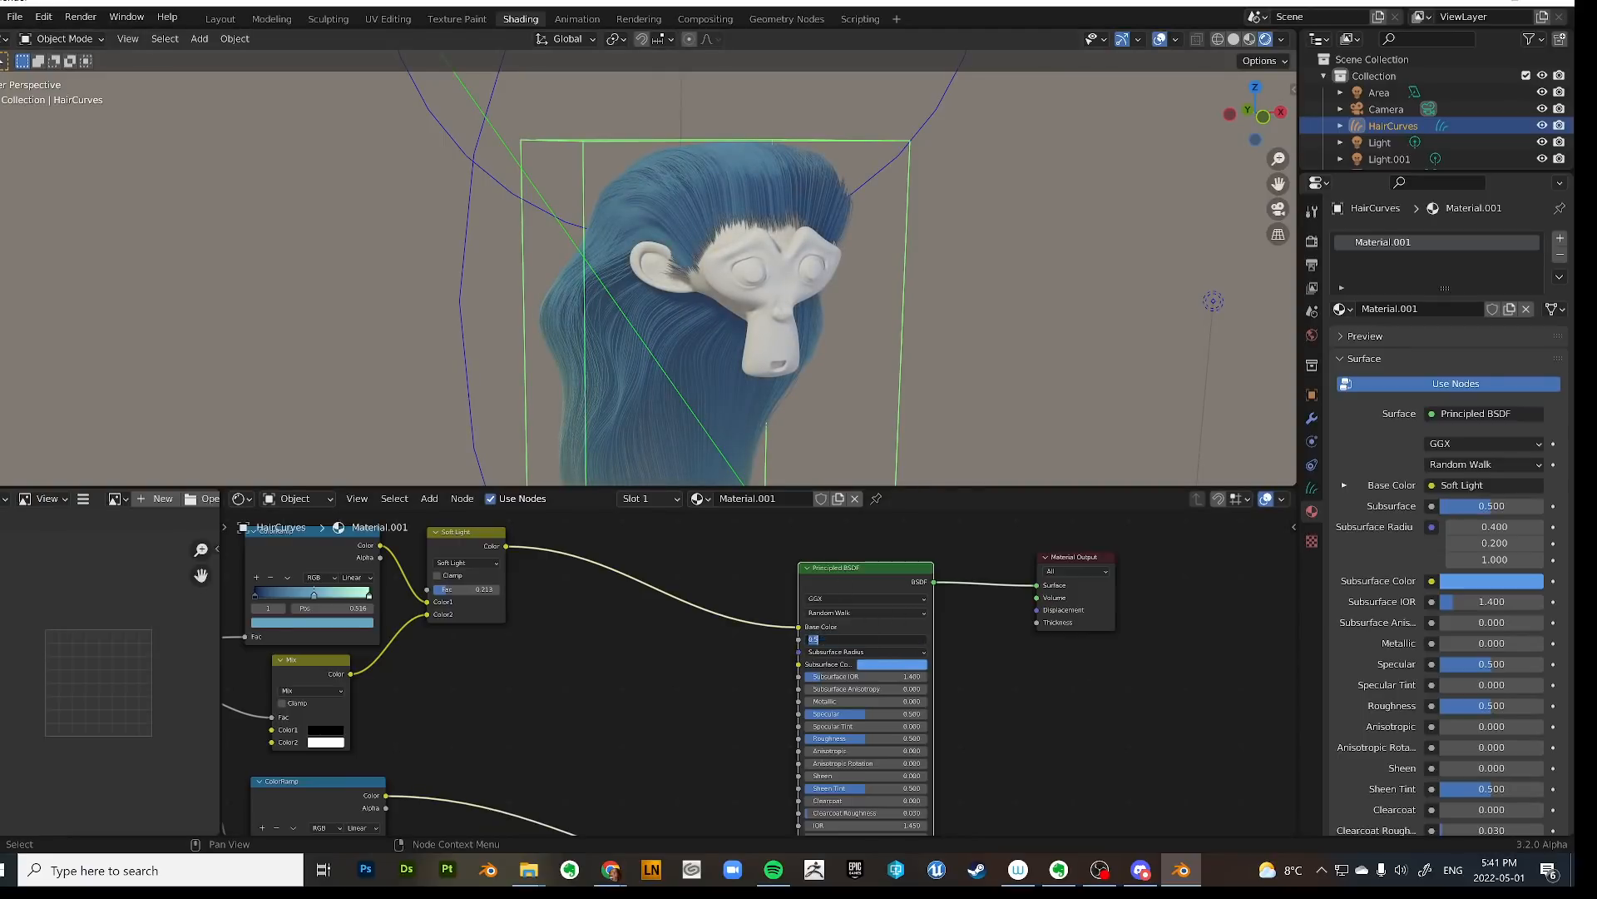
{"action": "type", "text": "2"}
{"action": "key", "text": "Return"}
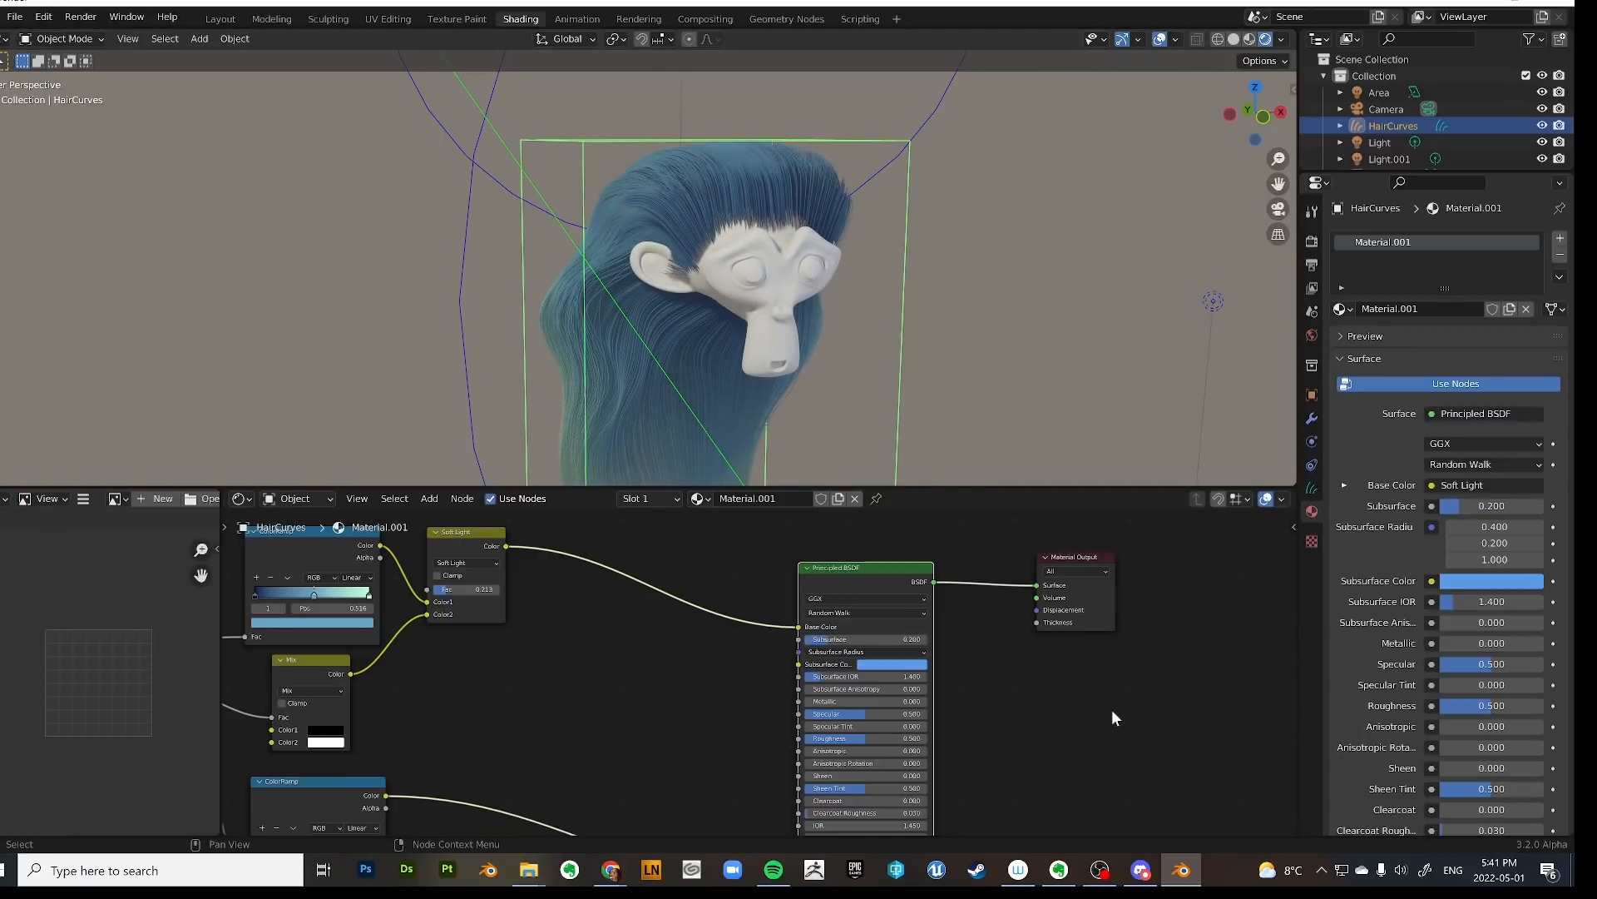
{"action": "middle_click_drag", "start_coordinate": [915, 399], "coordinate": [665, 336]}
{"action": "scroll", "coordinate": [665, 337], "scroll_direction": "up", "scroll_amount": 2}
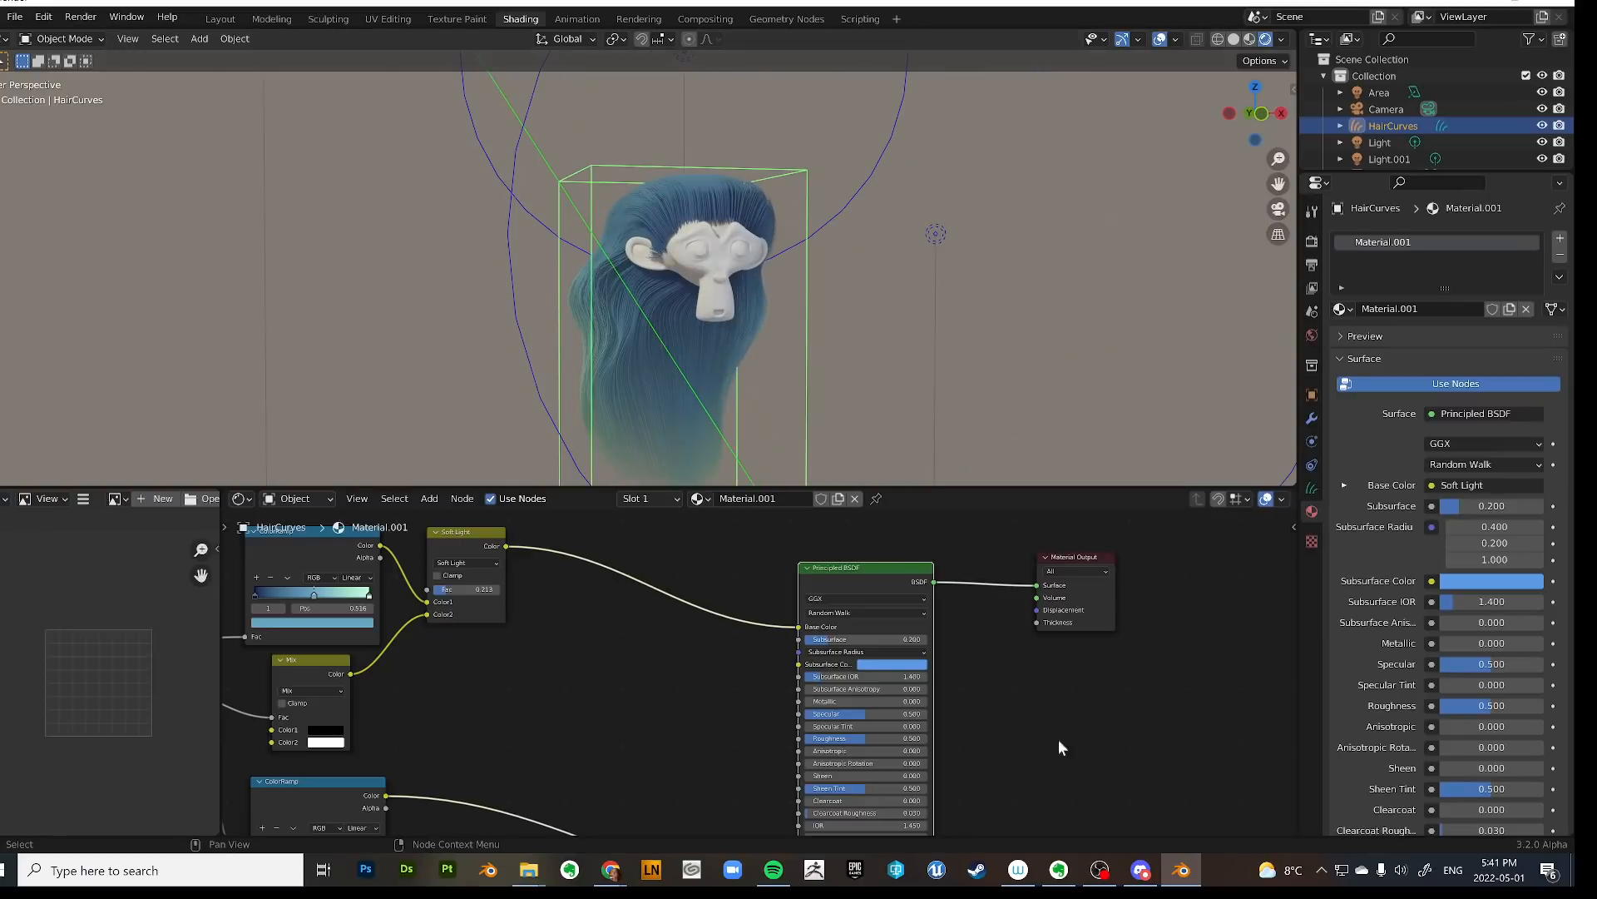
Try a roughness of 0.159 and a metallic value of 0.489 on the hair's Principled BSDF.
{"action": "scroll", "coordinate": [989, 715], "scroll_direction": "down", "scroll_amount": 2}
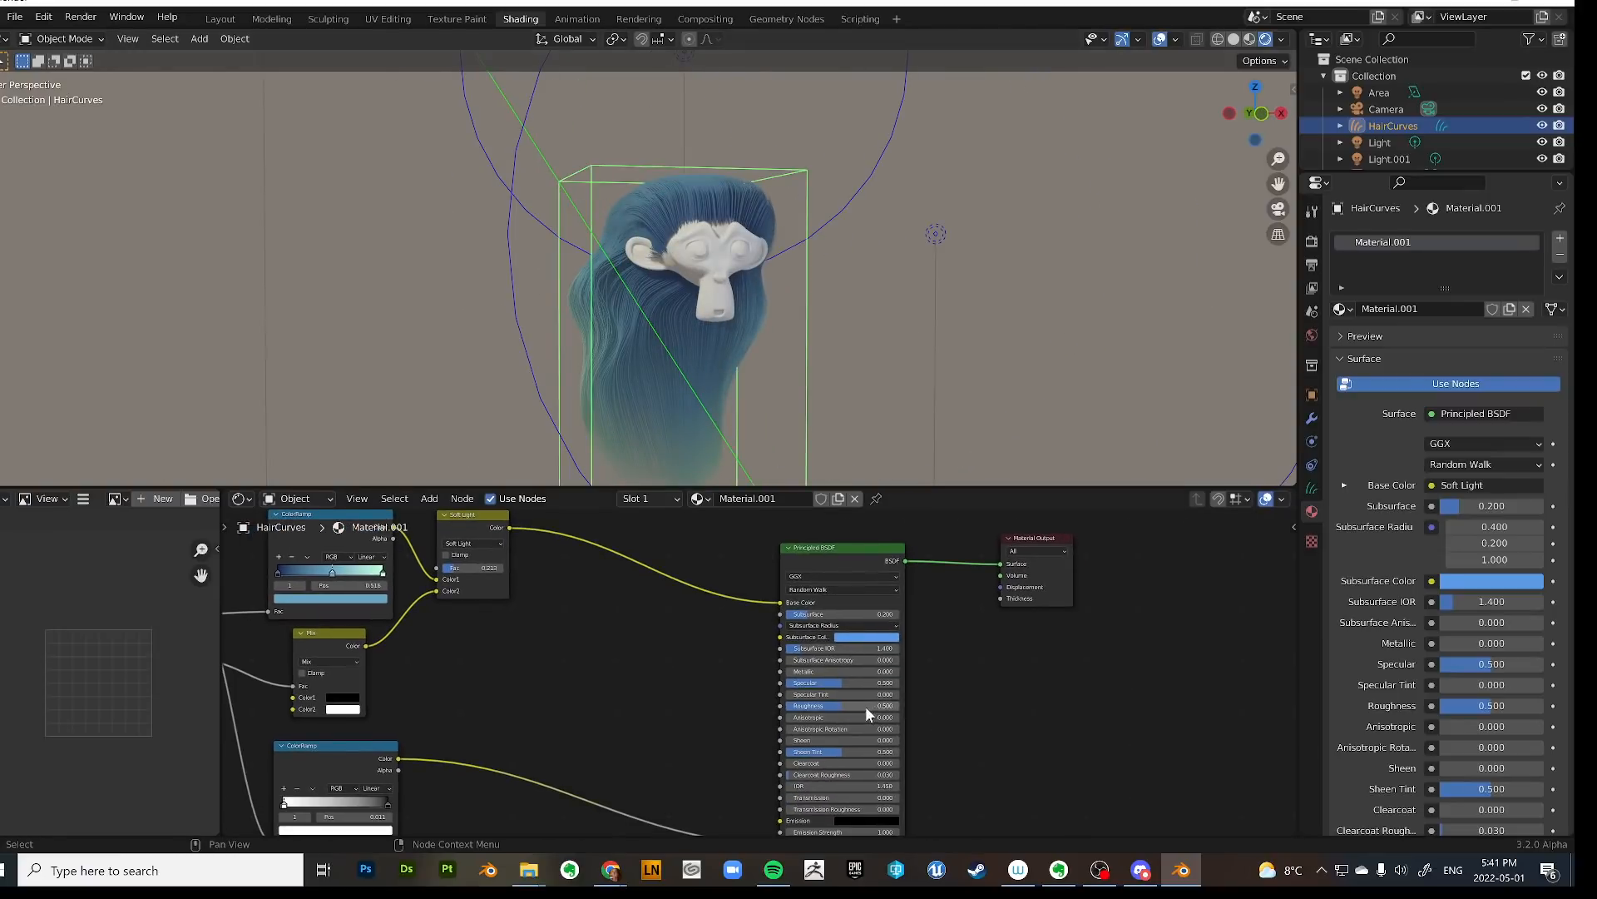
{"action": "left_click_drag", "start_coordinate": [866, 705], "coordinate": [814, 708]}
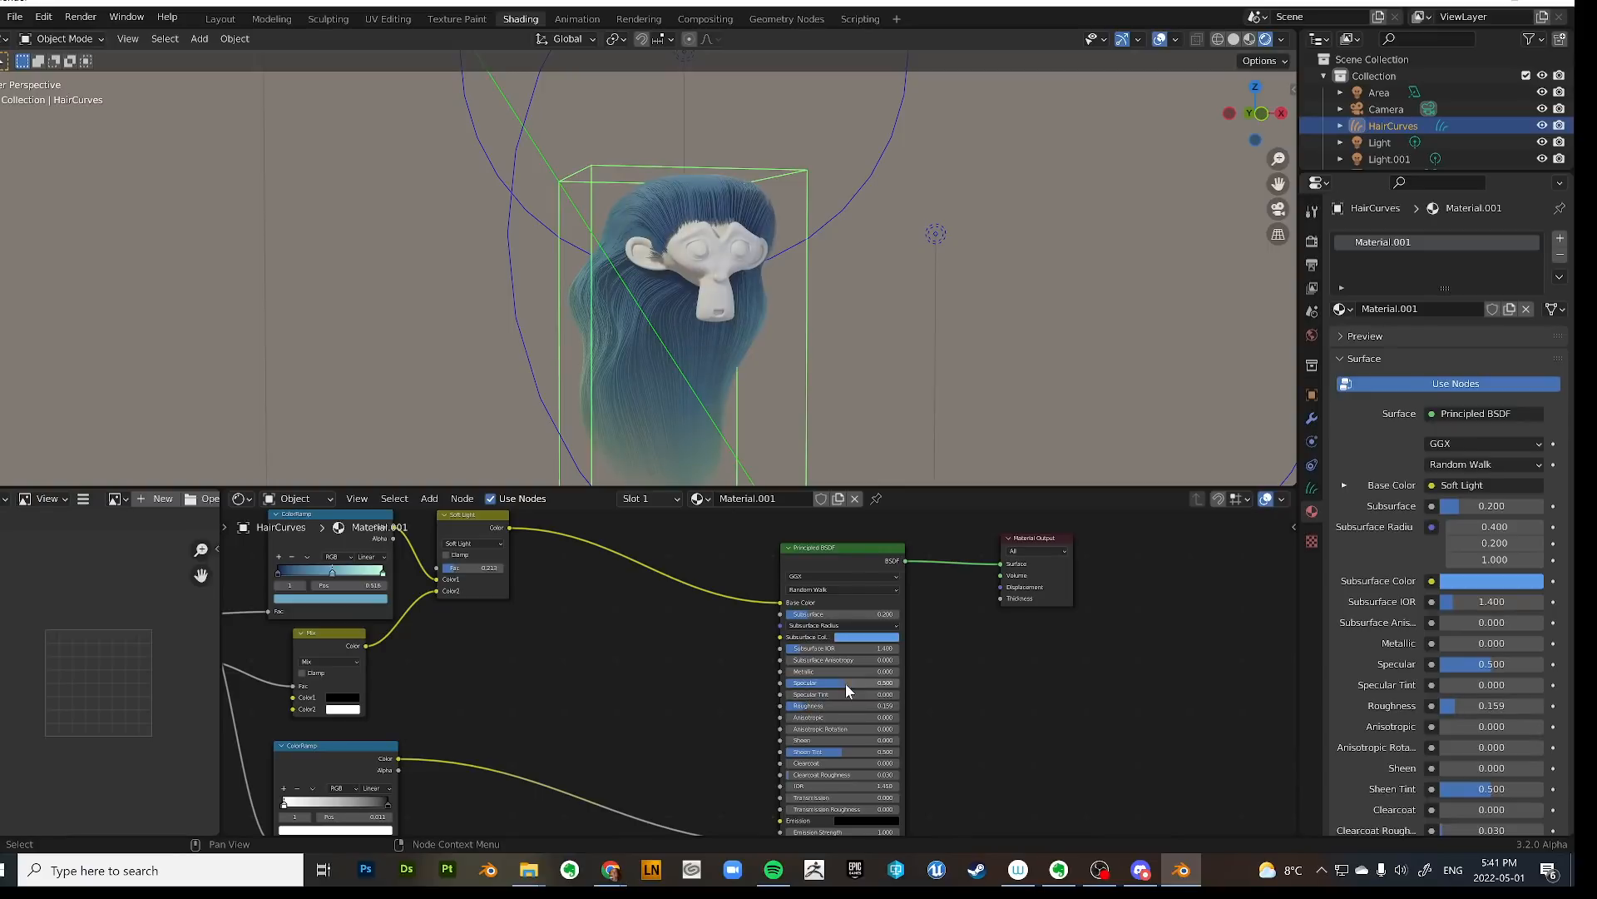
{"action": "left_click_drag", "start_coordinate": [1481, 643], "coordinate": [1515, 643]}
{"action": "middle_click_drag", "start_coordinate": [874, 391], "coordinate": [882, 432]}
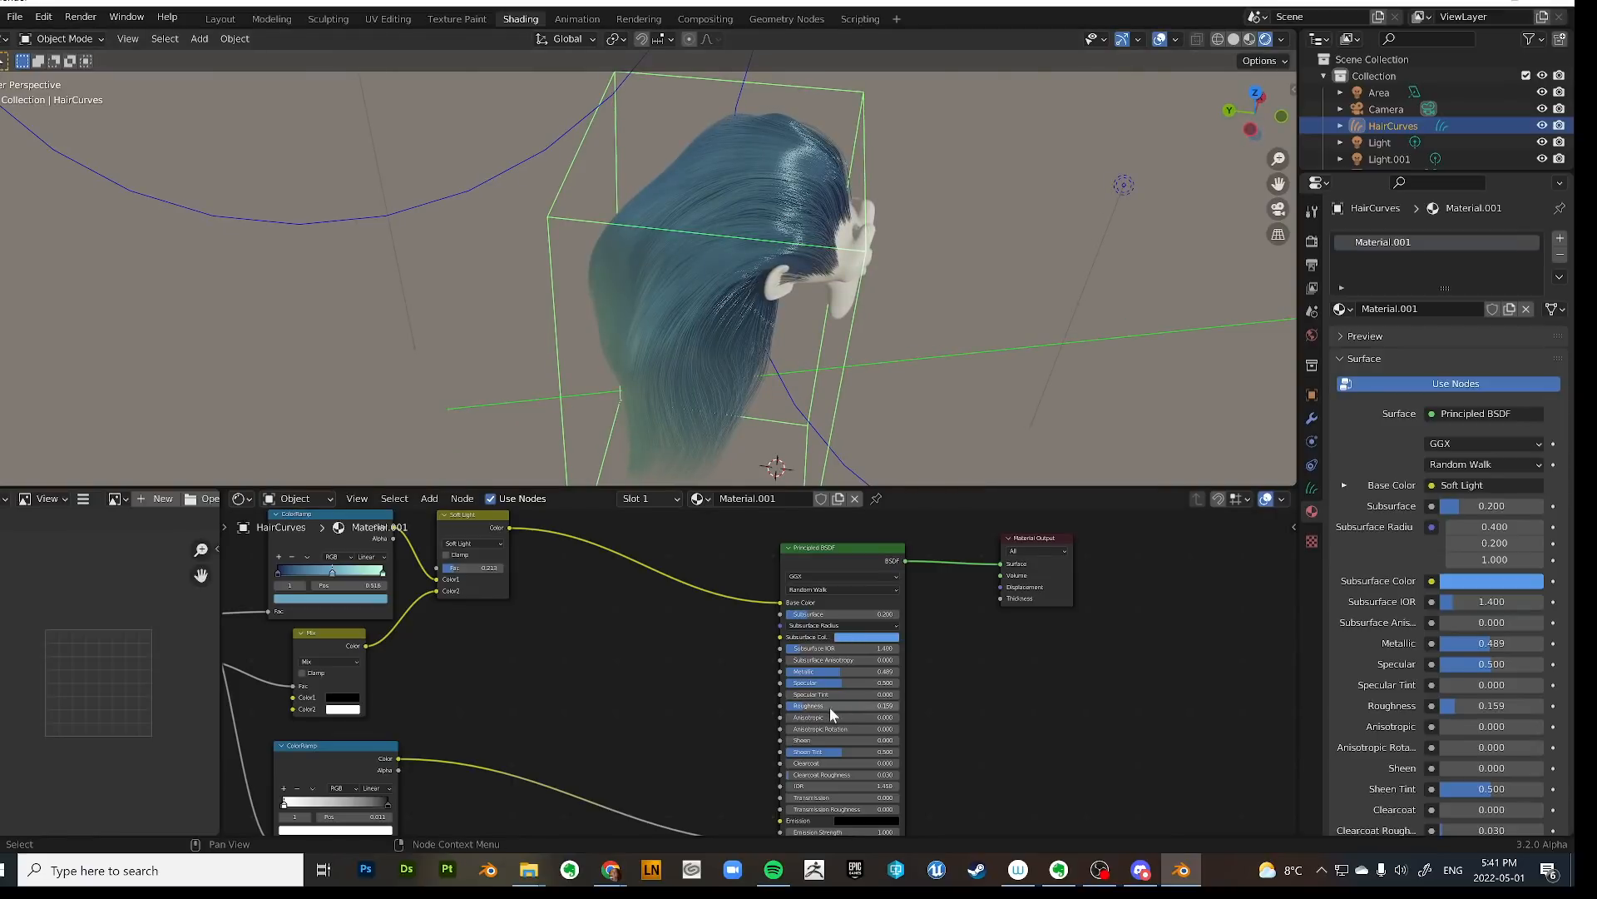
Try a roughness of 0.268, a metallic value of 0.464 and a specular tint of 1.0 on the hair shader.
{"action": "left_click_drag", "start_coordinate": [831, 707], "coordinate": [893, 671]}
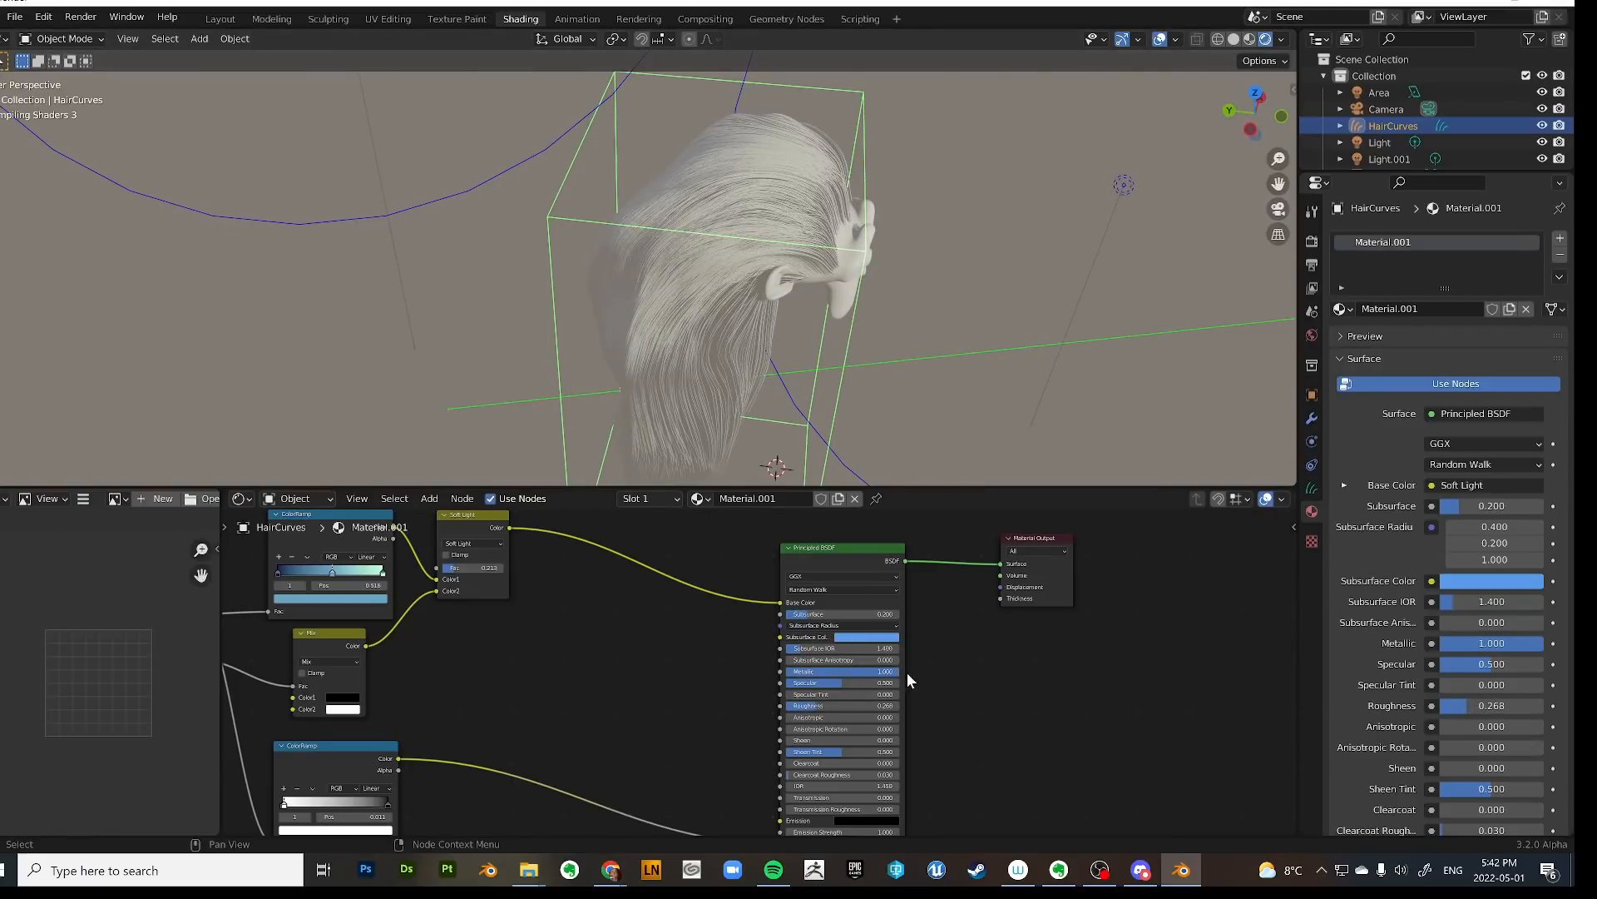
{"action": "middle_click_drag", "start_coordinate": [912, 360], "coordinate": [985, 405]}
{"action": "mouse_move", "coordinate": [885, 672]}
{"action": "left_mouse_down"}
{"action": "mouse_move", "coordinate": [825, 671]}
{"action": "mouse_move", "coordinate": [836, 694]}
{"action": "mouse_move", "coordinate": [901, 694]}
{"action": "left_mouse_up"}
{"action": "middle_click_drag", "start_coordinate": [824, 275], "coordinate": [781, 328]}
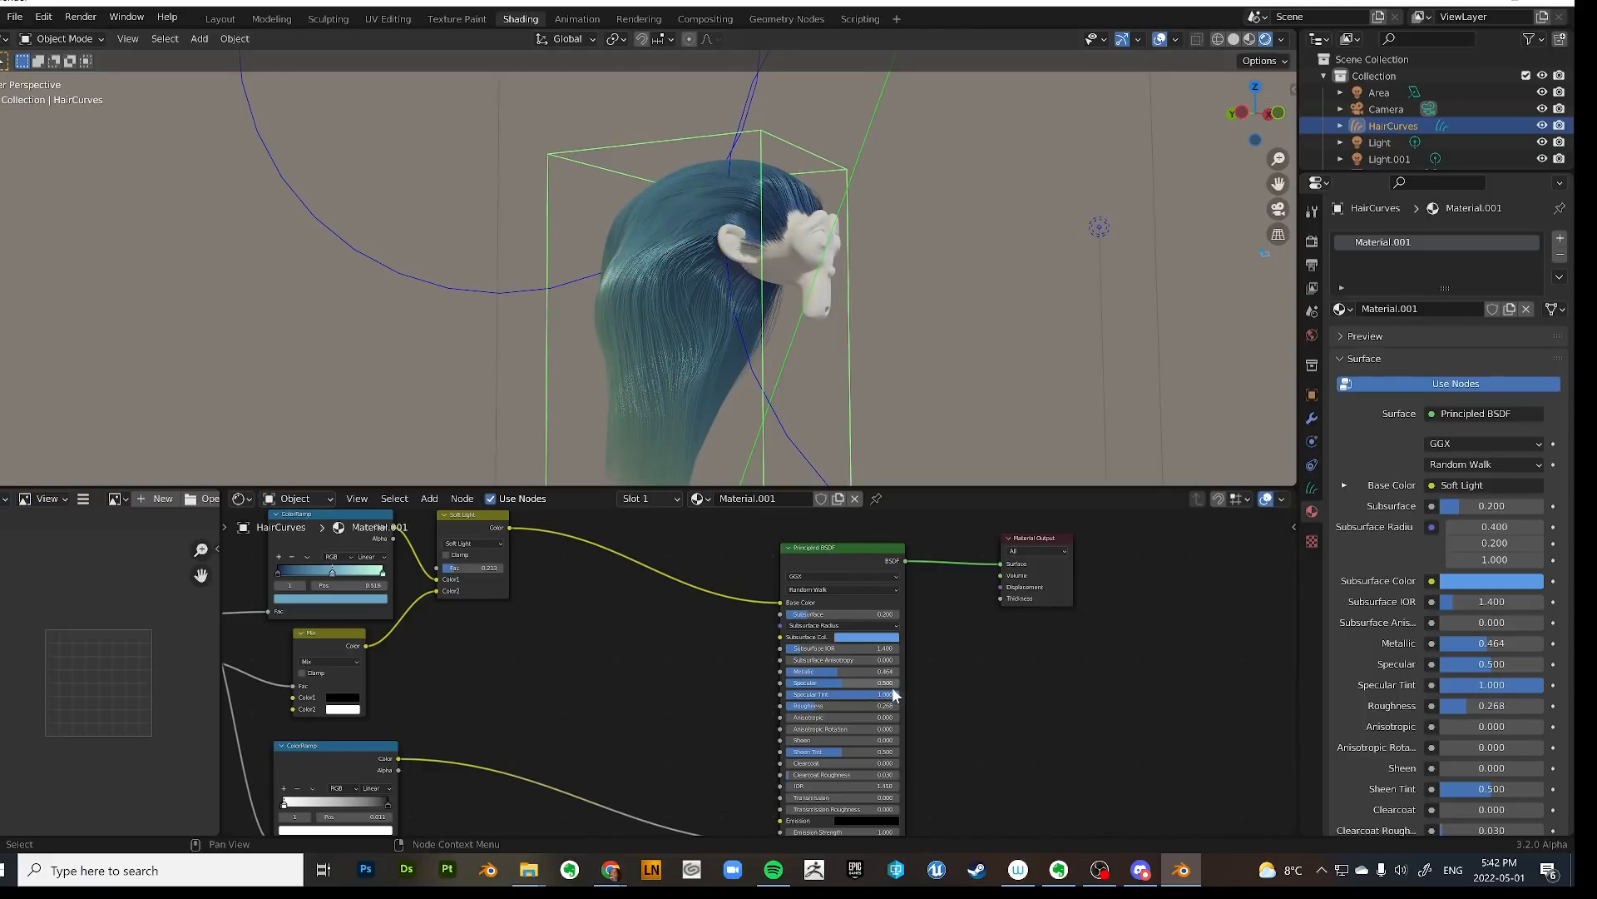
Set the hair shader's specular to 0.8, specular tint to 0.616, roughness to 0.359 and metallic to 0.366.
{"action": "mouse_move", "coordinate": [895, 695]}
{"action": "left_mouse_down"}
{"action": "mouse_move", "coordinate": [850, 705]}
{"action": "mouse_move", "coordinate": [902, 682]}
{"action": "left_mouse_up"}
{"action": "middle_click_drag", "start_coordinate": [727, 347], "coordinate": [814, 417]}
{"action": "left_click_drag", "start_coordinate": [869, 682], "coordinate": [805, 705]}
{"action": "middle_click_drag", "start_coordinate": [807, 391], "coordinate": [839, 401]}
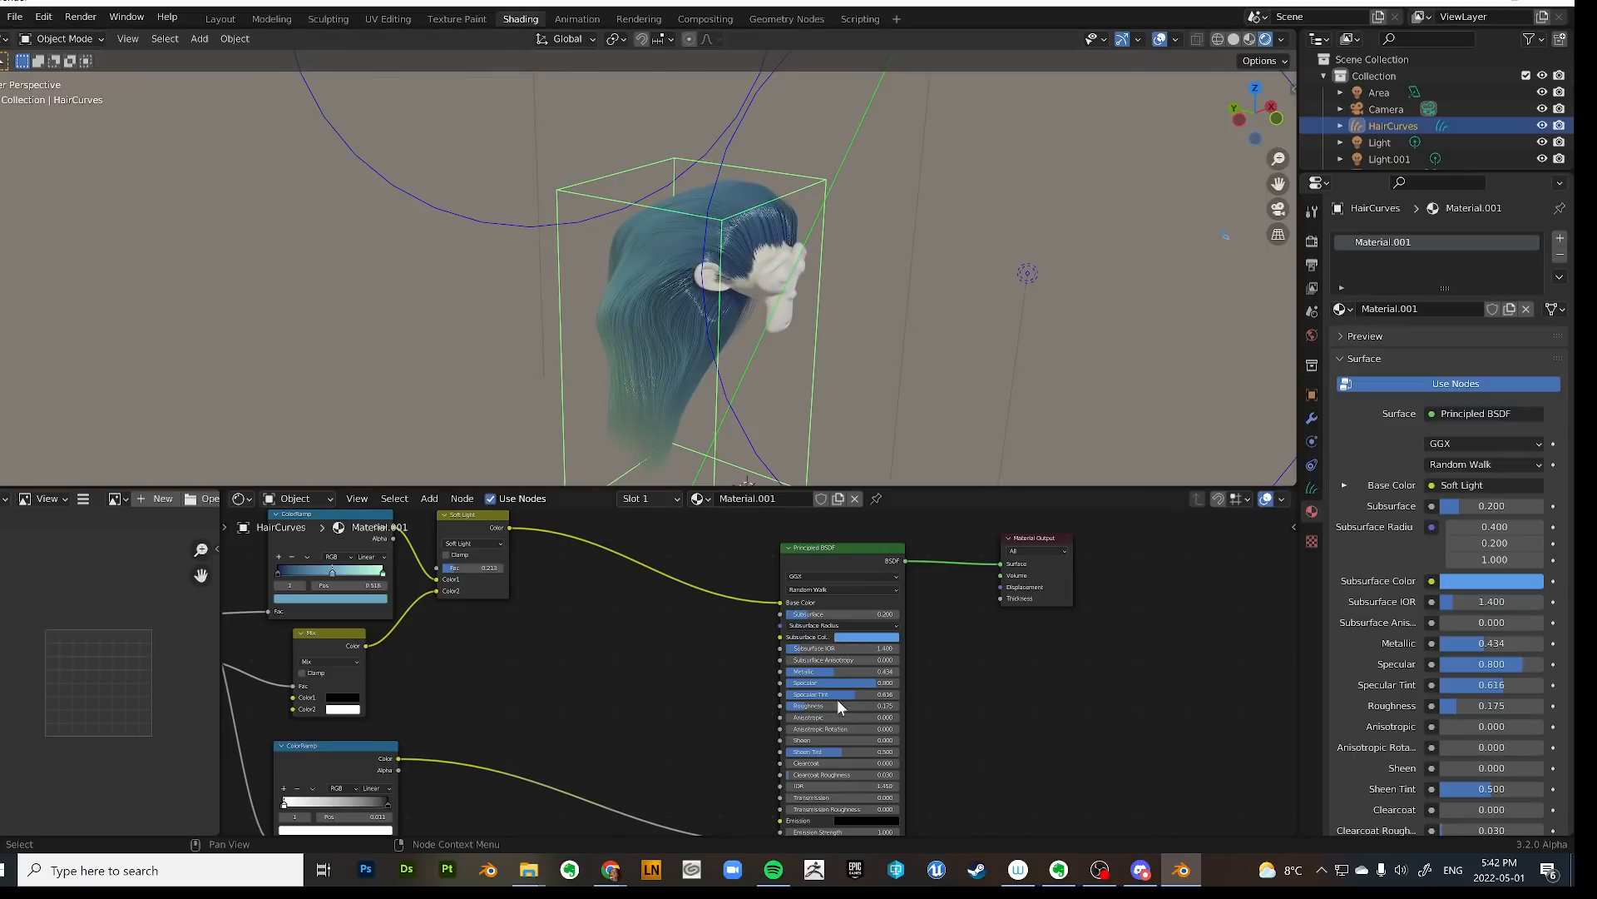
{"action": "left_click_drag", "start_coordinate": [829, 705], "coordinate": [824, 672]}
{"action": "middle_click_drag", "start_coordinate": [782, 358], "coordinate": [653, 360]}
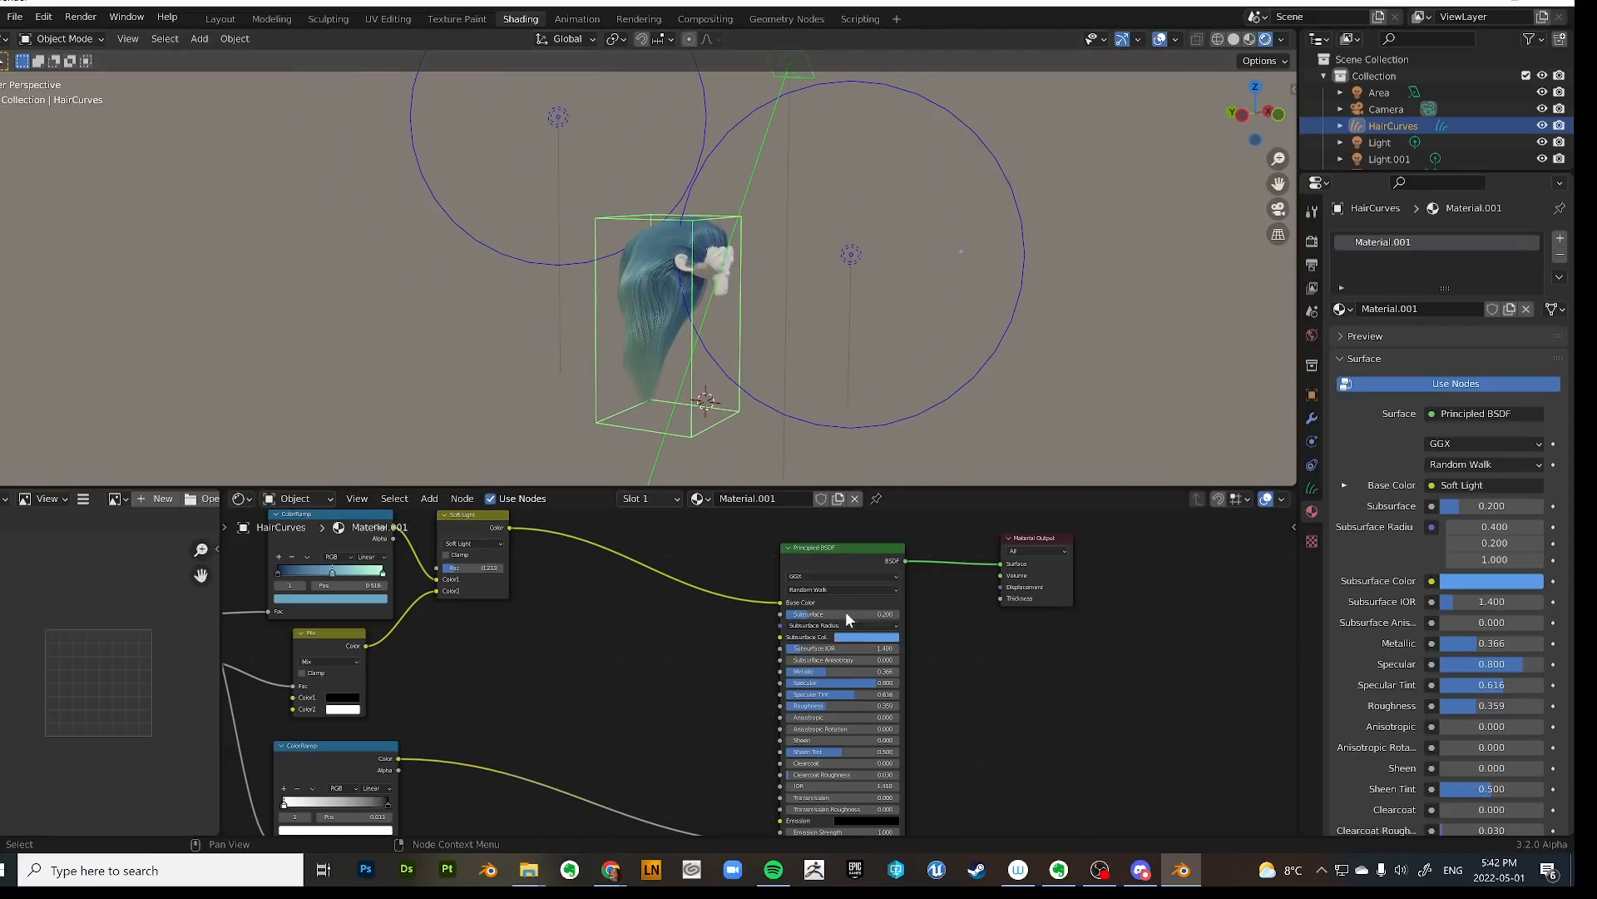
Move the Principled BSDF node closer to the Soft Light and ColorRamp nodes, keeping it expanded.
{"action": "scroll", "coordinate": [915, 732], "scroll_direction": "down", "scroll_amount": 1}
{"action": "left_click_drag", "start_coordinate": [845, 588], "coordinate": [736, 550]}
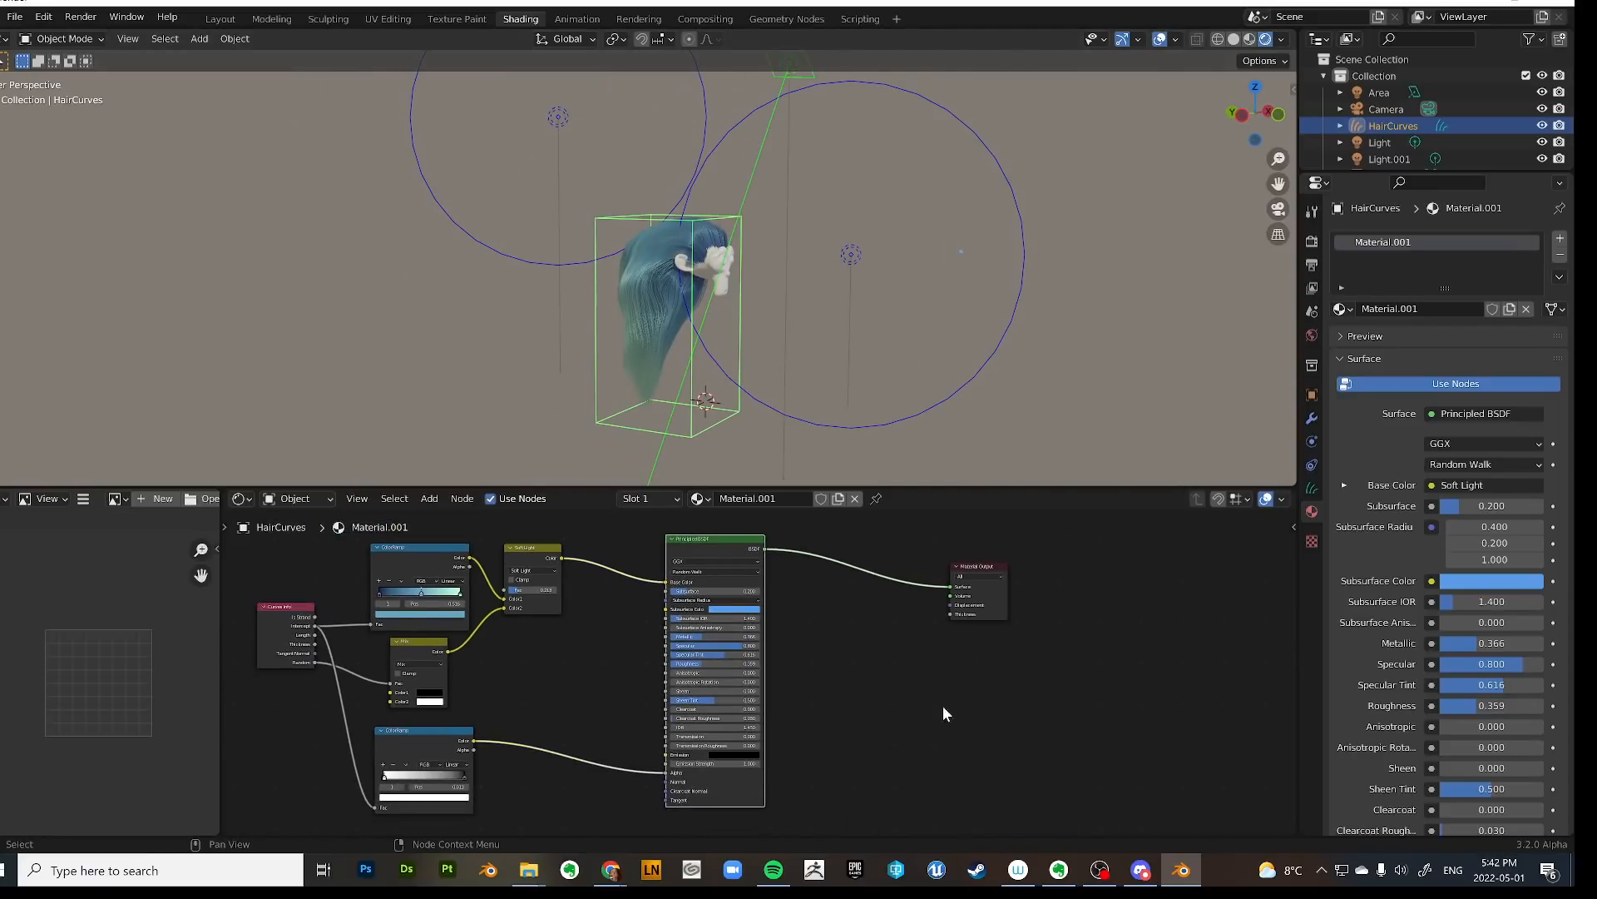
{"action": "middle_click_drag", "start_coordinate": [908, 636], "coordinate": [945, 659]}
{"action": "left_click", "coordinate": [707, 562]}
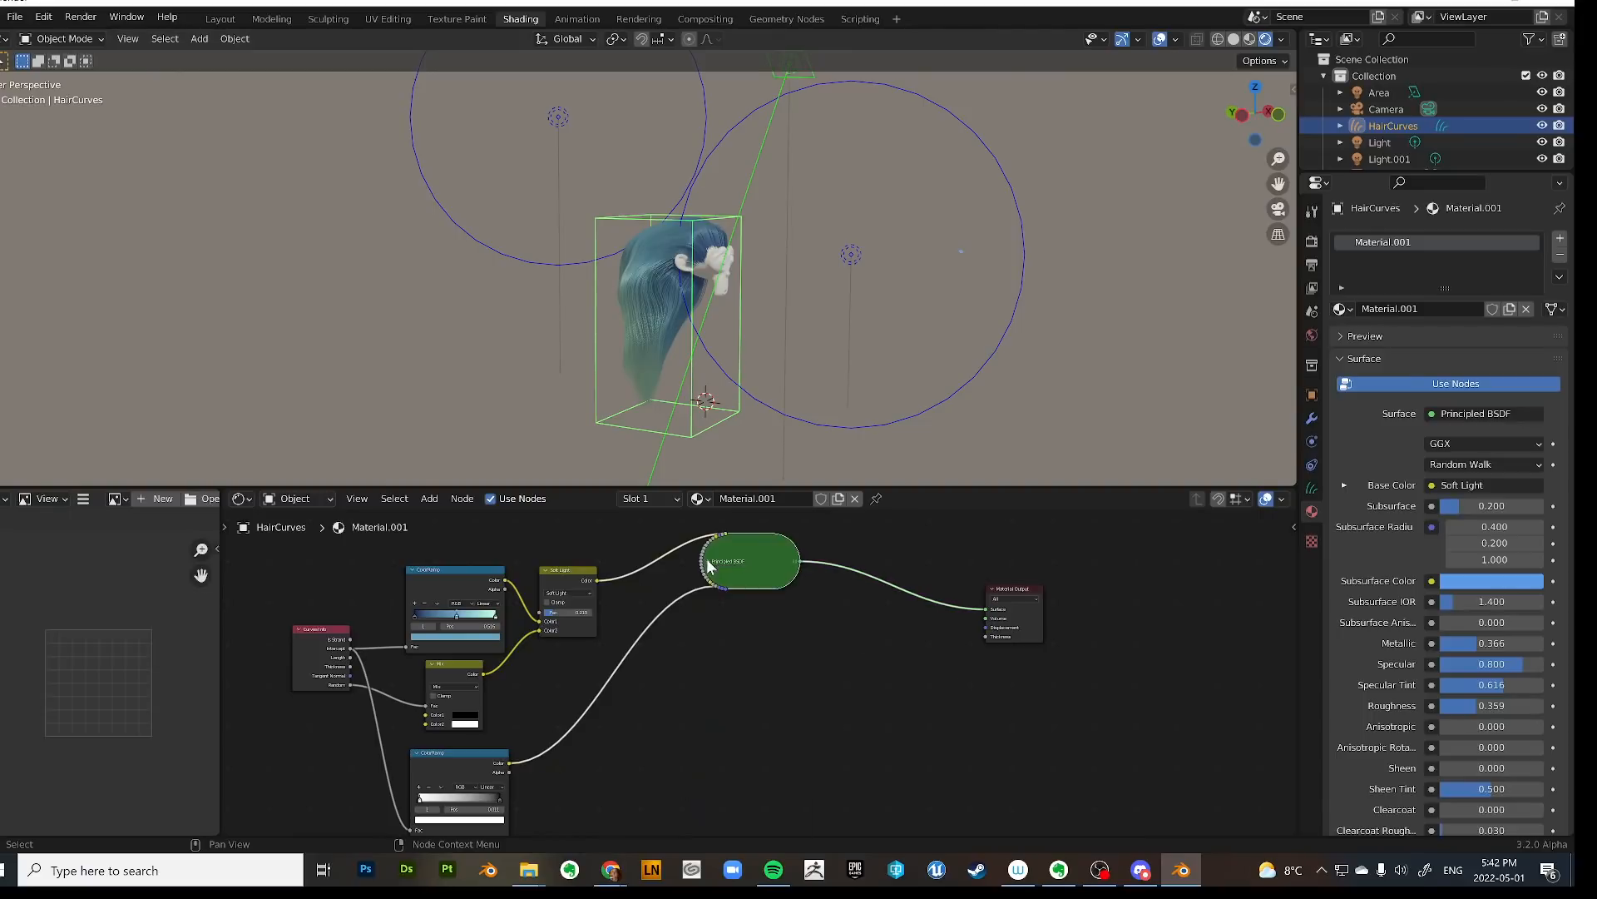
{"action": "left_click", "coordinate": [710, 560]}
{"action": "left_click_drag", "start_coordinate": [732, 566], "coordinate": [682, 544]}
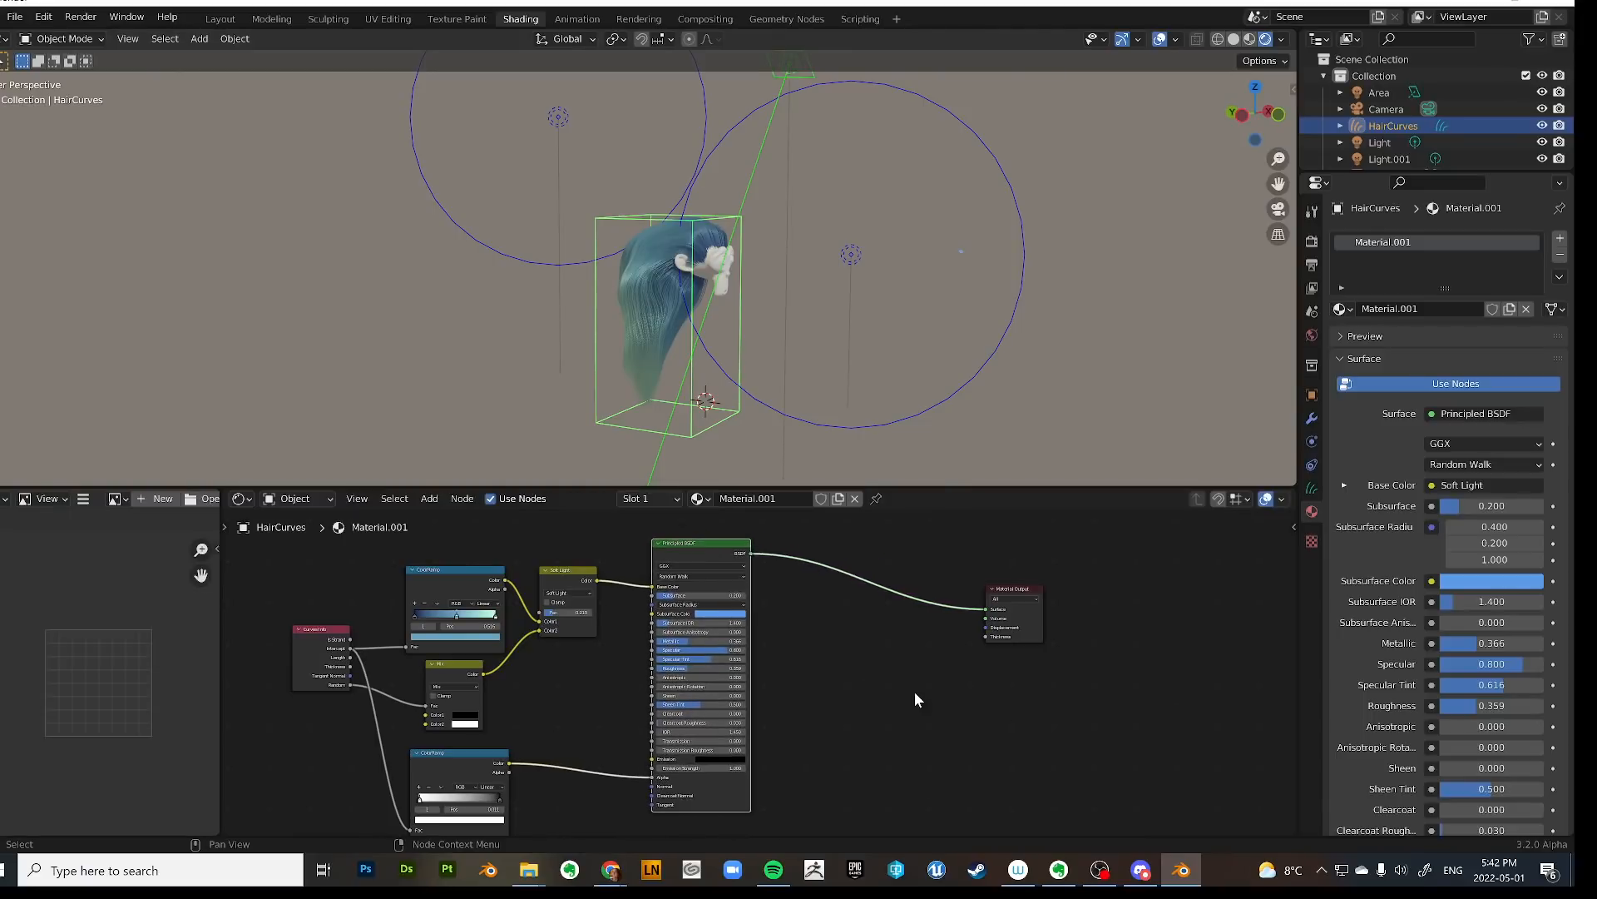
{"action": "left_click", "coordinate": [915, 691]}
Tidy the layout of the ColorRamp and Mix nodes between the hair info node and the Principled BSDF.
{"action": "scroll", "coordinate": [787, 737], "scroll_direction": "down", "scroll_amount": 3}
{"action": "left_click_drag", "start_coordinate": [512, 741], "coordinate": [532, 742]}
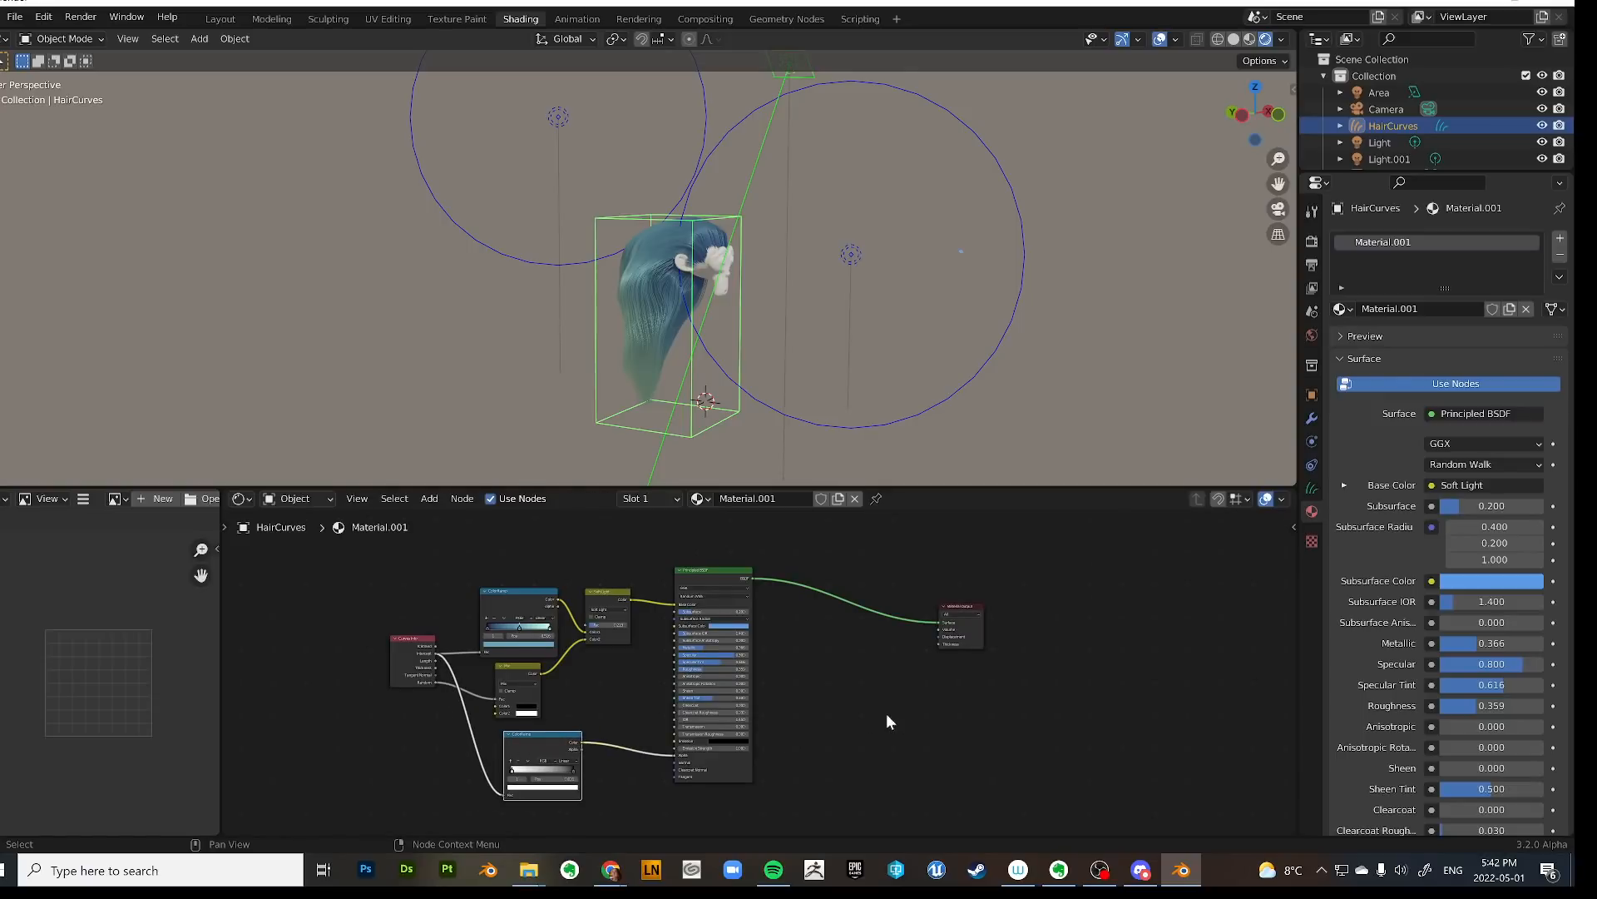
{"action": "middle_click_drag", "start_coordinate": [644, 671], "coordinate": [677, 696]}
{"action": "left_click_drag", "start_coordinate": [554, 691], "coordinate": [563, 642]}
{"action": "left_click_drag", "start_coordinate": [589, 771], "coordinate": [578, 735]}
{"action": "left_click_drag", "start_coordinate": [560, 633], "coordinate": [550, 628]}
{"action": "middle_click_drag", "start_coordinate": [942, 287], "coordinate": [846, 325]}
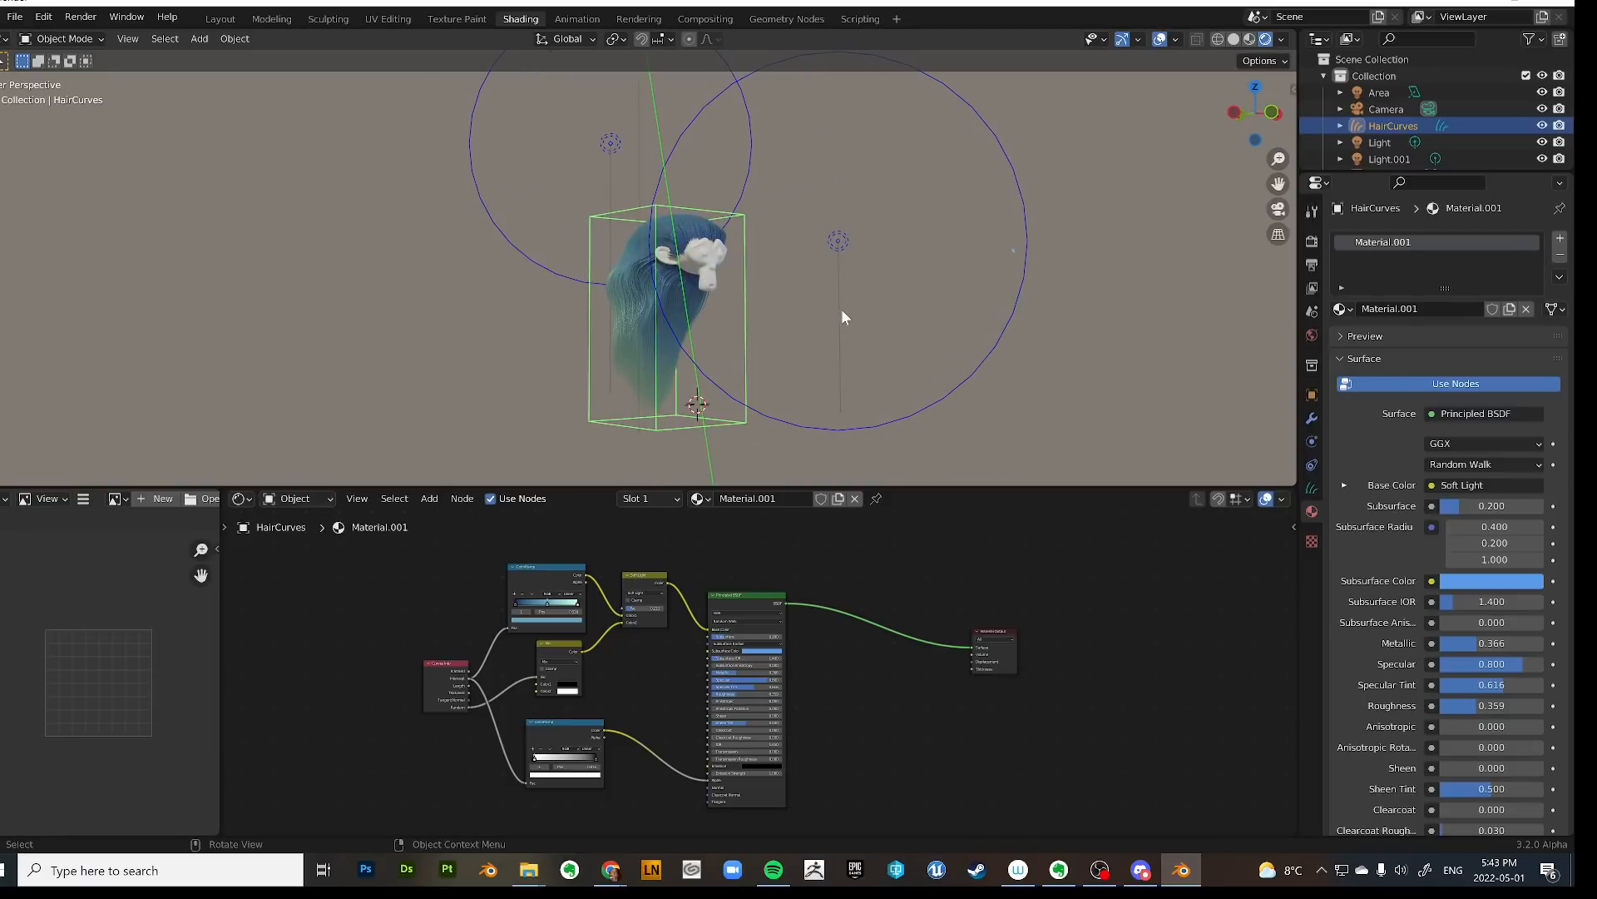
Switch to the Layout workspace and put the hair curves into Sculpt Mode.
{"action": "left_click", "coordinate": [222, 19]}
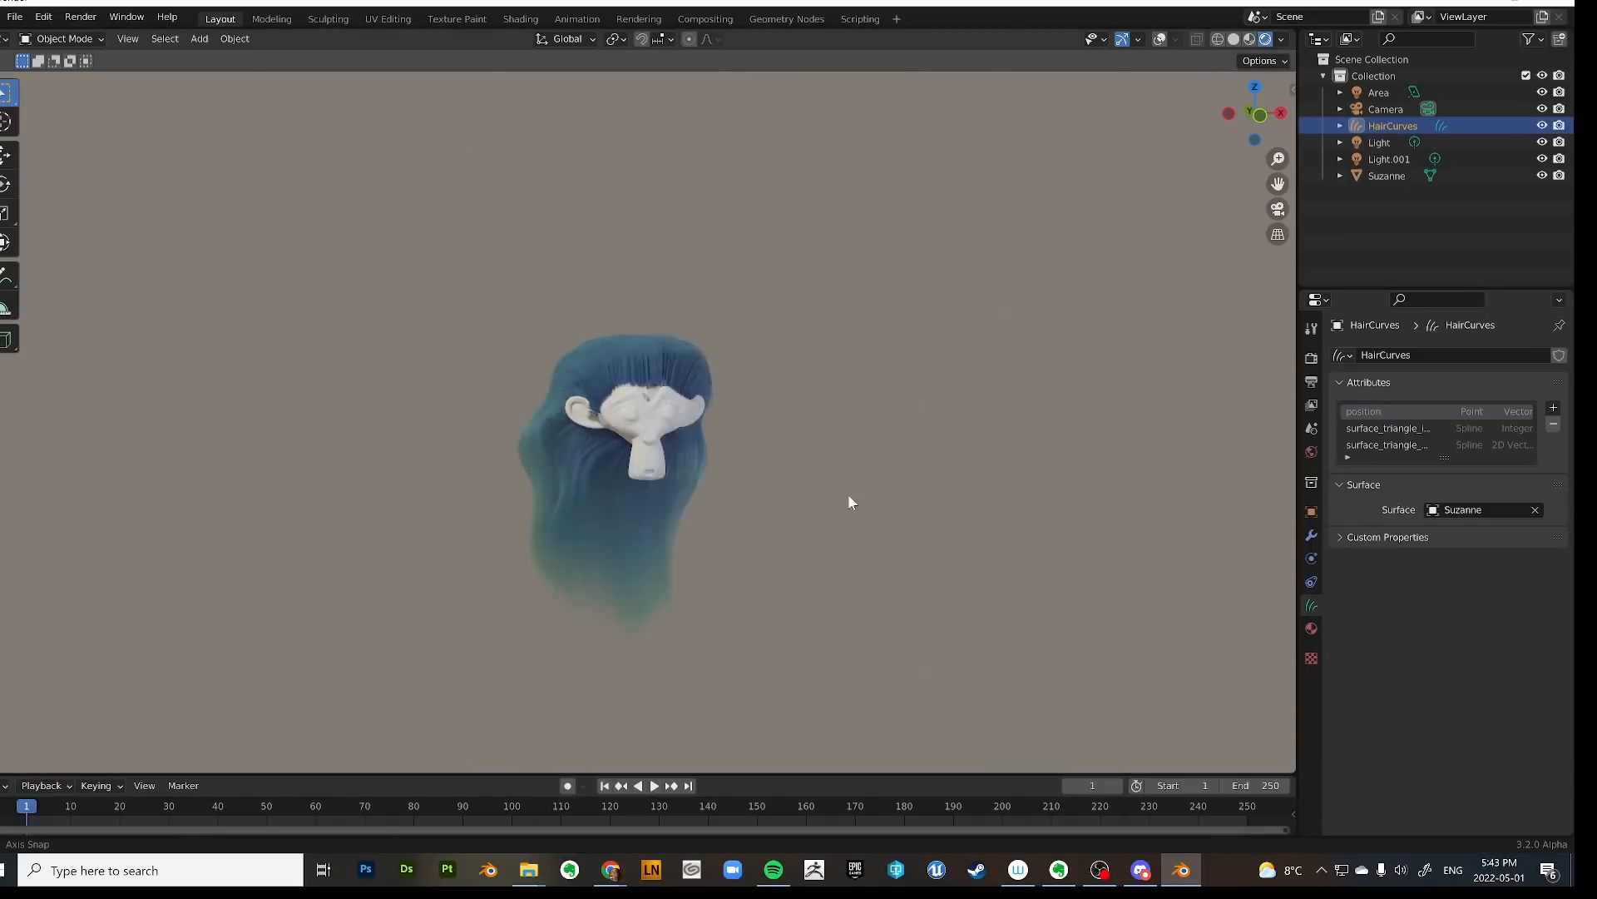
{"action": "middle_click_drag", "start_coordinate": [849, 502], "coordinate": [846, 442]}
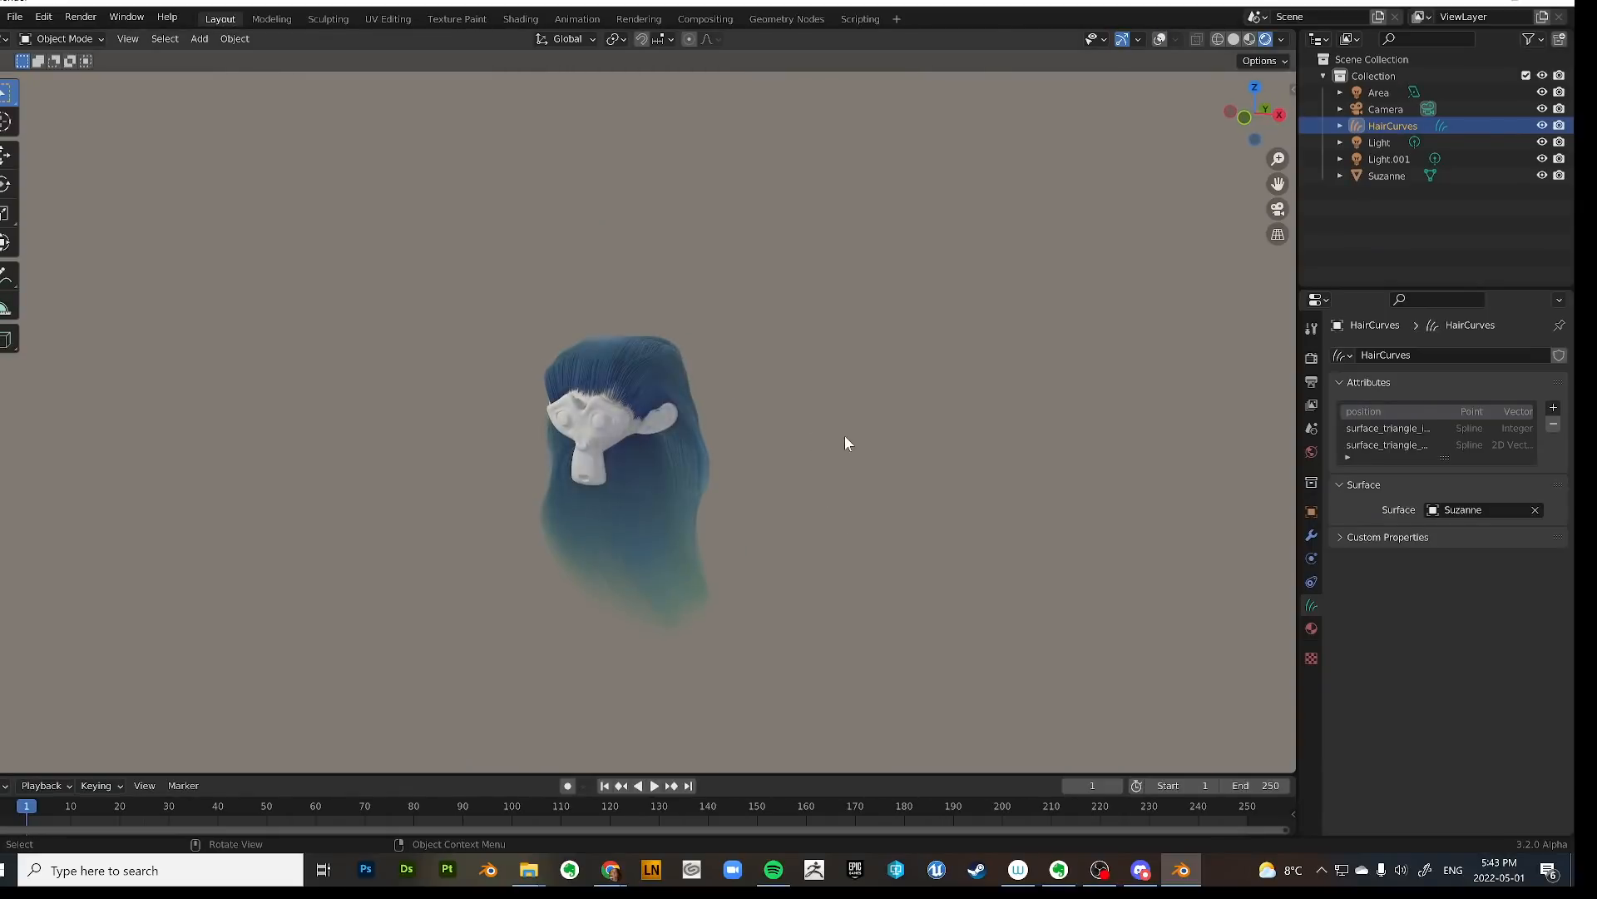
{"action": "left_click", "coordinate": [62, 42]}
{"action": "left_click", "coordinate": [69, 94]}
{"action": "middle_click_drag", "start_coordinate": [779, 394], "coordinate": [790, 441]}
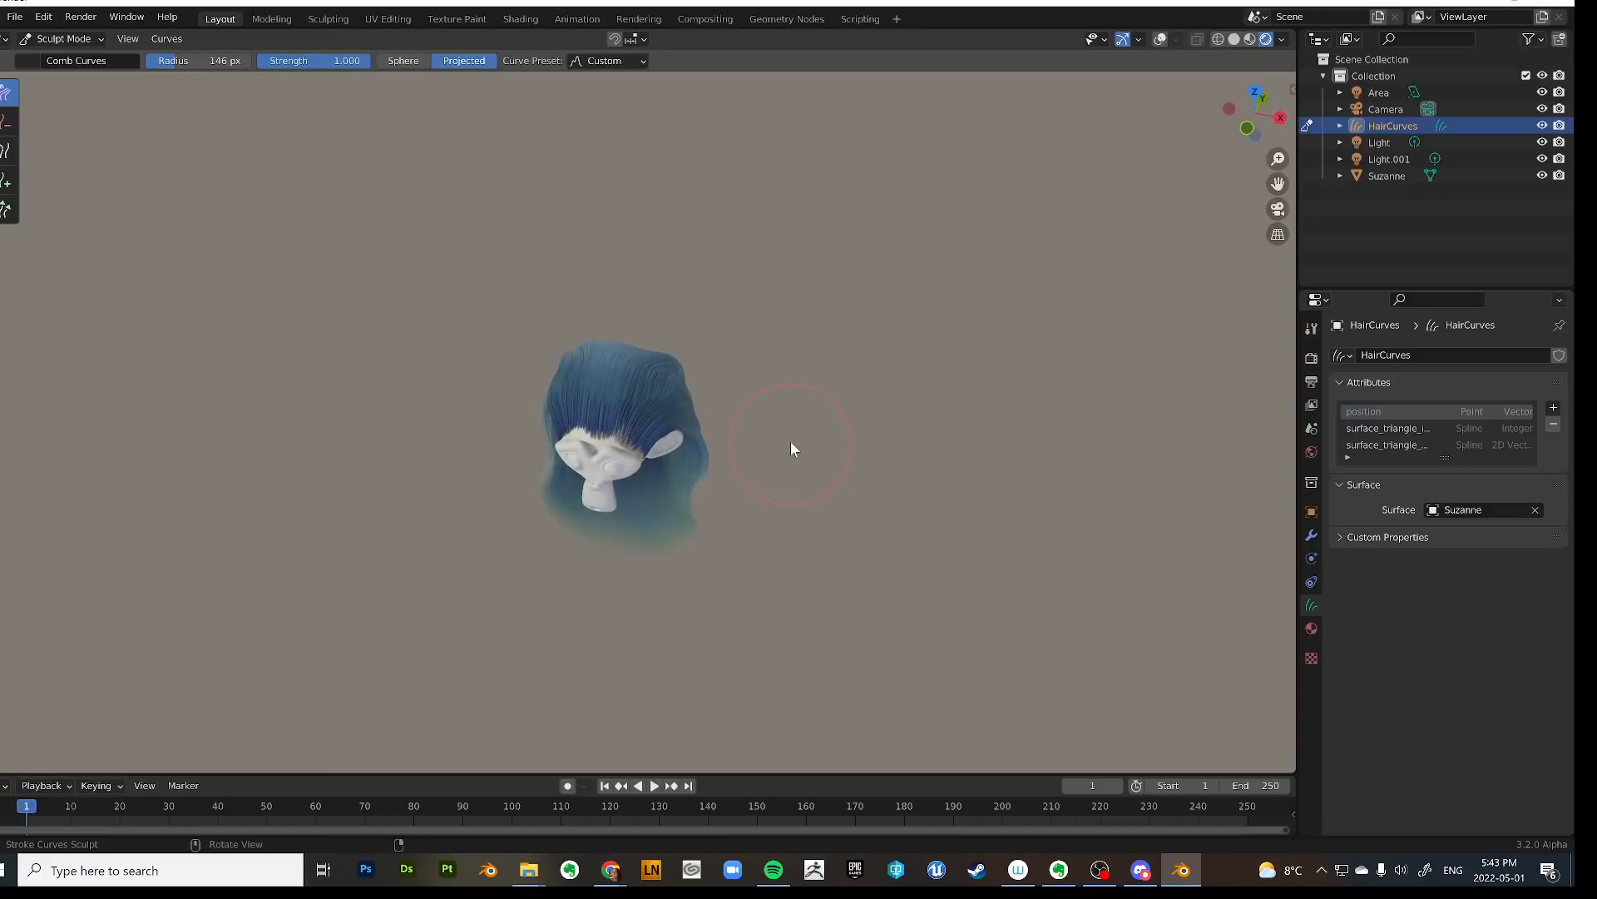
{"action": "middle_click_drag", "start_coordinate": [761, 354], "coordinate": [788, 366]}
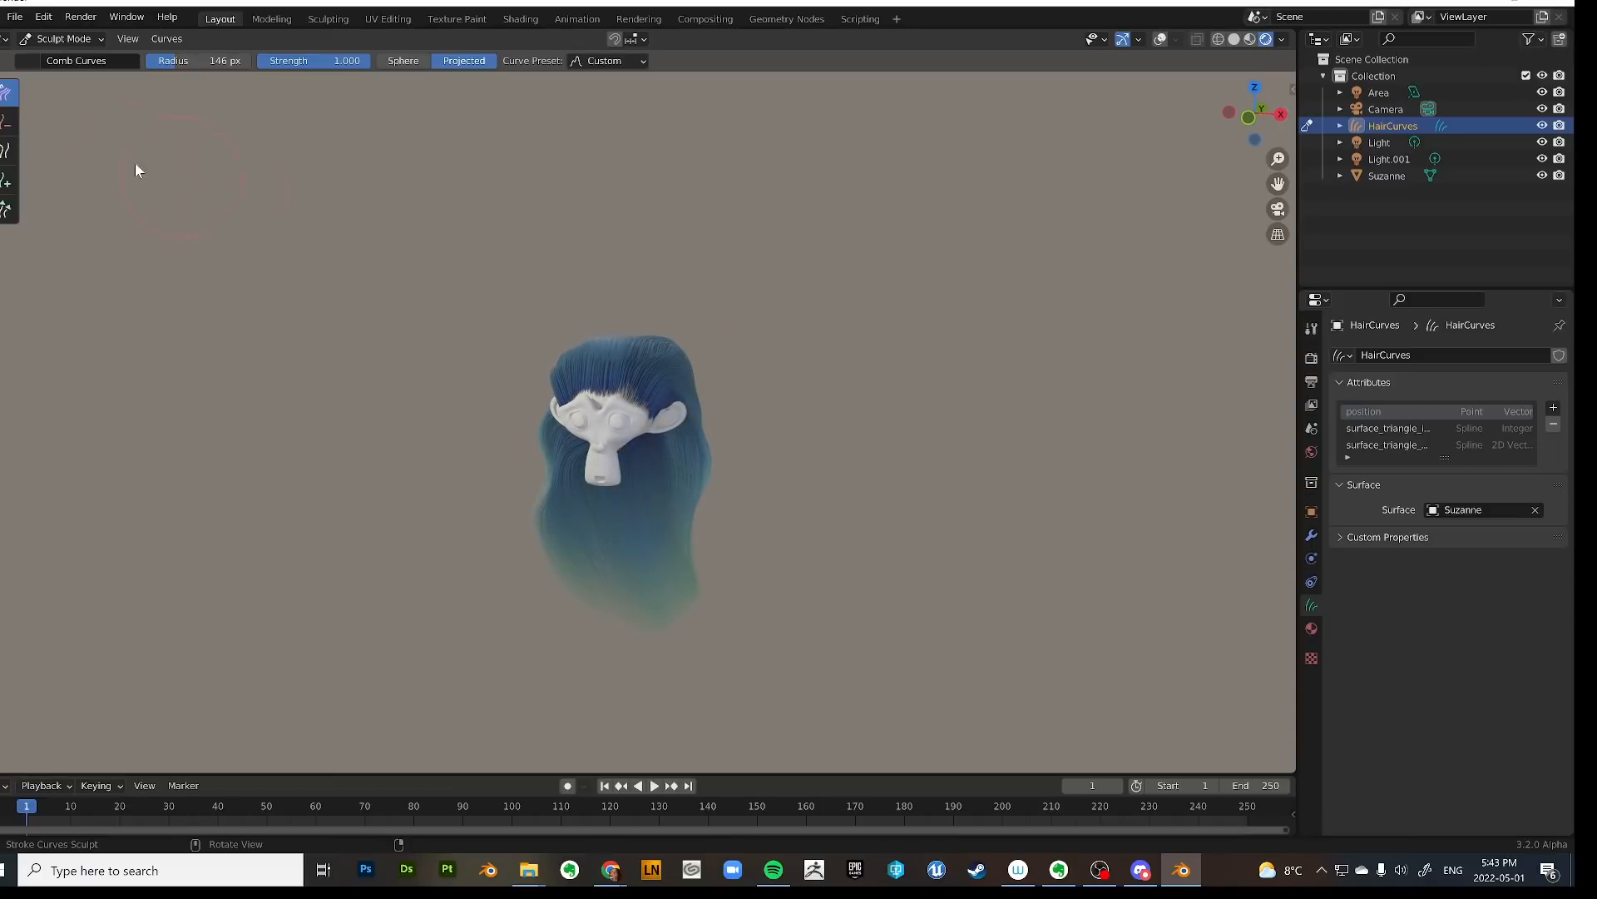
Enlarge the Comb Curves brush radius to 253 px and comb the hair around Suzanne's head in Projected mode.
{"action": "key", "text": "f"}
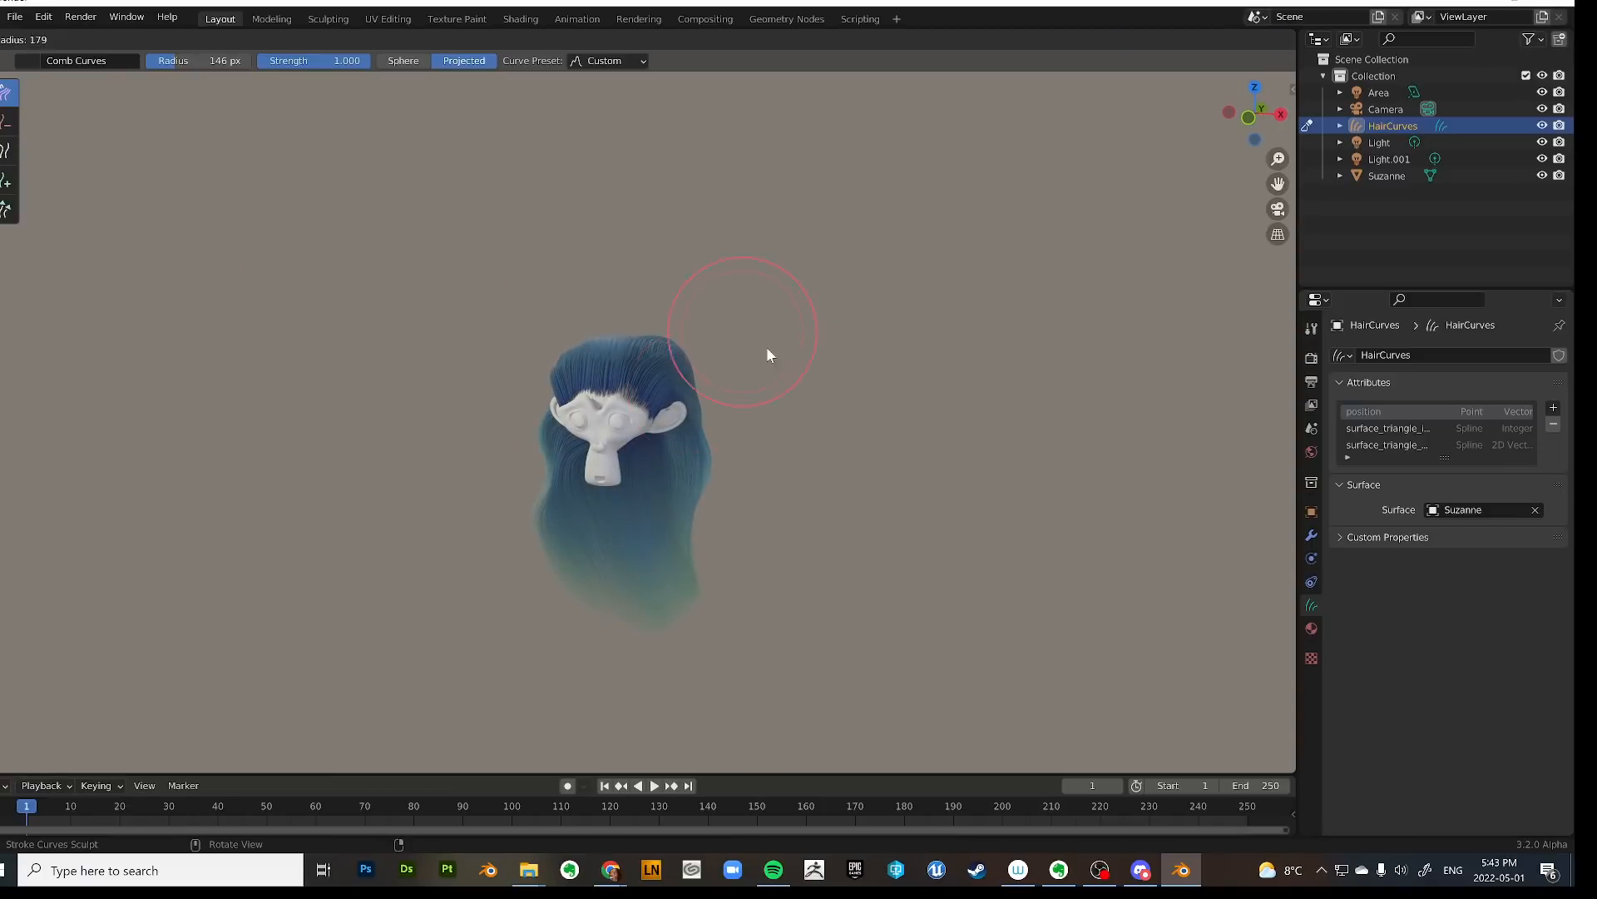
{"action": "left_click", "coordinate": [767, 346]}
{"action": "mouse_move", "coordinate": [700, 352]}
{"action": "left_mouse_down"}
{"action": "mouse_move", "coordinate": [710, 510]}
{"action": "mouse_move", "coordinate": [770, 474]}
{"action": "left_mouse_up"}
{"action": "middle_click_drag", "start_coordinate": [770, 474], "coordinate": [516, 479]}
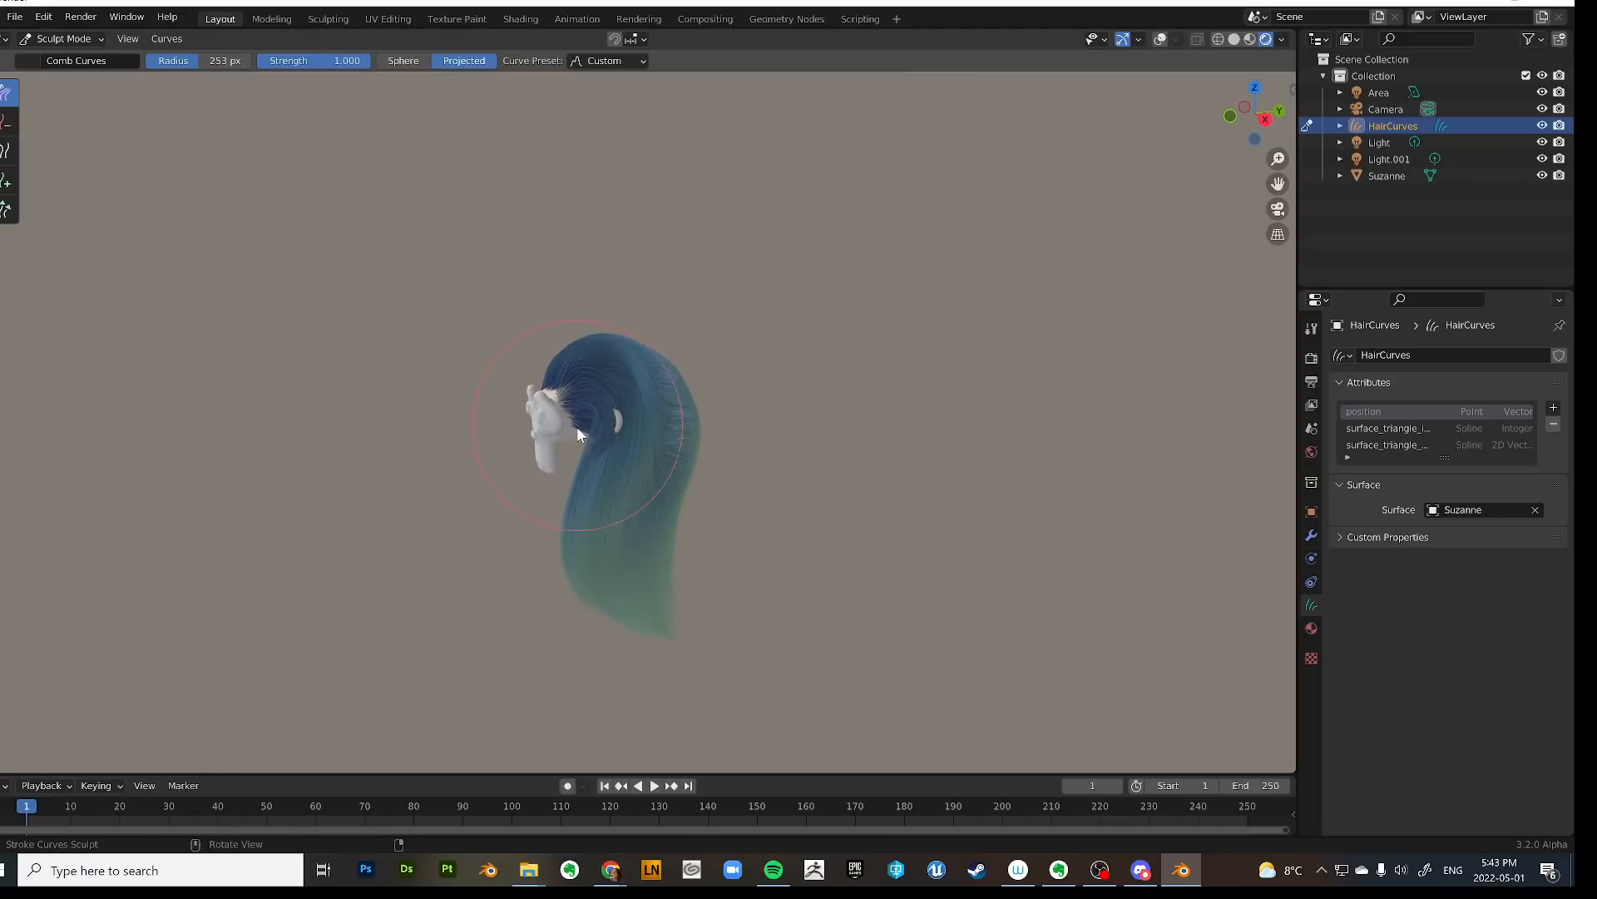
{"action": "middle_click_drag", "start_coordinate": [579, 390], "coordinate": [604, 419]}
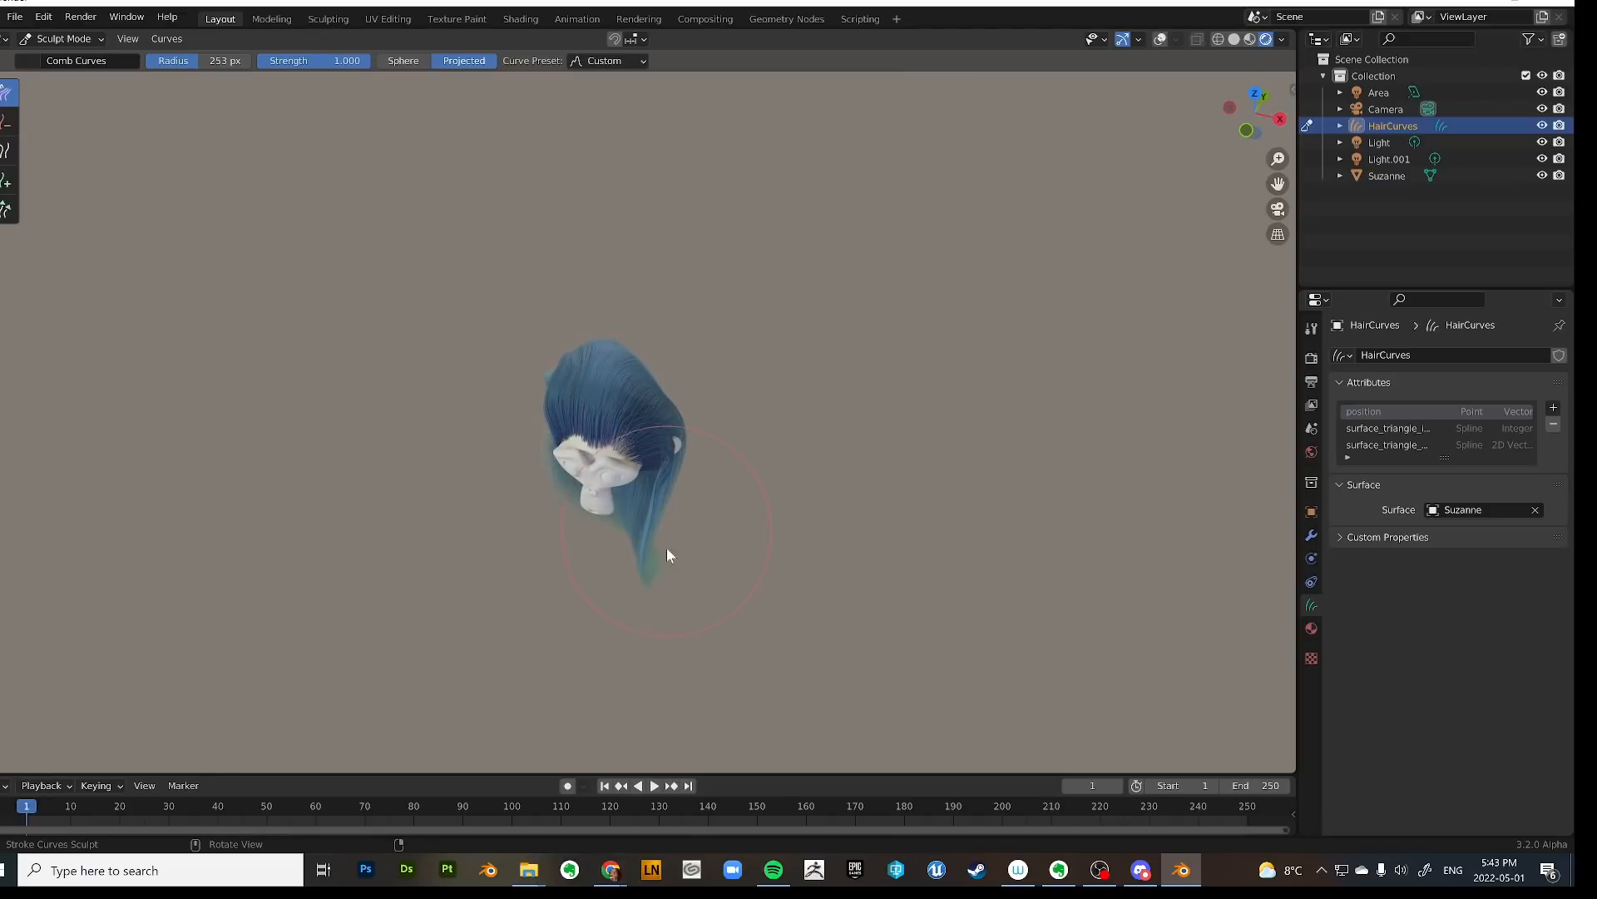
{"action": "middle_click_drag", "start_coordinate": [667, 547], "coordinate": [618, 446]}
{"action": "mouse_move", "coordinate": [617, 446]}
{"action": "left_mouse_down"}
{"action": "mouse_move", "coordinate": [605, 382]}
{"action": "mouse_move", "coordinate": [612, 522]}
{"action": "left_mouse_up"}
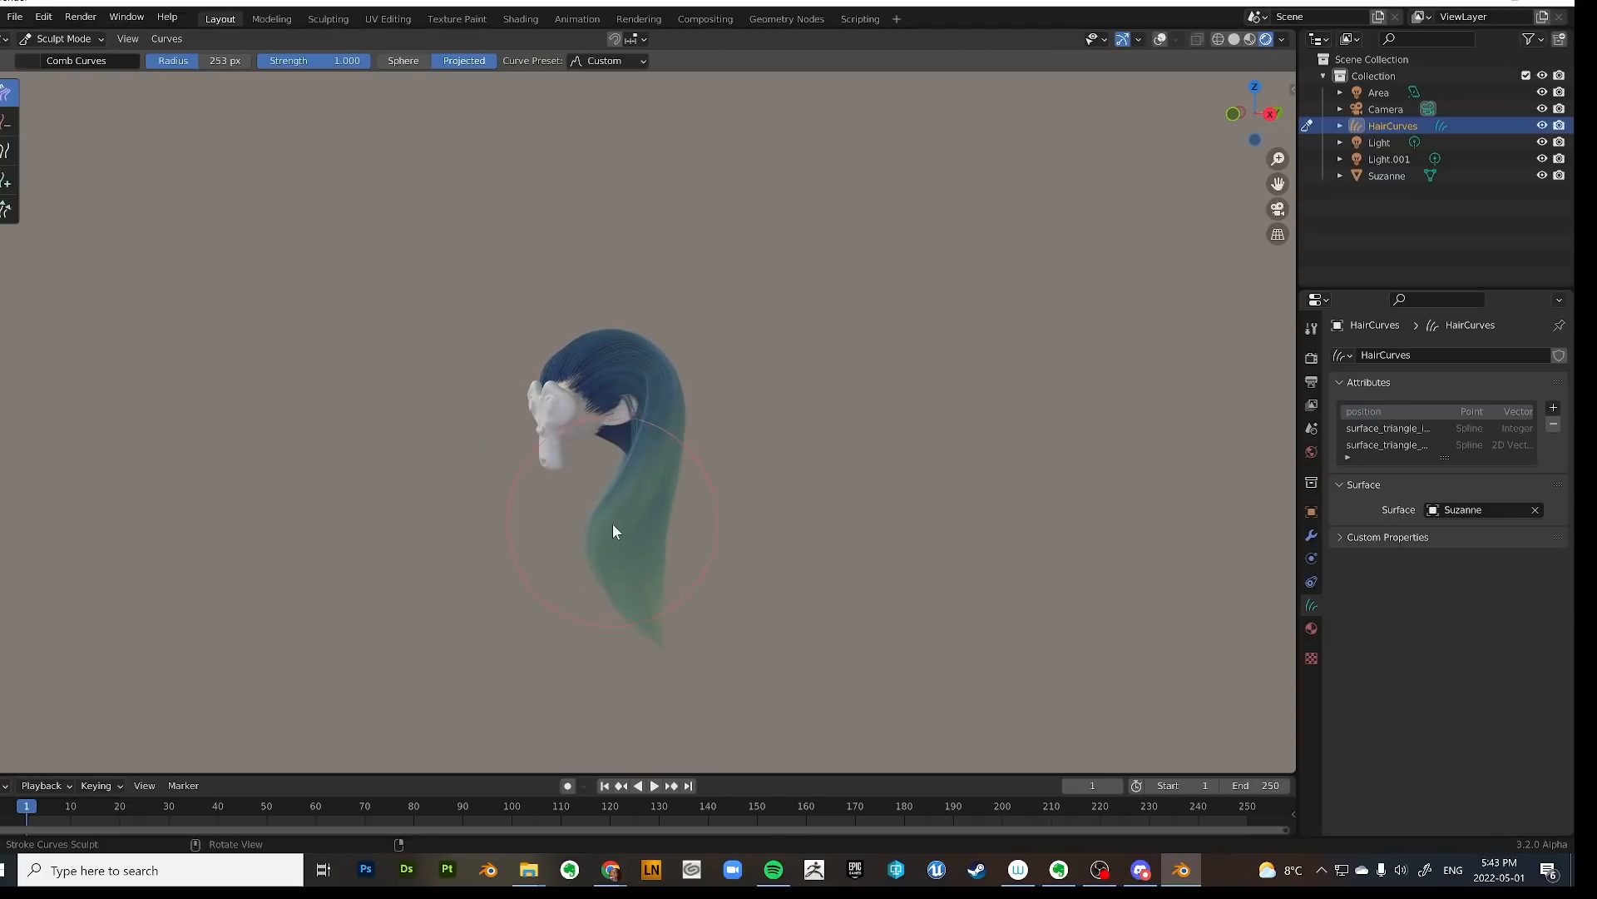
{"action": "middle_click_drag", "start_coordinate": [639, 628], "coordinate": [792, 510]}
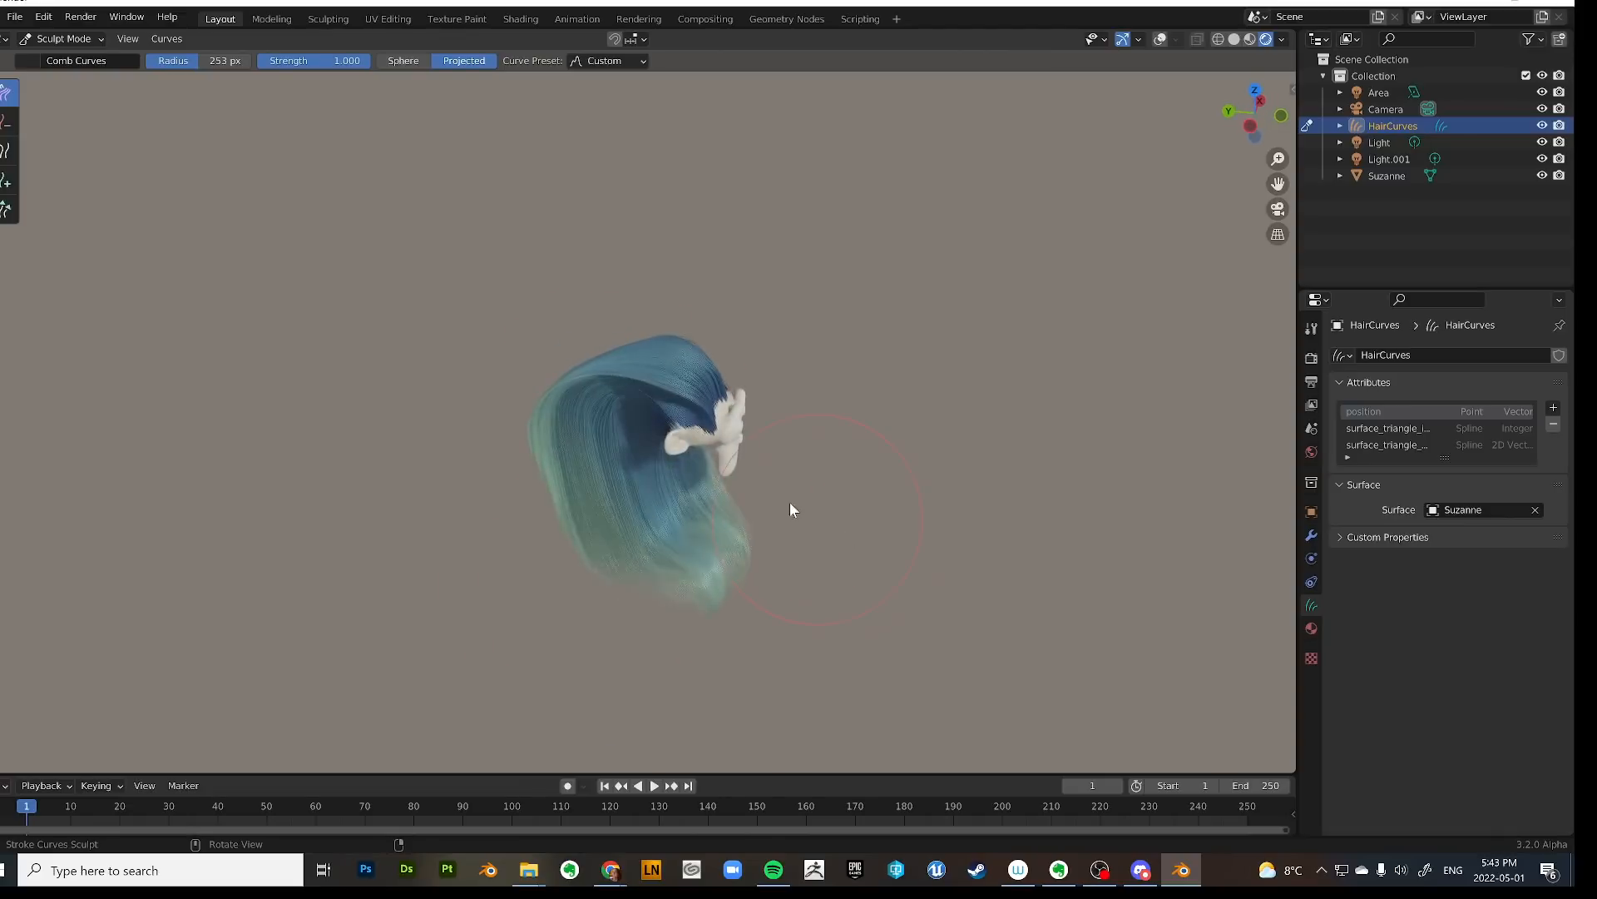
Set the comb brush to Sphere and reshape the lengths and ends of the hair from several sides.
{"action": "left_click", "coordinate": [404, 61]}
{"action": "mouse_move", "coordinate": [622, 406]}
{"action": "middle_mouse_down"}
{"action": "mouse_move", "coordinate": [767, 406]}
{"action": "mouse_move", "coordinate": [731, 474]}
{"action": "mouse_move", "coordinate": [802, 540]}
{"action": "mouse_move", "coordinate": [609, 396]}
{"action": "mouse_move", "coordinate": [957, 466]}
{"action": "middle_mouse_up"}
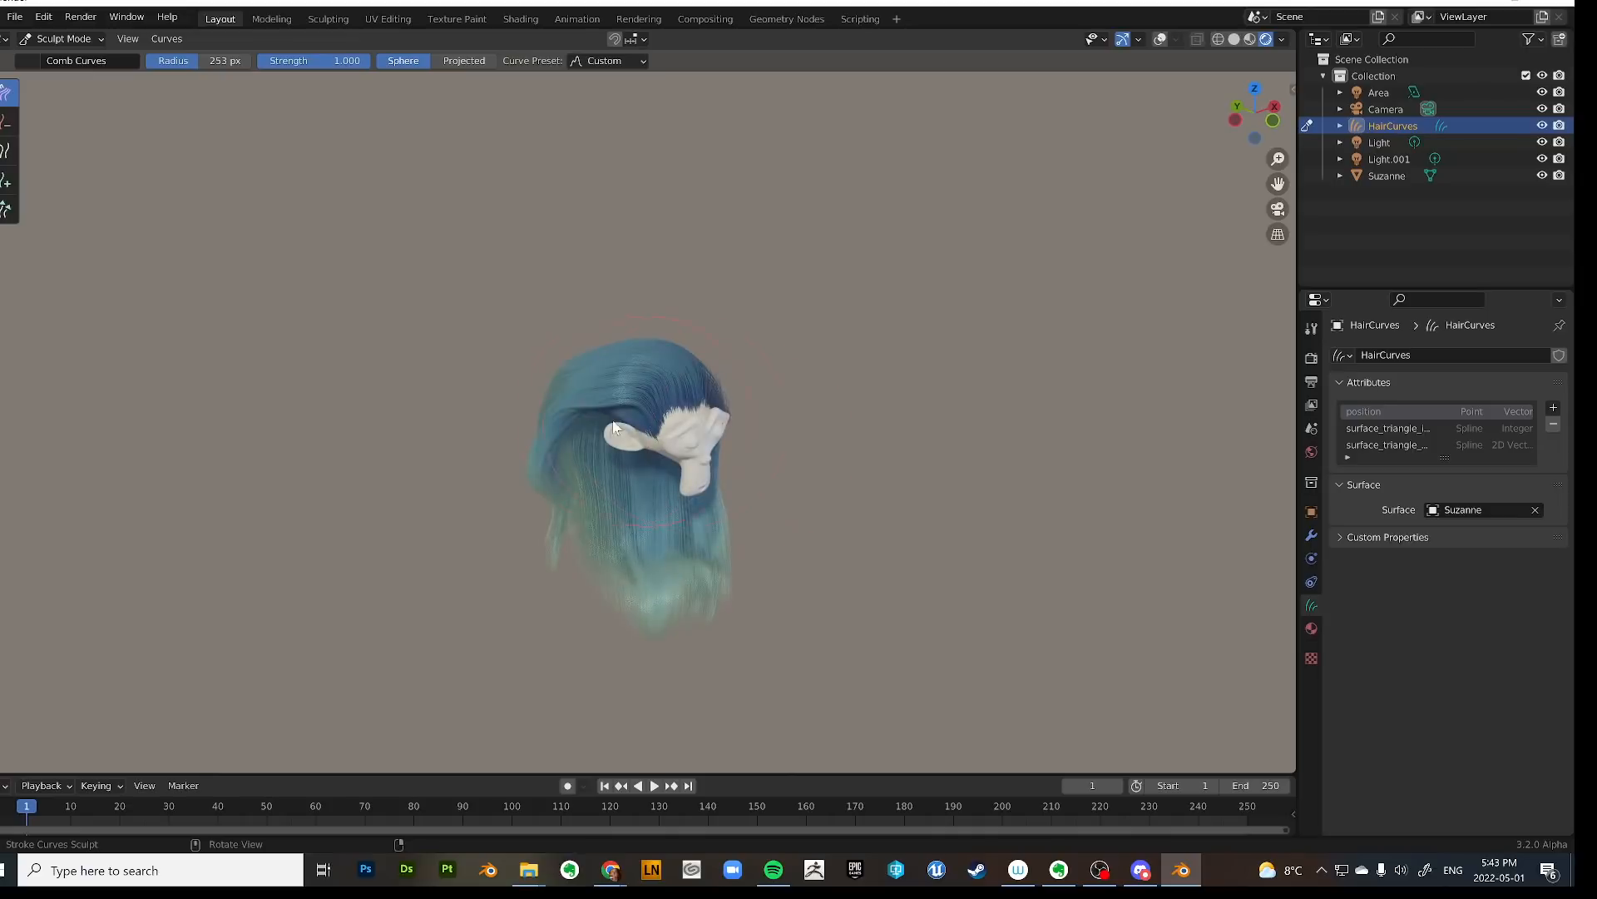
{"action": "middle_click_drag", "start_coordinate": [557, 505], "coordinate": [697, 580]}
{"action": "mouse_move", "coordinate": [604, 609]}
{"action": "middle_mouse_down"}
{"action": "mouse_move", "coordinate": [732, 528]}
{"action": "mouse_move", "coordinate": [657, 599]}
{"action": "mouse_move", "coordinate": [774, 546]}
{"action": "mouse_move", "coordinate": [669, 367]}
{"action": "mouse_move", "coordinate": [696, 366]}
{"action": "mouse_move", "coordinate": [693, 426]}
{"action": "mouse_move", "coordinate": [619, 412]}
{"action": "middle_mouse_up"}
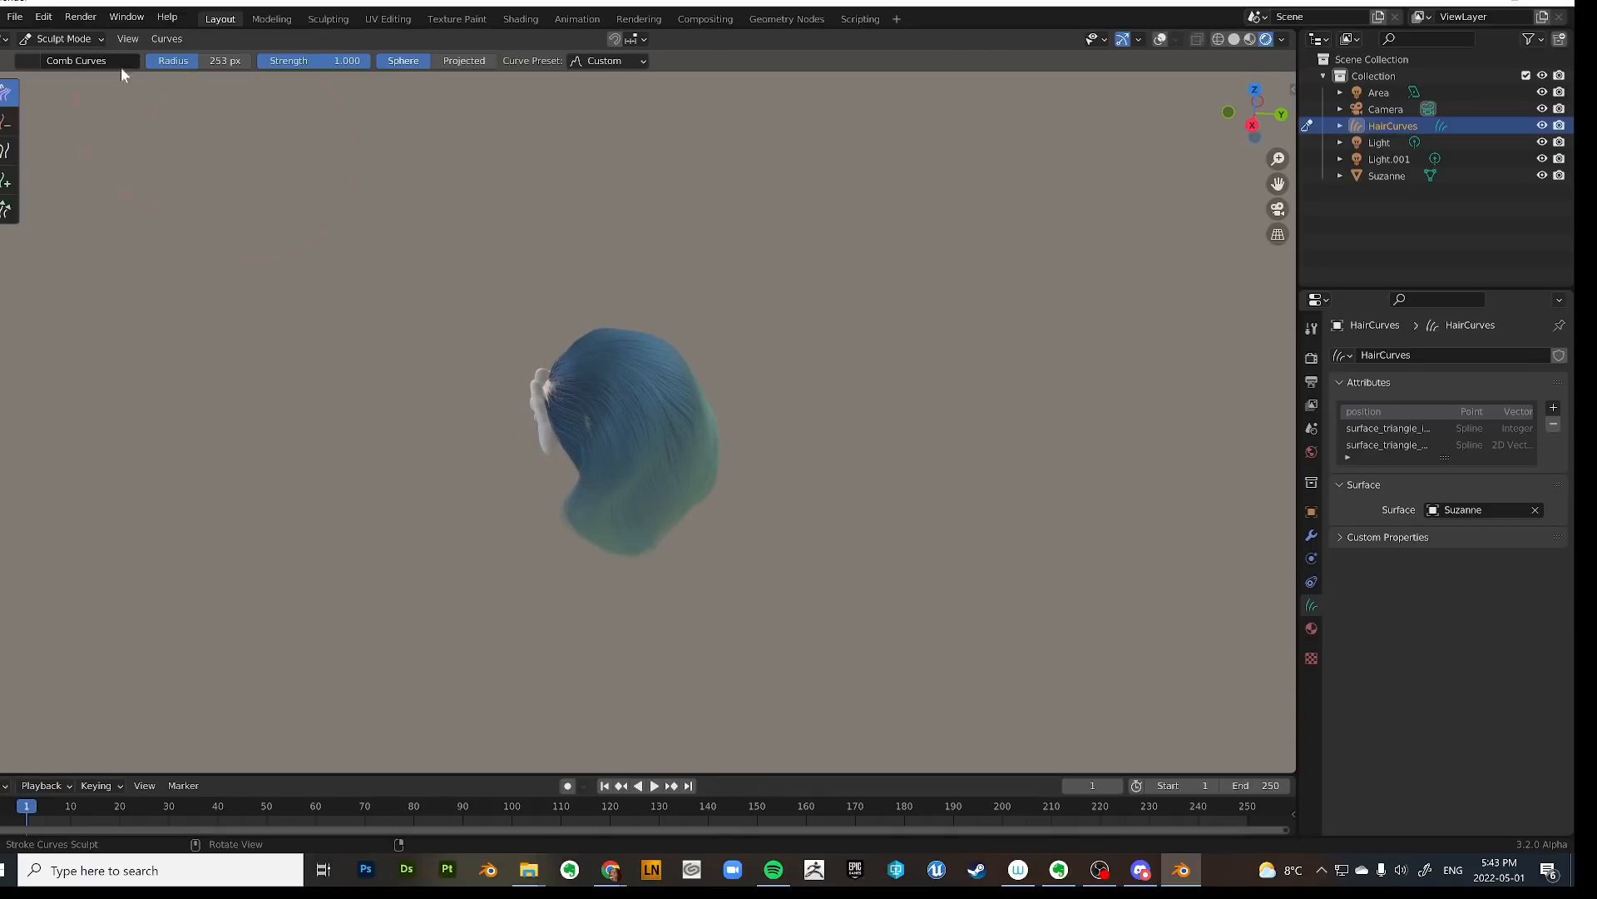
Return to Object Mode and add an Empty Hair curves object.
{"action": "left_click", "coordinate": [62, 38]}
{"action": "left_click", "coordinate": [58, 55]}
{"action": "middle_click_drag", "start_coordinate": [755, 447], "coordinate": [869, 482]}
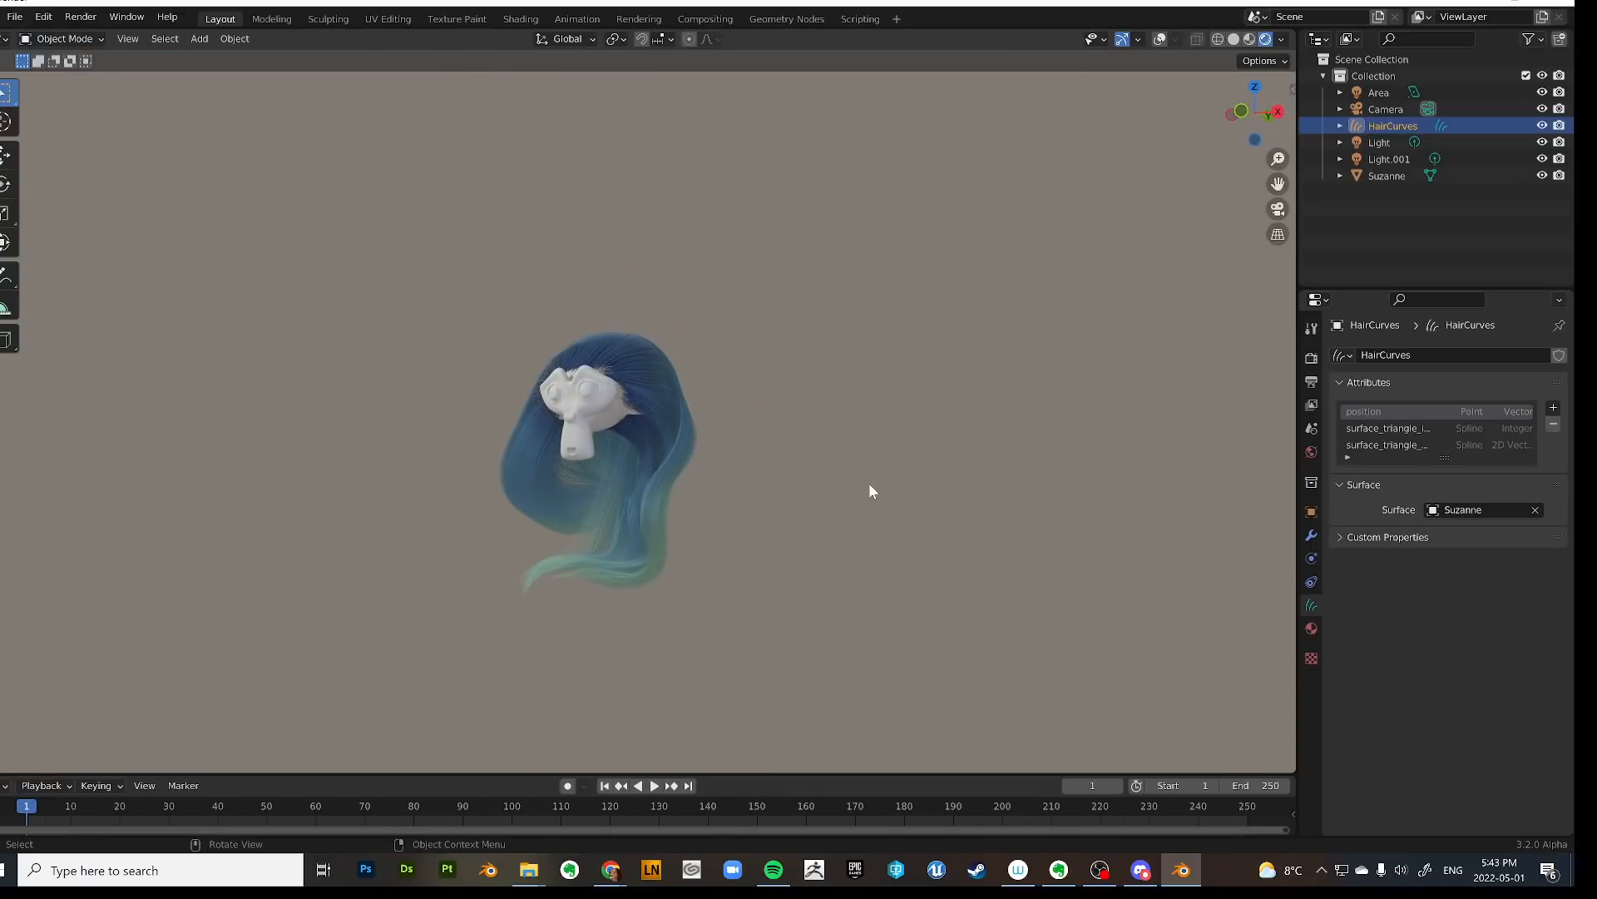
{"action": "key", "text": "shift+a"}
{"action": "mouse_move", "coordinate": [866, 493]}
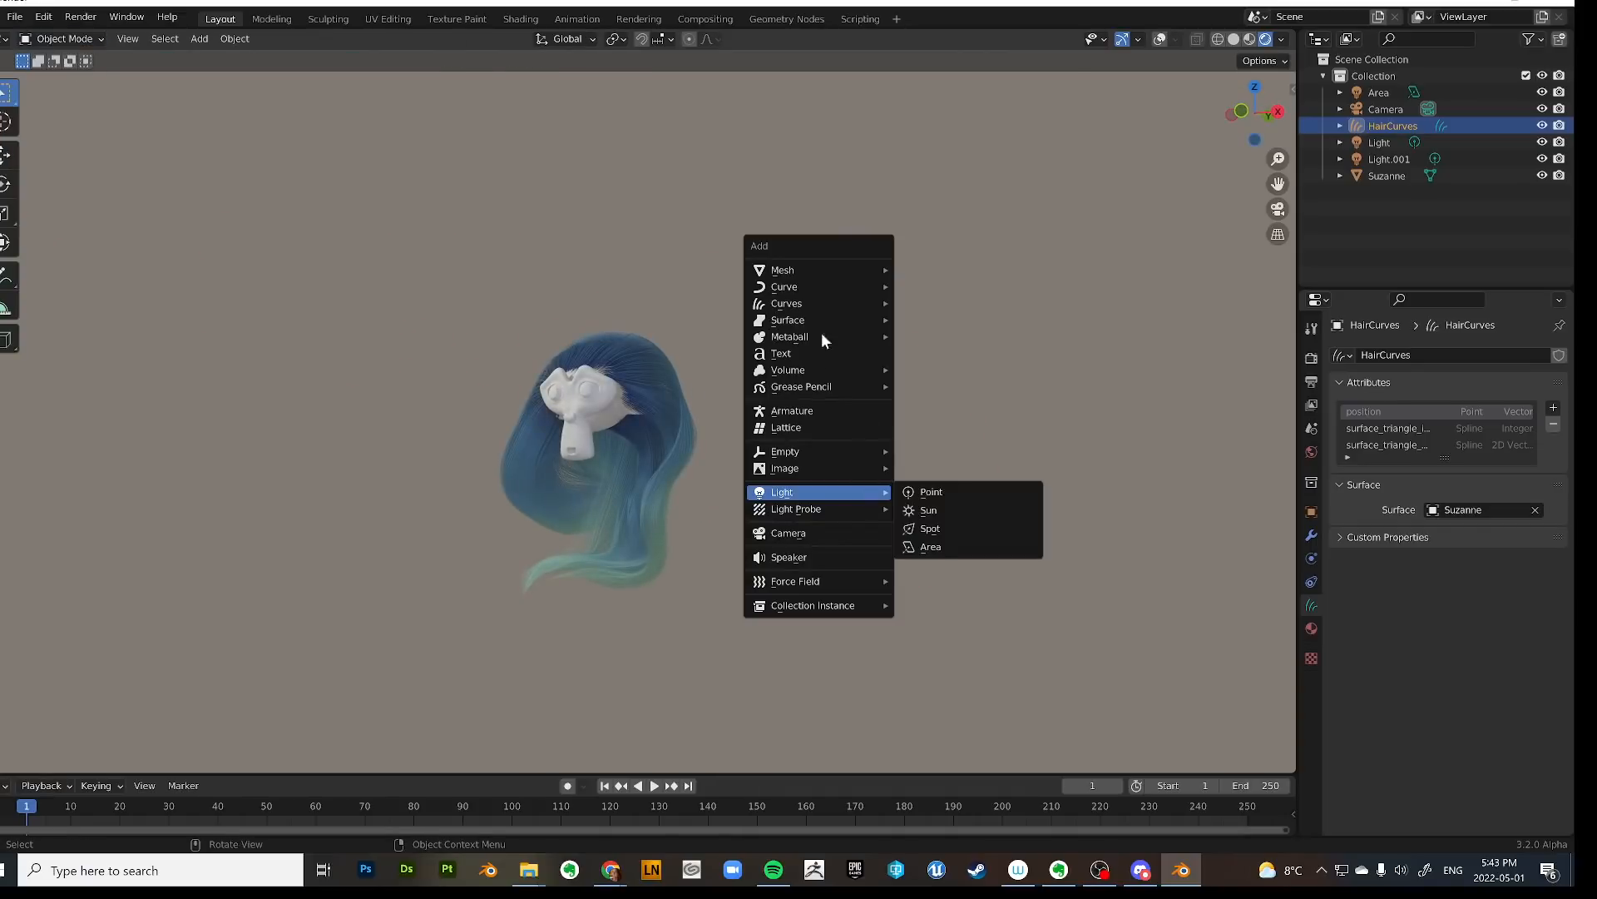
{"action": "mouse_move", "coordinate": [811, 303]}
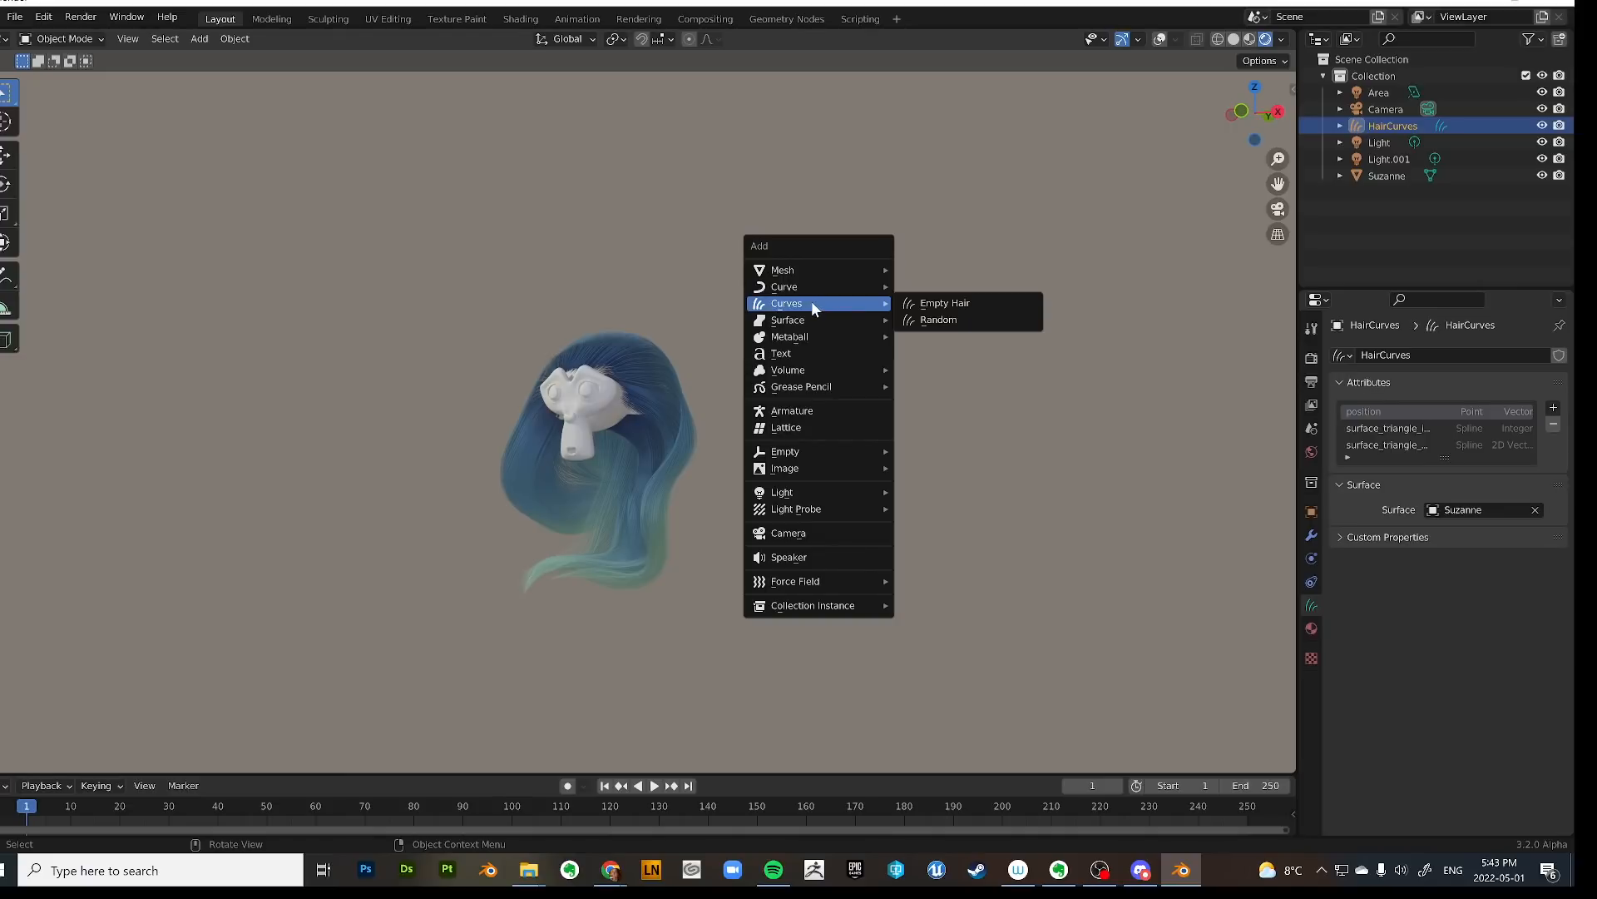
{"action": "left_click", "coordinate": [972, 309]}
Set Suzanne as the surface of the new hair curves object.
{"action": "middle_click_drag", "start_coordinate": [934, 458], "coordinate": [982, 541]}
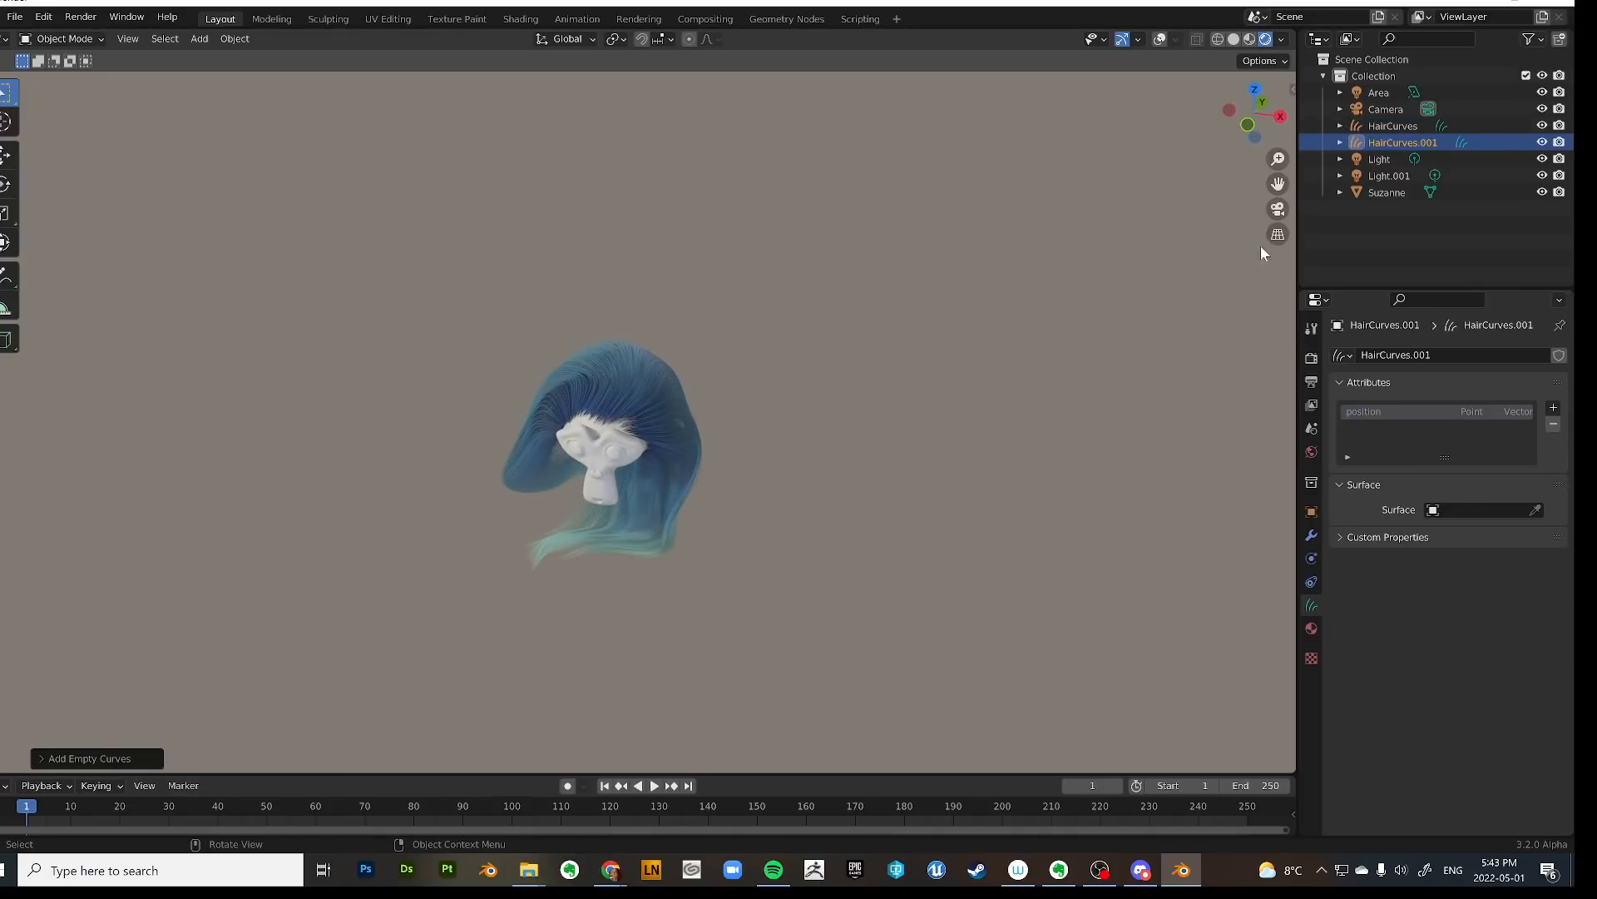
{"action": "middle_click_drag", "start_coordinate": [892, 429], "coordinate": [902, 391]}
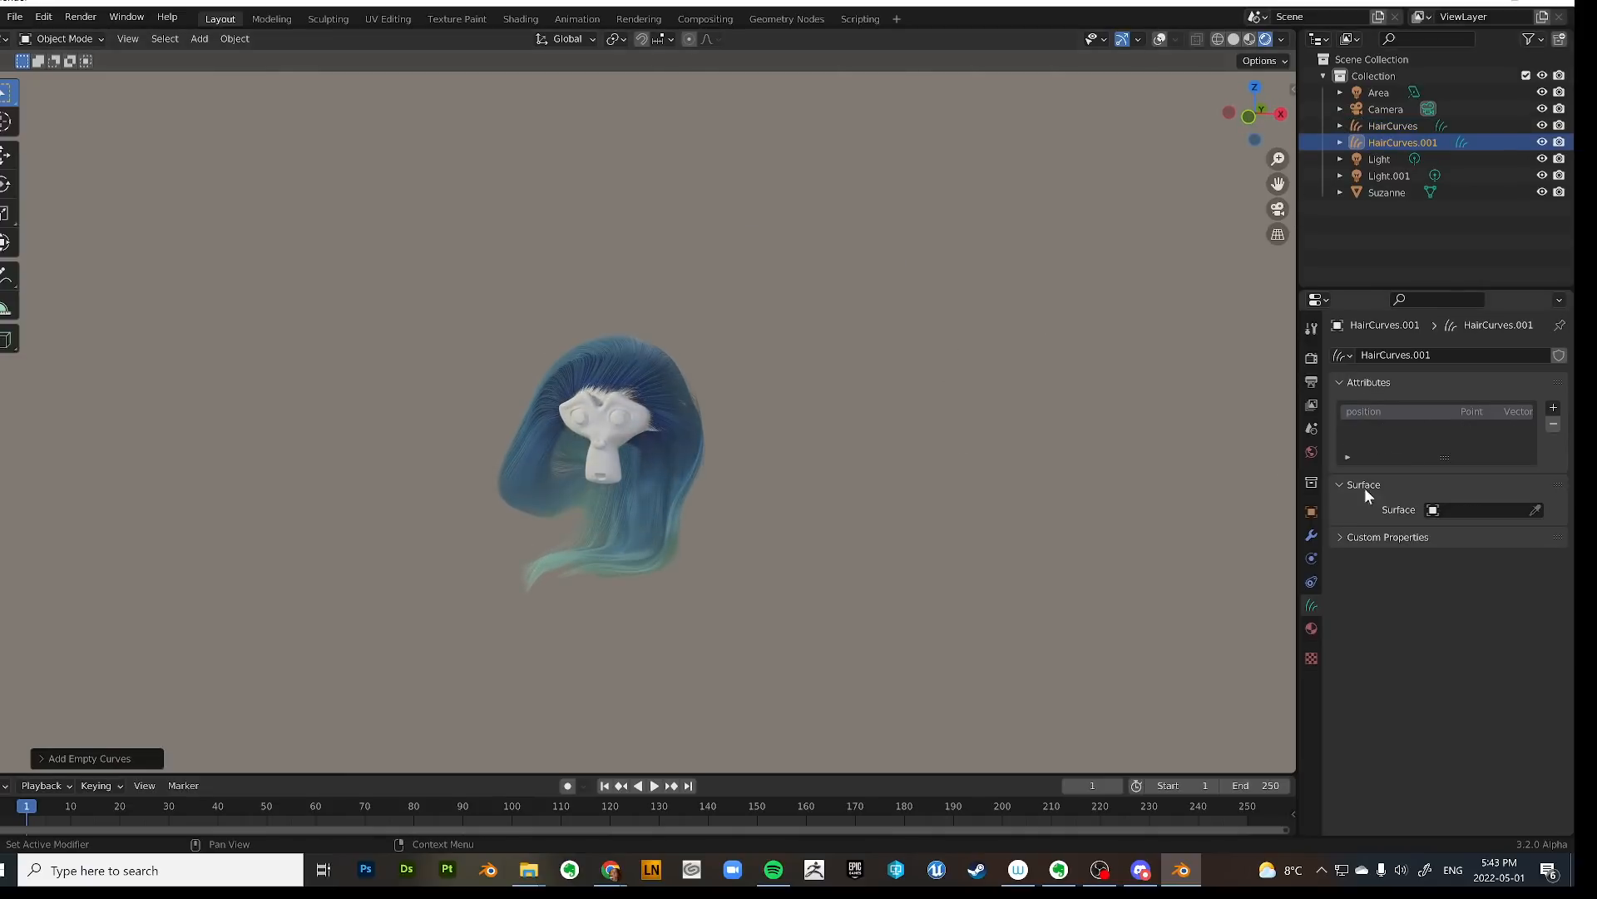
{"action": "left_click", "coordinate": [1451, 512]}
{"action": "left_click", "coordinate": [1426, 534]}
Assign the existing Material.001 to the new hair curves and rename the material "hair".
{"action": "left_click", "coordinate": [1311, 628]}
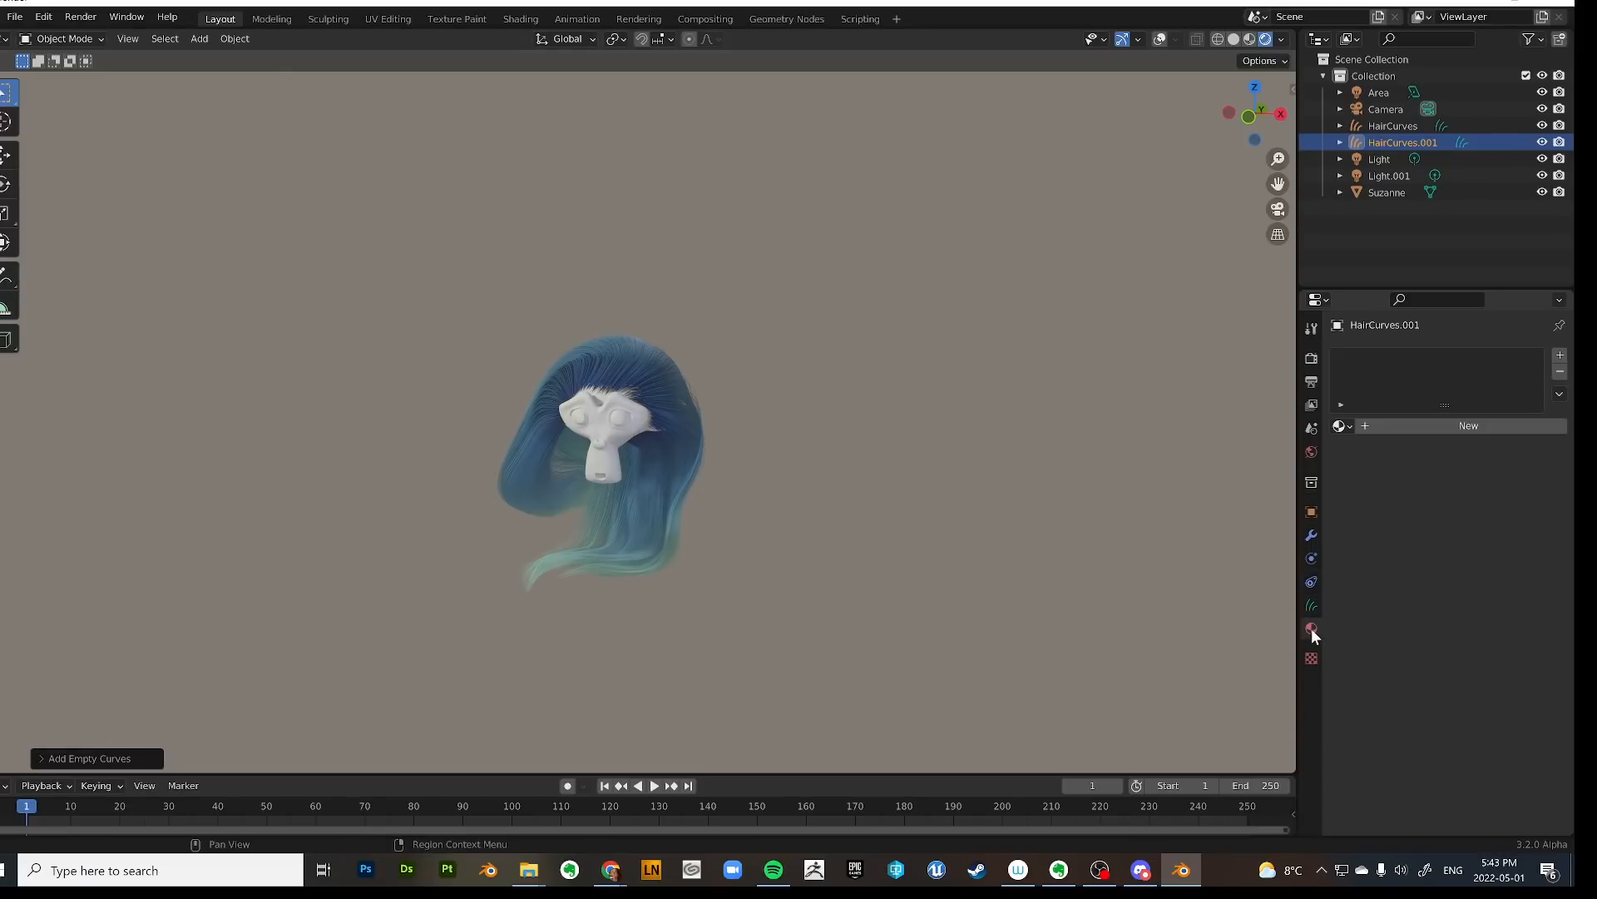
{"action": "left_click", "coordinate": [1342, 425]}
{"action": "left_click", "coordinate": [1408, 467]}
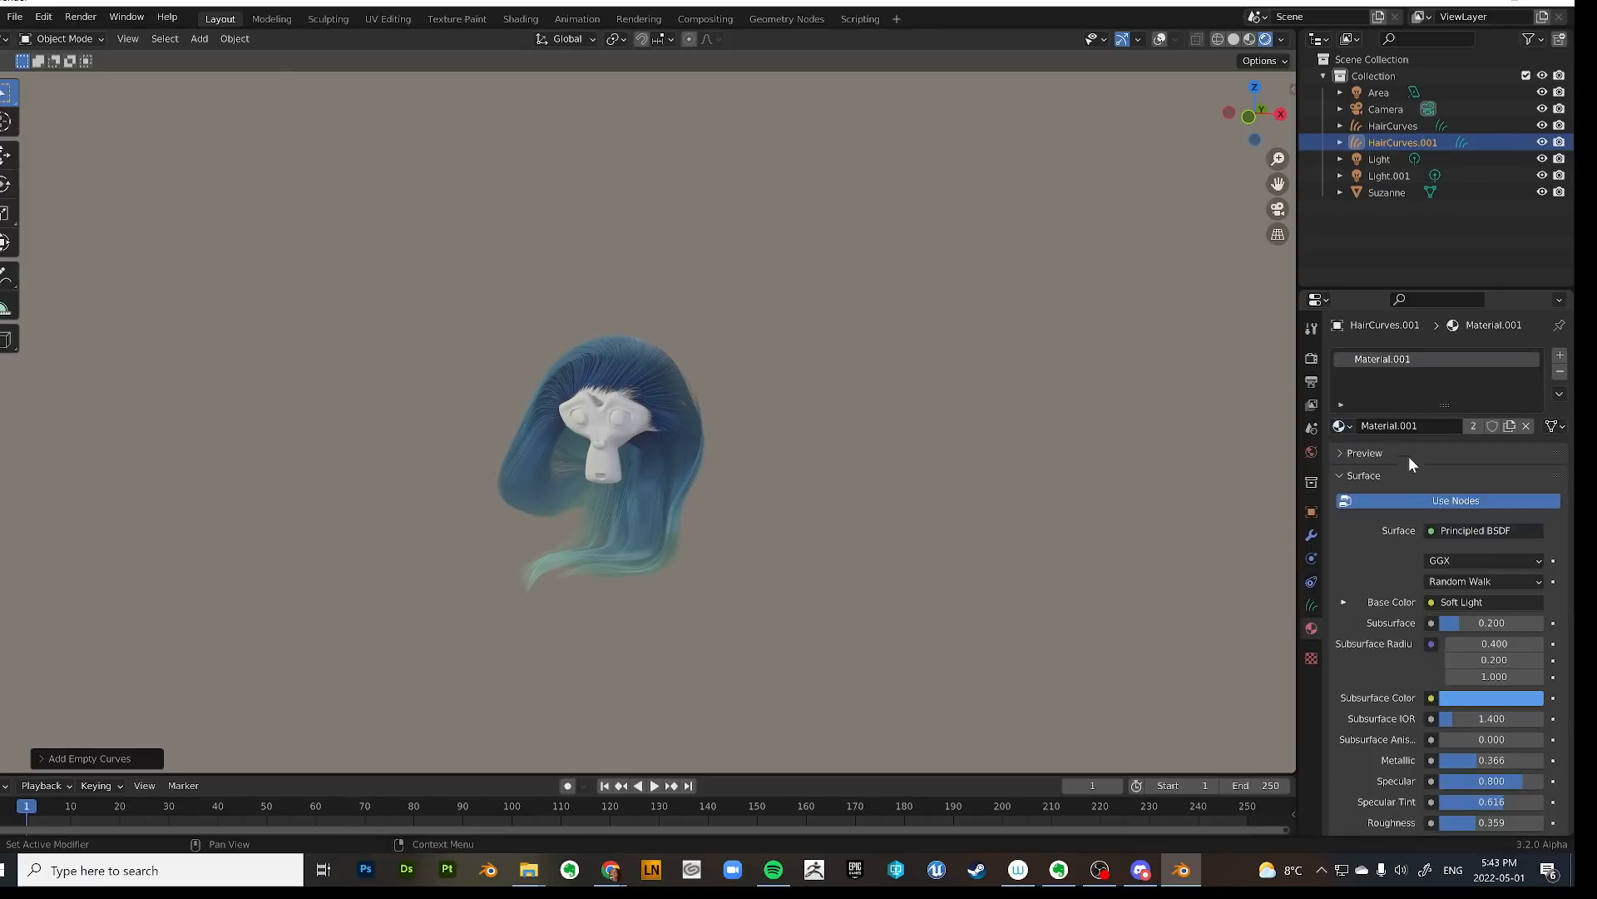
{"action": "type", "text": "H"}
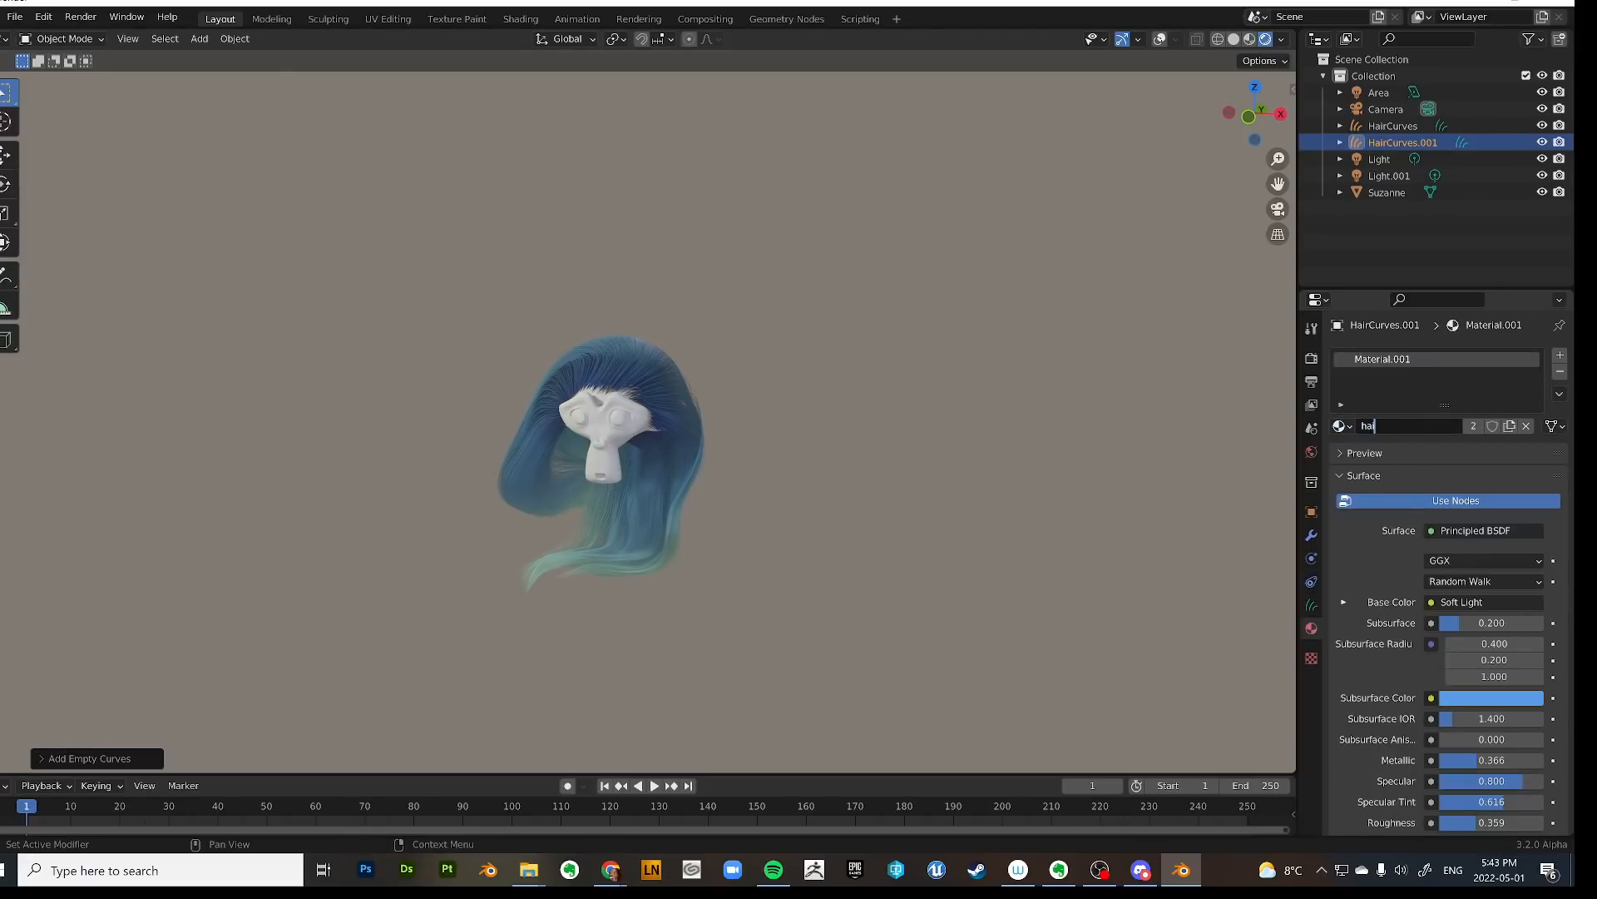
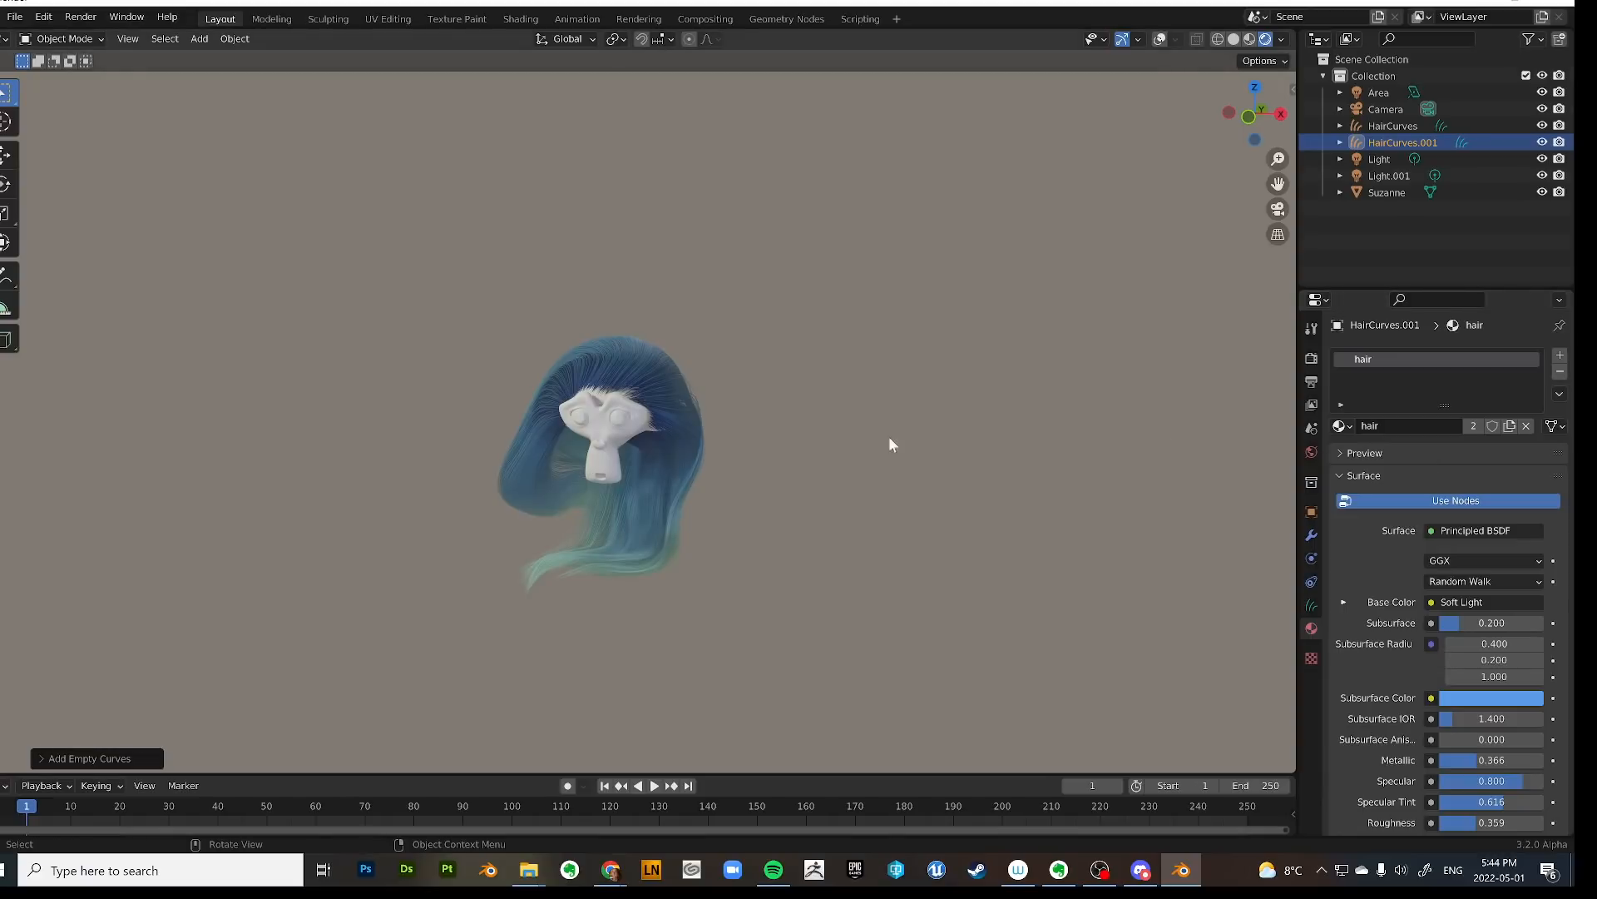
Enter Sculpt Mode on the new hair curves and set the Add Curves brush radius to 60 px.
{"action": "left_click", "coordinate": [75, 43]}
{"action": "left_click", "coordinate": [49, 99]}
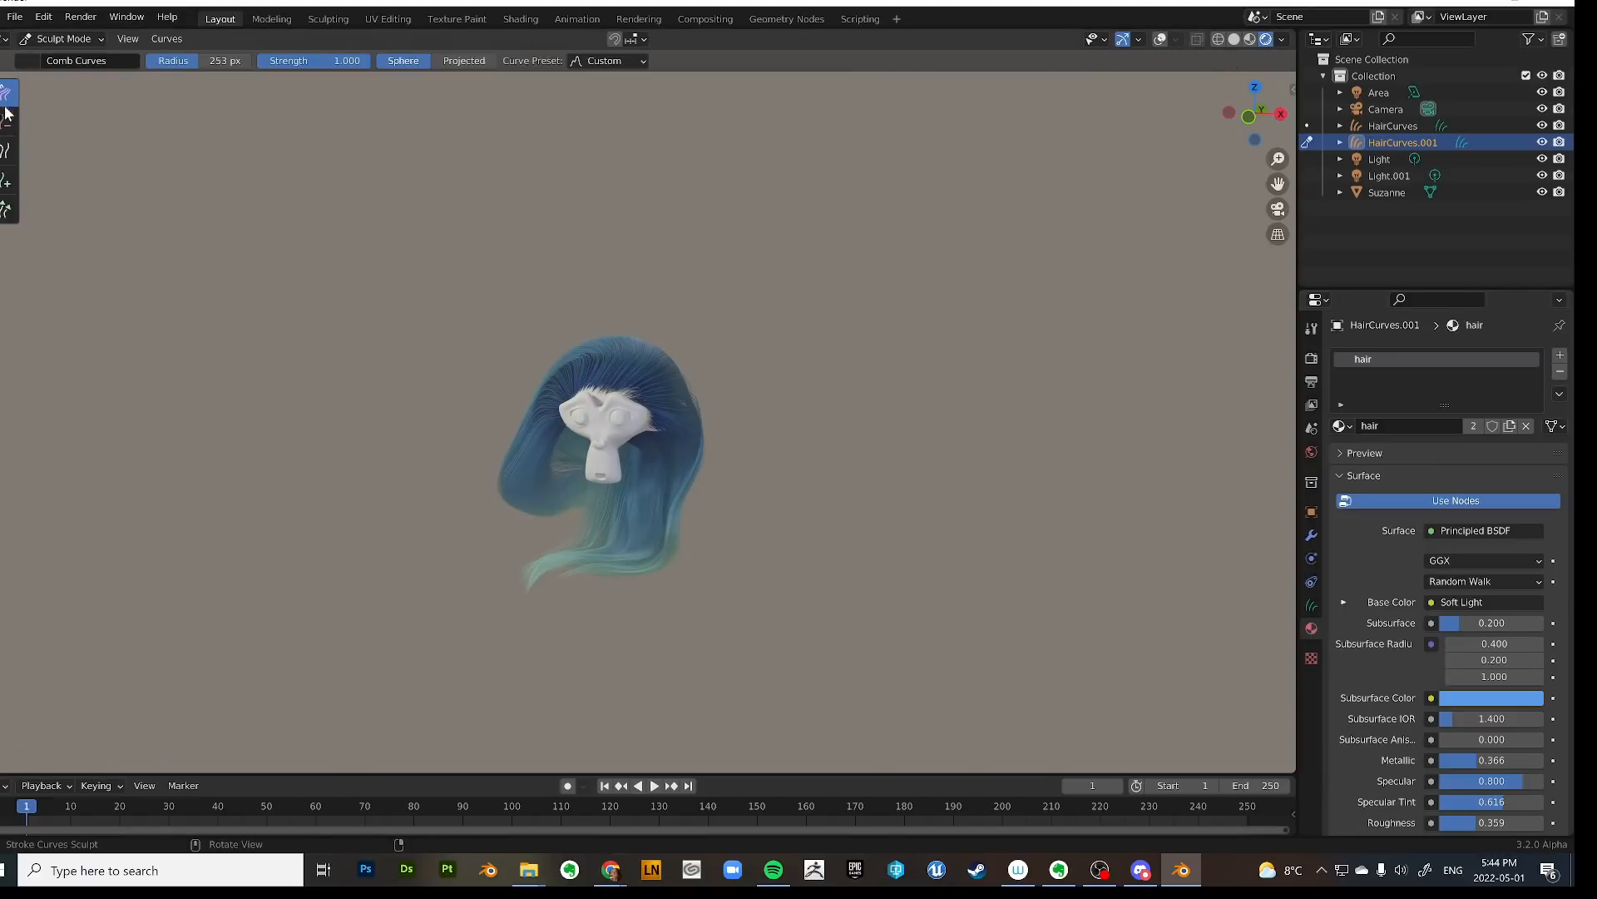
{"action": "left_click", "coordinate": [7, 179]}
{"action": "middle_click_drag", "start_coordinate": [658, 482], "coordinate": [712, 480]}
{"action": "key", "text": "f"}
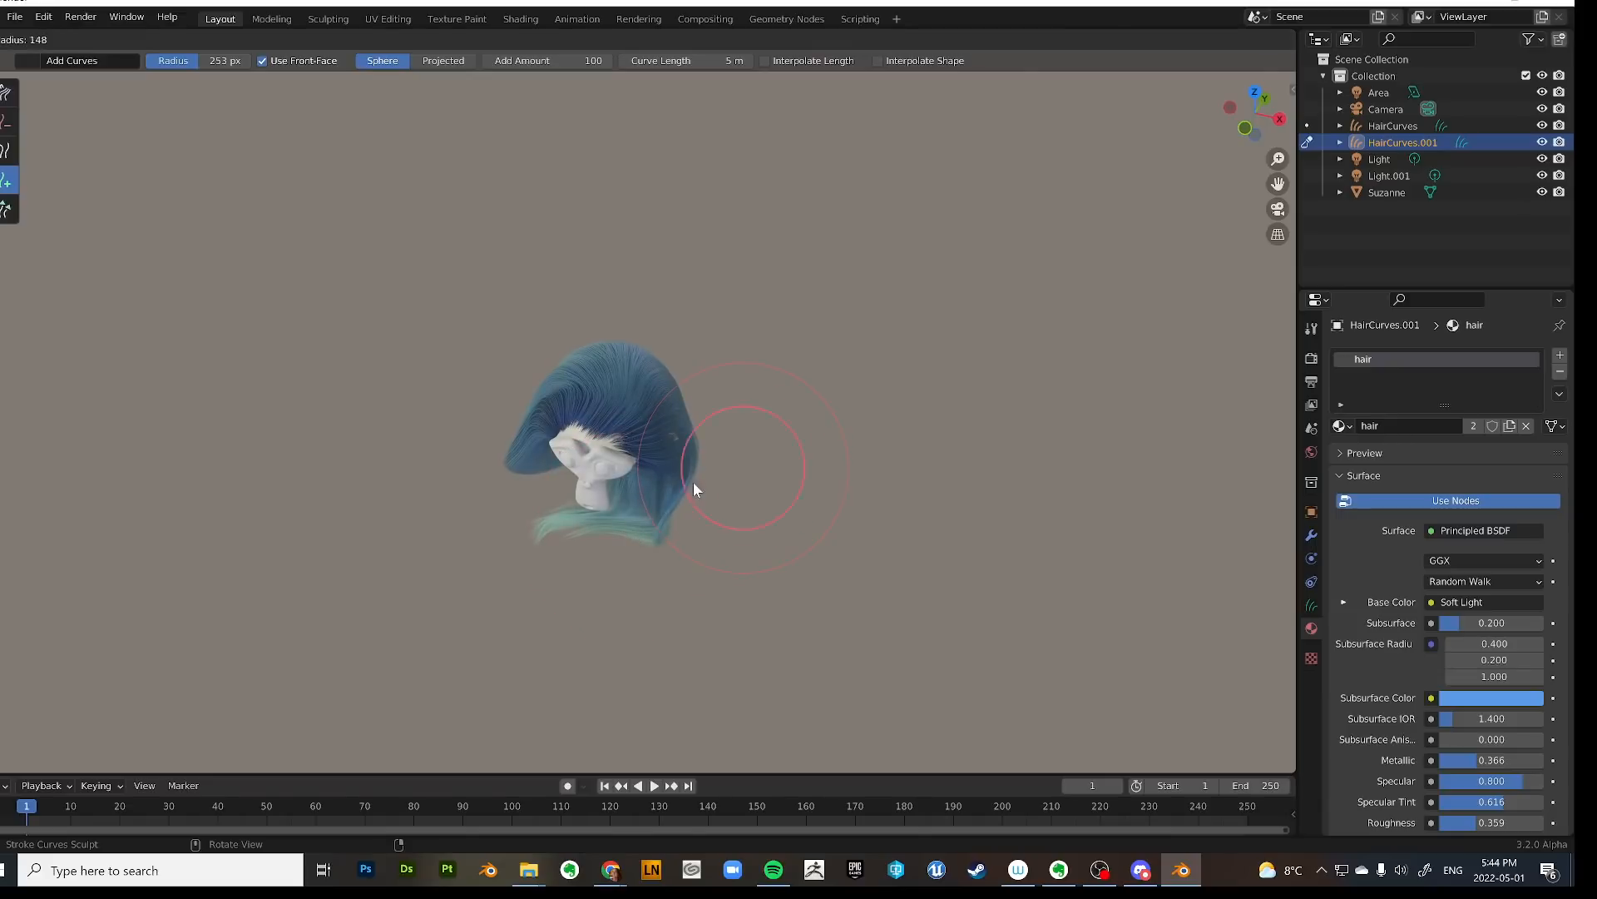
{"action": "left_click", "coordinate": [666, 493]}
{"action": "scroll", "coordinate": [666, 492], "scroll_direction": "up", "scroll_amount": 3}
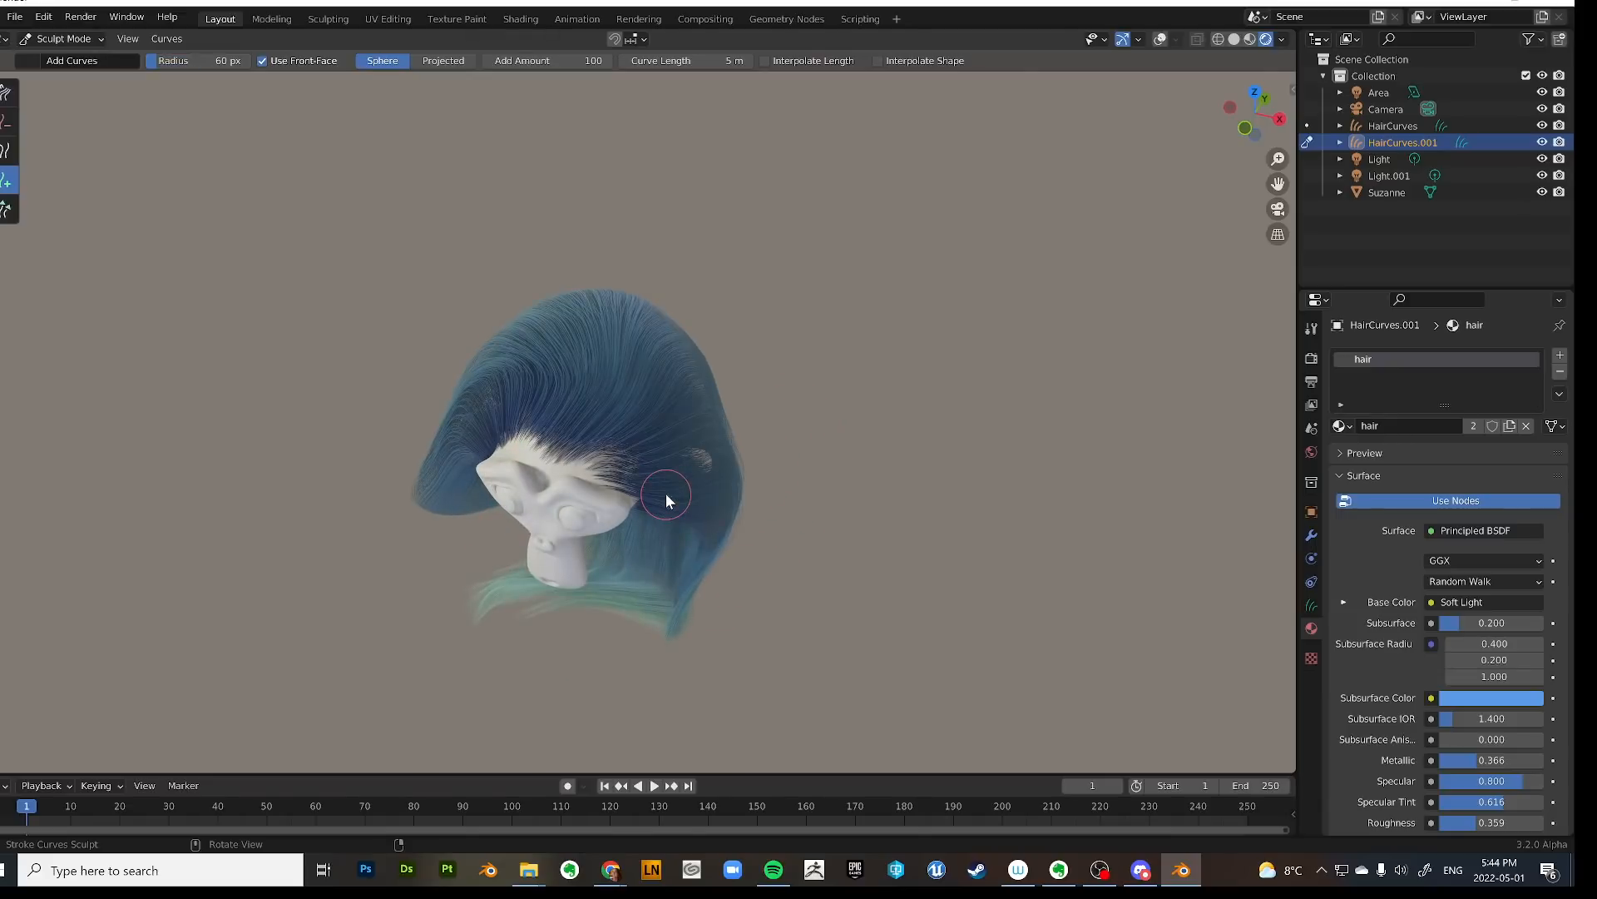
Add new hair curves across the front hairline and side of Suzanne's scalp.
{"action": "middle_click_drag", "start_coordinate": [636, 479], "coordinate": [540, 428]}
{"action": "mouse_move", "coordinate": [540, 428]}
{"action": "left_mouse_down"}
{"action": "mouse_move", "coordinate": [527, 452]}
{"action": "mouse_move", "coordinate": [566, 471]}
{"action": "left_mouse_up"}
{"action": "middle_click_drag", "start_coordinate": [557, 453], "coordinate": [513, 372]}
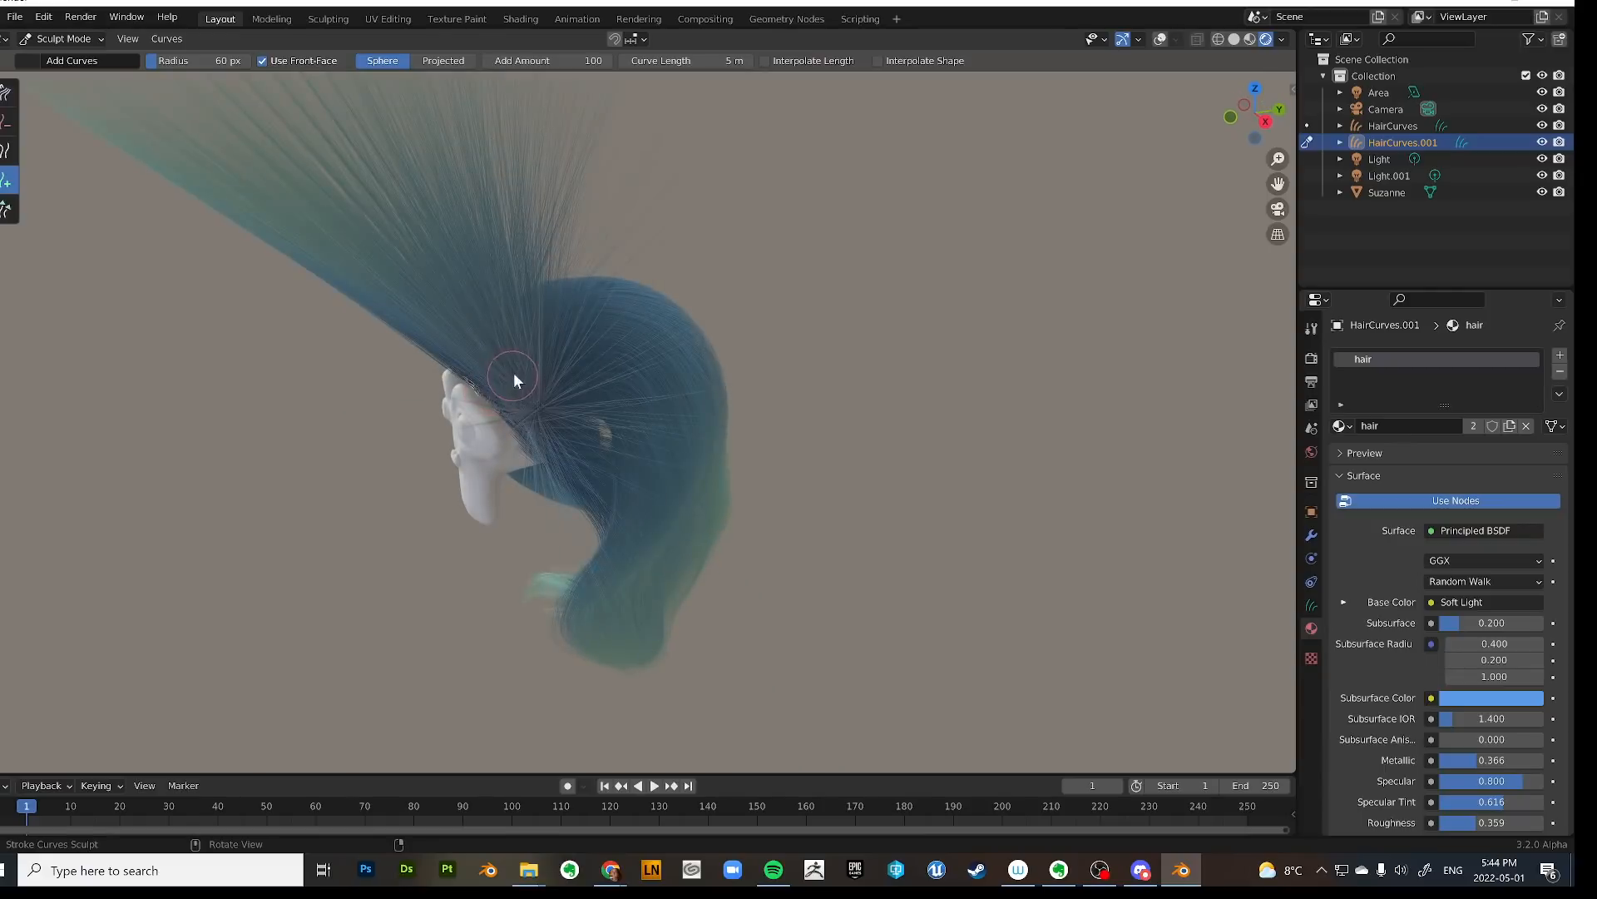
{"action": "left_click_drag", "start_coordinate": [514, 406], "coordinate": [534, 407]}
{"action": "middle_click_drag", "start_coordinate": [542, 357], "coordinate": [700, 400]}
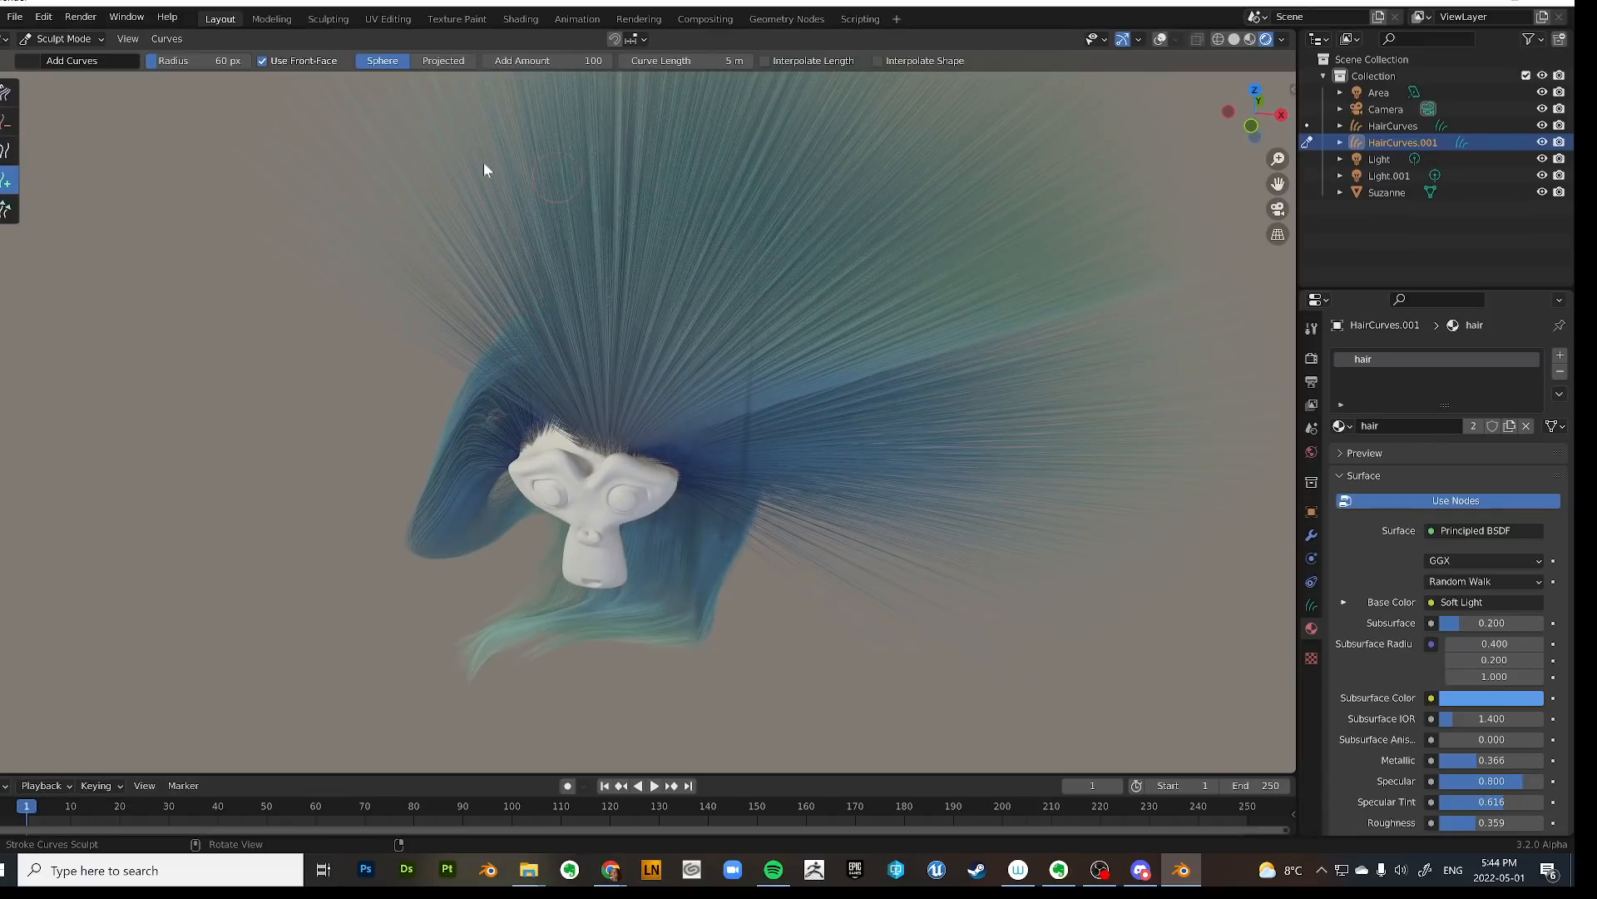
Toggle to Object Mode and back to Sculpt Mode, and comb the upright strands from the front with a 348 px Comb brush.
{"action": "left_click", "coordinate": [63, 38]}
{"action": "left_click", "coordinate": [52, 51]}
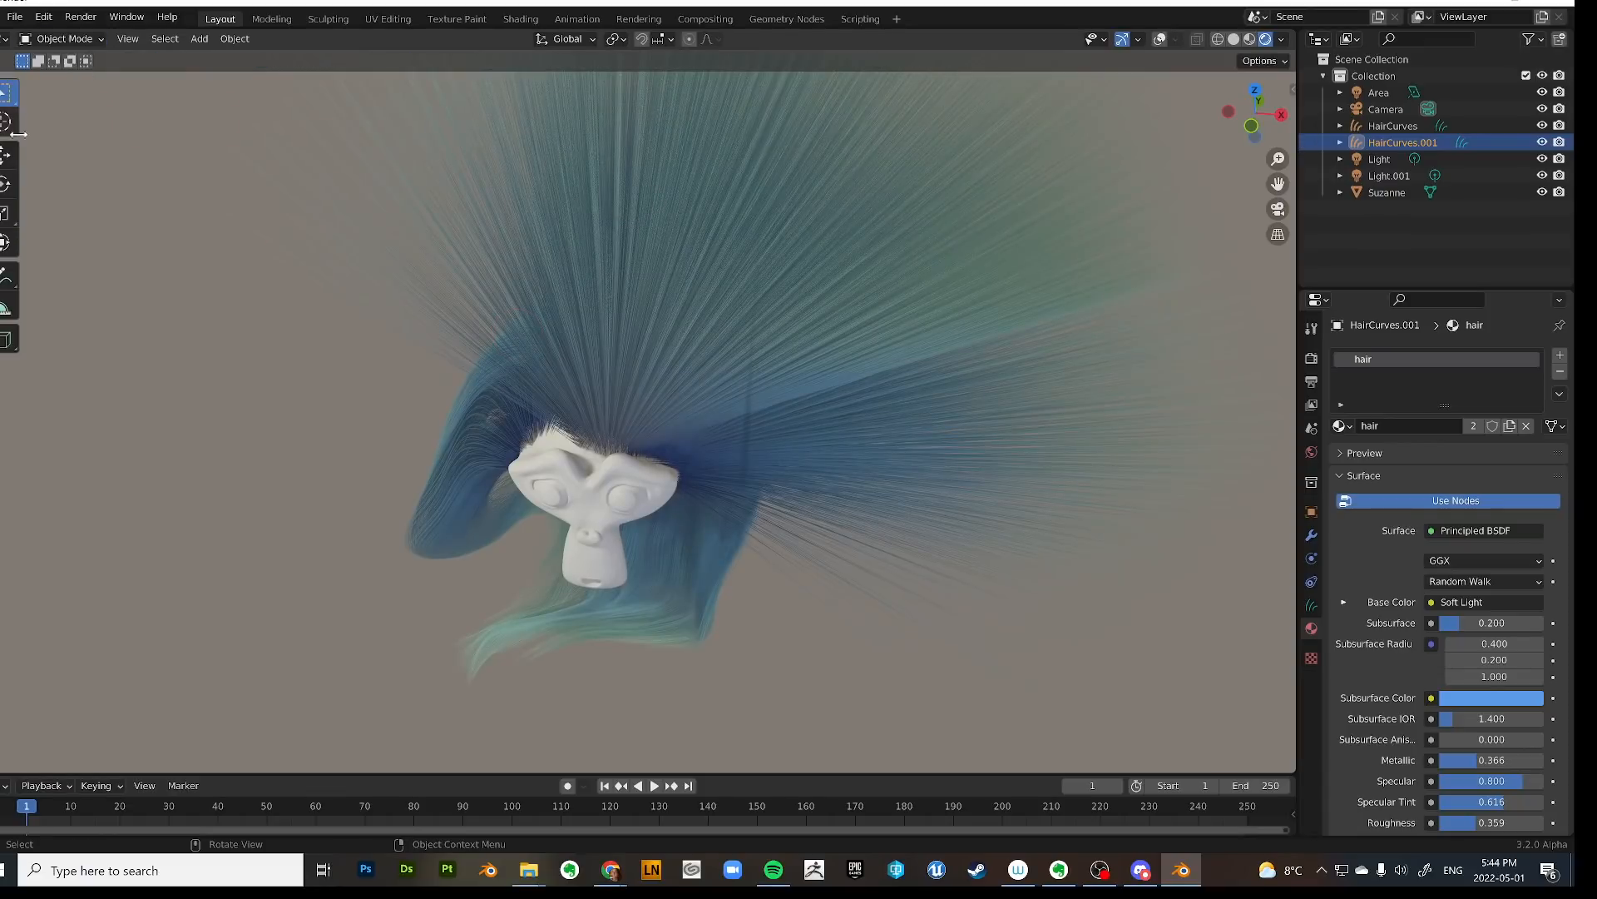
{"action": "left_click", "coordinate": [63, 38]}
{"action": "left_click", "coordinate": [52, 89]}
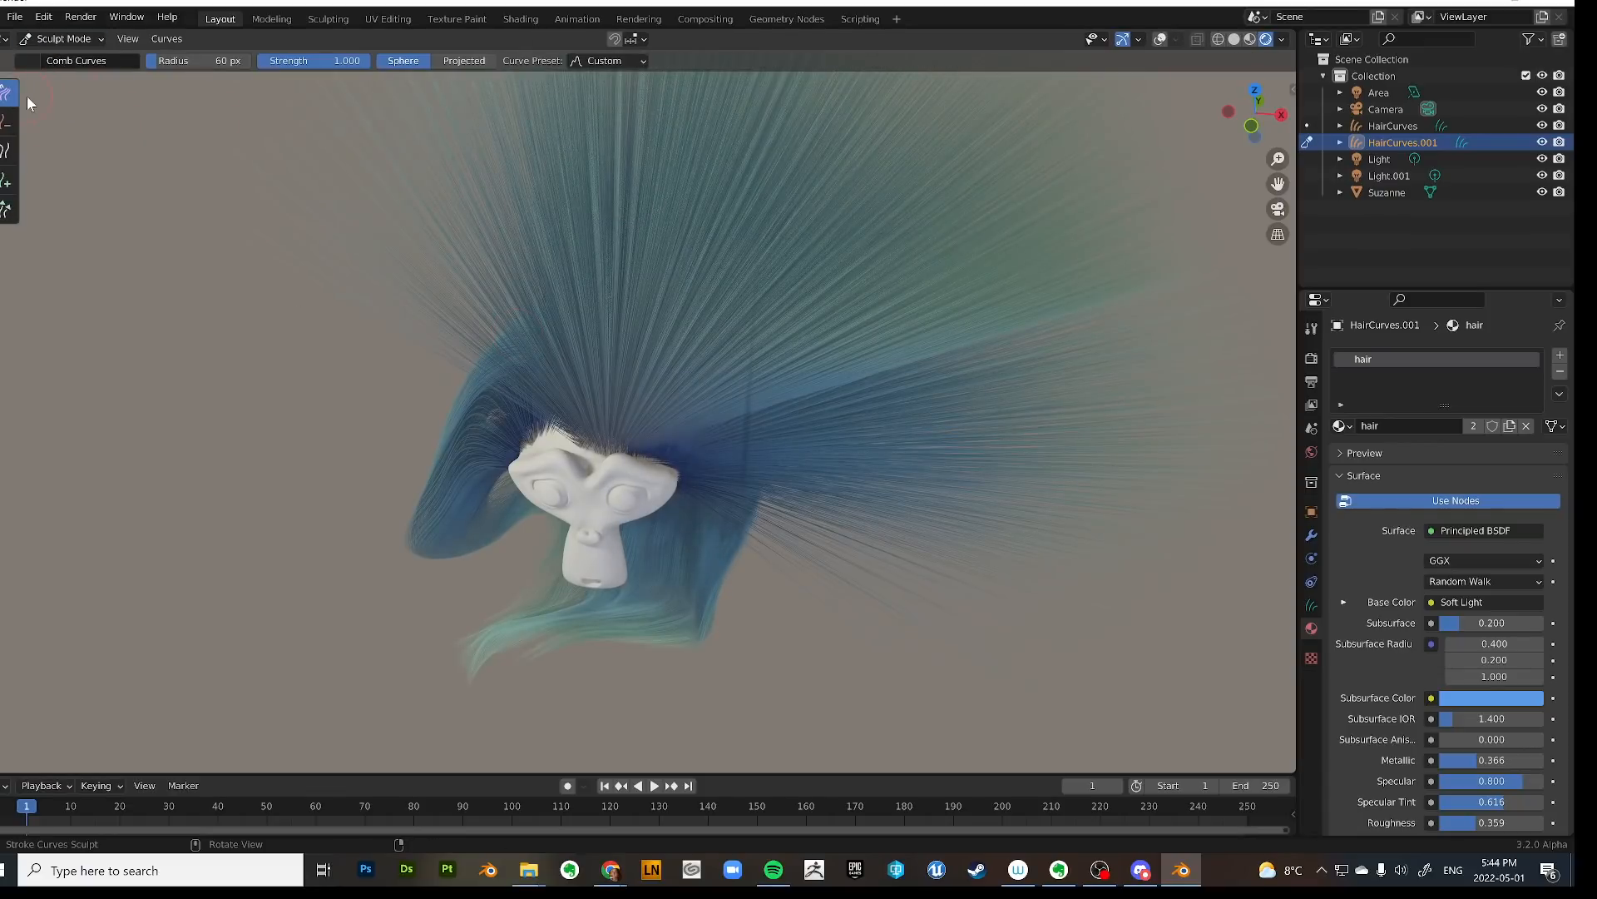
{"action": "key", "text": "KP_1"}
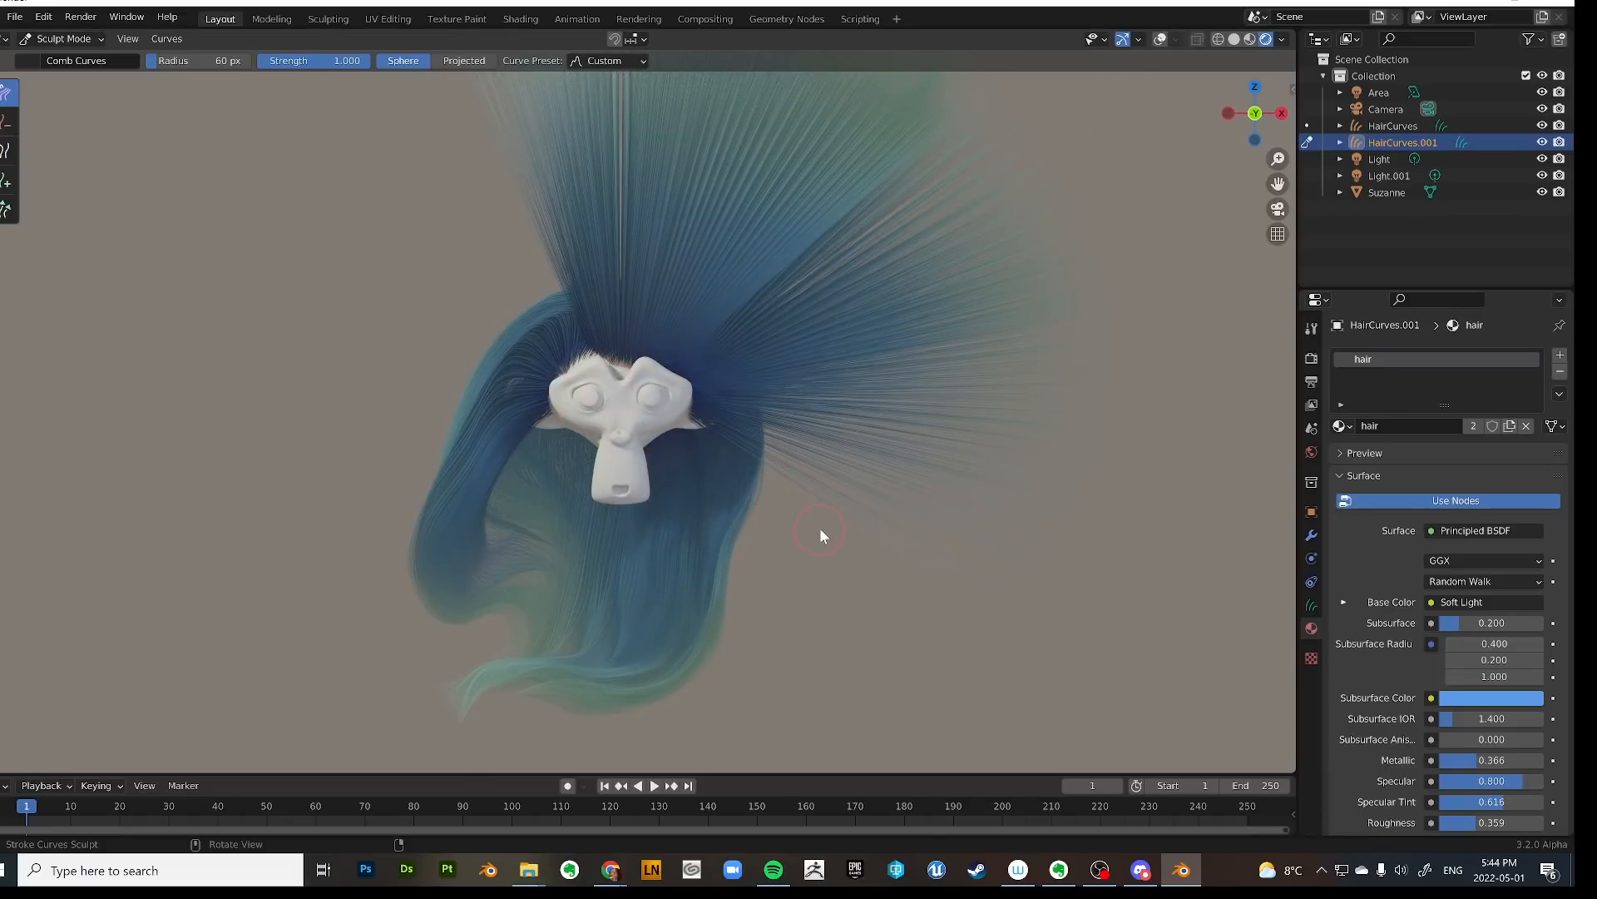
{"action": "key", "text": "f"}
{"action": "left_click", "coordinate": [936, 580]}
{"action": "mouse_move", "coordinate": [613, 317]}
{"action": "left_mouse_down"}
{"action": "mouse_move", "coordinate": [679, 137]}
{"action": "mouse_move", "coordinate": [742, 238]}
{"action": "left_mouse_up"}
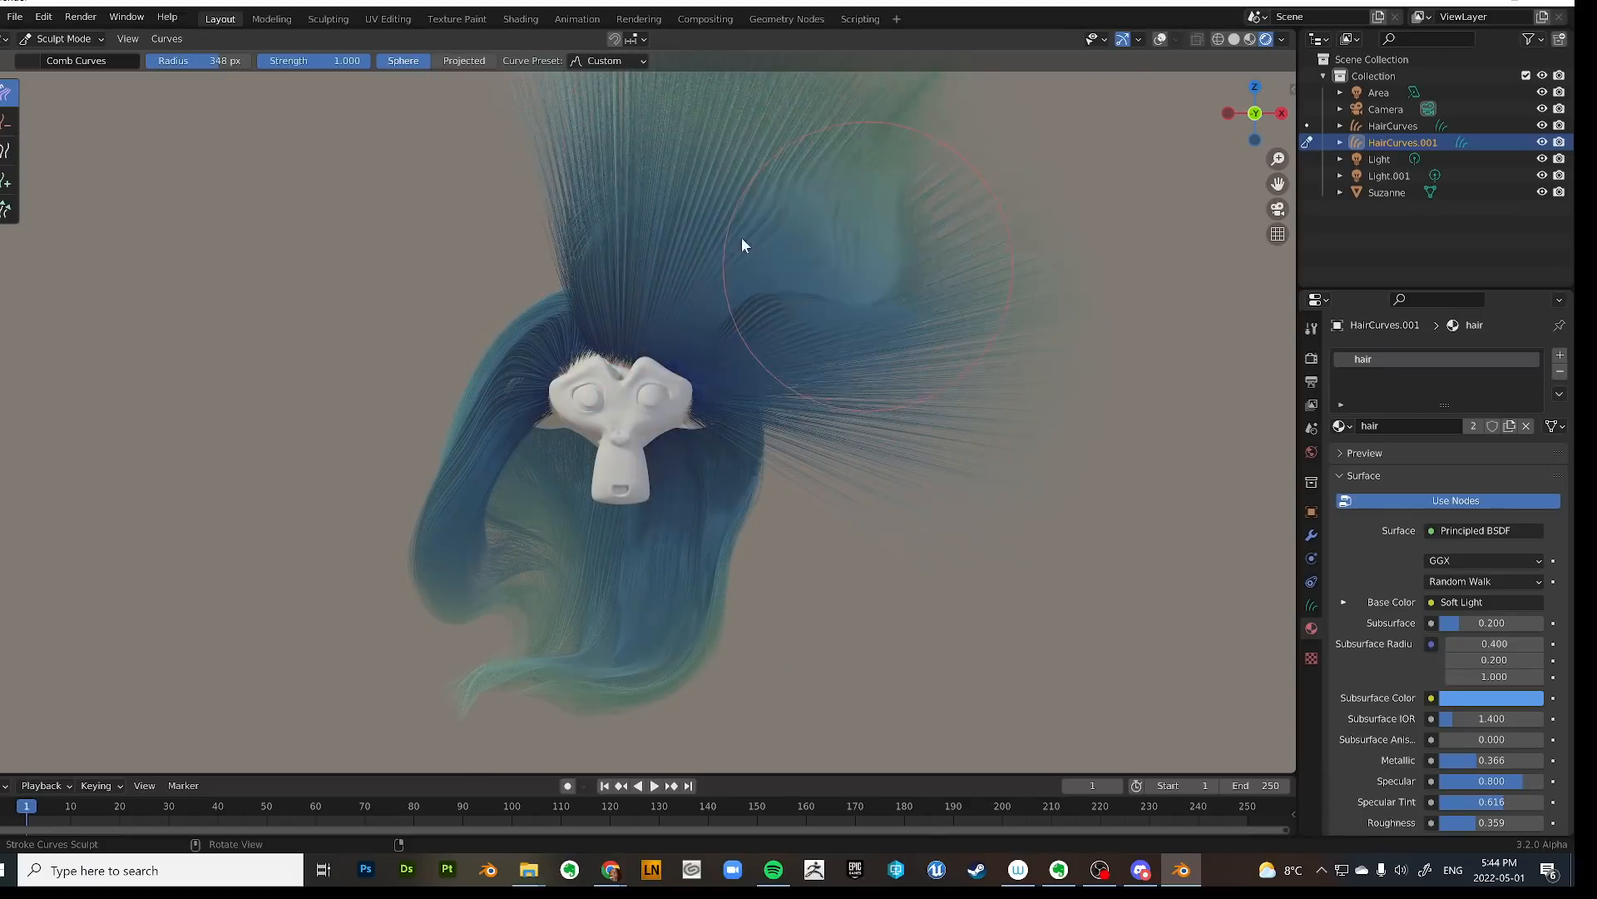
Set the comb brush to Projected and comb the new hair down beside Suzanne's face.
{"action": "left_click", "coordinate": [469, 63]}
{"action": "mouse_move", "coordinate": [666, 203]}
{"action": "left_mouse_down"}
{"action": "mouse_move", "coordinate": [826, 328]}
{"action": "mouse_move", "coordinate": [952, 469]}
{"action": "mouse_move", "coordinate": [915, 441]}
{"action": "mouse_move", "coordinate": [947, 541]}
{"action": "mouse_move", "coordinate": [932, 566]}
{"action": "mouse_move", "coordinate": [766, 527]}
{"action": "mouse_move", "coordinate": [749, 542]}
{"action": "mouse_move", "coordinate": [787, 585]}
{"action": "left_mouse_up"}
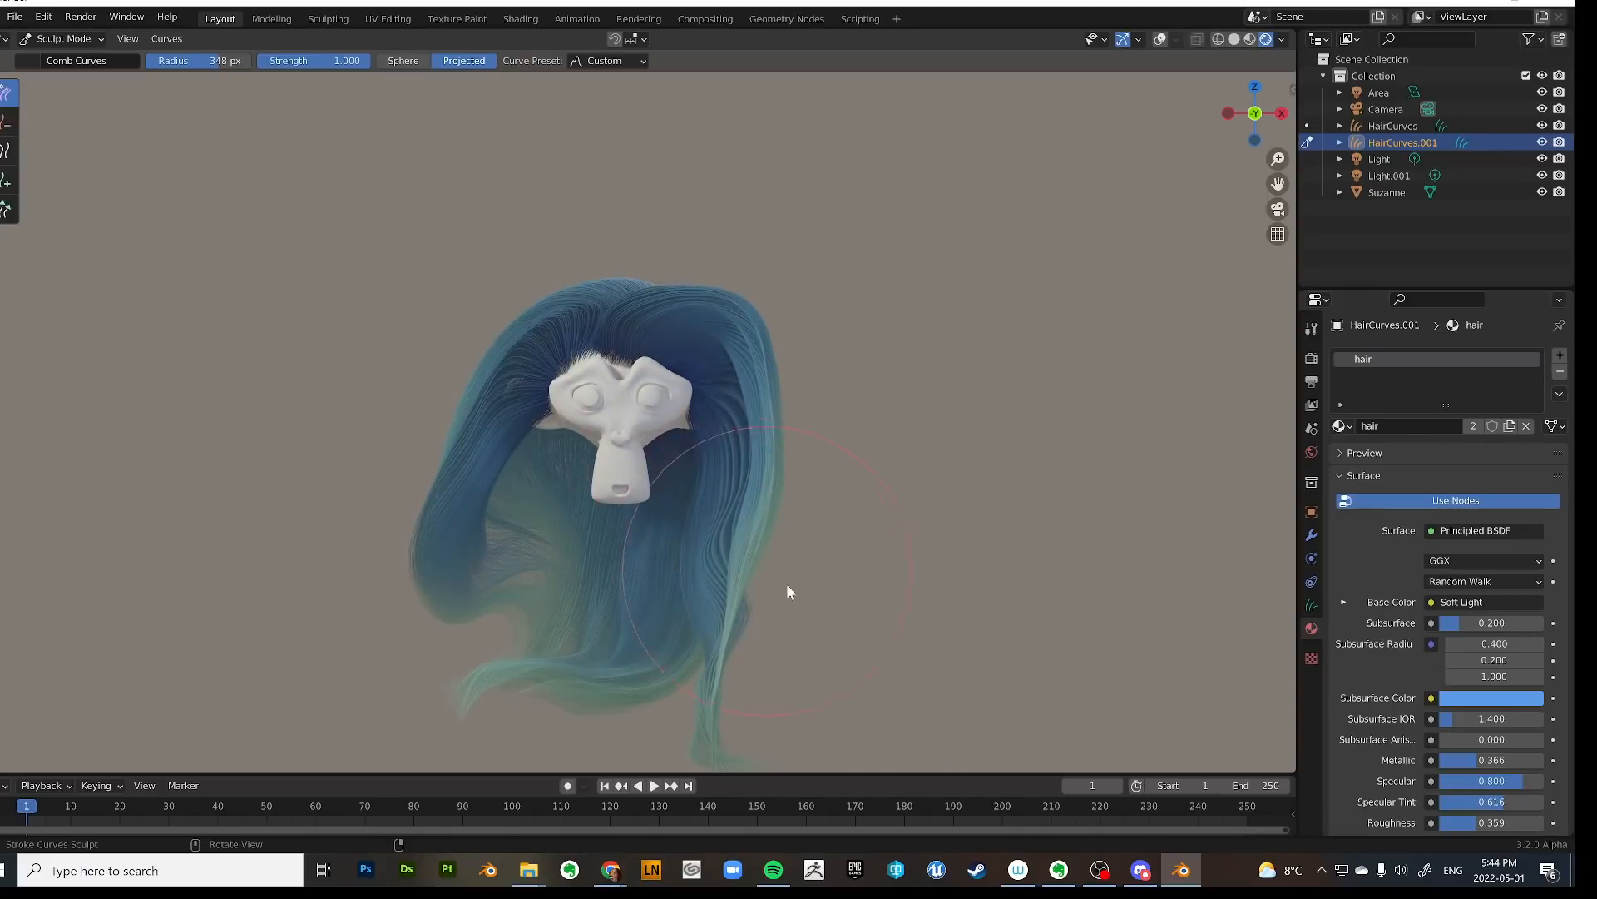
{"action": "mouse_move", "coordinate": [789, 591]}
{"action": "middle_mouse_down"}
{"action": "mouse_move", "coordinate": [671, 535]}
{"action": "mouse_move", "coordinate": [777, 474]}
{"action": "middle_mouse_up"}
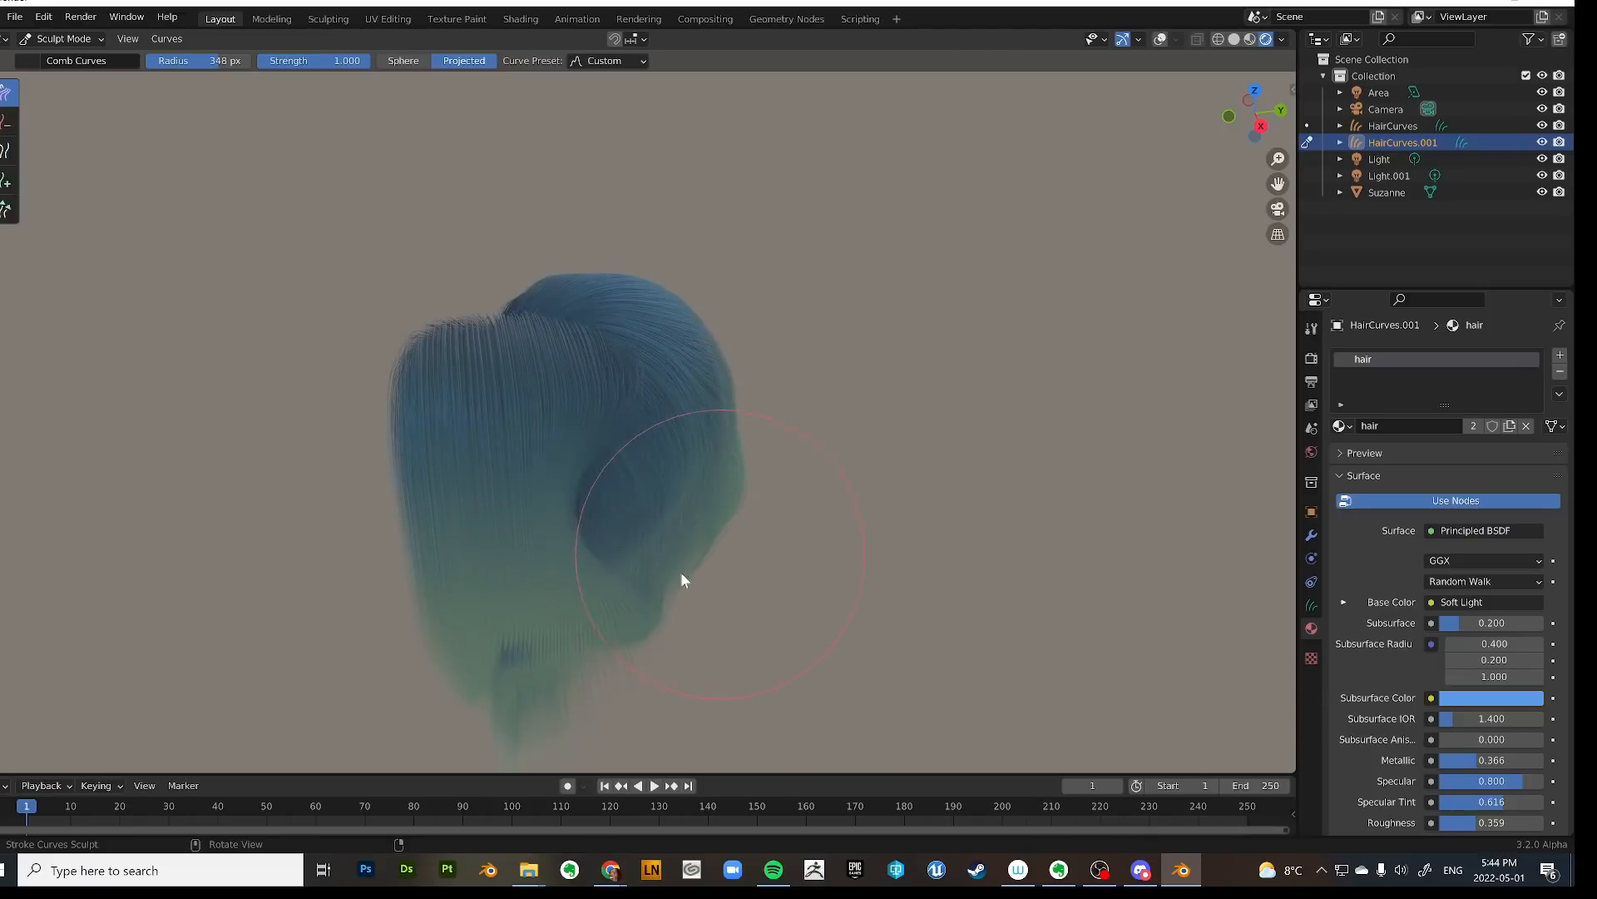
Comb the new hair up and back off the face from the side view.
{"action": "key", "text": "KP_3"}
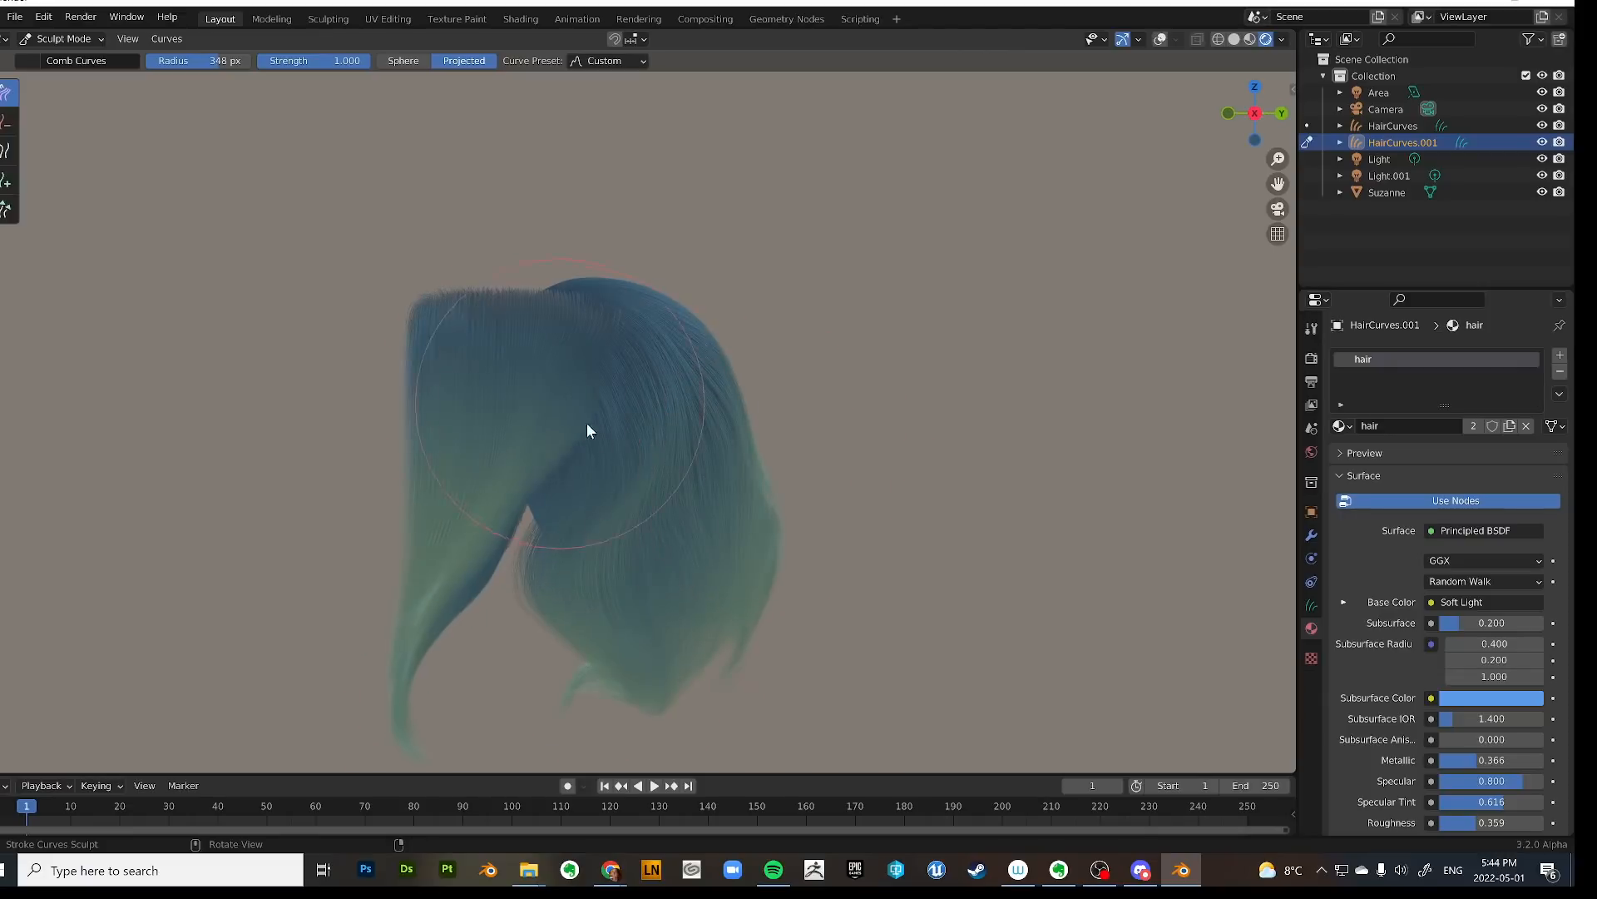
{"action": "mouse_move", "coordinate": [587, 424]}
{"action": "left_mouse_down"}
{"action": "mouse_move", "coordinate": [389, 374]}
{"action": "mouse_move", "coordinate": [478, 492]}
{"action": "mouse_move", "coordinate": [511, 324]}
{"action": "mouse_move", "coordinate": [419, 336]}
{"action": "mouse_move", "coordinate": [551, 335]}
{"action": "mouse_move", "coordinate": [572, 546]}
{"action": "mouse_move", "coordinate": [507, 353]}
{"action": "mouse_move", "coordinate": [646, 382]}
{"action": "mouse_move", "coordinate": [461, 369]}
{"action": "mouse_move", "coordinate": [534, 434]}
{"action": "mouse_move", "coordinate": [463, 289]}
{"action": "mouse_move", "coordinate": [559, 414]}
{"action": "mouse_move", "coordinate": [508, 428]}
{"action": "mouse_move", "coordinate": [472, 406]}
{"action": "mouse_move", "coordinate": [649, 185]}
{"action": "mouse_move", "coordinate": [721, 157]}
{"action": "mouse_move", "coordinate": [991, 117]}
{"action": "left_mouse_up"}
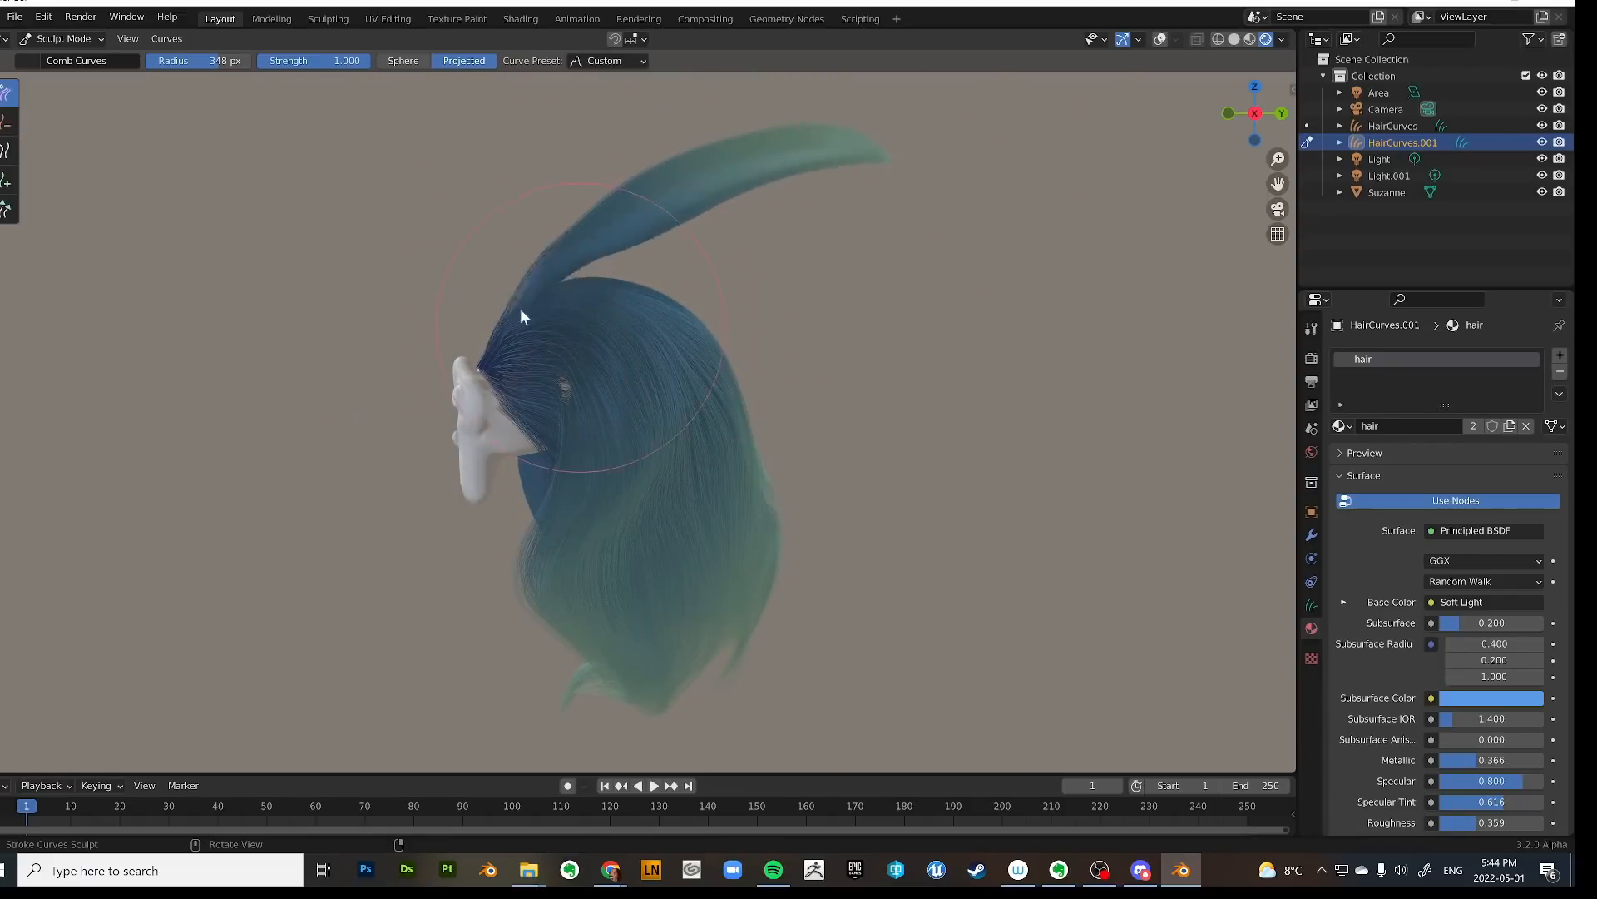
{"action": "mouse_move", "coordinate": [521, 311]}
{"action": "left_mouse_down"}
{"action": "mouse_move", "coordinate": [595, 214]}
{"action": "mouse_move", "coordinate": [725, 377]}
{"action": "mouse_move", "coordinate": [668, 106]}
{"action": "left_mouse_up"}
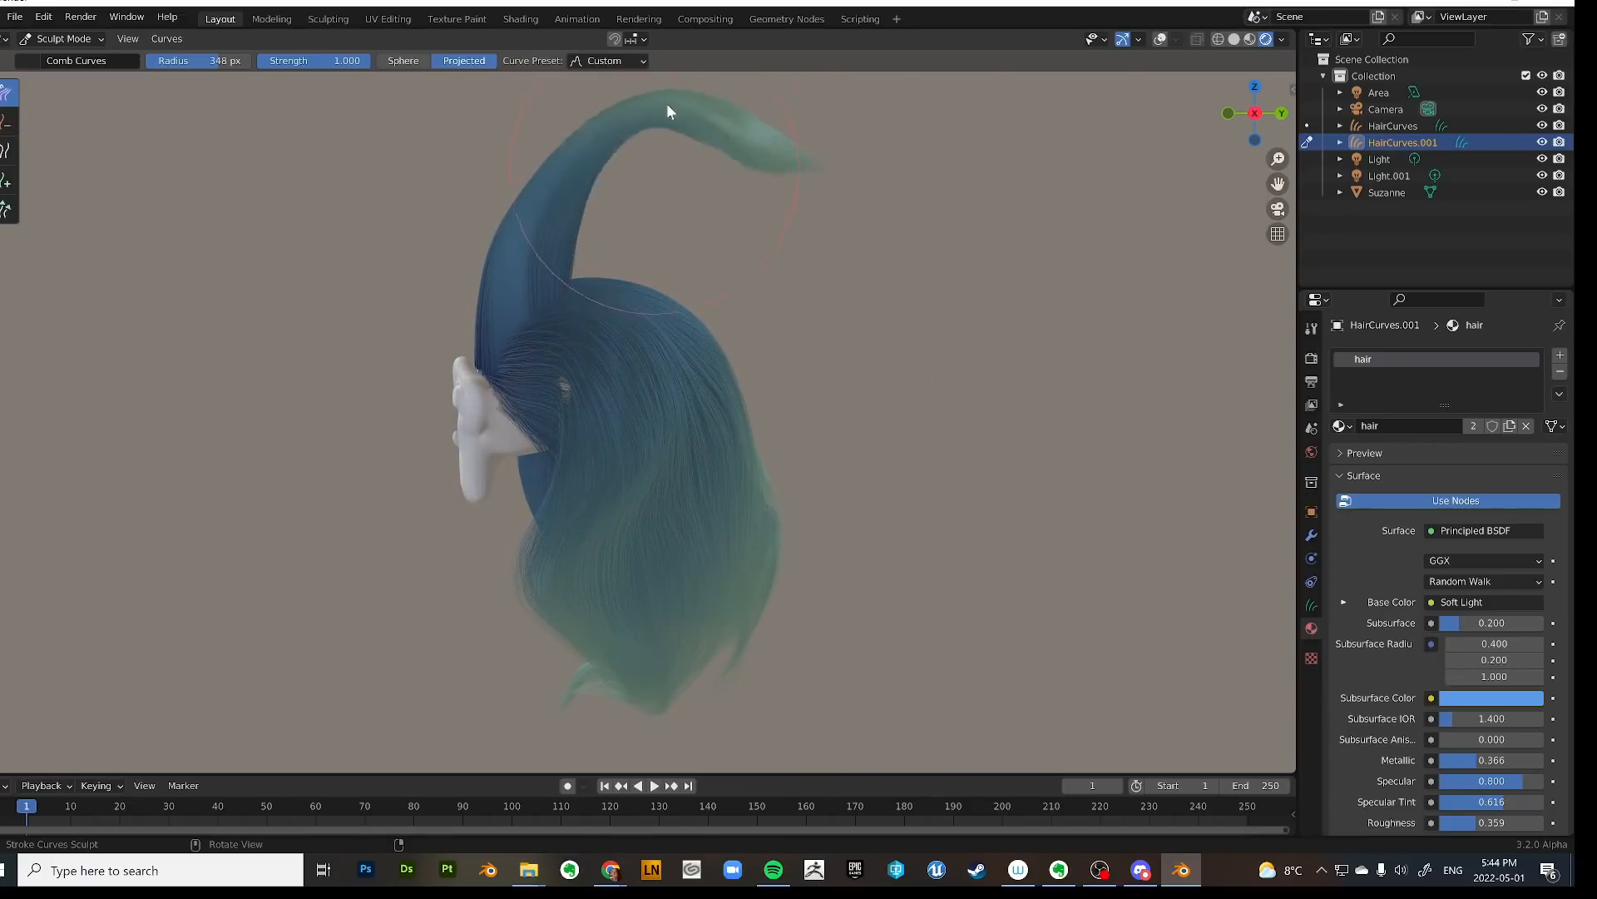
Comb the raised hair down beside the face from the front and curve its ends under the chin.
{"action": "key", "text": "KP_1"}
{"action": "mouse_move", "coordinate": [563, 253]}
{"action": "left_mouse_down"}
{"action": "mouse_move", "coordinate": [856, 243]}
{"action": "mouse_move", "coordinate": [741, 222]}
{"action": "mouse_move", "coordinate": [799, 242]}
{"action": "mouse_move", "coordinate": [806, 477]}
{"action": "mouse_move", "coordinate": [778, 606]}
{"action": "mouse_move", "coordinate": [766, 367]}
{"action": "mouse_move", "coordinate": [759, 588]}
{"action": "mouse_move", "coordinate": [829, 473]}
{"action": "mouse_move", "coordinate": [799, 642]}
{"action": "mouse_move", "coordinate": [770, 457]}
{"action": "mouse_move", "coordinate": [710, 613]}
{"action": "mouse_move", "coordinate": [693, 599]}
{"action": "mouse_move", "coordinate": [662, 634]}
{"action": "mouse_move", "coordinate": [693, 549]}
{"action": "mouse_move", "coordinate": [653, 588]}
{"action": "mouse_move", "coordinate": [674, 614]}
{"action": "left_mouse_up"}
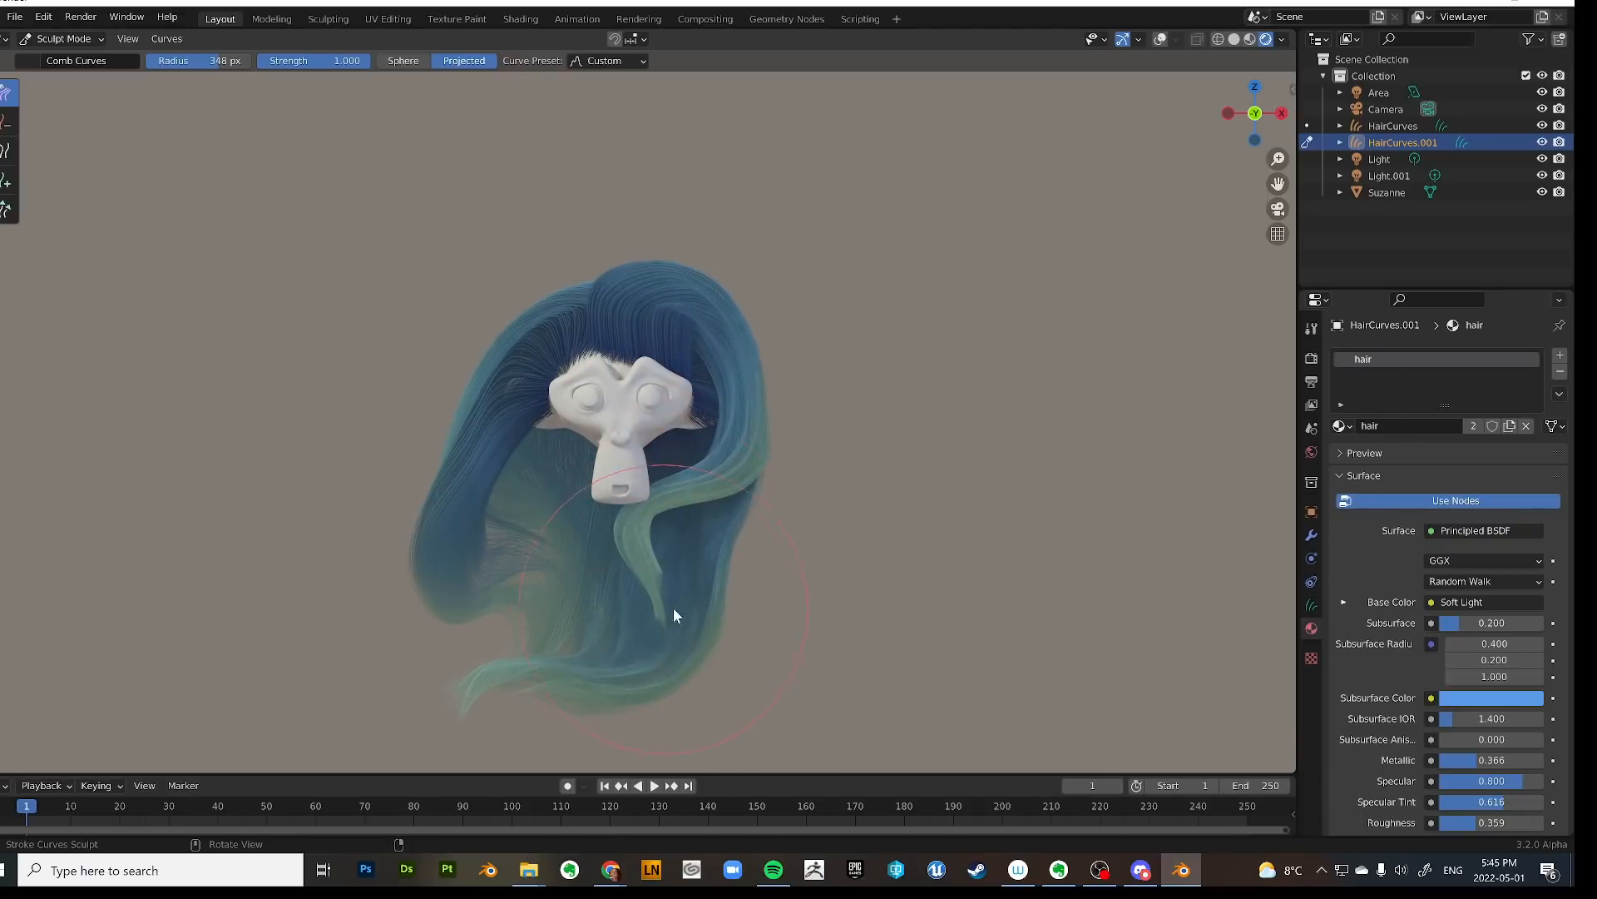
{"action": "middle_click_drag", "start_coordinate": [810, 481], "coordinate": [610, 485]}
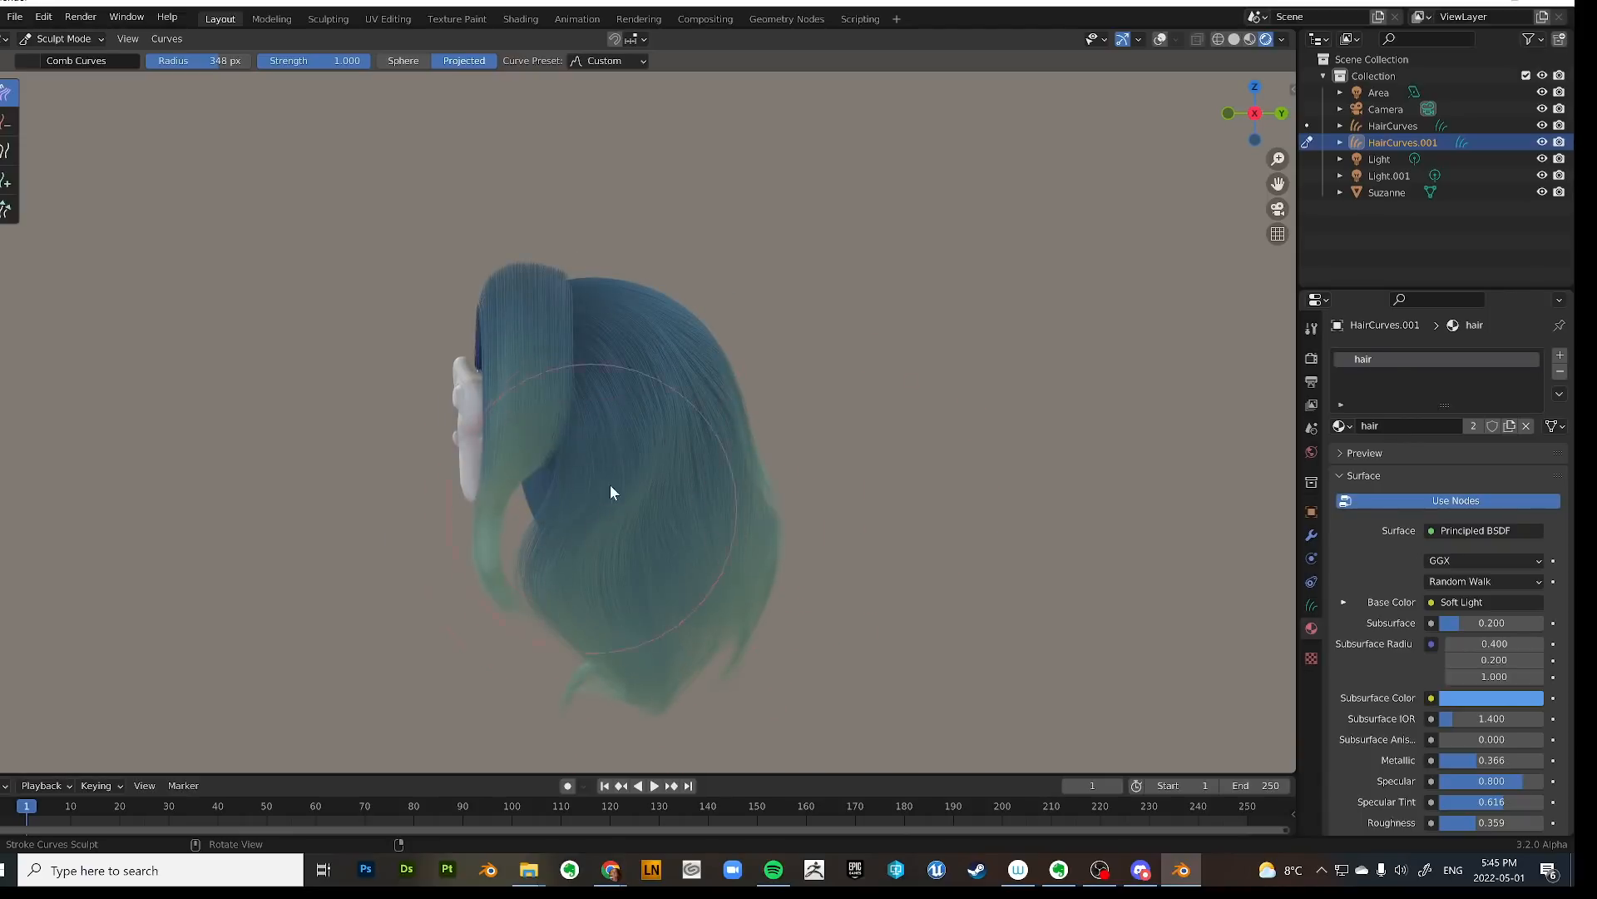
{"action": "middle_click_drag", "start_coordinate": [467, 591], "coordinate": [693, 456]}
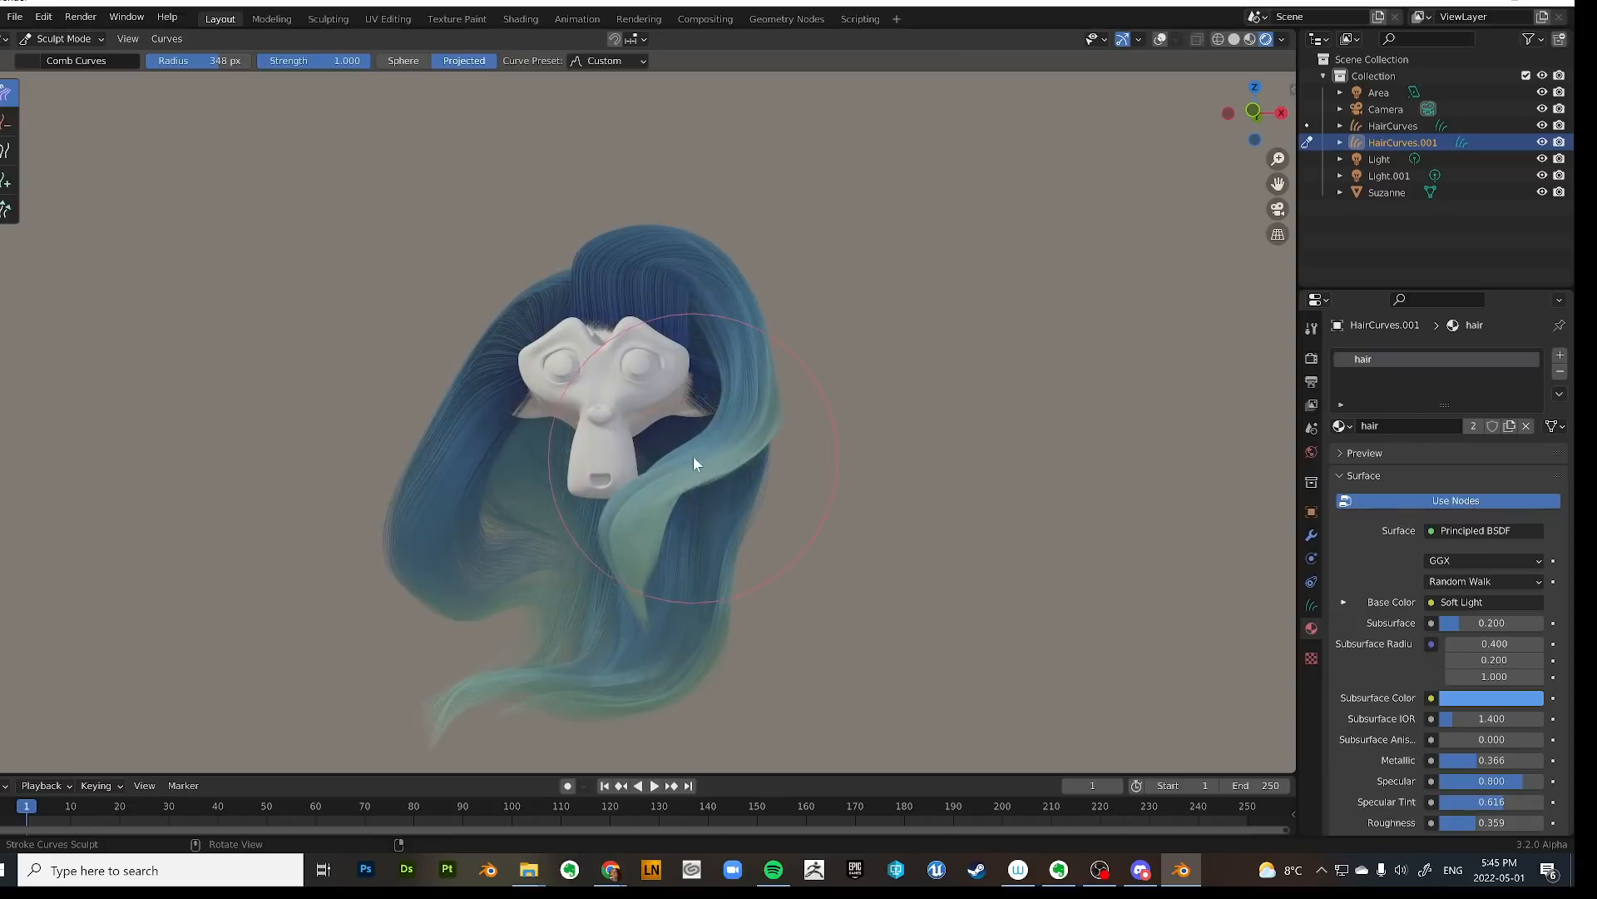
{"action": "mouse_move", "coordinate": [693, 463]}
{"action": "left_mouse_down"}
{"action": "mouse_move", "coordinate": [629, 474]}
{"action": "mouse_move", "coordinate": [606, 457]}
{"action": "mouse_move", "coordinate": [679, 517]}
{"action": "mouse_move", "coordinate": [675, 572]}
{"action": "mouse_move", "coordinate": [728, 551]}
{"action": "mouse_move", "coordinate": [699, 552]}
{"action": "left_mouse_up"}
Comb the front lock back from the face, switch the brush to Sphere and push the fringe forward.
{"action": "middle_click_drag", "start_coordinate": [690, 491], "coordinate": [646, 482]}
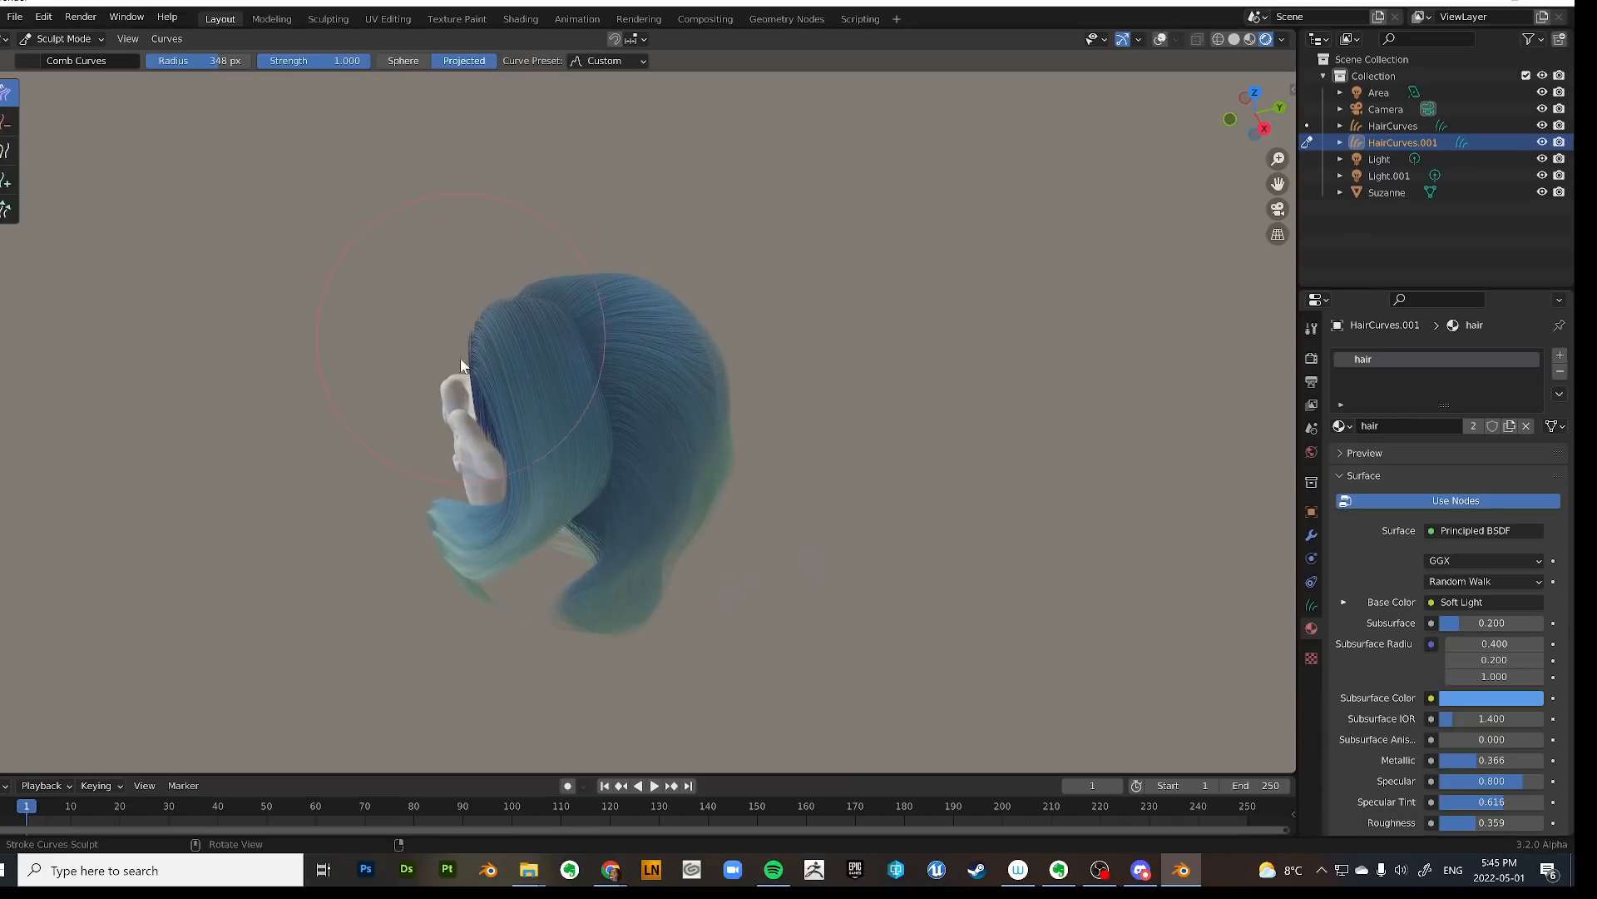
{"action": "mouse_move", "coordinate": [462, 364]}
{"action": "left_mouse_down"}
{"action": "mouse_move", "coordinate": [487, 408]}
{"action": "mouse_move", "coordinate": [491, 383]}
{"action": "mouse_move", "coordinate": [512, 386]}
{"action": "left_mouse_up"}
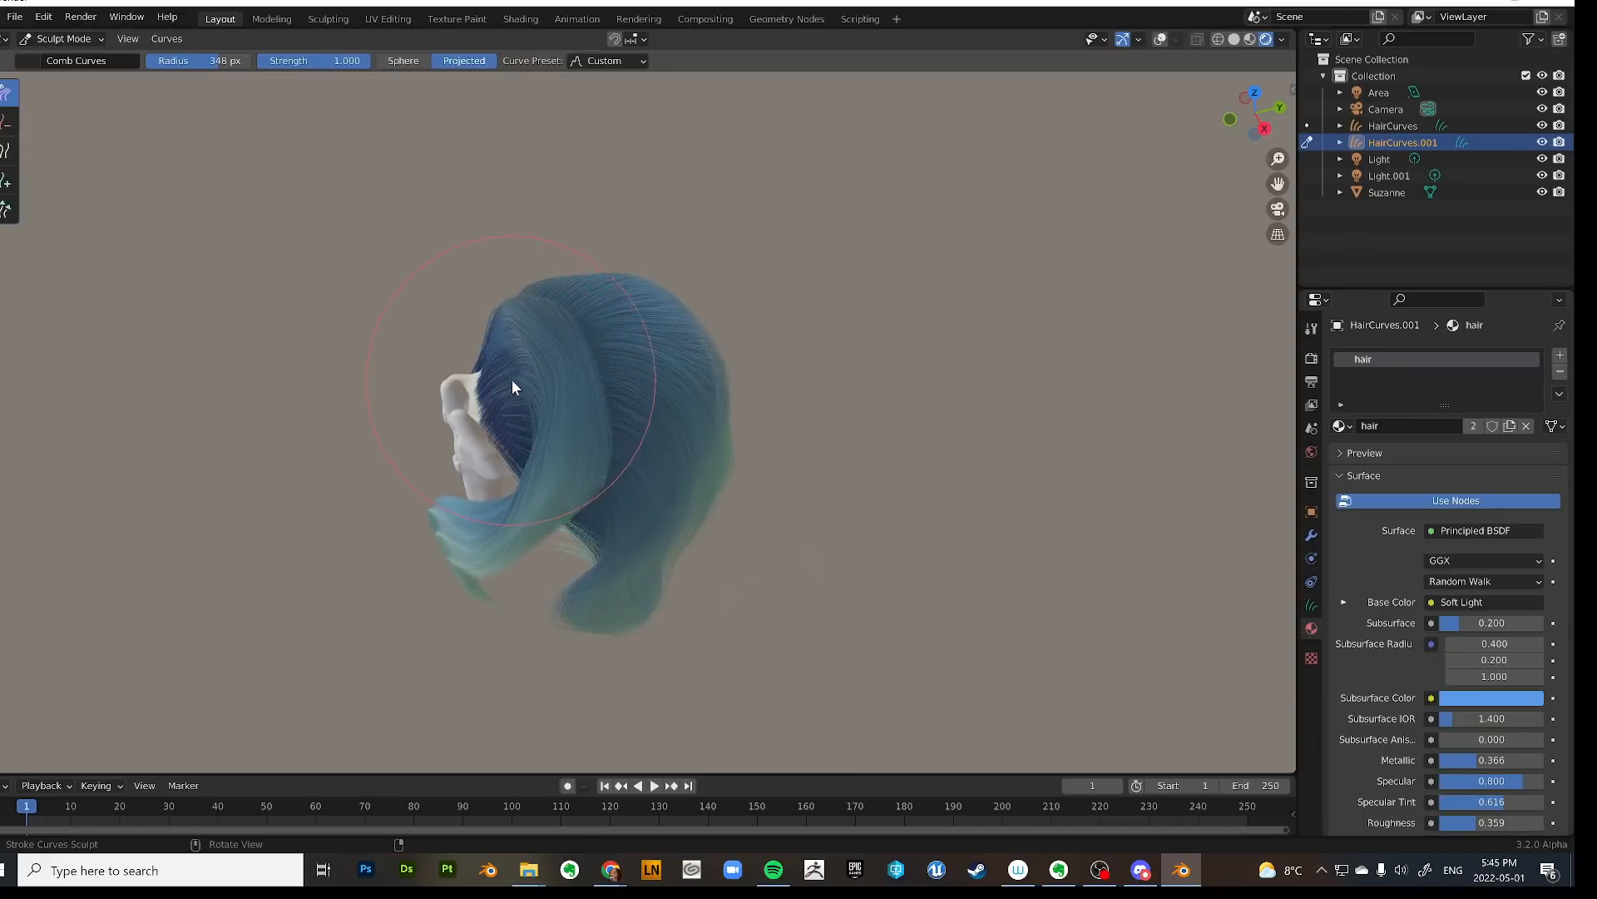
{"action": "left_click", "coordinate": [404, 60]}
{"action": "middle_click_drag", "start_coordinate": [474, 199], "coordinate": [487, 253]}
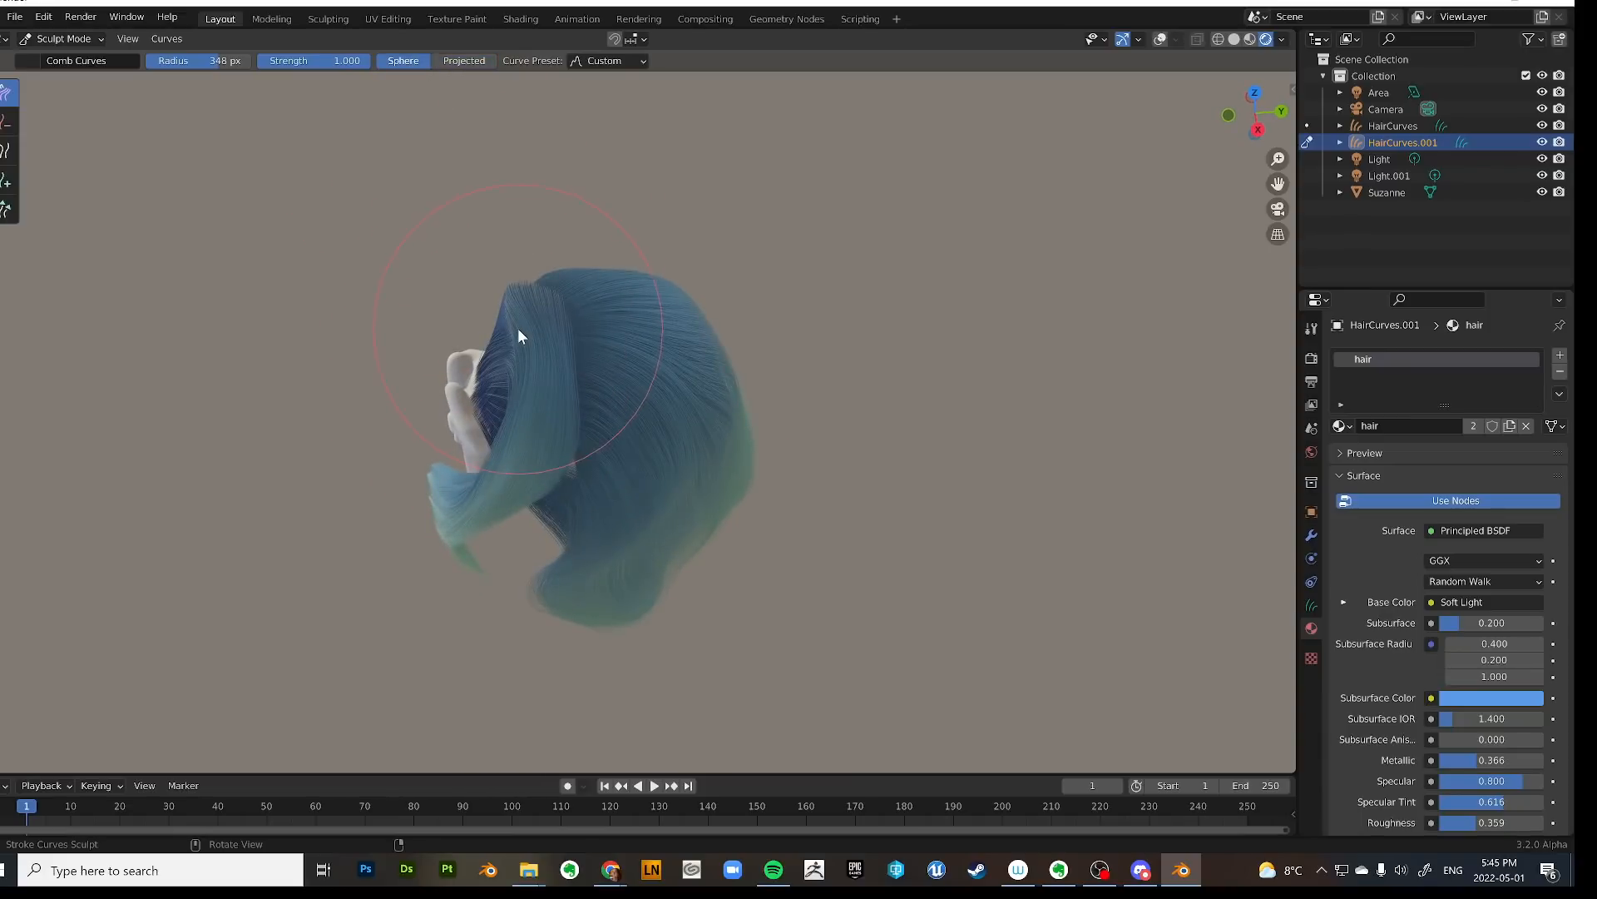
{"action": "mouse_move", "coordinate": [518, 329]}
{"action": "left_mouse_down"}
{"action": "mouse_move", "coordinate": [466, 321]}
{"action": "mouse_move", "coordinate": [456, 416]}
{"action": "mouse_move", "coordinate": [519, 336]}
{"action": "left_mouse_up"}
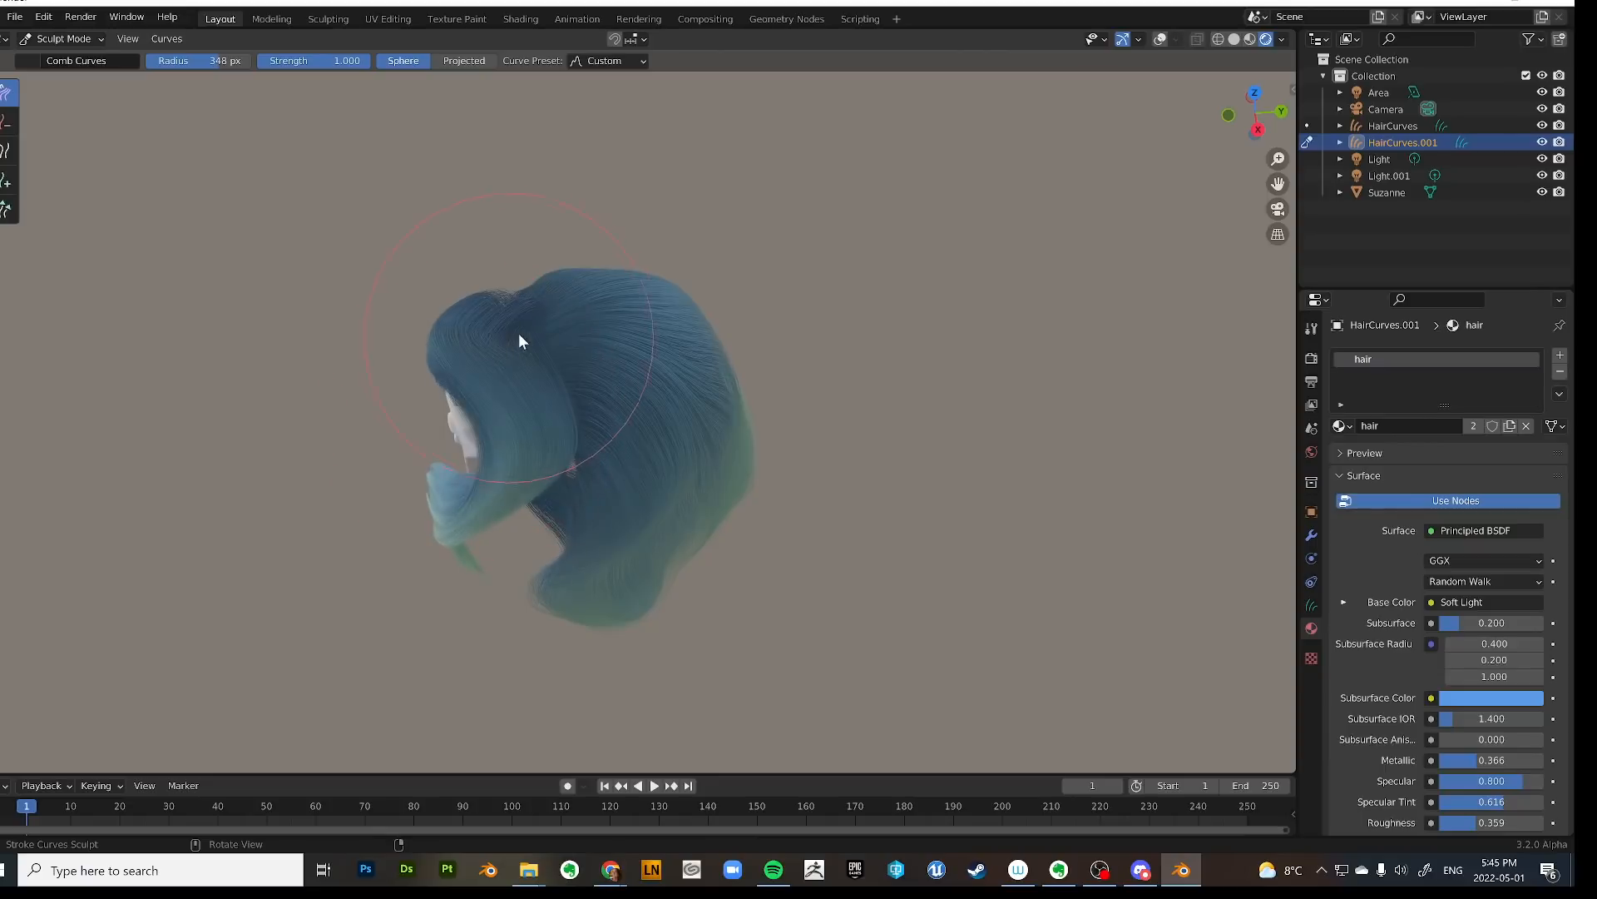
{"action": "middle_click_drag", "start_coordinate": [535, 306], "coordinate": [568, 307]}
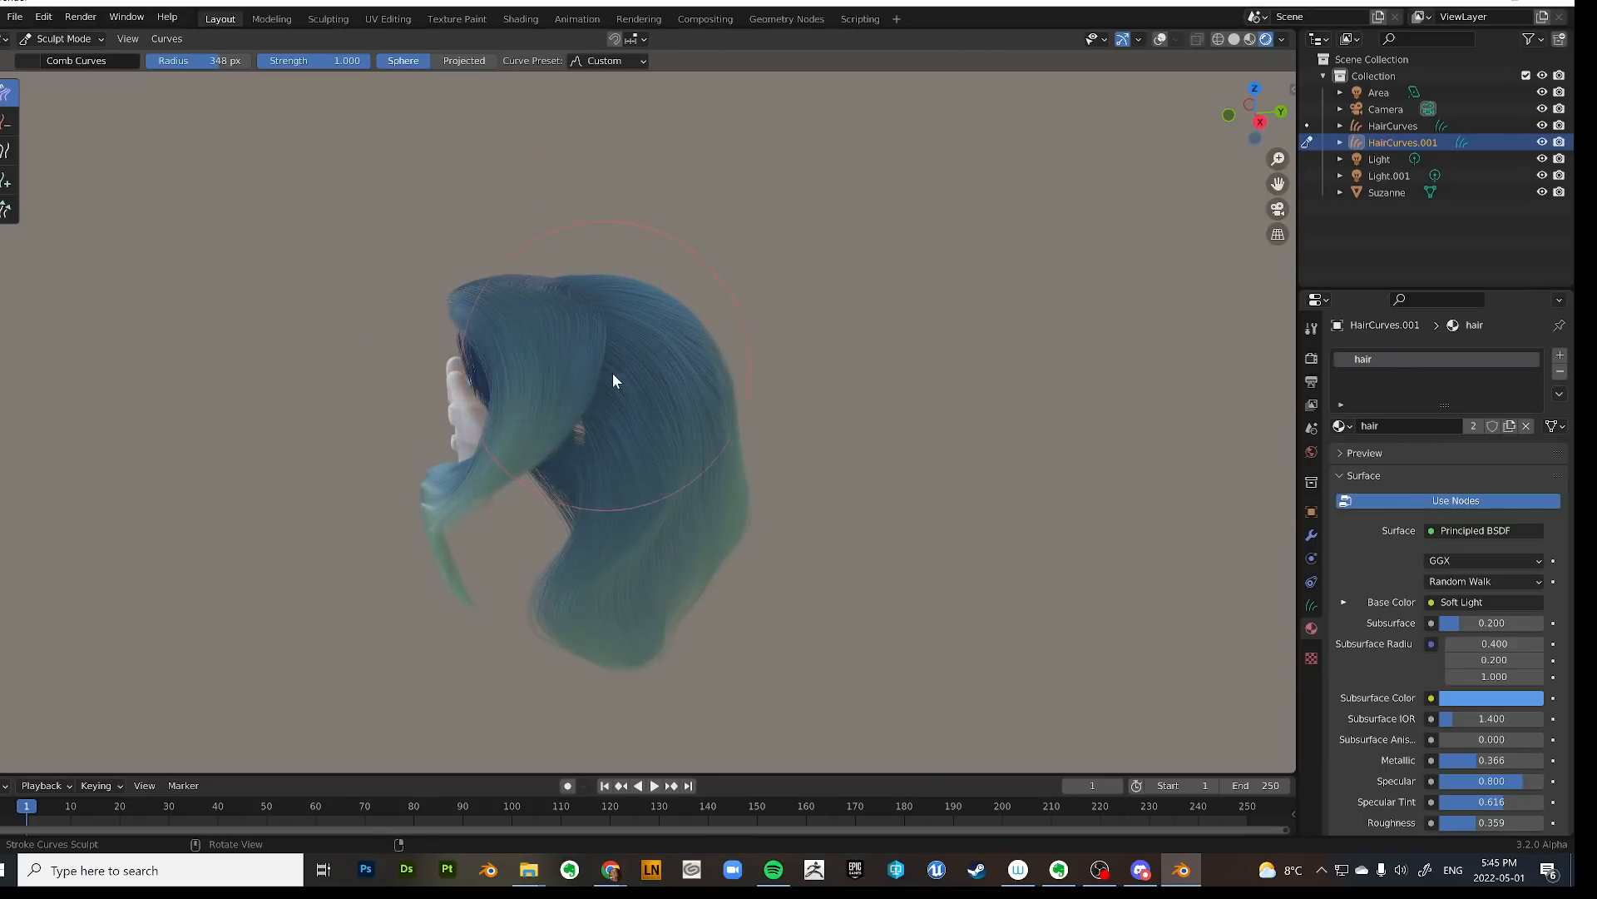
Set the comb brush radius to 179 px and pull the fringe forward over the forehead.
{"action": "key", "text": "f"}
{"action": "left_click", "coordinate": [547, 416]}
{"action": "mouse_move", "coordinate": [548, 416]}
{"action": "middle_mouse_down"}
{"action": "mouse_move", "coordinate": [529, 325]}
{"action": "mouse_move", "coordinate": [632, 335]}
{"action": "middle_mouse_up"}
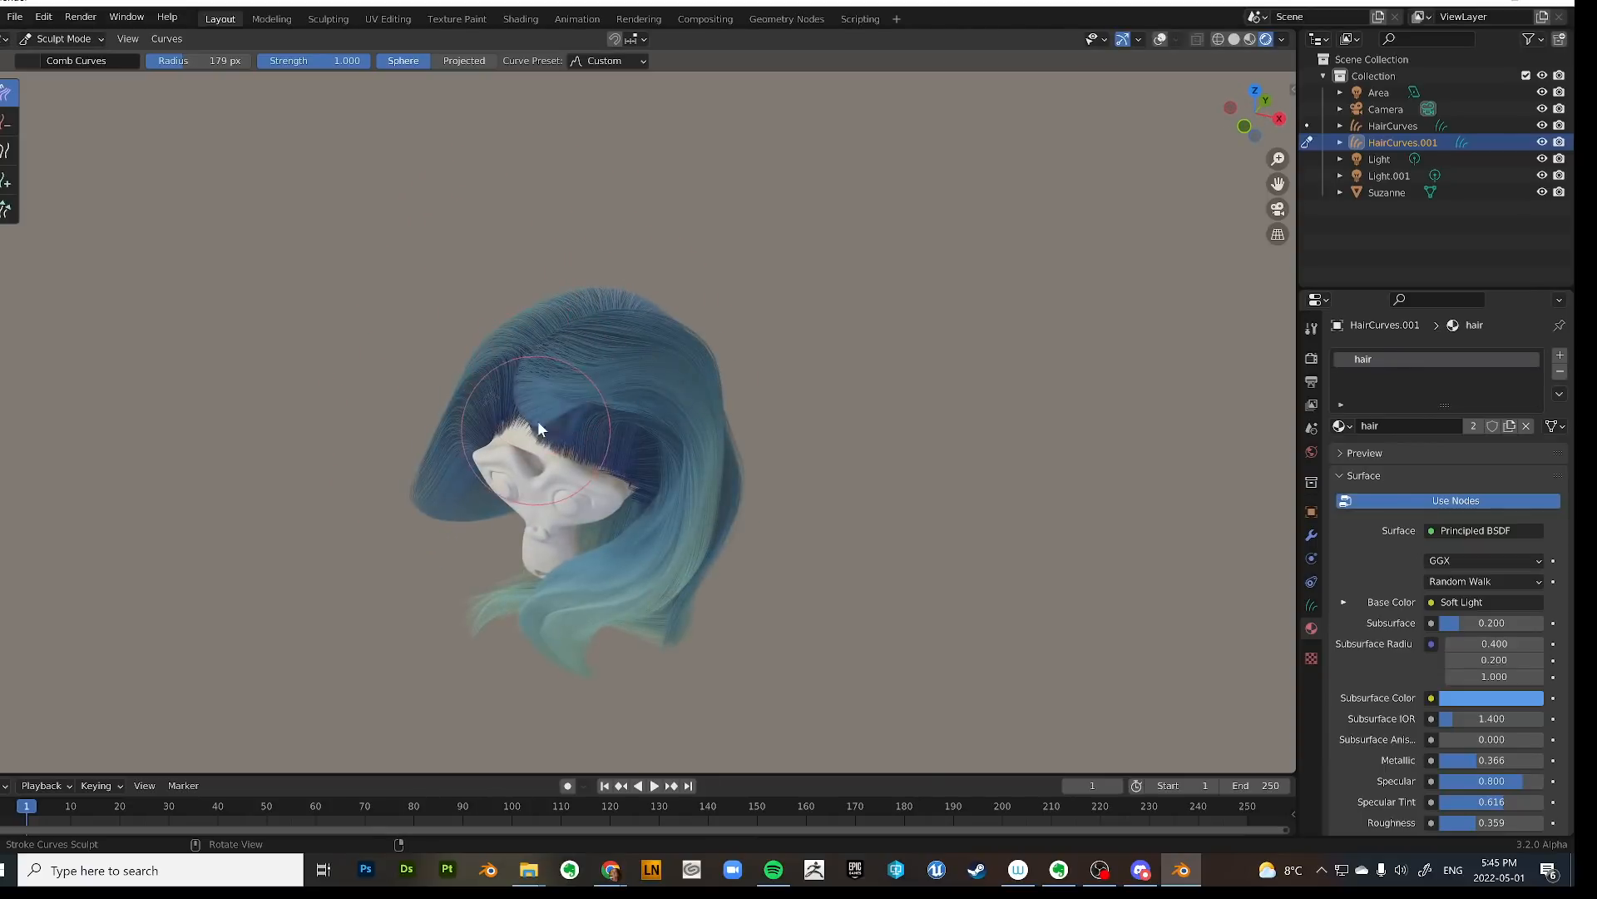
{"action": "middle_click_drag", "start_coordinate": [538, 421], "coordinate": [802, 323]}
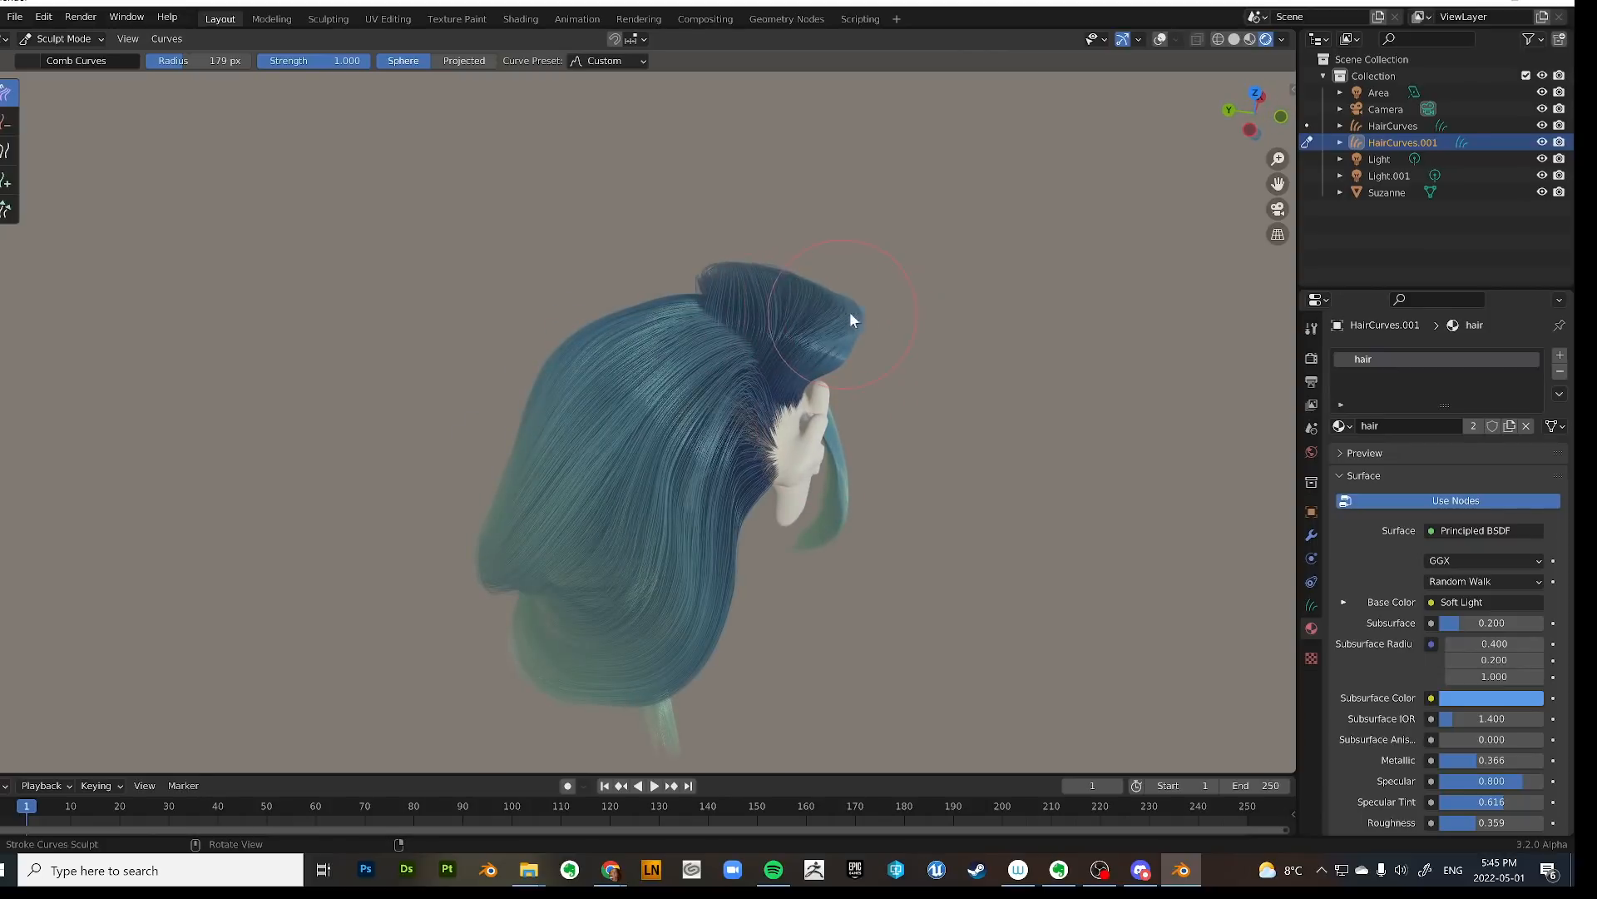
{"action": "left_click_drag", "start_coordinate": [863, 367], "coordinate": [888, 371]}
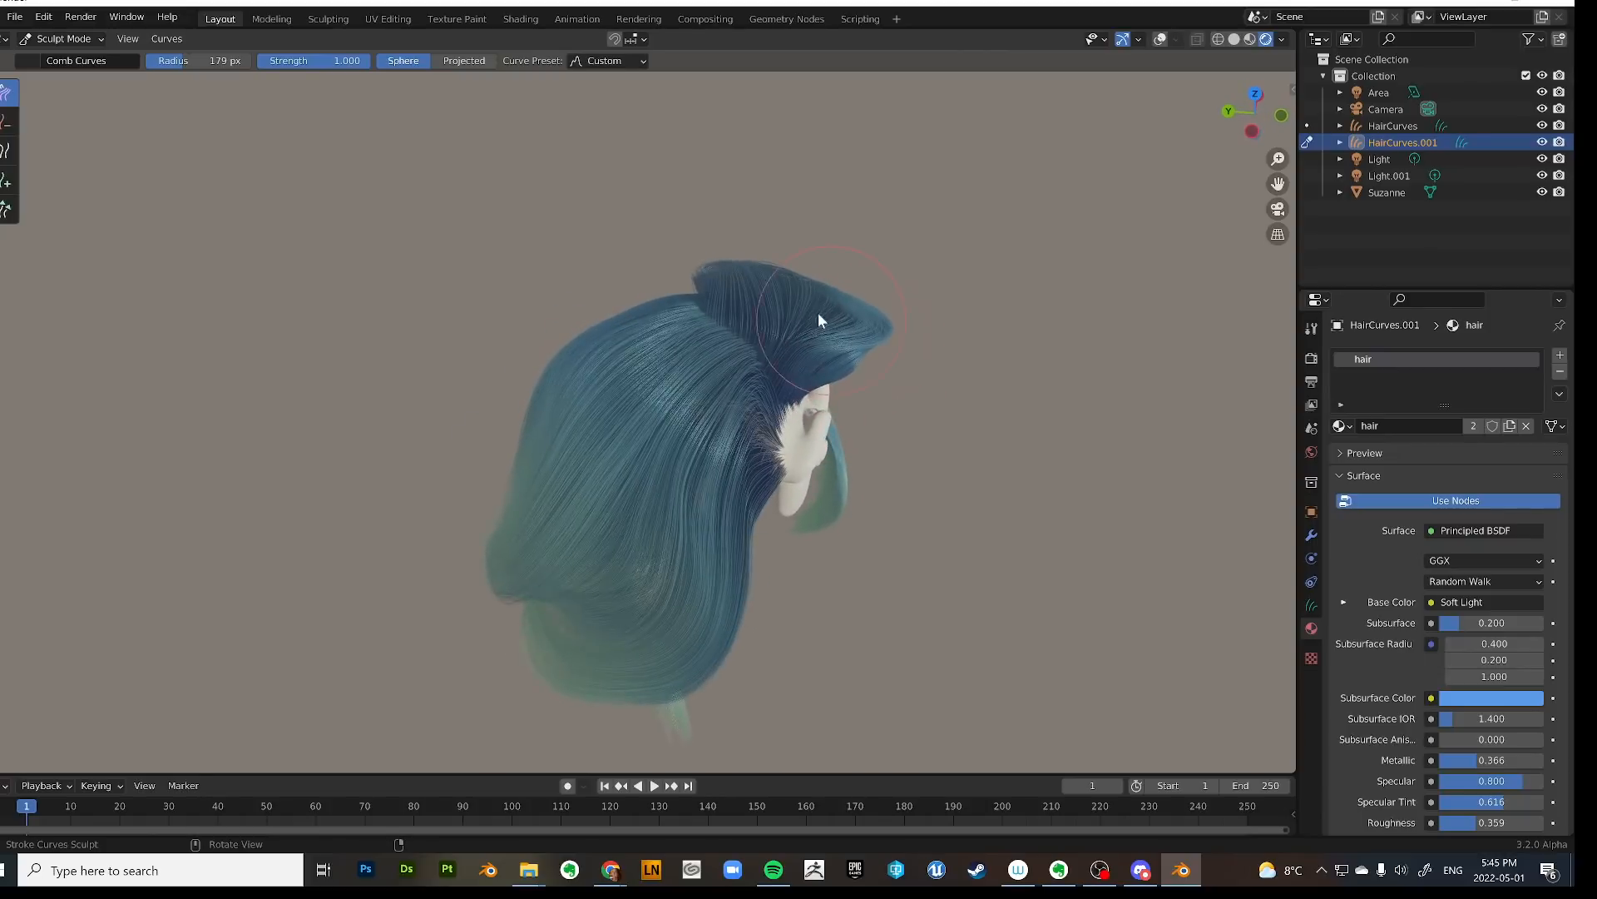
{"action": "mouse_move", "coordinate": [835, 303]}
{"action": "middle_mouse_down"}
{"action": "mouse_move", "coordinate": [846, 236]}
{"action": "mouse_move", "coordinate": [855, 335]}
{"action": "mouse_move", "coordinate": [789, 310]}
{"action": "mouse_move", "coordinate": [687, 377]}
{"action": "mouse_move", "coordinate": [509, 327]}
{"action": "middle_mouse_up"}
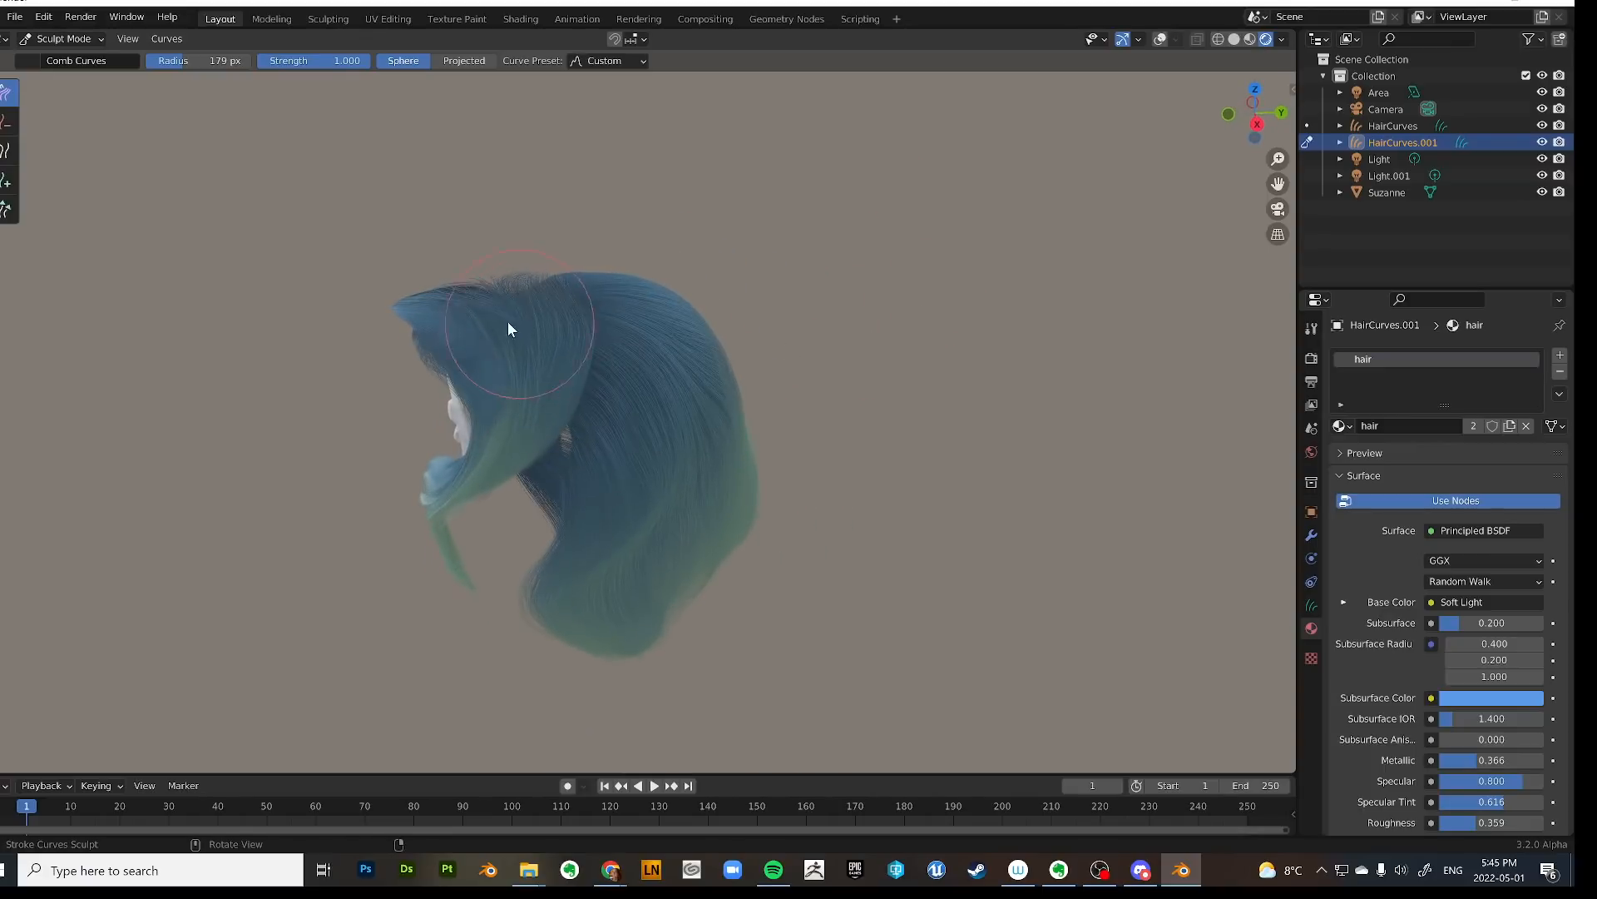
Comb the crown of the new hair backward and enlarge the comb brush radius to 361 px.
{"action": "mouse_move", "coordinate": [574, 392]}
{"action": "middle_mouse_down"}
{"action": "mouse_move", "coordinate": [613, 379]}
{"action": "mouse_move", "coordinate": [611, 433]}
{"action": "middle_mouse_up"}
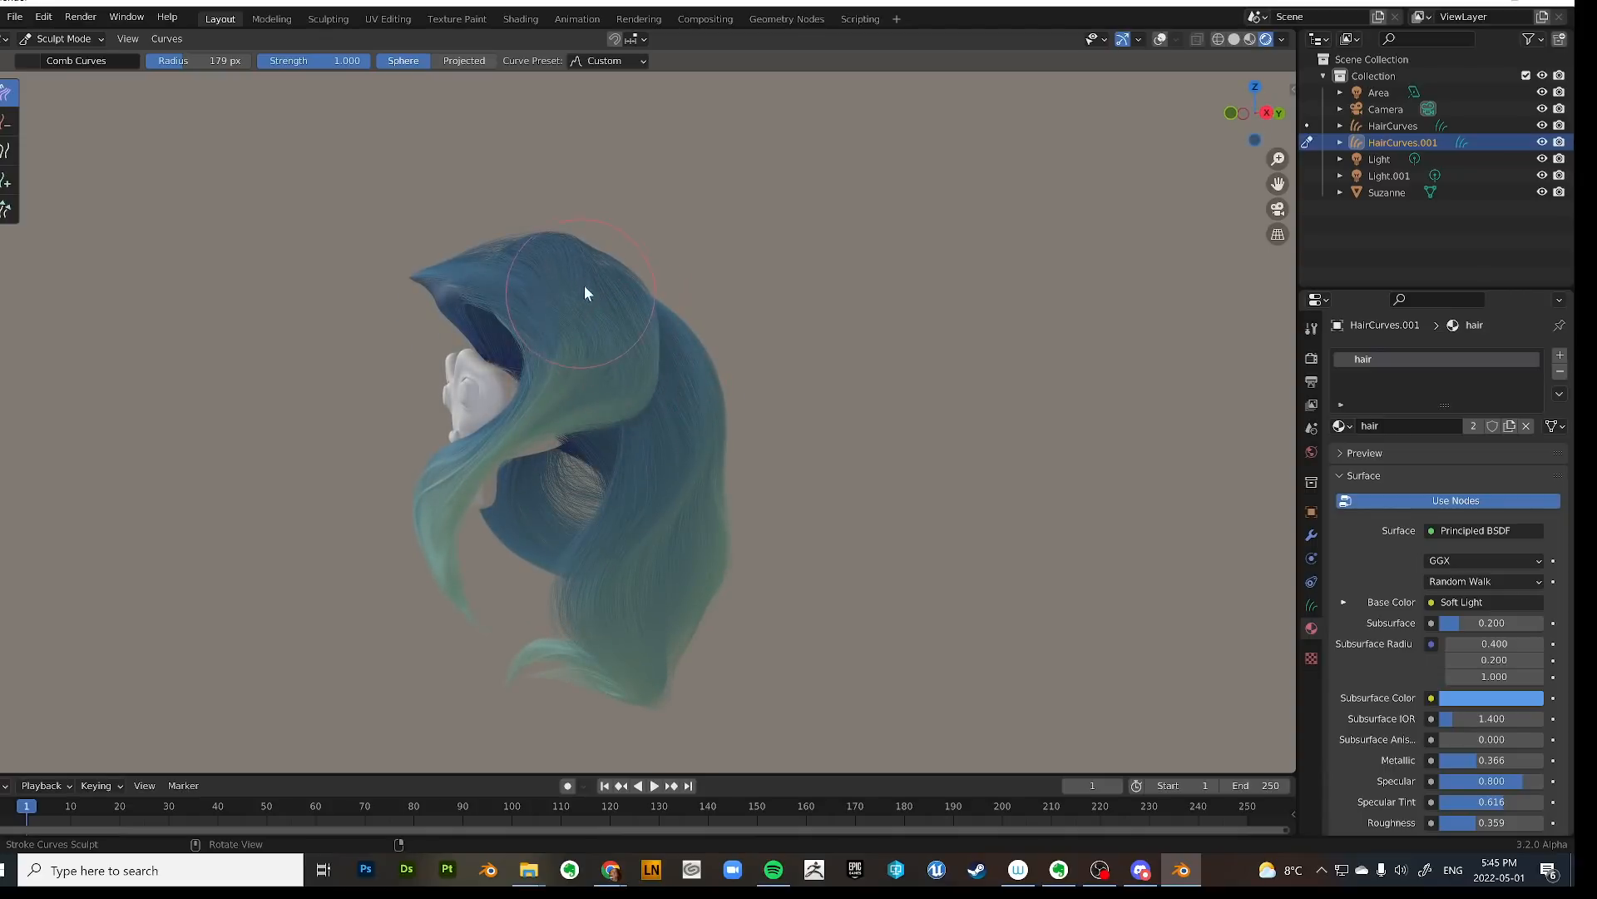
{"action": "left_click_drag", "start_coordinate": [584, 286], "coordinate": [618, 323]}
{"action": "key", "text": "f"}
{"action": "left_click", "coordinate": [811, 426]}
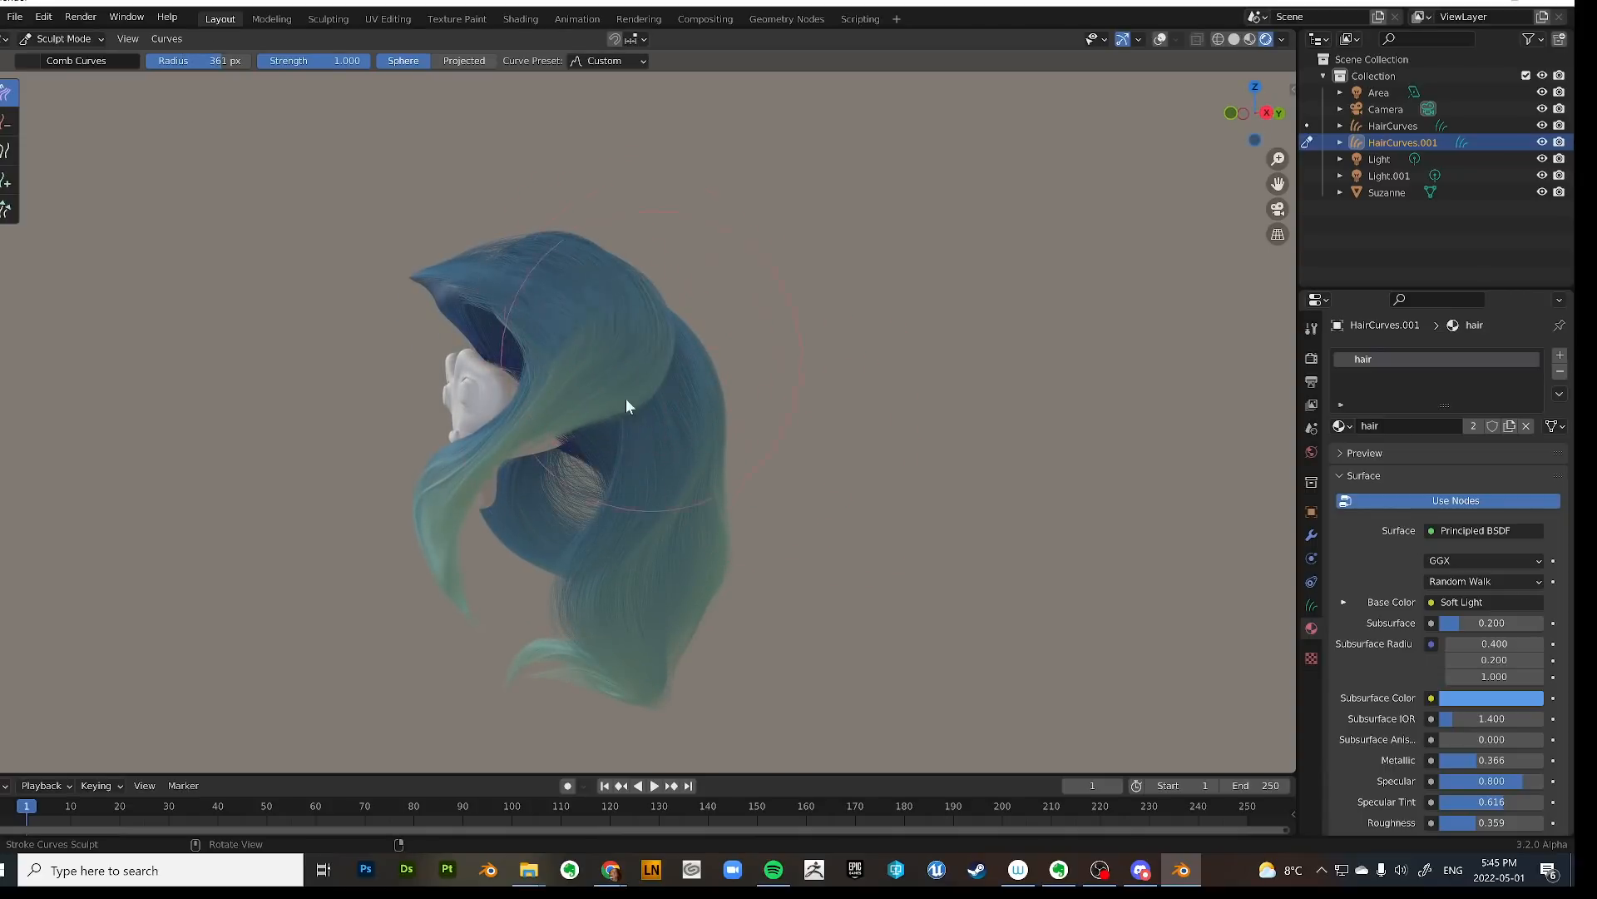
{"action": "middle_click_drag", "start_coordinate": [559, 496], "coordinate": [697, 501]}
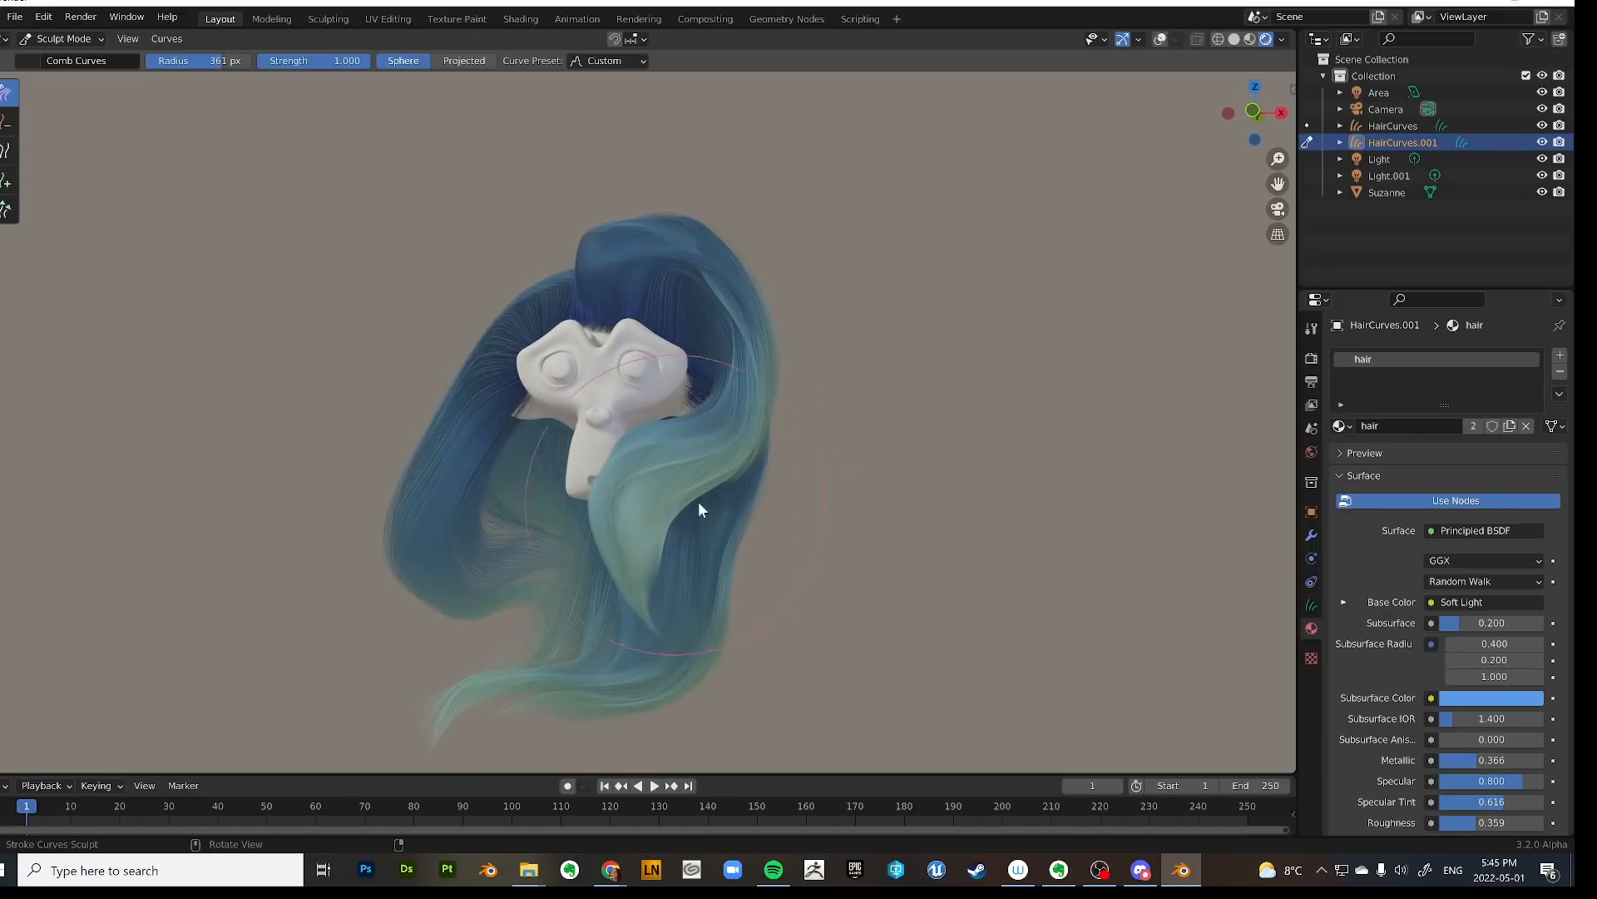
Set the comb brush radius to 152 px and sweep part of the front lock across Suzanne's mouth.
{"action": "key", "text": "f"}
{"action": "left_click", "coordinate": [731, 541]}
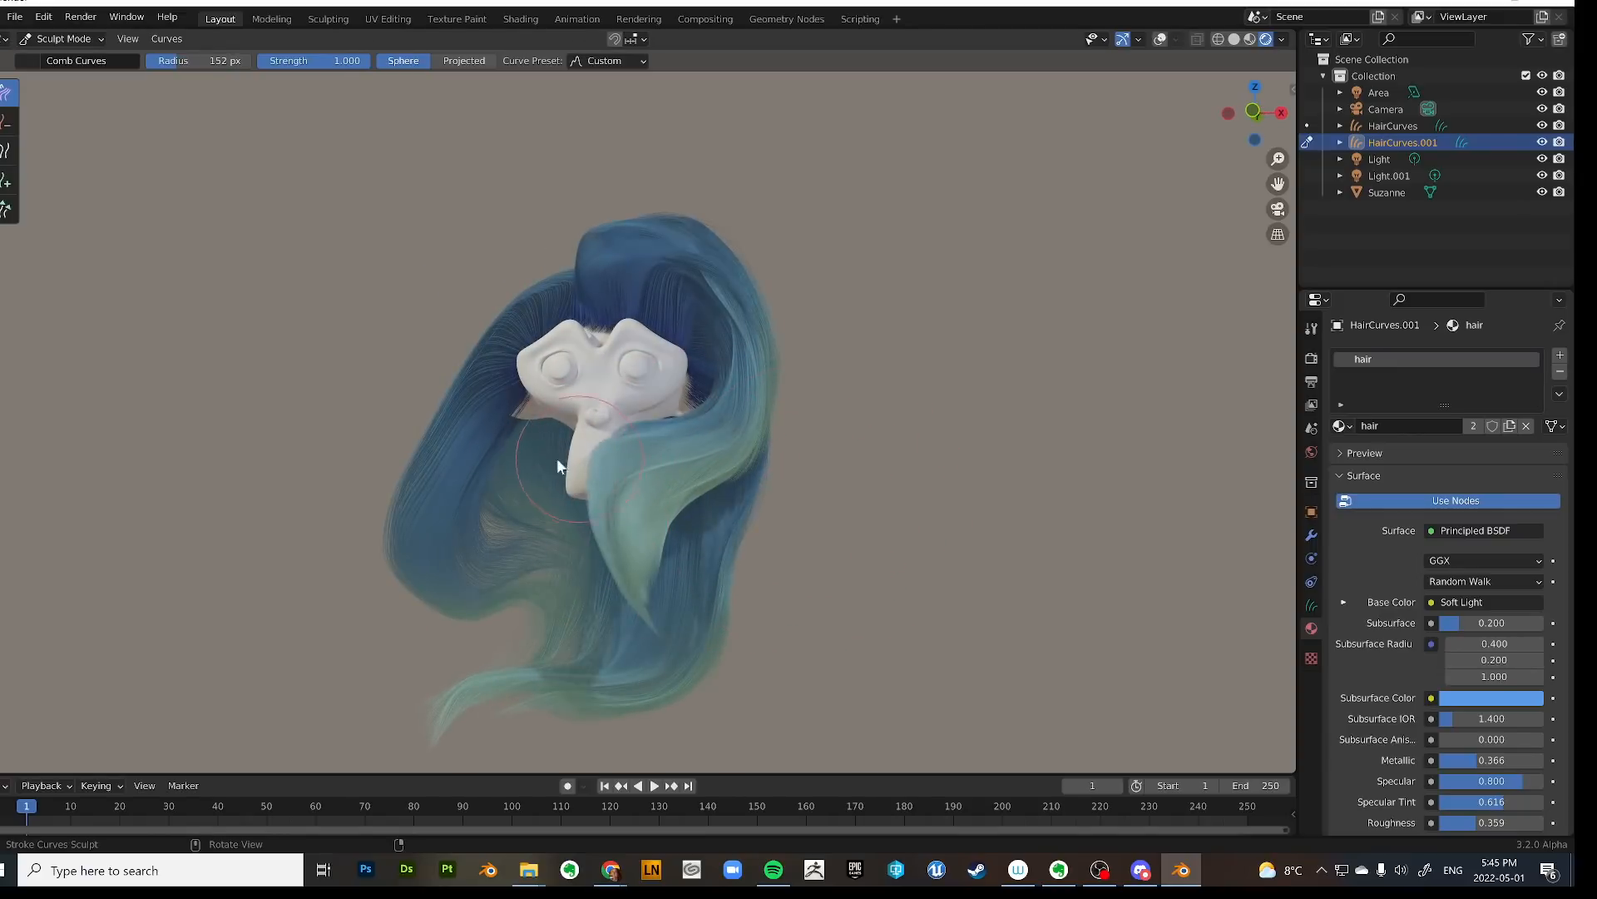
{"action": "left_click_drag", "start_coordinate": [603, 523], "coordinate": [541, 505]}
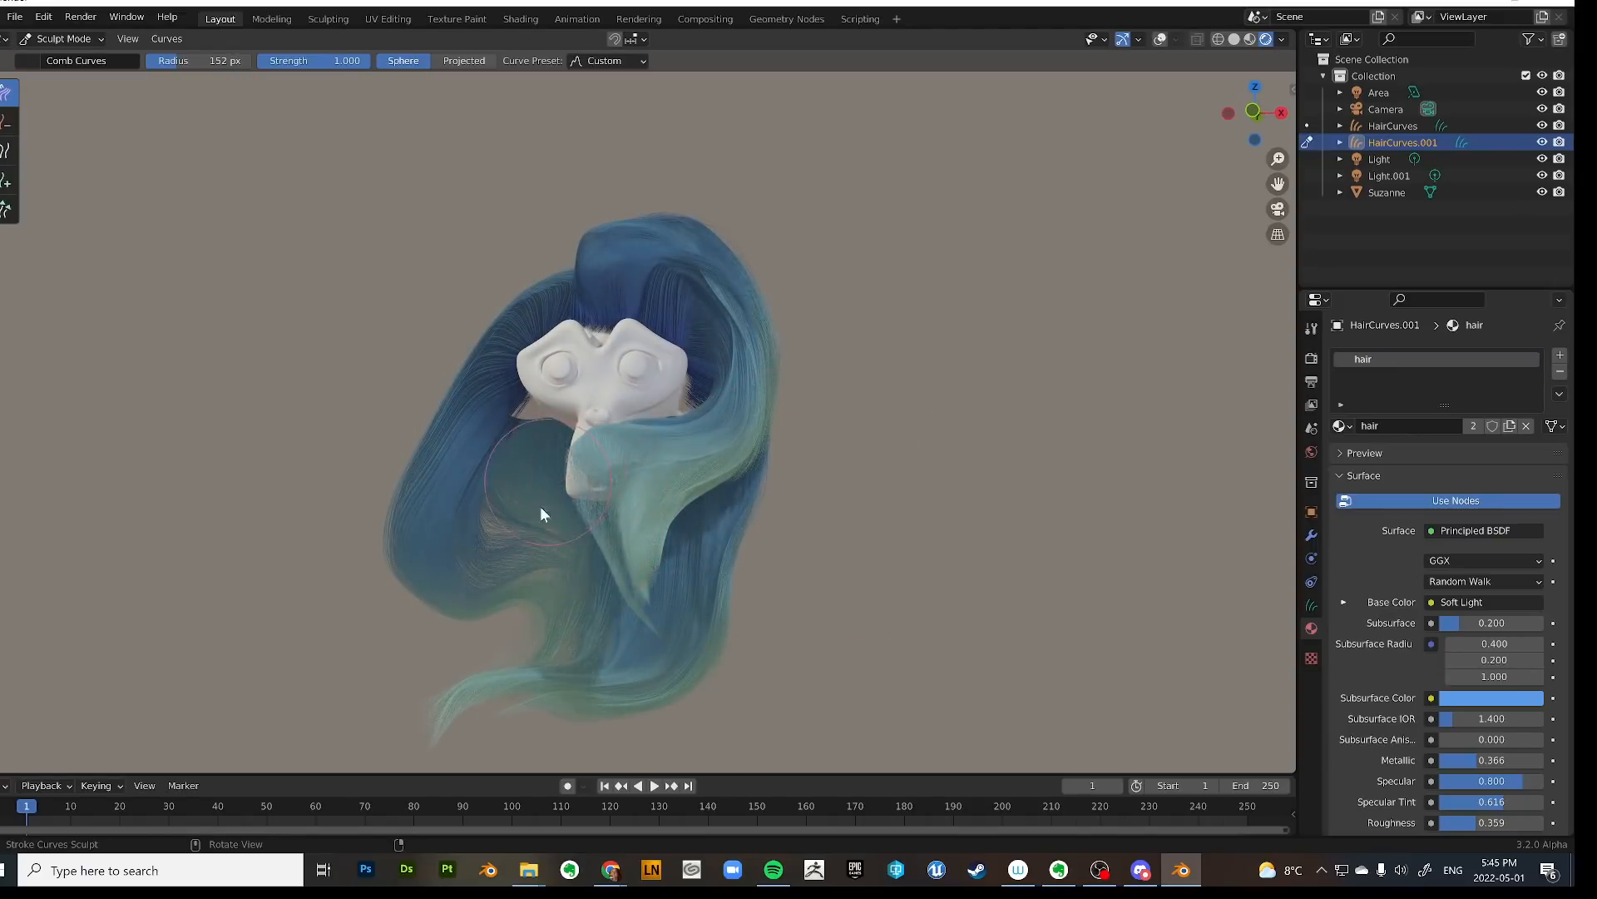
{"action": "middle_click_drag", "start_coordinate": [581, 506], "coordinate": [699, 499]}
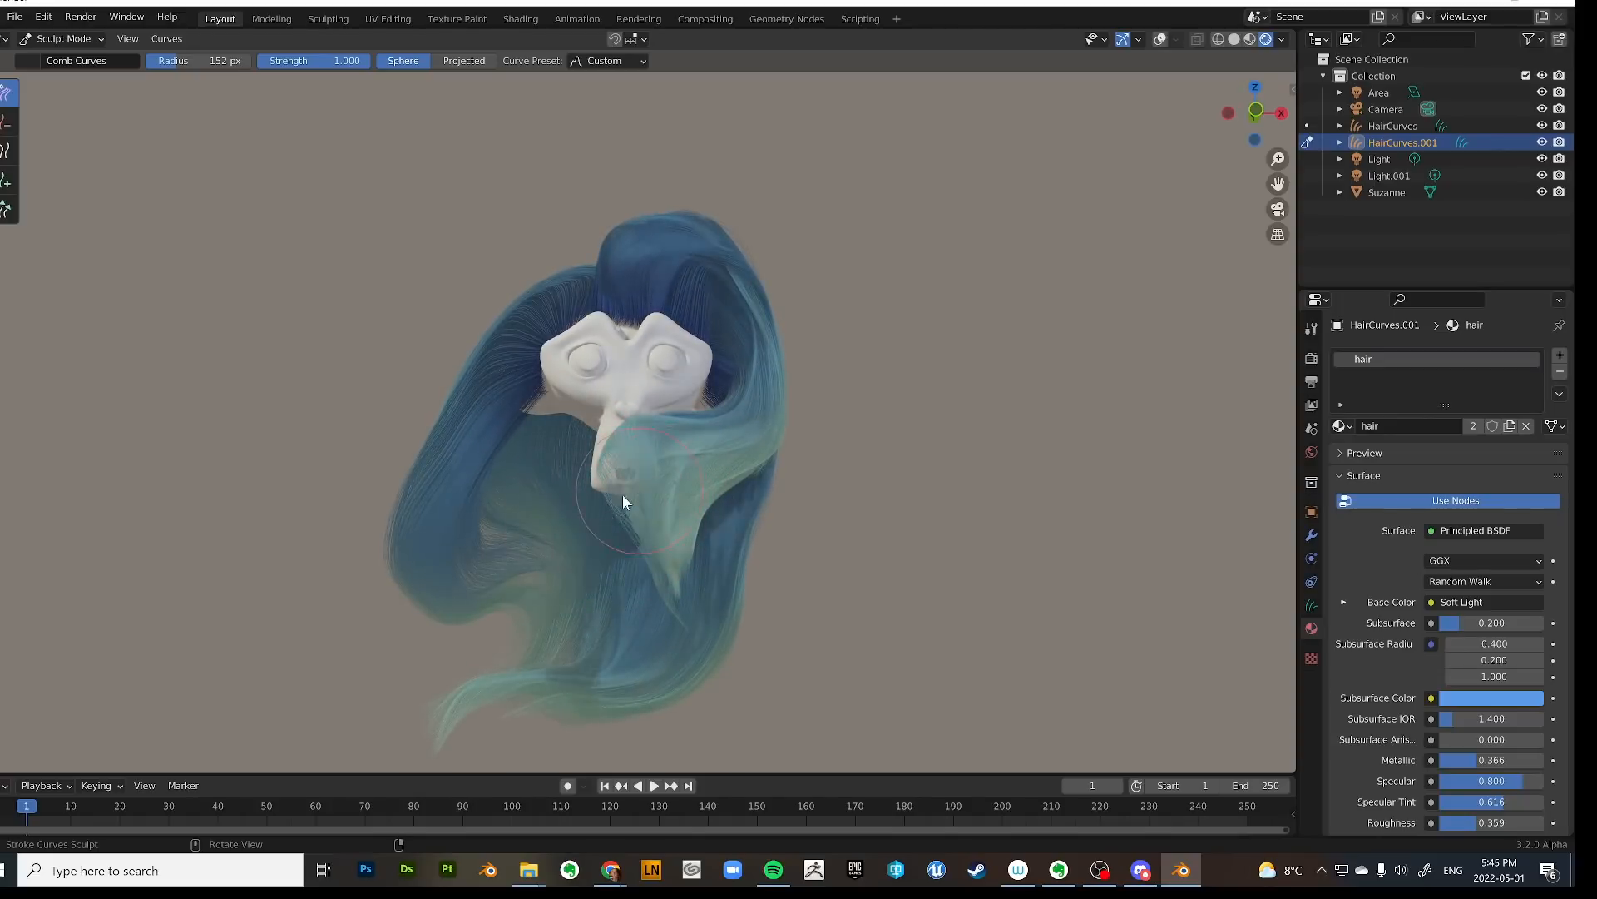
Set the comb brush radius to 272 px and reshape the front lock's ends and the hair around the crown.
{"action": "mouse_move", "coordinate": [691, 551]}
{"action": "middle_mouse_down"}
{"action": "mouse_move", "coordinate": [700, 562]}
{"action": "mouse_move", "coordinate": [751, 531]}
{"action": "mouse_move", "coordinate": [706, 531]}
{"action": "mouse_move", "coordinate": [829, 452]}
{"action": "mouse_move", "coordinate": [582, 590]}
{"action": "middle_mouse_up"}
{"action": "key", "text": "f"}
{"action": "left_click", "coordinate": [770, 527]}
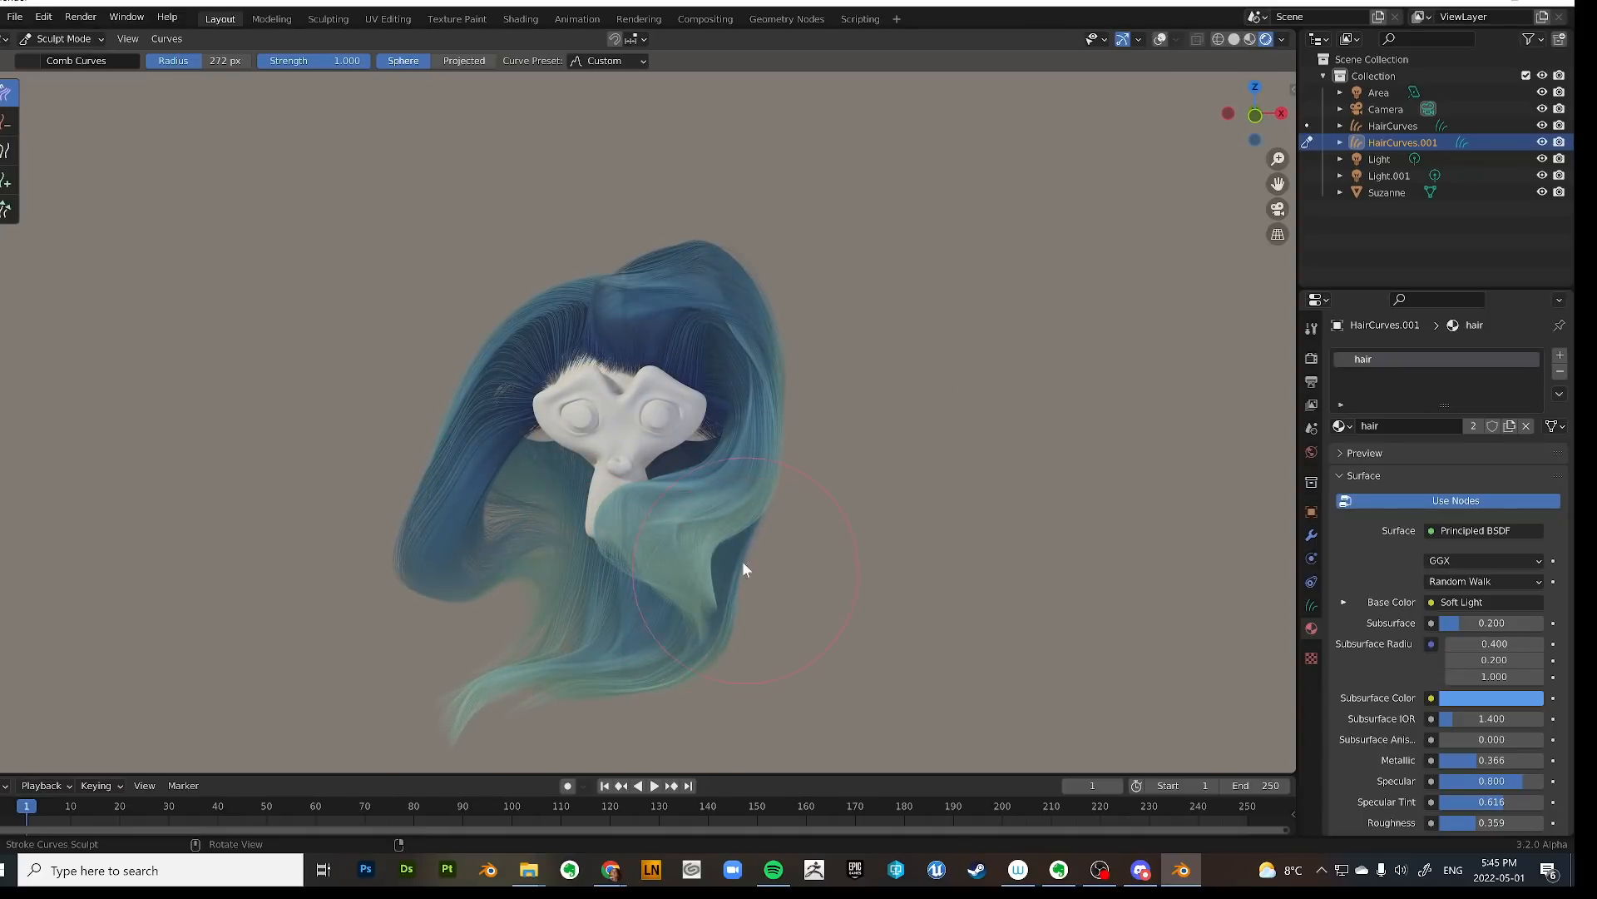
{"action": "mouse_move", "coordinate": [743, 569]}
{"action": "left_mouse_down"}
{"action": "mouse_move", "coordinate": [699, 582]}
{"action": "mouse_move", "coordinate": [698, 563]}
{"action": "left_mouse_up"}
{"action": "middle_click_drag", "start_coordinate": [699, 564], "coordinate": [749, 574]}
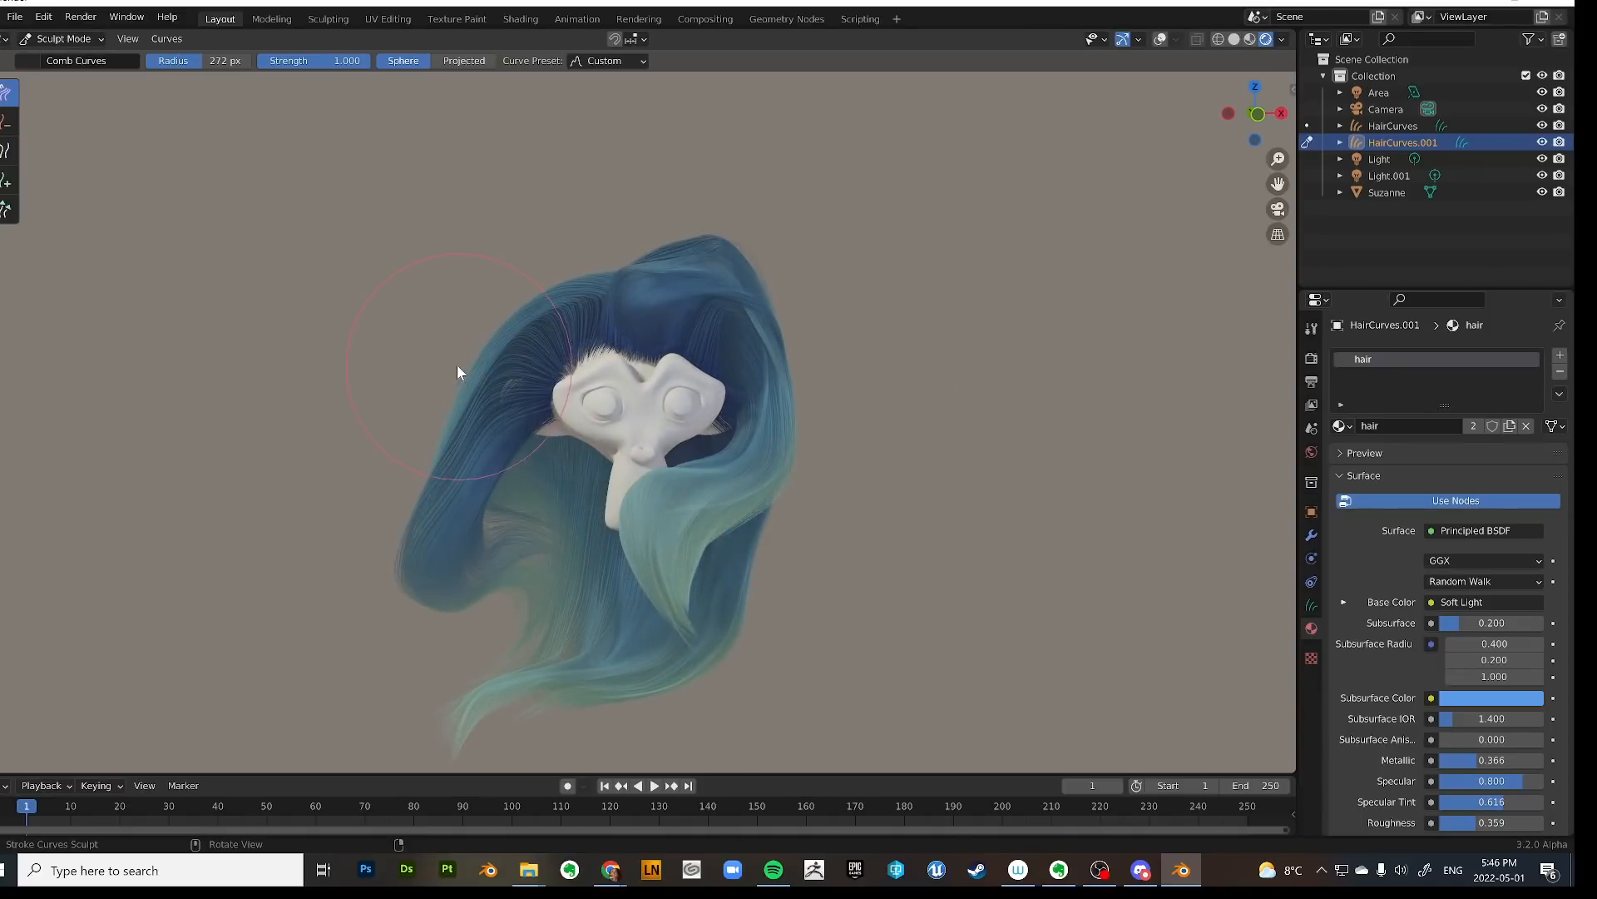
{"action": "mouse_move", "coordinate": [653, 234]}
{"action": "middle_mouse_down"}
{"action": "mouse_move", "coordinate": [864, 287]}
{"action": "mouse_move", "coordinate": [826, 337]}
{"action": "mouse_move", "coordinate": [850, 359]}
{"action": "mouse_move", "coordinate": [832, 354]}
{"action": "mouse_move", "coordinate": [835, 313]}
{"action": "mouse_move", "coordinate": [785, 265]}
{"action": "mouse_move", "coordinate": [616, 286]}
{"action": "middle_mouse_up"}
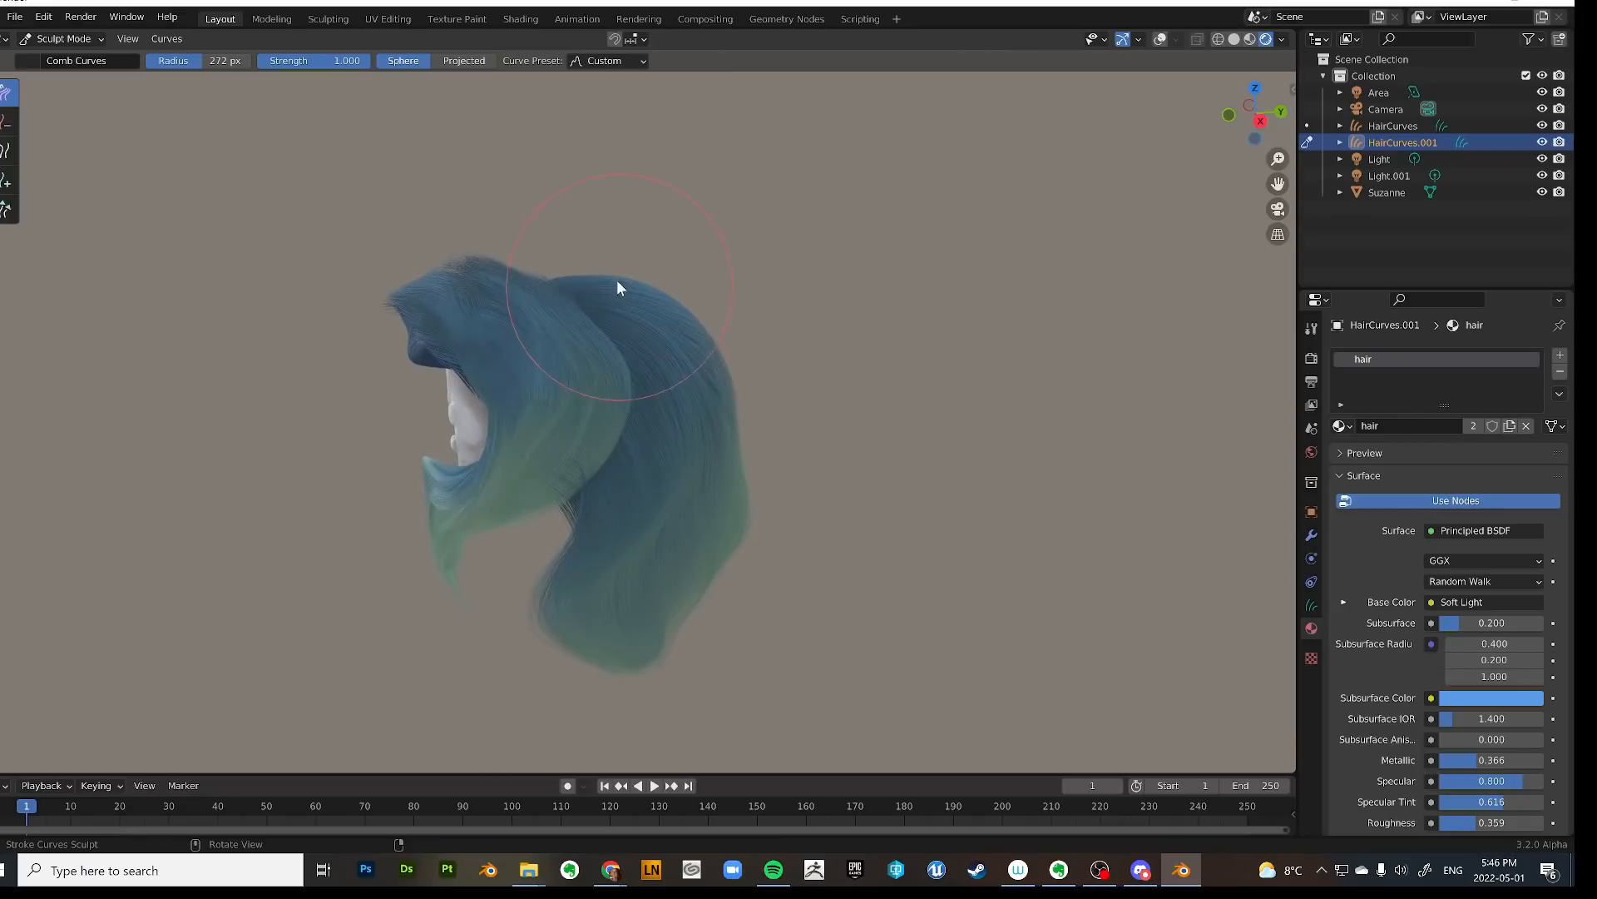
Examine the combed hair on Suzanne's head from the side and front, close up and from farther away.
{"action": "middle_click_drag", "start_coordinate": [474, 277], "coordinate": [433, 260]}
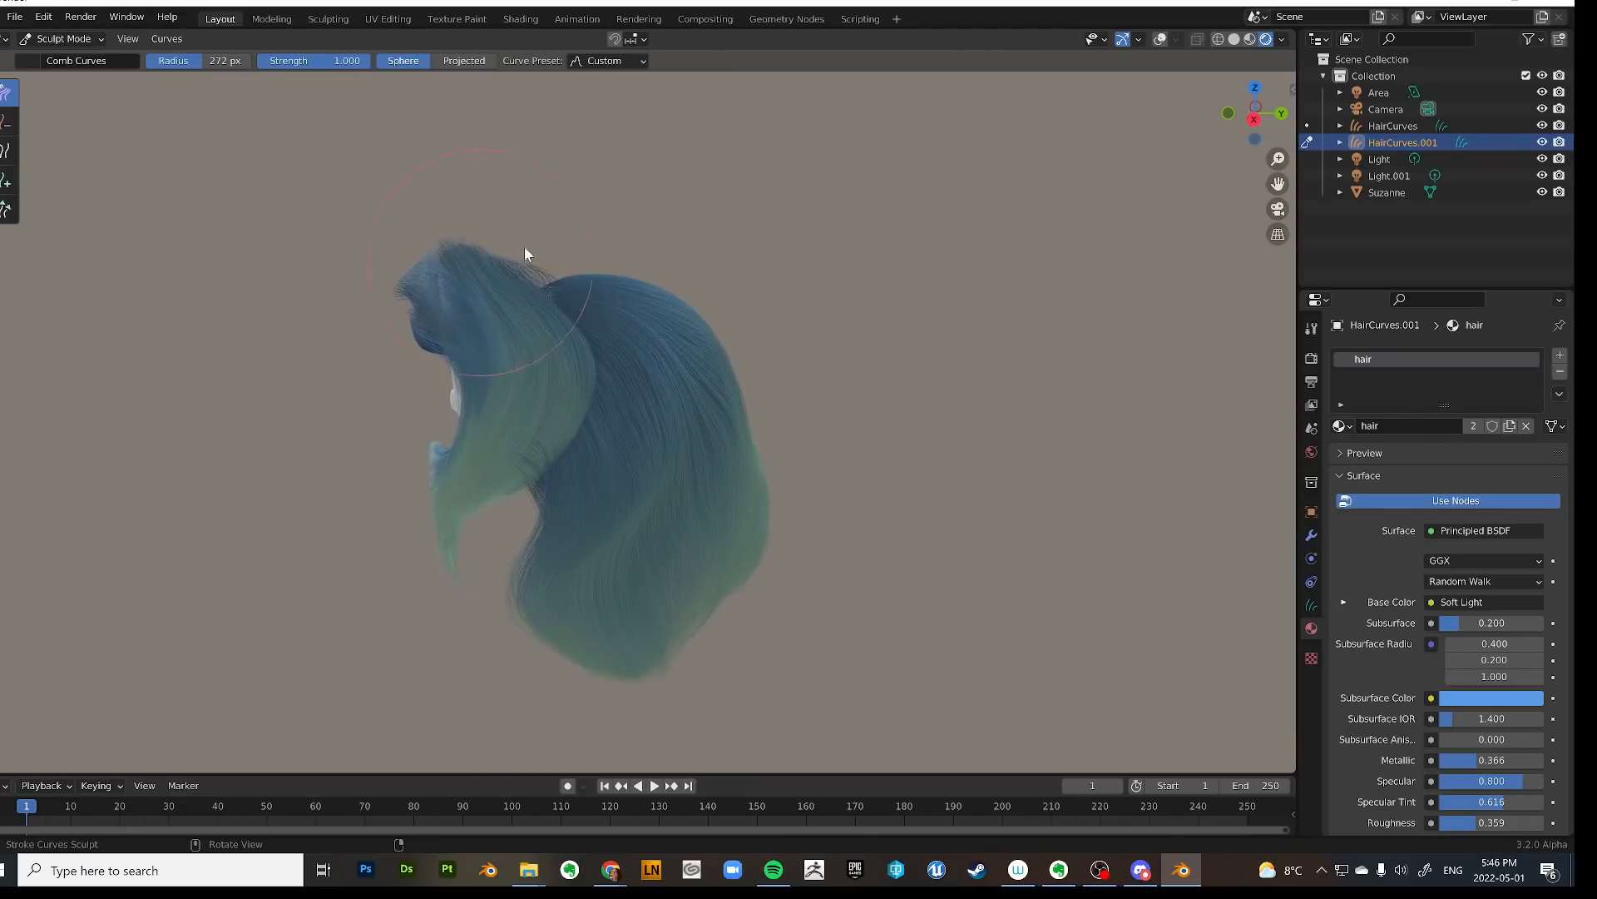
{"action": "middle_click_drag", "start_coordinate": [574, 416], "coordinate": [620, 275]}
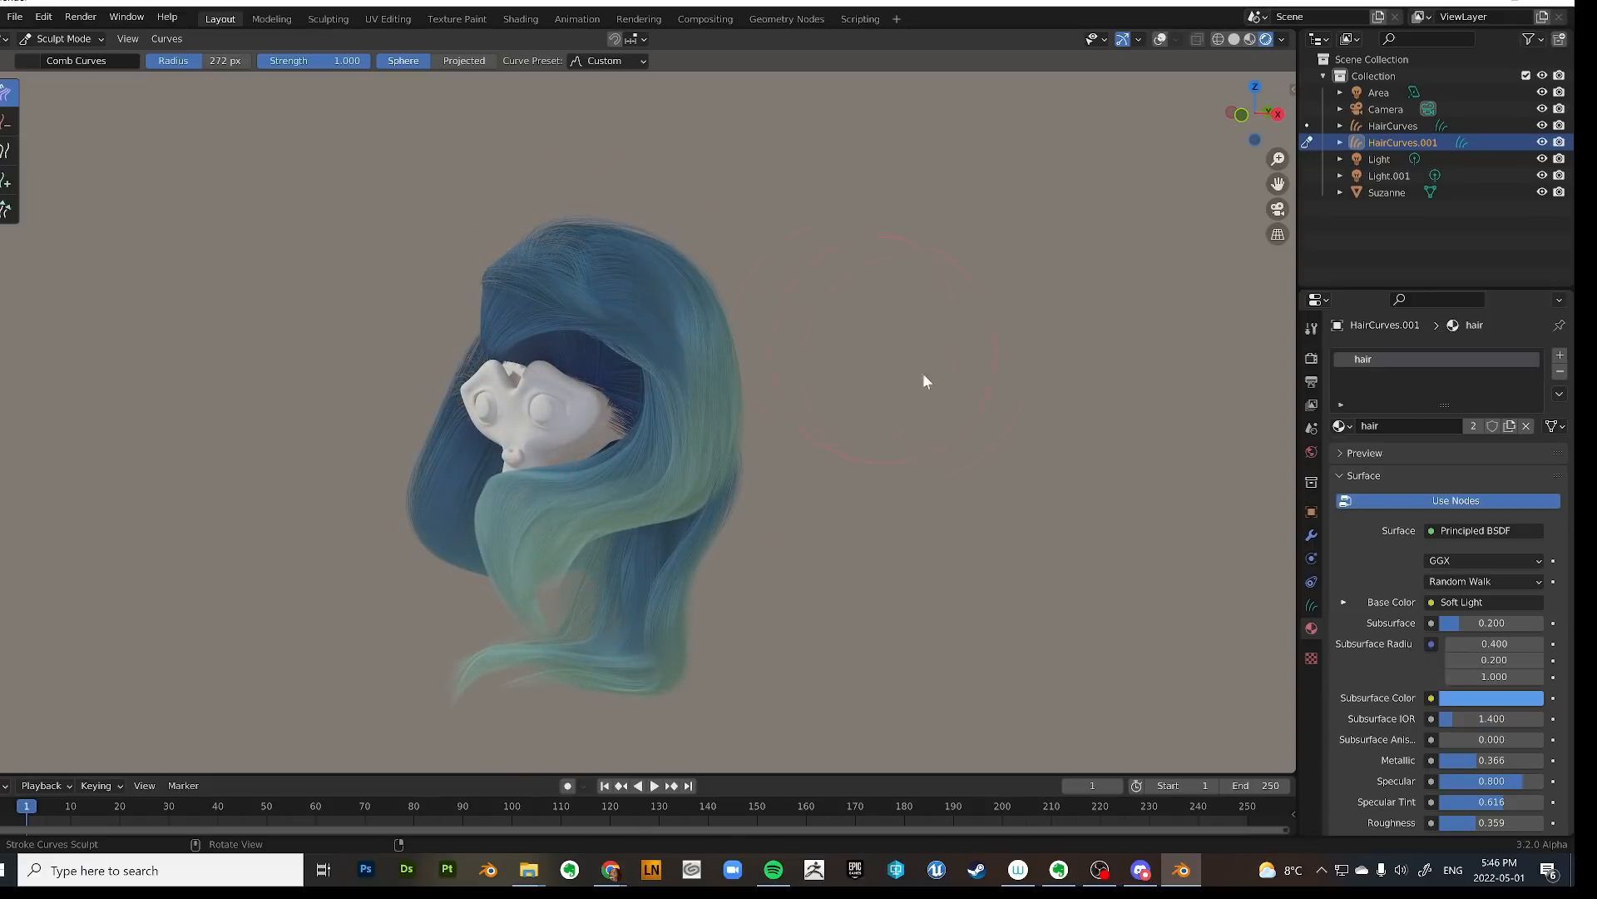
{"action": "scroll", "coordinate": [1048, 581], "scroll_direction": "down", "scroll_amount": 3}
{"action": "middle_click_drag", "start_coordinate": [1048, 581], "coordinate": [1016, 624]}
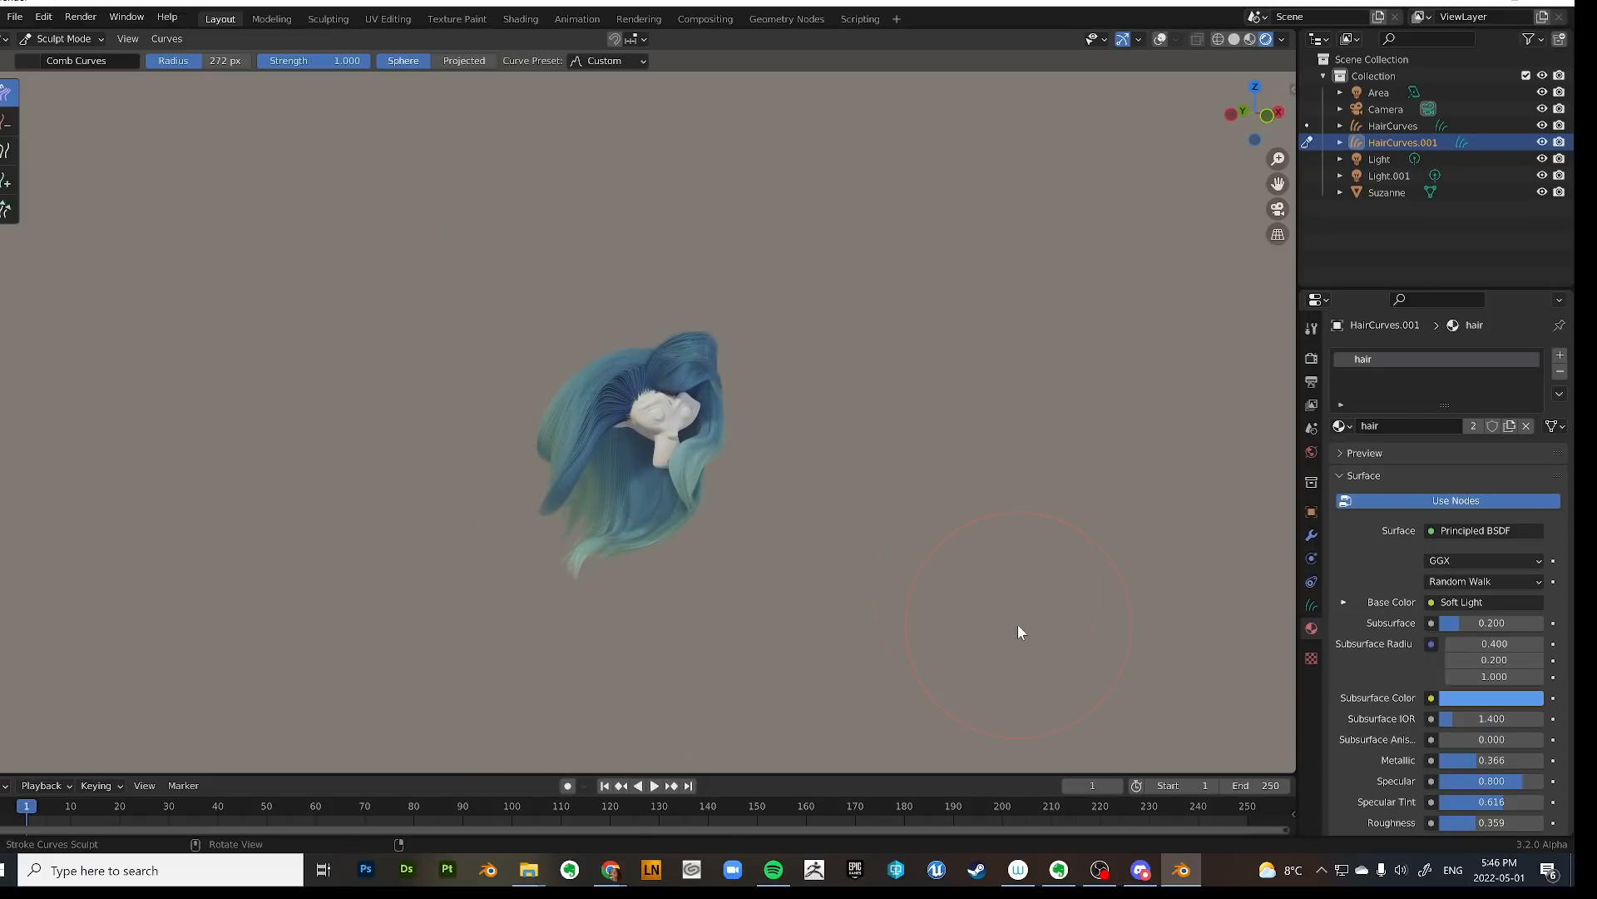
{"action": "mouse_move", "coordinate": [967, 514]}
{"action": "middle_mouse_down"}
{"action": "mouse_move", "coordinate": [929, 477]}
{"action": "mouse_move", "coordinate": [986, 527]}
{"action": "middle_mouse_up"}
{"action": "scroll", "coordinate": [943, 478], "scroll_direction": "down", "scroll_amount": 2}
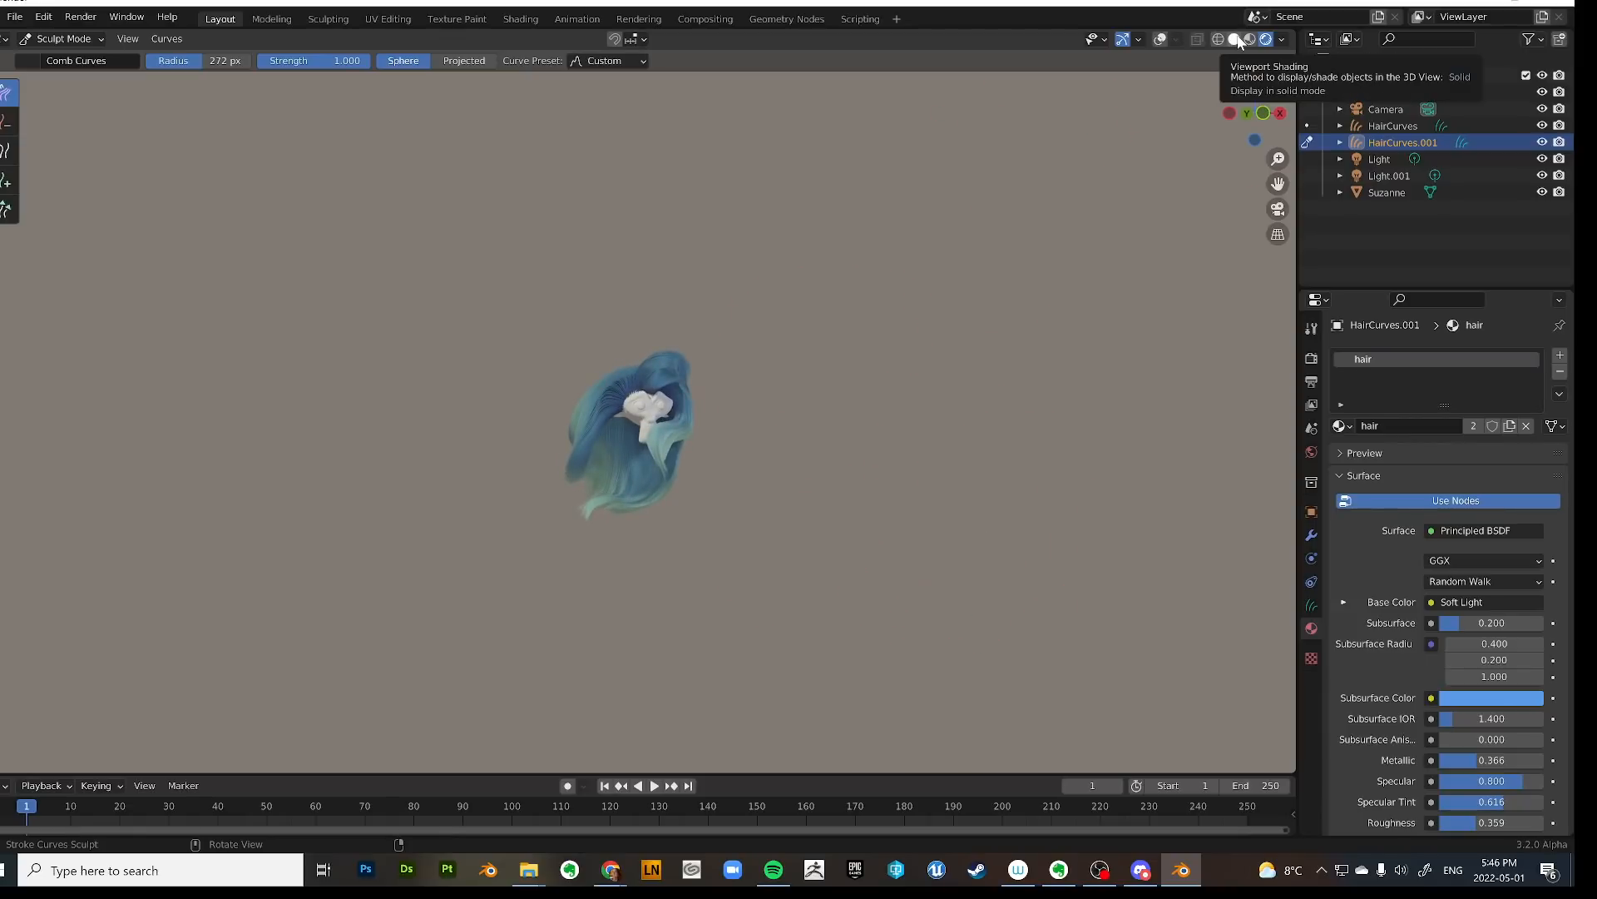
{"action": "scroll", "coordinate": [906, 301], "scroll_direction": "up", "scroll_amount": 2}
{"action": "mouse_move", "coordinate": [905, 301]}
{"action": "middle_mouse_down"}
{"action": "mouse_move", "coordinate": [828, 395]}
{"action": "mouse_move", "coordinate": [829, 481]}
{"action": "mouse_move", "coordinate": [923, 457]}
{"action": "mouse_move", "coordinate": [810, 516]}
{"action": "mouse_move", "coordinate": [948, 546]}
{"action": "mouse_move", "coordinate": [824, 535]}
{"action": "middle_mouse_up"}
{"action": "scroll", "coordinate": [828, 481], "scroll_direction": "up", "scroll_amount": 1}
Leave sculpting for Object Mode and select HairCurves.001 with the viewport overlays turned on.
{"action": "left_click", "coordinate": [62, 38]}
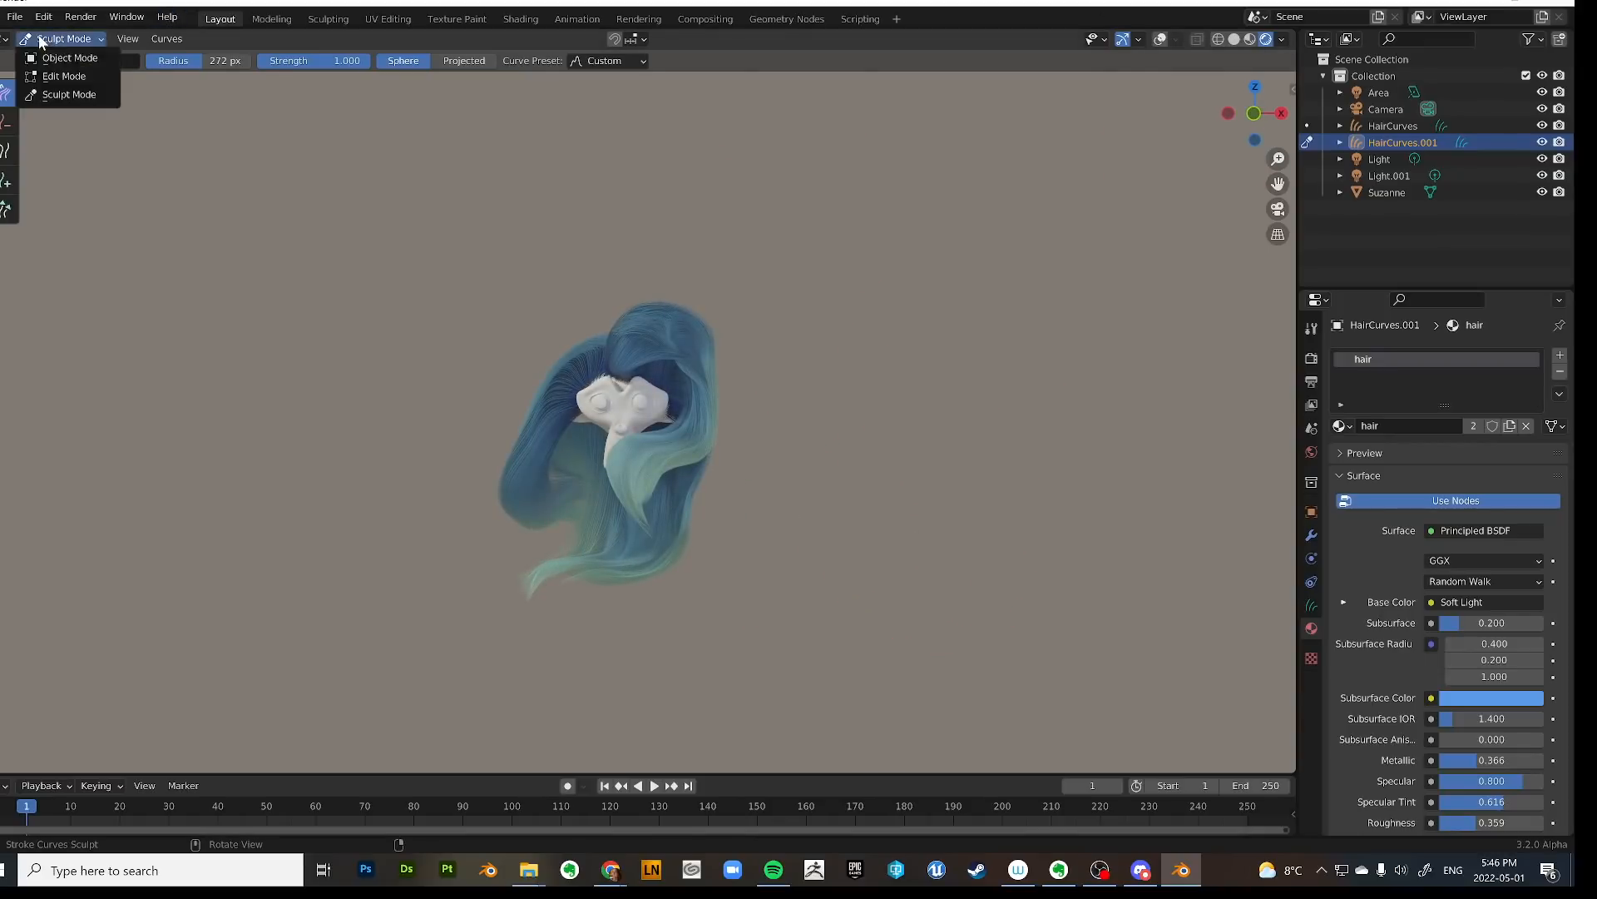
{"action": "left_click", "coordinate": [63, 60]}
{"action": "middle_click_drag", "start_coordinate": [892, 476], "coordinate": [831, 396]}
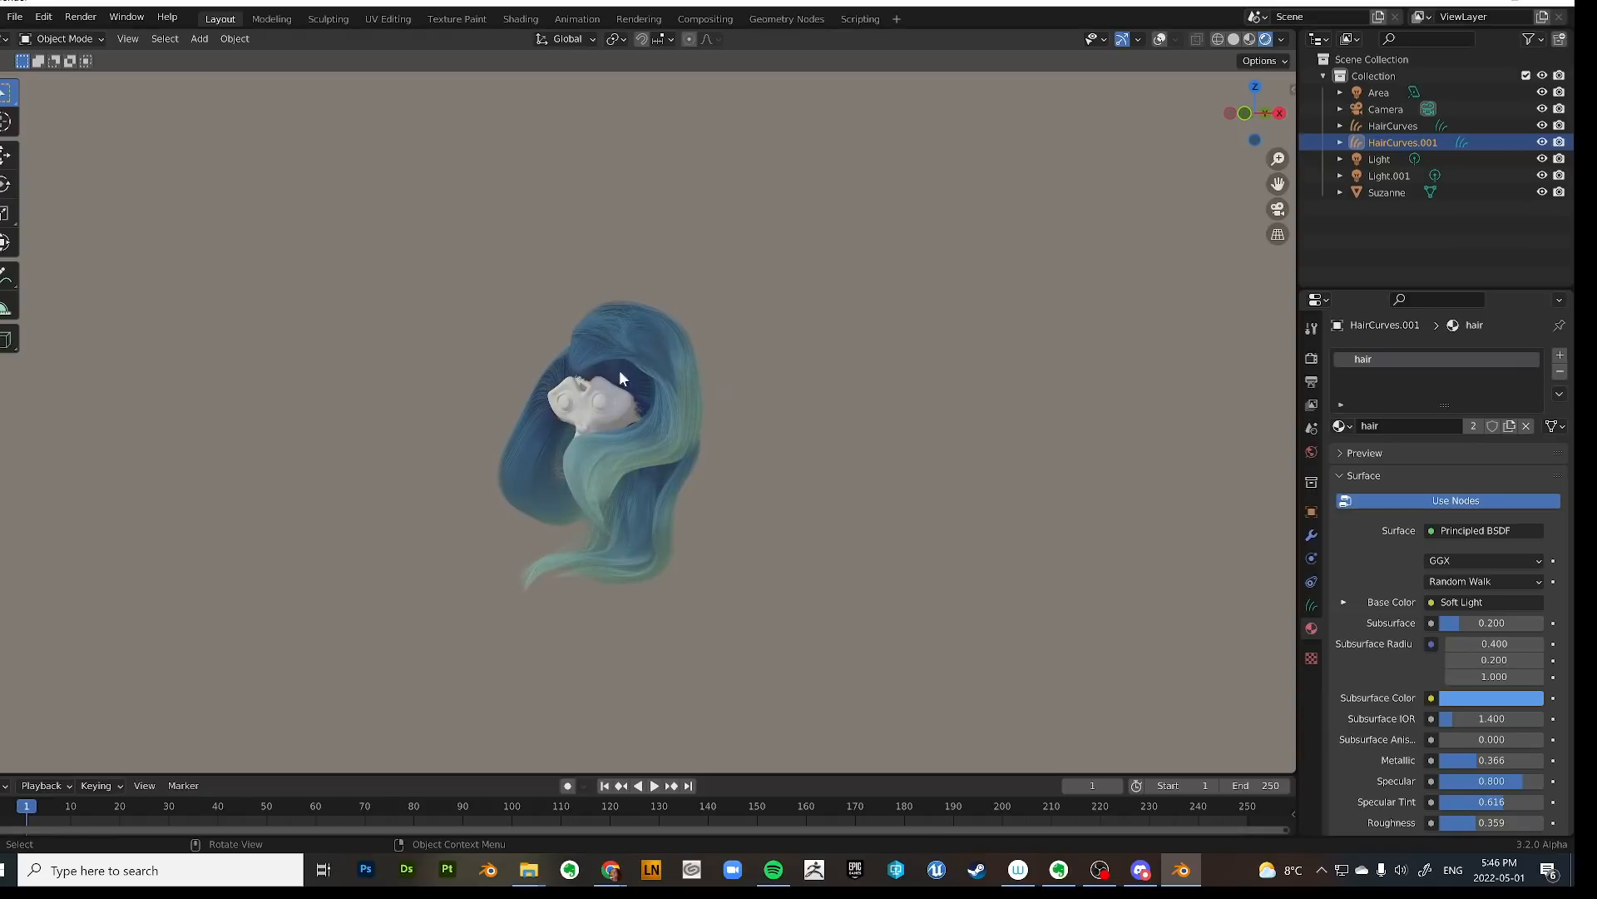
{"action": "mouse_move", "coordinate": [619, 369]}
{"action": "middle_mouse_down"}
{"action": "mouse_move", "coordinate": [781, 392]}
{"action": "mouse_move", "coordinate": [676, 435]}
{"action": "middle_mouse_up"}
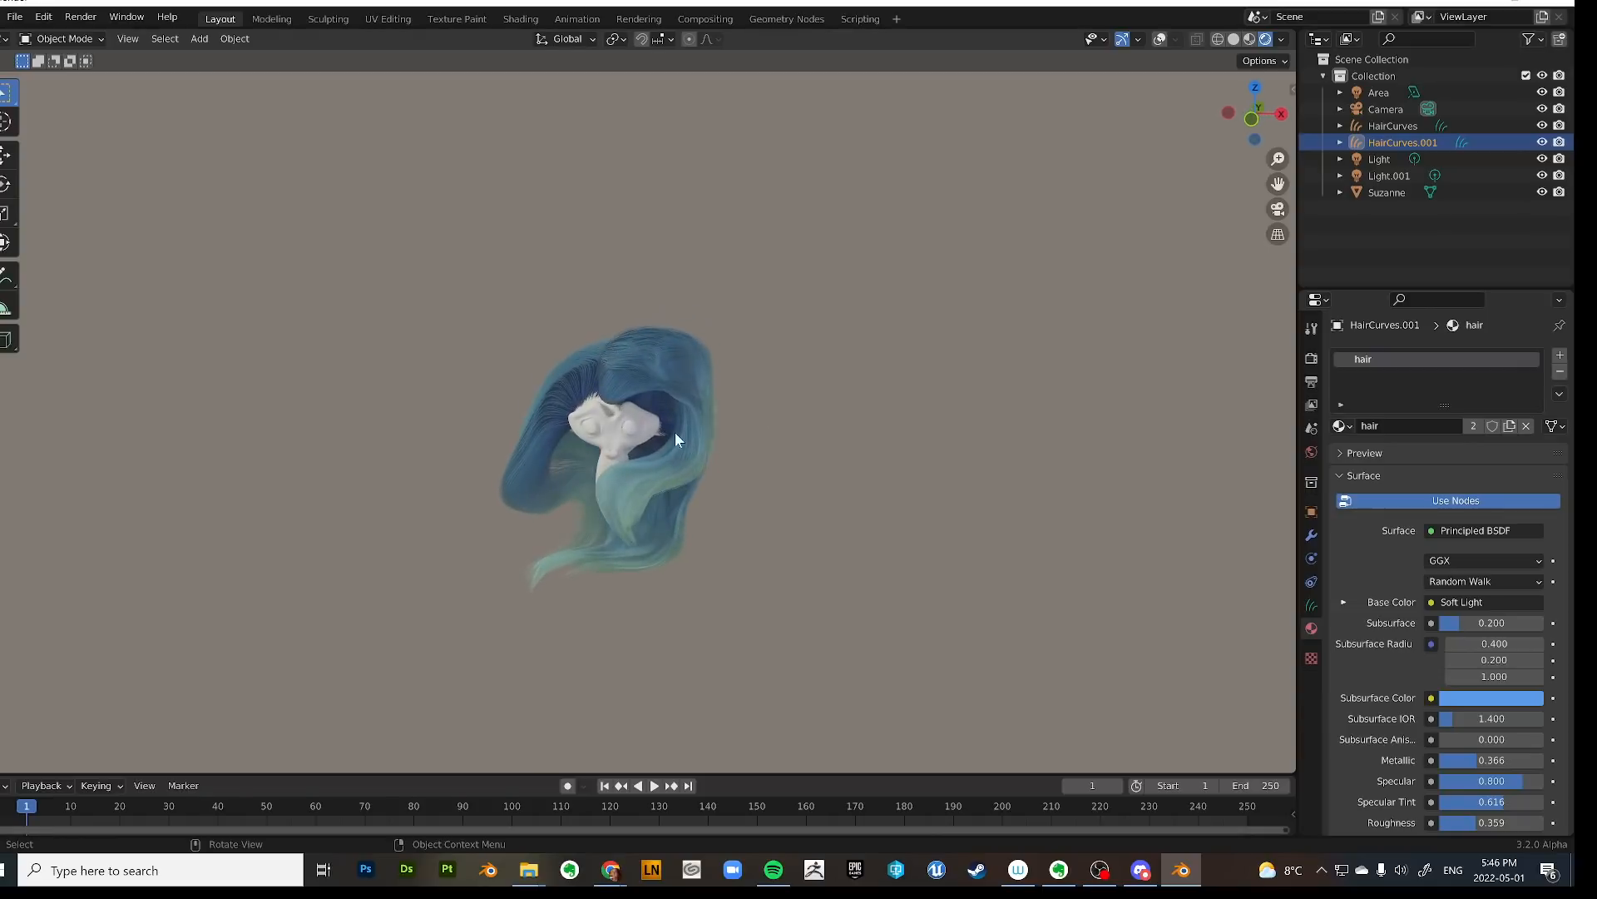
{"action": "right_click", "coordinate": [1406, 141]}
{"action": "left_click", "coordinate": [1160, 39]}
{"action": "left_click", "coordinate": [1388, 143]}
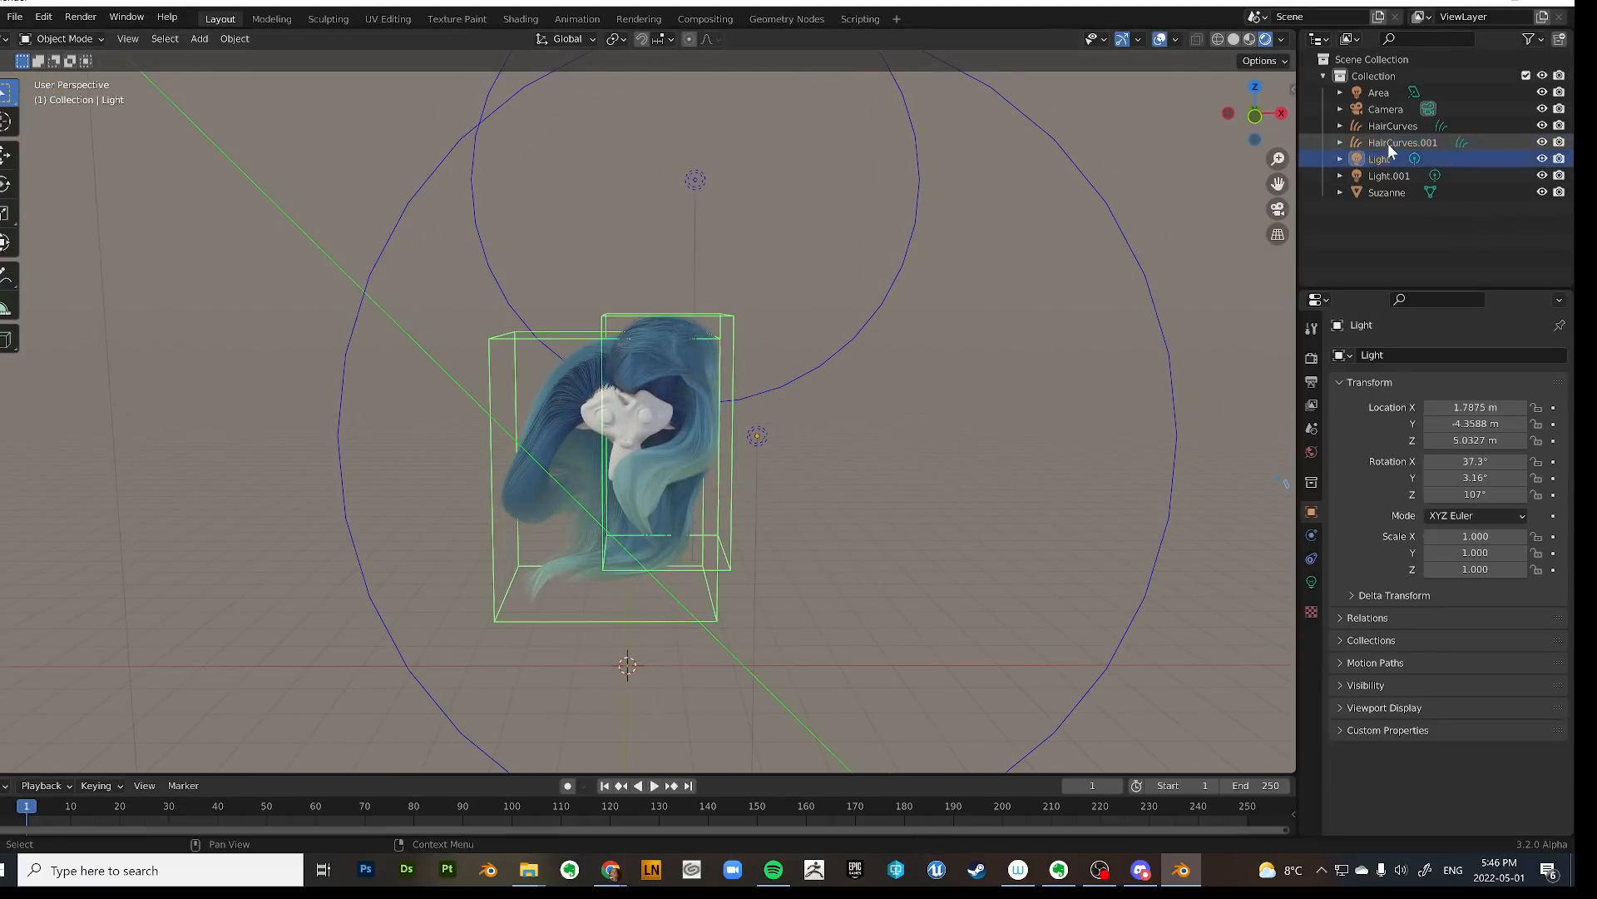
{"action": "middle_click_drag", "start_coordinate": [708, 363], "coordinate": [714, 361]}
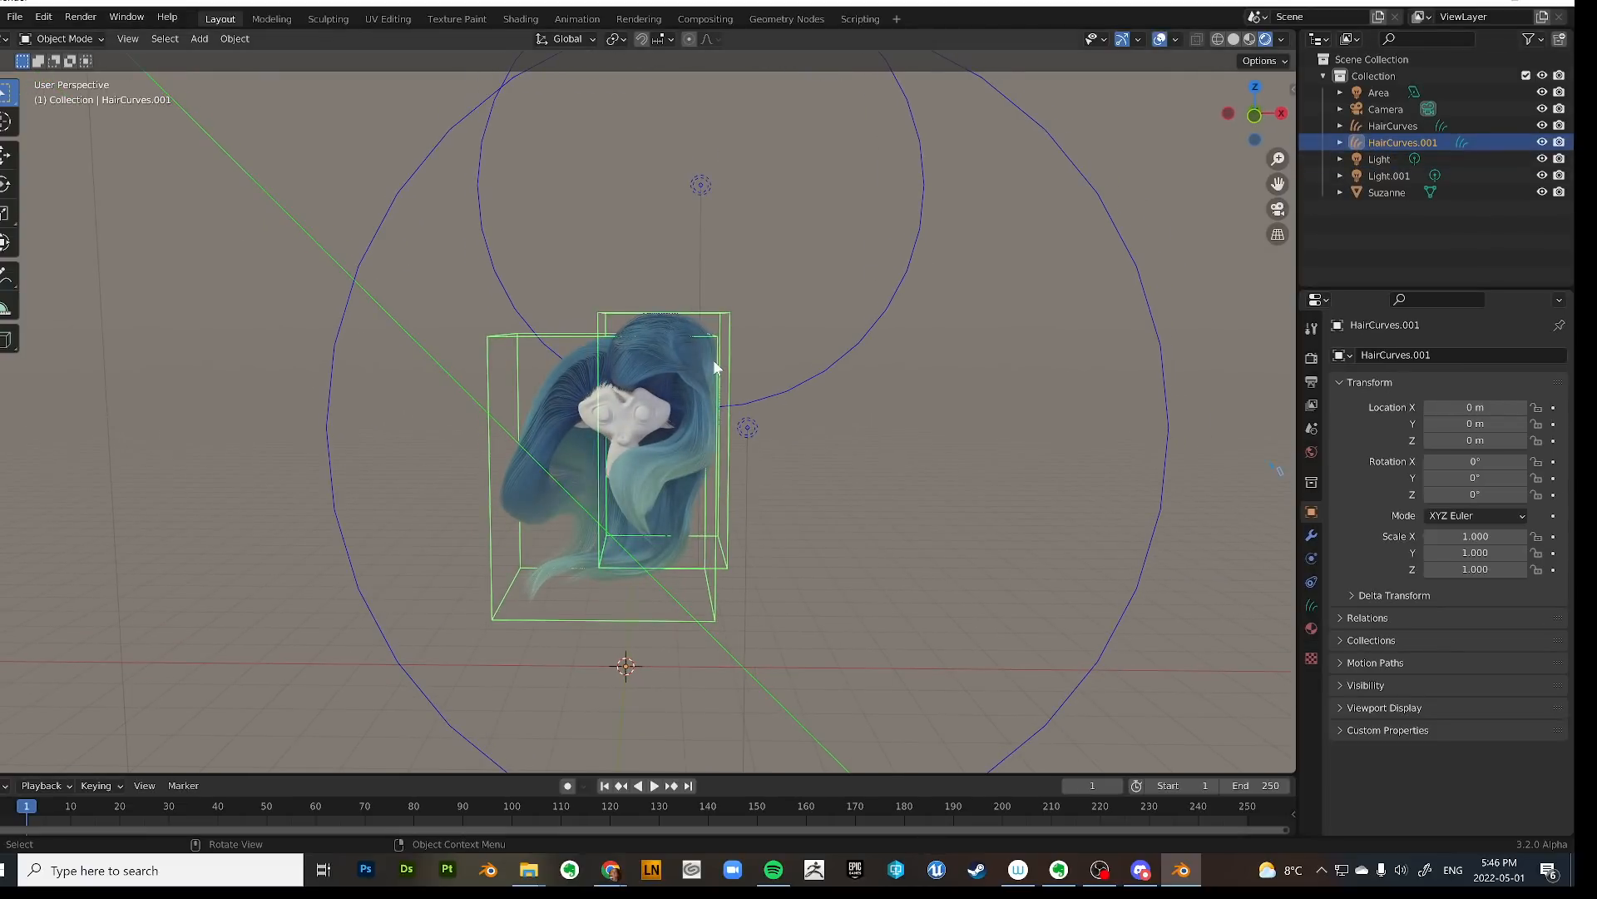
Duplicate HairCurves.001 in place and mirror the copy along the global X axis.
{"action": "key", "text": "shift+d"}
{"action": "right_click", "coordinate": [714, 366]}
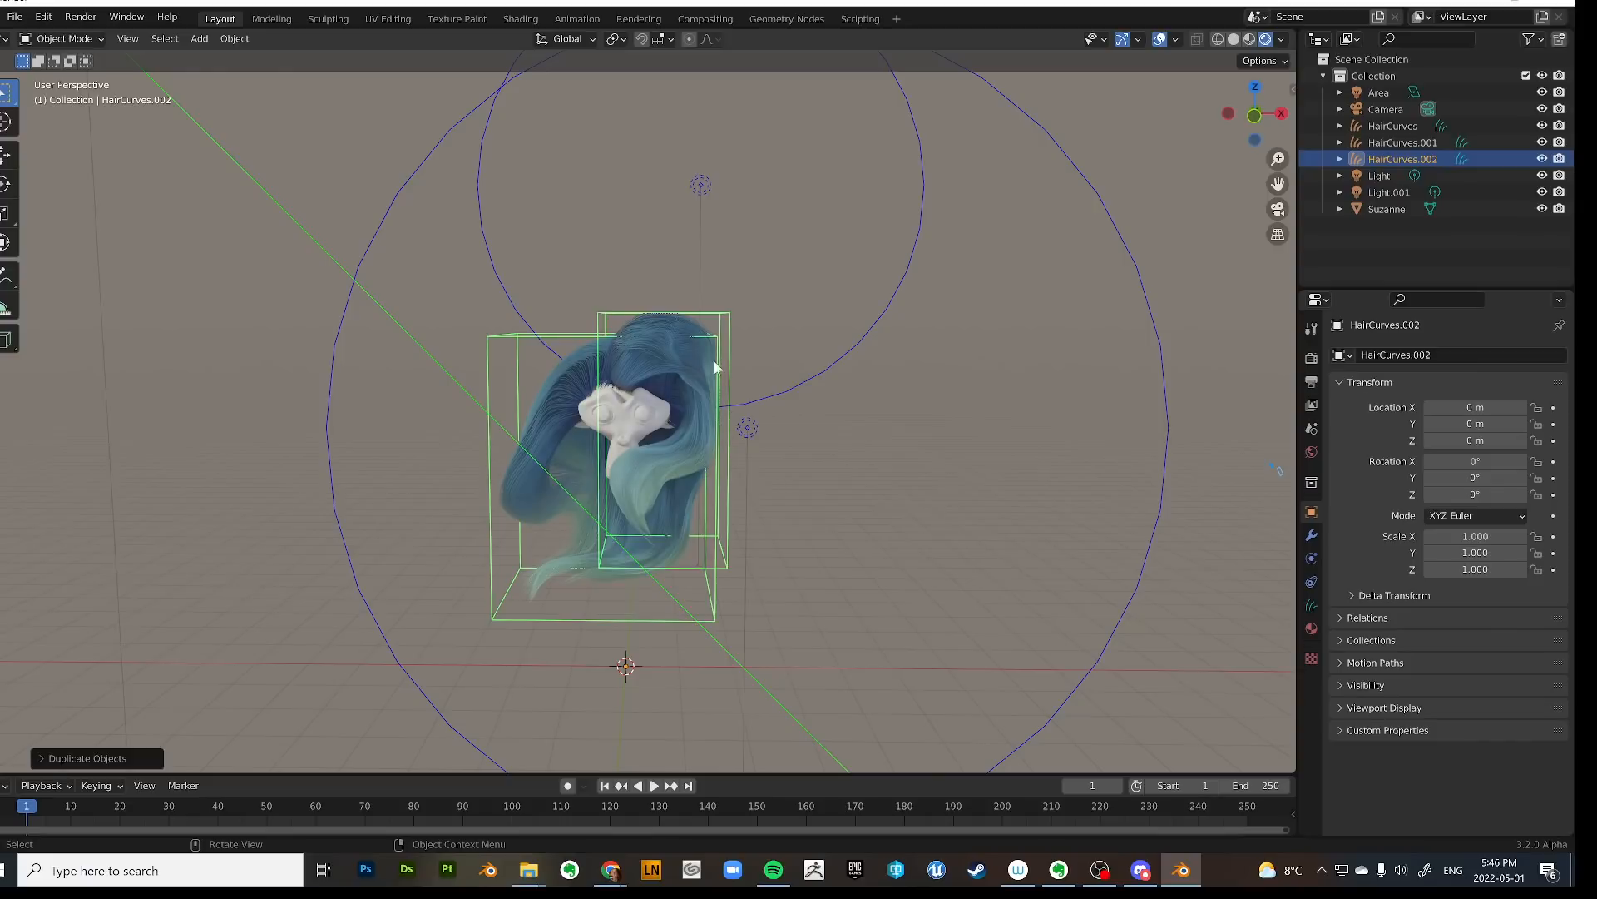
{"action": "key", "text": "m"}
{"action": "key", "text": "Escape"}
{"action": "right_click", "coordinate": [892, 372]}
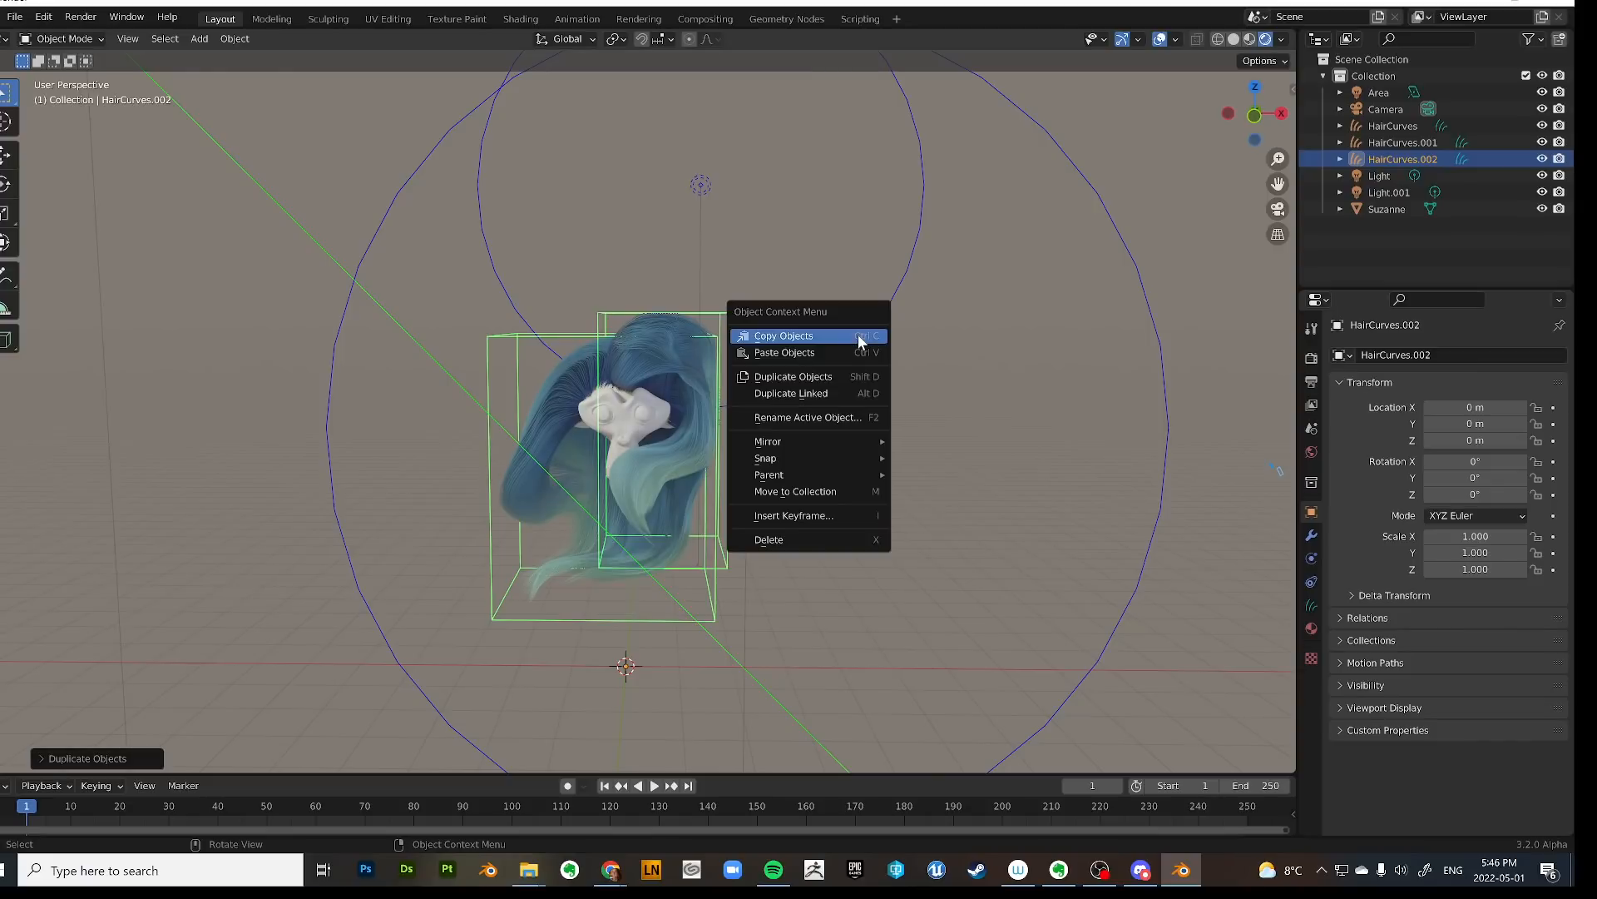
{"action": "mouse_move", "coordinate": [844, 439]}
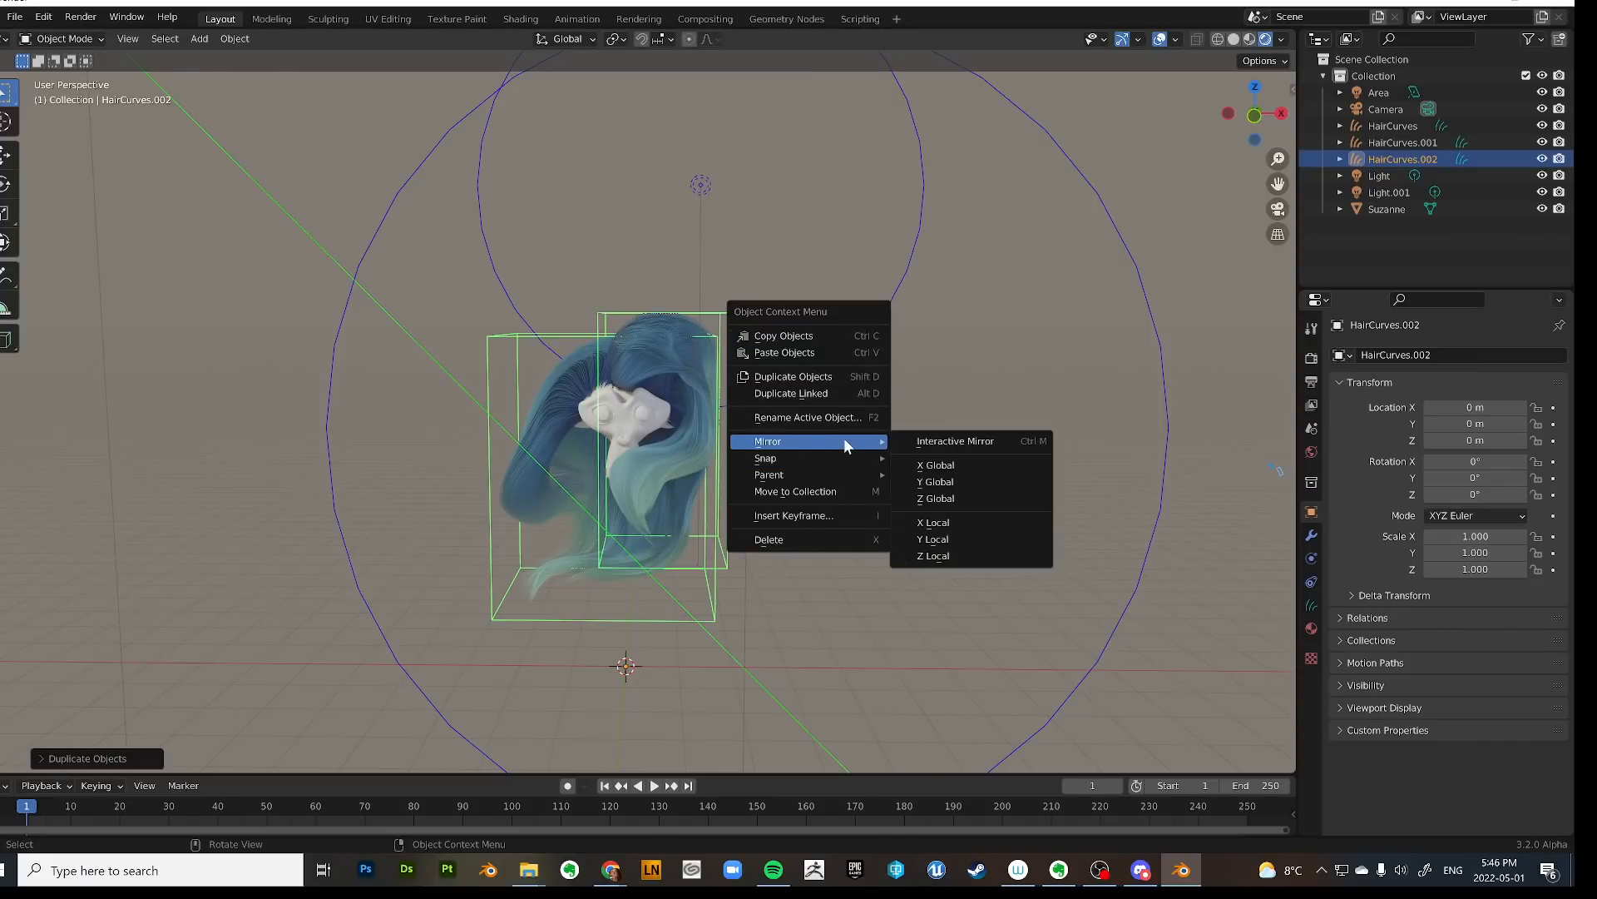
{"action": "left_click", "coordinate": [942, 466]}
{"action": "middle_click_drag", "start_coordinate": [896, 414], "coordinate": [940, 391]}
{"action": "left_click", "coordinate": [915, 341]}
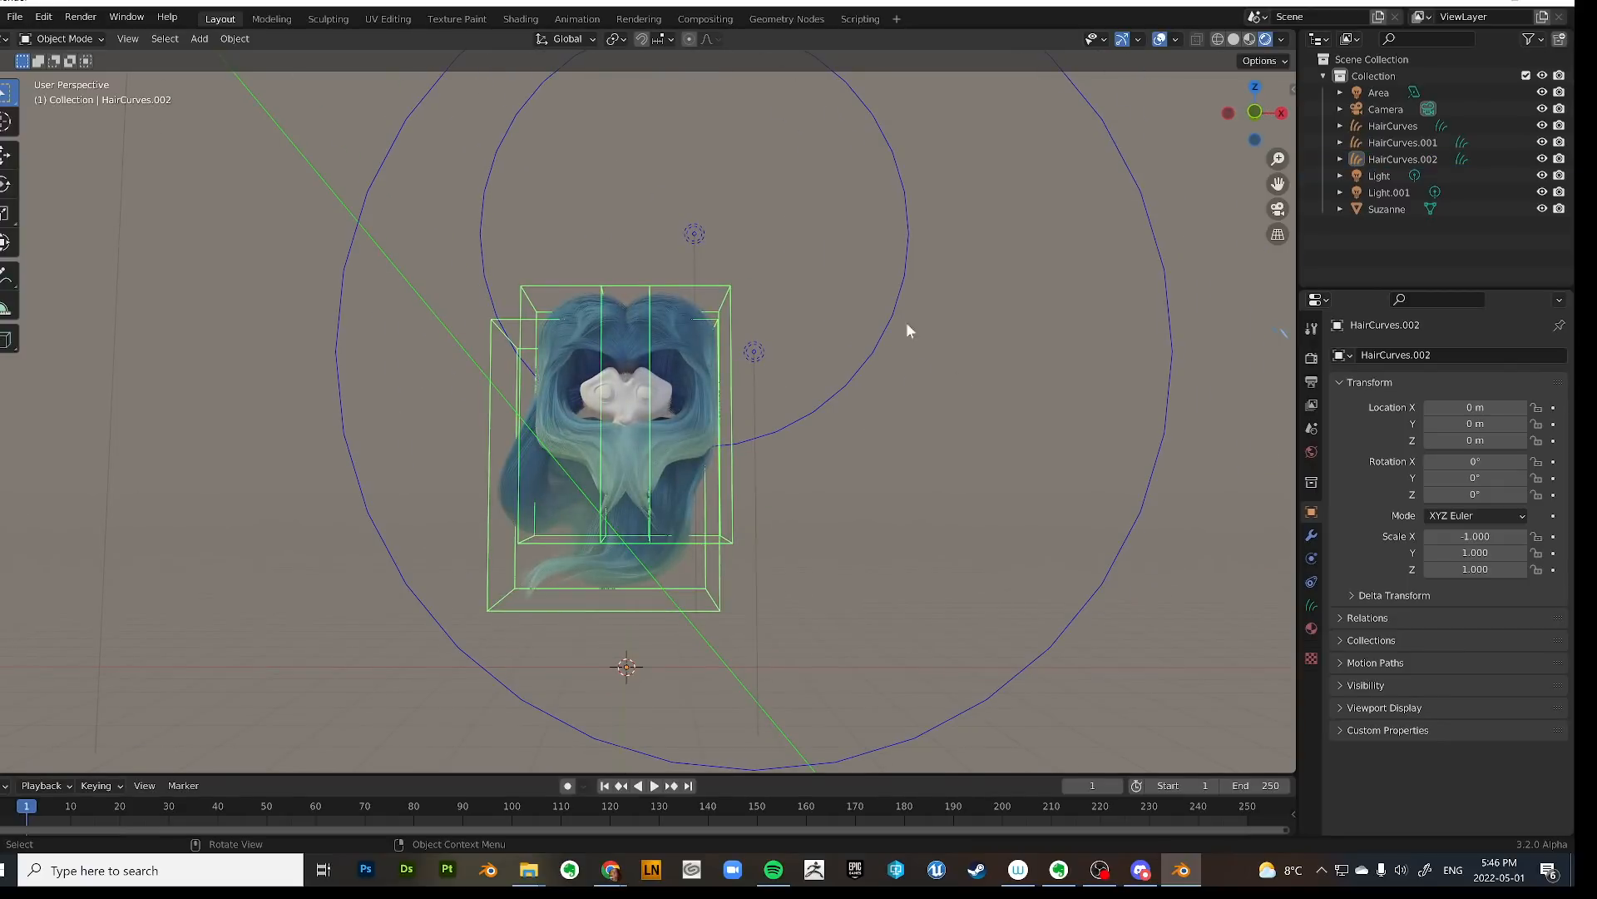
Hide the viewport overlays and put the mirrored hair object HairCurves.002 into Sculpt Mode.
{"action": "left_click", "coordinate": [1155, 42]}
{"action": "middle_click_drag", "start_coordinate": [850, 307], "coordinate": [840, 370]}
{"action": "left_click", "coordinate": [1421, 158]}
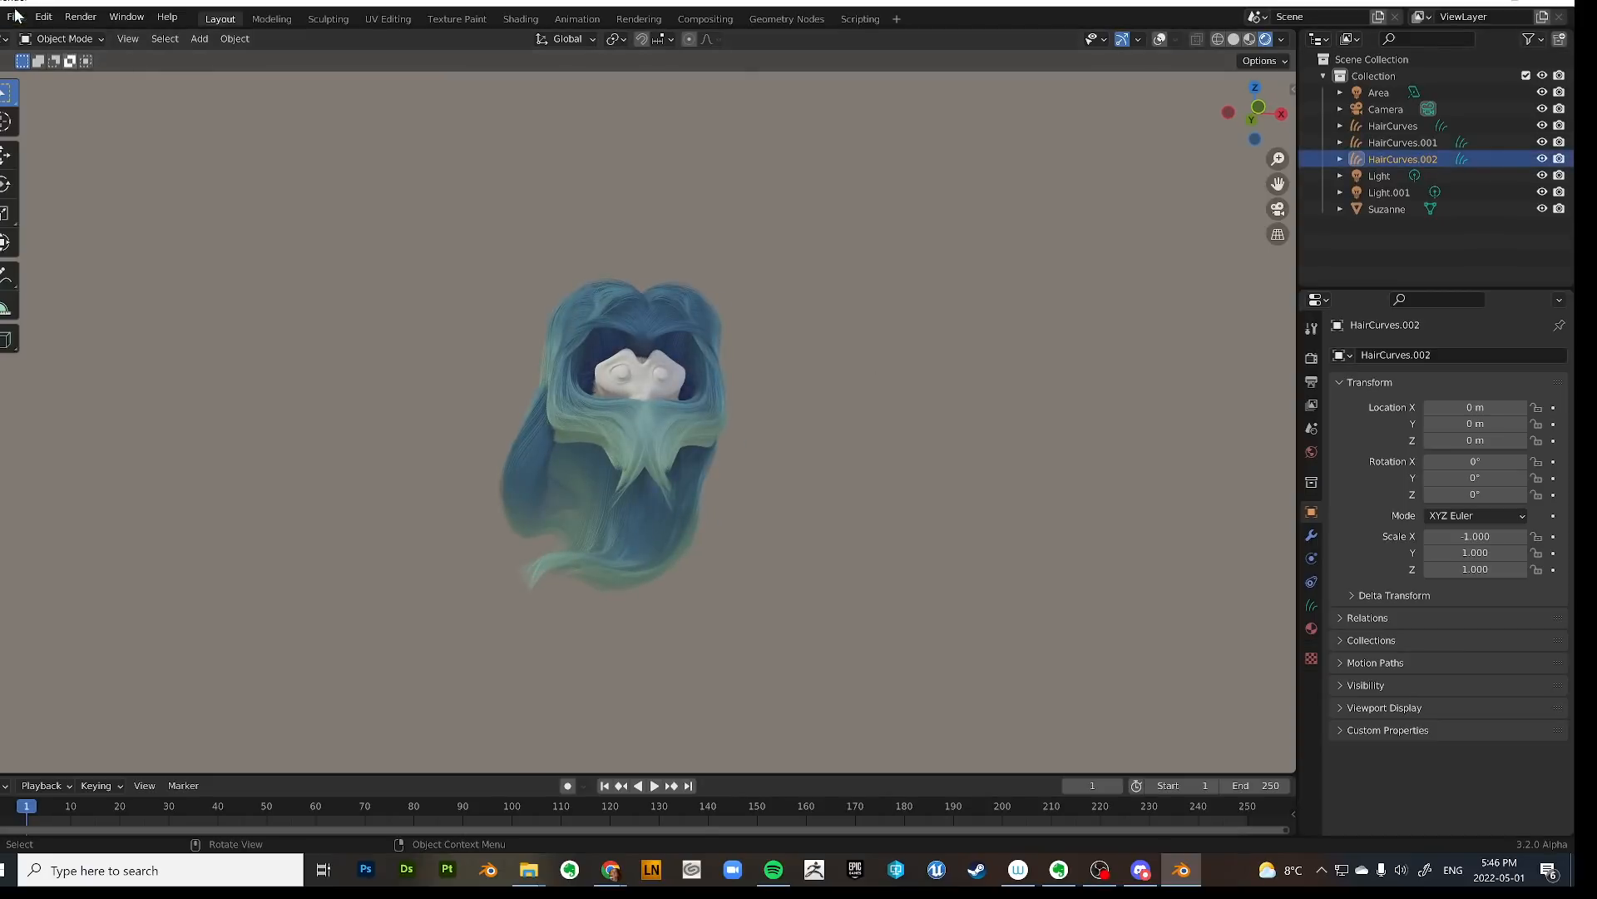
{"action": "left_click", "coordinate": [50, 39]}
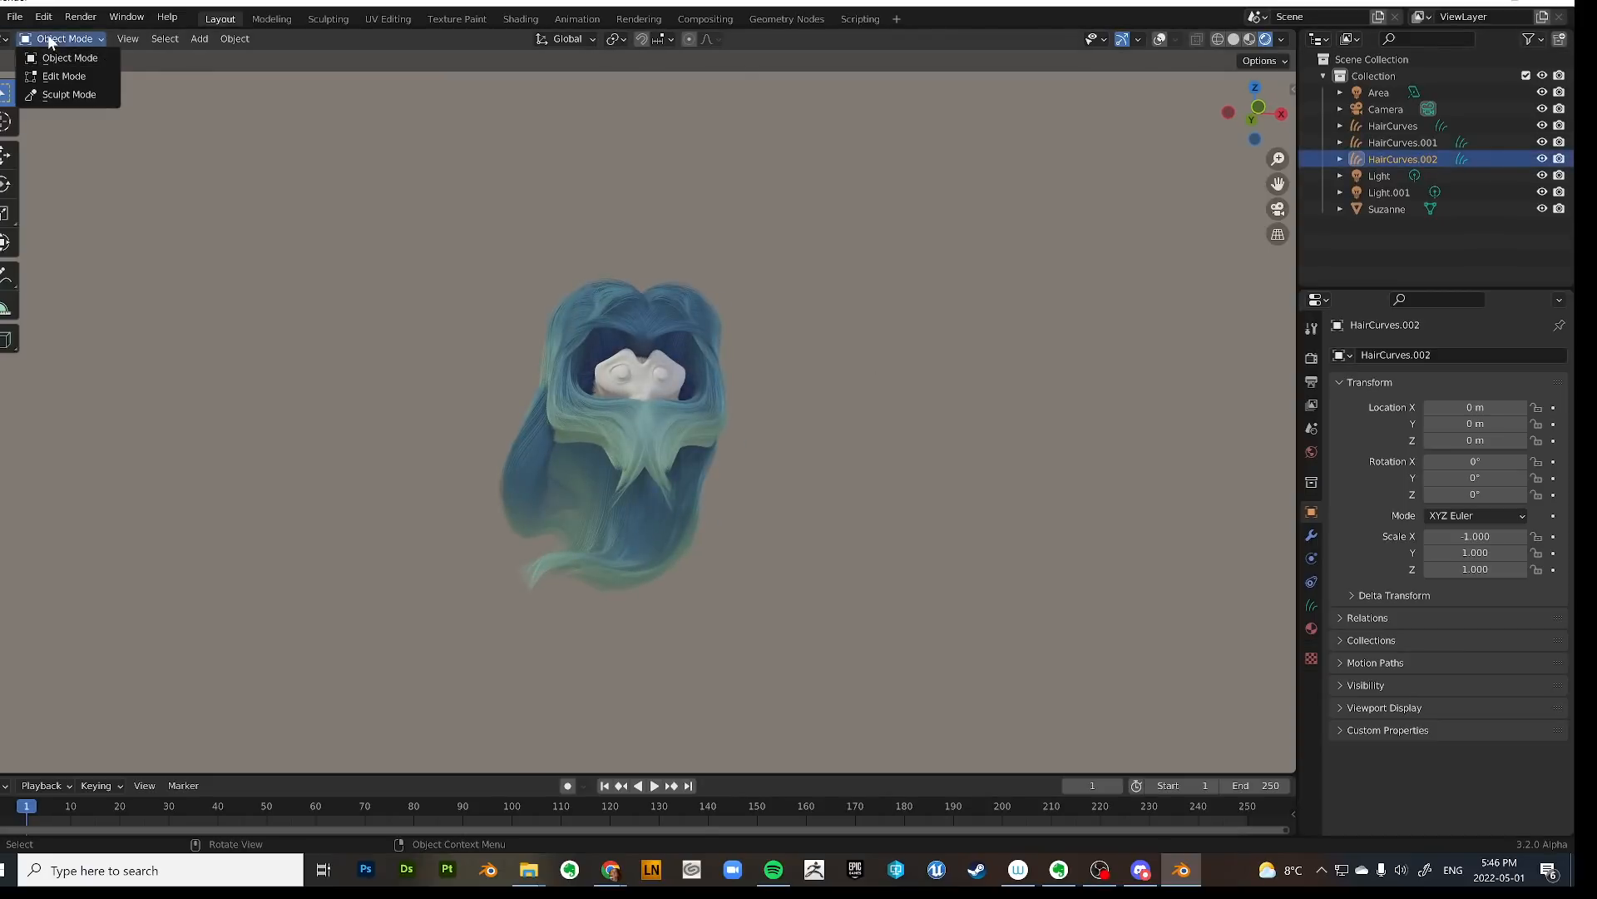
{"action": "left_click", "coordinate": [74, 94]}
Comb the mirrored hair away from Suzanne's face and down along the side of the head.
{"action": "middle_click_drag", "start_coordinate": [675, 412], "coordinate": [667, 416]}
{"action": "mouse_move", "coordinate": [667, 416]}
{"action": "left_mouse_down"}
{"action": "mouse_move", "coordinate": [602, 473]}
{"action": "mouse_move", "coordinate": [601, 516]}
{"action": "left_mouse_up"}
{"action": "mouse_move", "coordinate": [576, 328]}
{"action": "left_mouse_down"}
{"action": "mouse_move", "coordinate": [362, 370]}
{"action": "mouse_move", "coordinate": [374, 403]}
{"action": "left_mouse_up"}
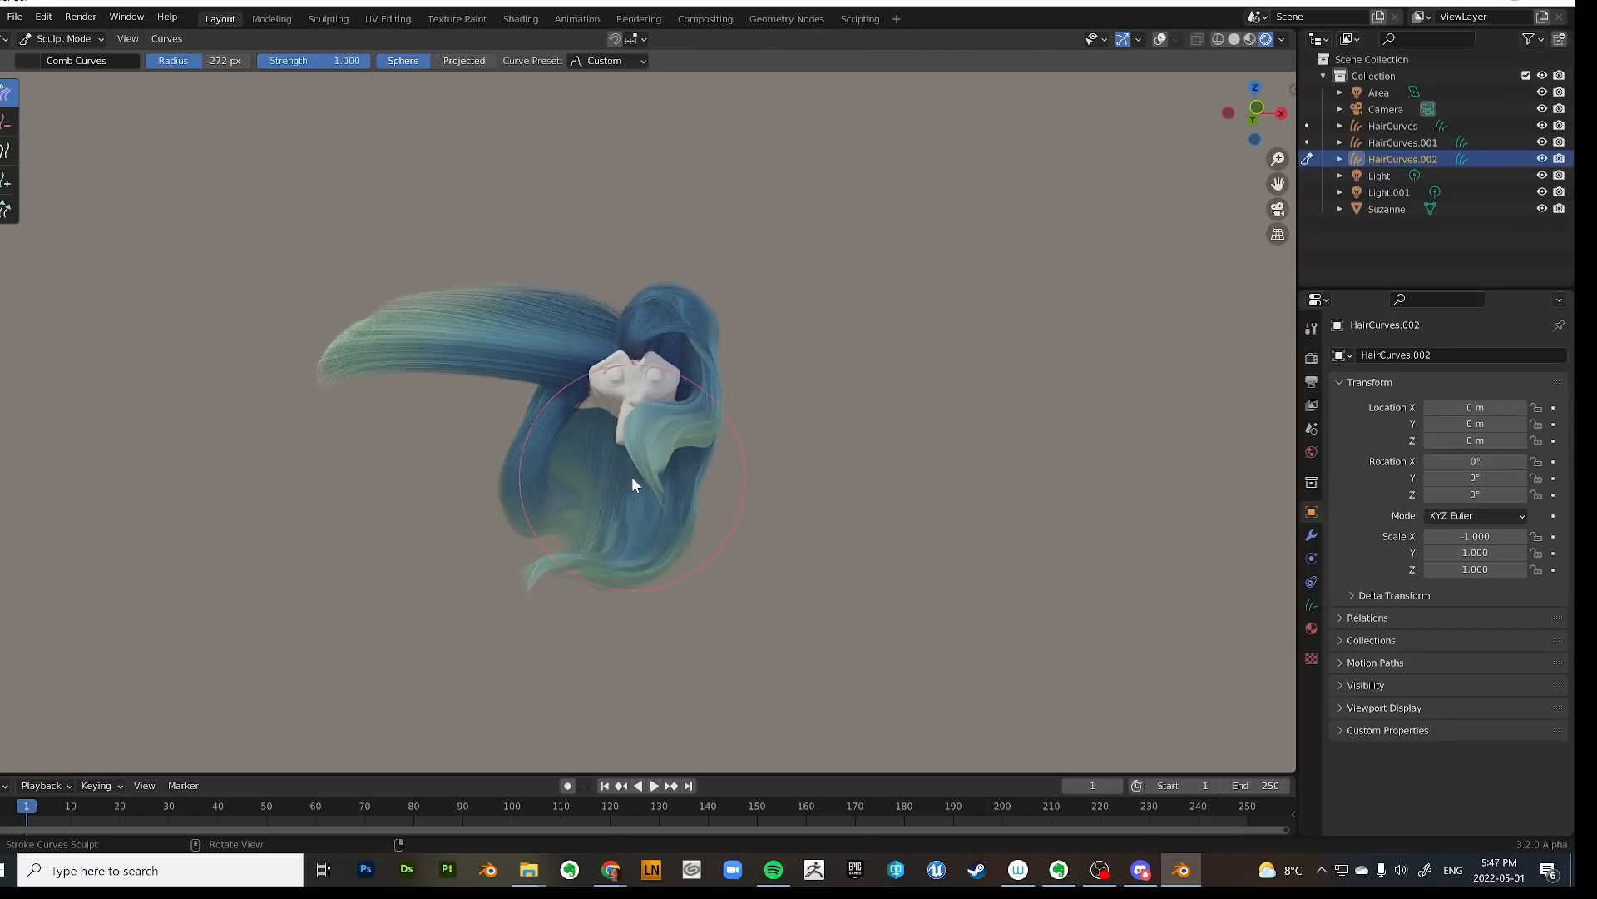
{"action": "mouse_move", "coordinate": [632, 476]}
{"action": "left_mouse_down"}
{"action": "mouse_move", "coordinate": [511, 474]}
{"action": "mouse_move", "coordinate": [598, 525]}
{"action": "mouse_move", "coordinate": [541, 511]}
{"action": "left_mouse_up"}
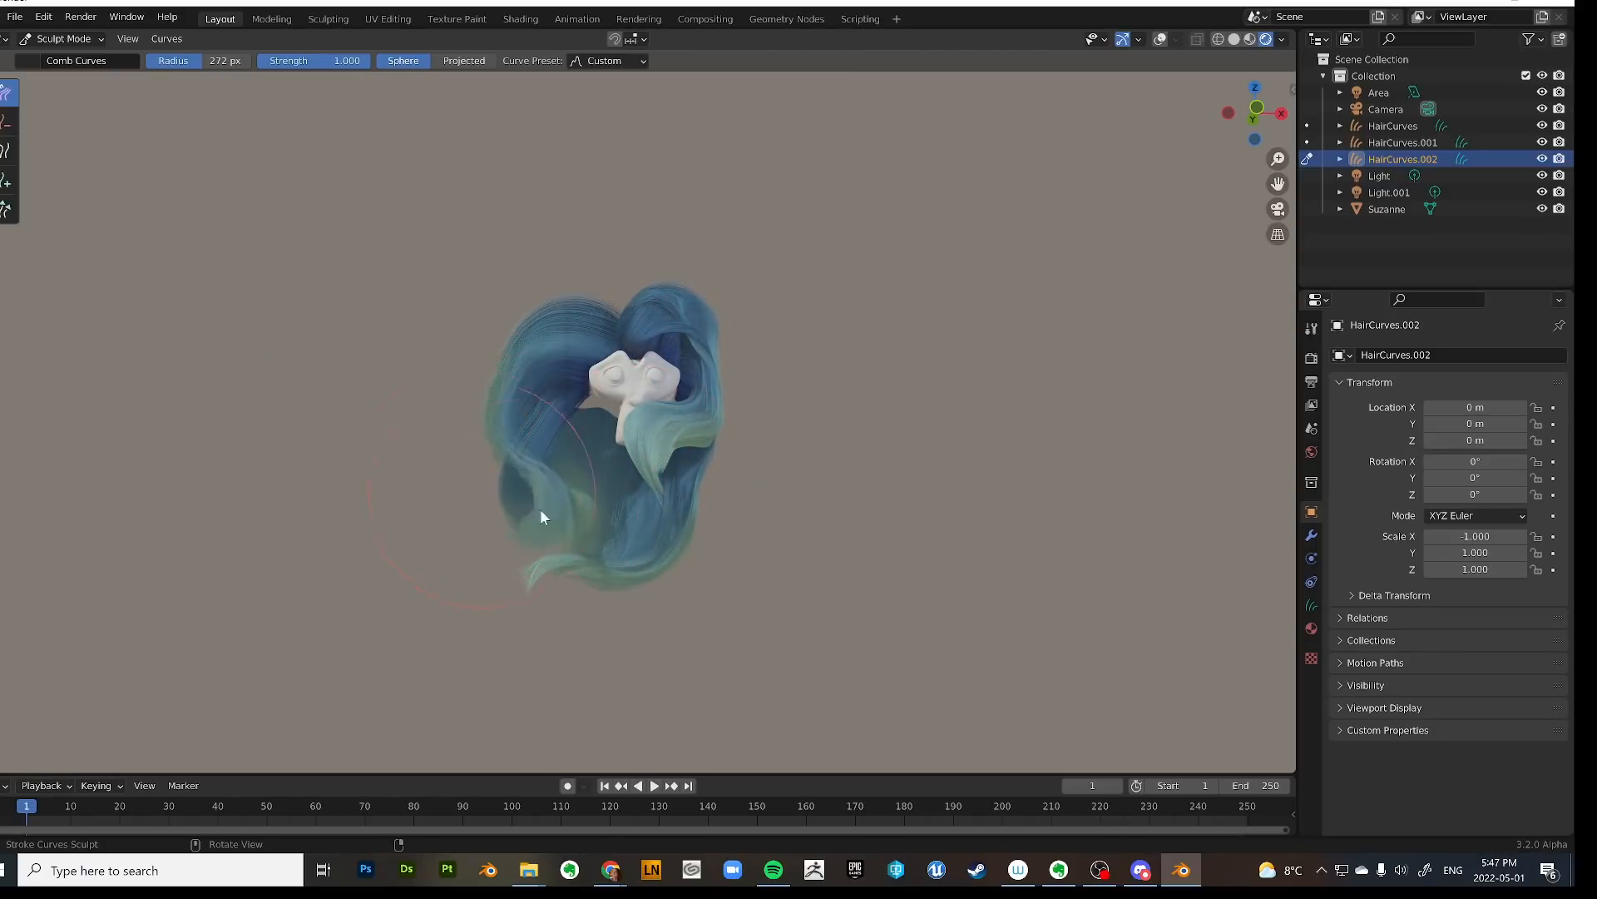
{"action": "mouse_move", "coordinate": [542, 511]}
{"action": "middle_mouse_down"}
{"action": "mouse_move", "coordinate": [685, 492]}
{"action": "mouse_move", "coordinate": [844, 530]}
{"action": "mouse_move", "coordinate": [708, 436]}
{"action": "middle_mouse_up"}
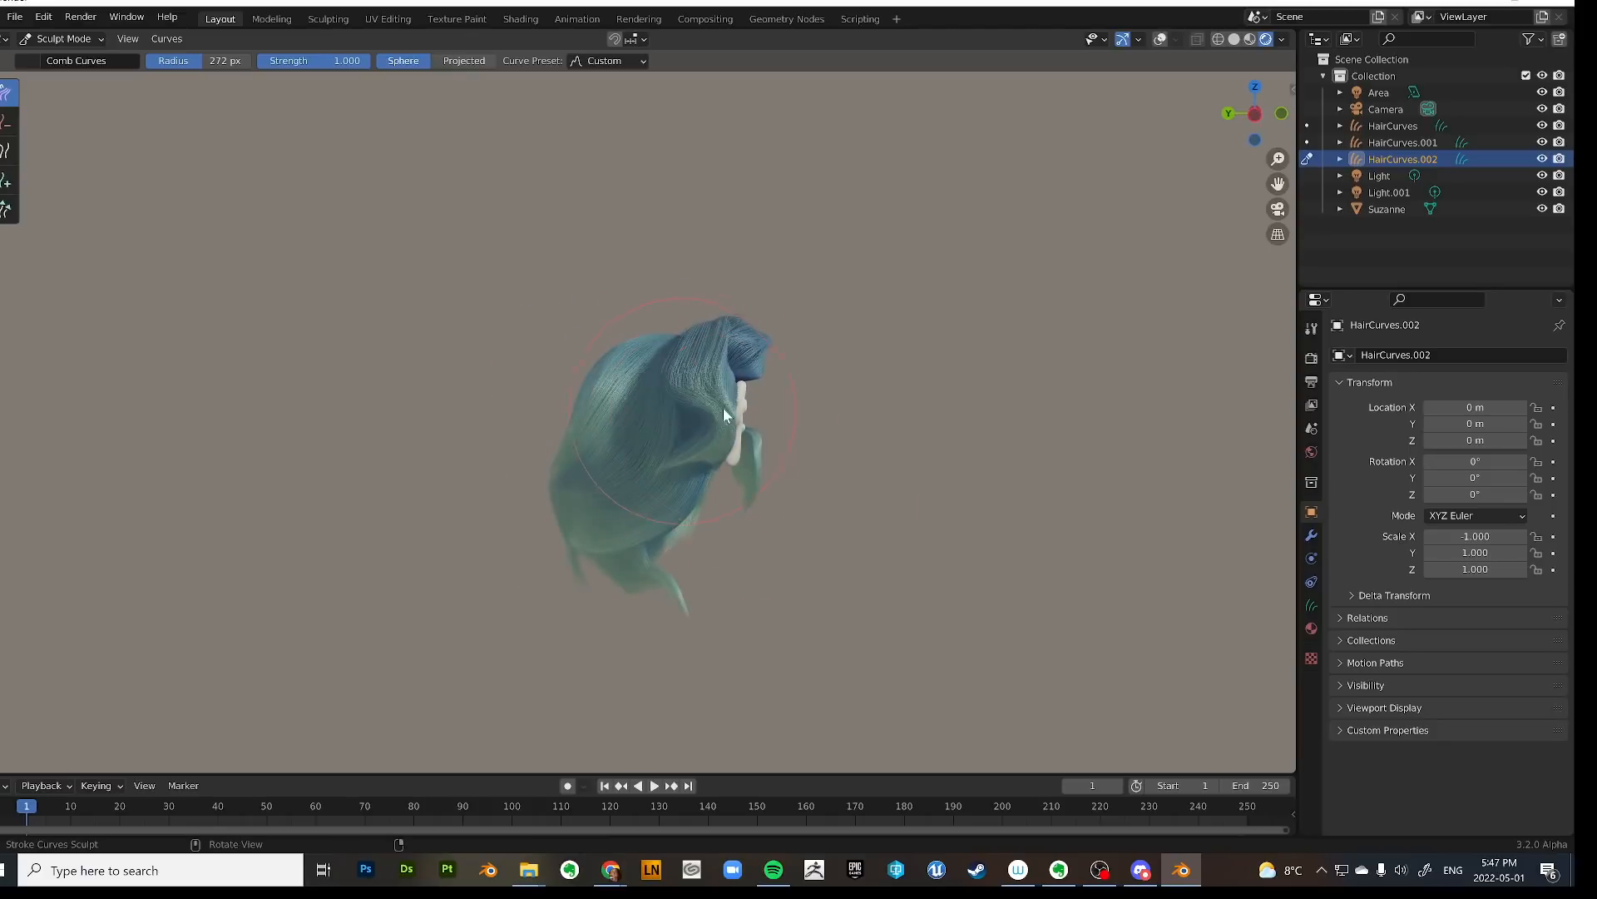
{"action": "mouse_move", "coordinate": [766, 406]}
{"action": "left_mouse_down"}
{"action": "mouse_move", "coordinate": [747, 431]}
{"action": "mouse_move", "coordinate": [802, 428]}
{"action": "mouse_move", "coordinate": [699, 429]}
{"action": "left_mouse_up"}
{"action": "middle_click_drag", "start_coordinate": [761, 454], "coordinate": [638, 303]}
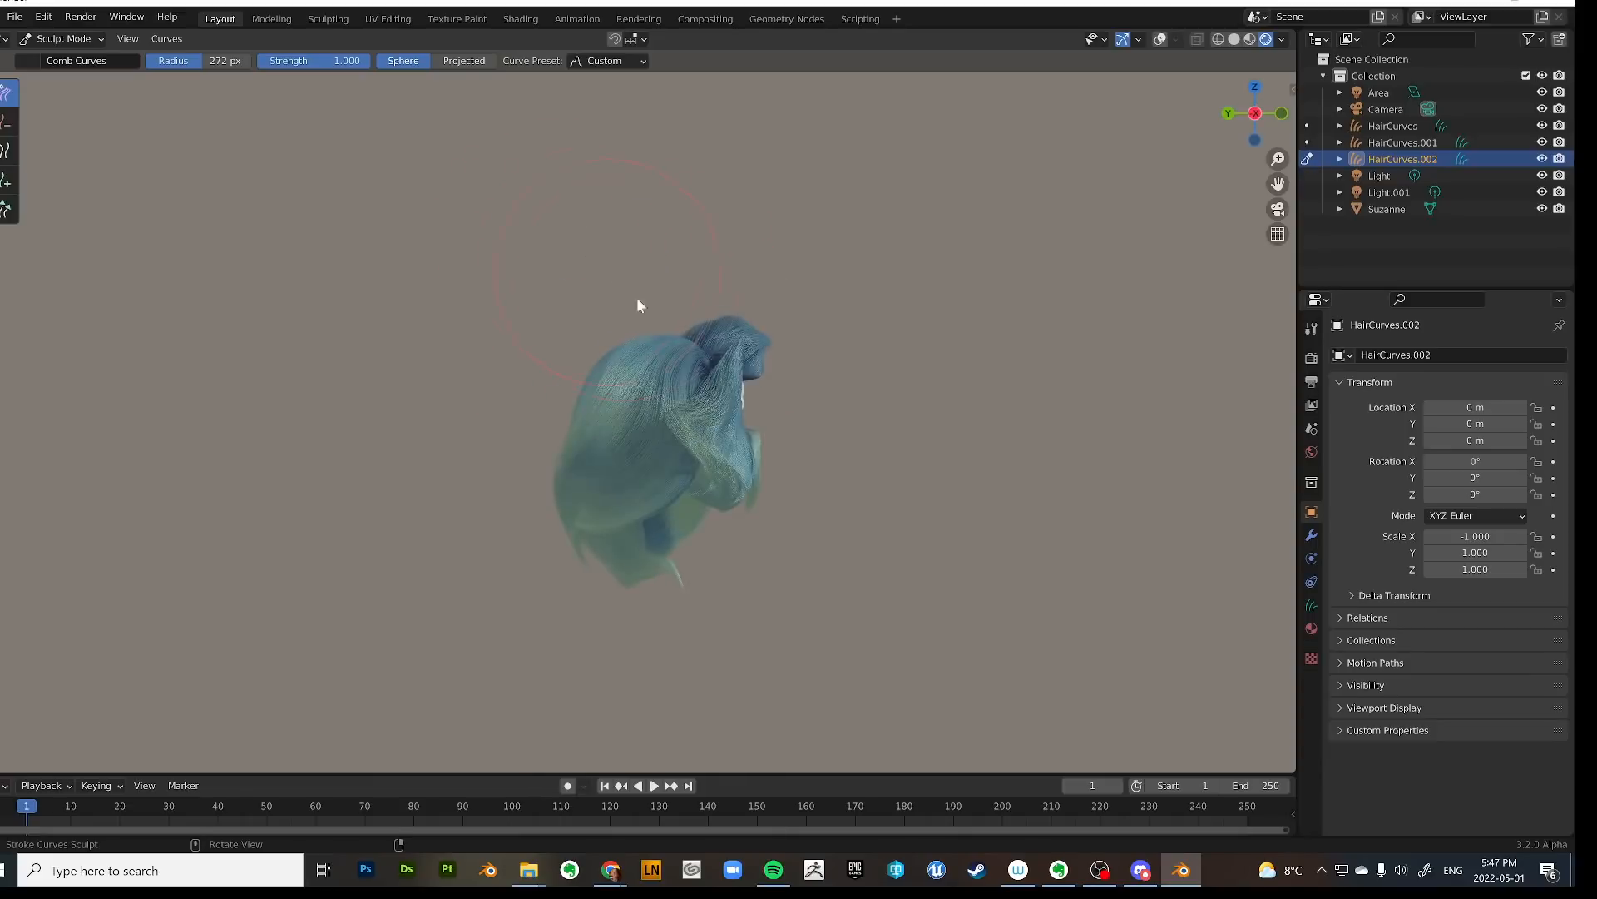
Set the comb brush radius to 108 px and comb the mirrored hair's outer strands down and inward.
{"action": "key", "text": "grave"}
{"action": "left_click", "coordinate": [712, 388]}
{"action": "key", "text": "f"}
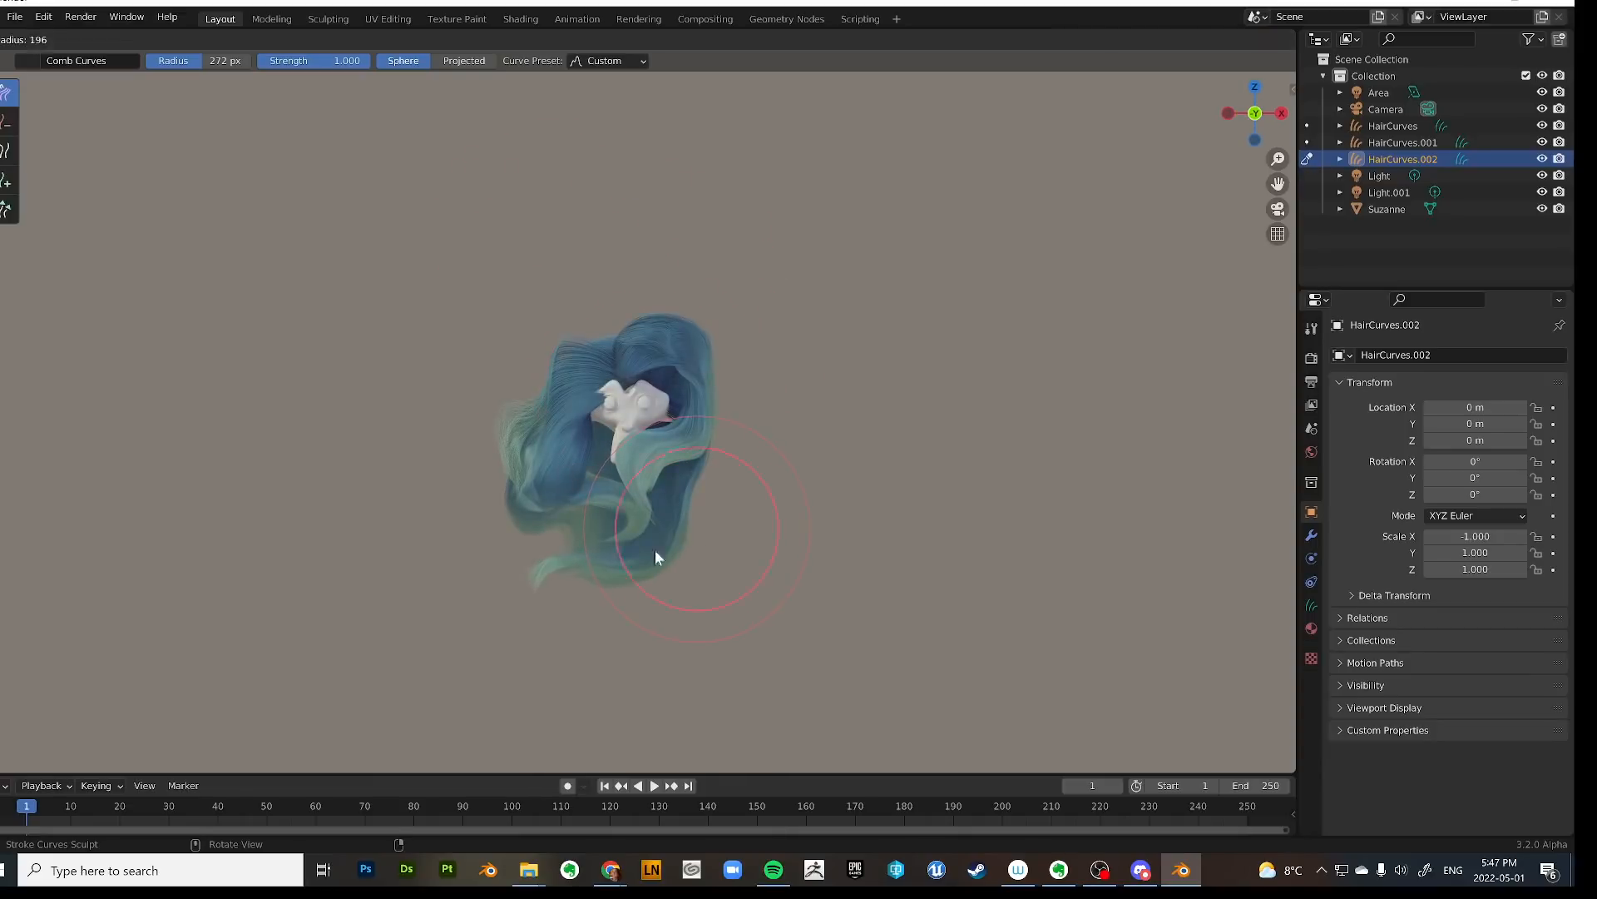
{"action": "left_click", "coordinate": [628, 569]}
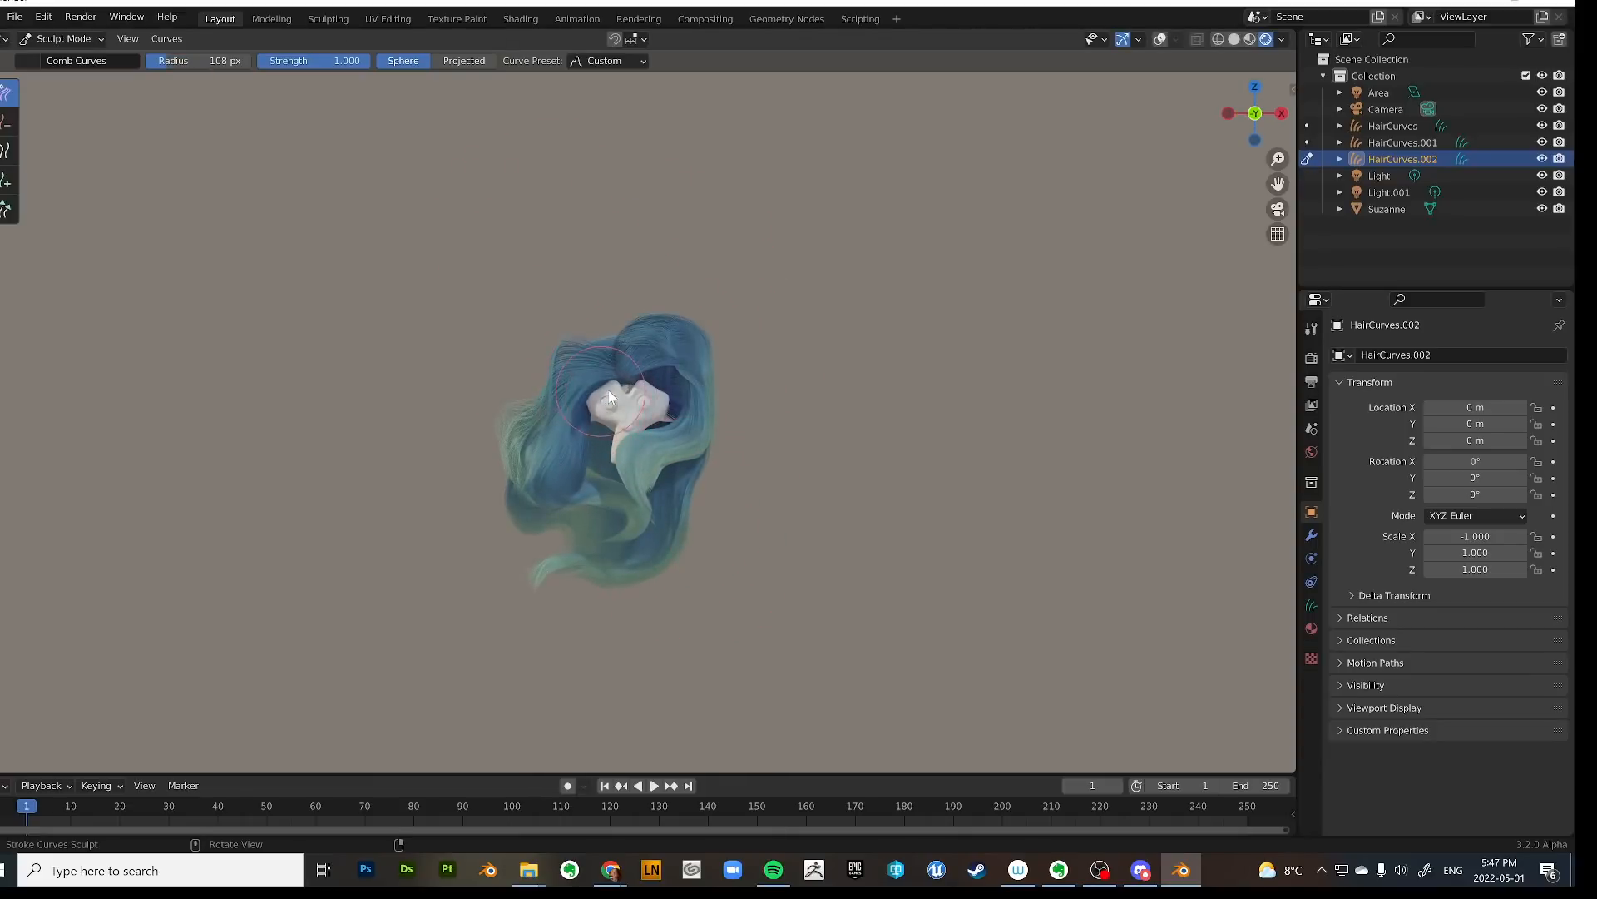
{"action": "middle_click_drag", "start_coordinate": [639, 381], "coordinate": [779, 404]}
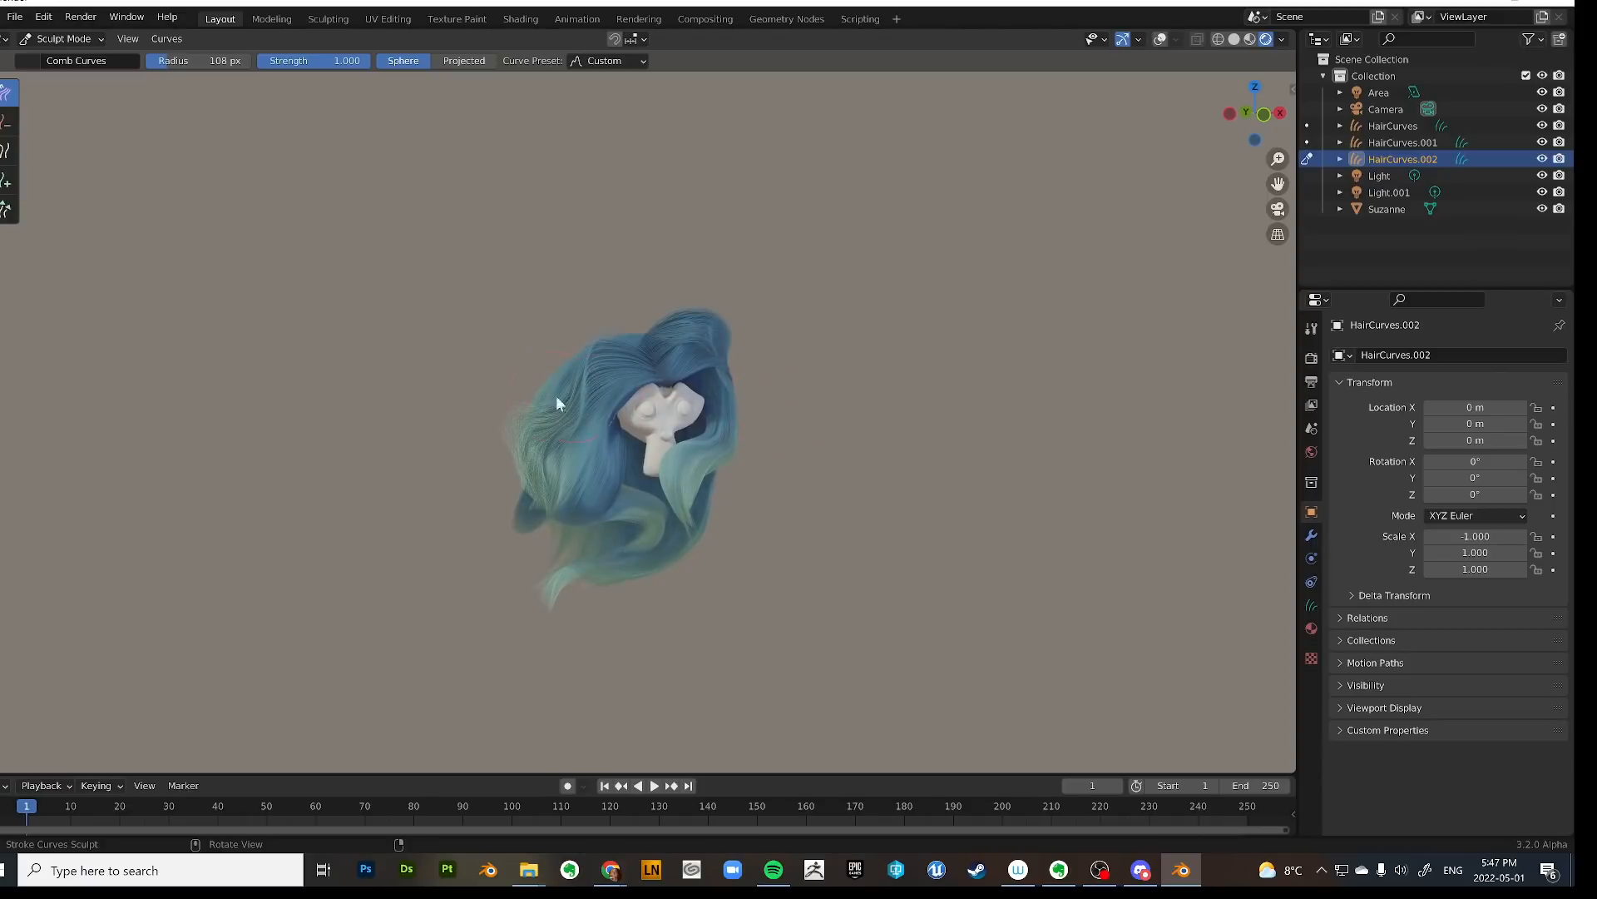
{"action": "mouse_move", "coordinate": [557, 401]}
{"action": "left_mouse_down"}
{"action": "mouse_move", "coordinate": [544, 483]}
{"action": "mouse_move", "coordinate": [526, 483]}
{"action": "mouse_move", "coordinate": [606, 482]}
{"action": "left_mouse_up"}
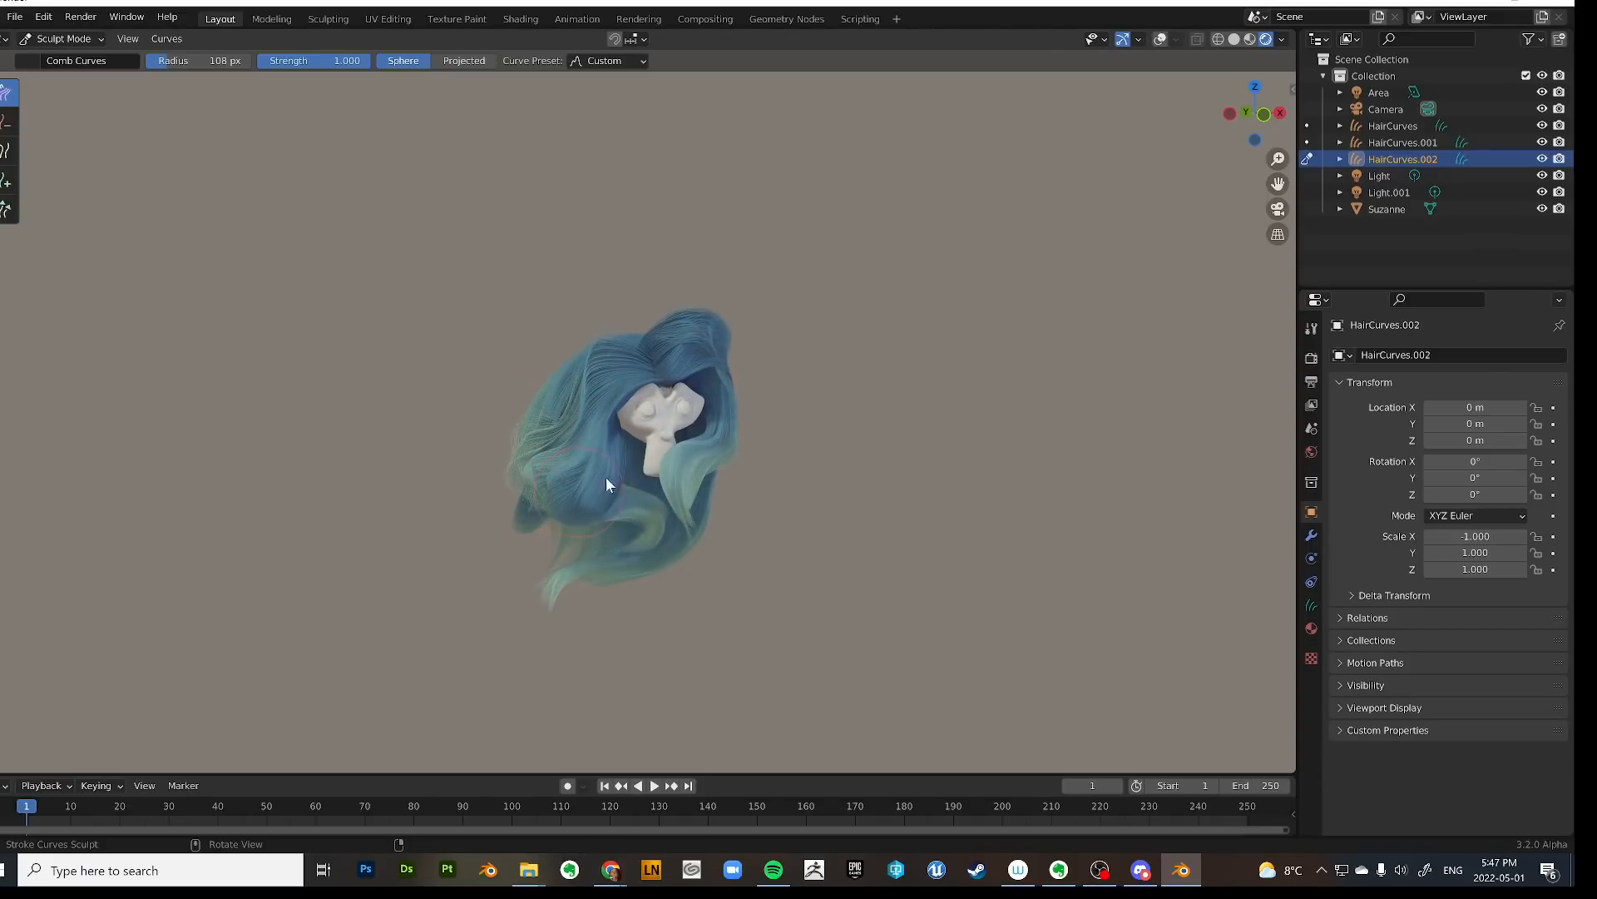
Select the original HairCurves object in Object Mode and hide HairCurves.001 and HairCurves.002 in the viewport.
{"action": "middle_click_drag", "start_coordinate": [606, 477], "coordinate": [692, 383]}
{"action": "mouse_move", "coordinate": [731, 456]}
{"action": "middle_mouse_down"}
{"action": "mouse_move", "coordinate": [807, 485]}
{"action": "mouse_move", "coordinate": [887, 453]}
{"action": "mouse_move", "coordinate": [921, 409]}
{"action": "mouse_move", "coordinate": [841, 446]}
{"action": "mouse_move", "coordinate": [952, 466]}
{"action": "mouse_move", "coordinate": [957, 445]}
{"action": "mouse_move", "coordinate": [921, 452]}
{"action": "mouse_move", "coordinate": [911, 436]}
{"action": "mouse_move", "coordinate": [941, 399]}
{"action": "mouse_move", "coordinate": [823, 342]}
{"action": "middle_mouse_up"}
{"action": "scroll", "coordinate": [907, 455], "scroll_direction": "up", "scroll_amount": 3}
{"action": "middle_click_drag", "start_coordinate": [816, 410], "coordinate": [894, 424]}
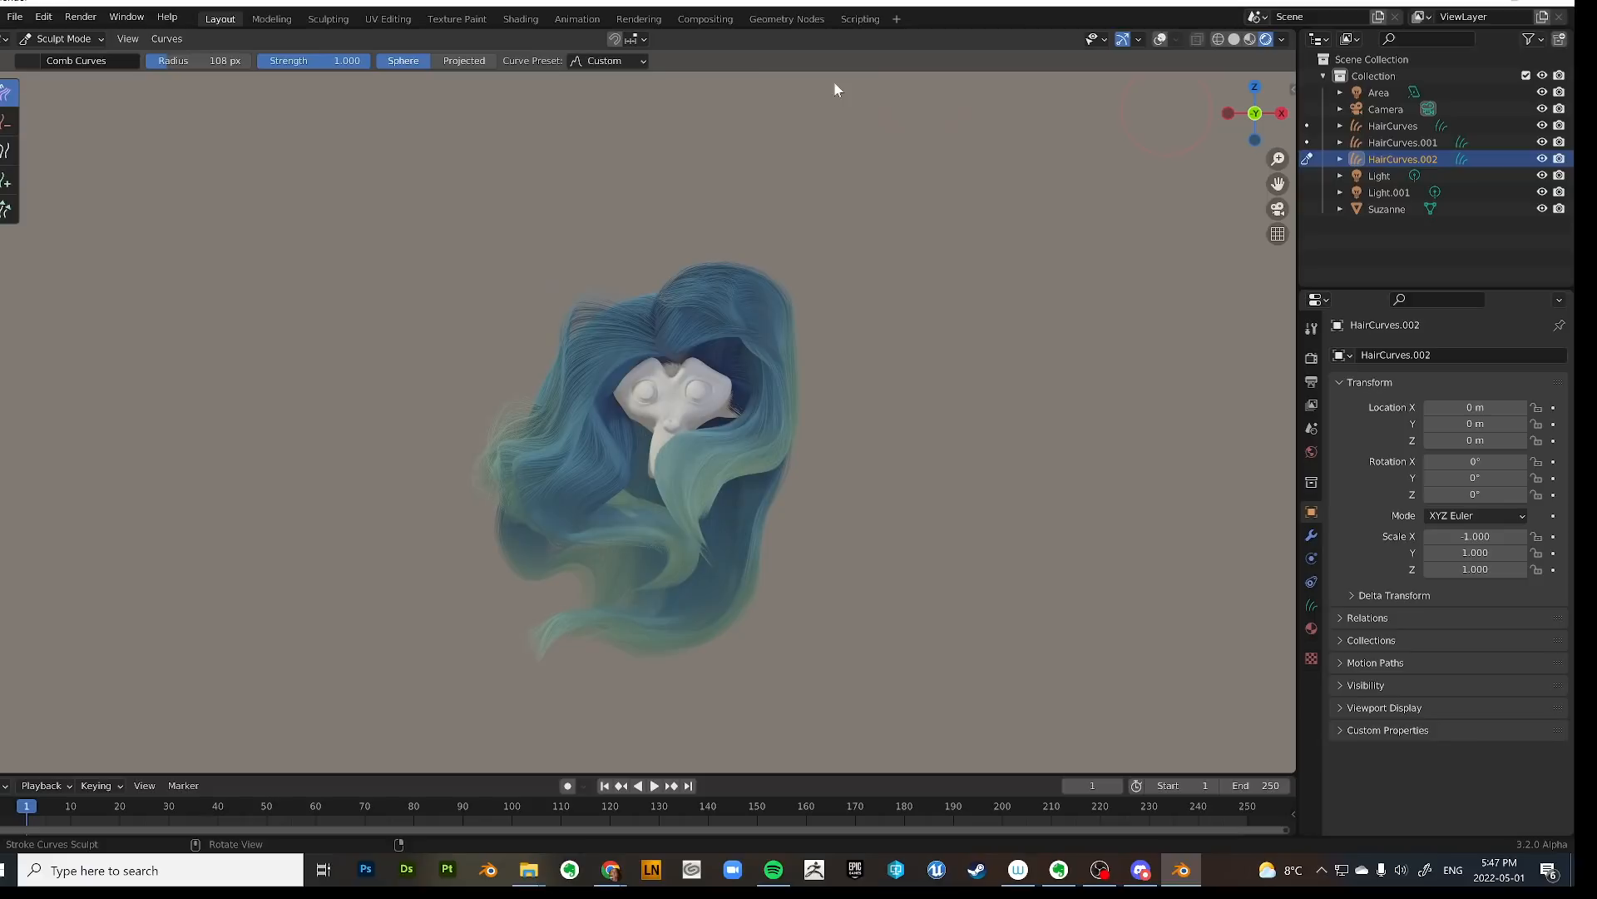
{"action": "left_click", "coordinate": [62, 39]}
{"action": "left_click", "coordinate": [52, 55]}
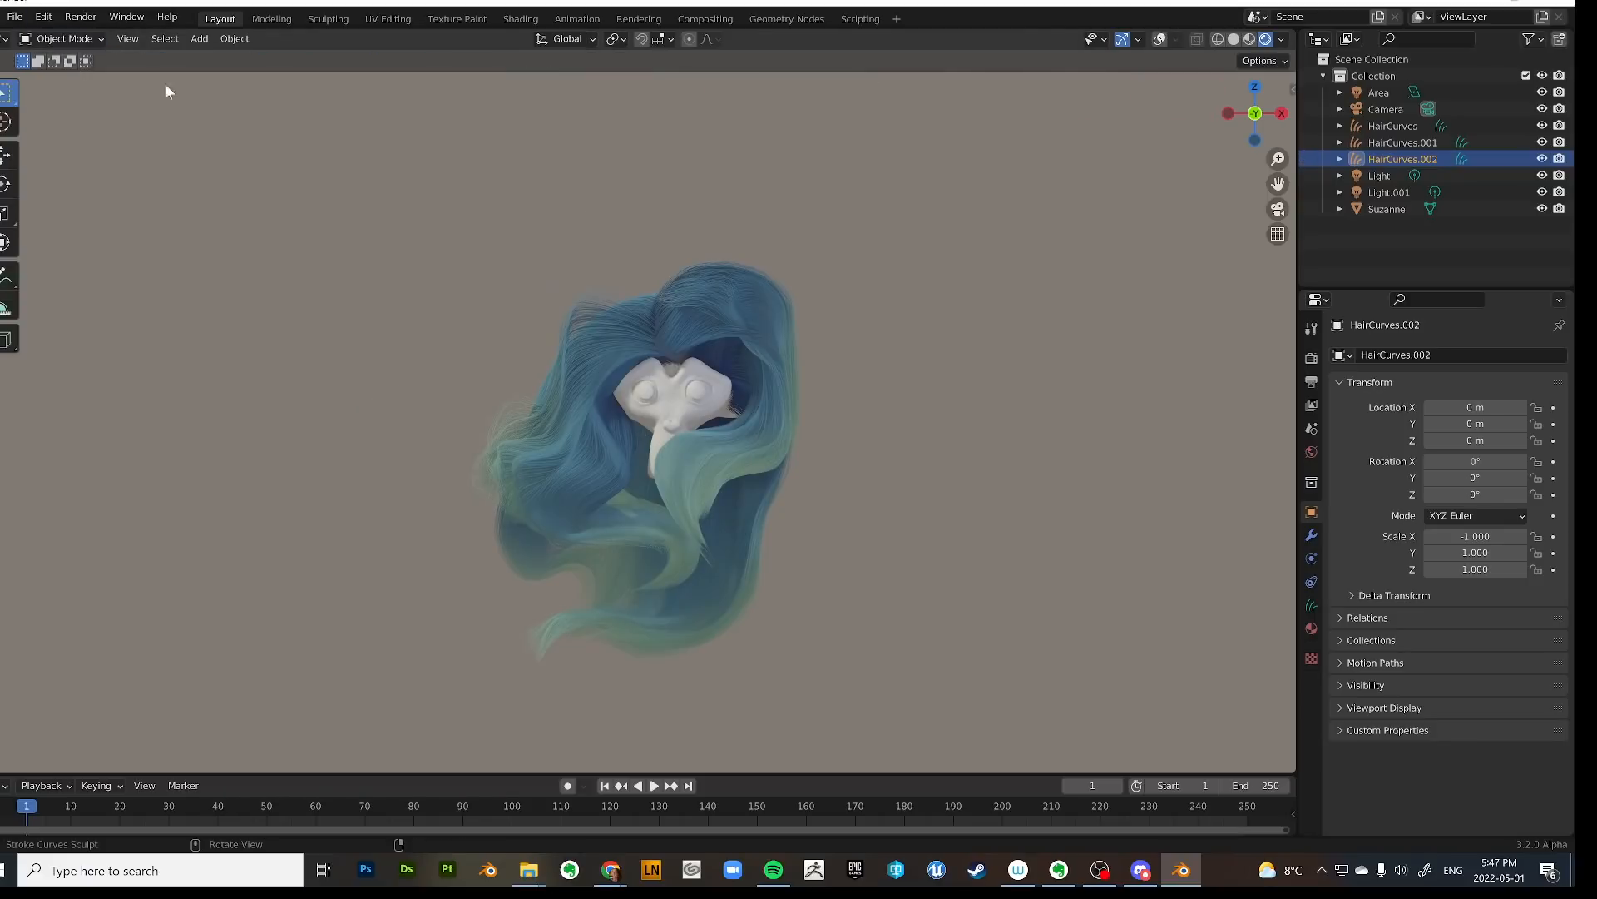
{"action": "left_click", "coordinate": [1392, 126]}
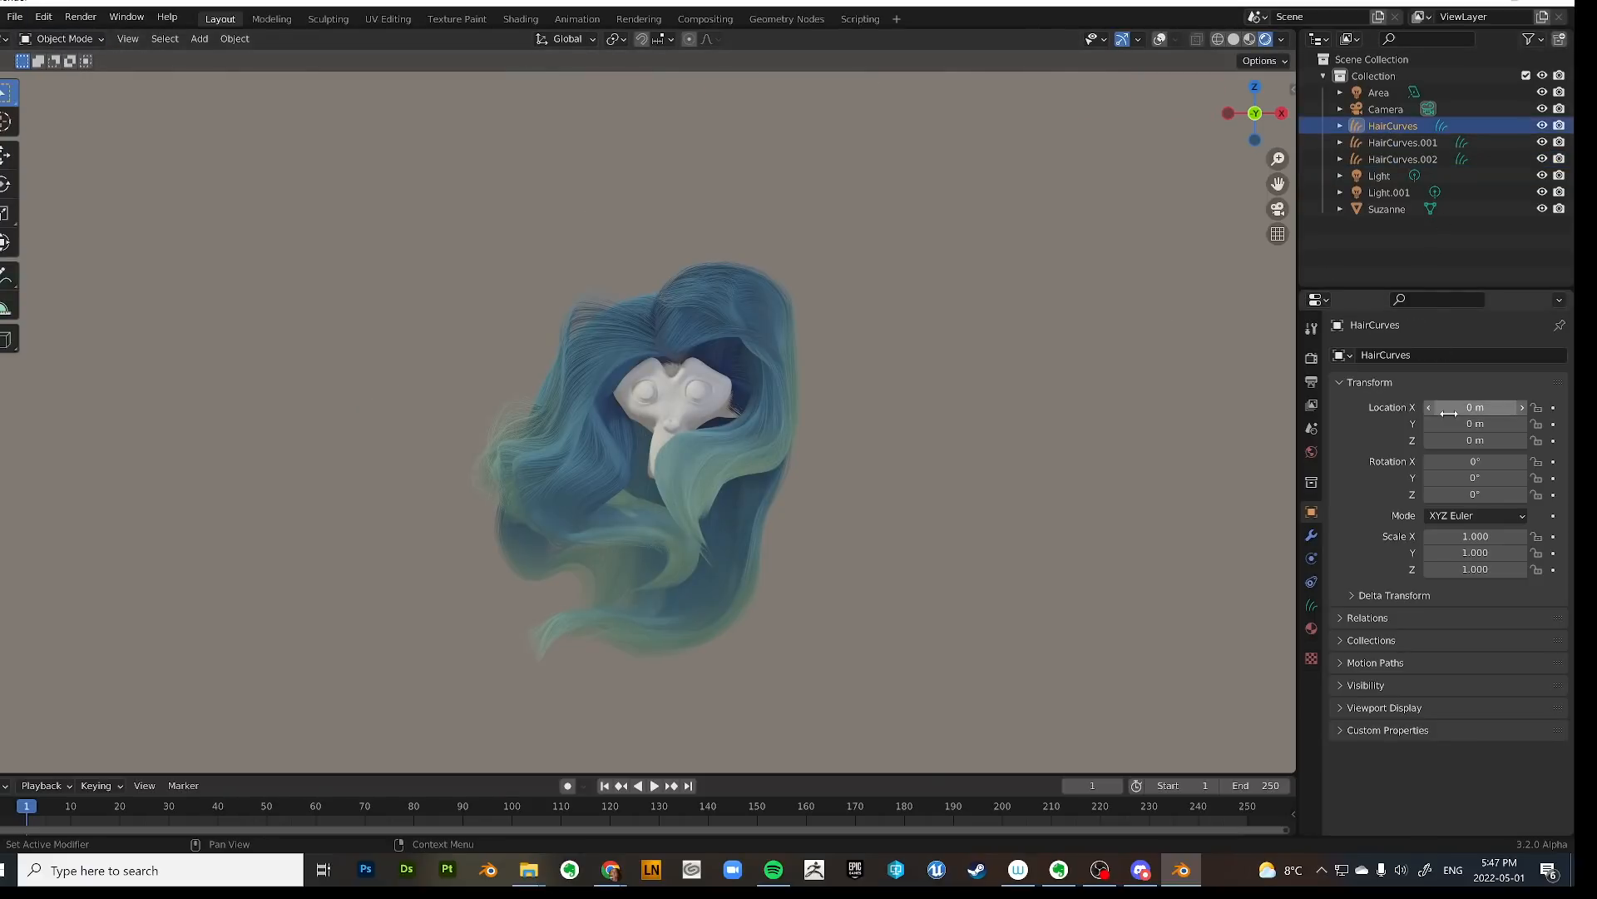
{"action": "left_click", "coordinate": [1541, 142]}
{"action": "left_click", "coordinate": [1541, 159]}
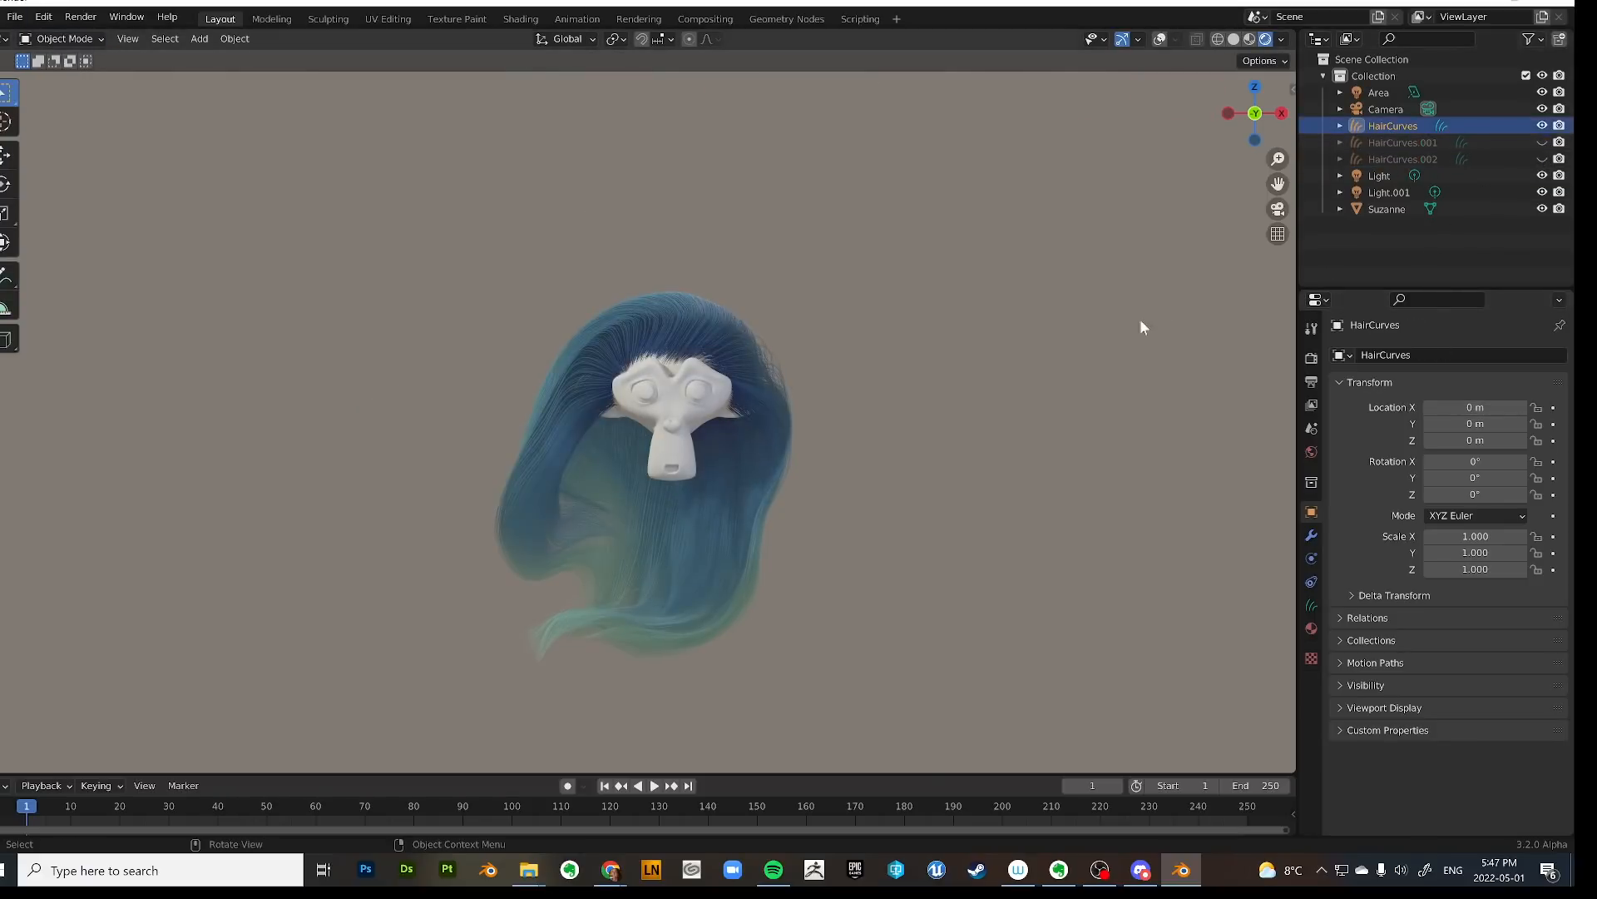
Add a Geometry Nodes modifier to HairCurves and create a new node tree for it.
{"action": "middle_click_drag", "start_coordinate": [1140, 318], "coordinate": [676, 422]}
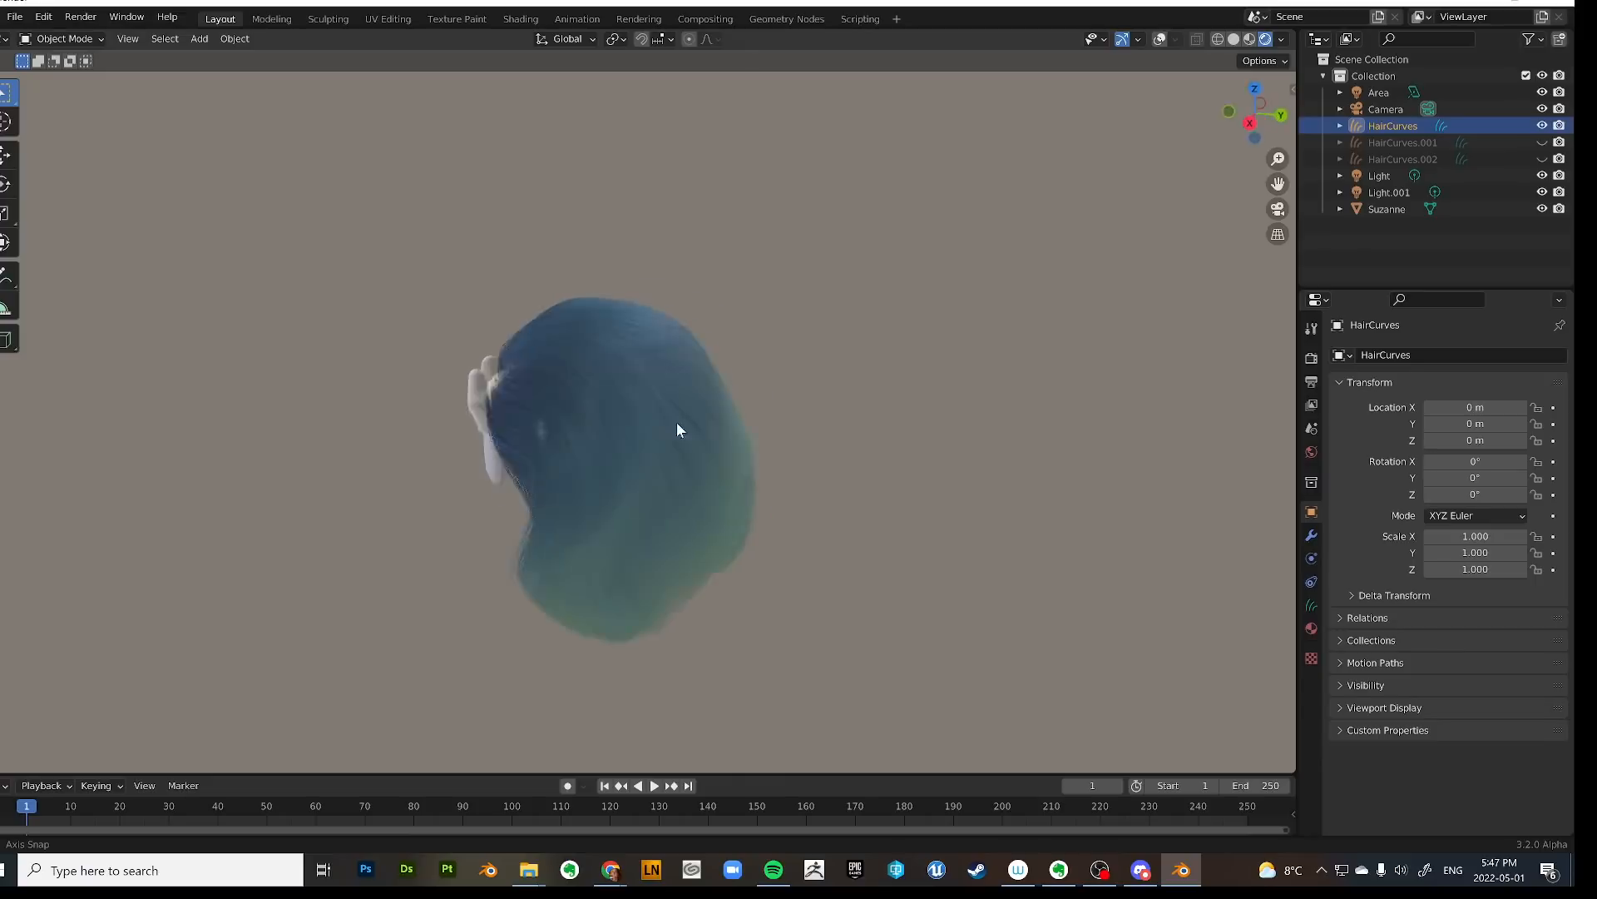
{"action": "left_click", "coordinate": [1311, 535]}
{"action": "left_click", "coordinate": [1403, 363]}
{"action": "left_click", "coordinate": [1375, 401]}
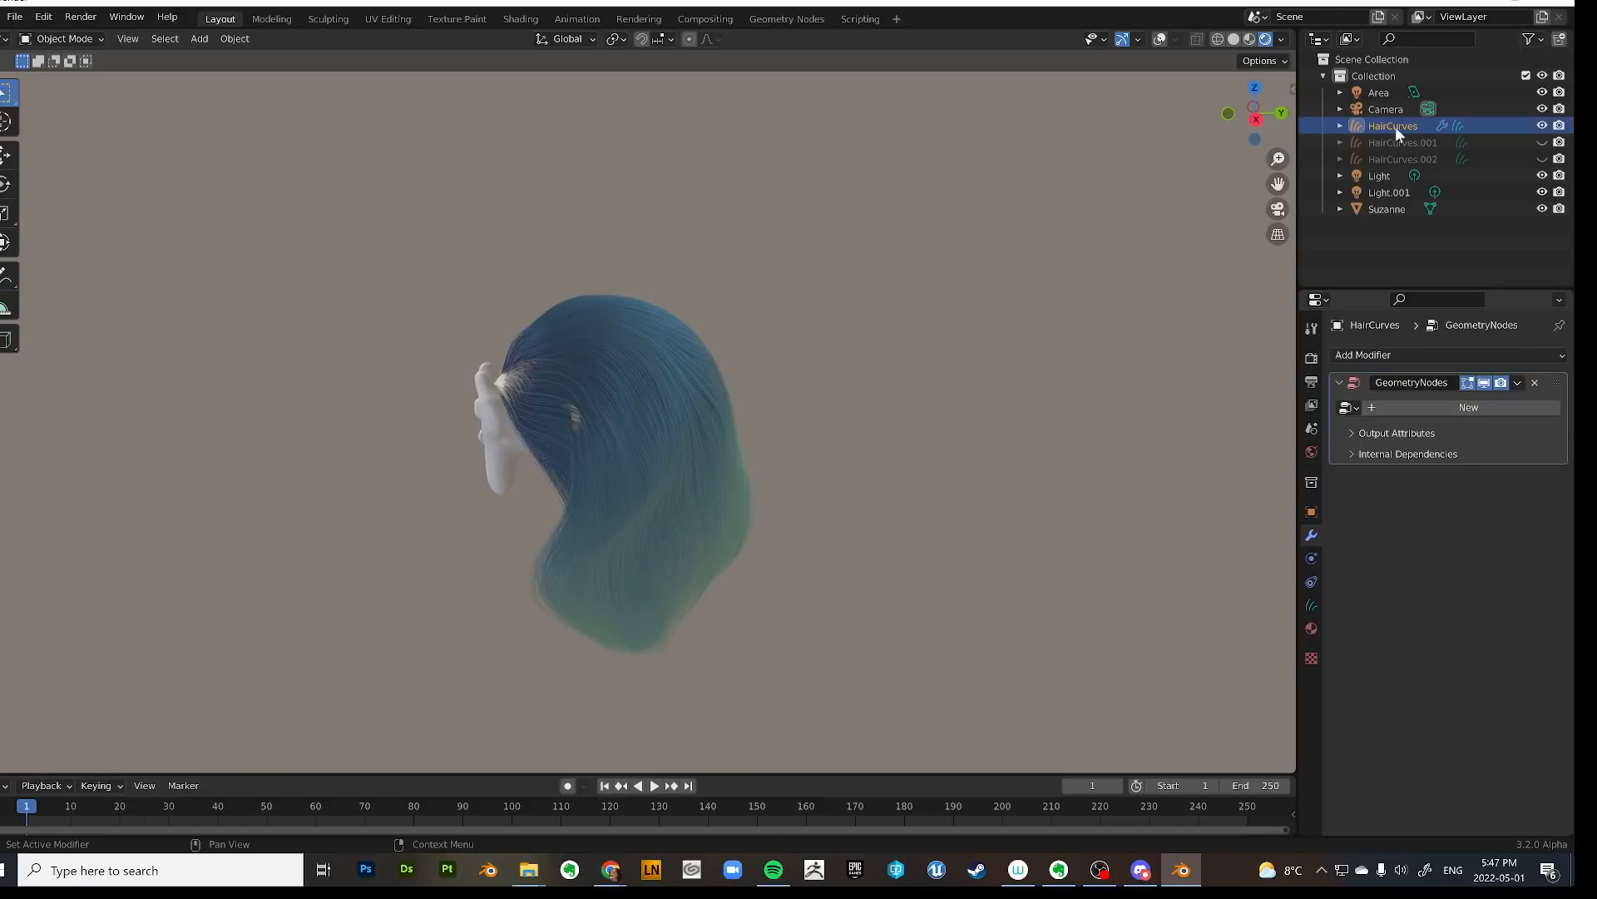
{"action": "left_click", "coordinate": [1421, 406]}
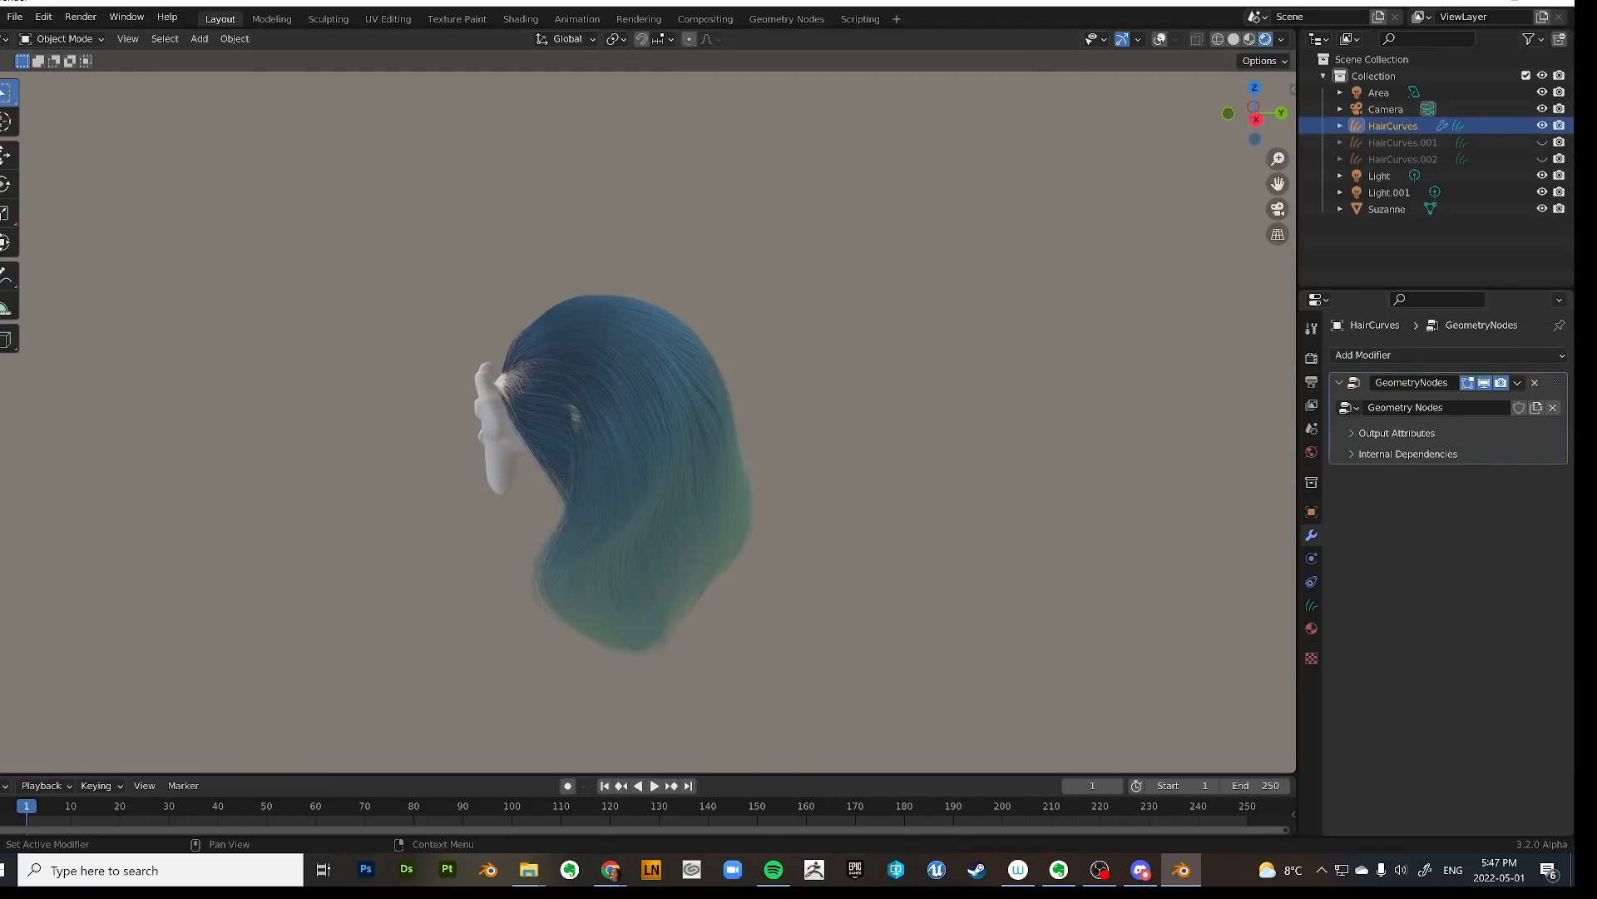
Open the hair's node tree in the Geometry Nodes workspace and display the viewport in rendered shading without overlays.
{"action": "left_click", "coordinate": [779, 20]}
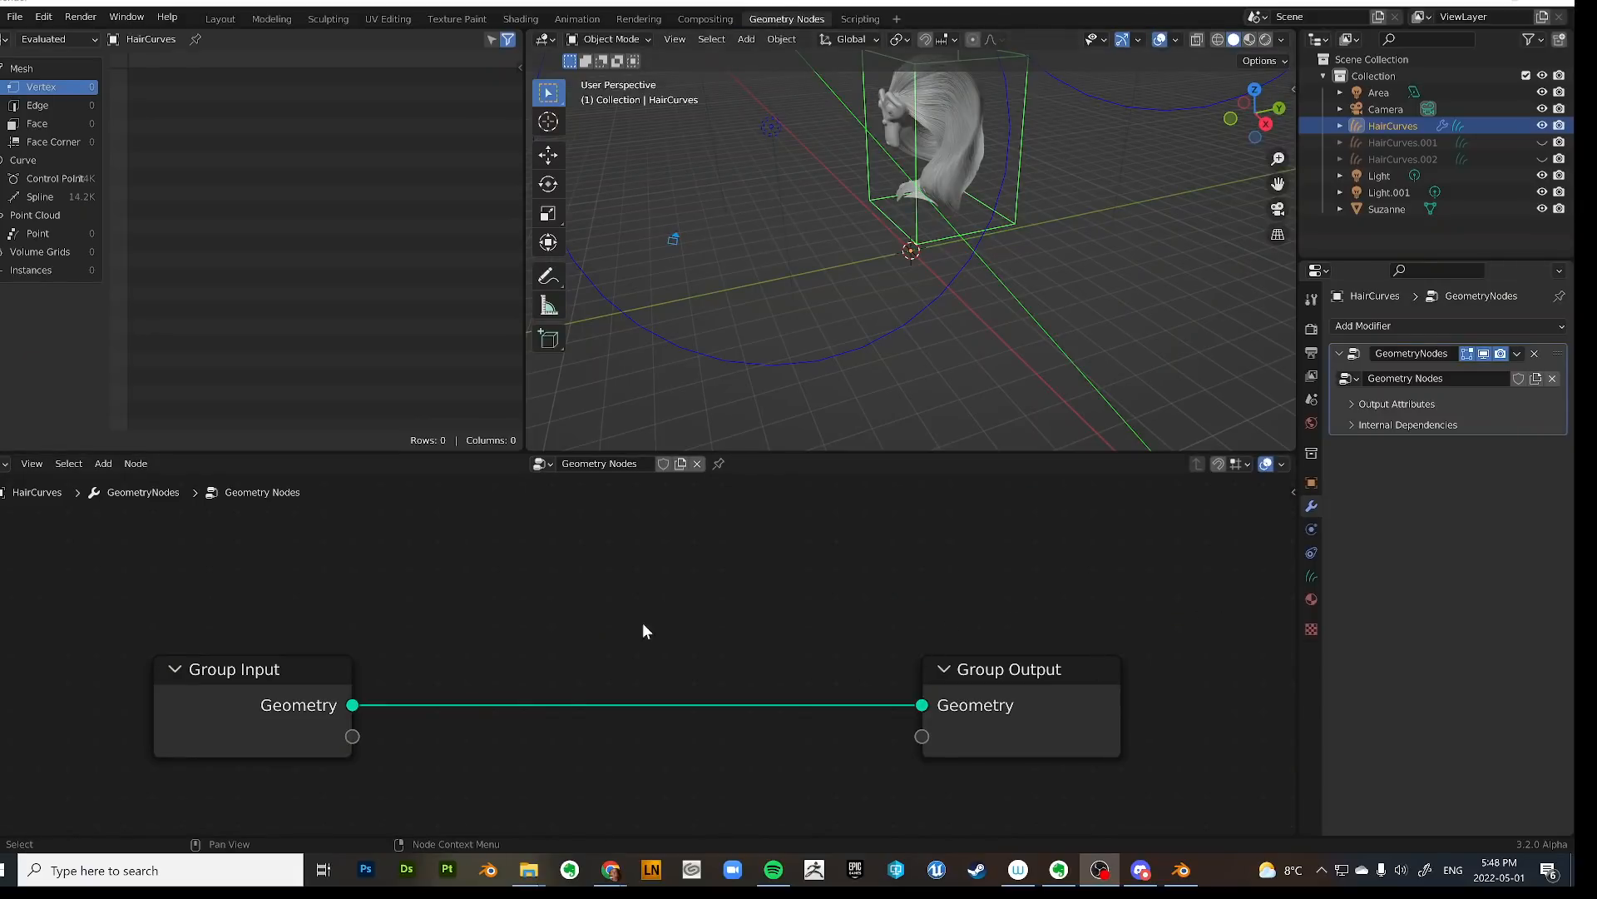
{"action": "scroll", "coordinate": [643, 631], "scroll_direction": "down", "scroll_amount": 2}
{"action": "middle_click_drag", "start_coordinate": [999, 291], "coordinate": [1181, 117]}
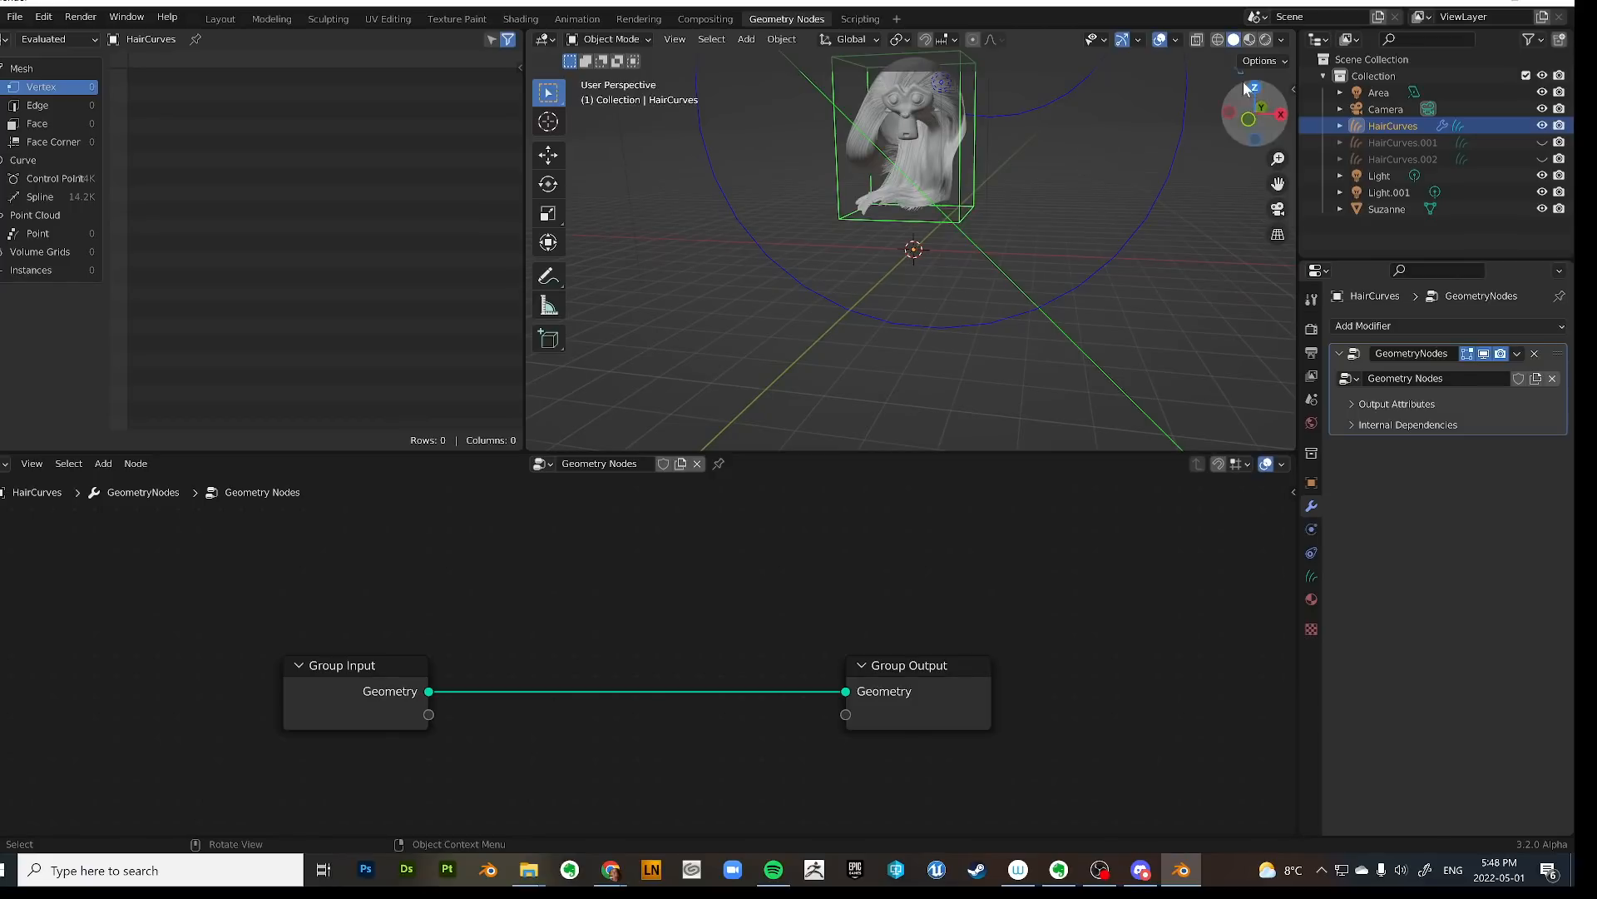
{"action": "left_click", "coordinate": [1249, 39]}
{"action": "left_click", "coordinate": [1266, 39]}
{"action": "middle_click_drag", "start_coordinate": [1060, 111], "coordinate": [1284, 117]}
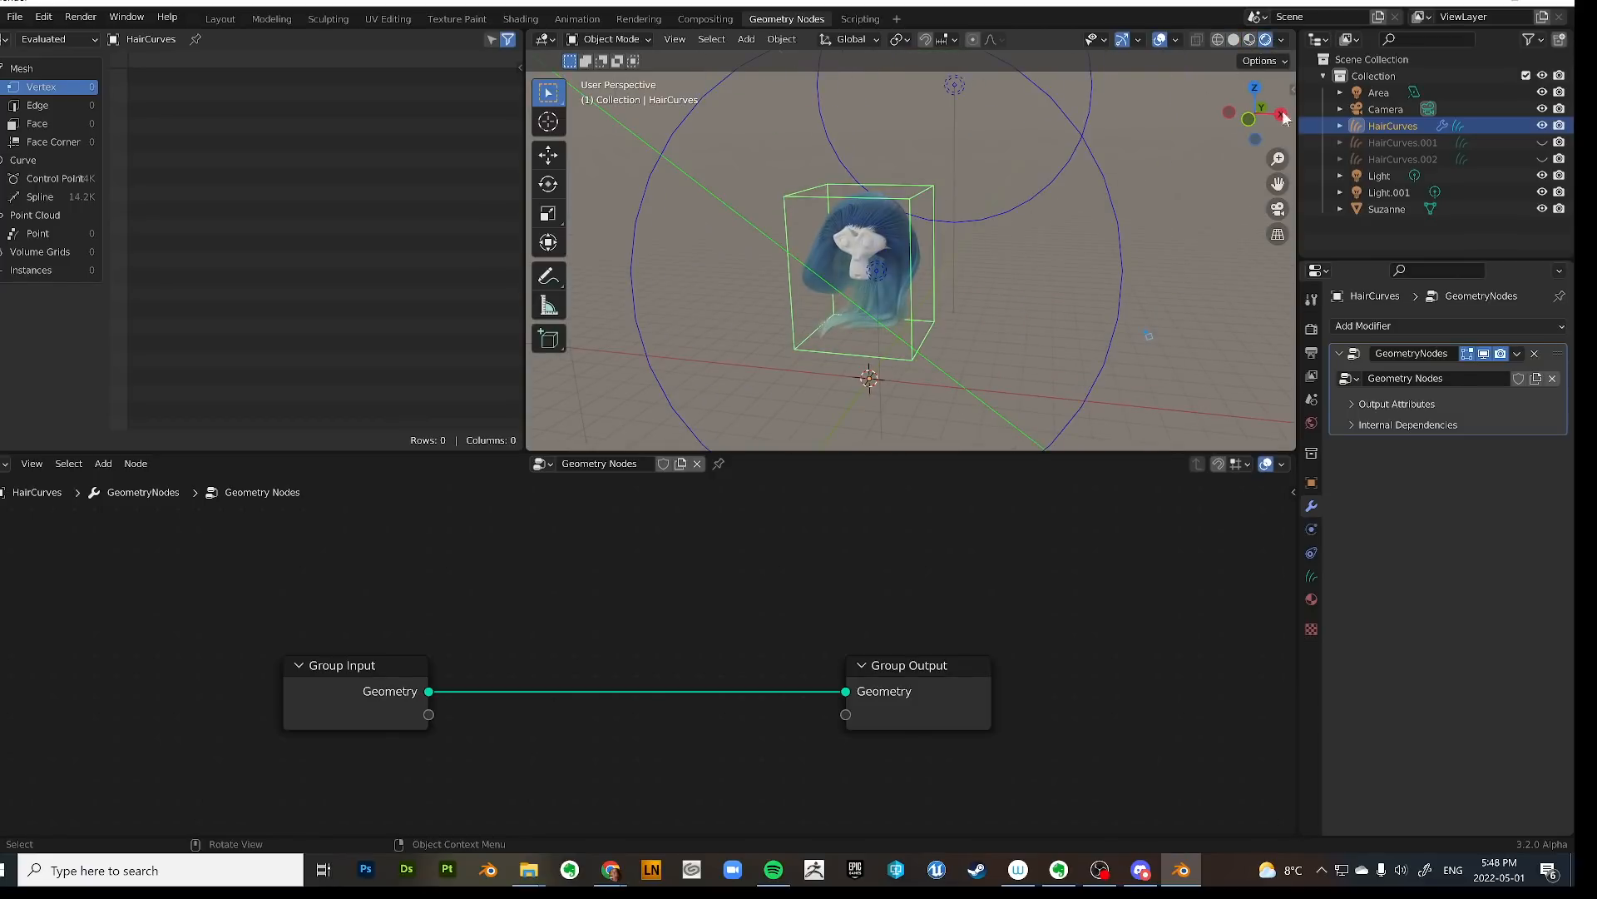
{"action": "left_click", "coordinate": [1160, 39]}
{"action": "scroll", "coordinate": [1016, 254], "scroll_direction": "up", "scroll_amount": 4}
{"action": "middle_click_drag", "start_coordinate": [998, 291], "coordinate": [904, 477]}
{"action": "scroll", "coordinate": [1016, 307], "scroll_direction": "down", "scroll_amount": 3}
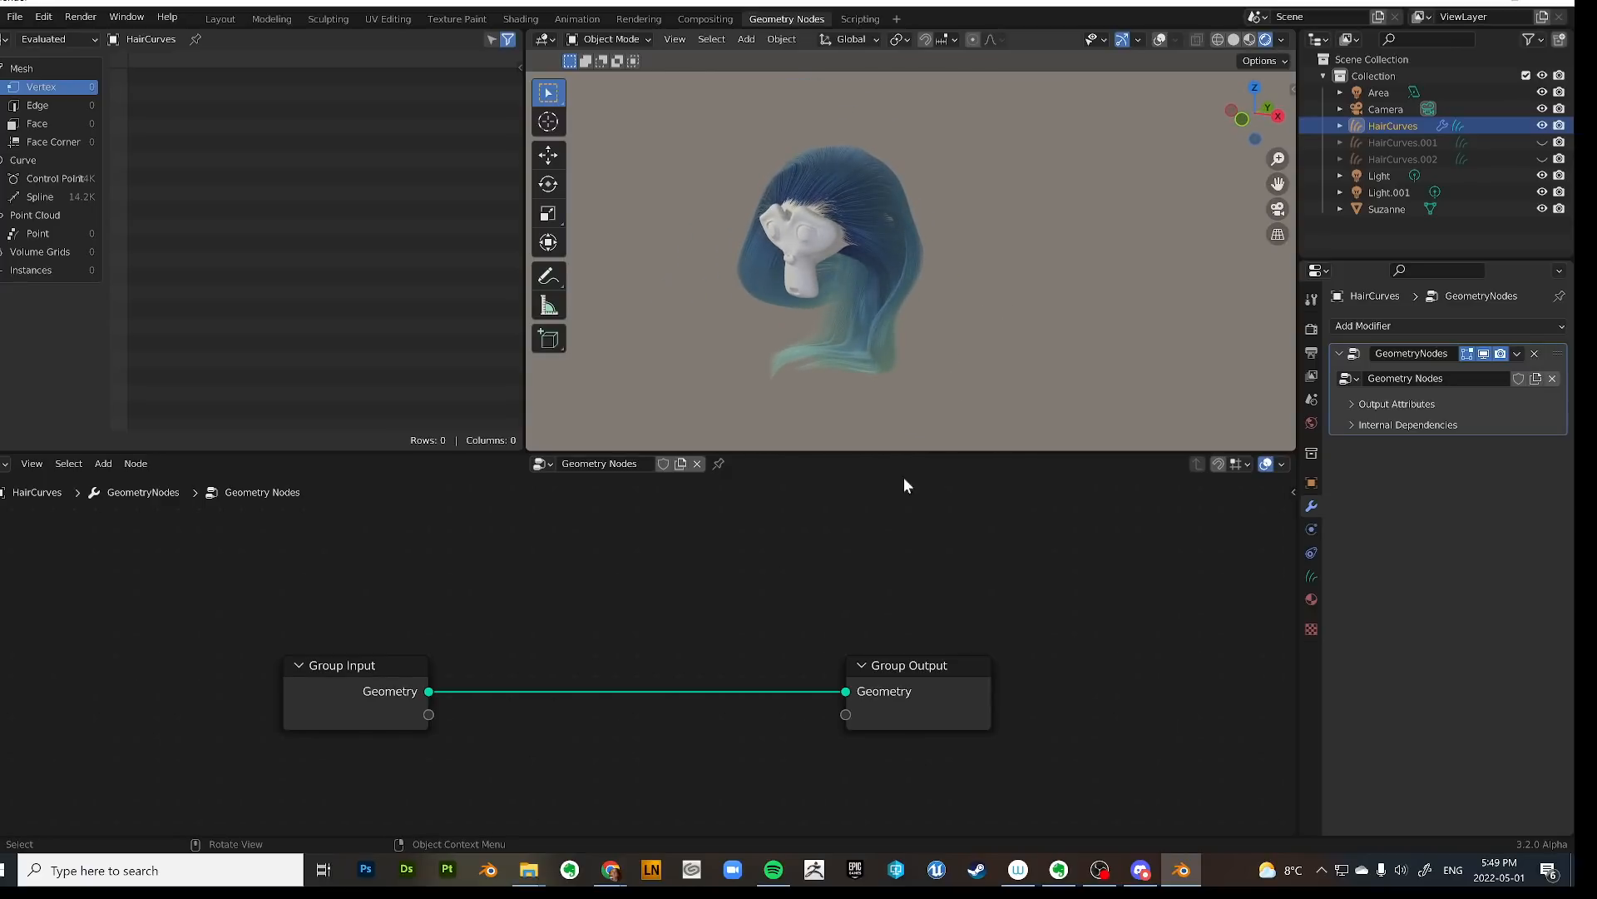
{"action": "scroll", "coordinate": [985, 617], "scroll_direction": "down", "scroll_amount": 3}
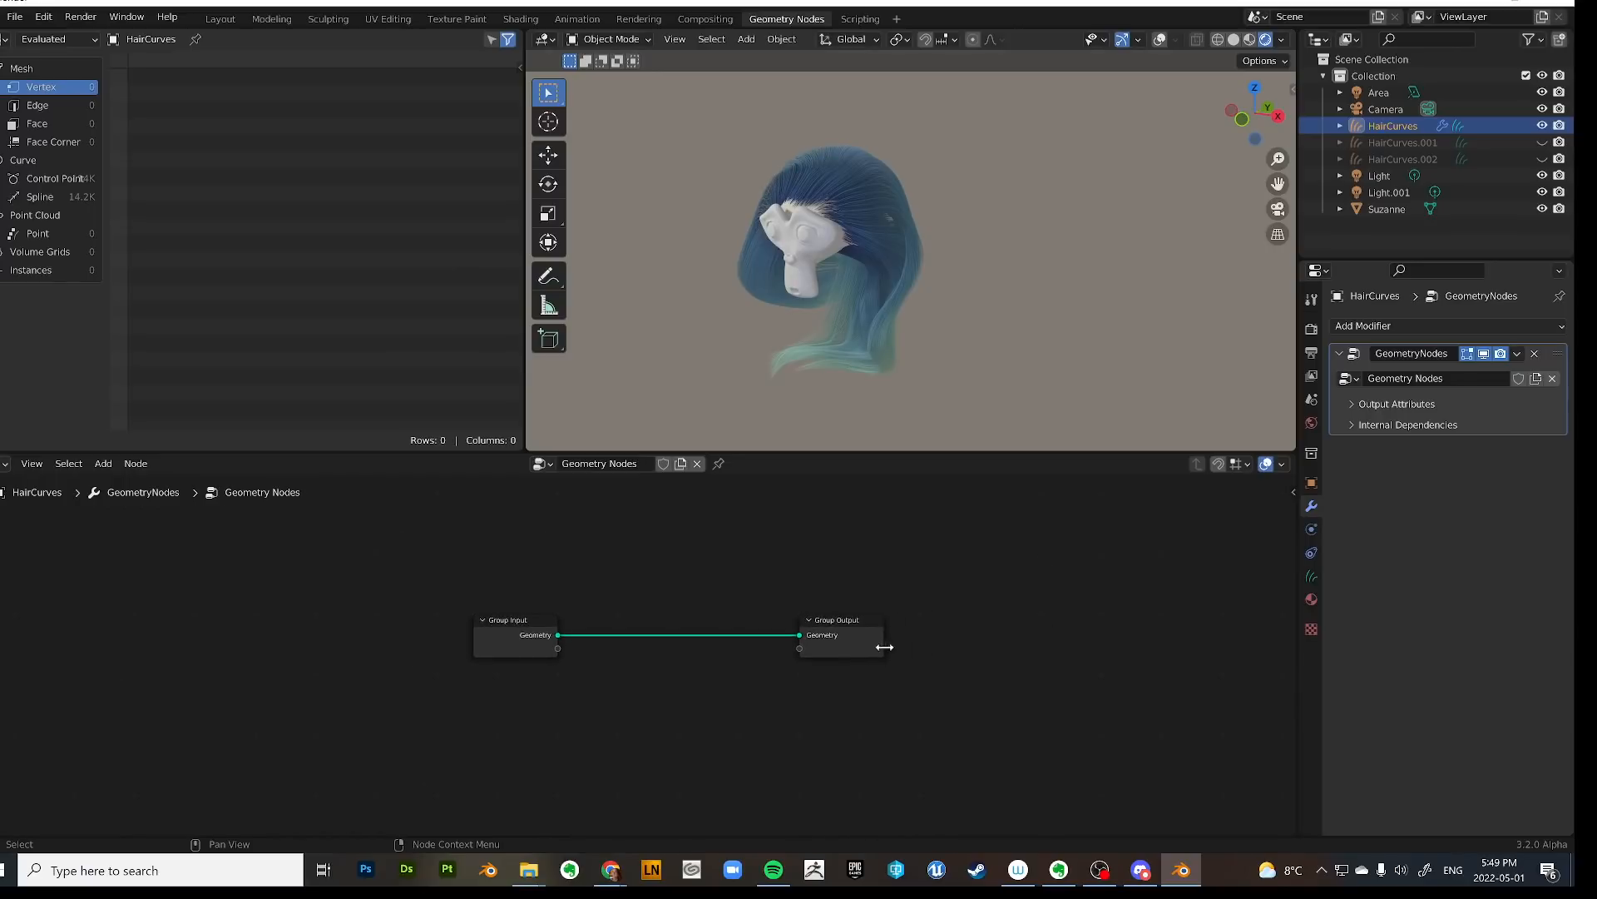
Move the Group Input and Group Output nodes farther apart to make room for new nodes between them.
{"action": "left_click_drag", "start_coordinate": [884, 648], "coordinate": [1229, 599]}
{"action": "left_click", "coordinate": [1080, 586]}
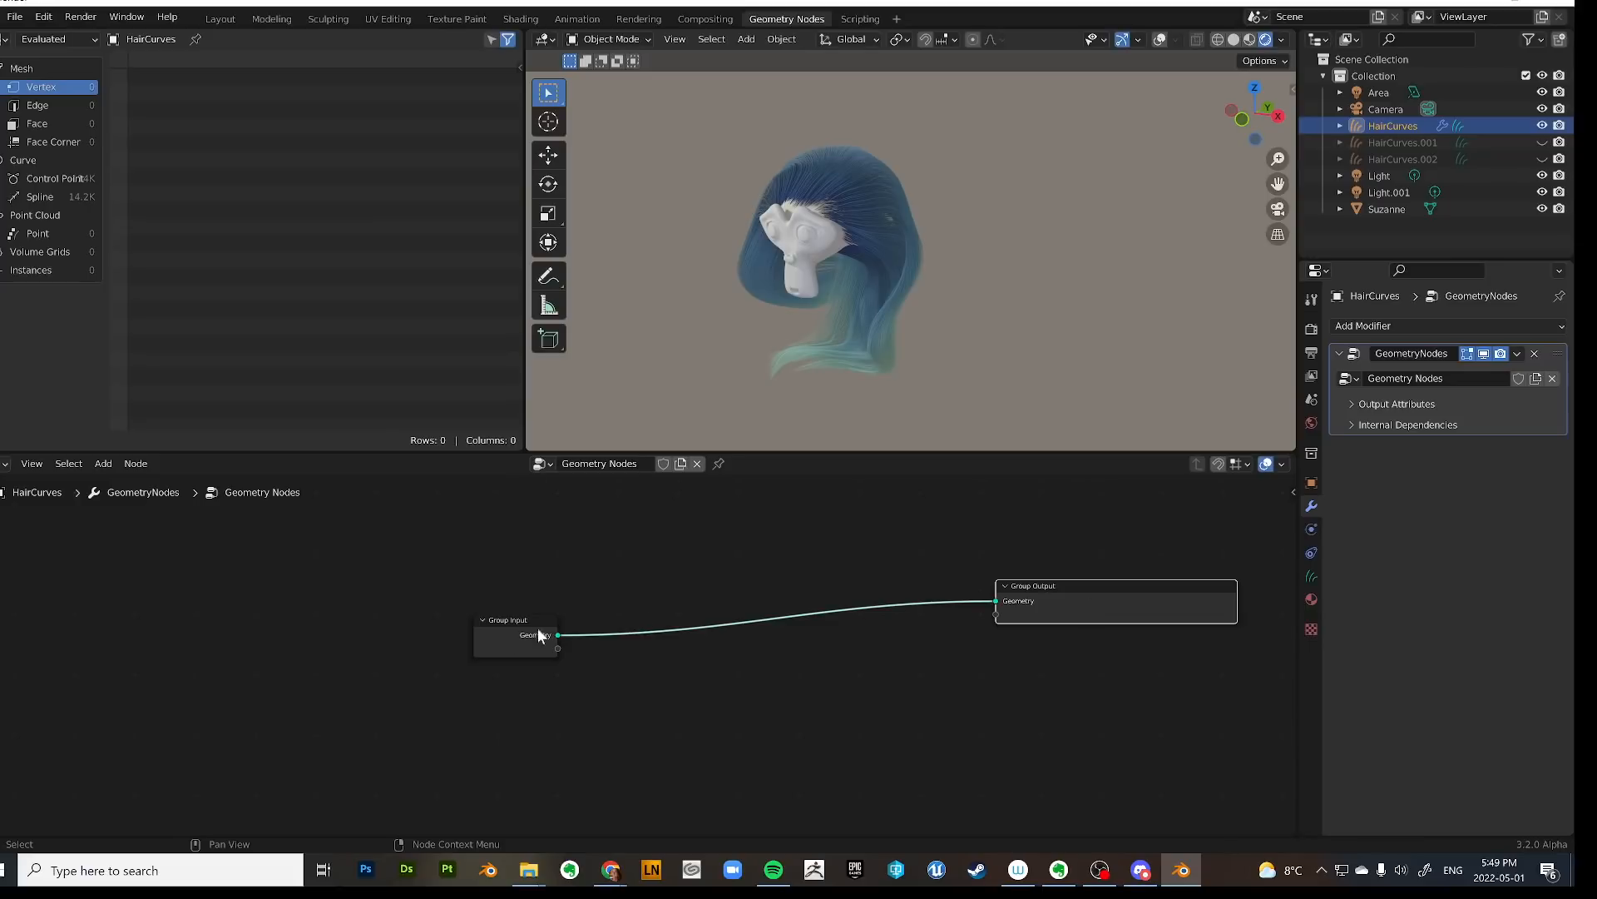
{"action": "left_click_drag", "start_coordinate": [537, 628], "coordinate": [416, 628]}
{"action": "mouse_move", "coordinate": [663, 695]}
{"action": "middle_mouse_down"}
{"action": "mouse_move", "coordinate": [678, 703]}
{"action": "mouse_move", "coordinate": [667, 695]}
{"action": "middle_mouse_up"}
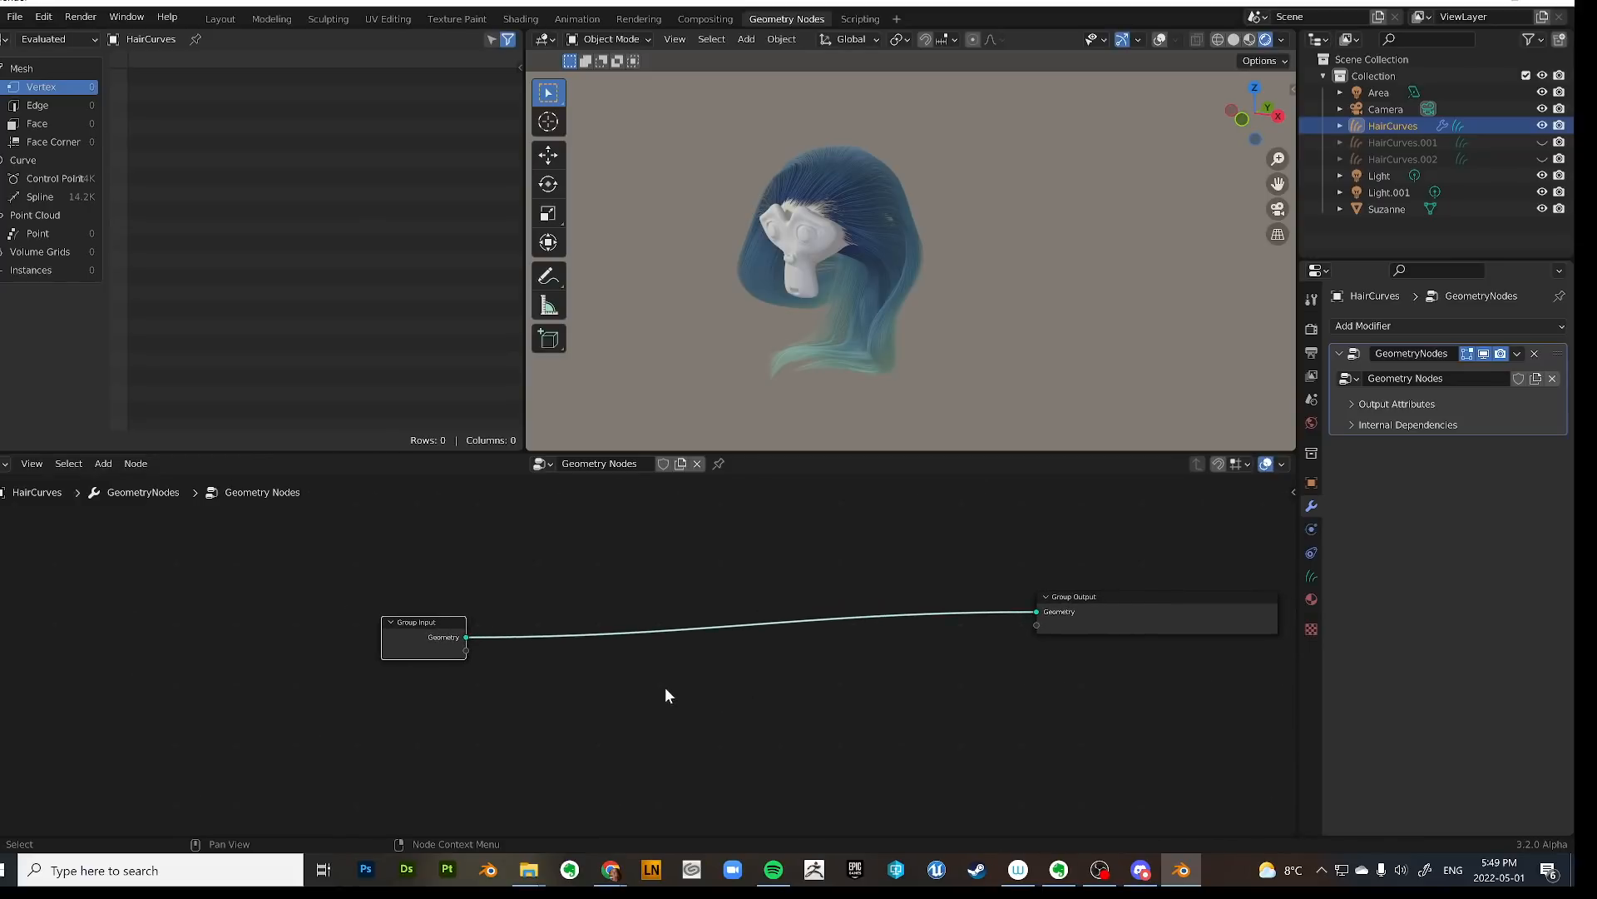
{"action": "left_click", "coordinate": [664, 701]}
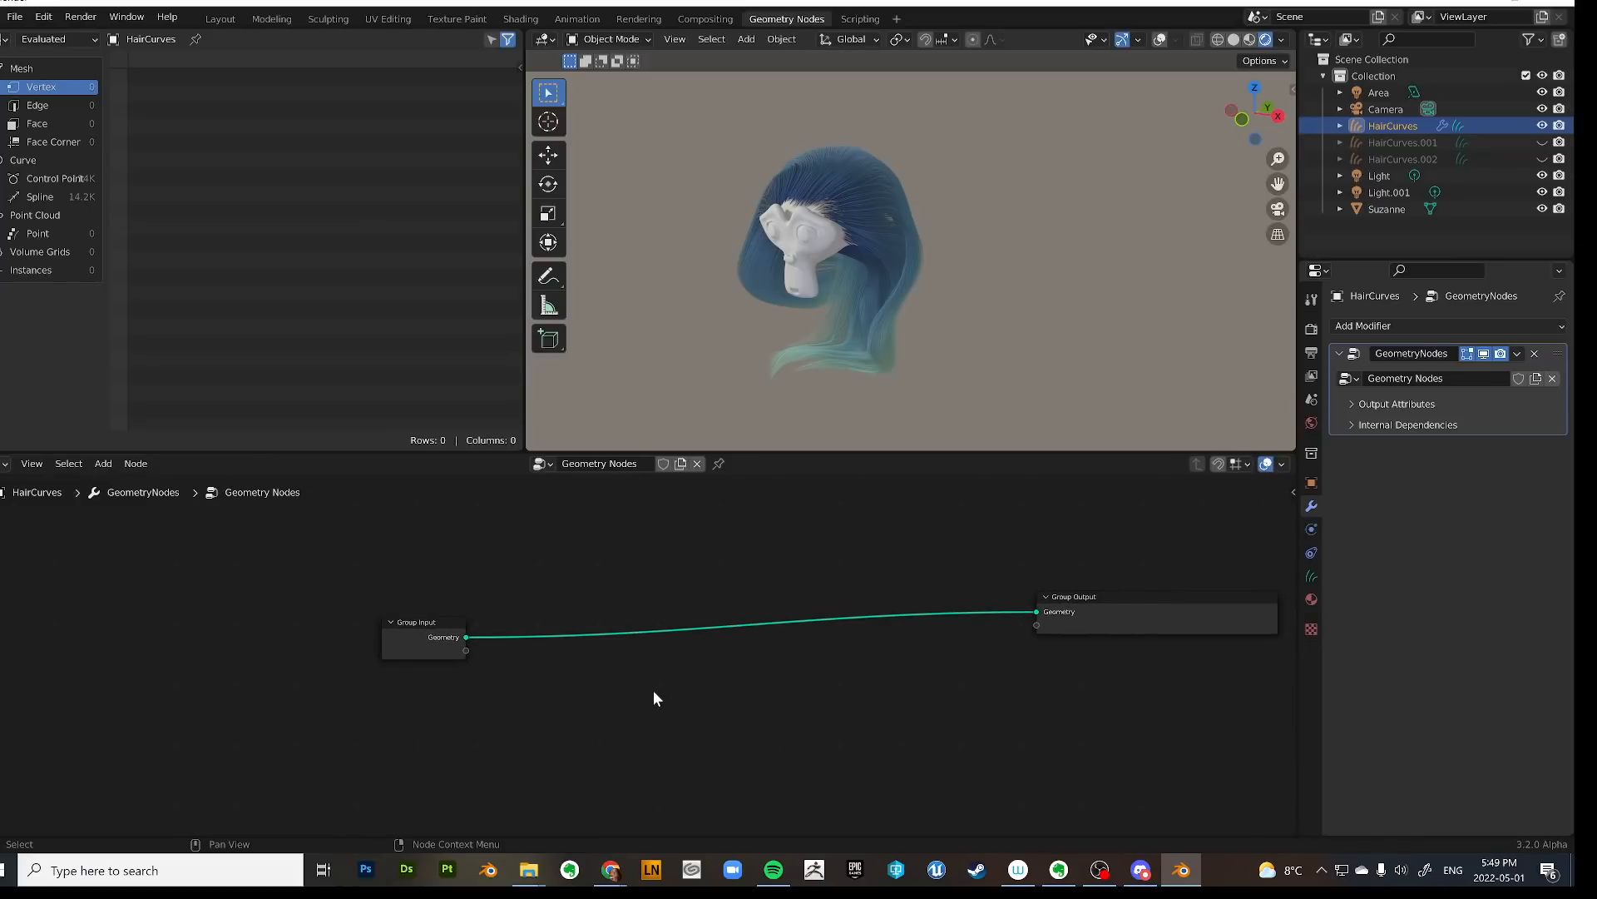
{"action": "scroll", "coordinate": [652, 695], "scroll_direction": "down", "scroll_amount": 1}
{"action": "middle_click_drag", "start_coordinate": [789, 404], "coordinate": [849, 288]}
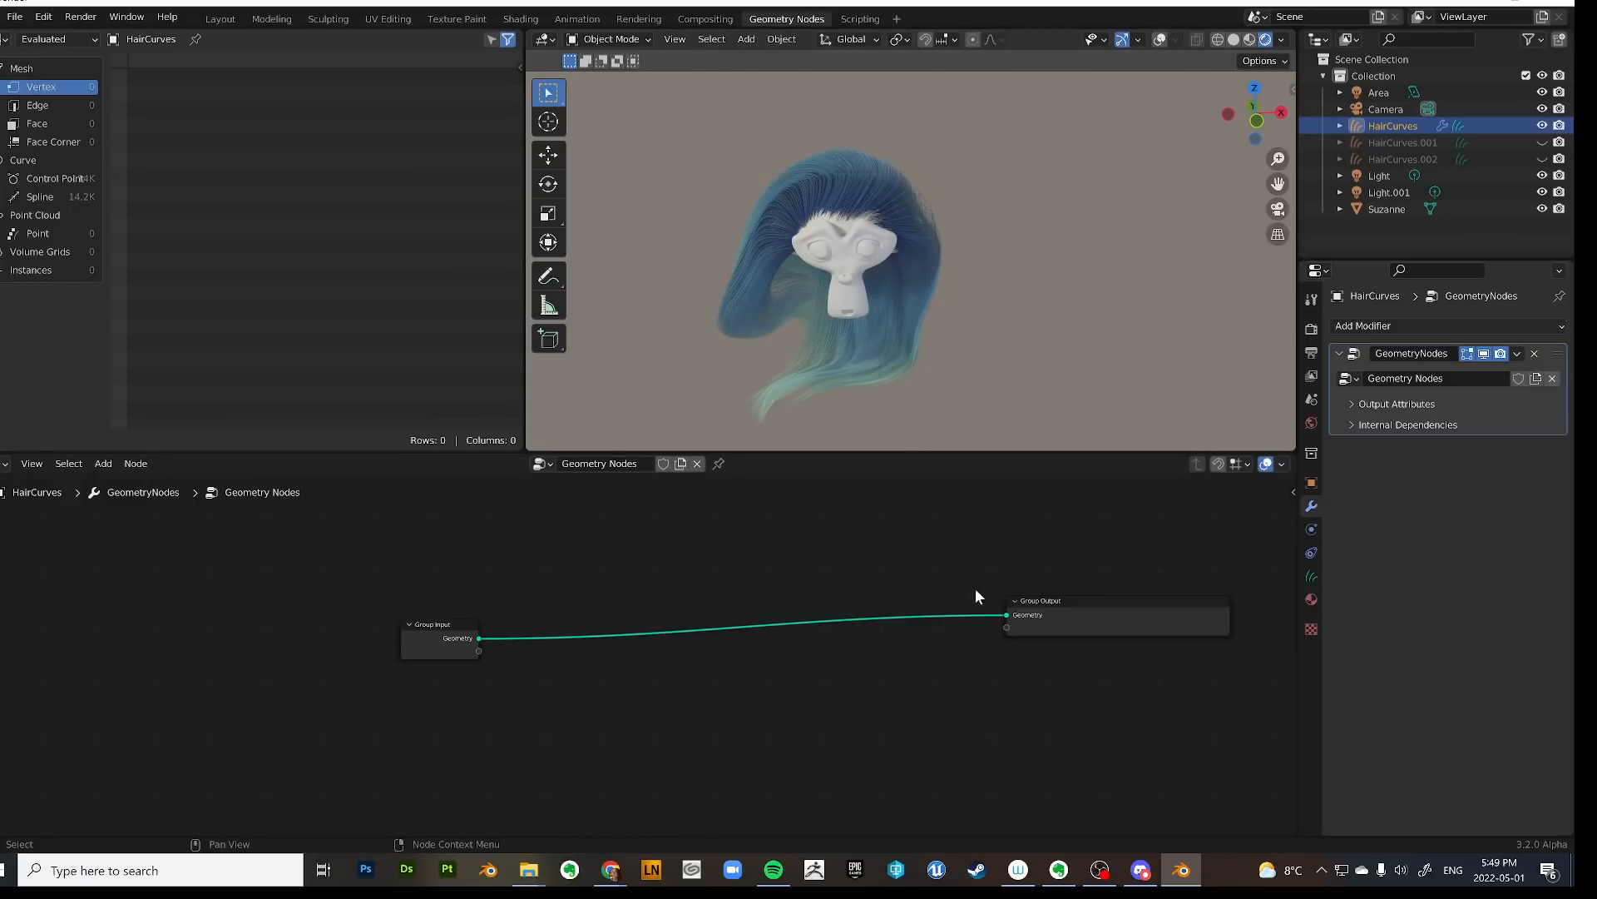
{"action": "left_click_drag", "start_coordinate": [434, 657], "coordinate": [346, 637]}
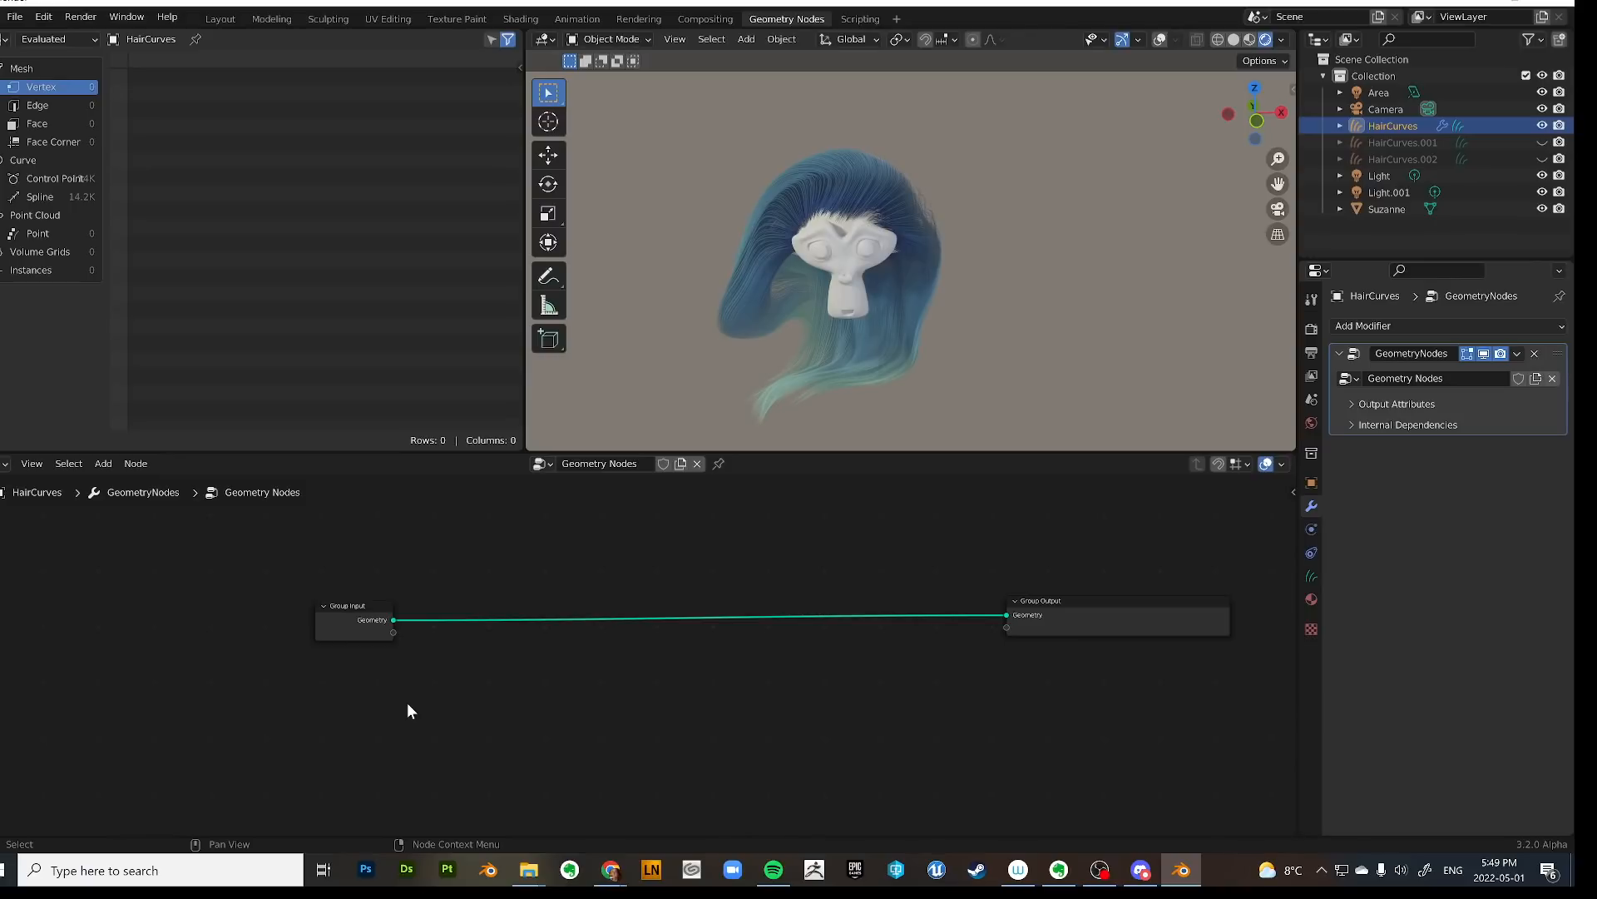
Add a Noise Texture node below Group Input and make the Group Output node narrower.
{"action": "key", "text": "shift+a"}
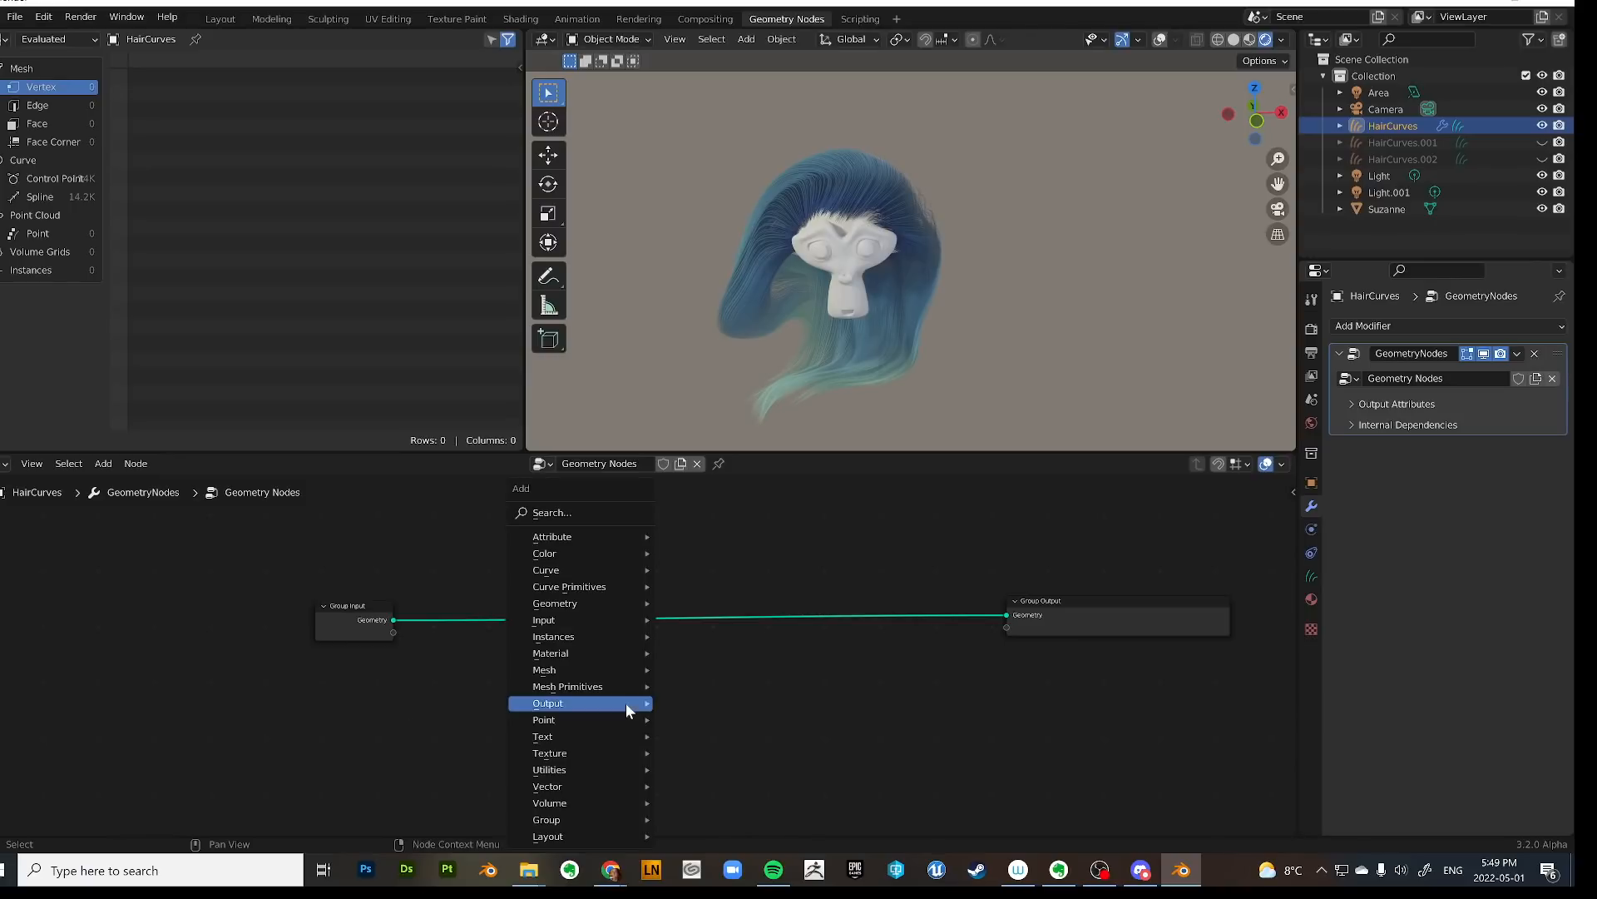
{"action": "left_click", "coordinate": [576, 513]}
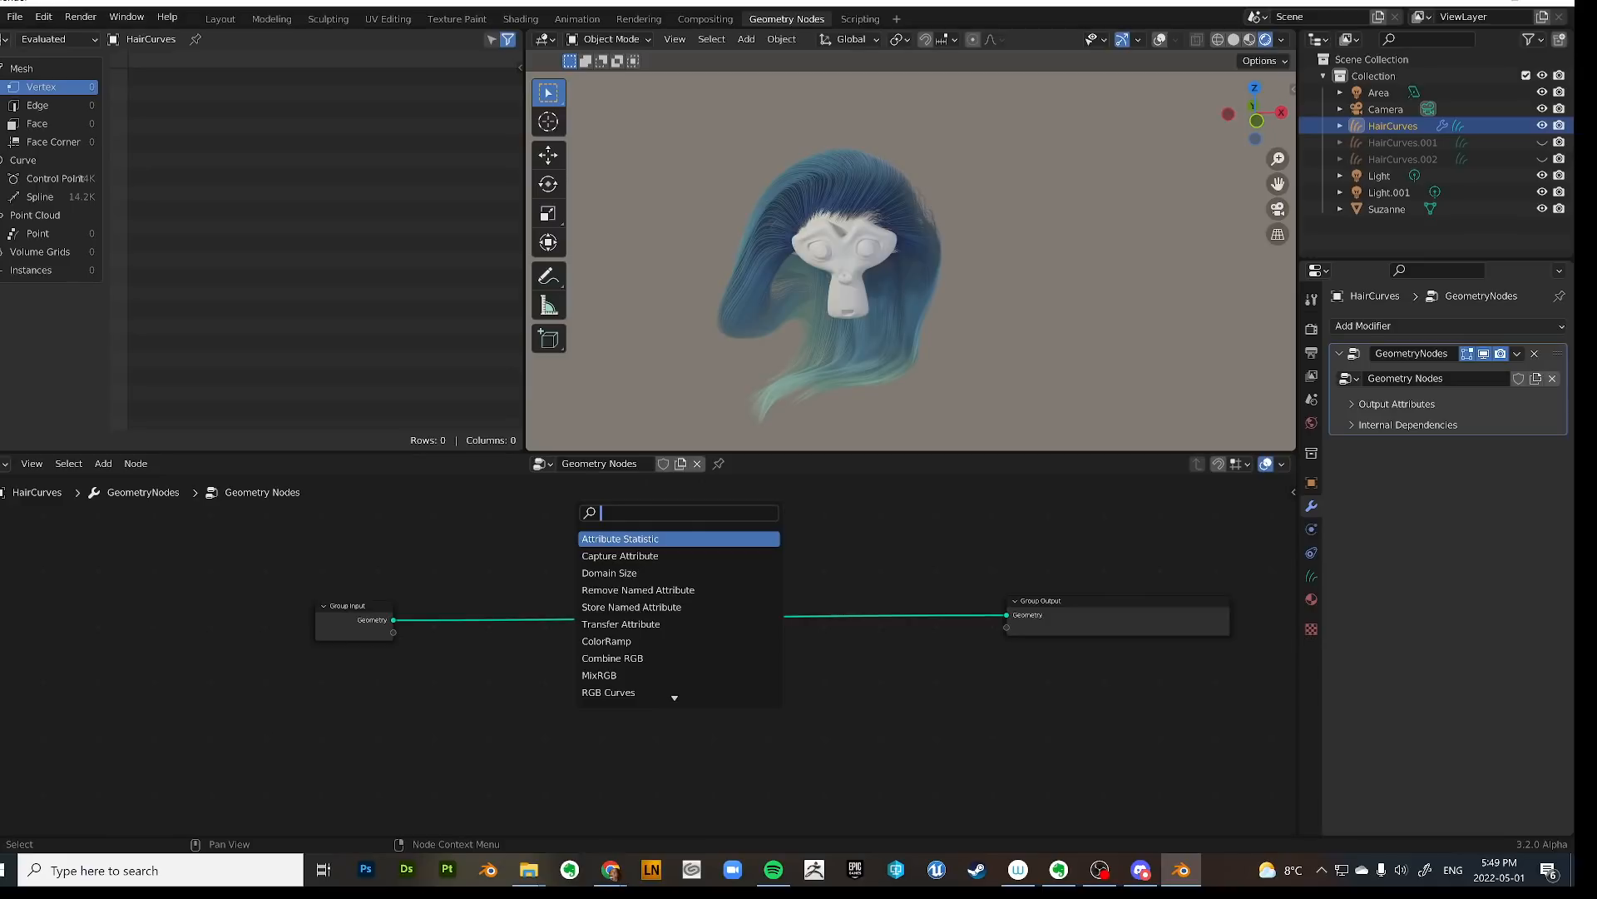
{"action": "type", "text": "noise"}
{"action": "key", "text": "Down"}
{"action": "key", "text": "Return"}
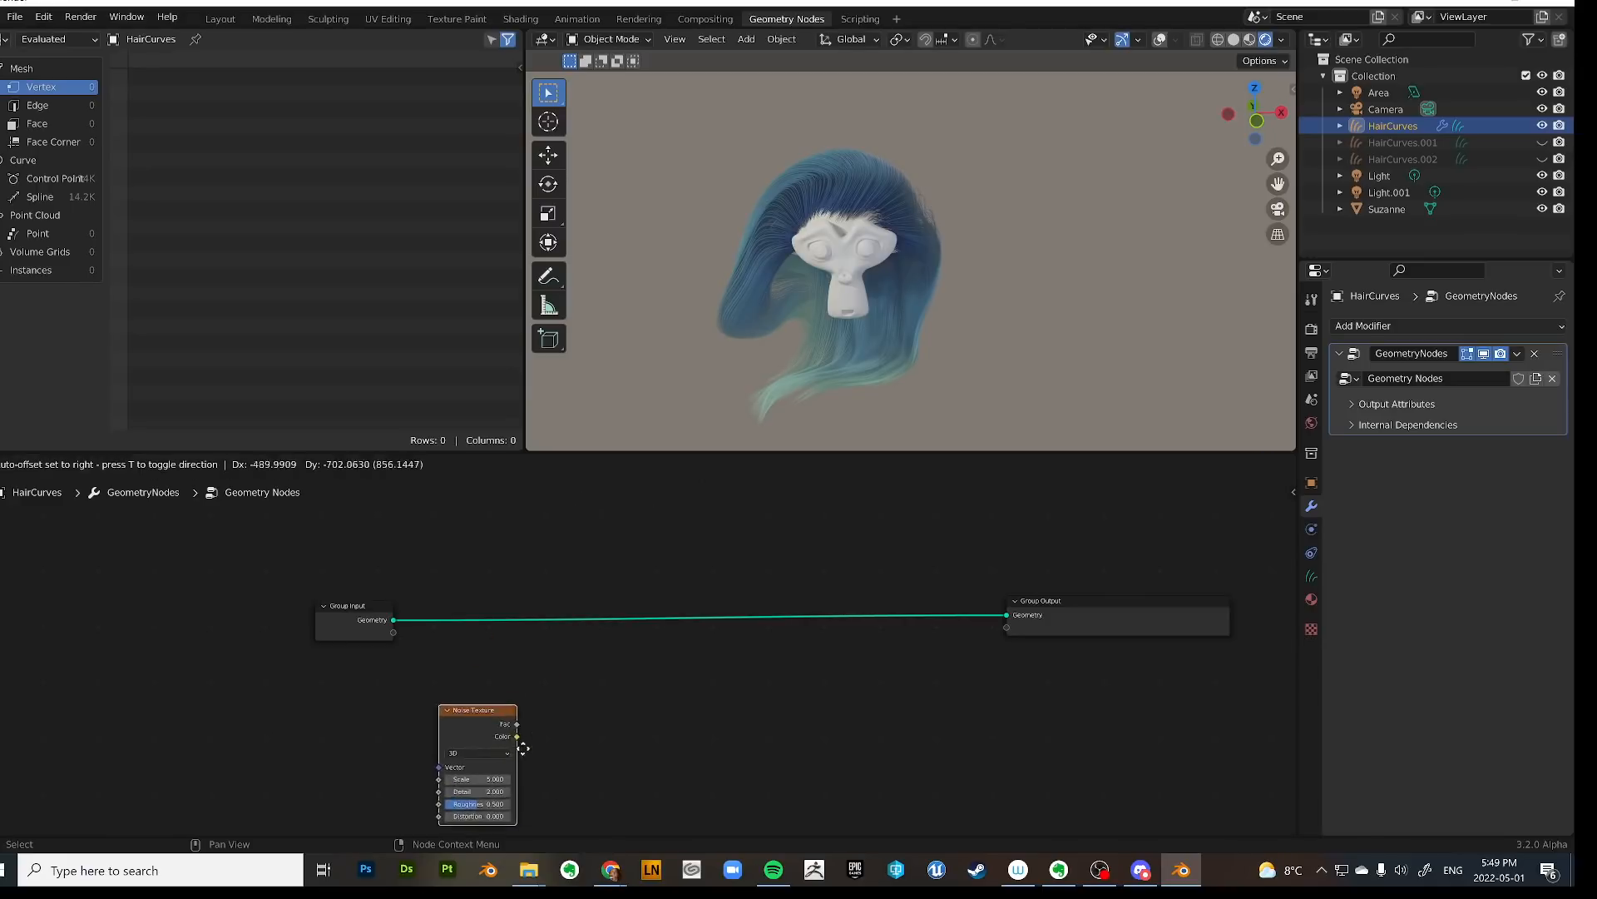
{"action": "left_click", "coordinate": [362, 665]}
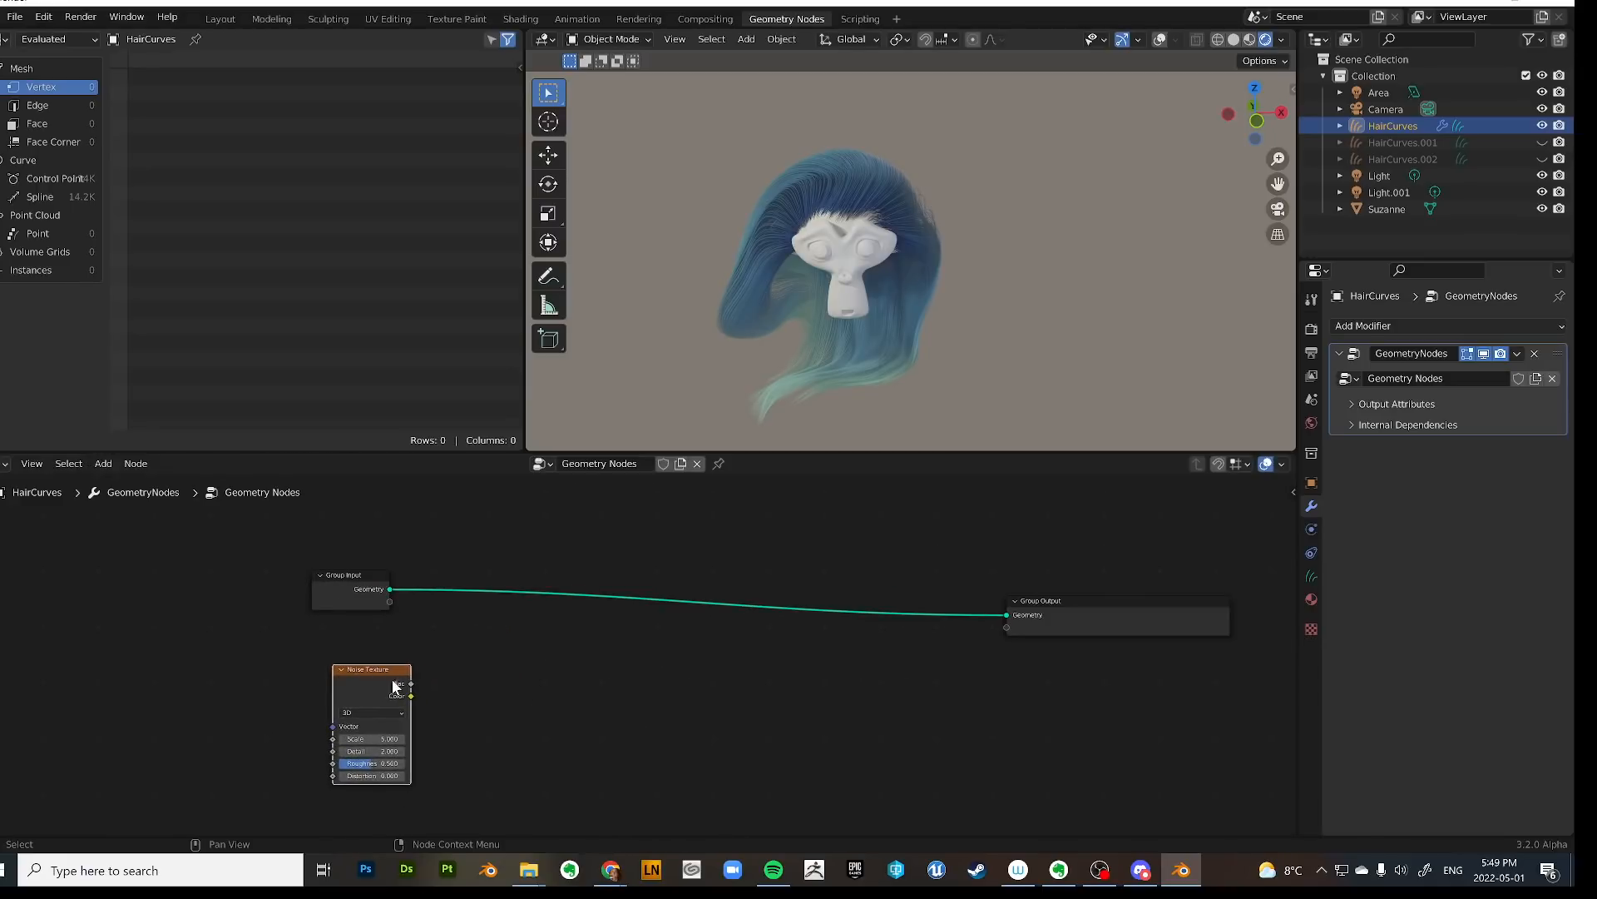
{"action": "scroll", "coordinate": [570, 698], "scroll_direction": "down", "scroll_amount": 2}
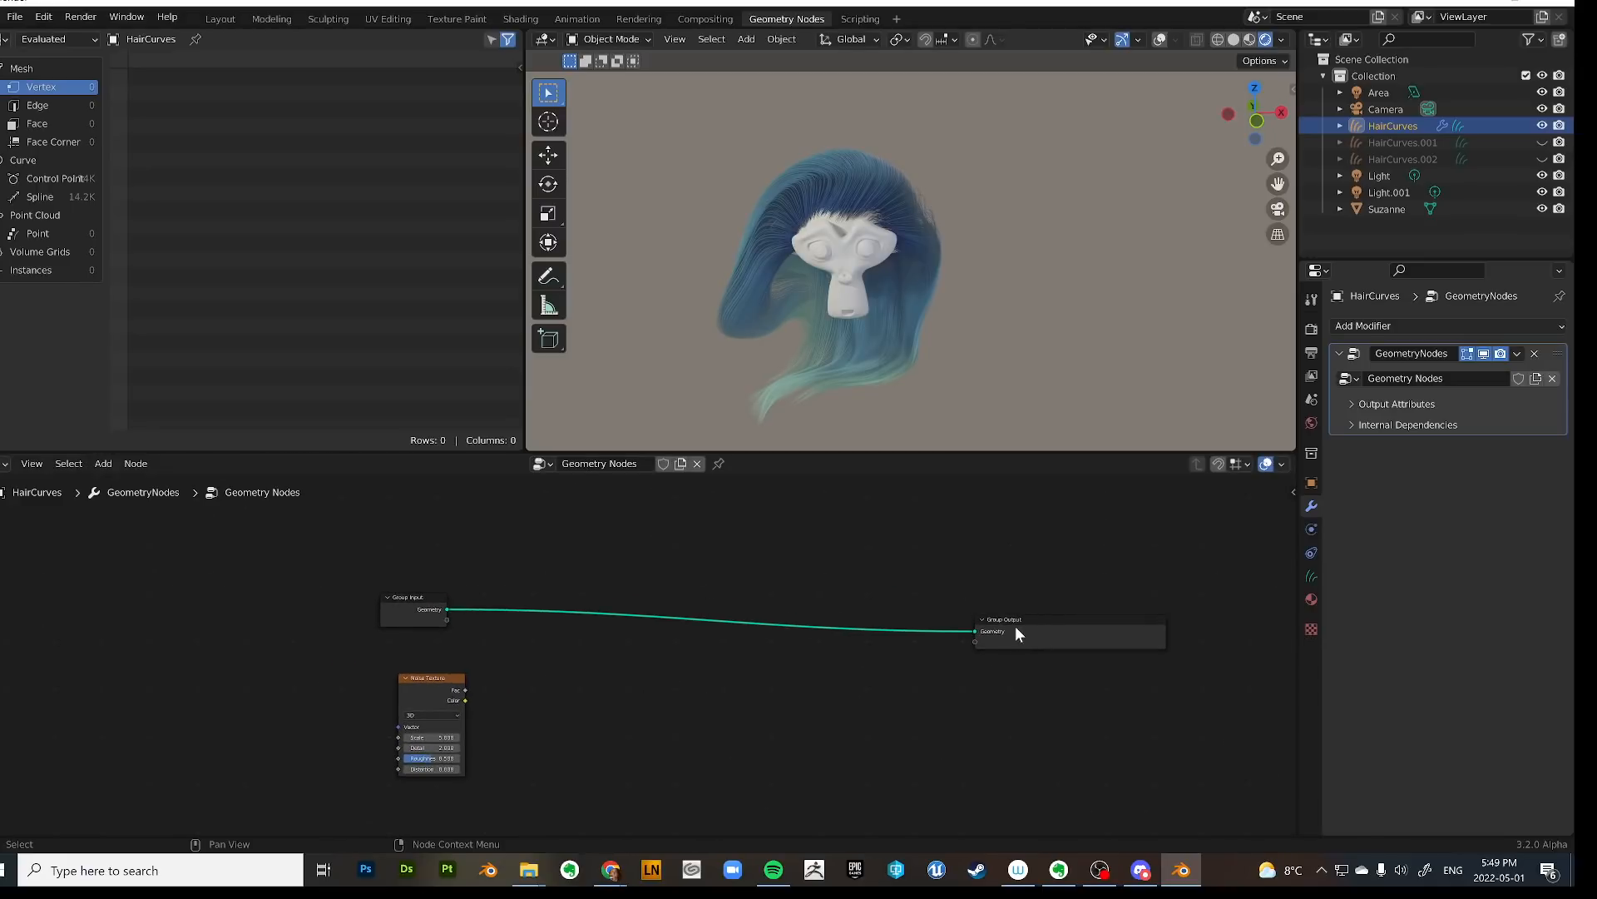
{"action": "left_click_drag", "start_coordinate": [973, 615], "coordinate": [998, 596]}
{"action": "left_click", "coordinate": [703, 690]}
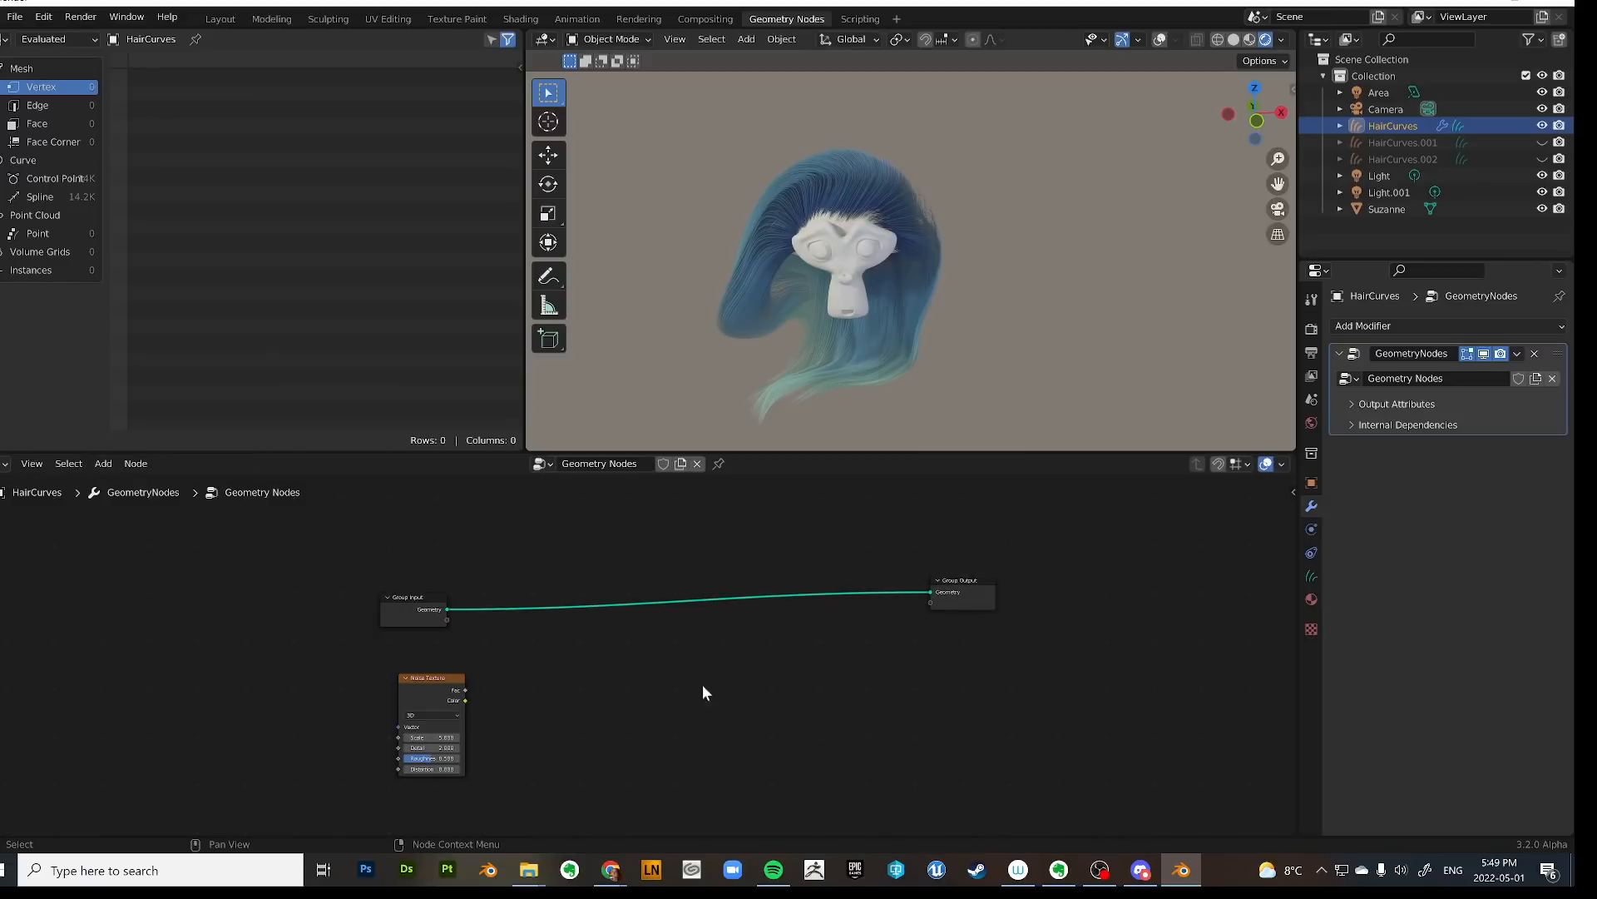
{"action": "left_click_drag", "start_coordinate": [434, 688], "coordinate": [494, 710]}
Add a Position node beside the Noise Texture and shift the Noise Texture away to leave a gap between them.
{"action": "key", "text": "shift+a"}
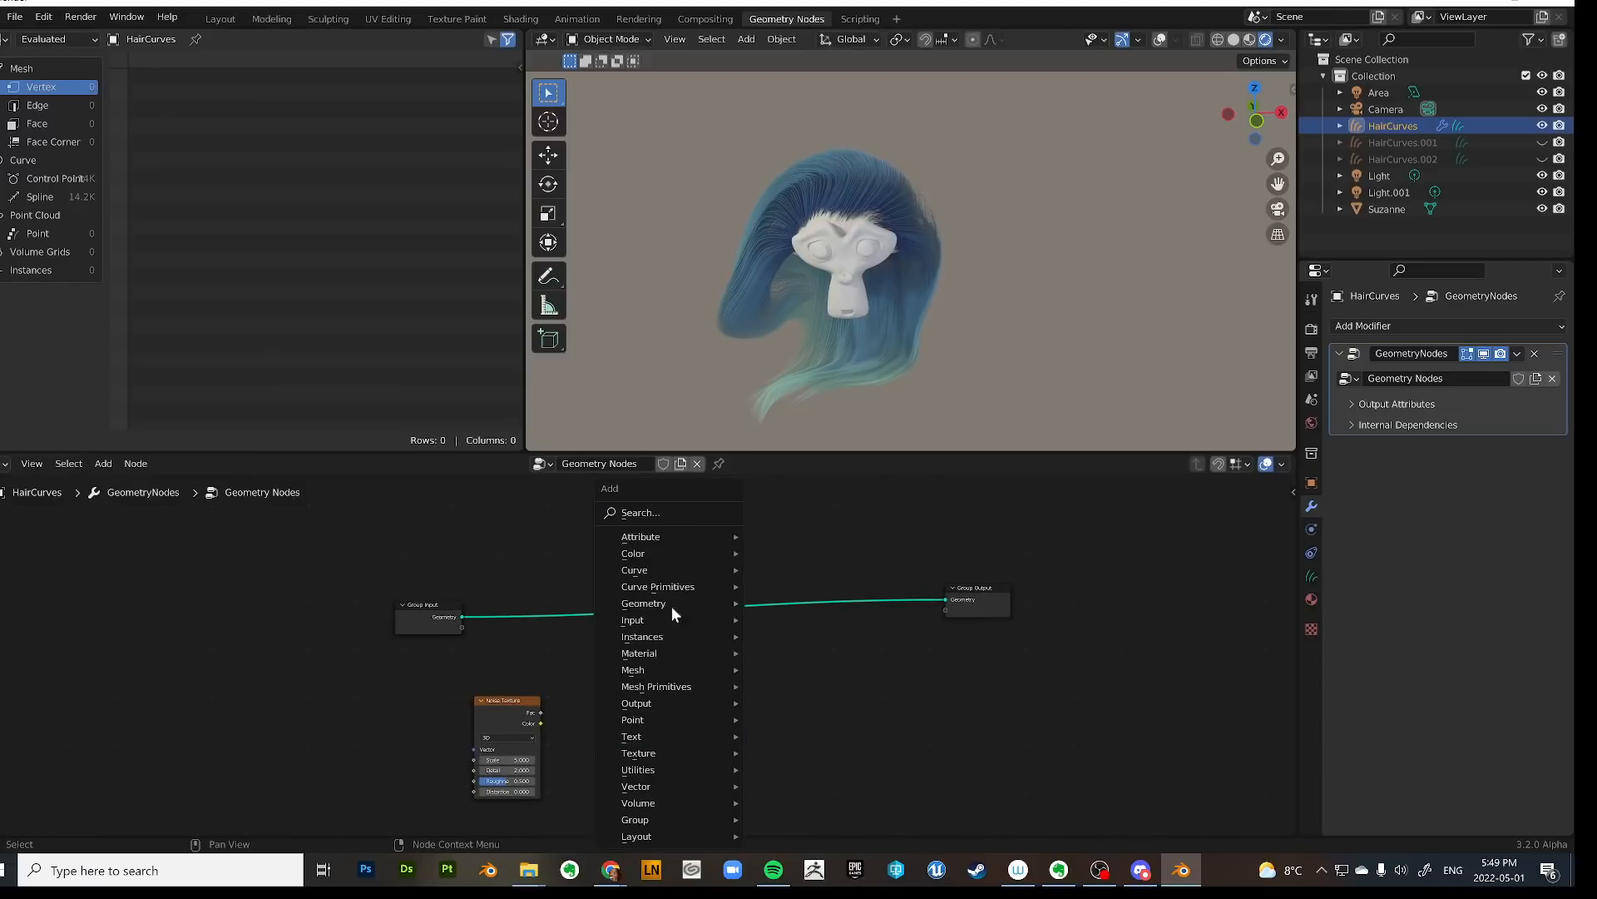
{"action": "left_click", "coordinate": [691, 511]}
{"action": "type", "text": "po"}
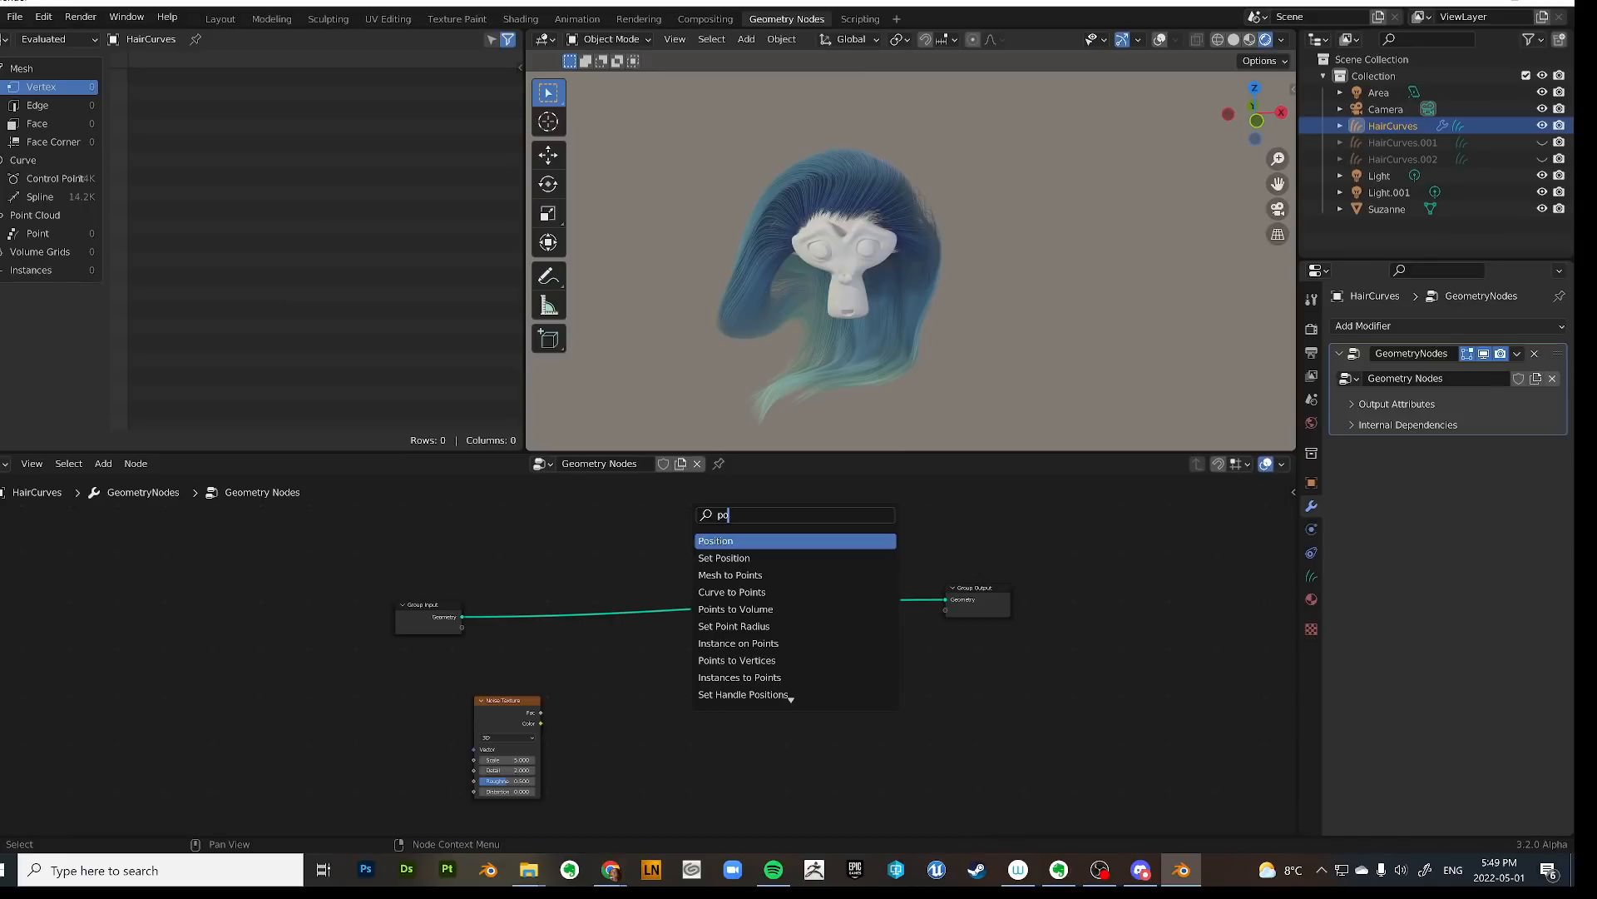
{"action": "key", "text": "Return"}
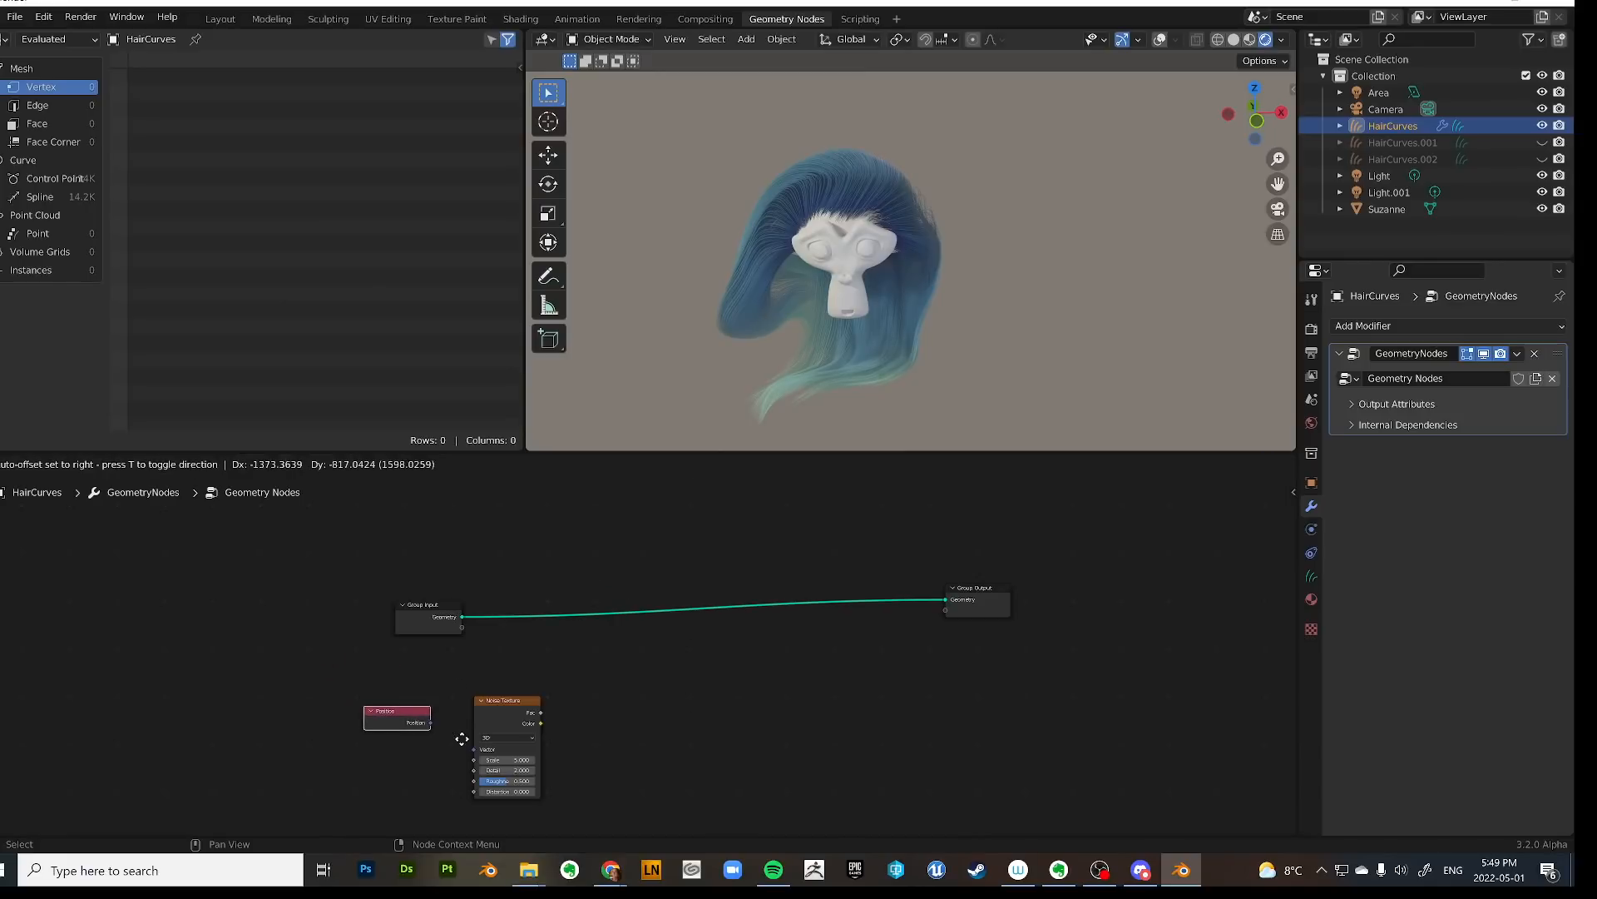
{"action": "left_click", "coordinate": [468, 741]}
{"action": "left_click_drag", "start_coordinate": [507, 700], "coordinate": [612, 705]}
Link the Position output to a new Vector Math Add node and place it so it feeds the Noise Texture's Vector.
{"action": "left_click_drag", "start_coordinate": [430, 722], "coordinate": [599, 657]}
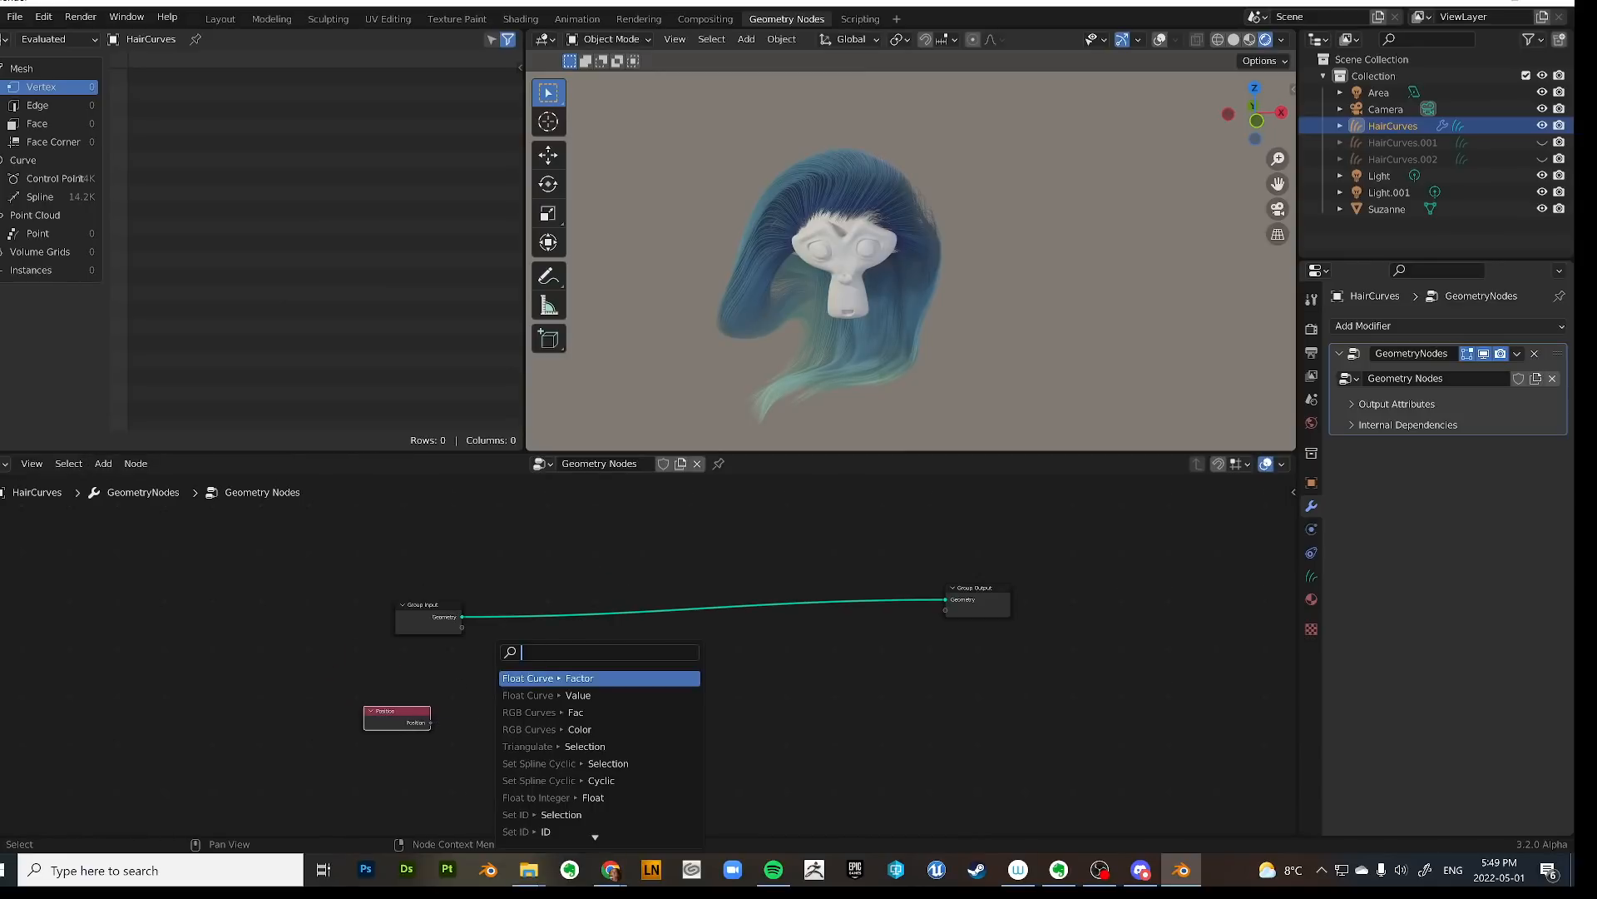
{"action": "type", "text": "math"}
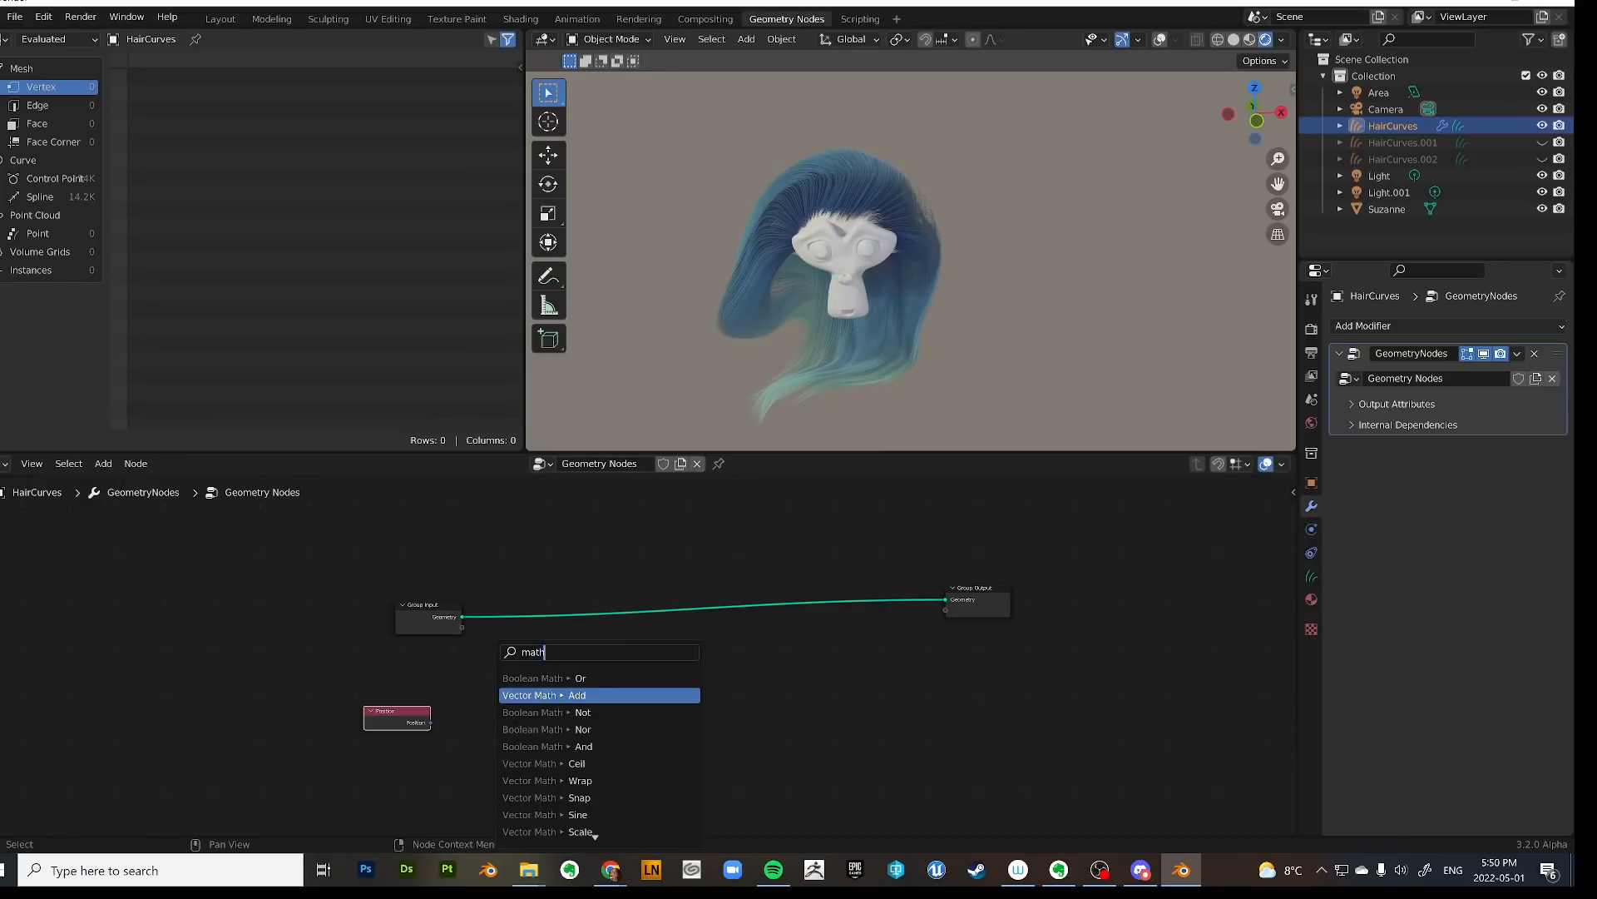
{"action": "left_click", "coordinate": [550, 694]}
{"action": "left_click_drag", "start_coordinate": [539, 715], "coordinate": [502, 709]}
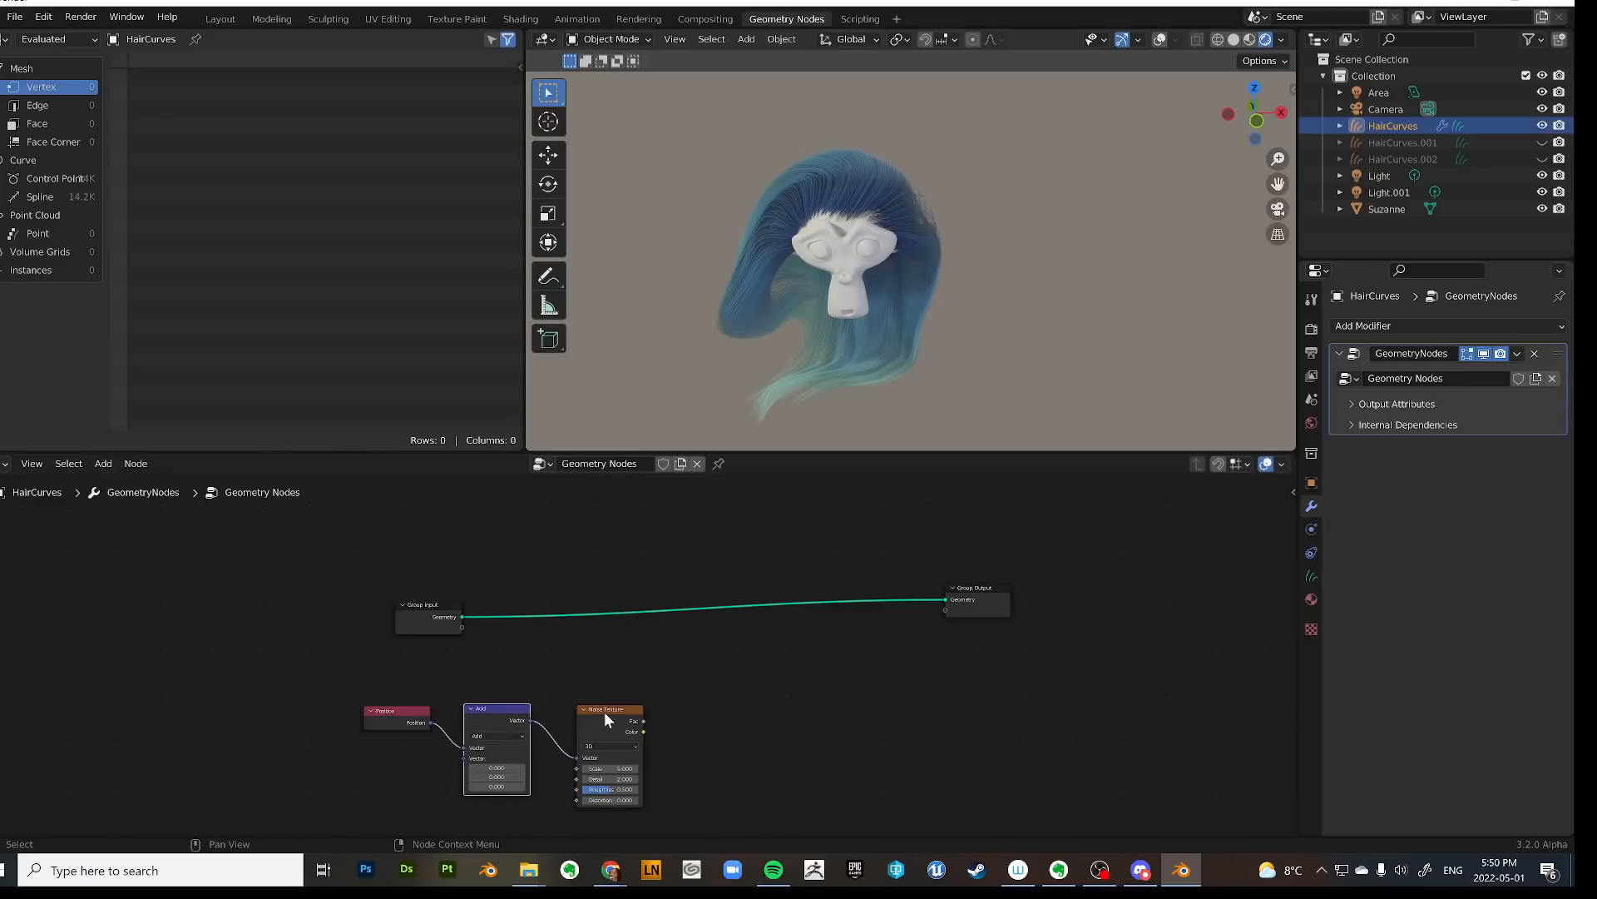
{"action": "left_click", "coordinate": [795, 723]}
Insert a Set Position node on the geometry link between Group Input and Group Output.
{"action": "left_click_drag", "start_coordinate": [441, 608], "coordinate": [495, 577]}
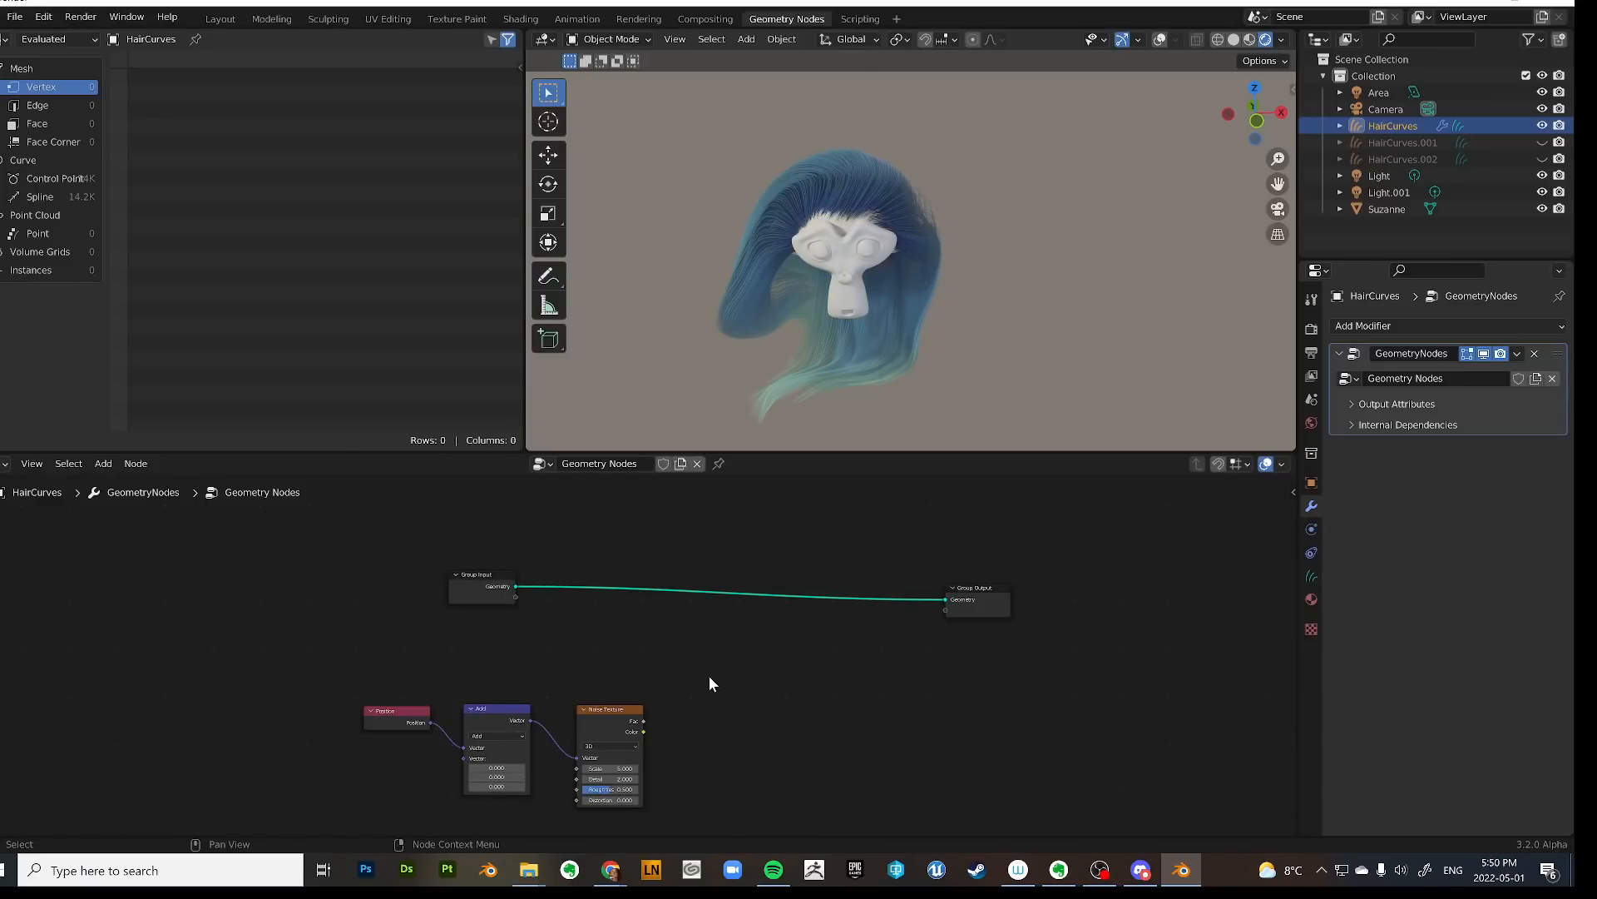
{"action": "key", "text": "shift+a"}
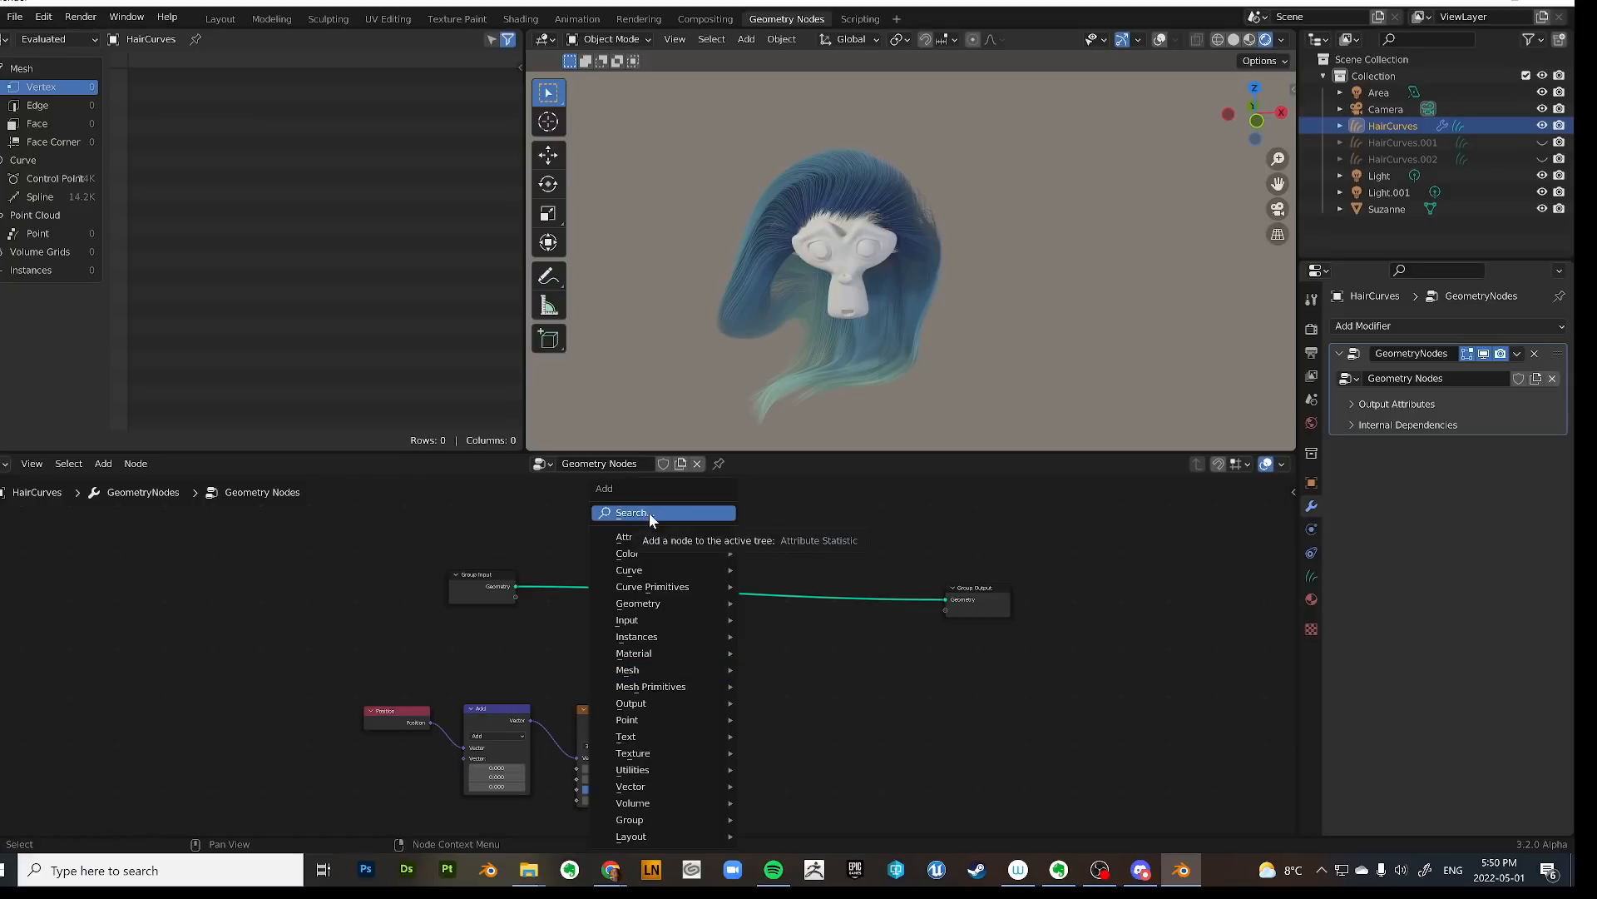
{"action": "left_click", "coordinate": [649, 513]}
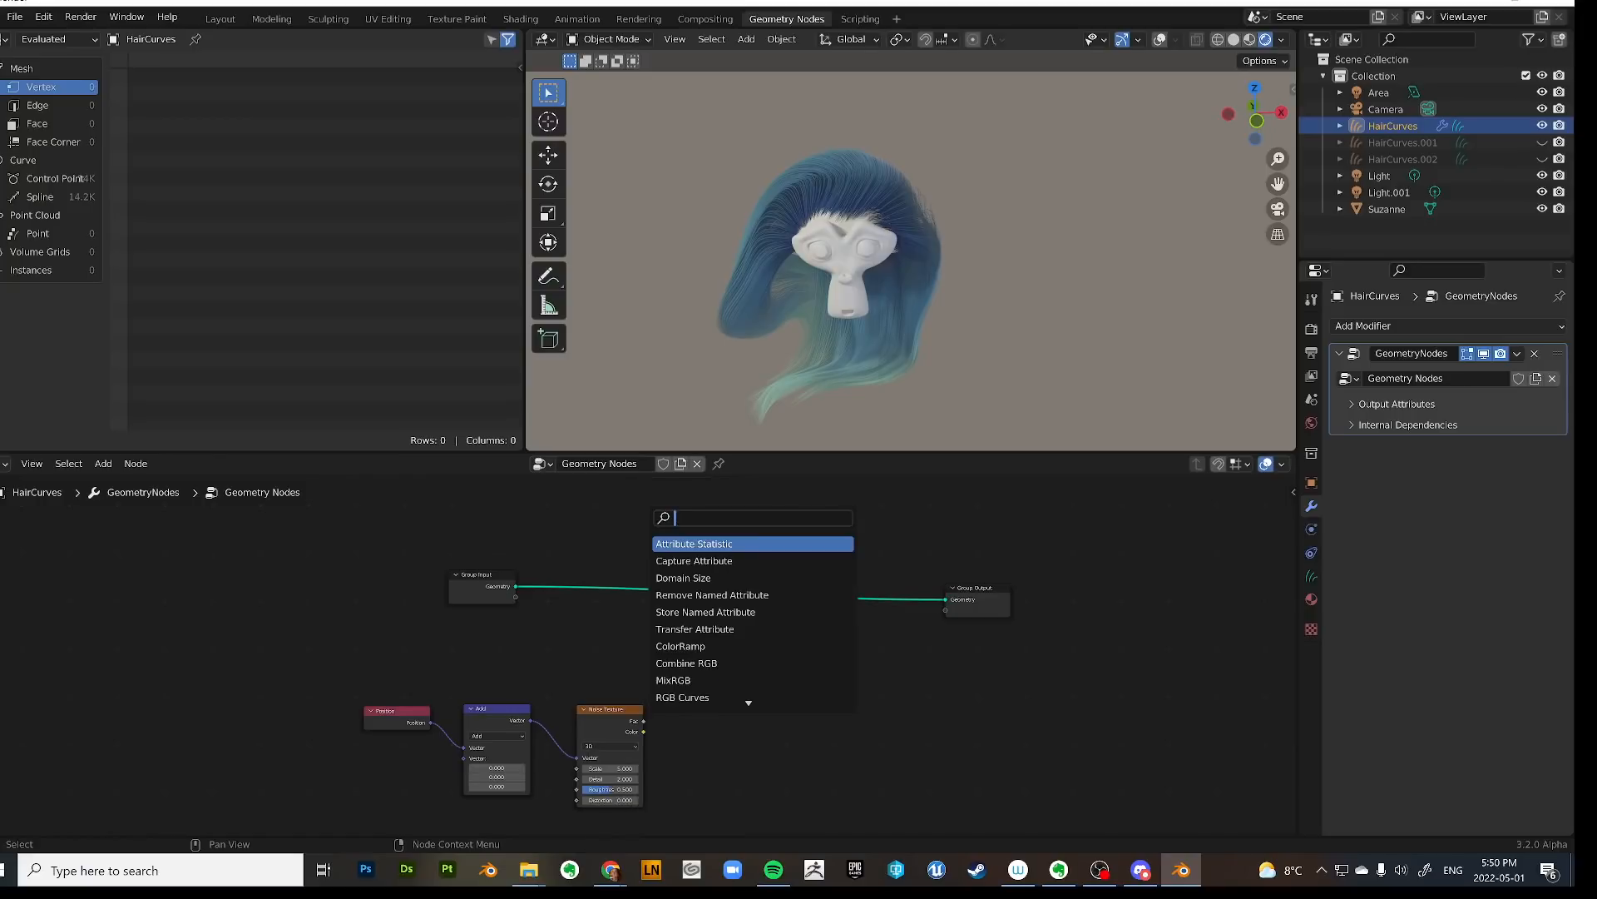
{"action": "type", "text": "set"}
{"action": "key", "text": "Down"}
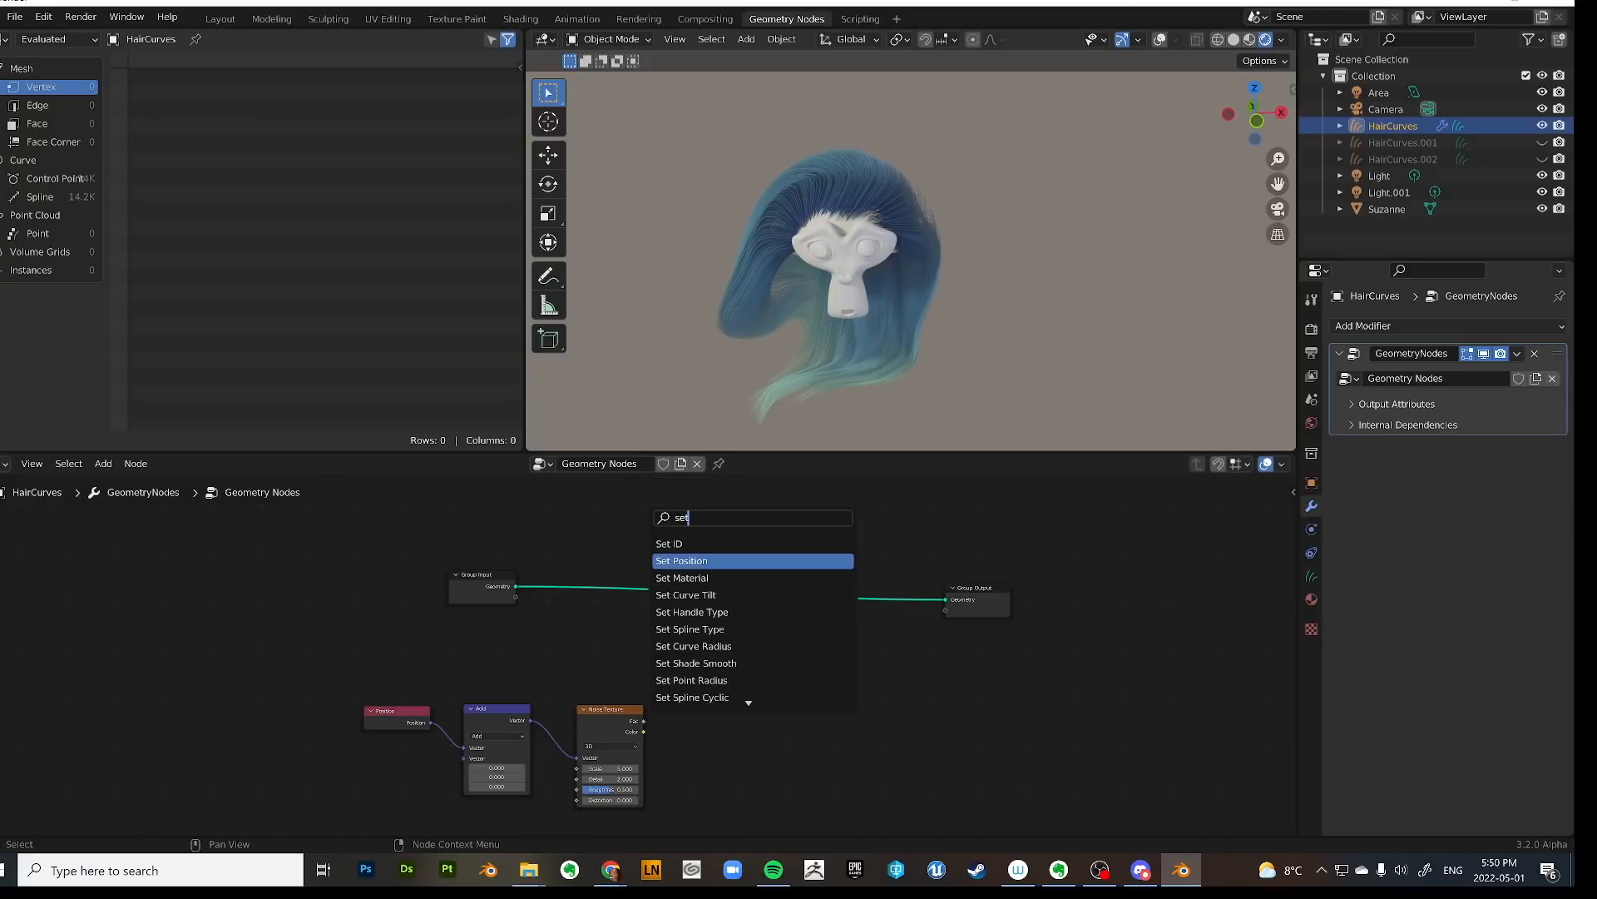
{"action": "key", "text": "Return"}
{"action": "left_click", "coordinate": [818, 615]}
Arrange the Position, Add and Noise Texture nodes in a compact row below the geometry link.
{"action": "left_click_drag", "start_coordinate": [634, 714], "coordinate": [647, 676]}
{"action": "left_click_drag", "start_coordinate": [489, 716], "coordinate": [489, 700]}
{"action": "left_click_drag", "start_coordinate": [375, 708], "coordinate": [366, 698]}
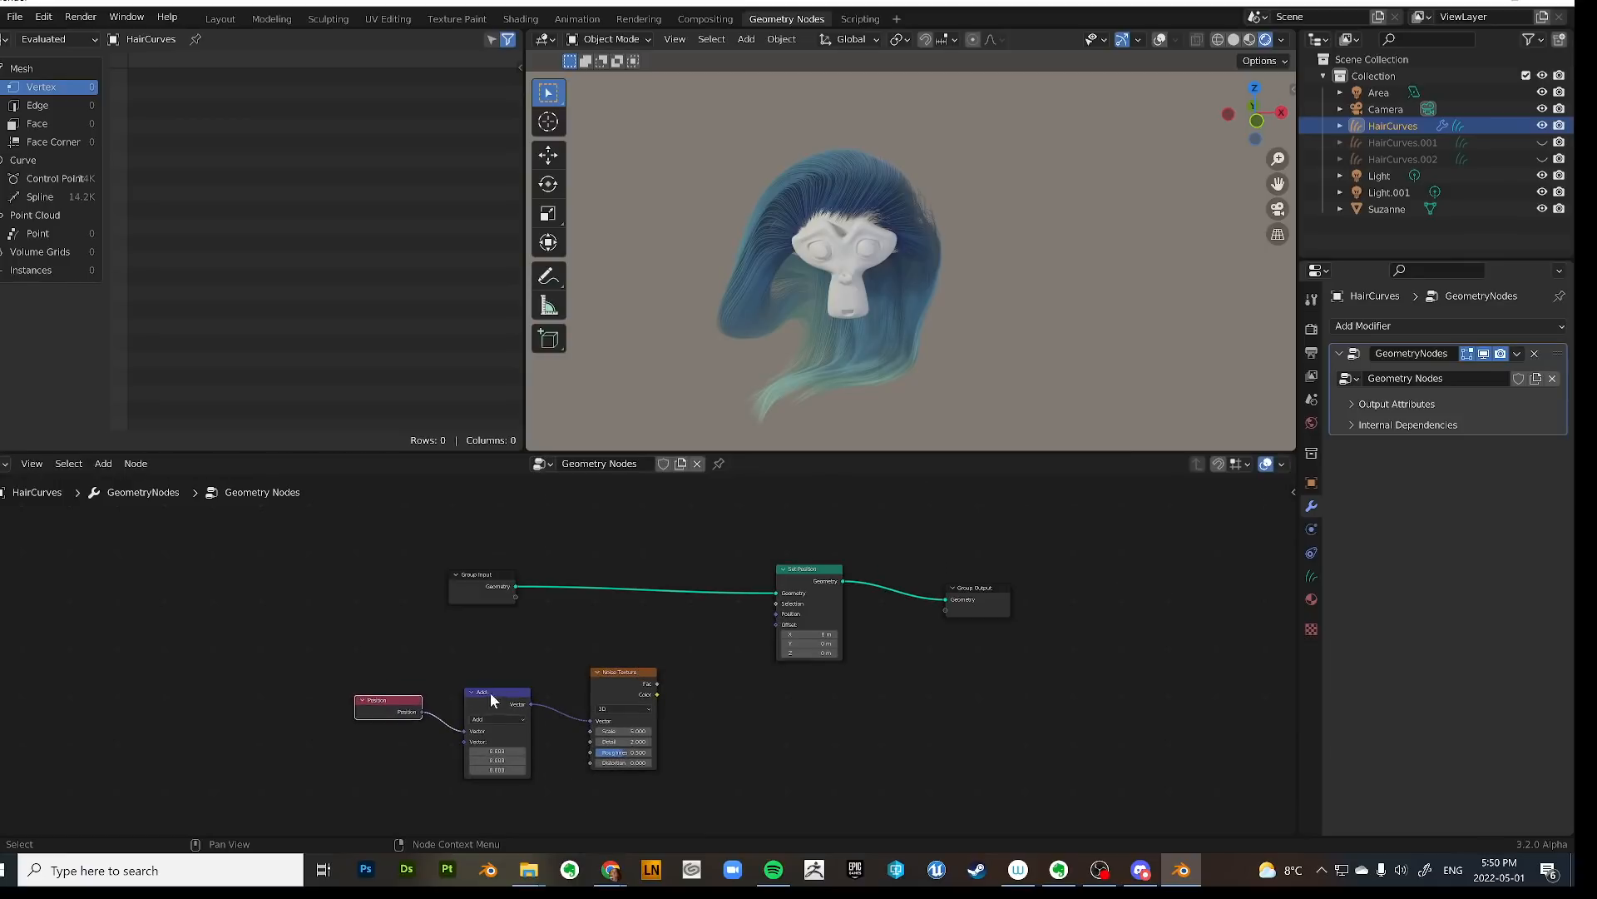
{"action": "left_click_drag", "start_coordinate": [491, 693], "coordinate": [485, 687]}
{"action": "left_click_drag", "start_coordinate": [611, 687], "coordinate": [574, 686]}
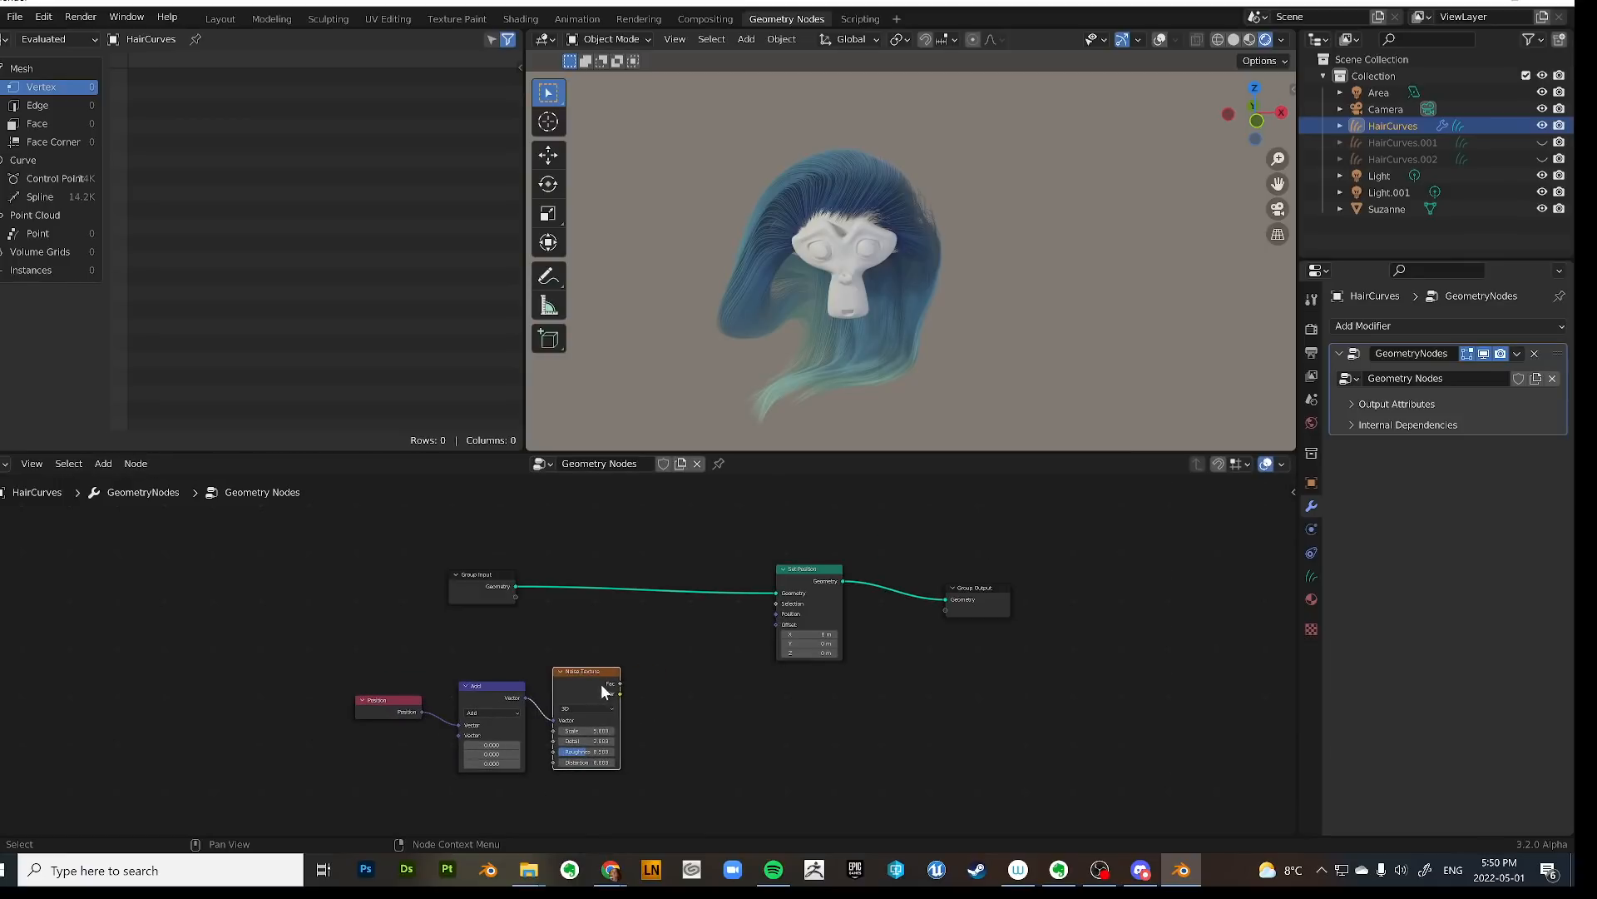
{"action": "left_click_drag", "start_coordinate": [593, 691], "coordinate": [586, 676]}
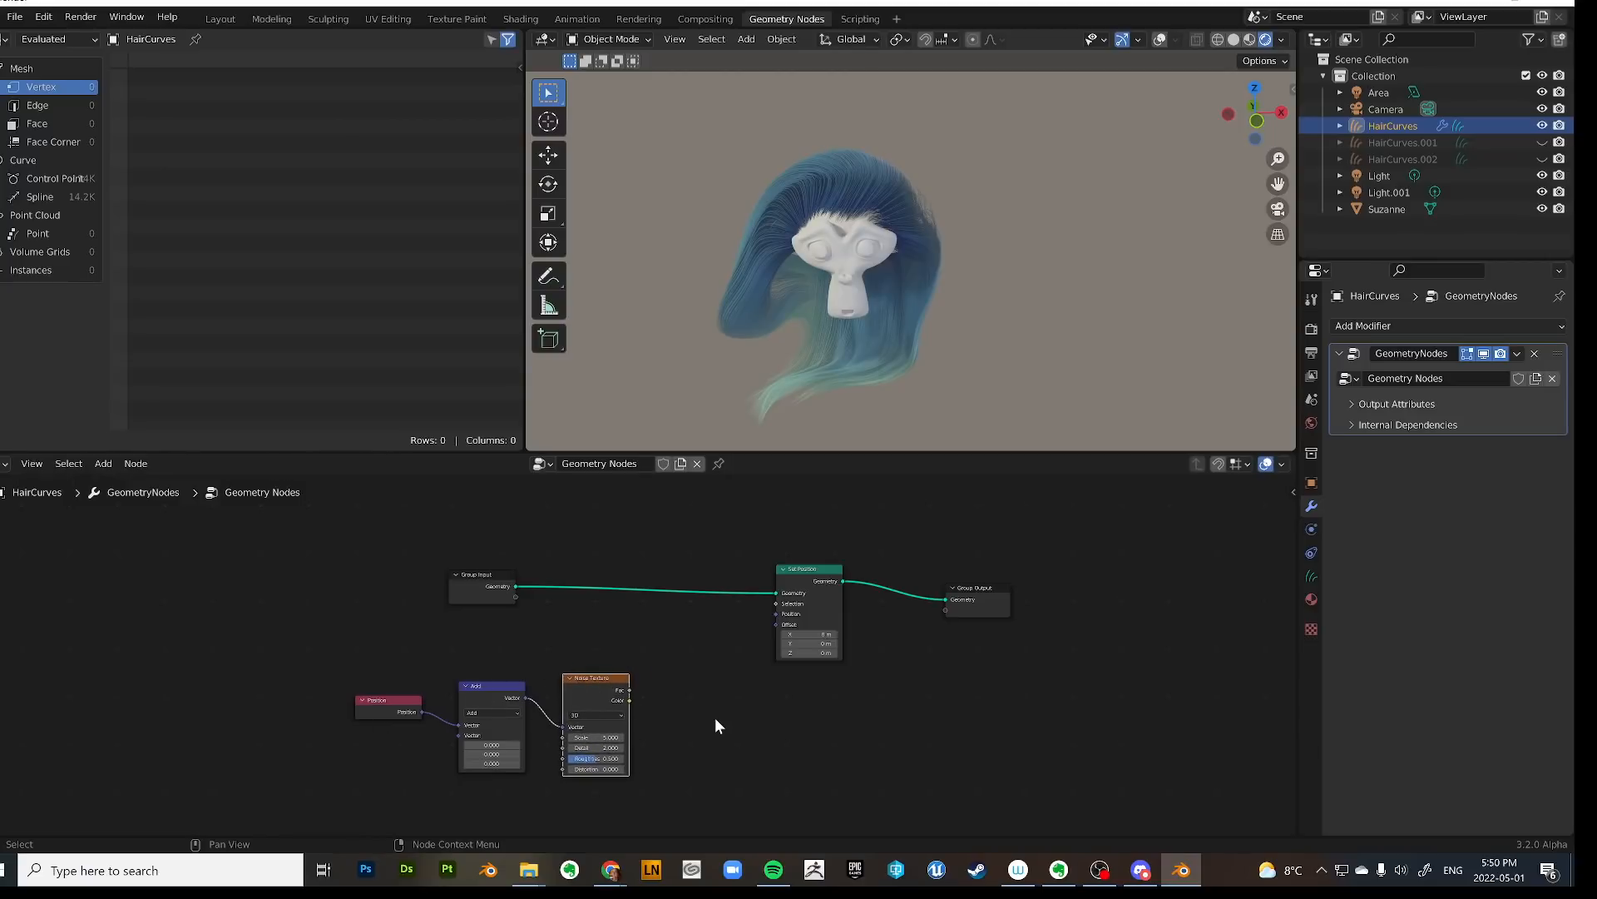
{"action": "key", "text": "shift+a"}
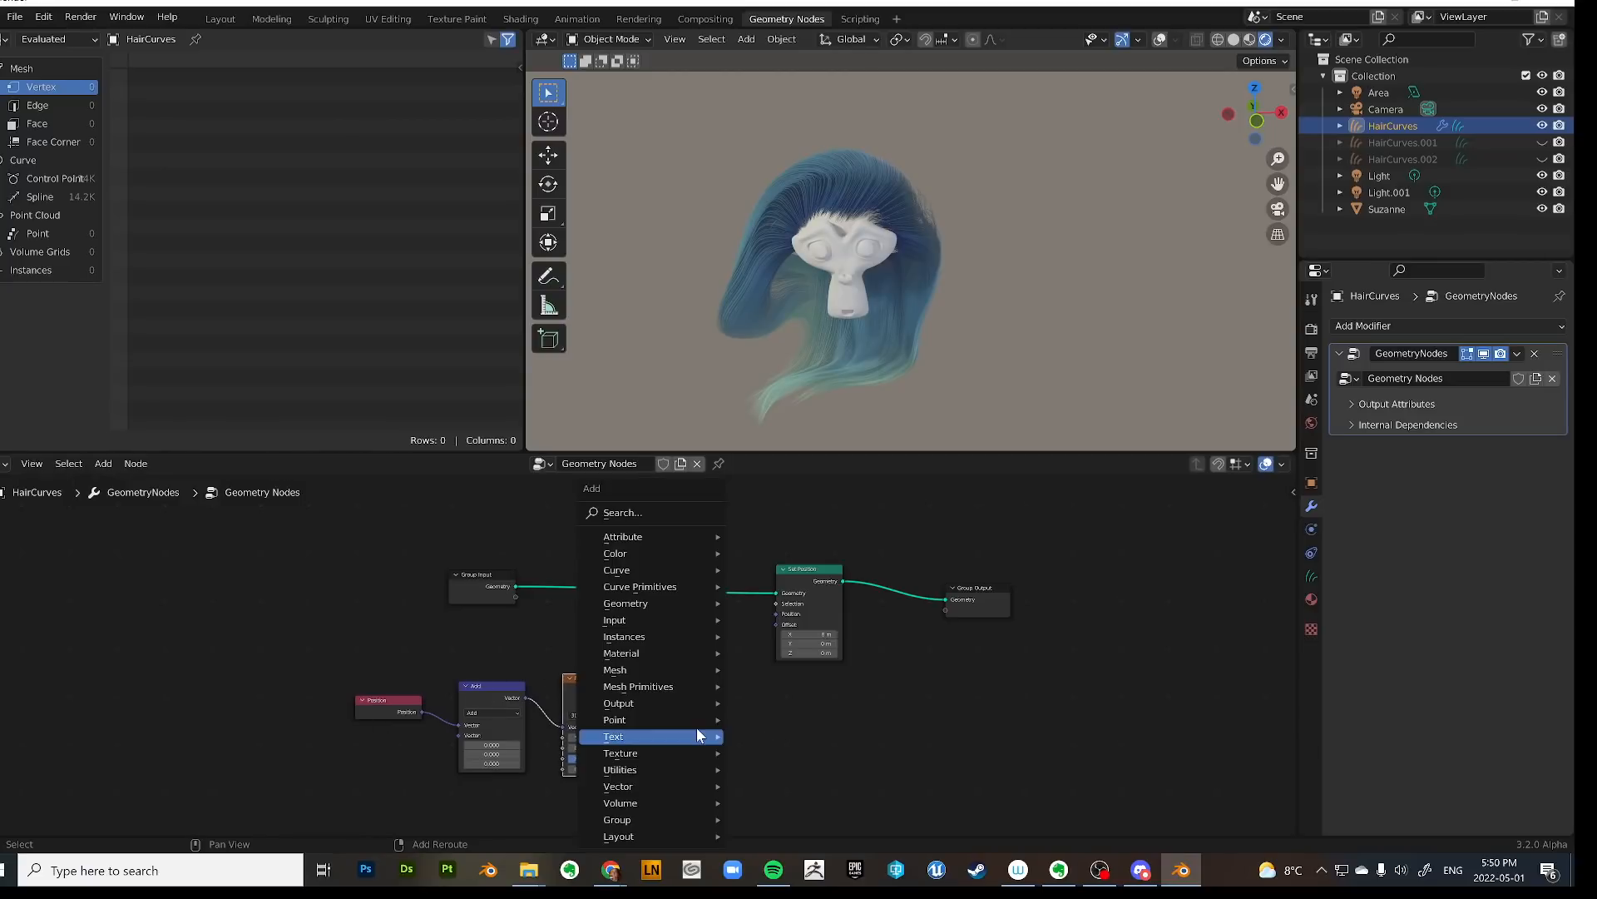
{"action": "mouse_move", "coordinate": [697, 737]}
{"action": "left_click", "coordinate": [841, 813]}
{"action": "left_click", "coordinate": [886, 732]}
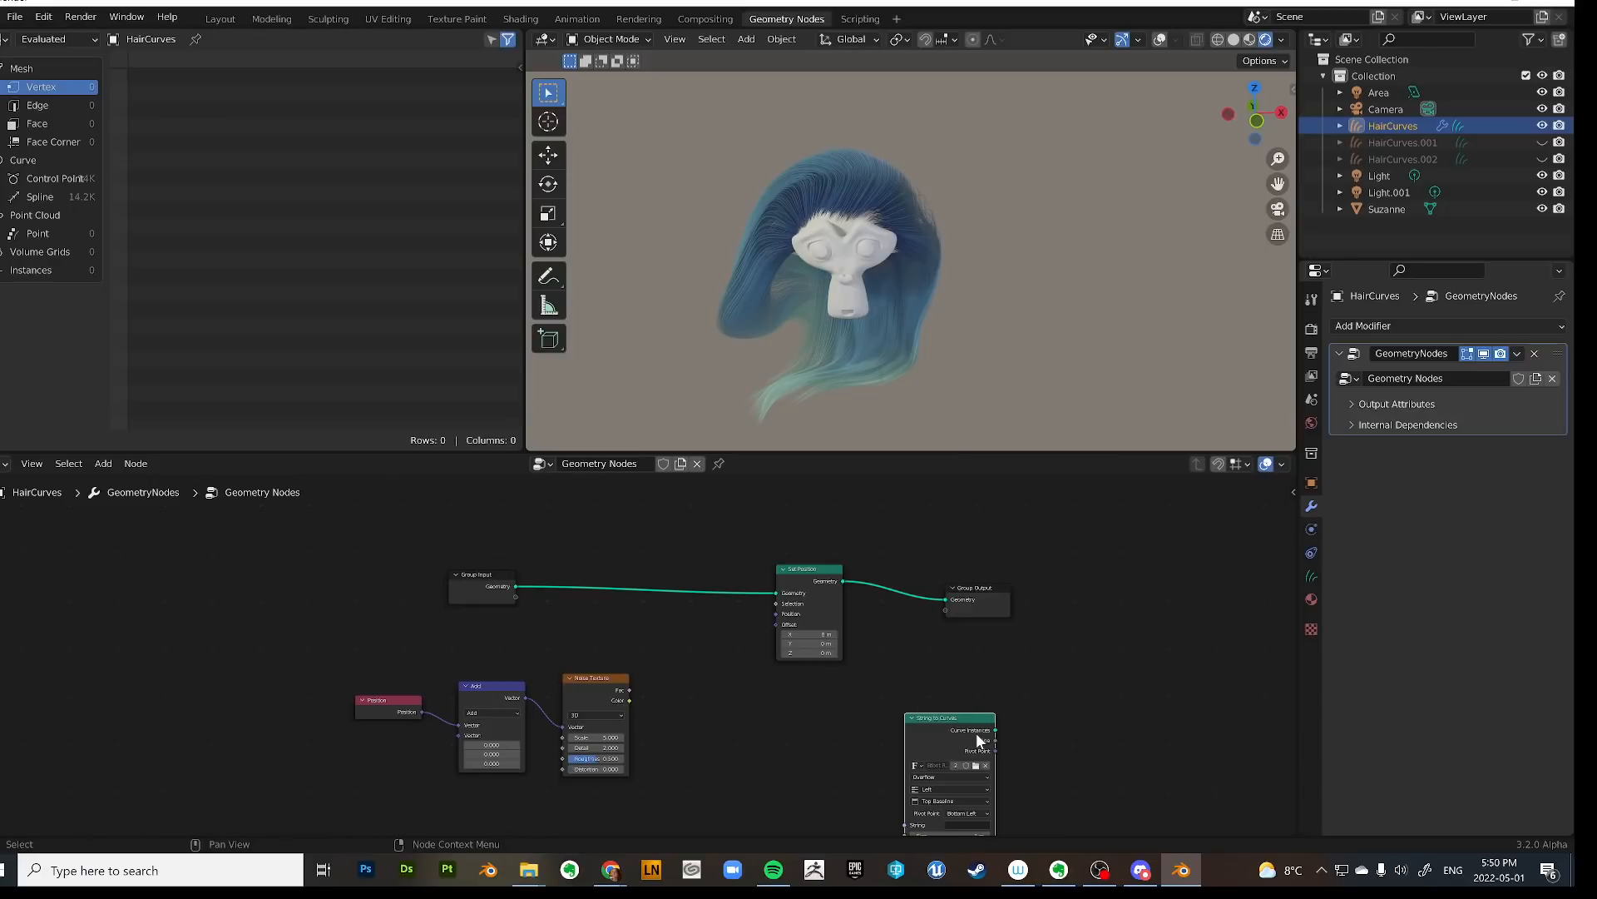
{"action": "key", "text": "Delete"}
Copy the Vector Math Add node and connect the copy between the Noise Texture's Color and the Set Position node's Offset.
{"action": "left_click", "coordinate": [492, 687]}
{"action": "key", "text": "ctrl+c"}
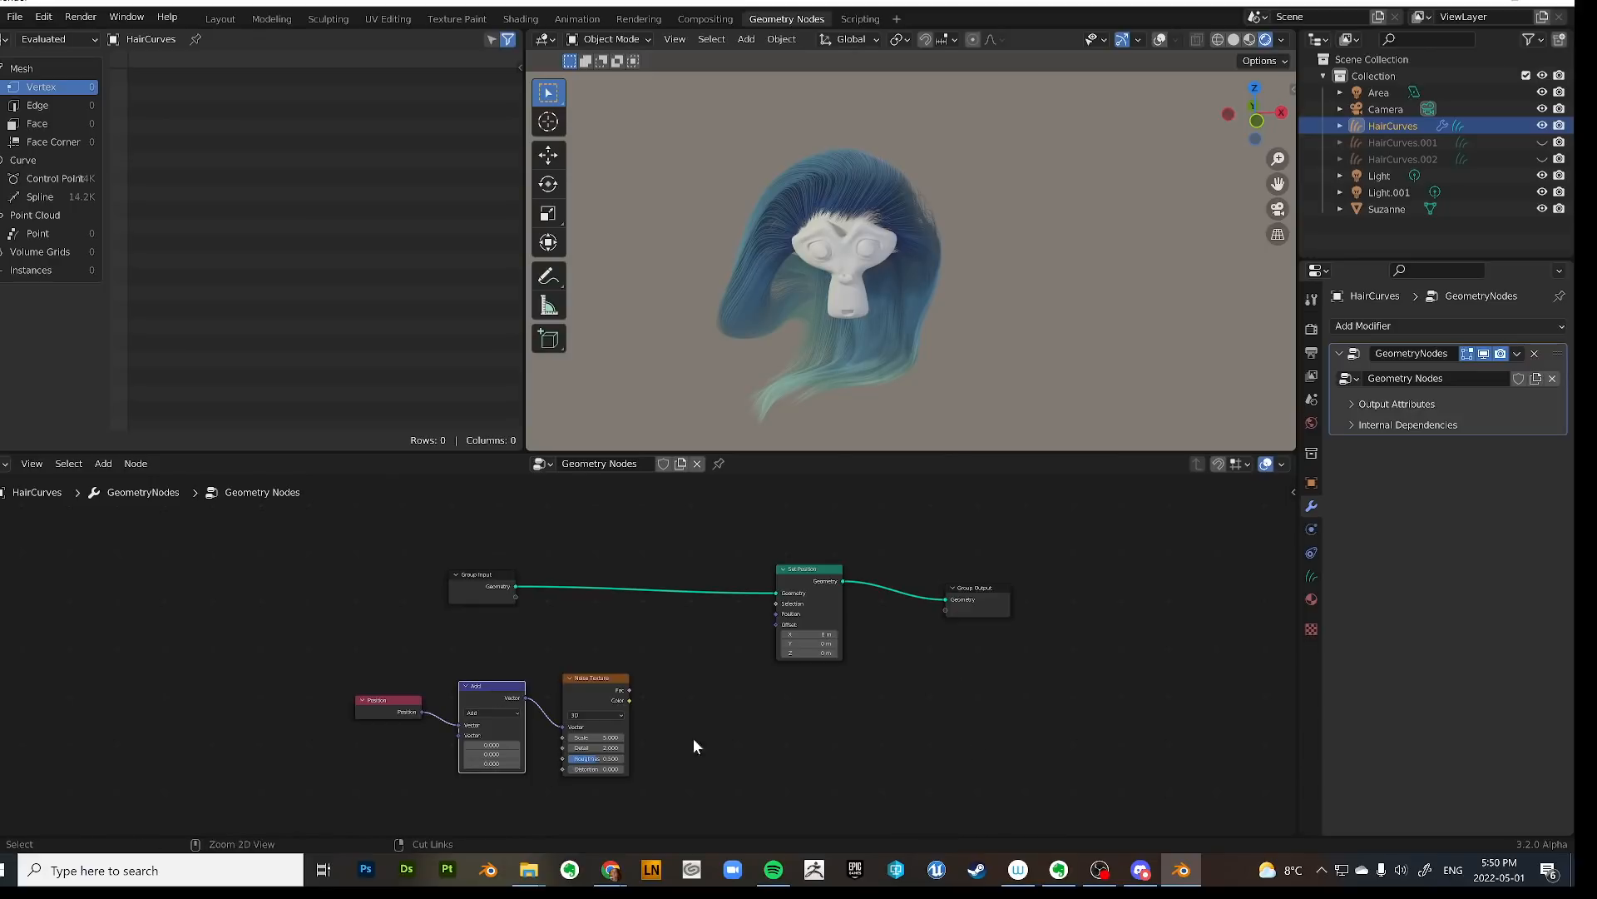
{"action": "key", "text": "ctrl+v"}
{"action": "left_click_drag", "start_coordinate": [485, 695], "coordinate": [776, 624]}
{"action": "left_click_drag", "start_coordinate": [681, 697], "coordinate": [691, 680]}
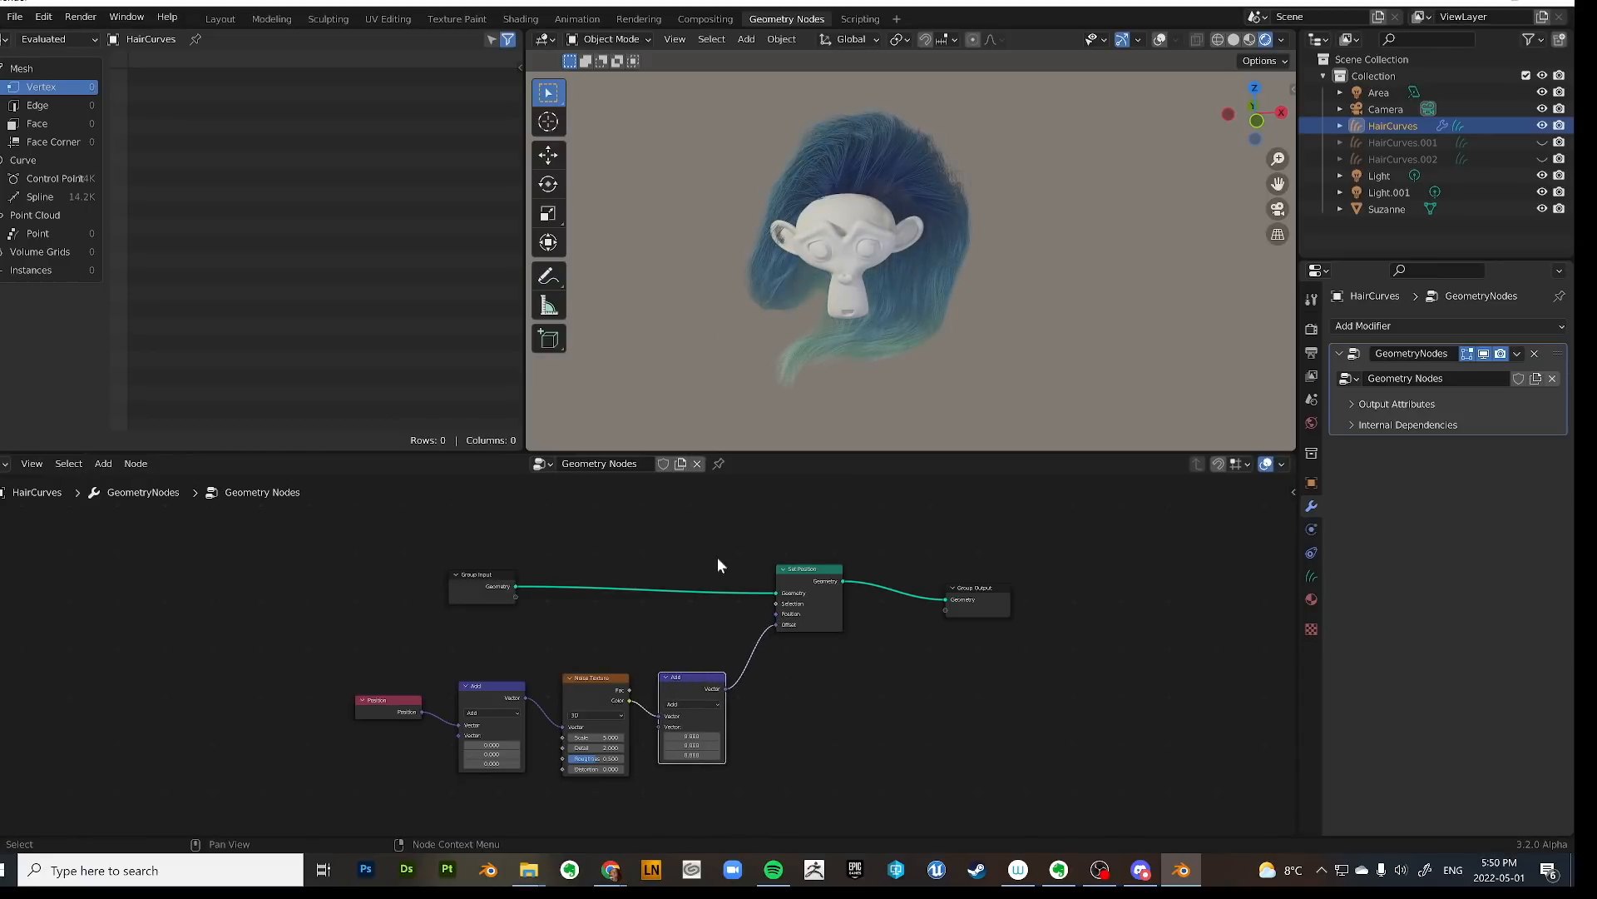
Set all three vector values of the Add node after the Noise Texture to -0.5.
{"action": "middle_click_drag", "start_coordinate": [845, 253], "coordinate": [800, 416]}
{"action": "left_click_drag", "start_coordinate": [590, 681], "coordinate": [590, 674]}
{"action": "middle_click_drag", "start_coordinate": [897, 326], "coordinate": [931, 345]}
{"action": "middle_click_drag", "start_coordinate": [933, 198], "coordinate": [857, 274]}
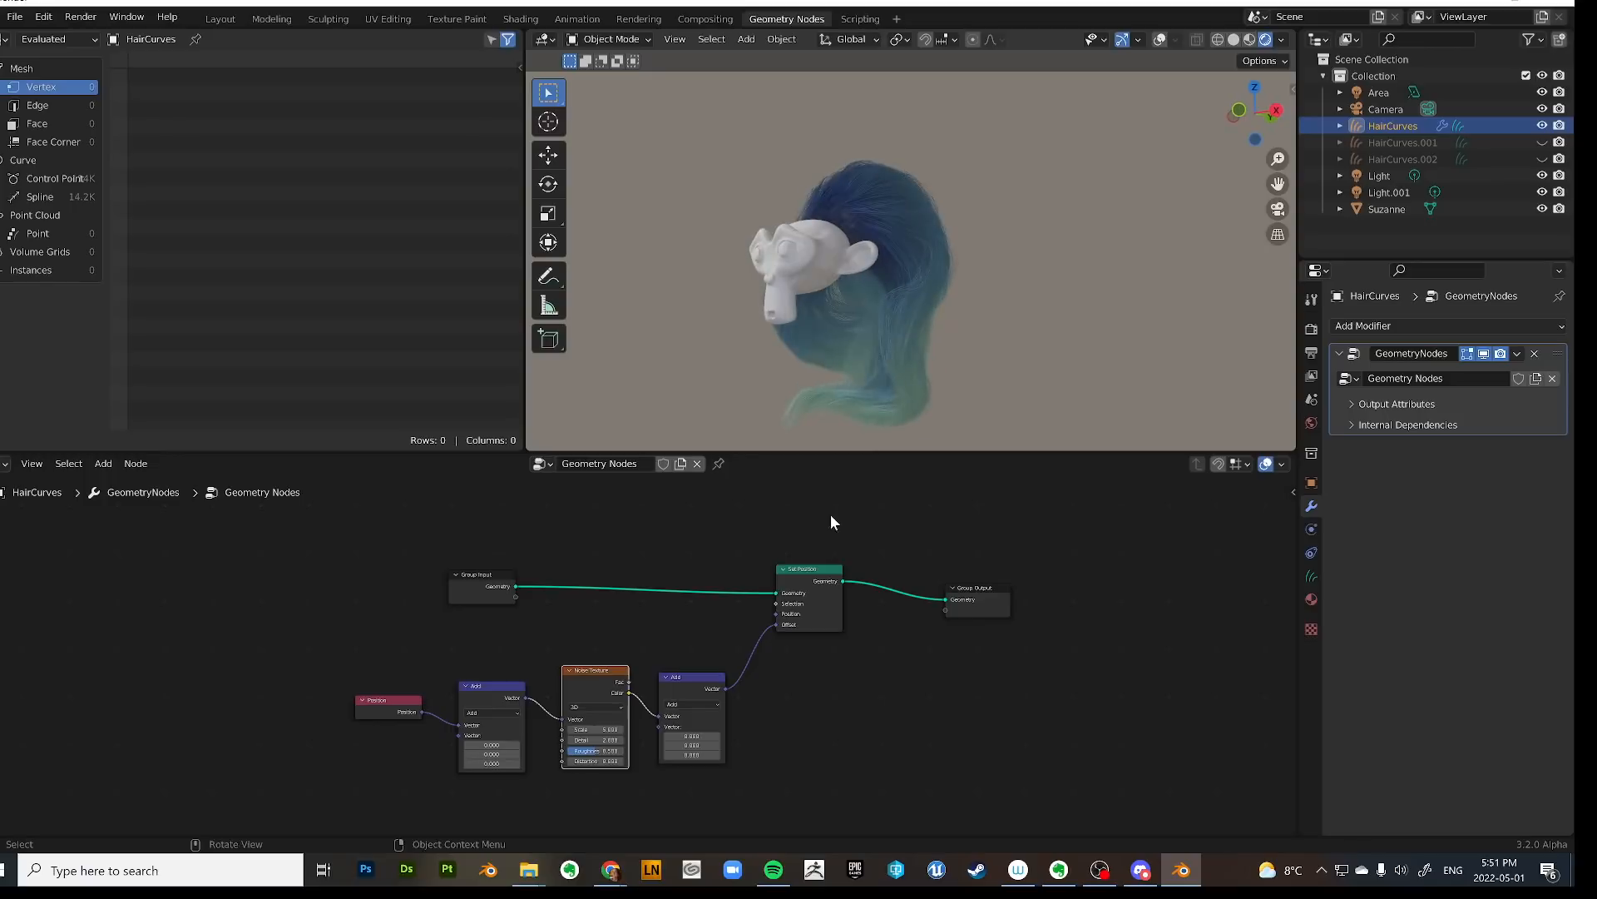
{"action": "double_click", "coordinate": [691, 735]}
{"action": "left_click", "coordinate": [780, 746]}
{"action": "left_click_drag", "start_coordinate": [691, 735], "coordinate": [692, 754]}
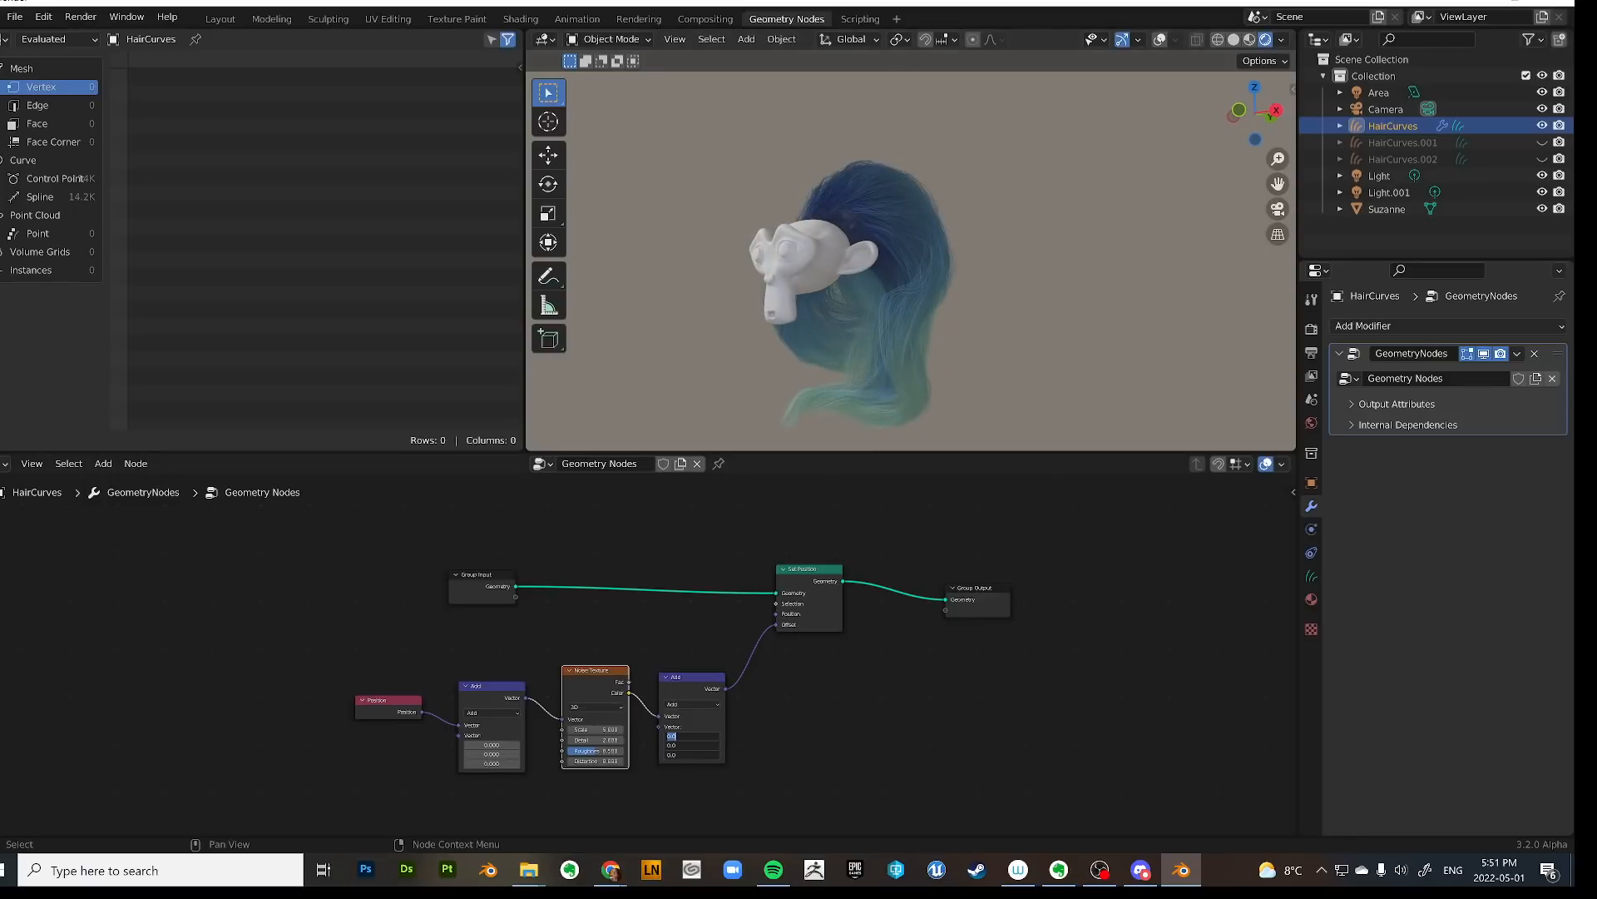
{"action": "type", "text": "-0.5"}
{"action": "key", "text": "Return"}
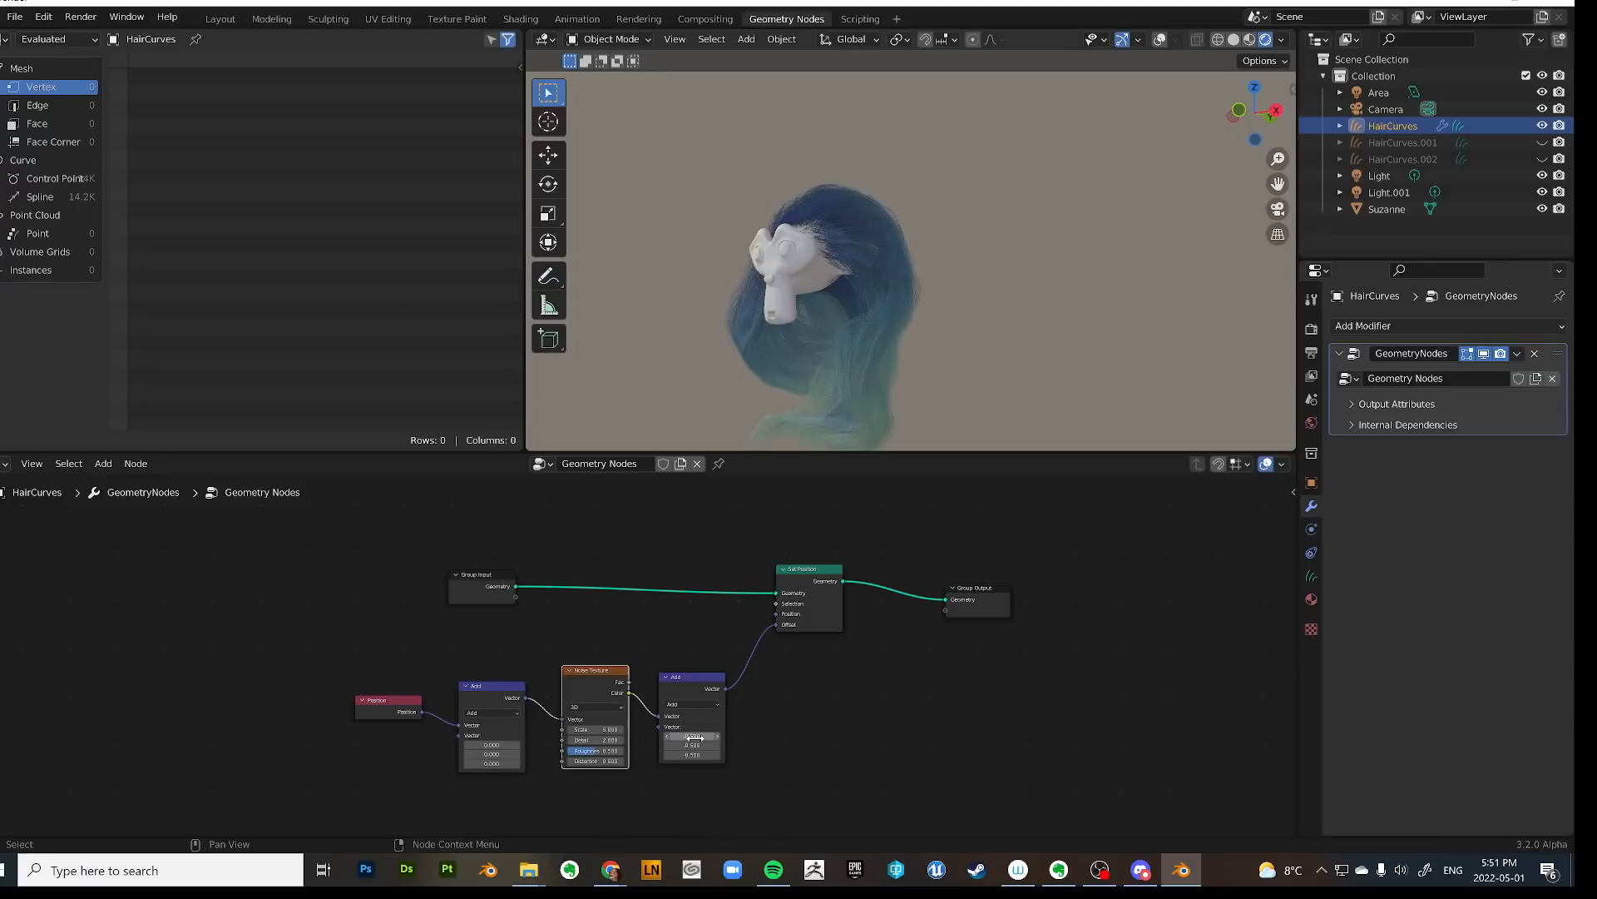
Lower the Noise Texture's scale and try a value of 0.
{"action": "middle_click_drag", "start_coordinate": [774, 301], "coordinate": [971, 307]}
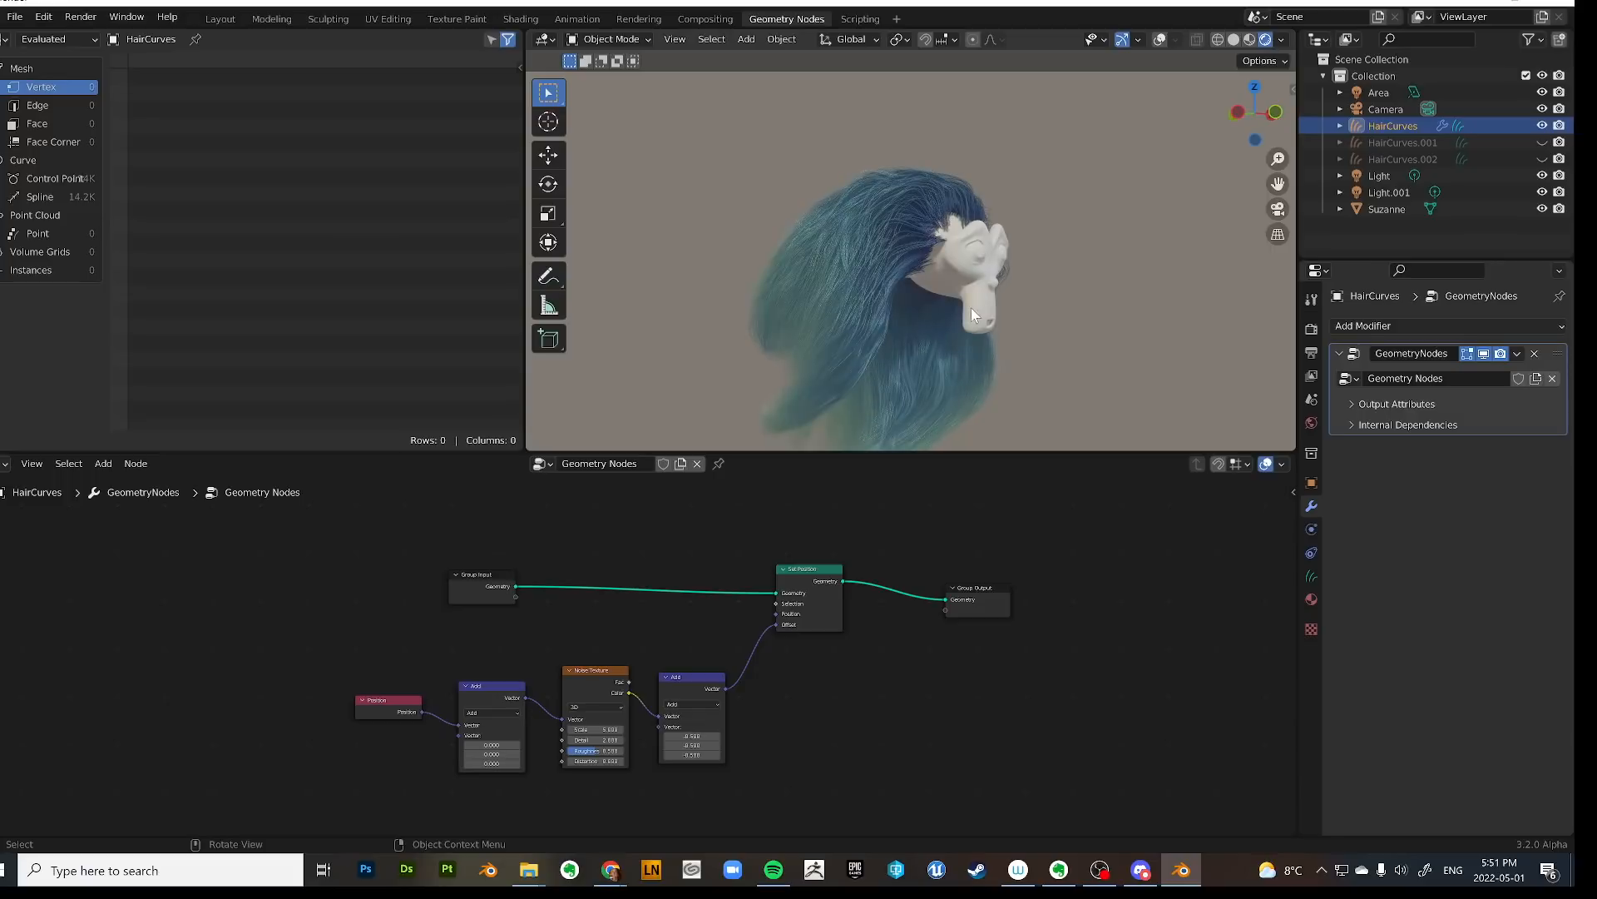
{"action": "left_click_drag", "start_coordinate": [596, 729], "coordinate": [559, 729]}
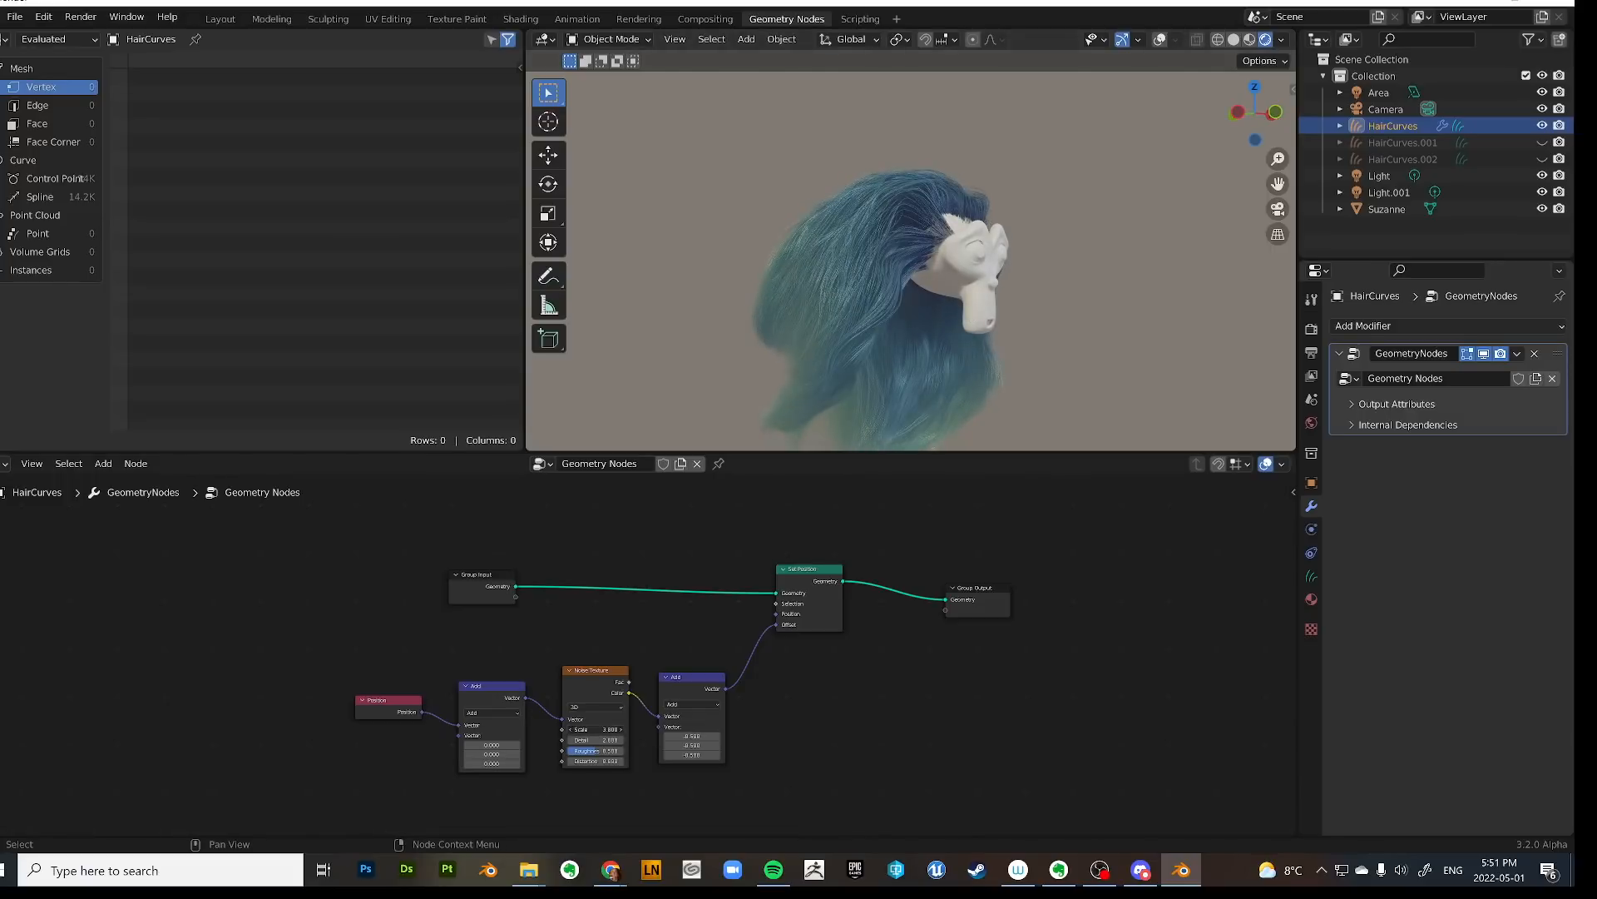
{"action": "left_click", "coordinate": [596, 729]}
{"action": "type", "text": "0"}
{"action": "key", "text": "Return"}
Try a Noise Texture scale of 36.39 and check the hair from the front.
{"action": "middle_click_drag", "start_coordinate": [976, 292], "coordinate": [778, 373]}
{"action": "scroll", "coordinate": [639, 659], "scroll_direction": "up", "scroll_amount": 1}
{"action": "scroll", "coordinate": [649, 717], "scroll_direction": "up", "scroll_amount": 2}
{"action": "left_click_drag", "start_coordinate": [566, 738], "coordinate": [694, 739]}
{"action": "middle_click_drag", "start_coordinate": [882, 196], "coordinate": [874, 391]}
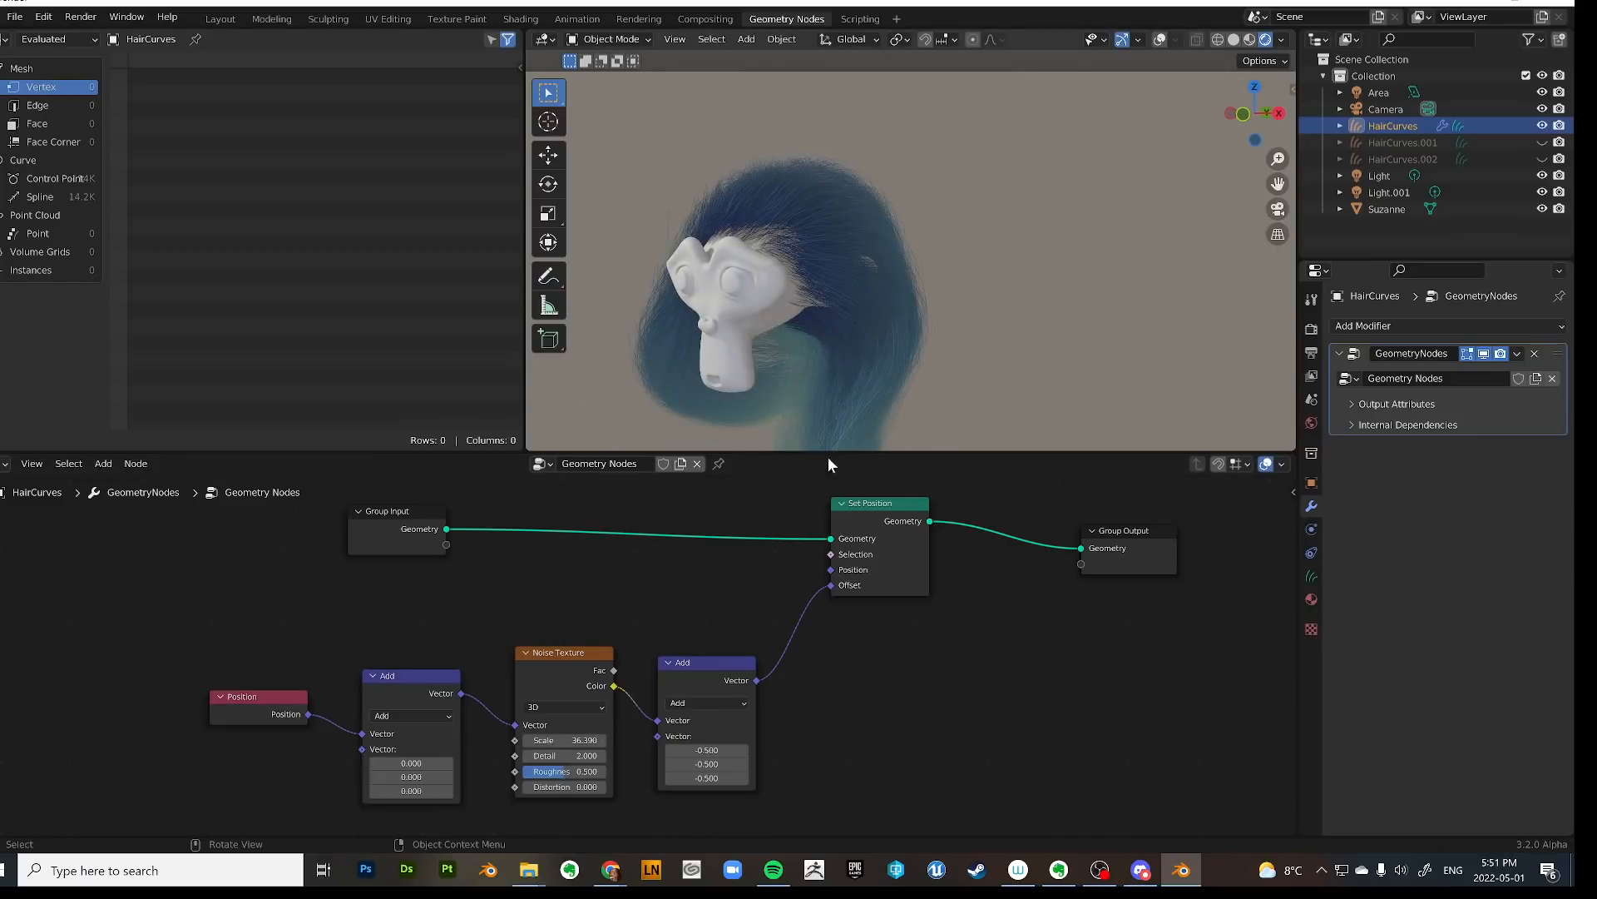
Set the Noise Texture's scale to 69.2, detail to 14.7 and roughness to 0, checking the frizz on the hair.
{"action": "mouse_move", "coordinate": [566, 739]}
{"action": "left_mouse_down"}
{"action": "mouse_move", "coordinate": [524, 739]}
{"action": "mouse_move", "coordinate": [589, 740]}
{"action": "mouse_move", "coordinate": [582, 756]}
{"action": "mouse_move", "coordinate": [599, 757]}
{"action": "mouse_move", "coordinate": [517, 773]}
{"action": "mouse_move", "coordinate": [592, 739]}
{"action": "mouse_move", "coordinate": [570, 721]}
{"action": "left_mouse_up"}
{"action": "middle_click_drag", "start_coordinate": [922, 247], "coordinate": [825, 302]}
{"action": "scroll", "coordinate": [936, 333], "scroll_direction": "down", "scroll_amount": 4}
{"action": "scroll", "coordinate": [894, 361], "scroll_direction": "up", "scroll_amount": 6}
{"action": "scroll", "coordinate": [866, 337], "scroll_direction": "down", "scroll_amount": 3}
{"action": "scroll", "coordinate": [872, 352], "scroll_direction": "up", "scroll_amount": 4}
{"action": "scroll", "coordinate": [766, 285], "scroll_direction": "down", "scroll_amount": 2}
{"action": "scroll", "coordinate": [765, 284], "scroll_direction": "up", "scroll_amount": 3}
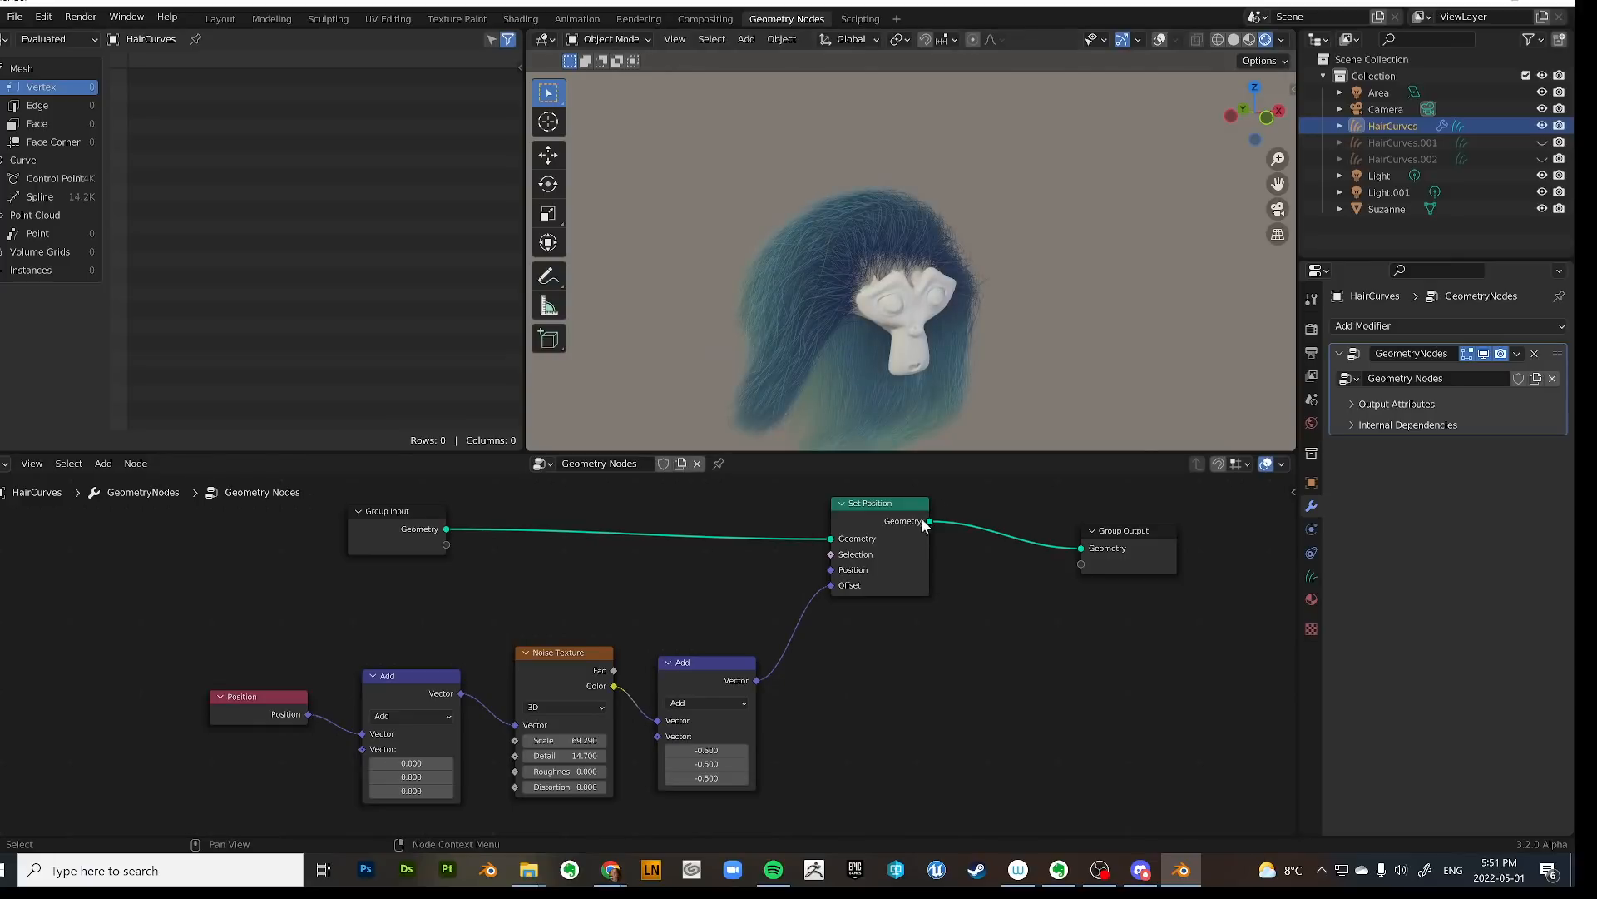
Reposition the Set Position, second Add, Noise Texture and Group Input nodes to make room in the node tree.
{"action": "left_click_drag", "start_coordinate": [921, 517], "coordinate": [960, 512]}
{"action": "left_click_drag", "start_coordinate": [744, 676], "coordinate": [814, 675]}
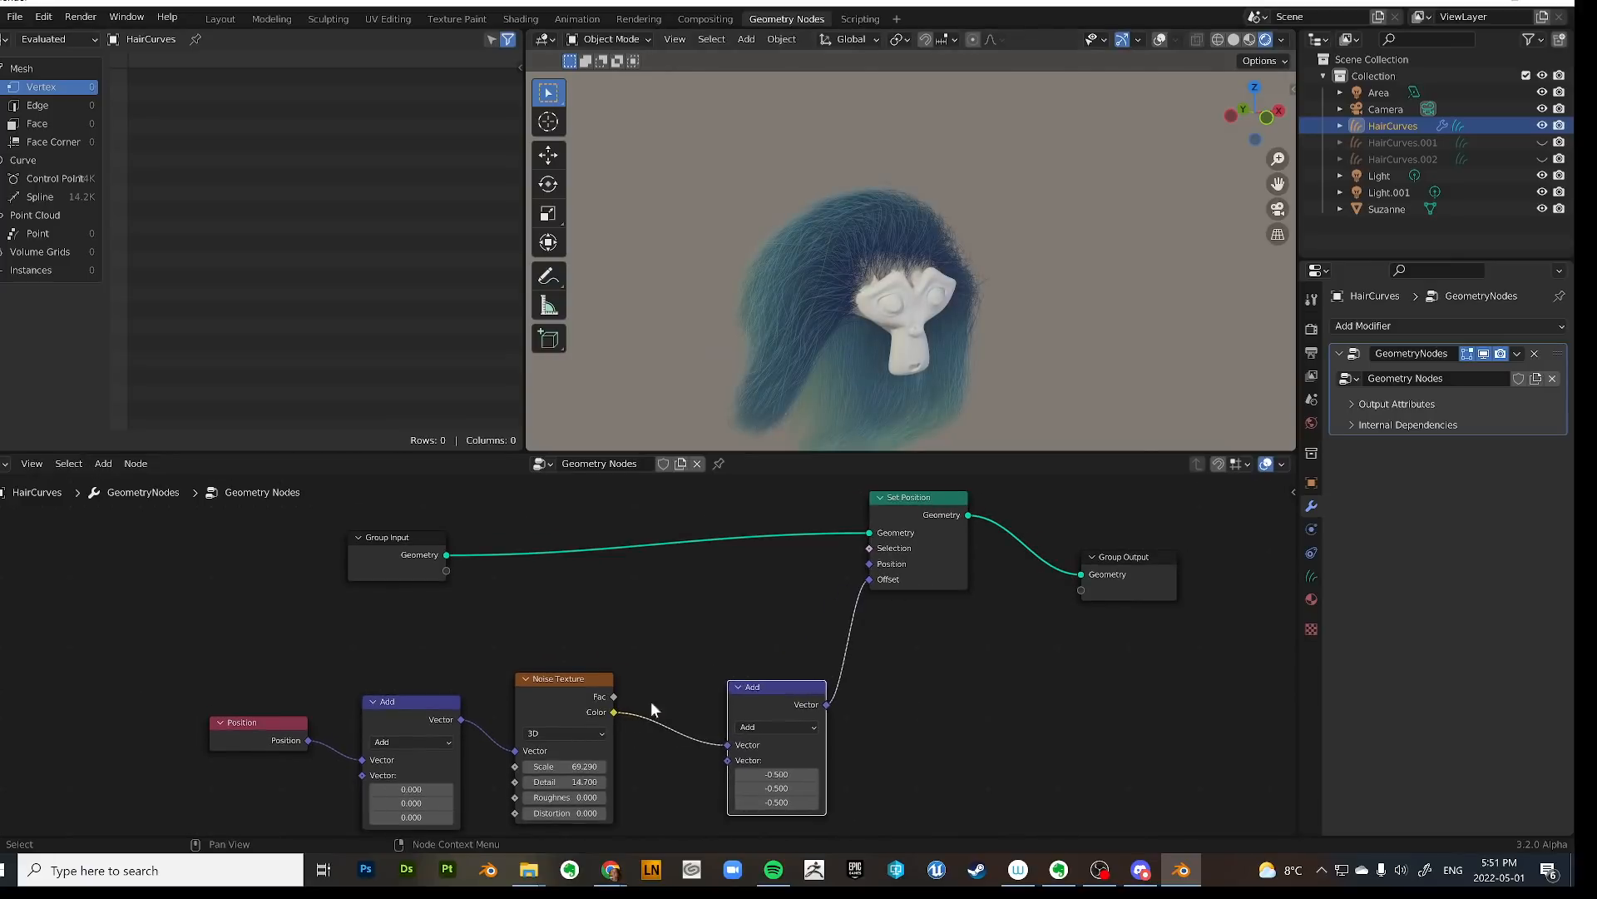
{"action": "left_click_drag", "start_coordinate": [592, 703], "coordinate": [606, 729]}
{"action": "scroll", "coordinate": [951, 710], "scroll_direction": "down", "scroll_amount": 1}
{"action": "left_click_drag", "start_coordinate": [457, 598], "coordinate": [428, 585]}
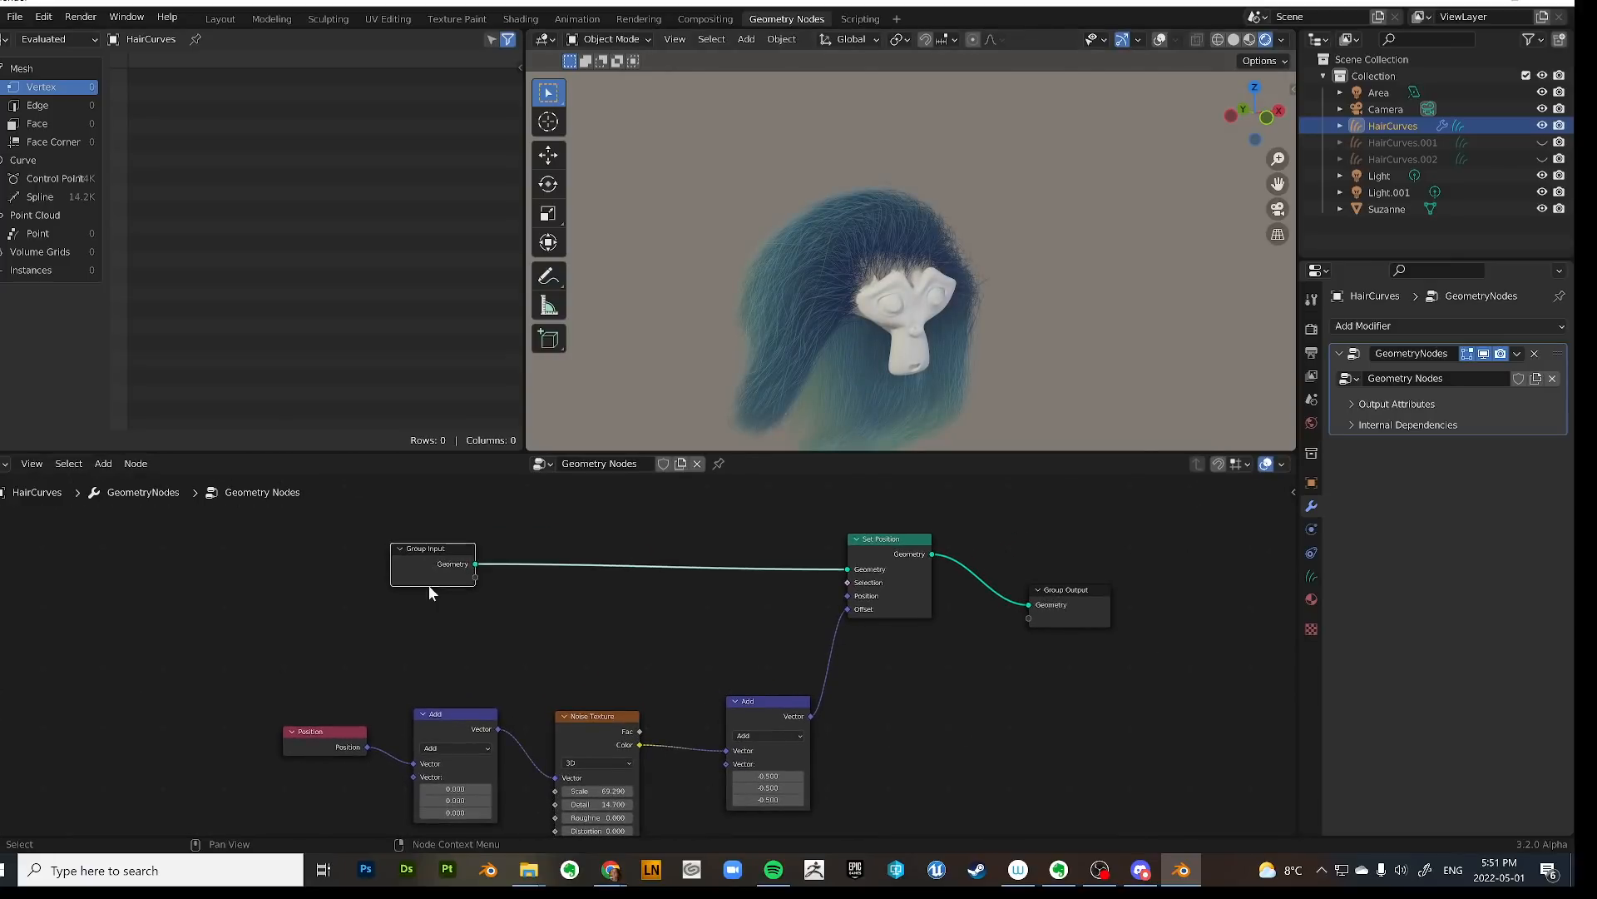
{"action": "left_click", "coordinate": [642, 632]}
{"action": "key", "text": "shift+a"}
{"action": "left_click", "coordinate": [611, 397]}
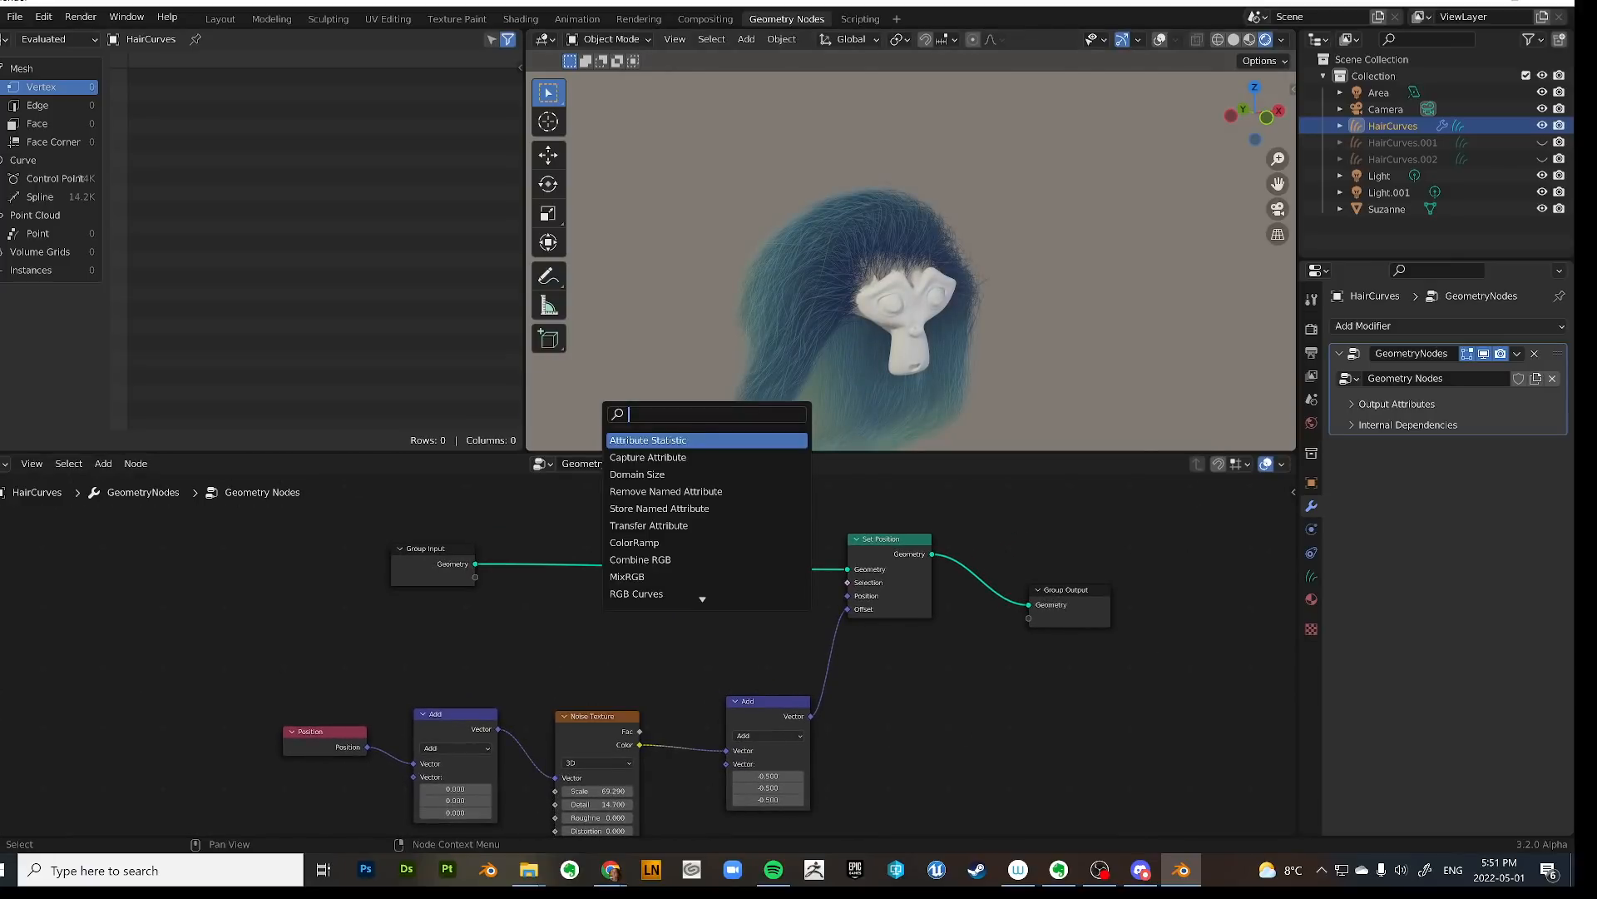
{"action": "key", "text": "Escape"}
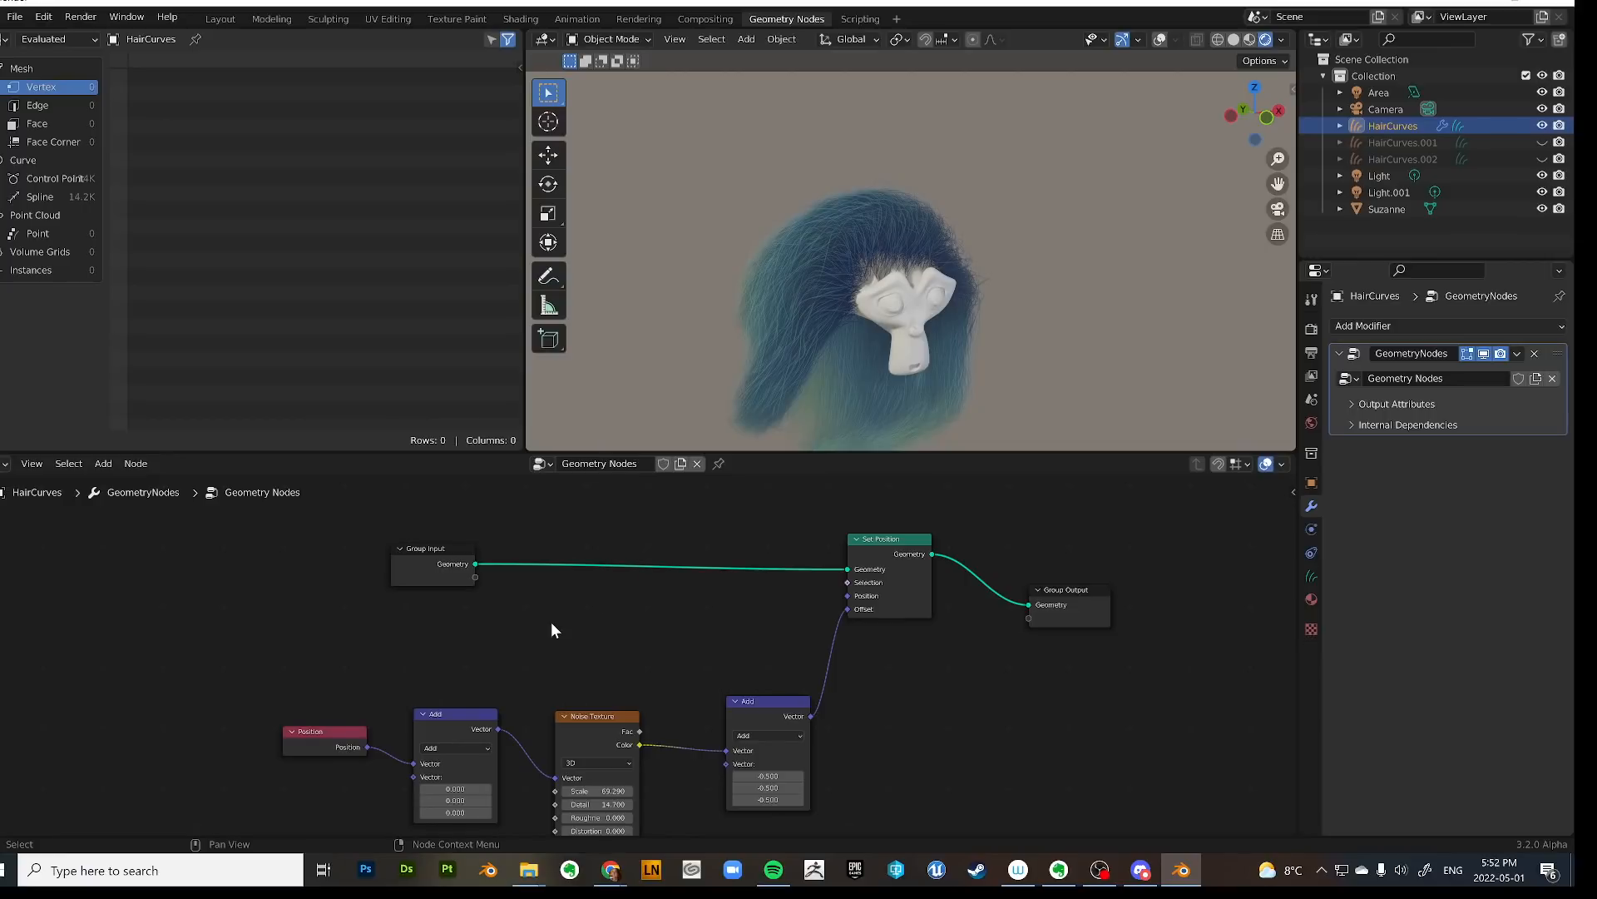
Insert a Resample Curve node on the link between Group Input and Set Position.
{"action": "key", "text": "shift+a"}
{"action": "mouse_move", "coordinate": [530, 576]}
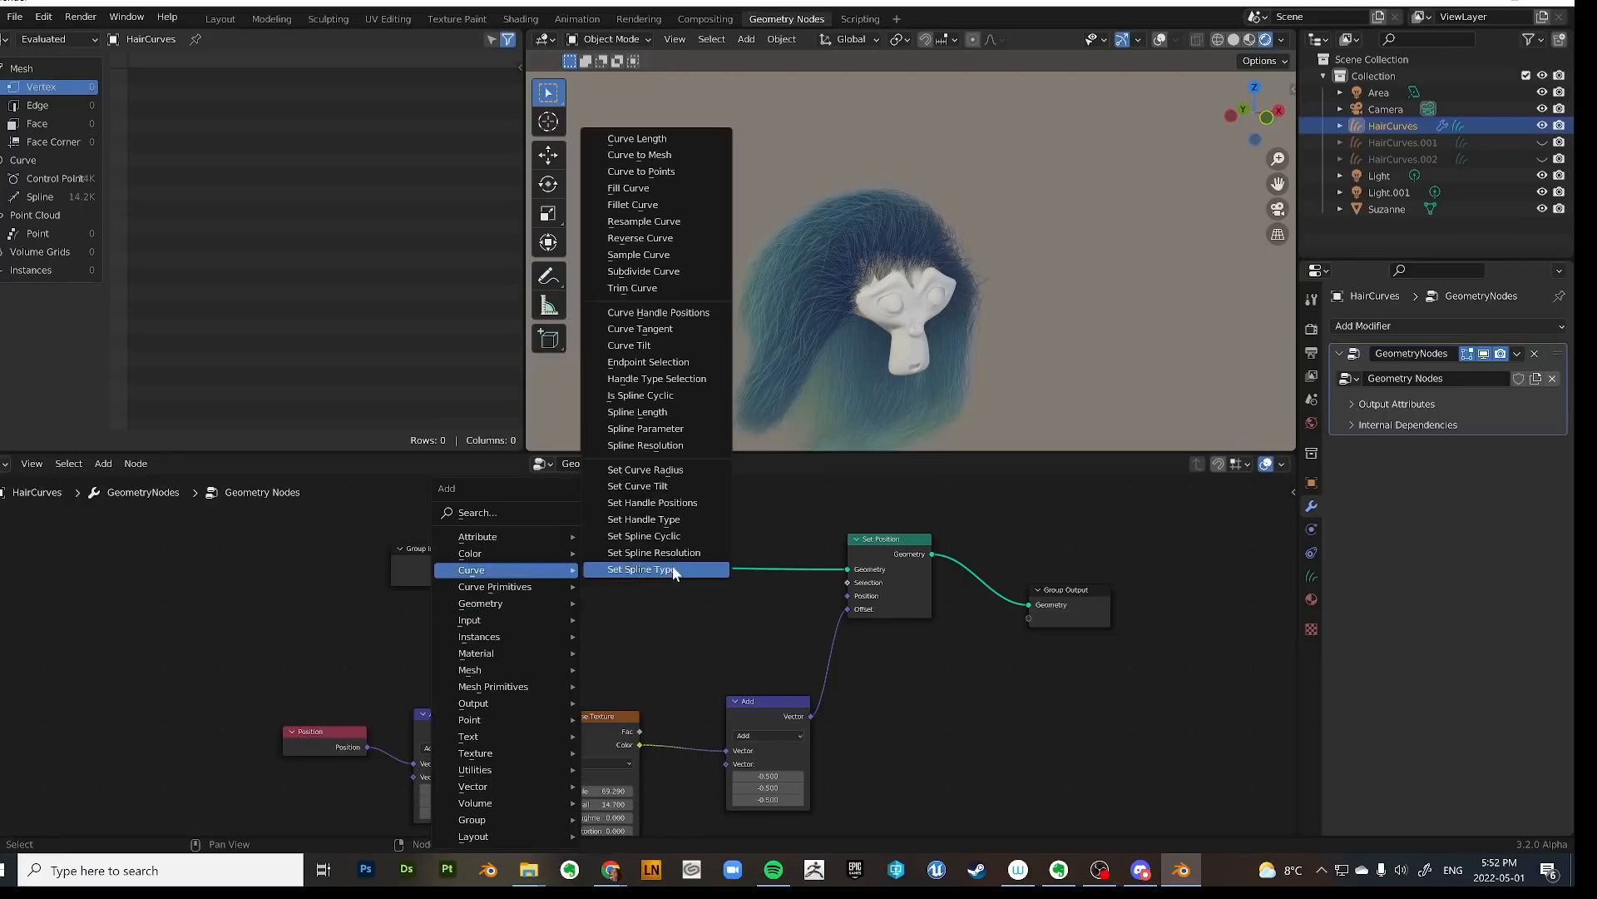
{"action": "left_click", "coordinate": [652, 220]}
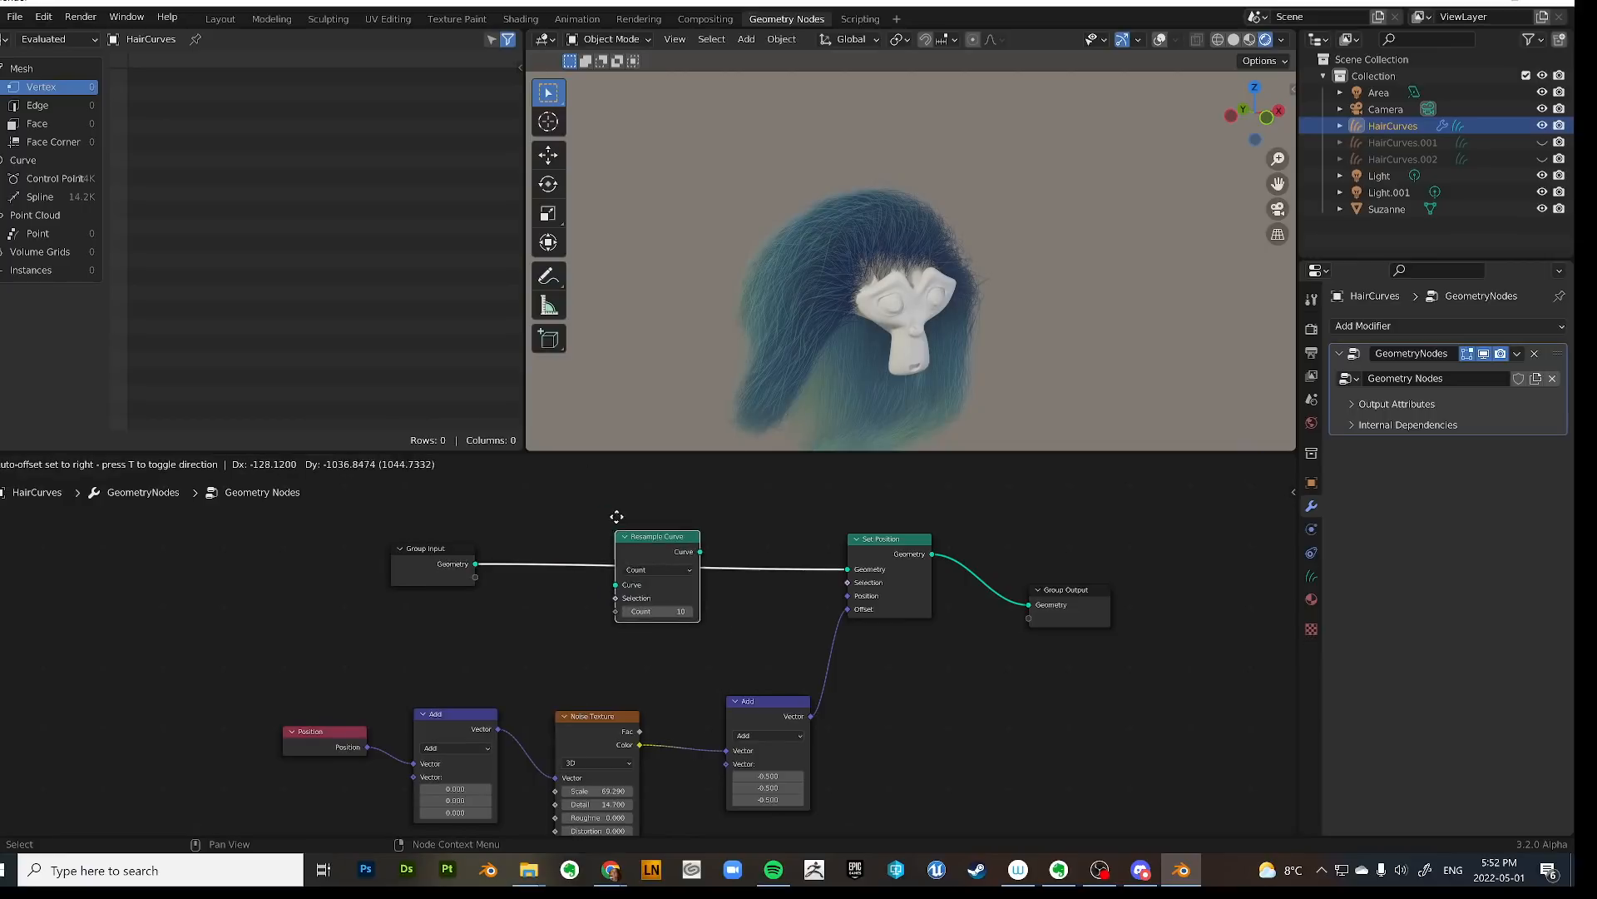
{"action": "left_click", "coordinate": [620, 520]}
{"action": "left_click_drag", "start_coordinate": [655, 522], "coordinate": [639, 539]}
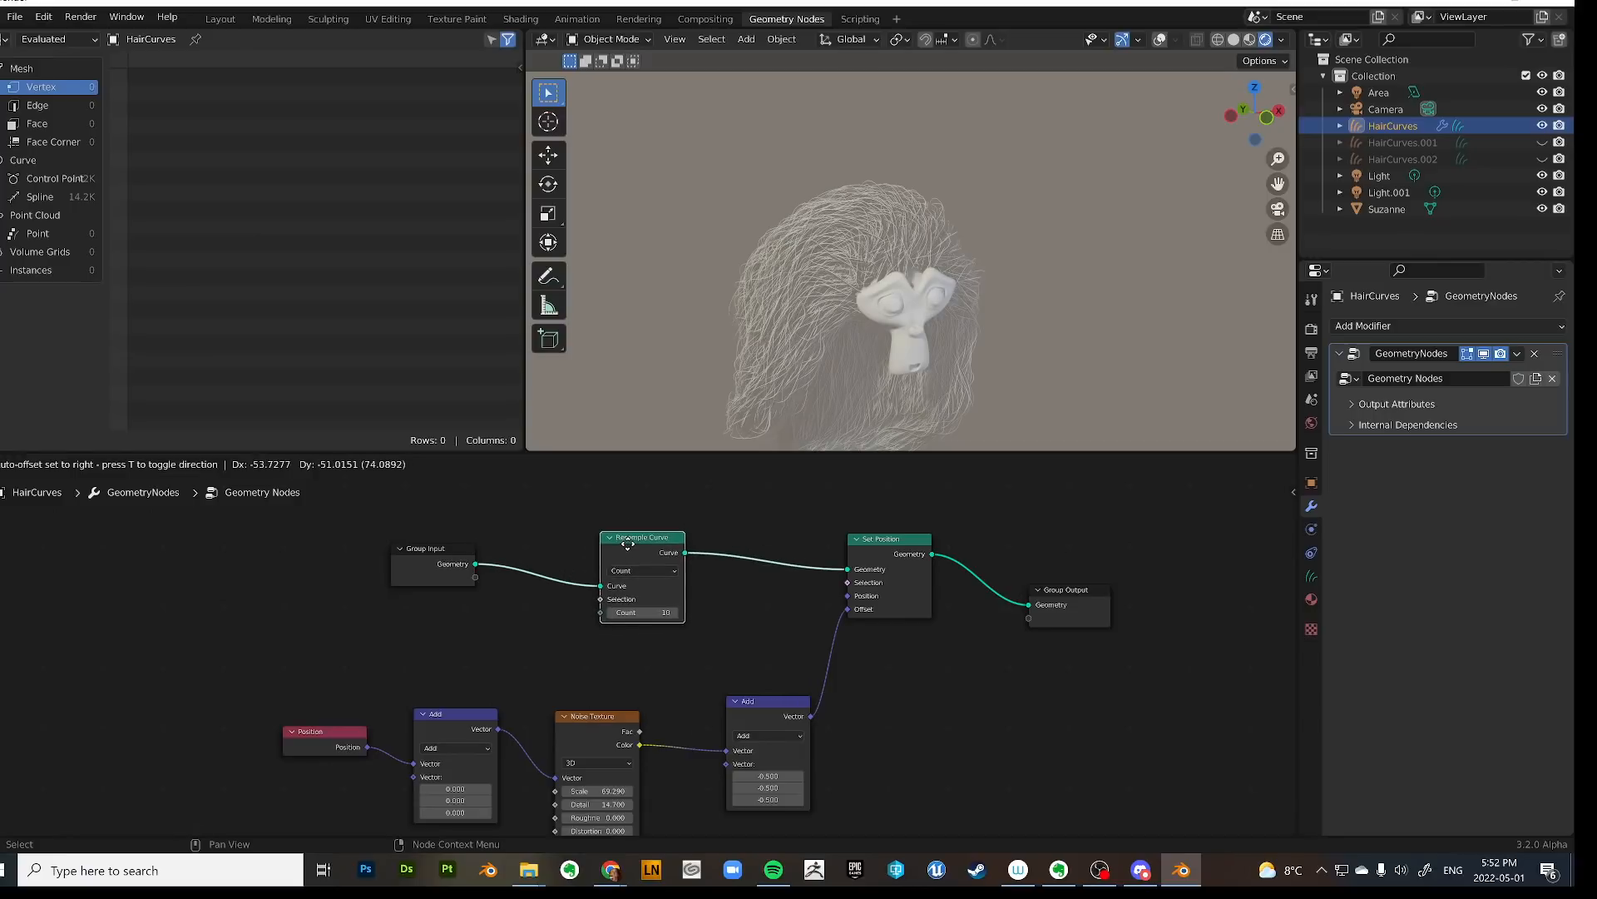
Insert a Set Material node between Set Position and Group Output and assign the hair material to it.
{"action": "left_click_drag", "start_coordinate": [896, 554], "coordinate": [855, 564]}
{"action": "left_click_drag", "start_coordinate": [1072, 591], "coordinate": [1208, 556]}
{"action": "key", "text": "shift+a"}
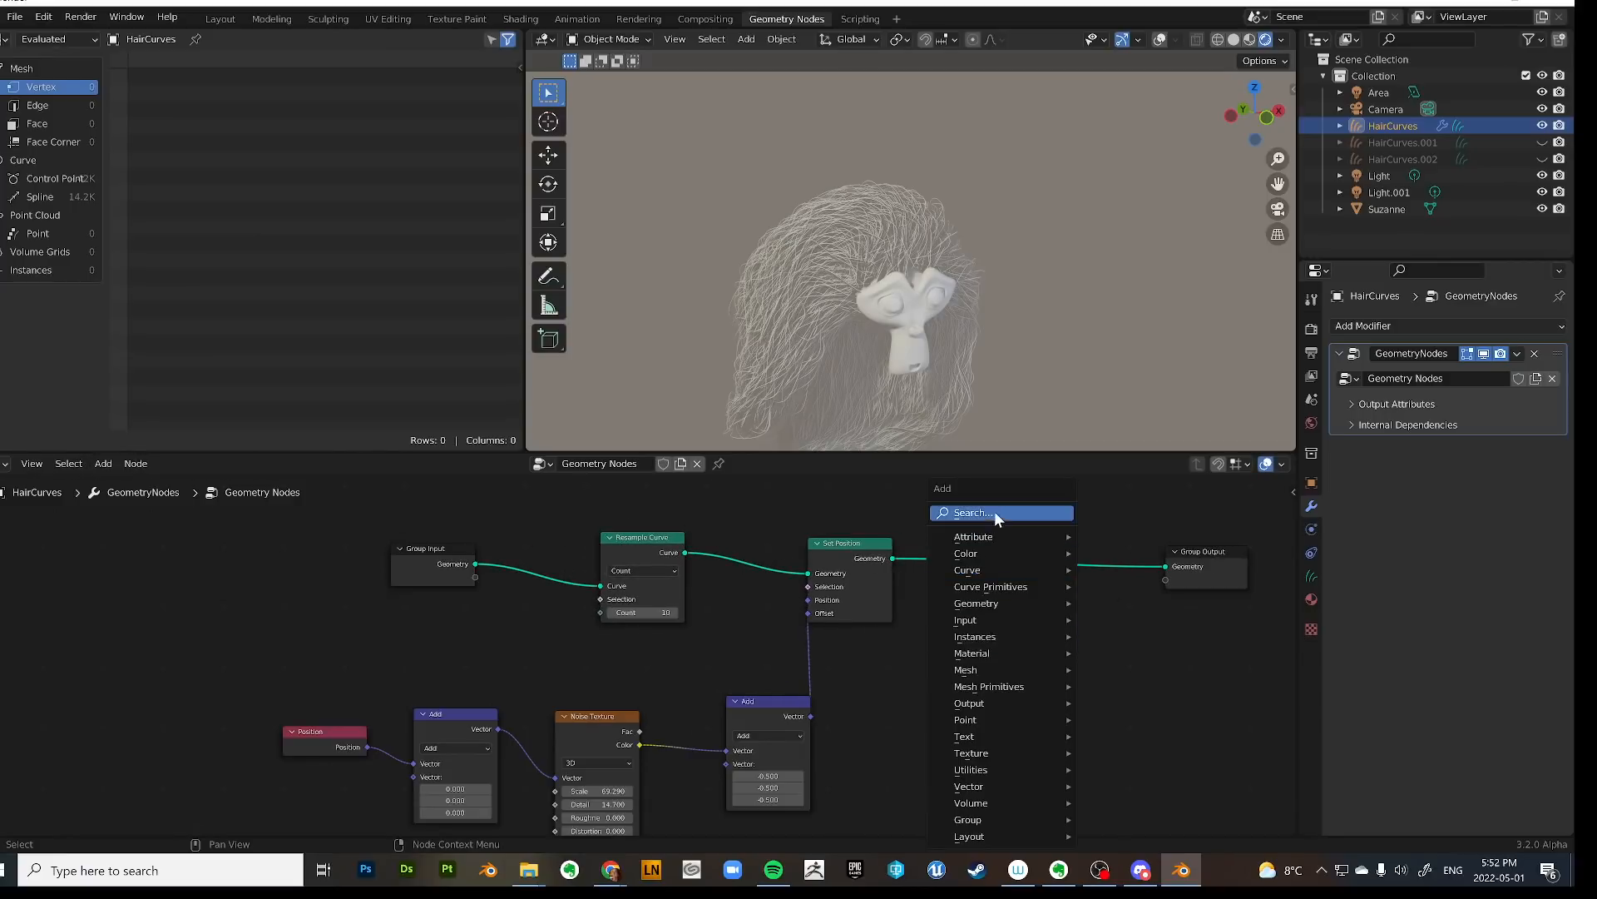
{"action": "left_click", "coordinate": [995, 512]}
{"action": "type", "text": "set m"}
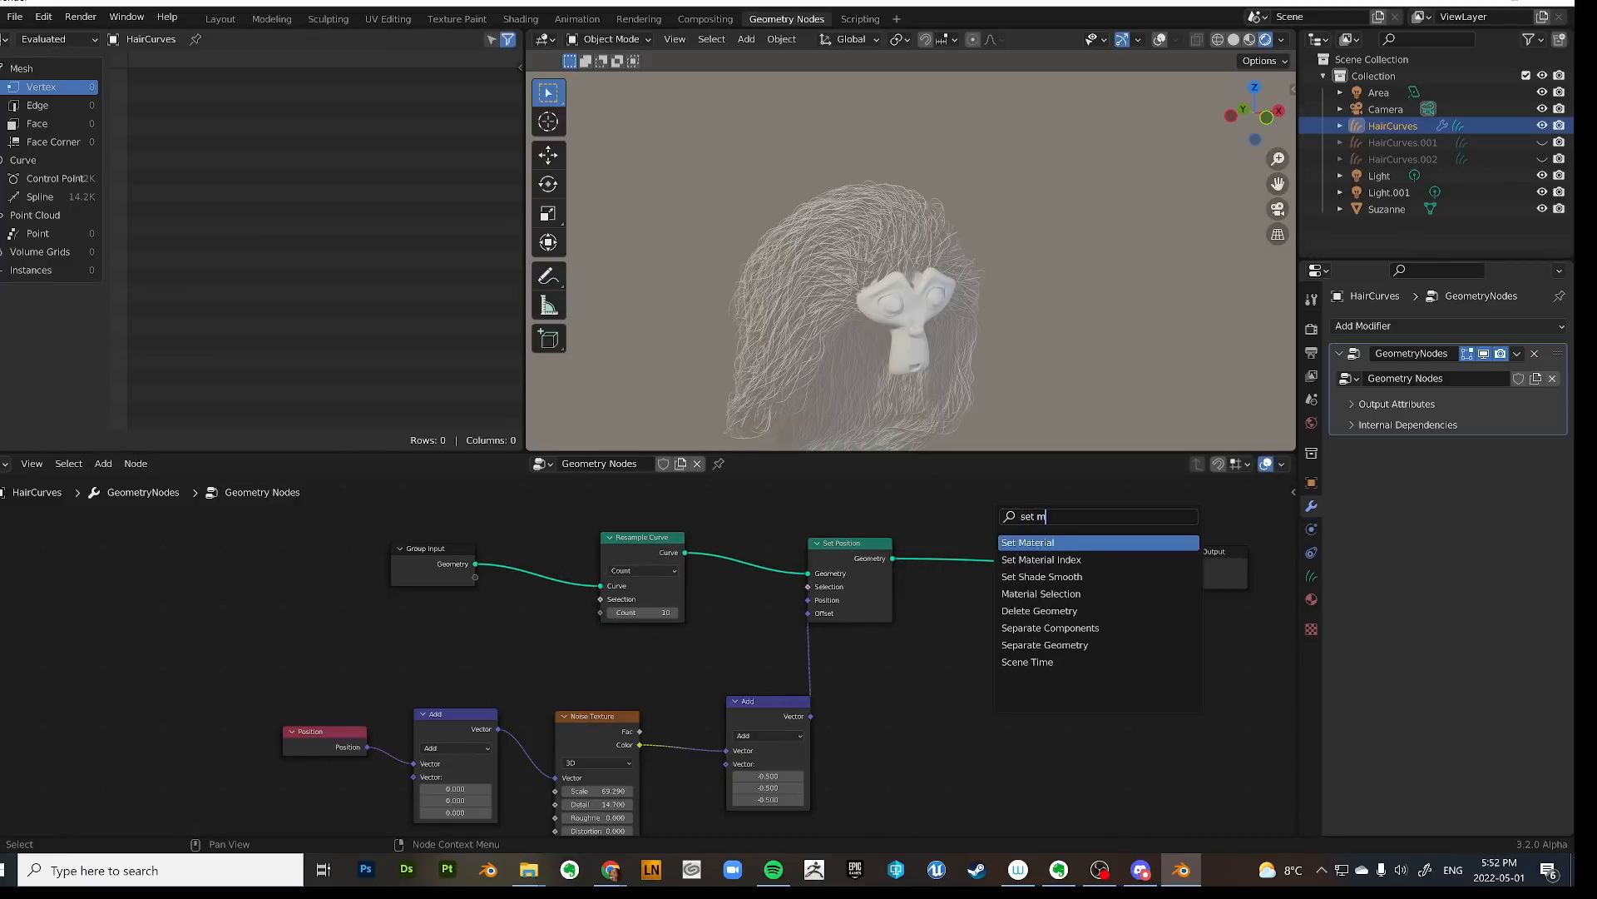
{"action": "key", "text": "Return"}
{"action": "left_click", "coordinate": [1045, 572]}
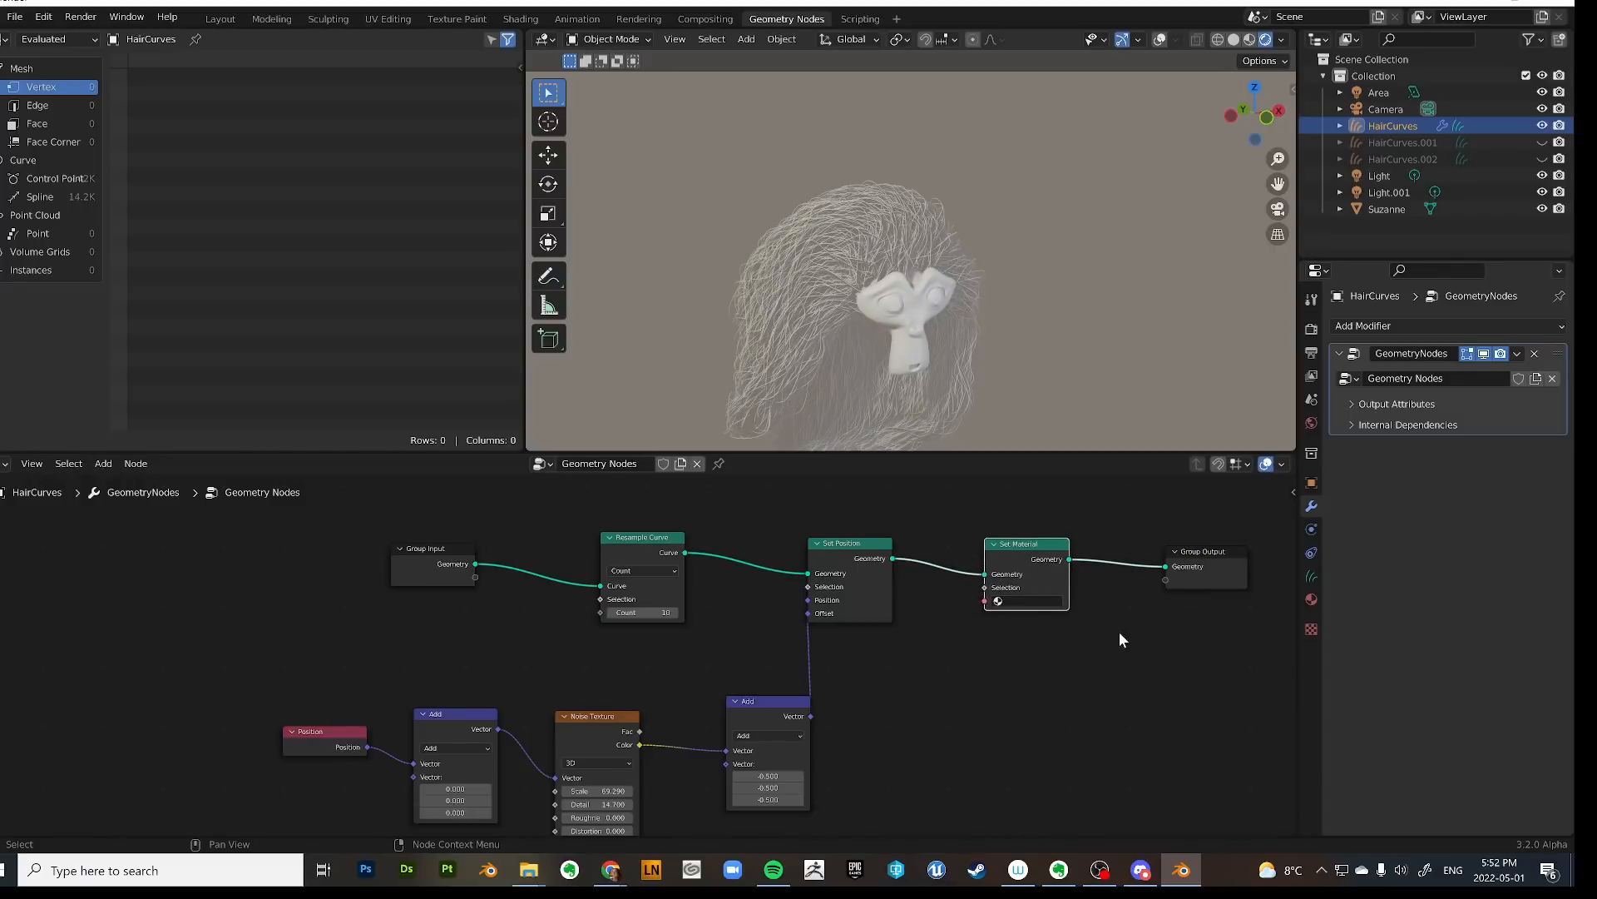
{"action": "left_click", "coordinate": [1006, 600]}
{"action": "left_click", "coordinate": [1015, 632]}
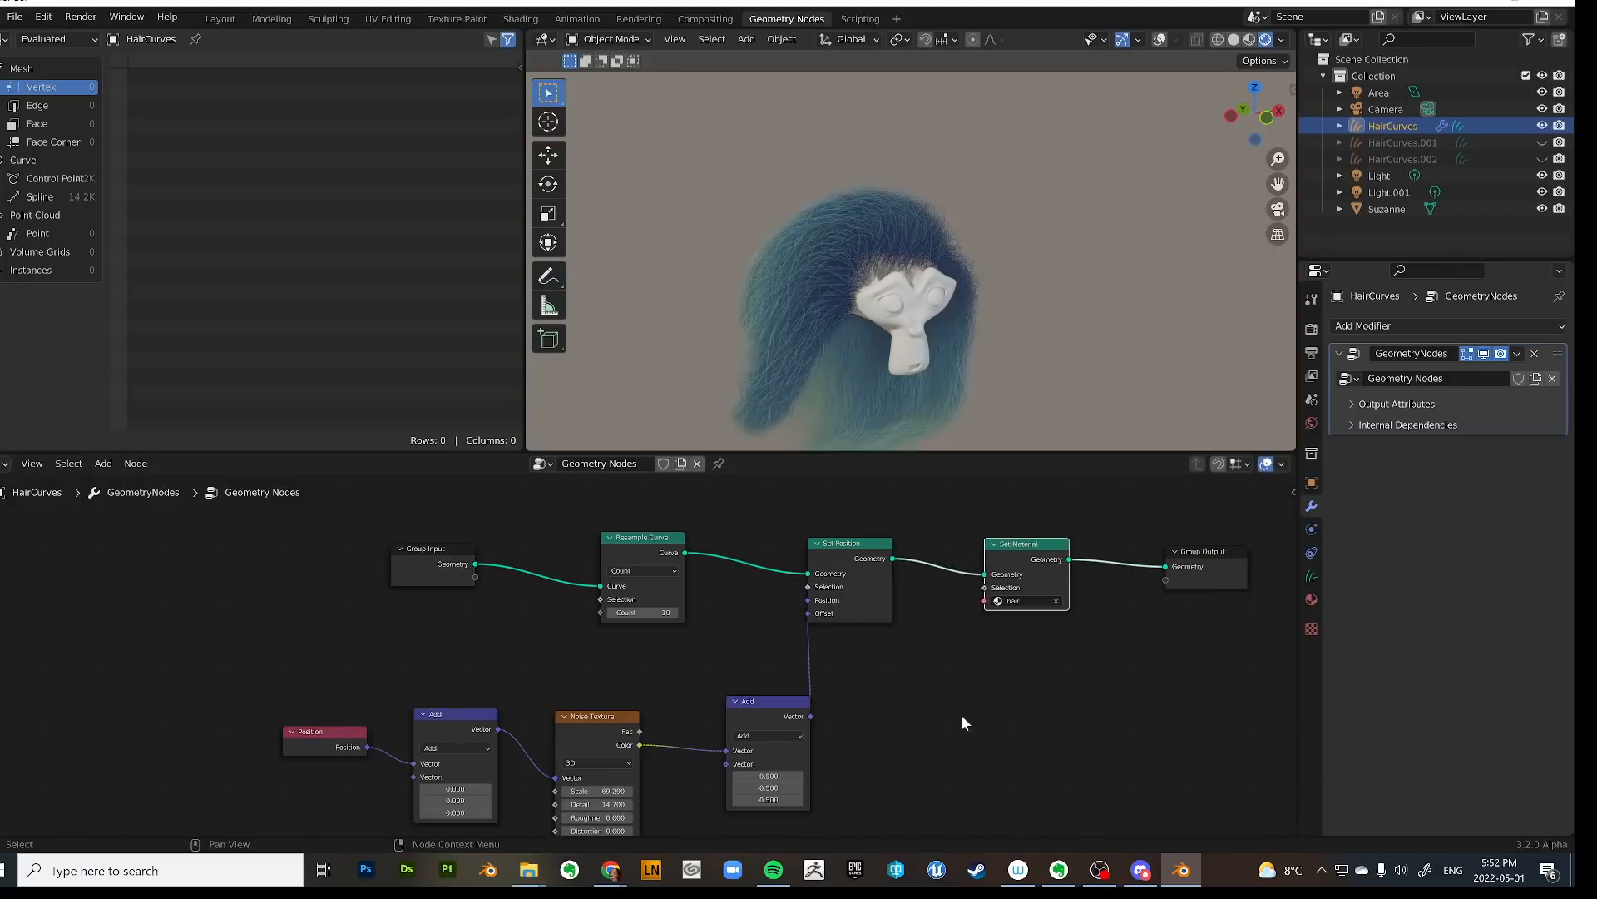
Set the Noise Texture's scale to 10 and detail to 5.
{"action": "middle_click_drag", "start_coordinate": [913, 359], "coordinate": [925, 336]}
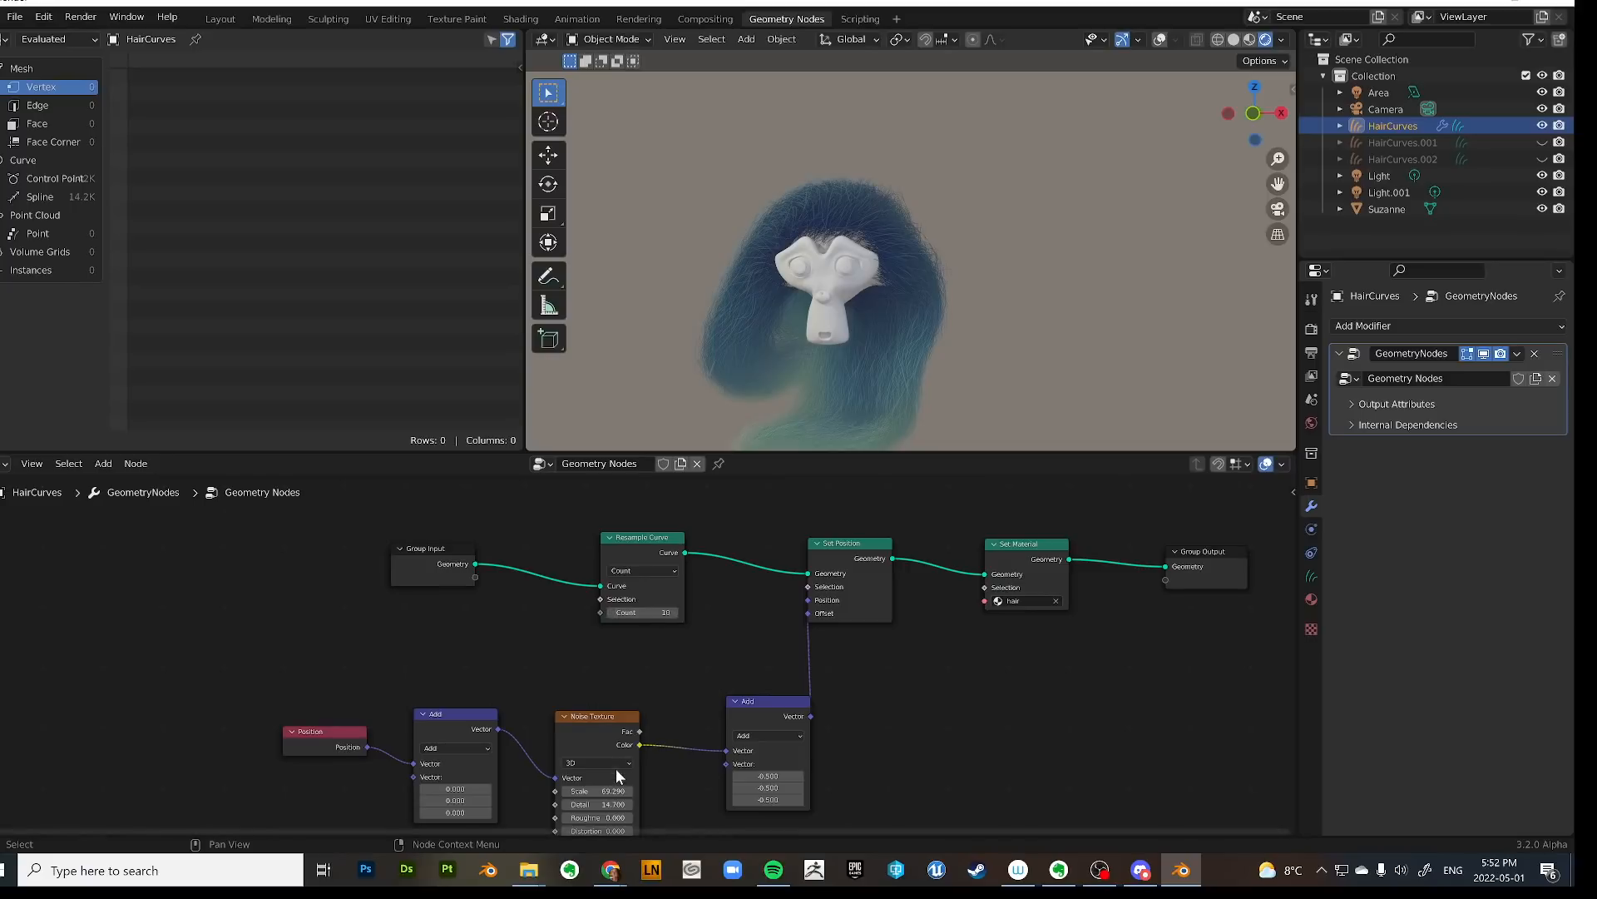
{"action": "left_click", "coordinate": [597, 790]}
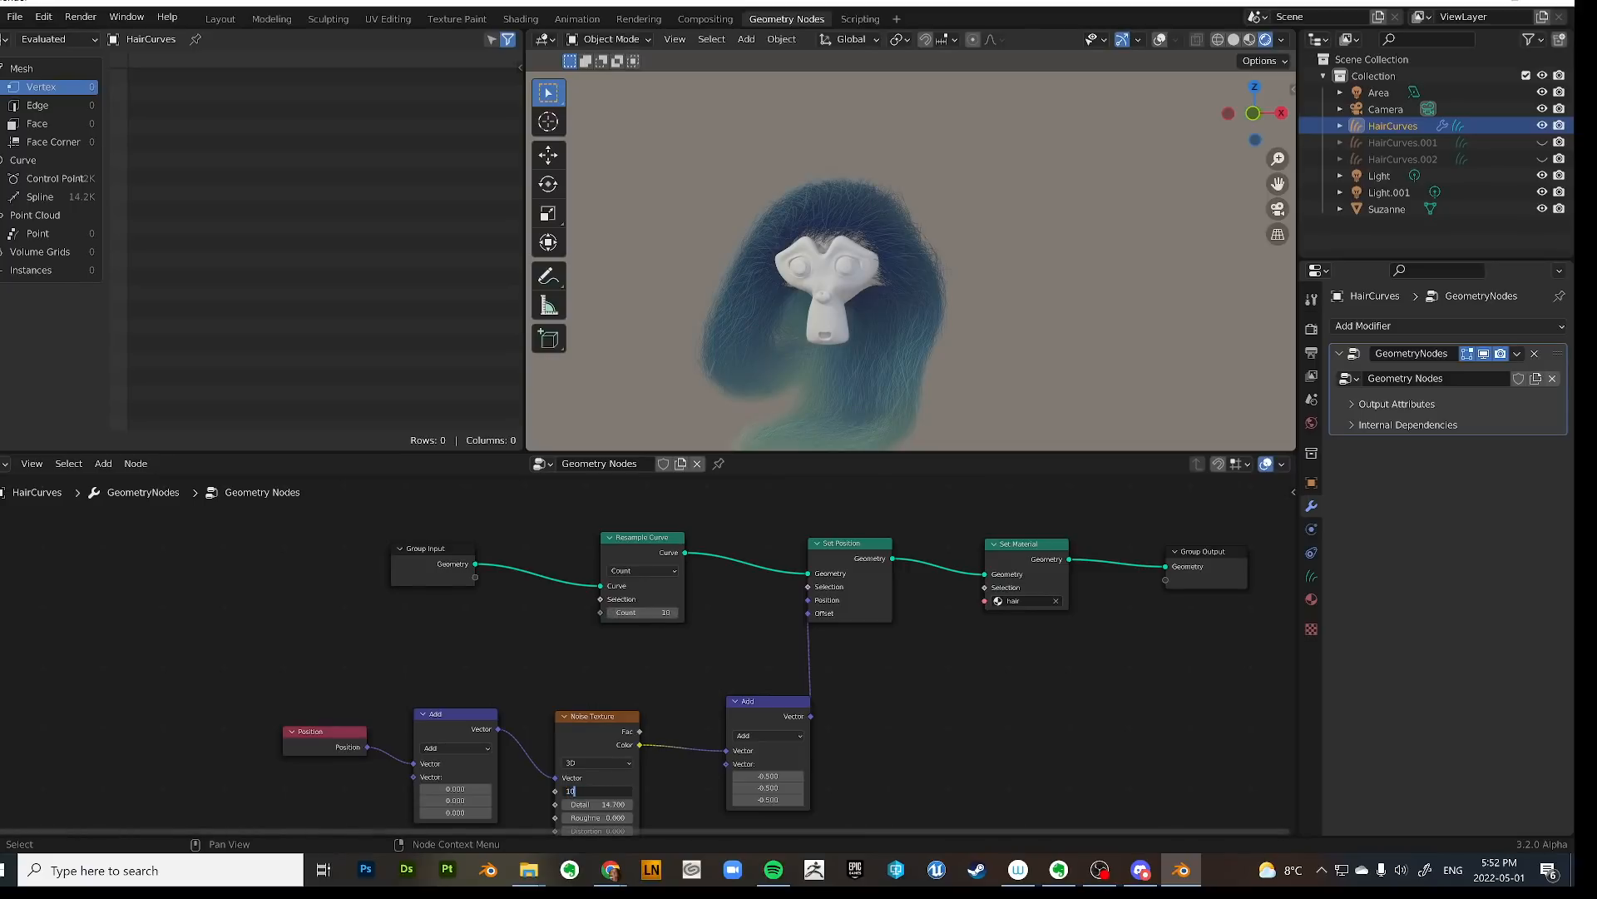
{"action": "key", "text": "Return"}
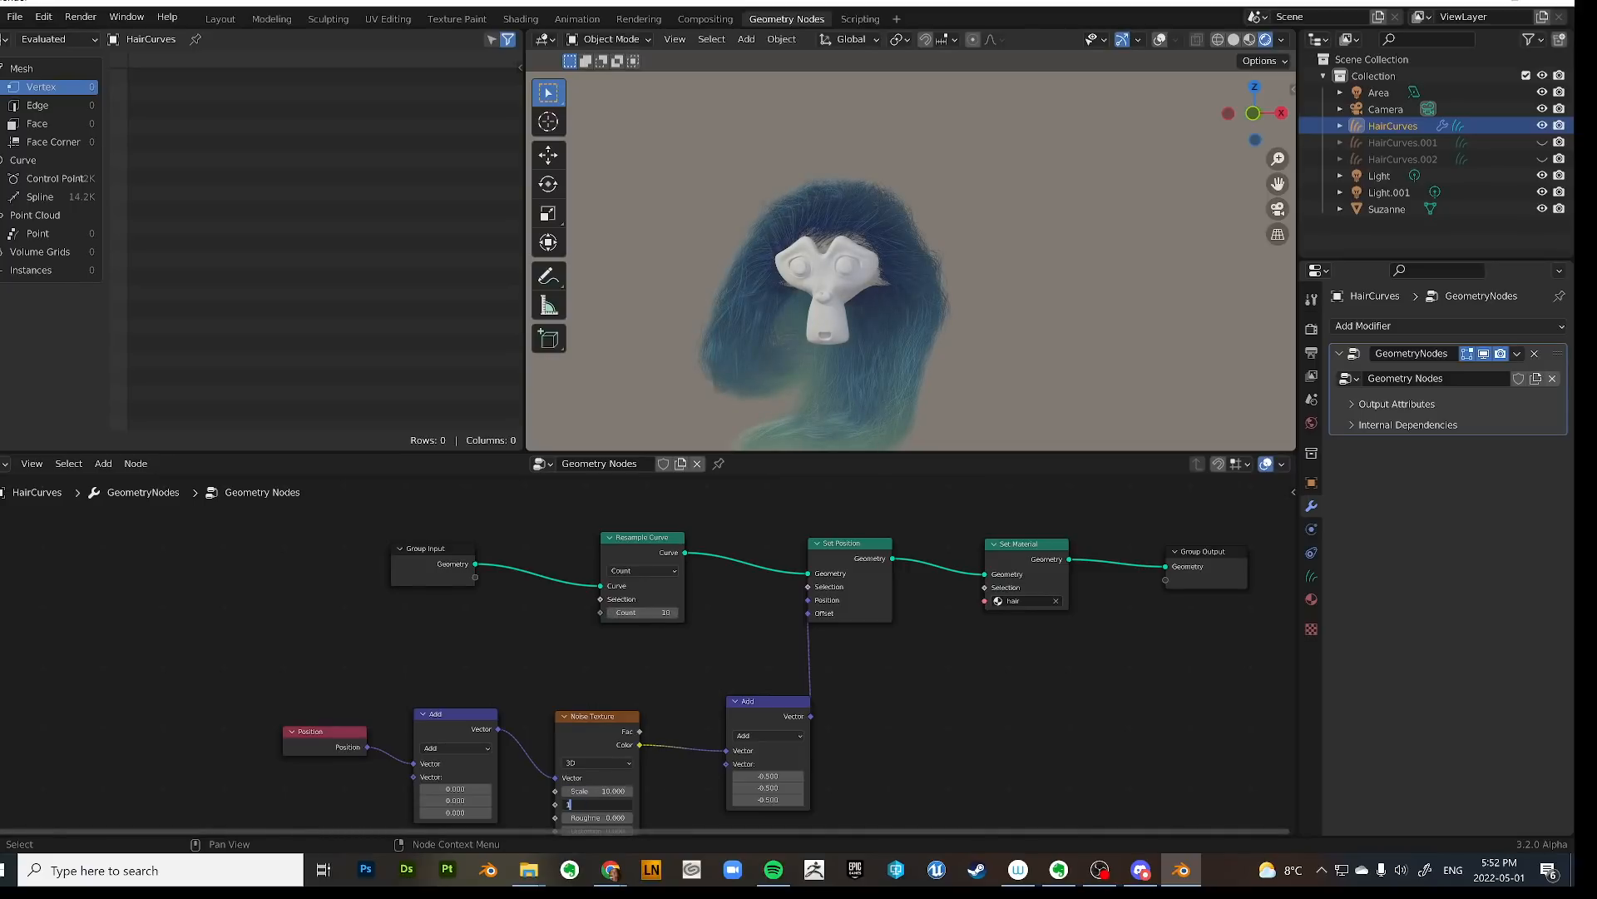
{"action": "type", "text": "5"}
{"action": "key", "text": "Return"}
Tidy the lower node row by moving the Noise Texture and both Add nodes closer together.
{"action": "left_click_drag", "start_coordinate": [597, 722], "coordinate": [621, 702]}
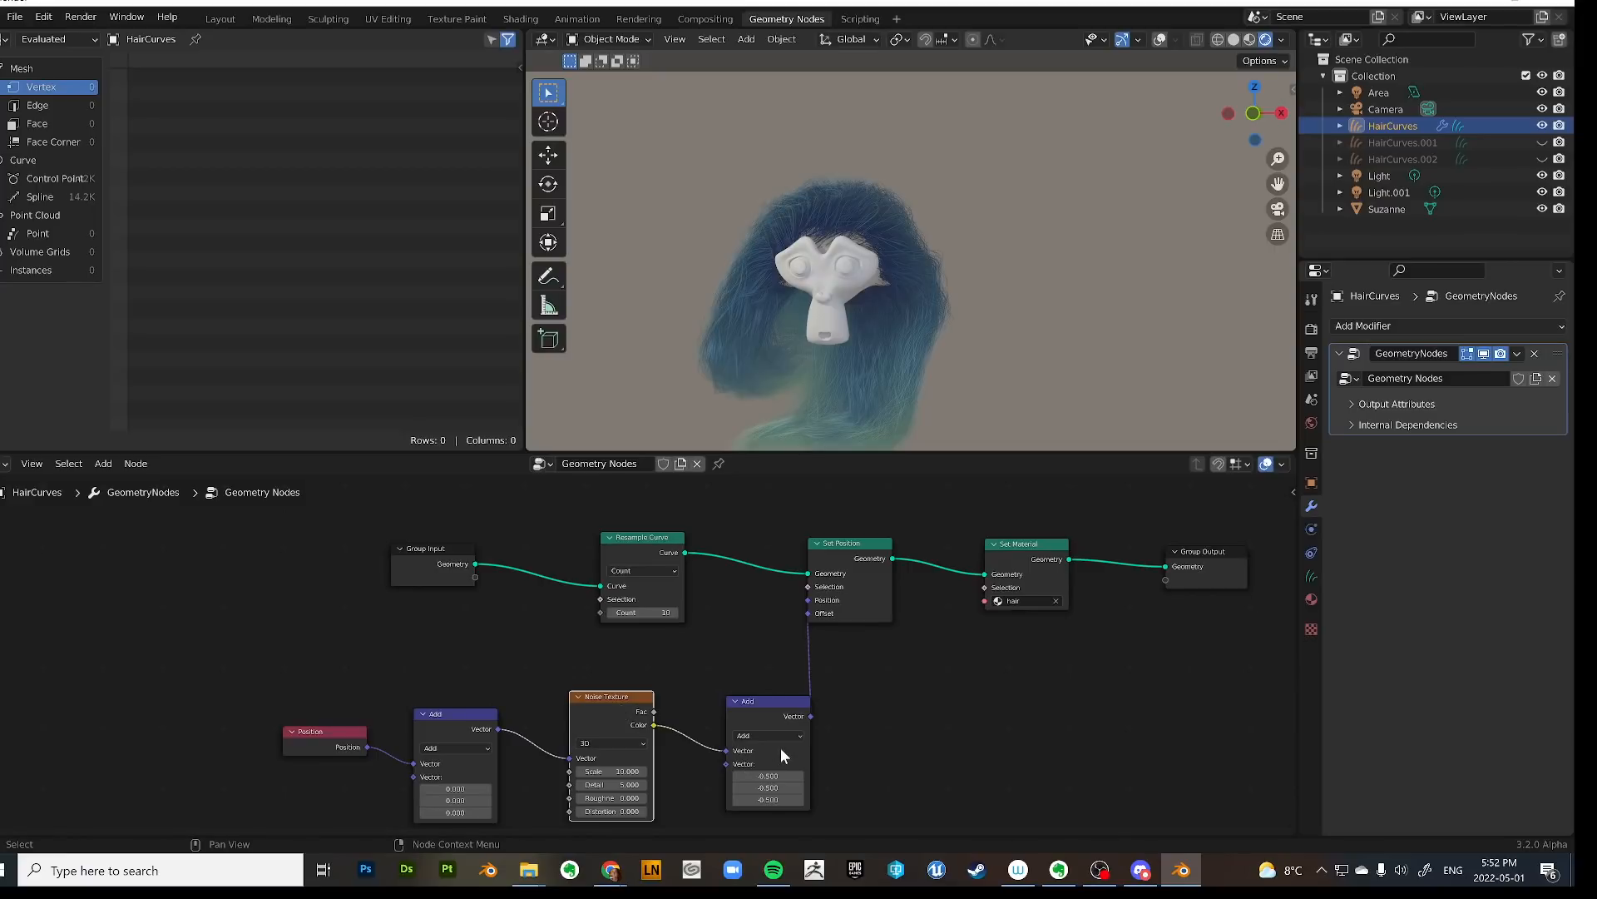
{"action": "left_click_drag", "start_coordinate": [756, 709], "coordinate": [725, 696]}
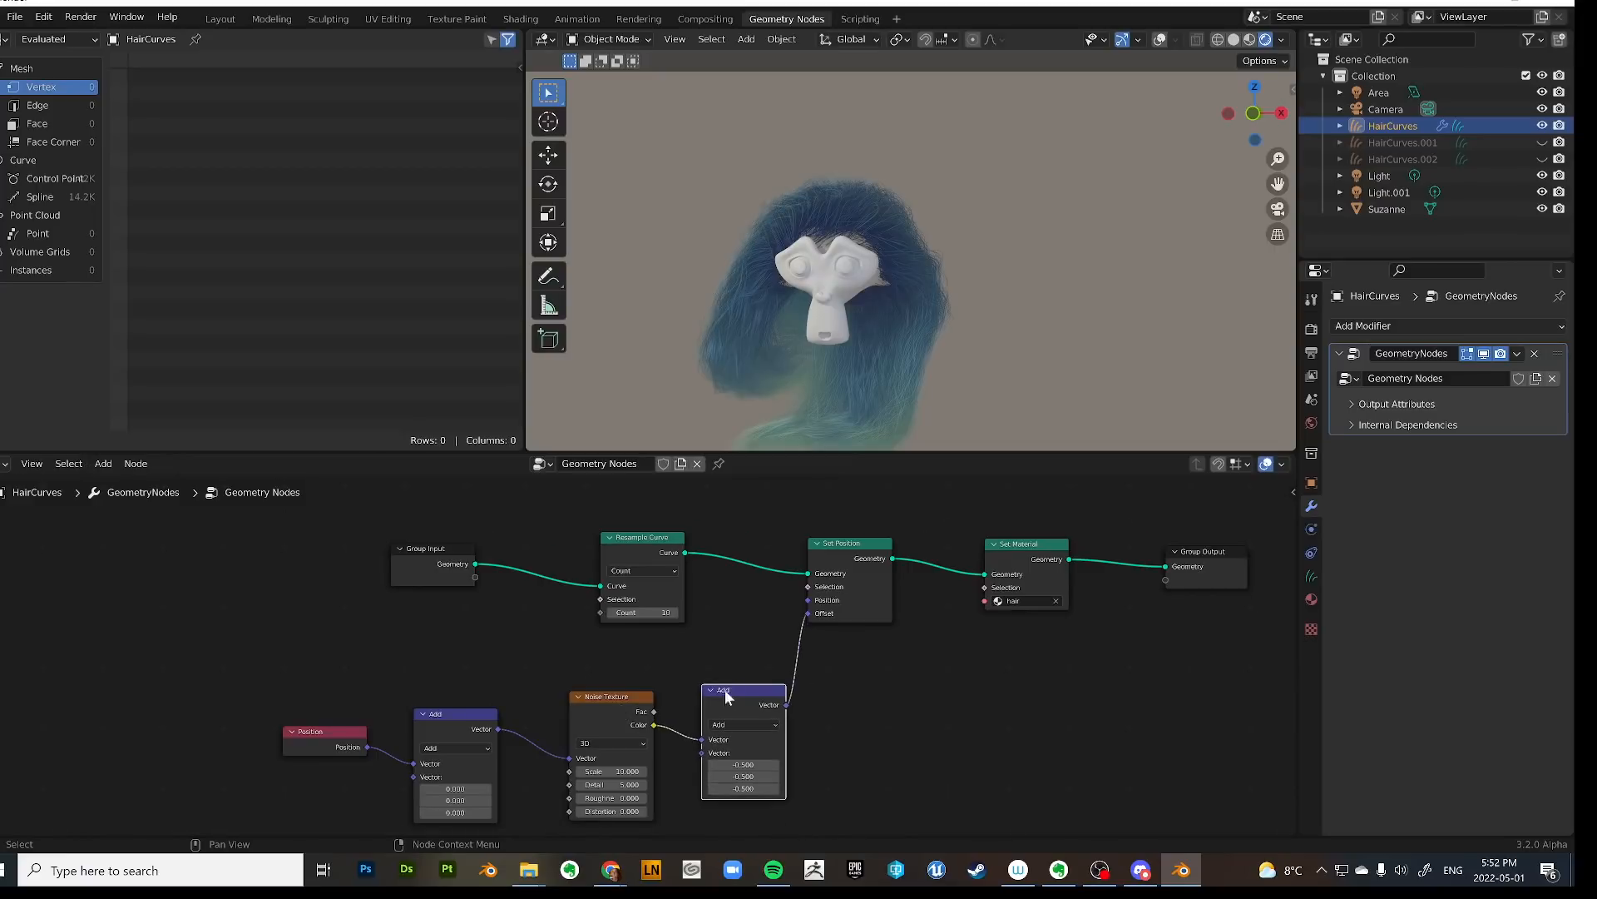
{"action": "left_click_drag", "start_coordinate": [456, 714], "coordinate": [477, 687]}
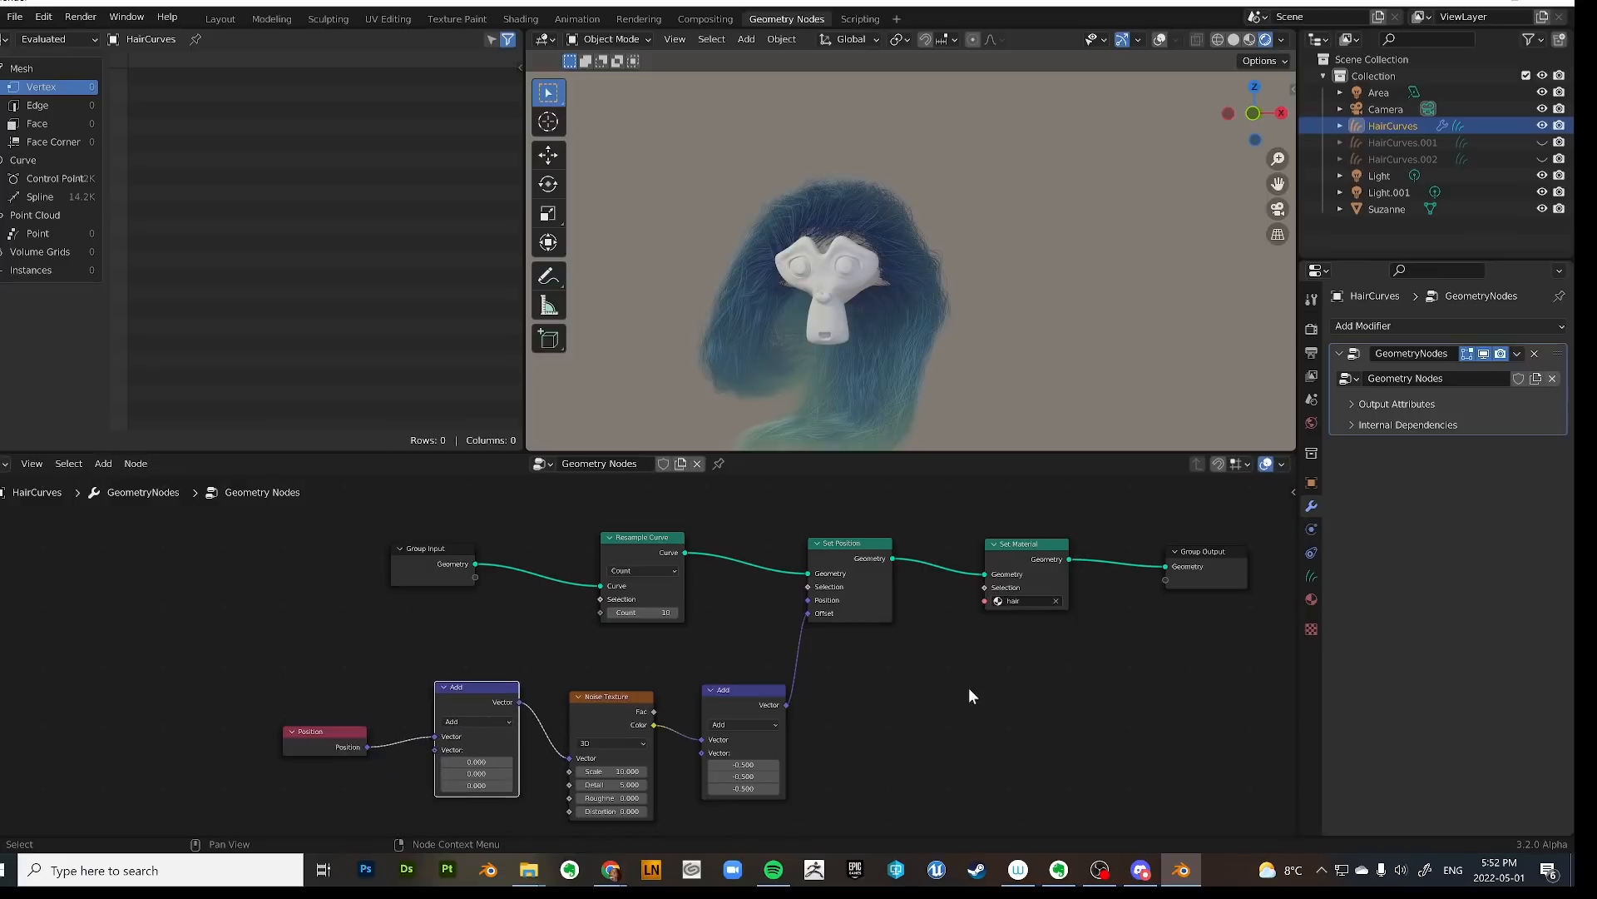
{"action": "left_click", "coordinate": [968, 687]}
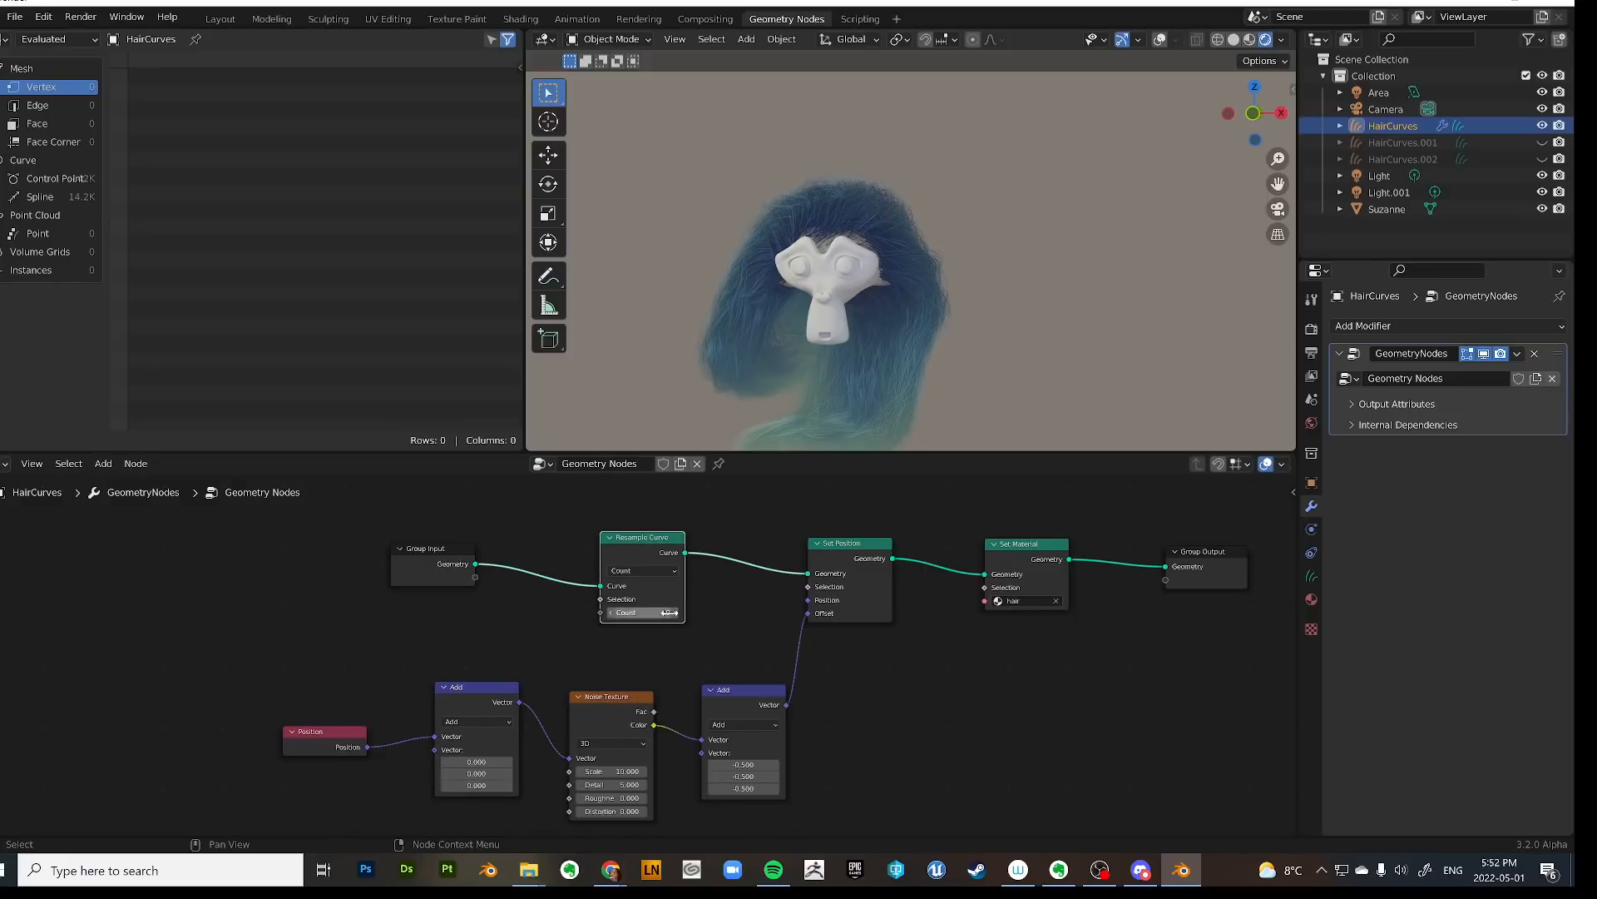
Try Resample Curve counts of 1 and 5, examining the hair up close and from the front.
{"action": "type", "text": "1"}
{"action": "key", "text": "Return"}
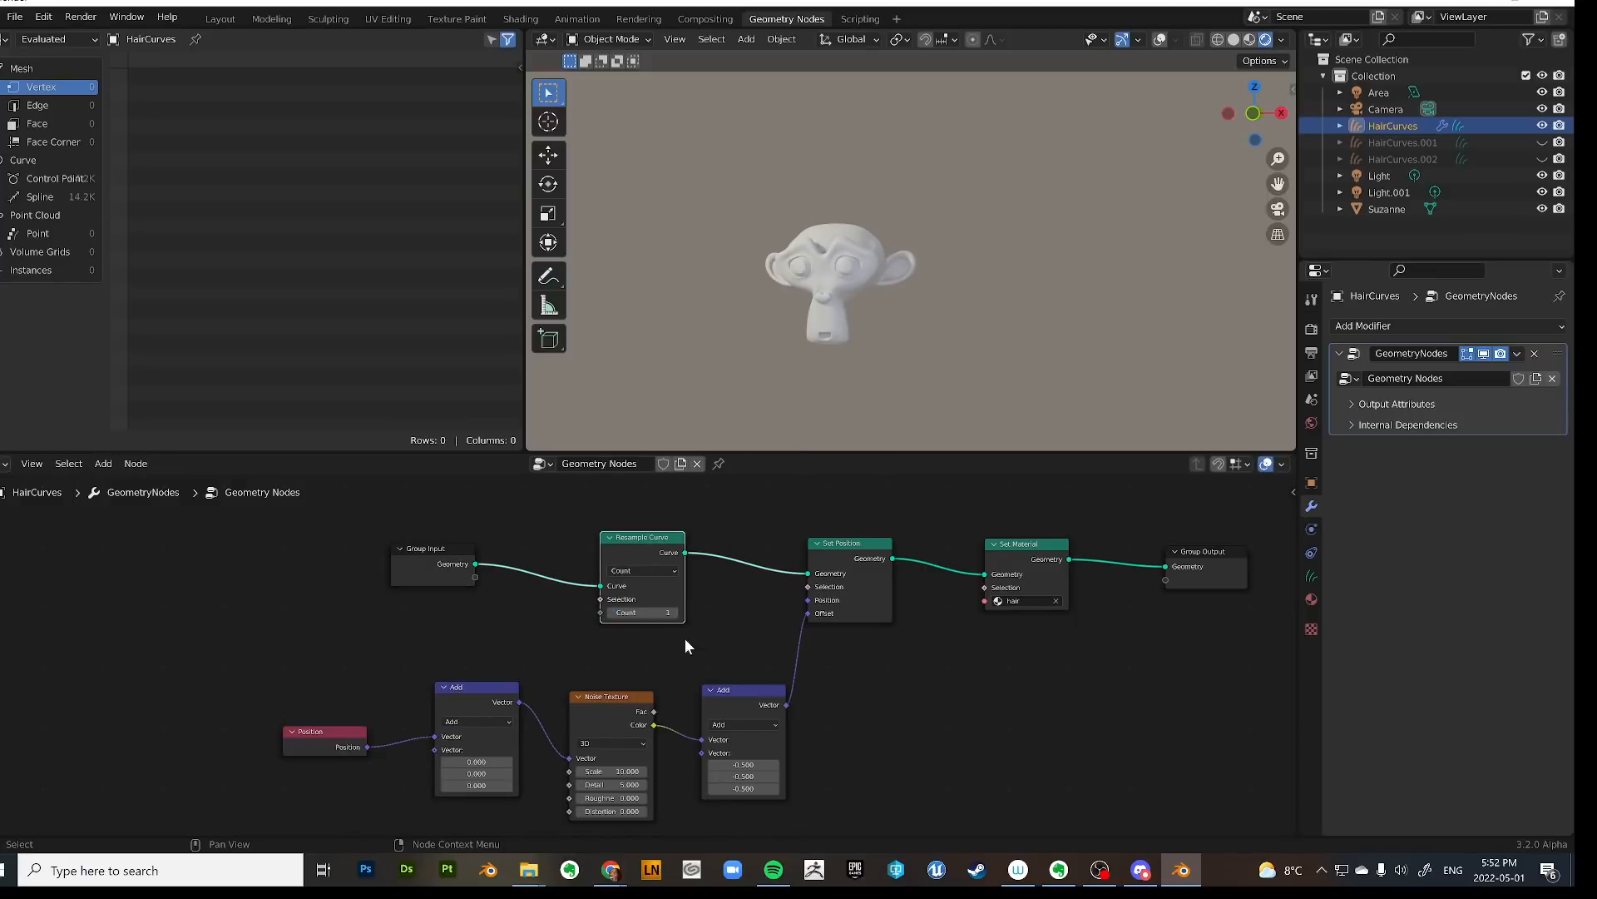
{"action": "type", "text": "5"}
{"action": "key", "text": "Return"}
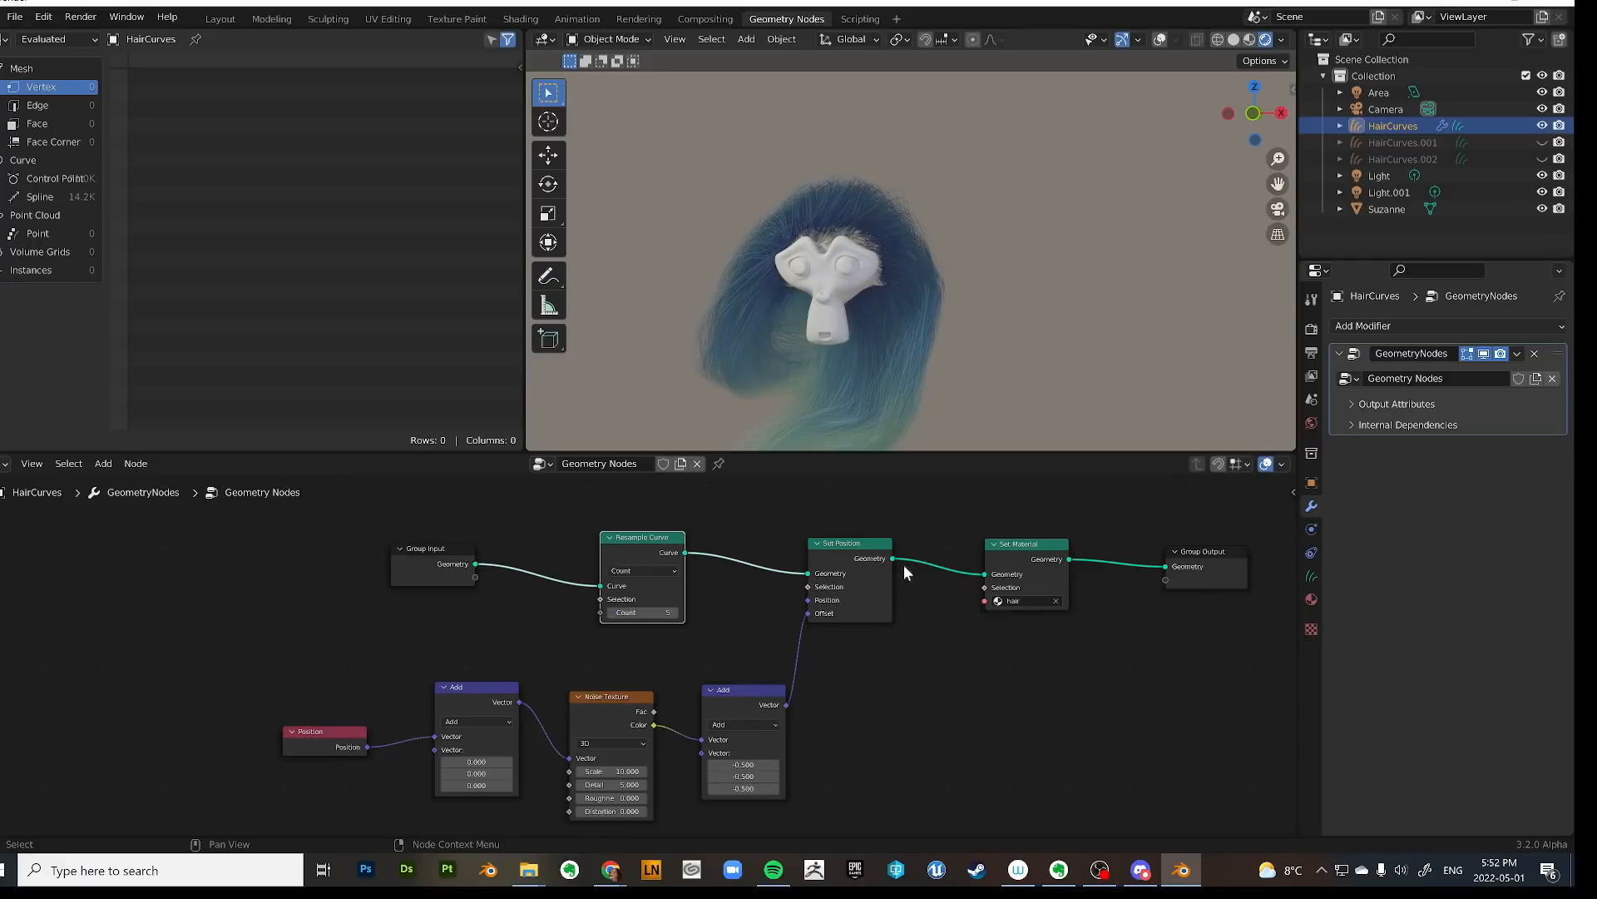
{"action": "middle_click_drag", "start_coordinate": [858, 430], "coordinate": [840, 209]}
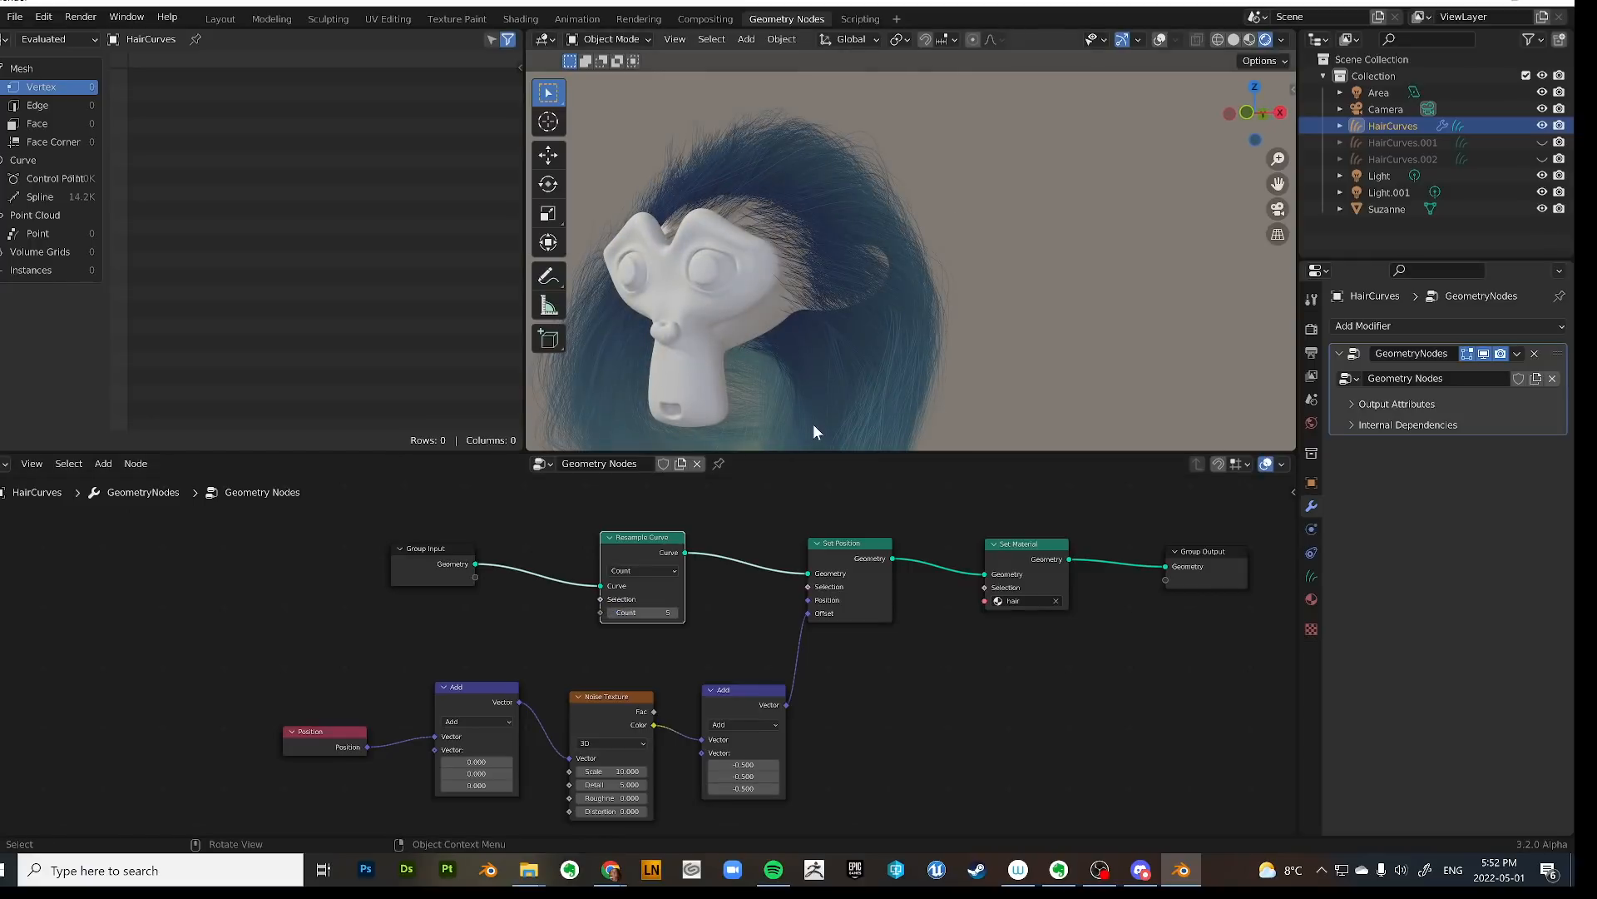
{"action": "scroll", "coordinate": [925, 348], "scroll_direction": "up", "scroll_amount": 6}
{"action": "scroll", "coordinate": [907, 383], "scroll_direction": "down", "scroll_amount": 5}
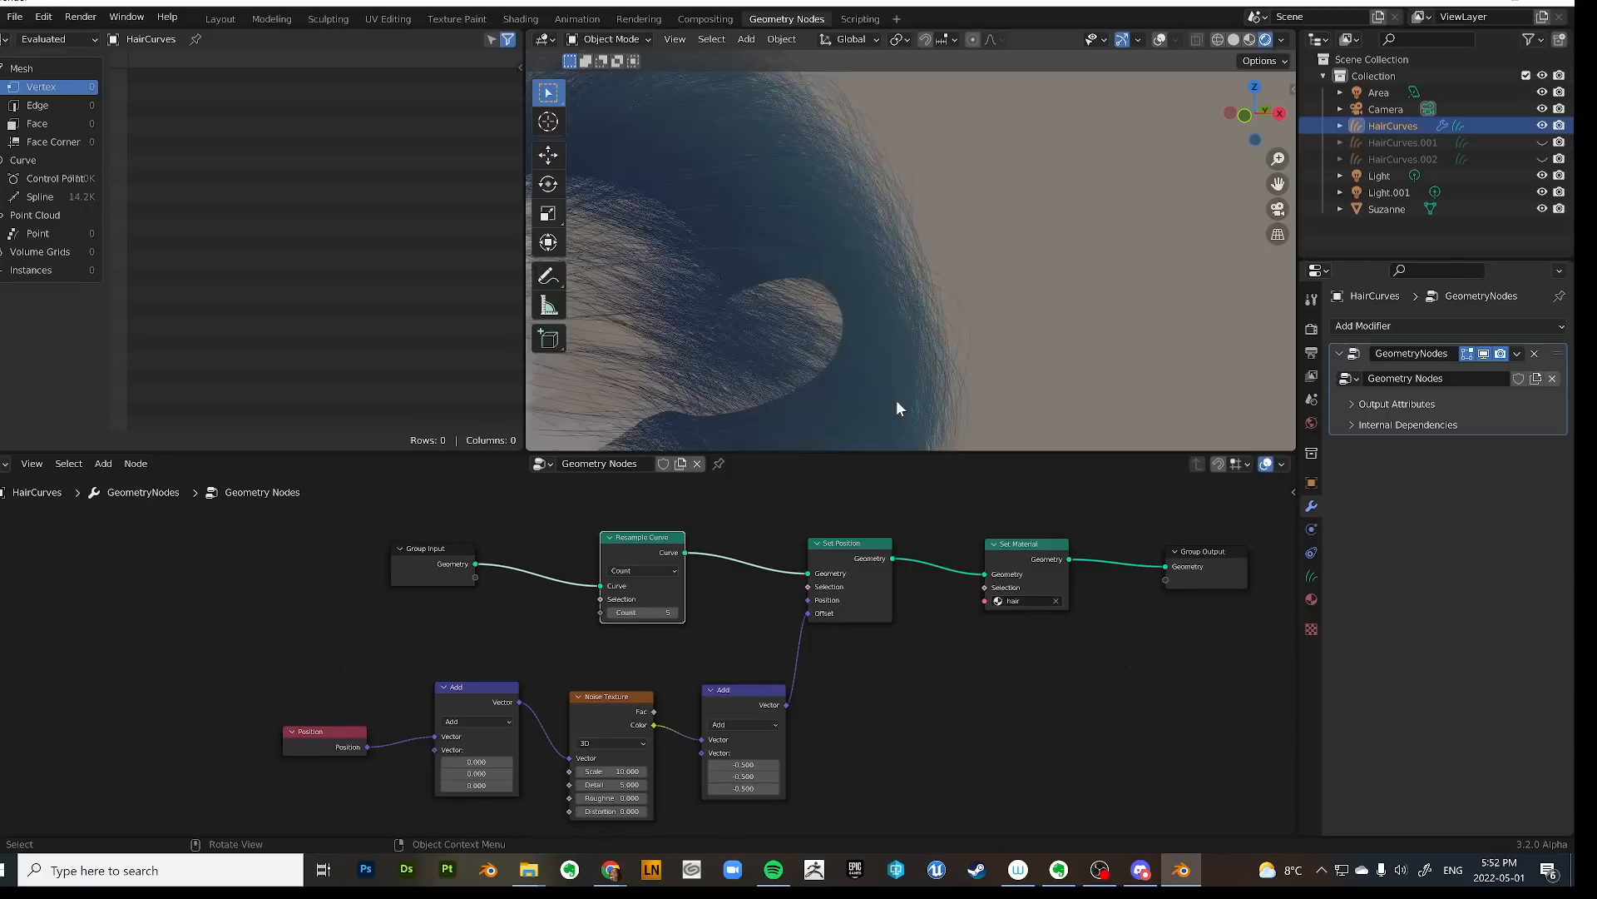
{"action": "middle_click_drag", "start_coordinate": [924, 353], "coordinate": [857, 421]}
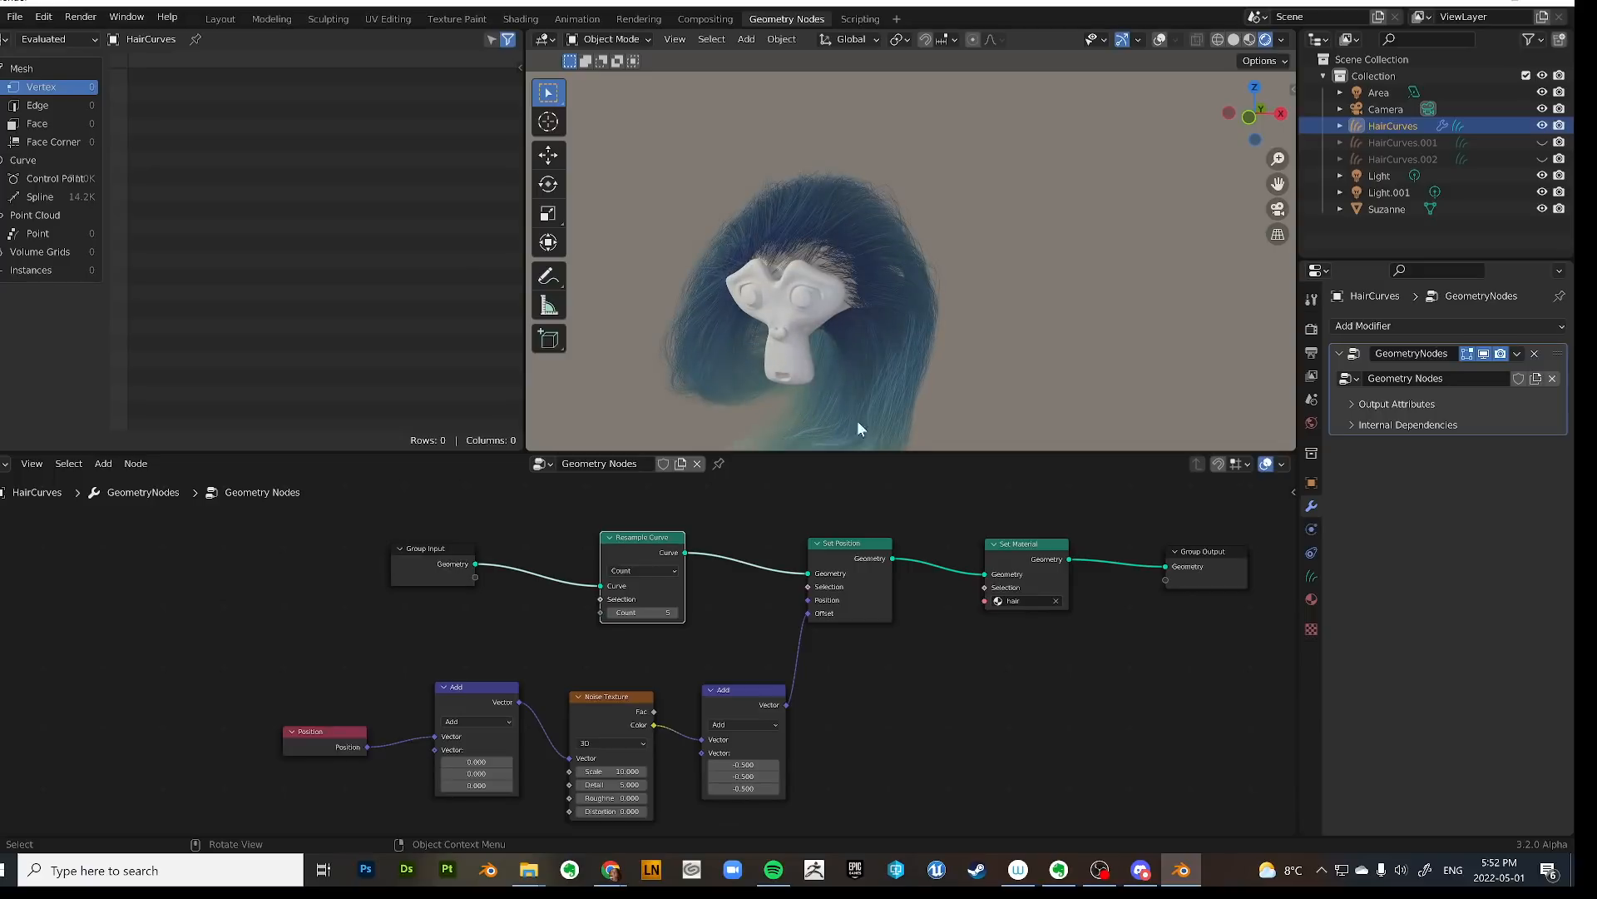
Try a very high Resample Curve count and inspect the frizz around Suzanne's face from several angles.
{"action": "left_click_drag", "start_coordinate": [638, 611], "coordinate": [708, 612]}
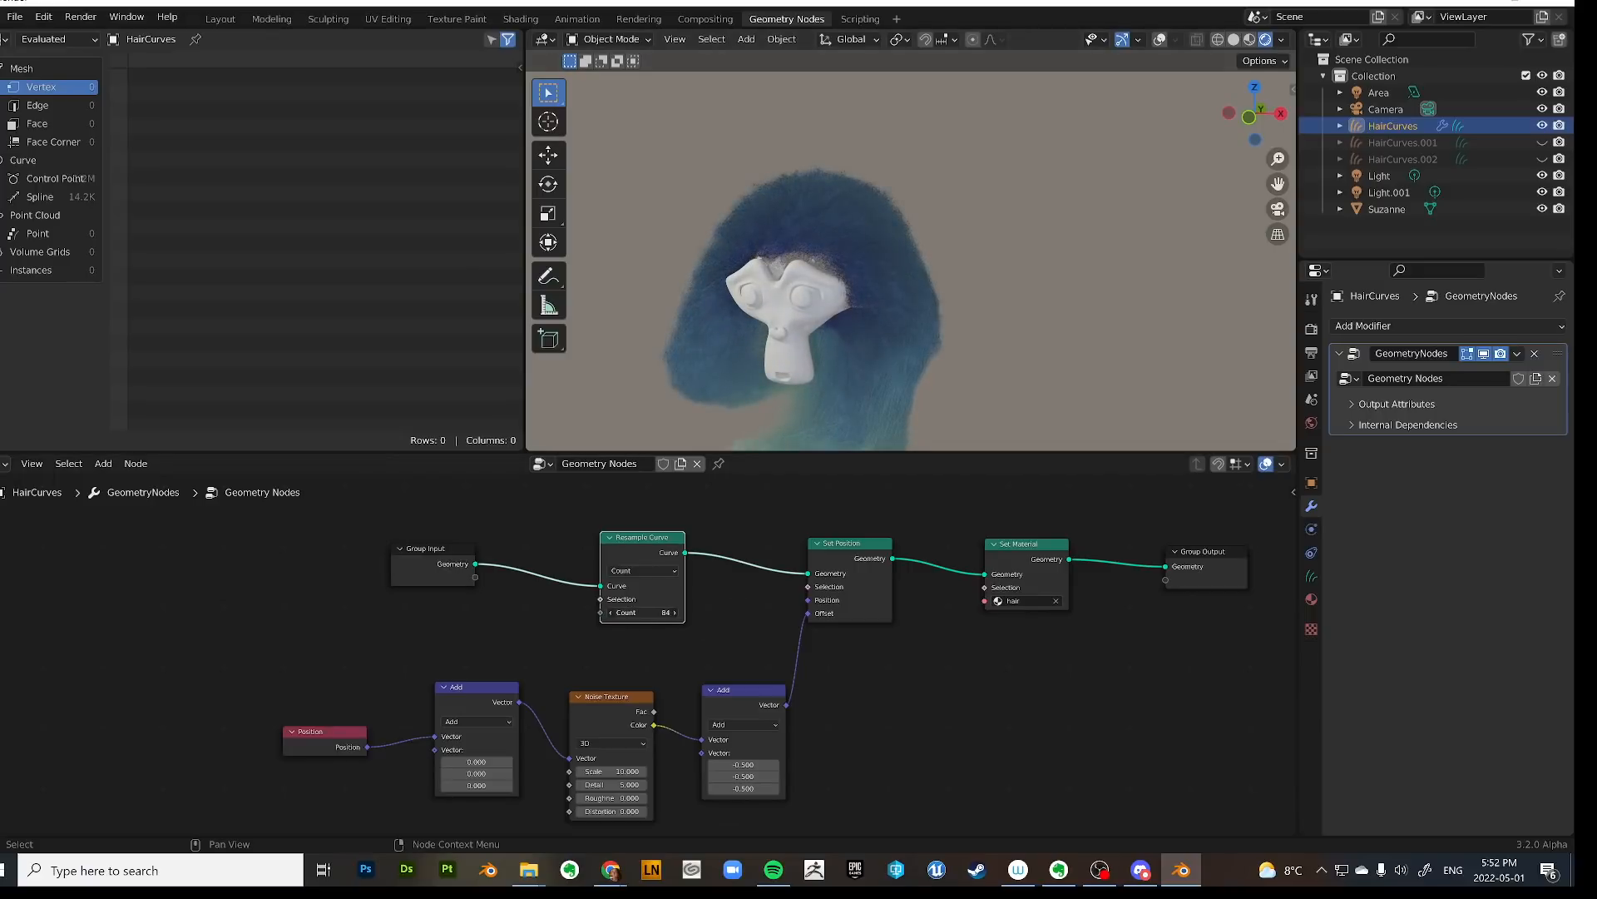
{"action": "middle_click_drag", "start_coordinate": [902, 383], "coordinate": [962, 281]}
{"action": "scroll", "coordinate": [817, 349], "scroll_direction": "up", "scroll_amount": 5}
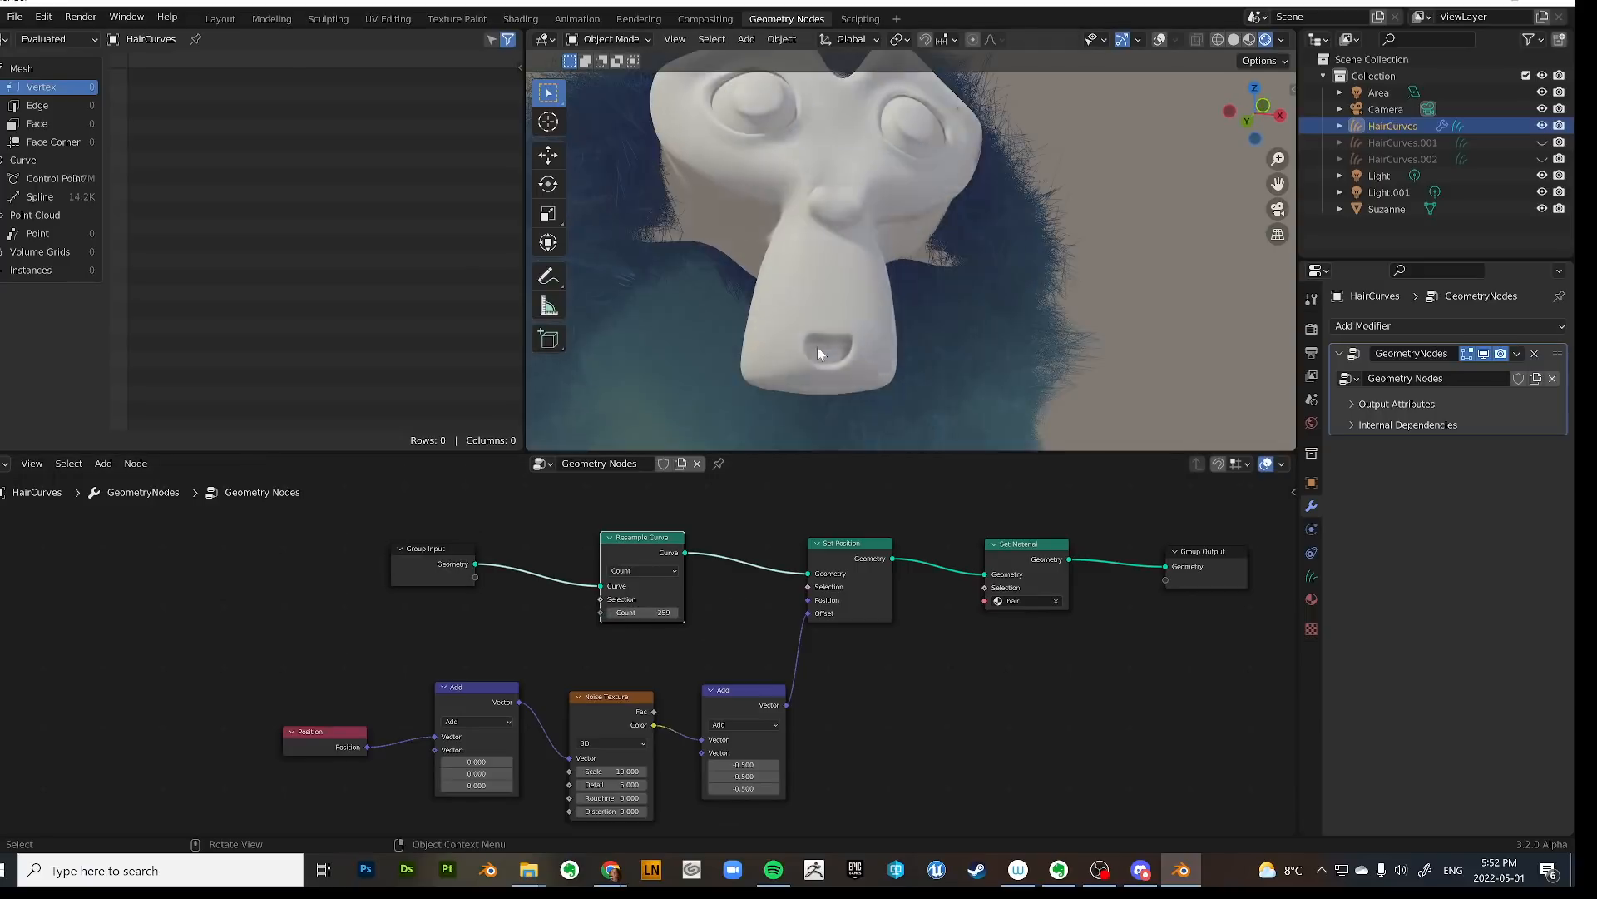
{"action": "middle_click_drag", "start_coordinate": [816, 350], "coordinate": [864, 389]}
{"action": "scroll", "coordinate": [945, 384], "scroll_direction": "down", "scroll_amount": 6}
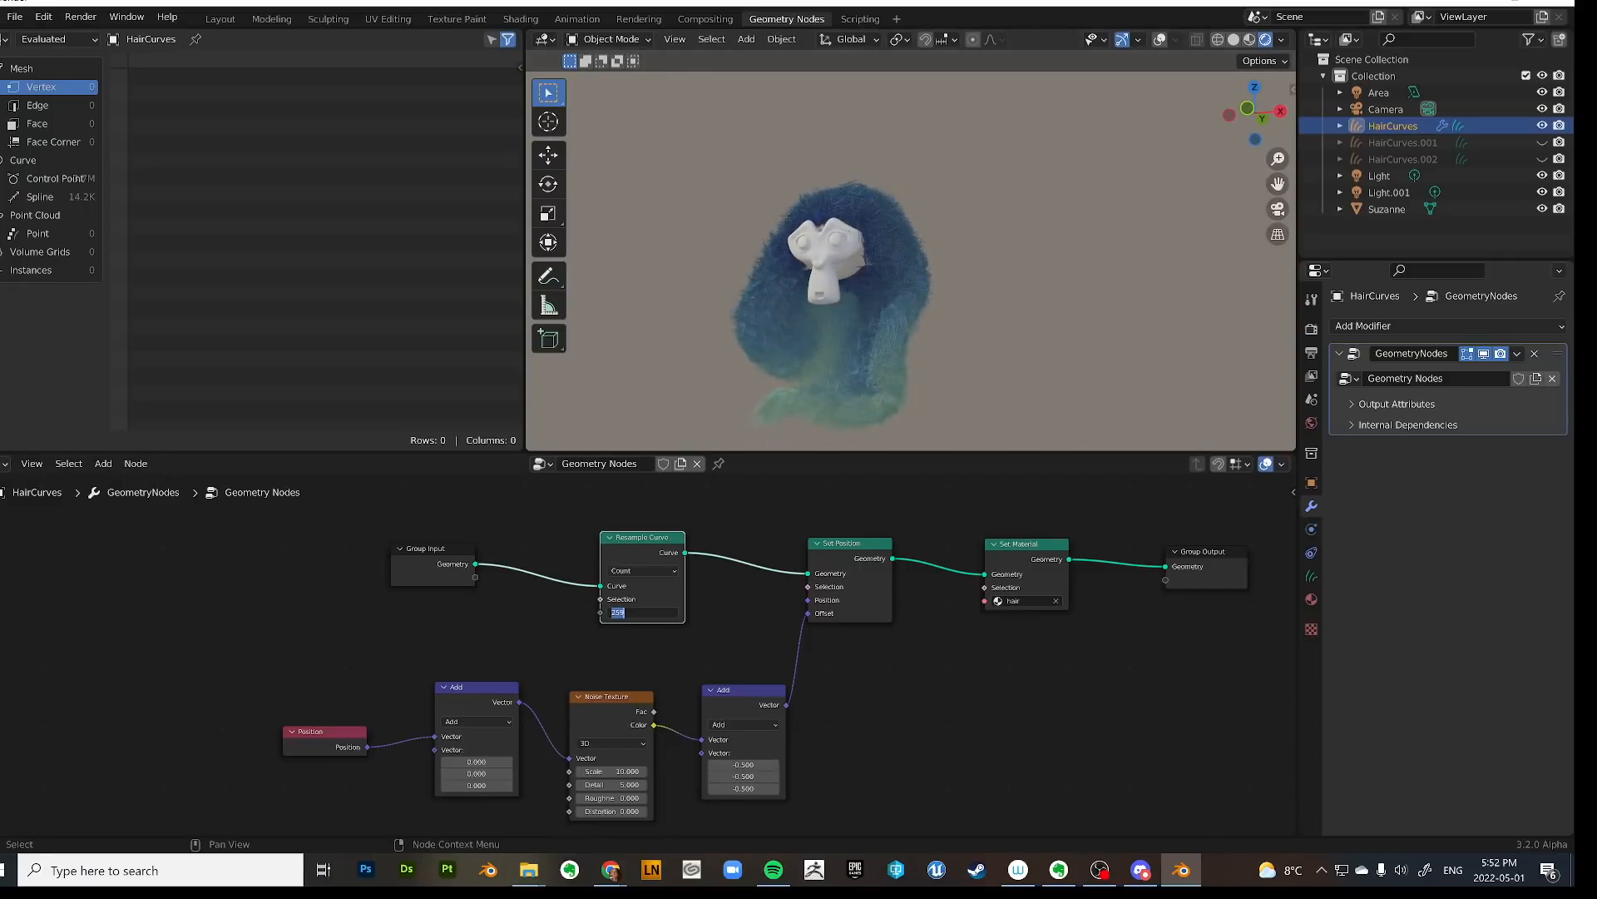
Reduce the Resample Curve count to 10 and try 28, checking the hair from the front.
{"action": "key", "text": "Return"}
{"action": "scroll", "coordinate": [863, 321], "scroll_direction": "up", "scroll_amount": 3}
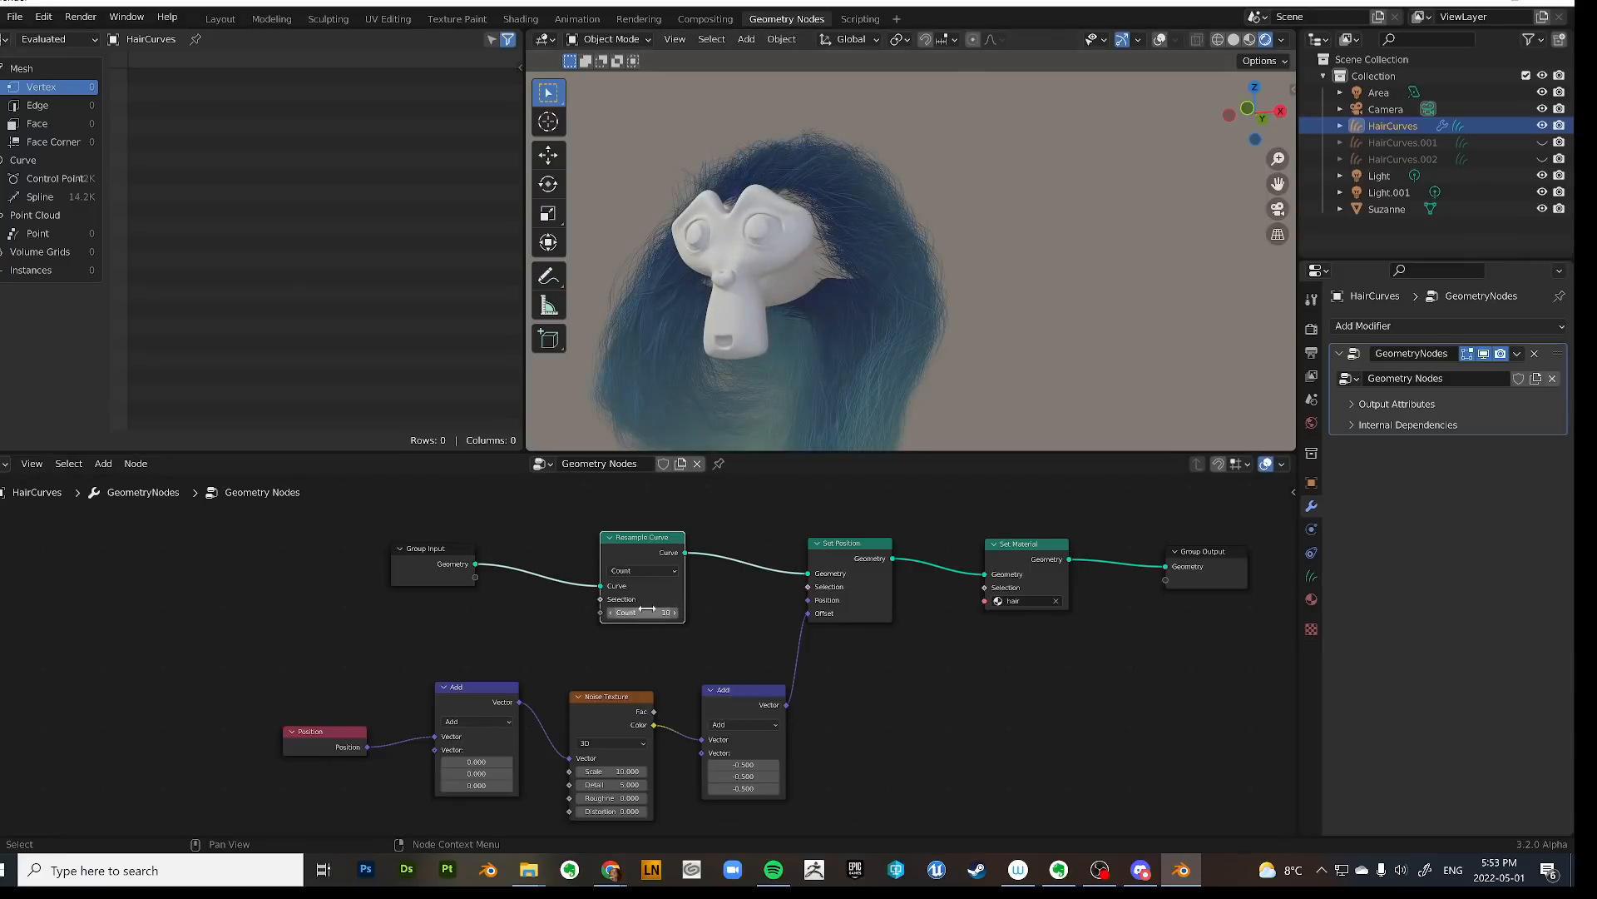
{"action": "mouse_move", "coordinate": [646, 610]}
{"action": "left_mouse_down"}
{"action": "mouse_move", "coordinate": [703, 610]}
{"action": "mouse_move", "coordinate": [669, 610]}
{"action": "left_mouse_up"}
{"action": "middle_click_drag", "start_coordinate": [844, 285], "coordinate": [925, 335]}
{"action": "scroll", "coordinate": [922, 337], "scroll_direction": "down", "scroll_amount": 2}
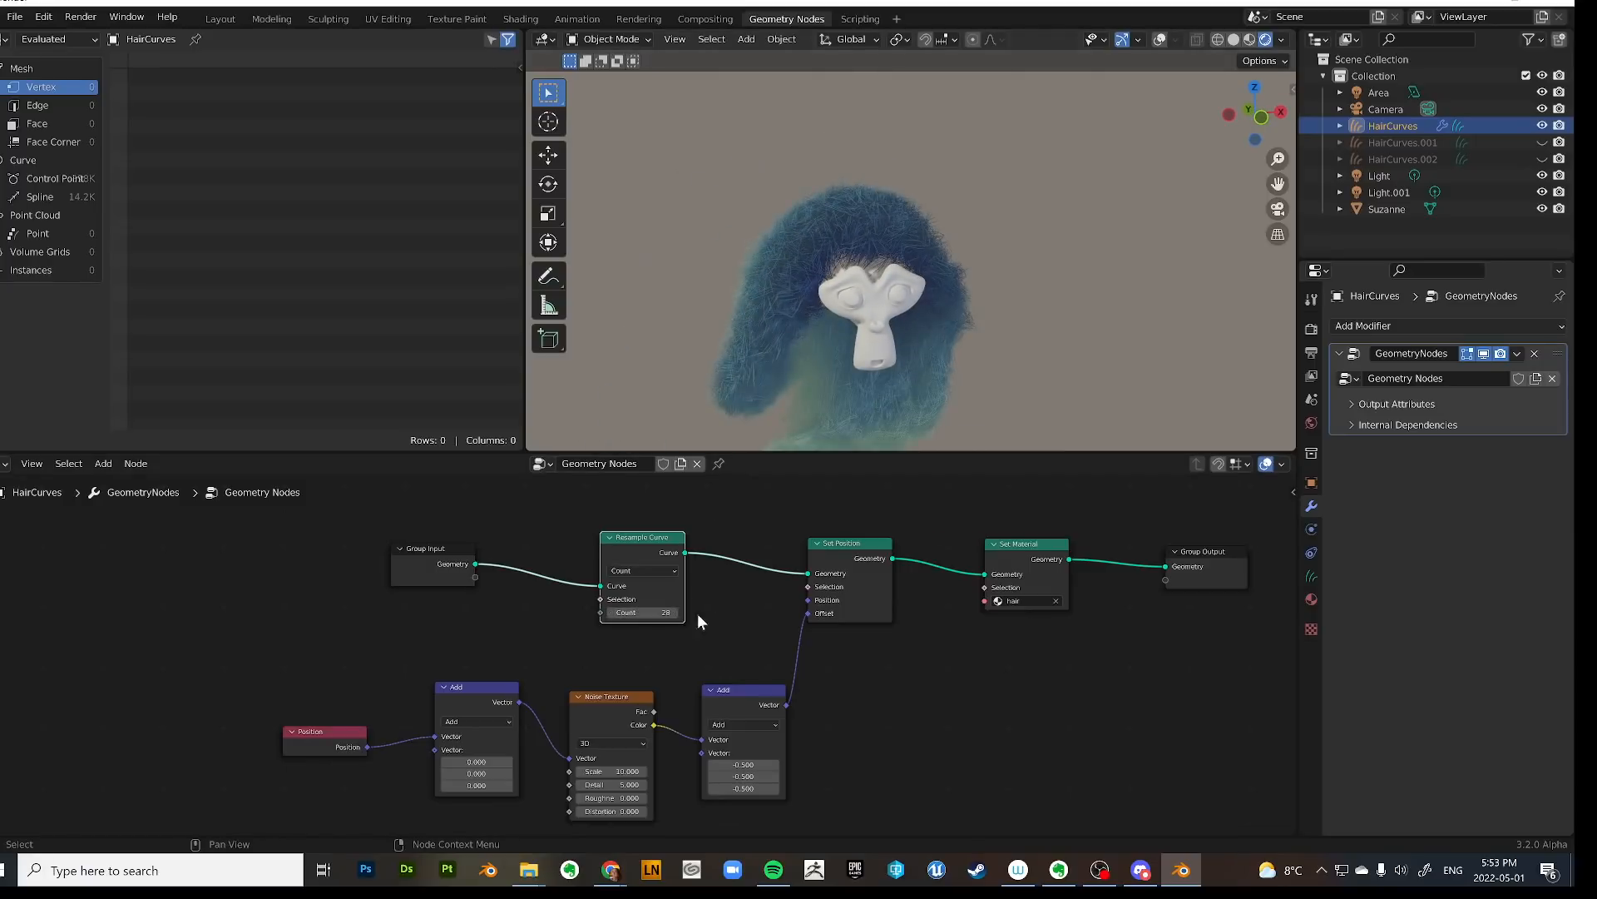
Lower the Resample Curve count to 7 and the Noise Texture's scale to 2.5.
{"action": "left_click_drag", "start_coordinate": [657, 612], "coordinate": [649, 612]}
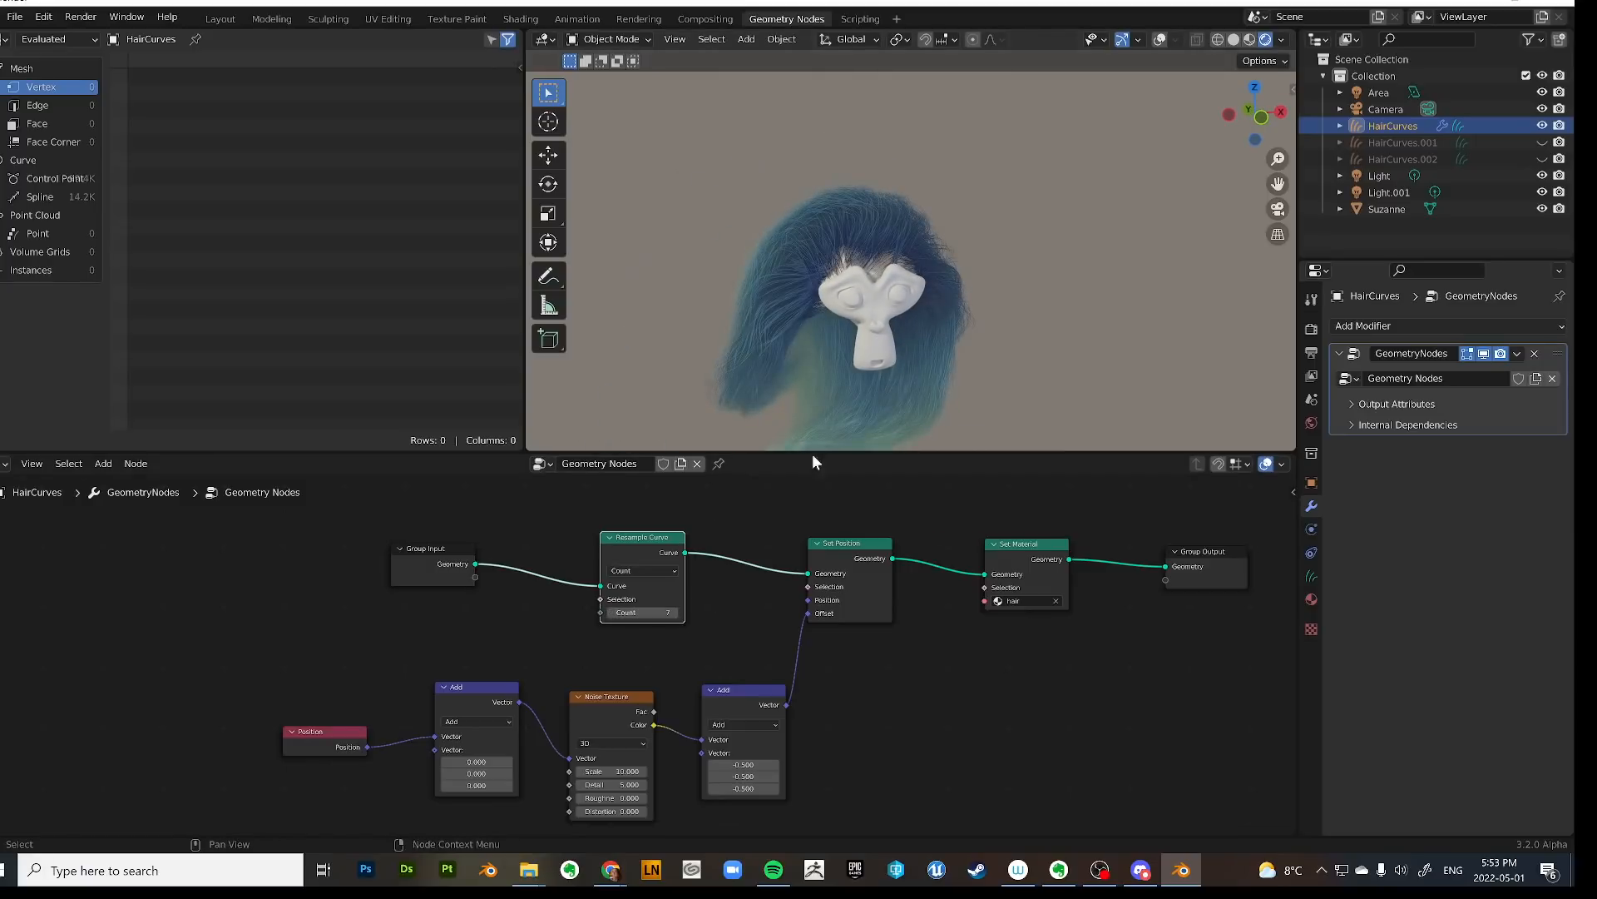
{"action": "middle_click_drag", "start_coordinate": [841, 424], "coordinate": [969, 270]}
{"action": "left_click_drag", "start_coordinate": [626, 773], "coordinate": [569, 772]}
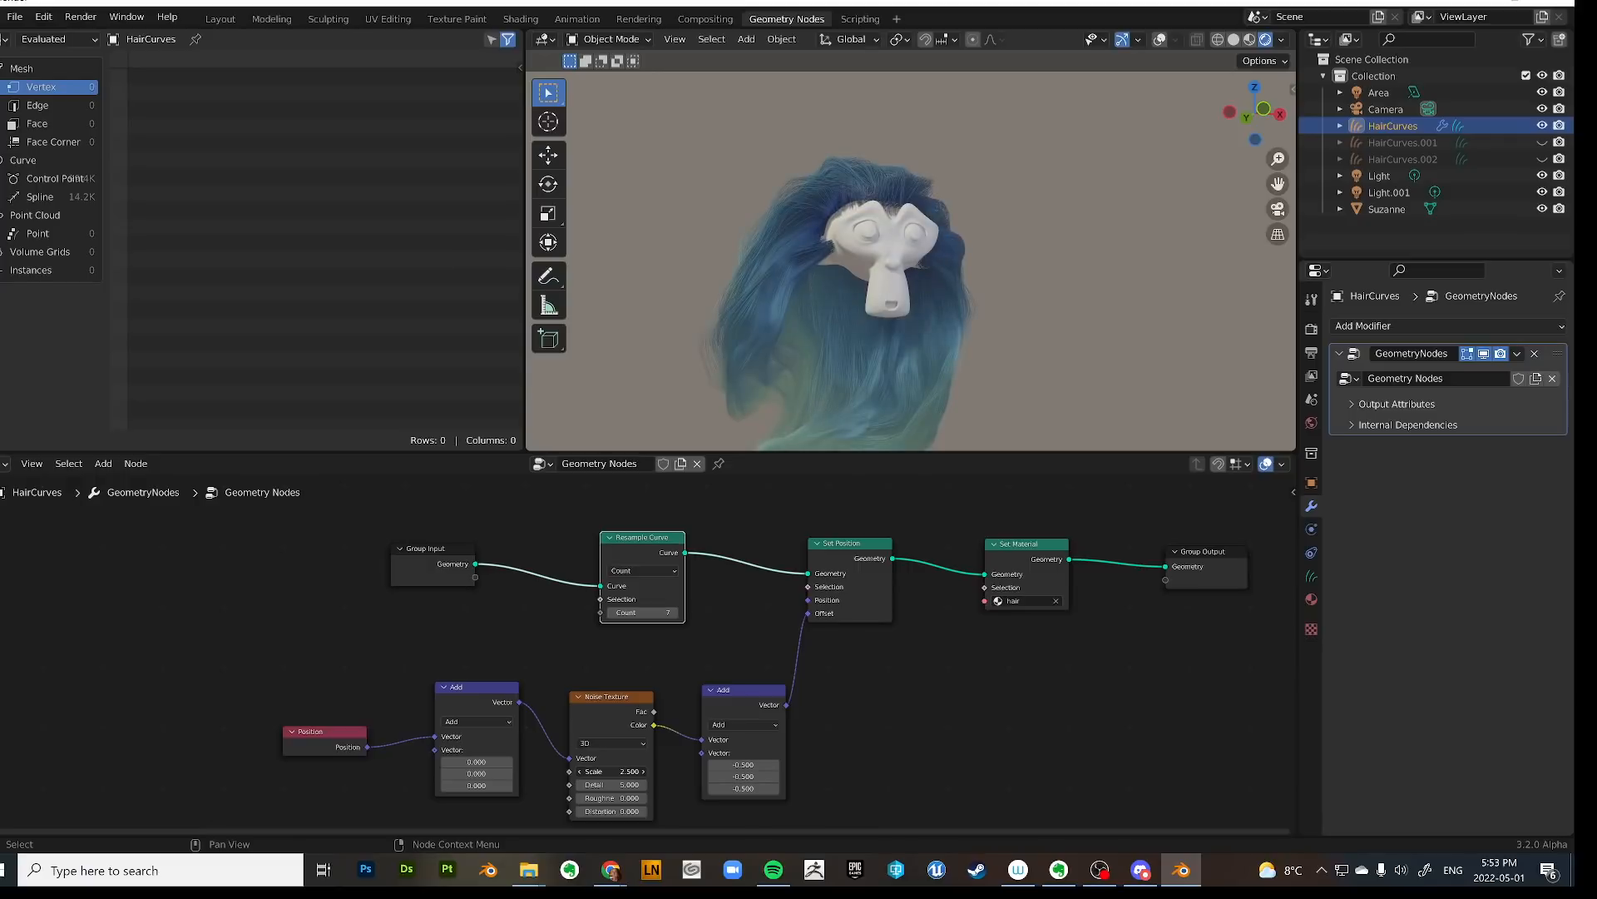
Try a higher Resample Curve count for tighter waves, settle on 11 and check the hair from the side.
{"action": "left_click_drag", "start_coordinate": [642, 613], "coordinate": [651, 614]}
{"action": "middle_click_drag", "start_coordinate": [832, 349], "coordinate": [832, 441]}
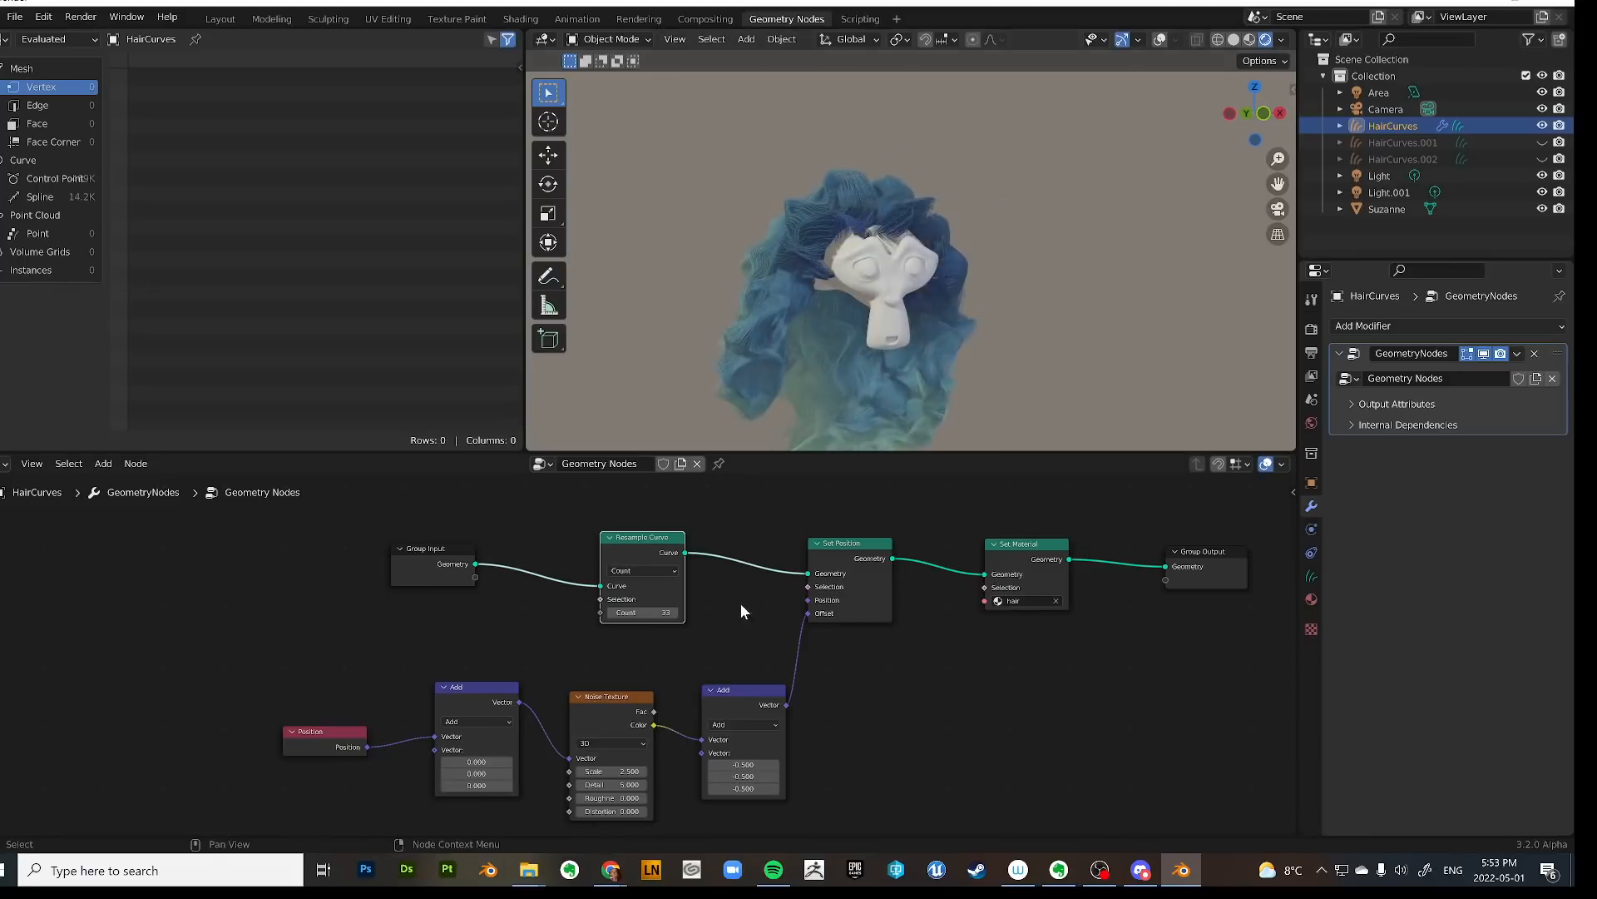
{"action": "left_click_drag", "start_coordinate": [657, 613], "coordinate": [632, 613]}
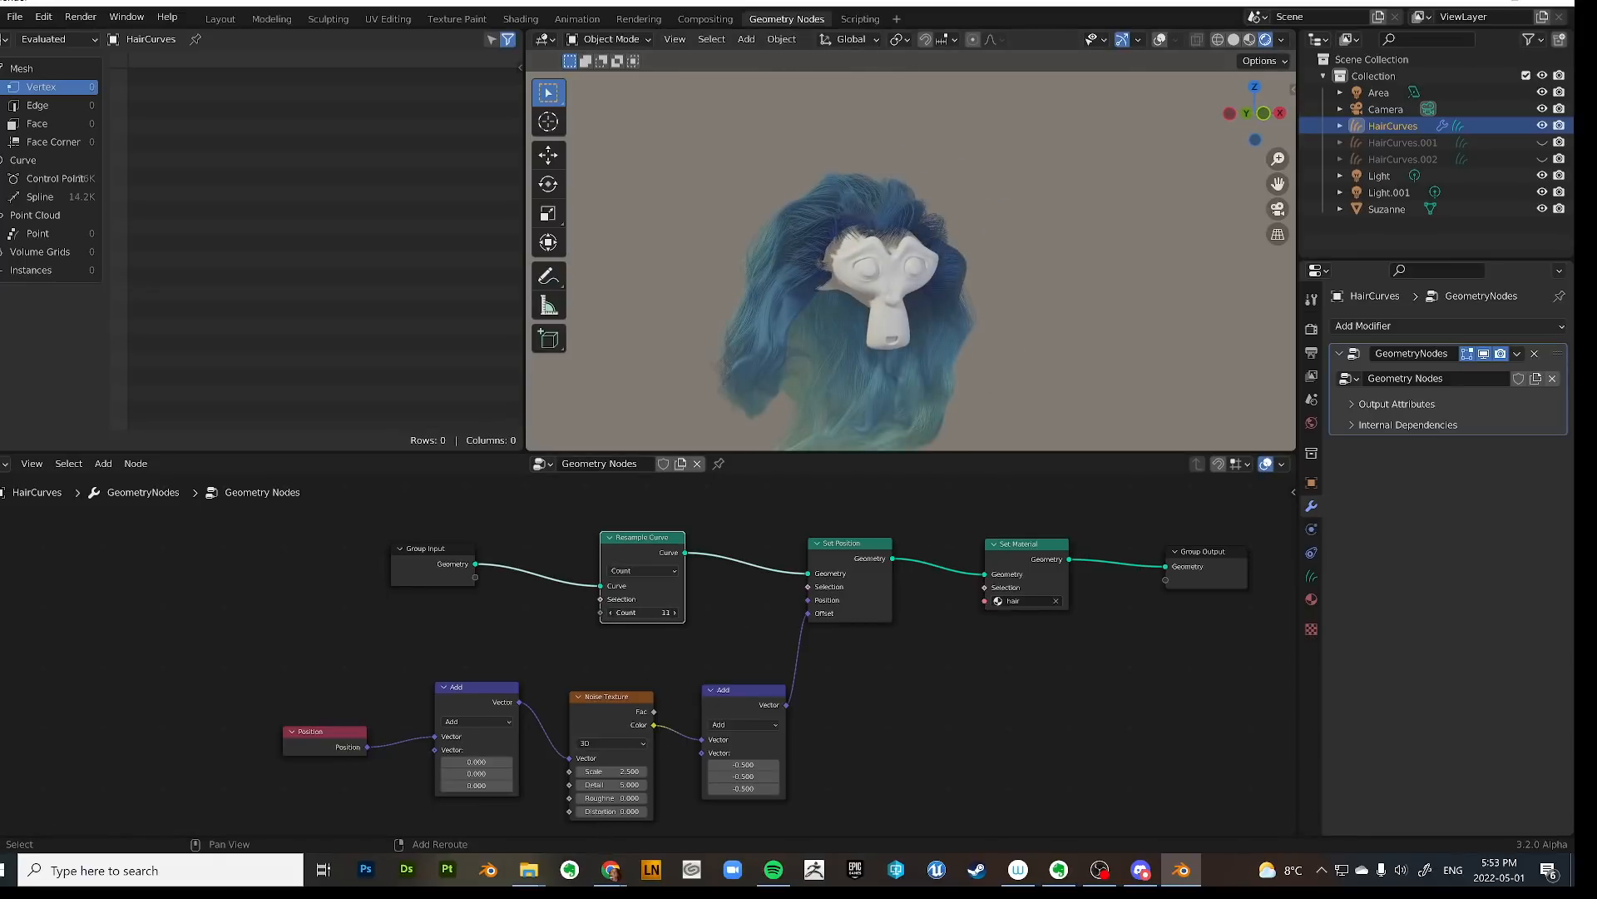
{"action": "middle_click_drag", "start_coordinate": [935, 401], "coordinate": [902, 320]}
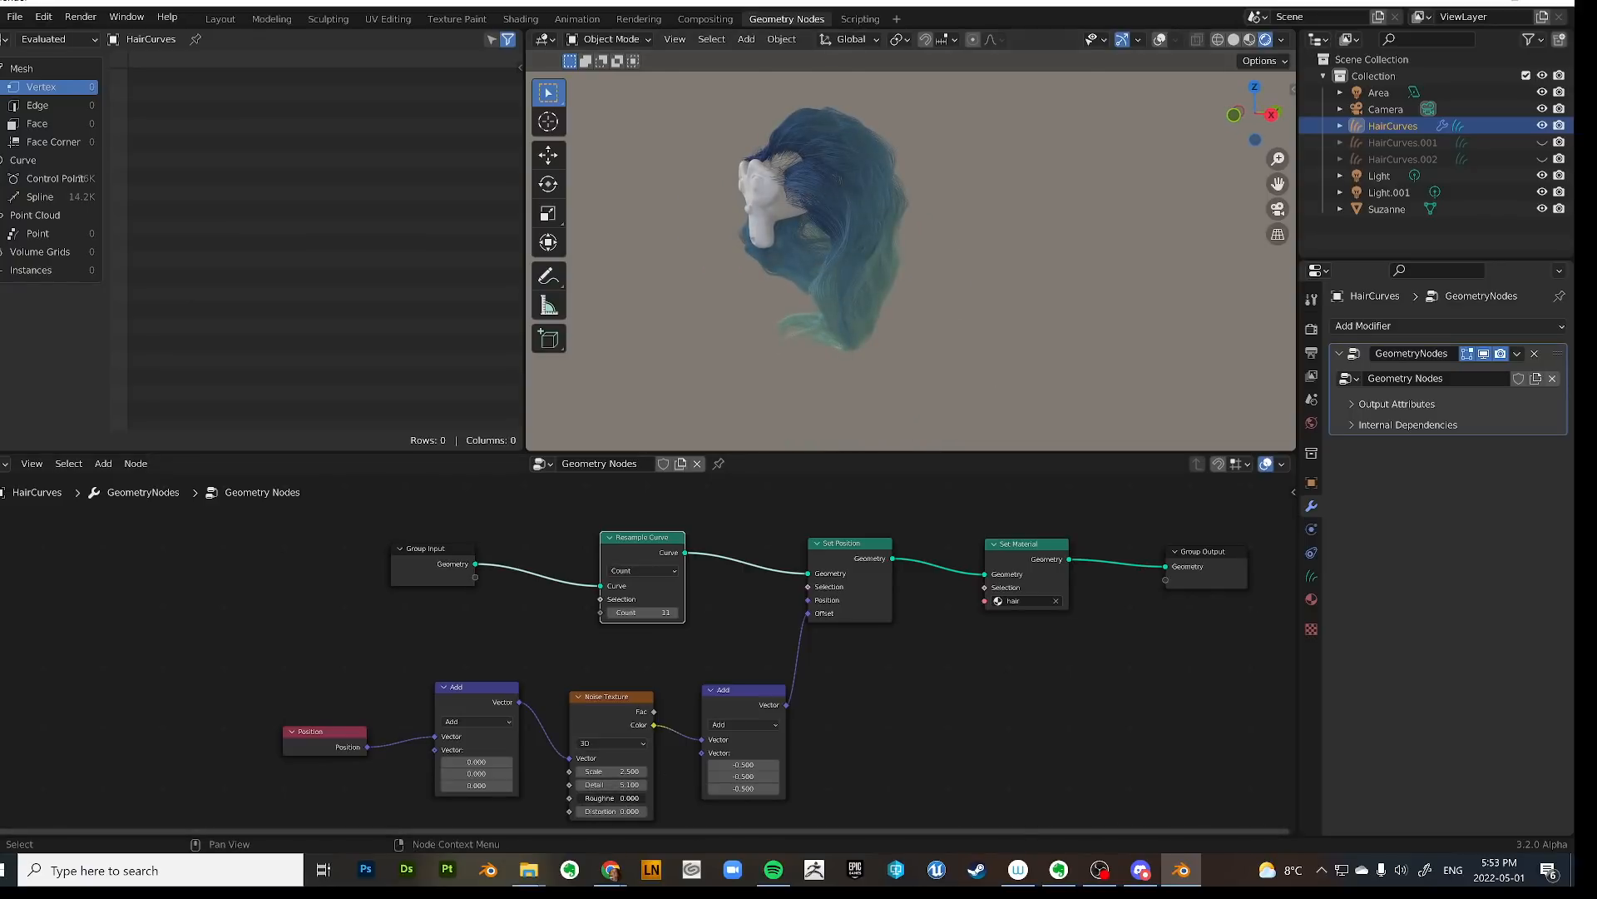
Raise the Noise Texture's roughness to about 0.14 and fine-tune its scale and detail, checking the hair from all around.
{"action": "mouse_move", "coordinate": [611, 798]}
{"action": "left_mouse_down"}
{"action": "mouse_move", "coordinate": [583, 798]}
{"action": "mouse_move", "coordinate": [615, 798]}
{"action": "mouse_move", "coordinate": [604, 804]}
{"action": "mouse_move", "coordinate": [611, 772]}
{"action": "mouse_move", "coordinate": [637, 771]}
{"action": "mouse_move", "coordinate": [612, 785]}
{"action": "left_mouse_up"}
{"action": "middle_click_drag", "start_coordinate": [810, 323], "coordinate": [1124, 299]}
{"action": "scroll", "coordinate": [991, 313], "scroll_direction": "down", "scroll_amount": 4}
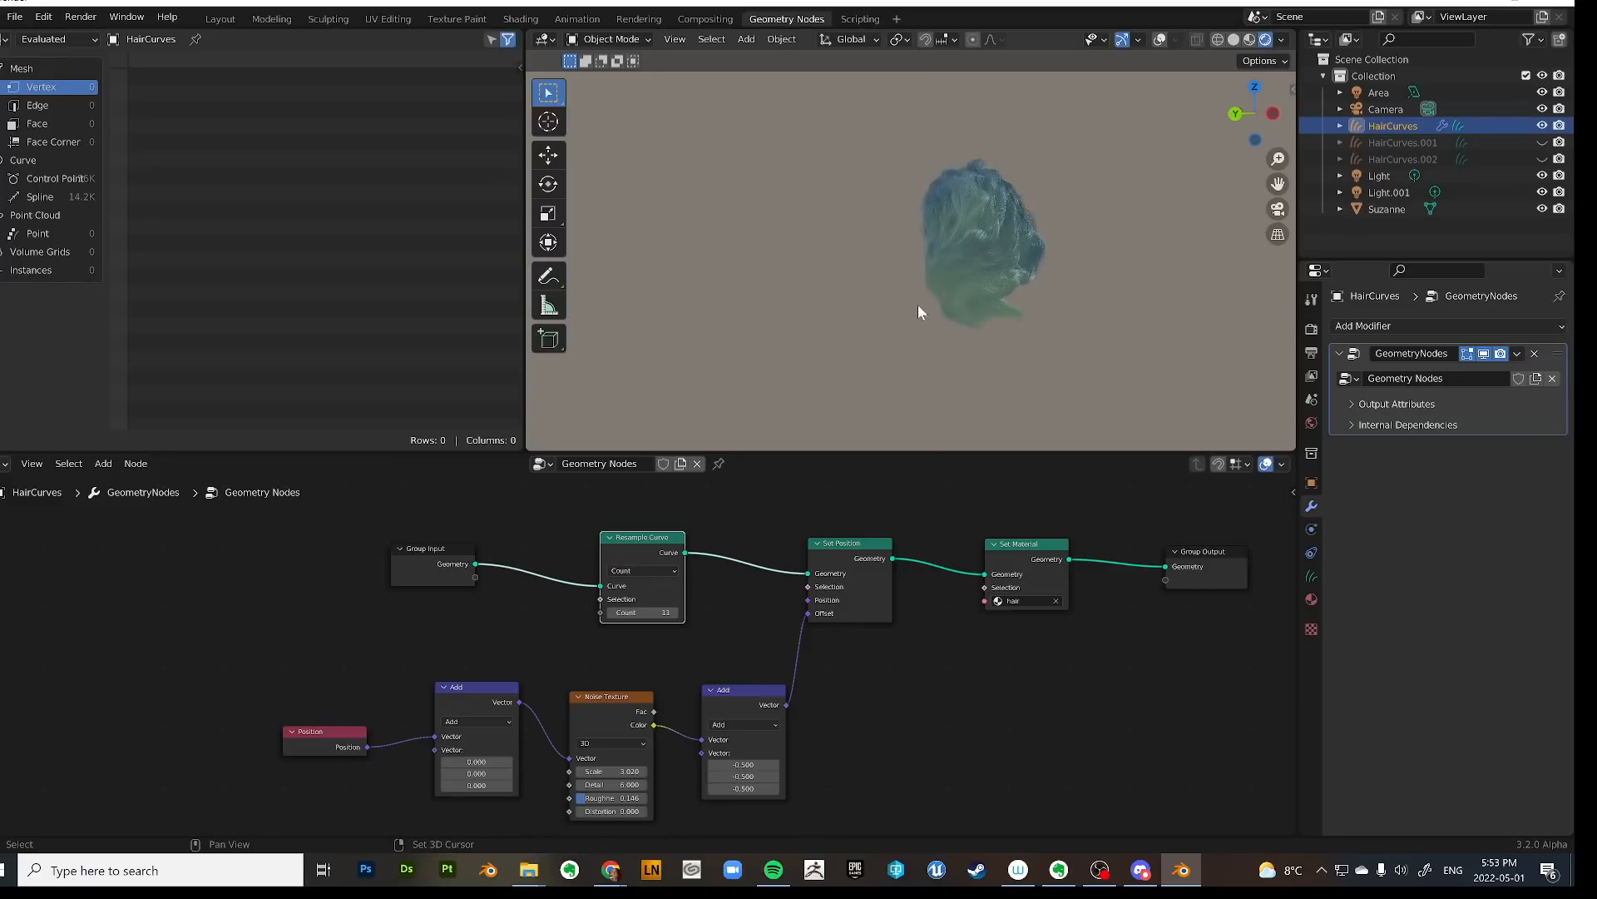
{"action": "middle_click_drag", "start_coordinate": [918, 310], "coordinate": [846, 332]}
Rearrange the Set Position, Noise Texture and both Add nodes into a more evenly spaced layout.
{"action": "scroll", "coordinate": [953, 691], "scroll_direction": "down", "scroll_amount": 2}
{"action": "left_click_drag", "start_coordinate": [825, 564], "coordinate": [854, 567]}
{"action": "left_click_drag", "start_coordinate": [733, 695], "coordinate": [763, 690]}
{"action": "left_click_drag", "start_coordinate": [619, 702], "coordinate": [637, 699]}
{"action": "left_click_drag", "start_coordinate": [504, 685], "coordinate": [521, 706]}
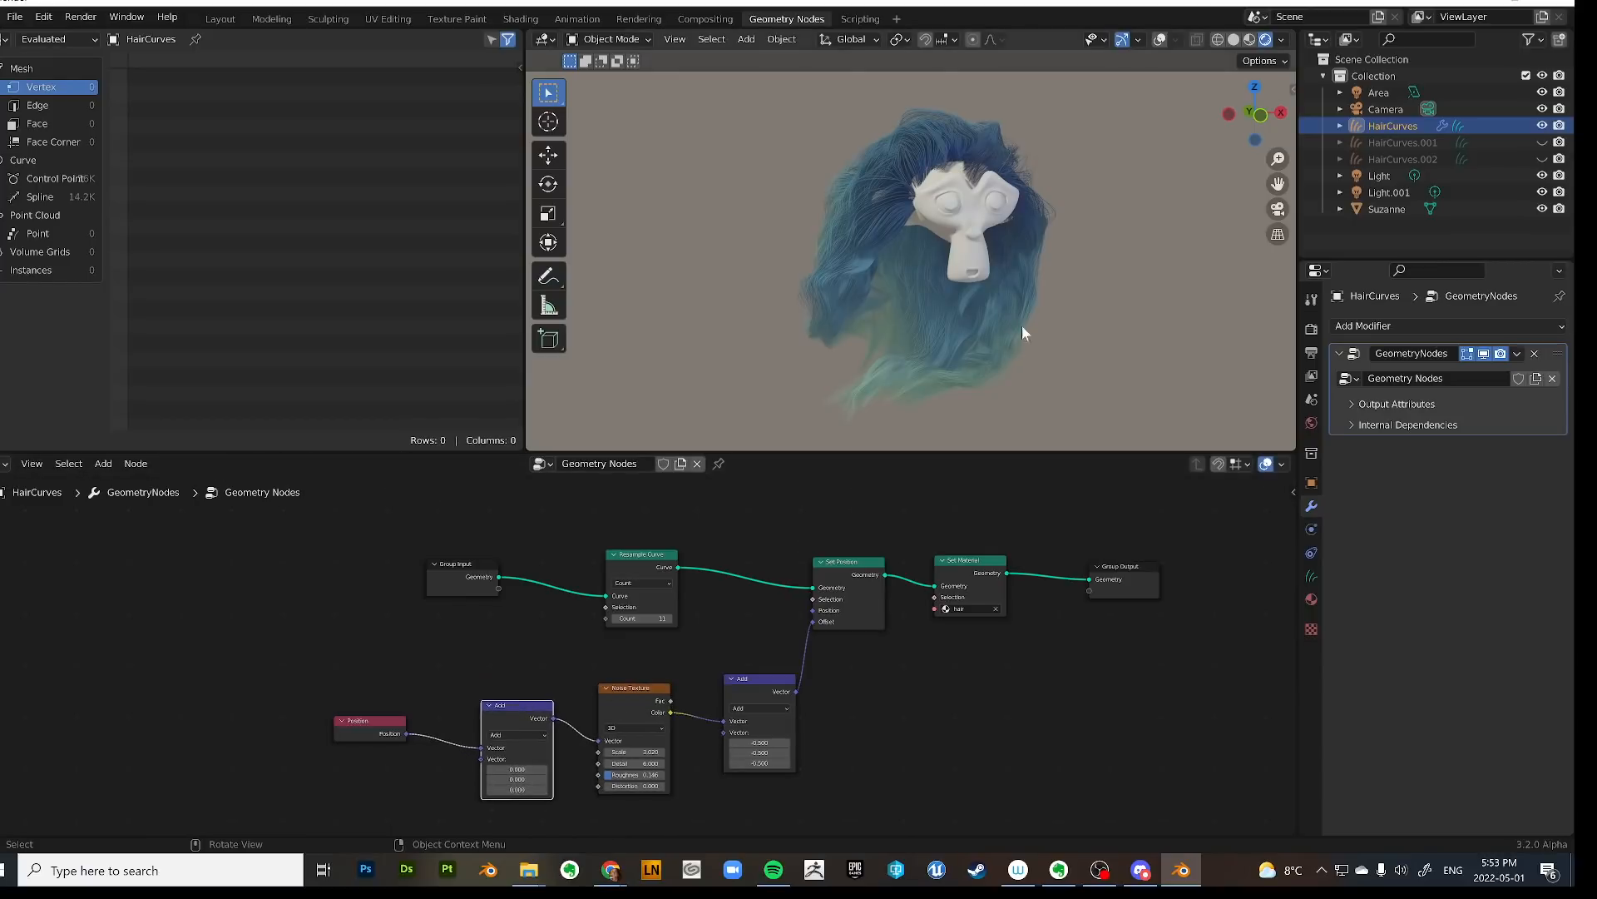
Unhide HairCurves.001 and HairCurves.002 and view the combined hairstyle from several sides in the Layout workspace.
{"action": "middle_click_drag", "start_coordinate": [1022, 332], "coordinate": [818, 297]}
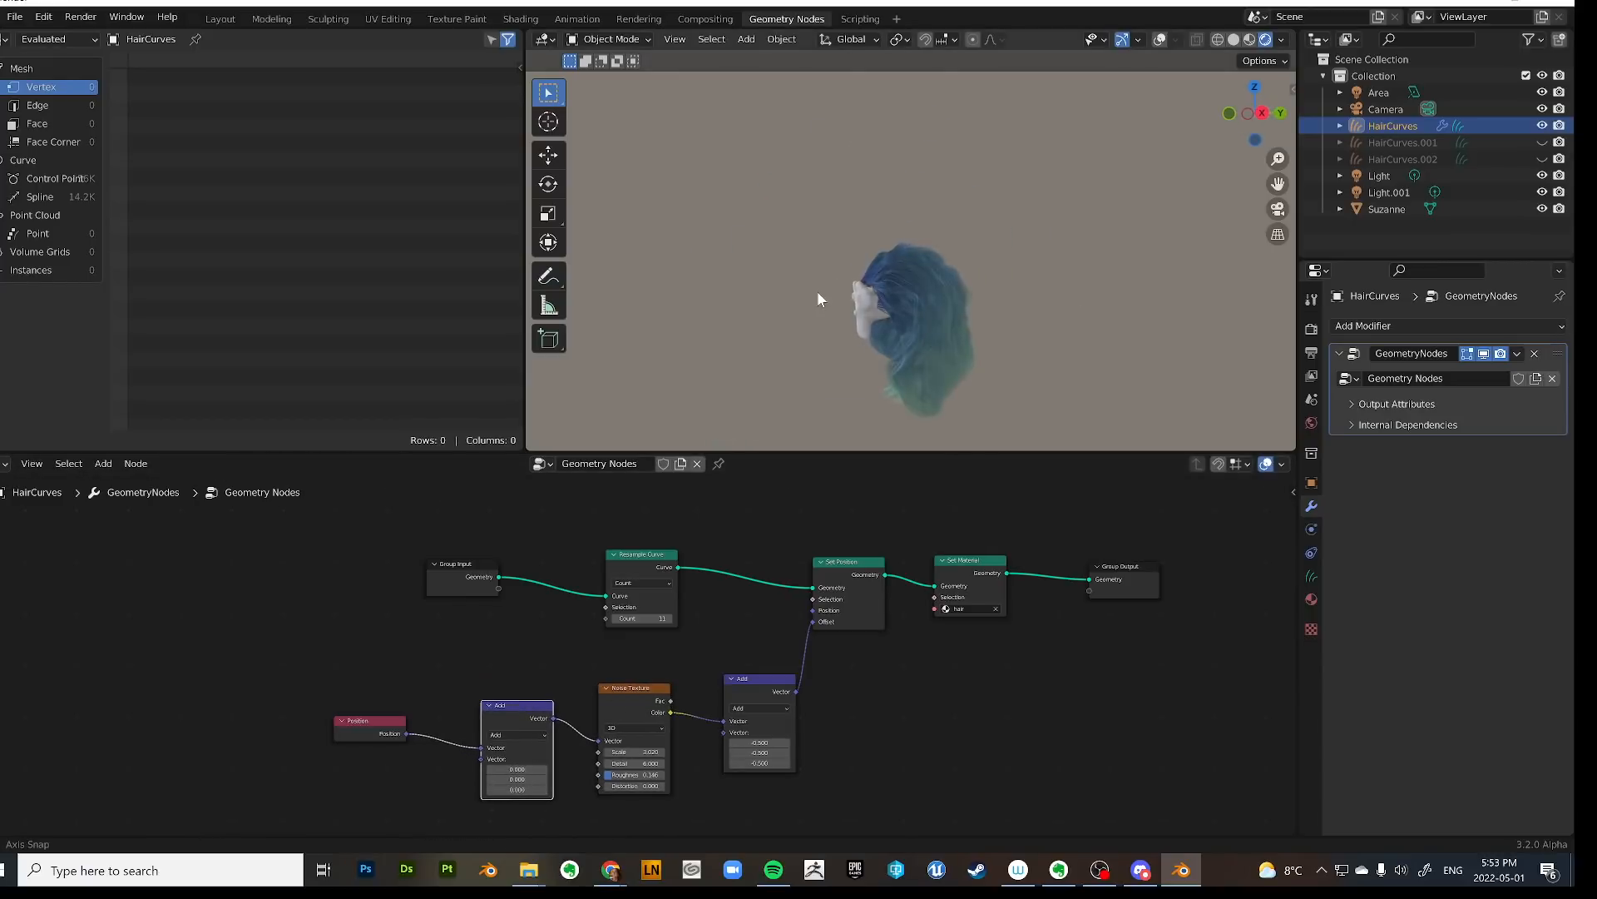
{"action": "middle_click_drag", "start_coordinate": [1016, 352], "coordinate": [960, 268]}
{"action": "scroll", "coordinate": [961, 268], "scroll_direction": "down", "scroll_amount": 4}
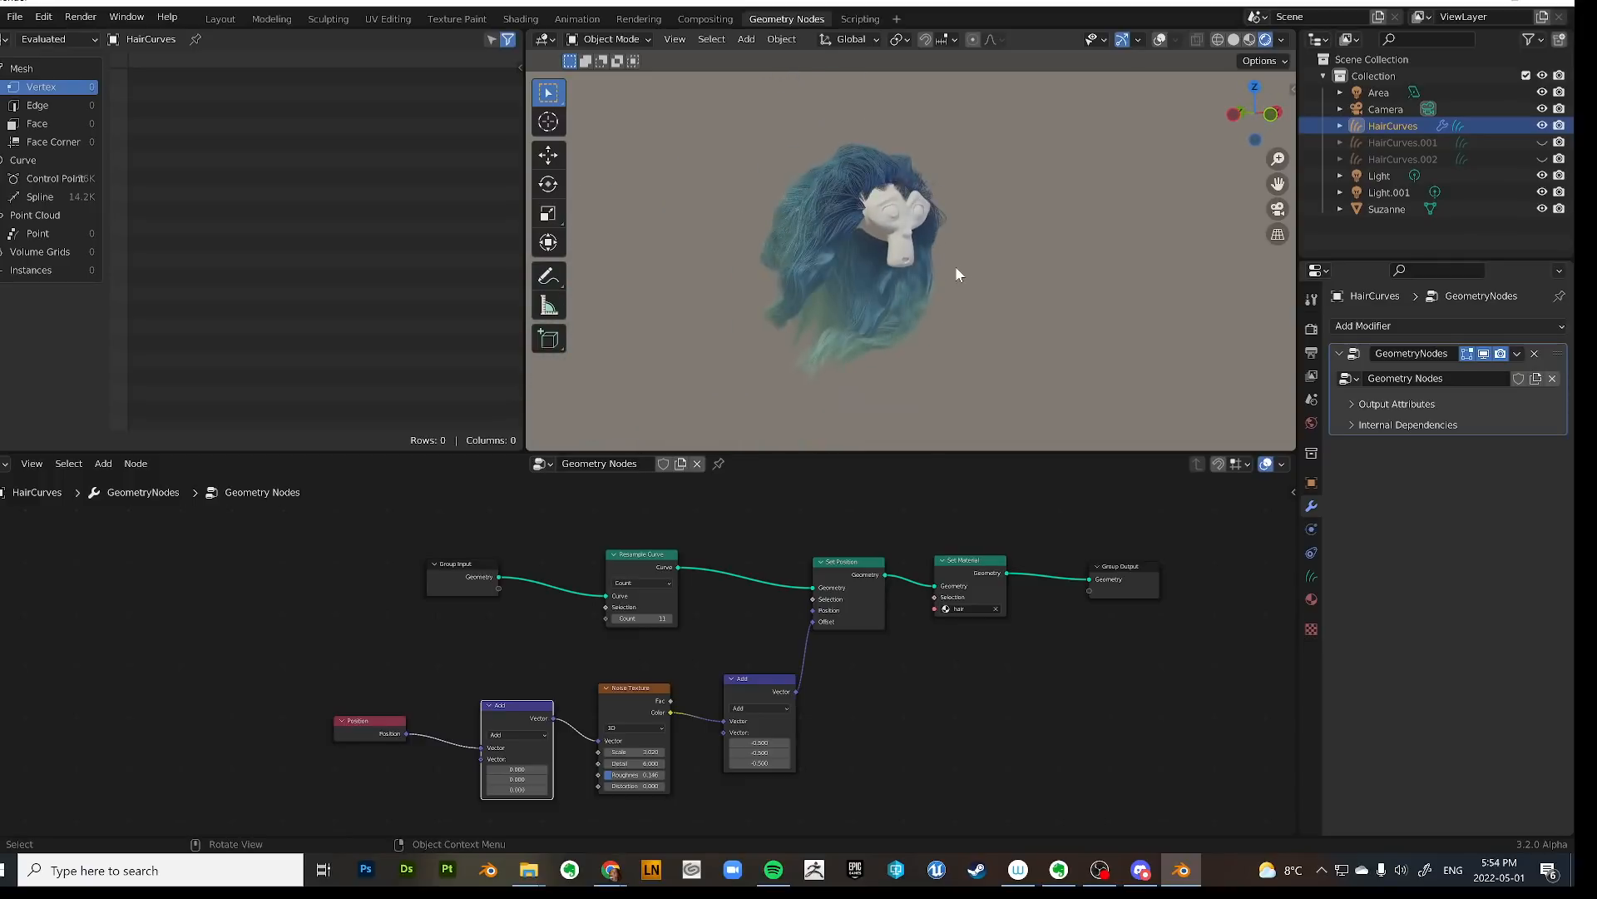
{"action": "left_click", "coordinate": [231, 25]}
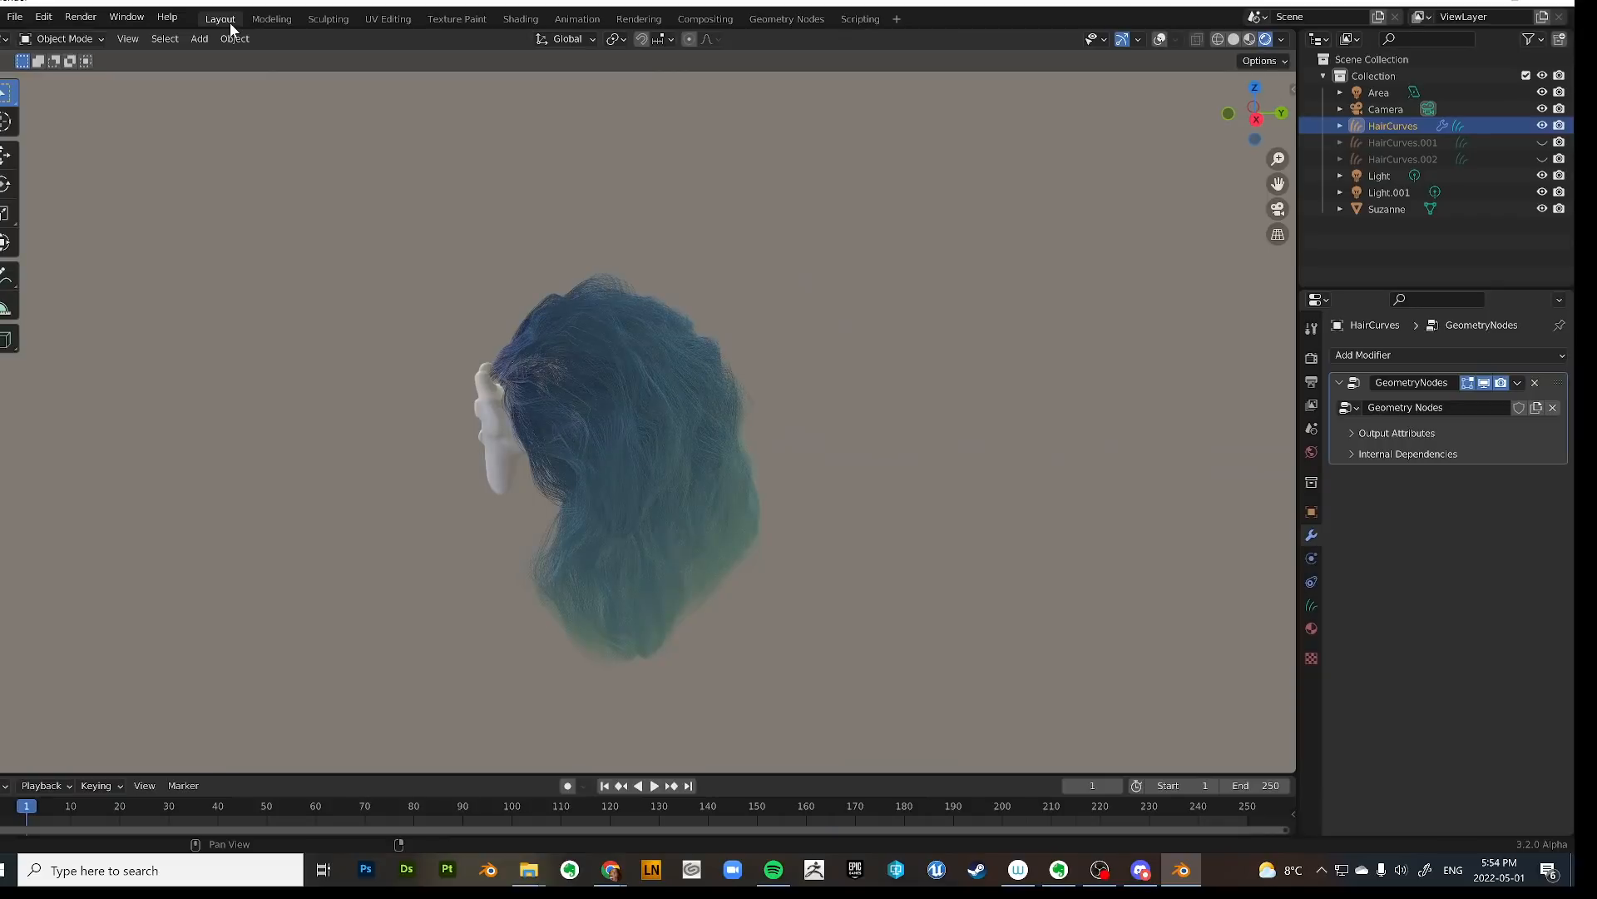
{"action": "middle_click_drag", "start_coordinate": [699, 391], "coordinate": [882, 391]}
{"action": "left_click_drag", "start_coordinate": [1543, 159], "coordinate": [1543, 142]}
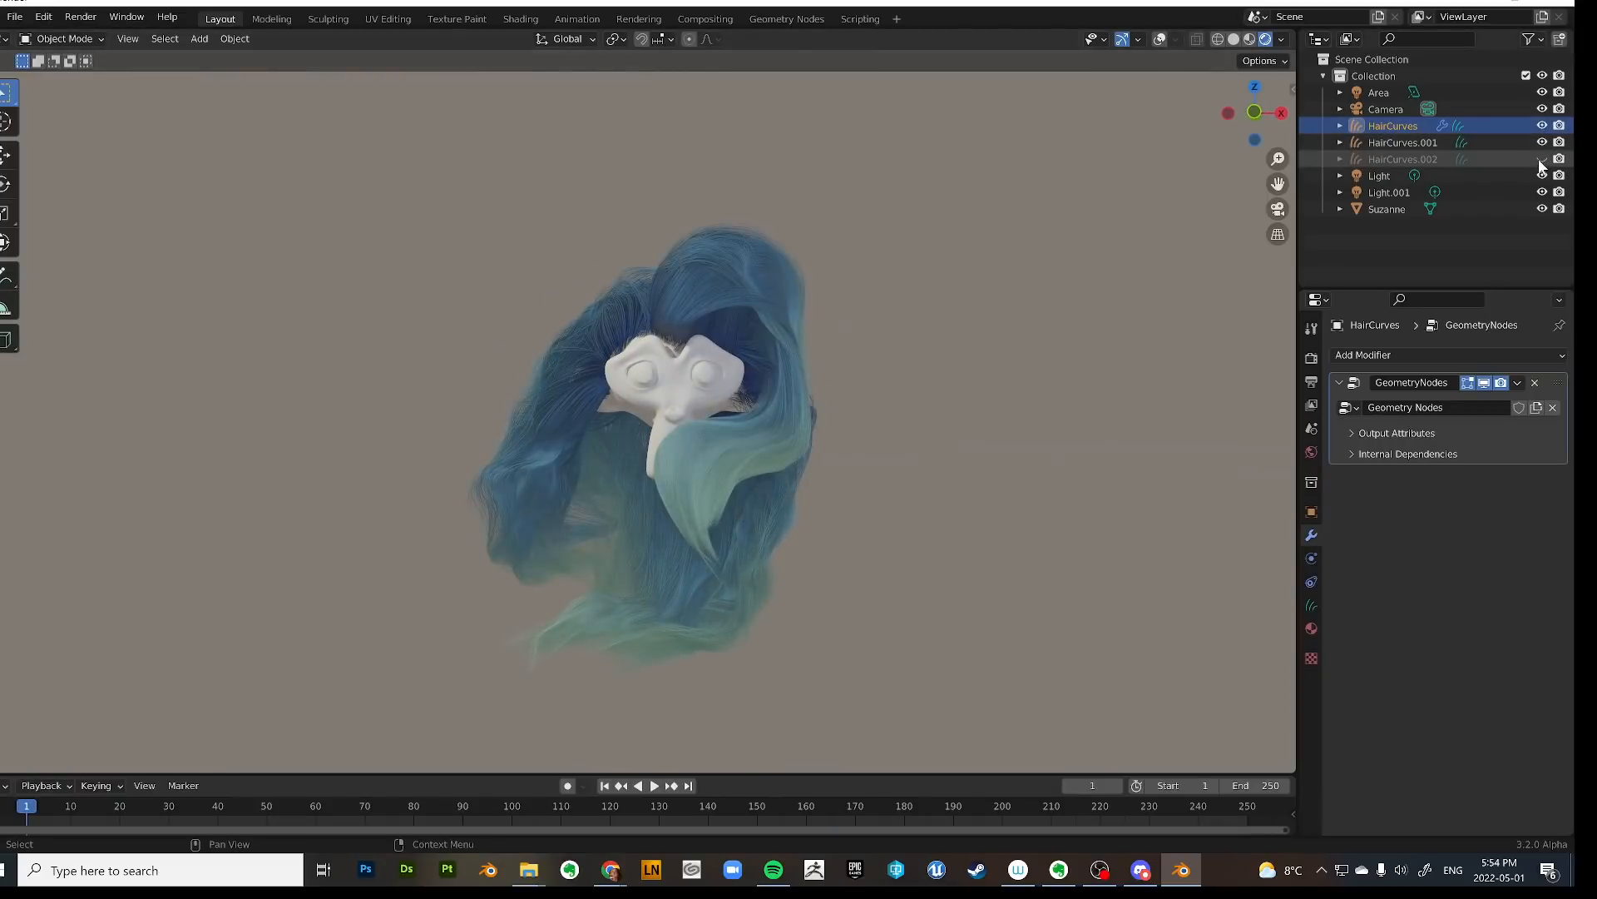
{"action": "middle_click_drag", "start_coordinate": [1207, 466], "coordinate": [806, 441]}
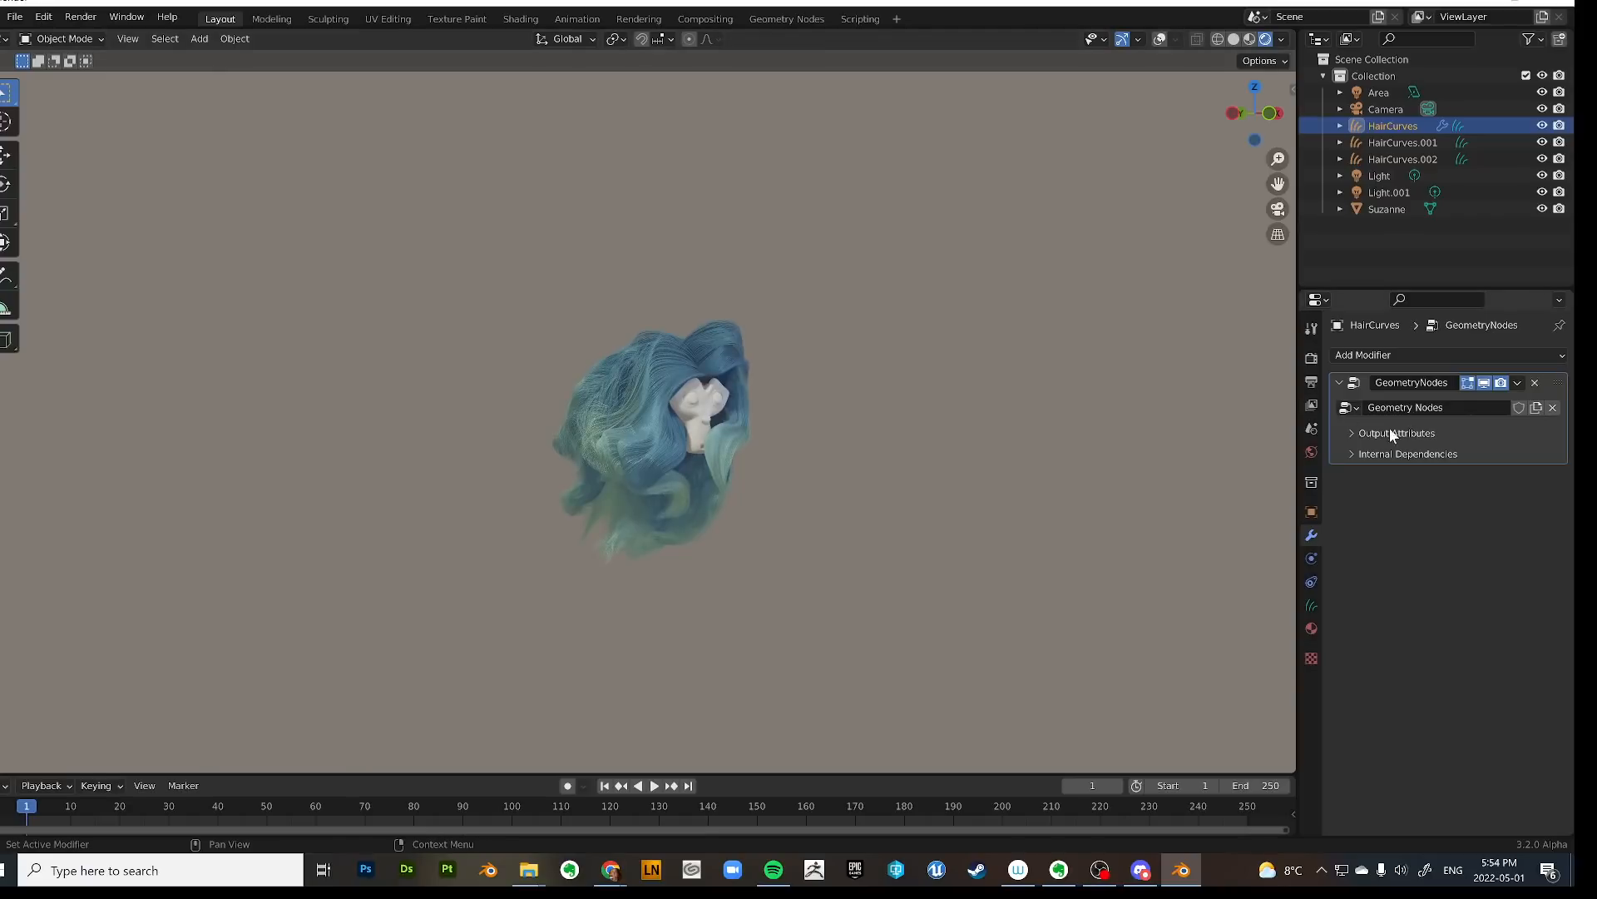
Add a Geometry Nodes modifier to HairCurves.001 and assign it the existing Geometry Nodes group.
{"action": "left_click", "coordinate": [1406, 143]}
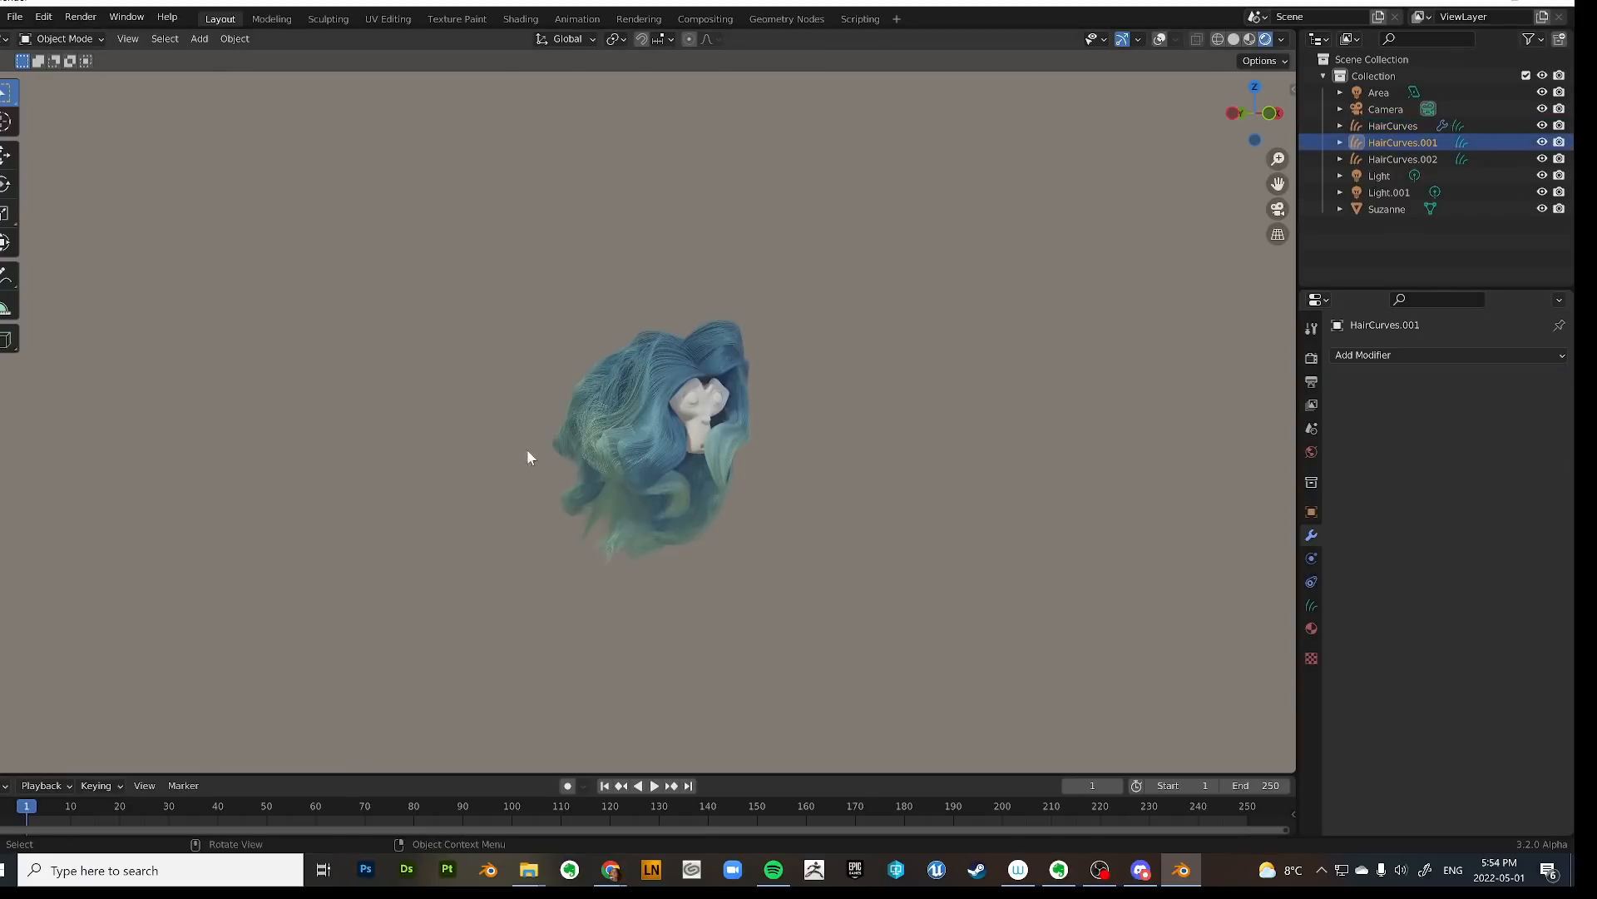
{"action": "middle_click_drag", "start_coordinate": [527, 448], "coordinate": [728, 431]}
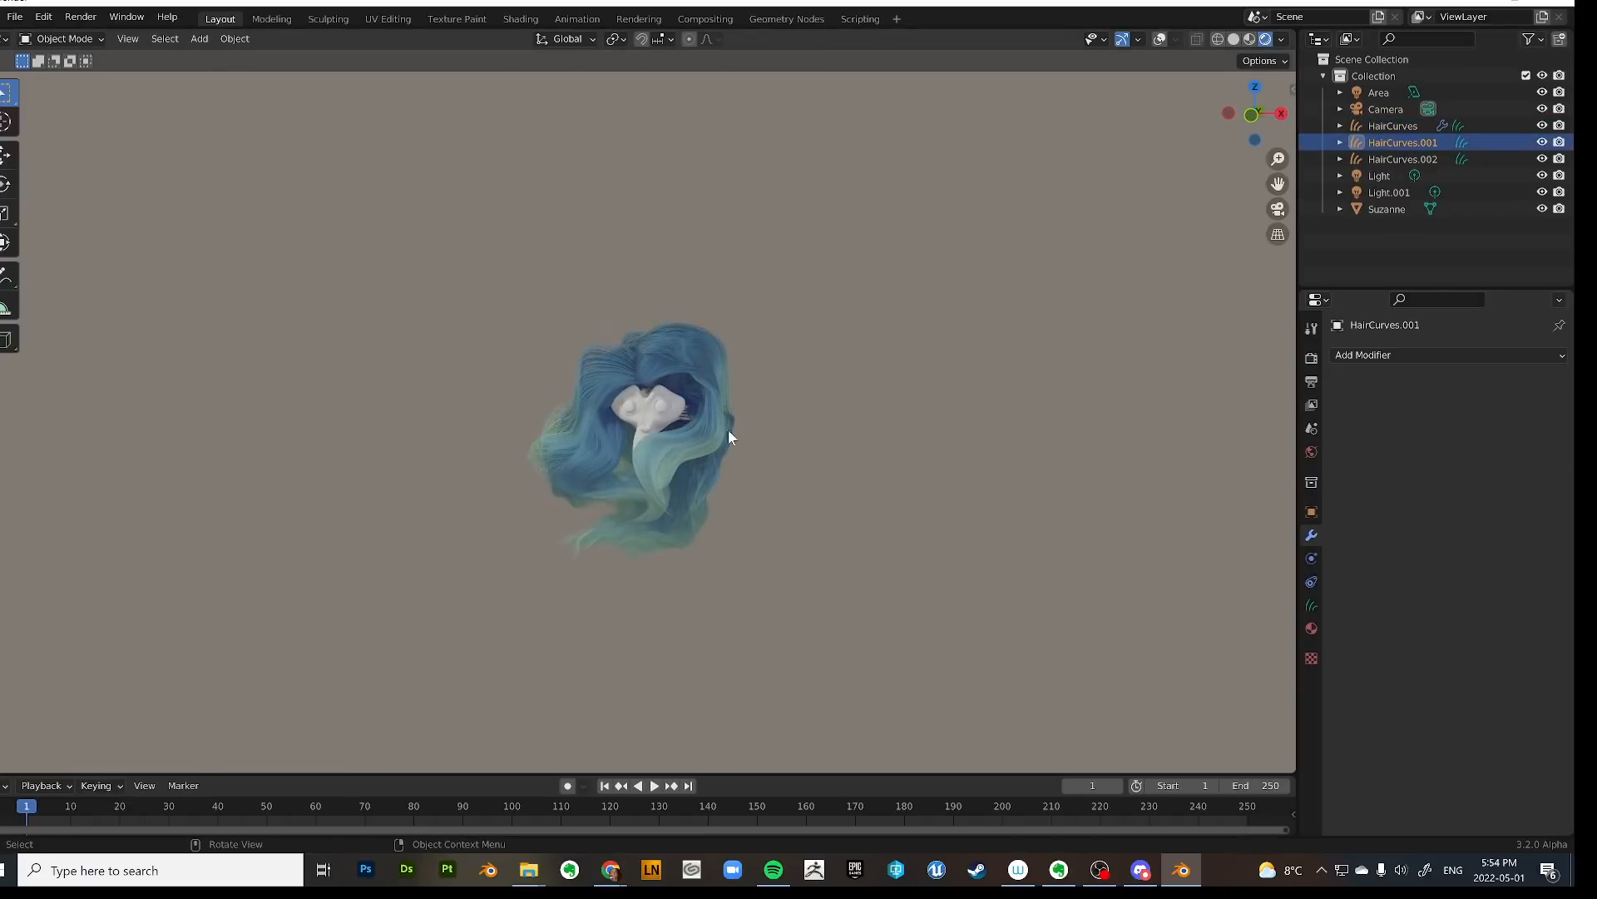
{"action": "left_click", "coordinate": [1438, 354]}
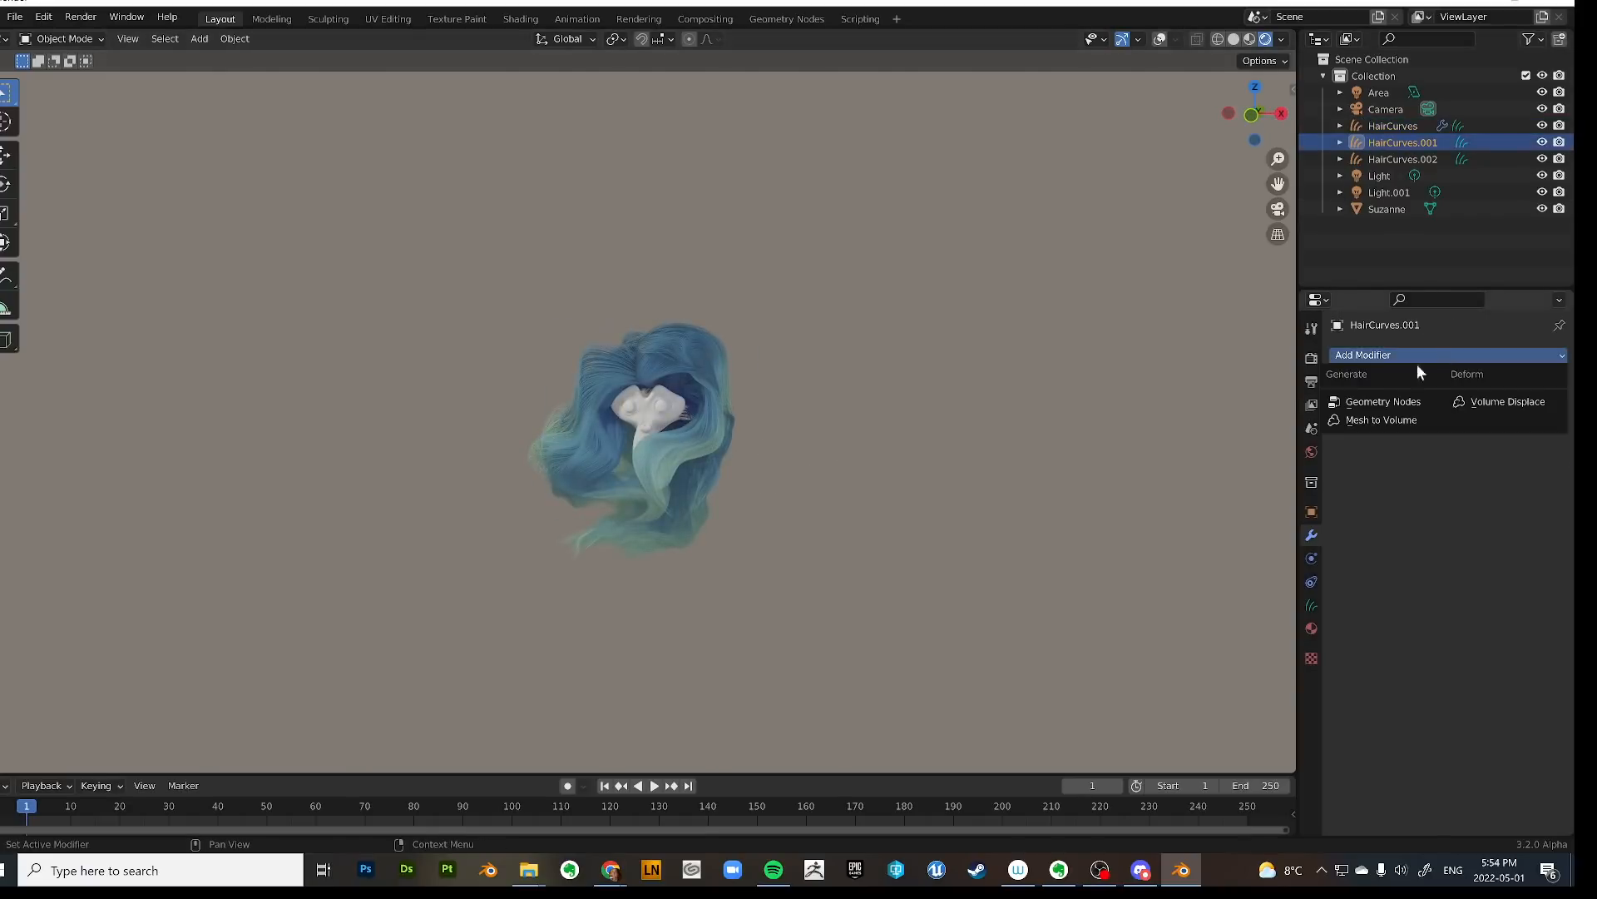
{"action": "left_click", "coordinate": [1381, 407]}
{"action": "left_click", "coordinate": [1347, 407]}
{"action": "left_click", "coordinate": [1298, 433]}
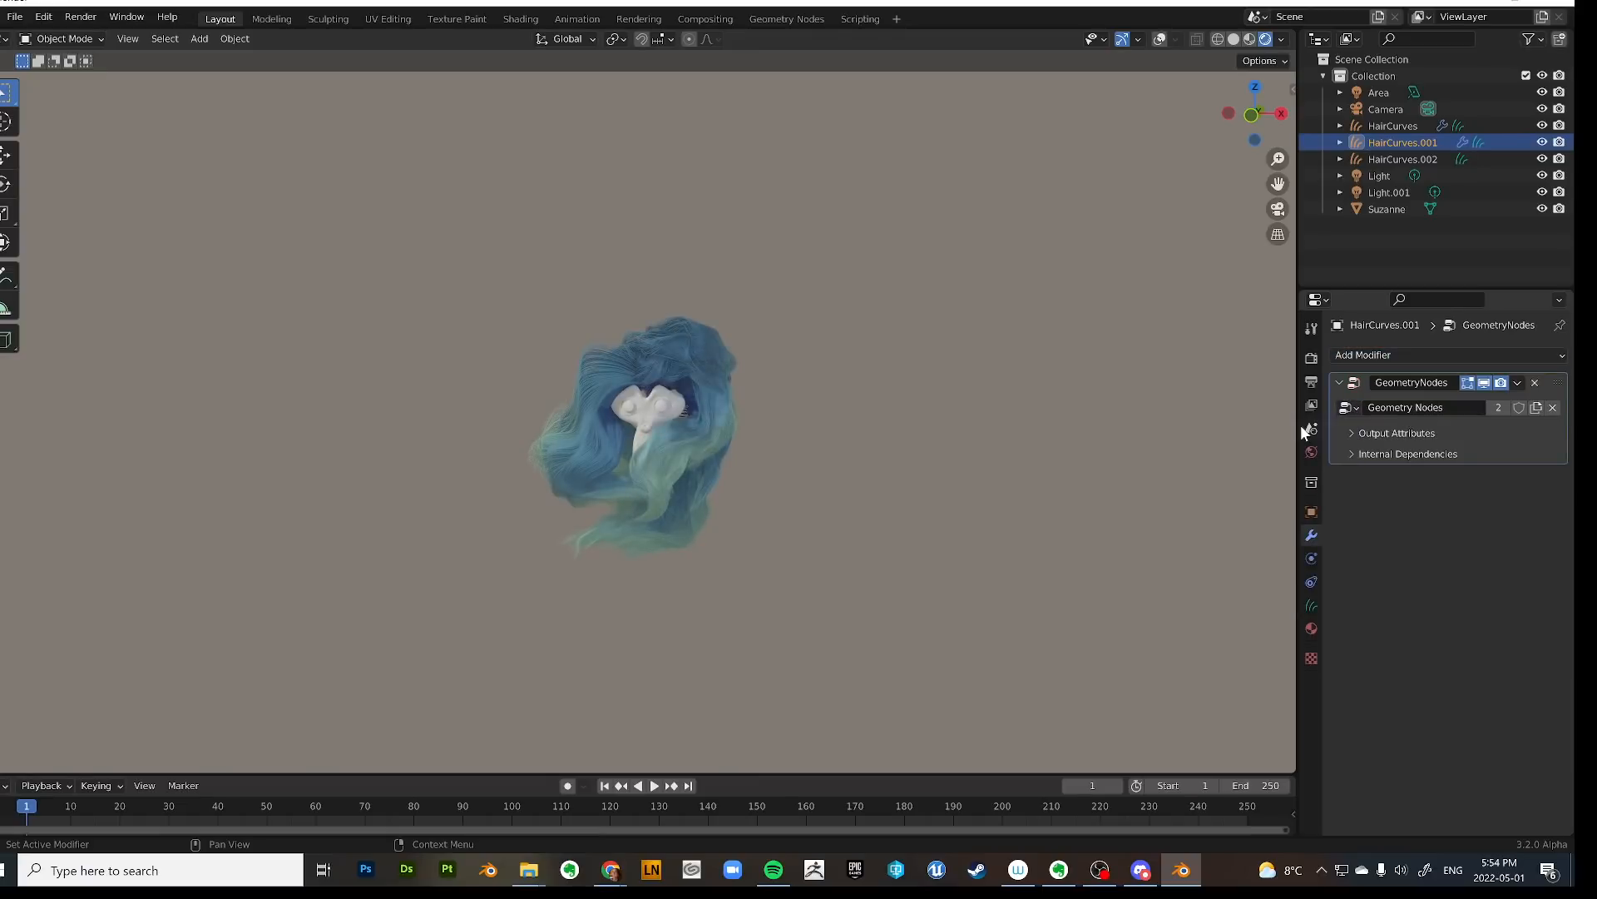
Add a Geometry Nodes modifier to HairCurves.002 with the same Geometry Nodes group and check the hair from both sides.
{"action": "left_click", "coordinate": [1403, 159]}
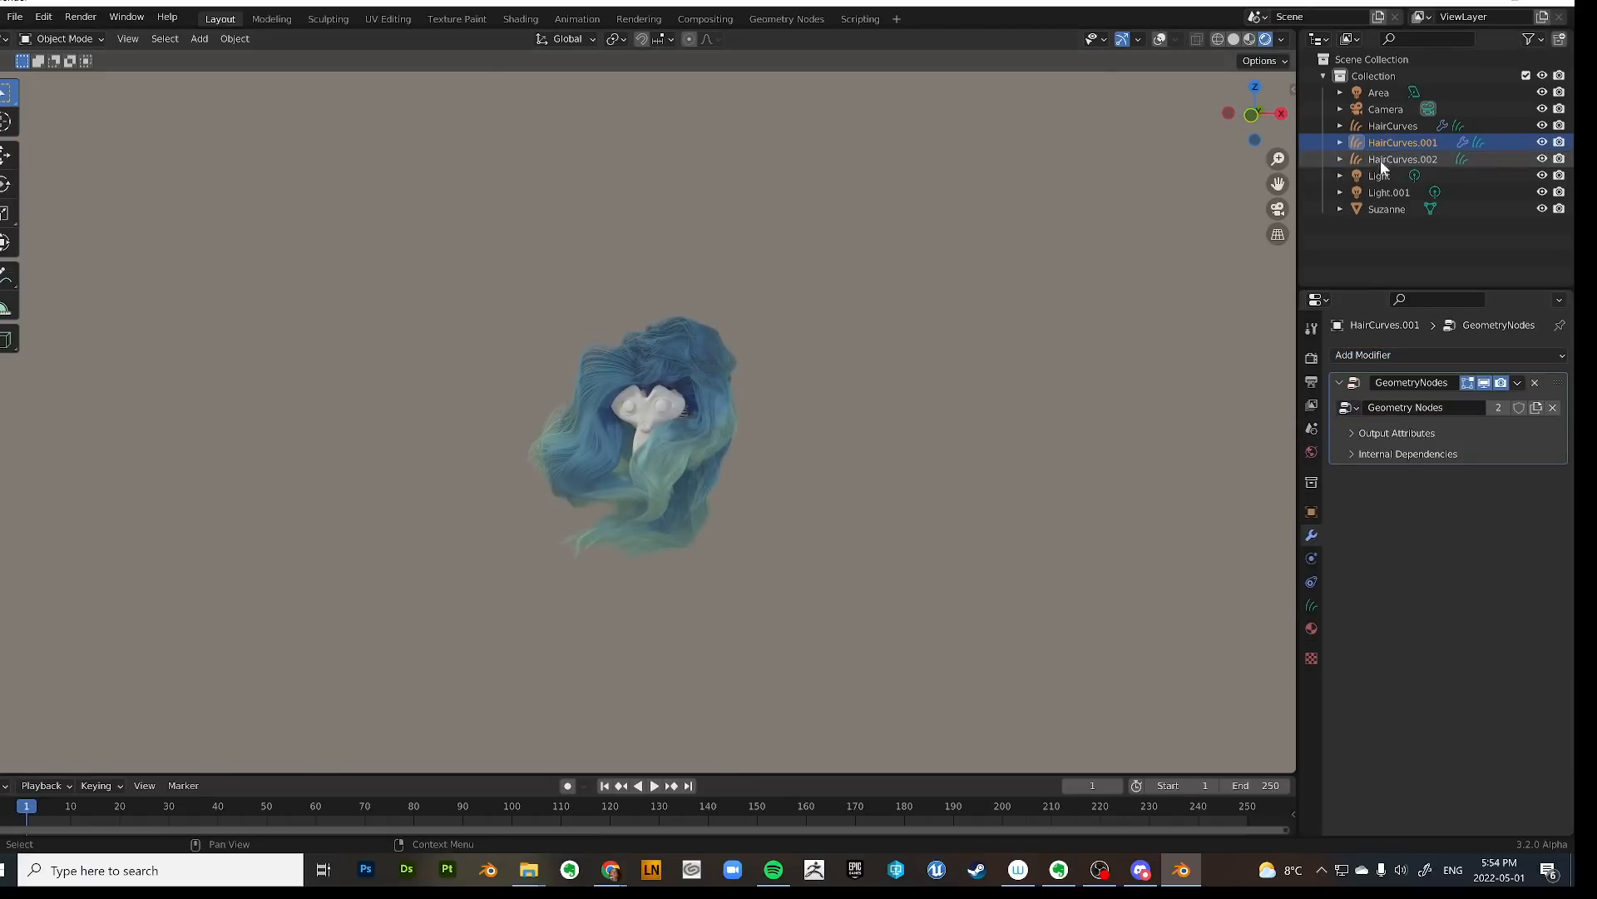
{"action": "left_click", "coordinate": [1356, 356]}
{"action": "left_click", "coordinate": [1337, 412]}
{"action": "left_click", "coordinate": [1347, 407]}
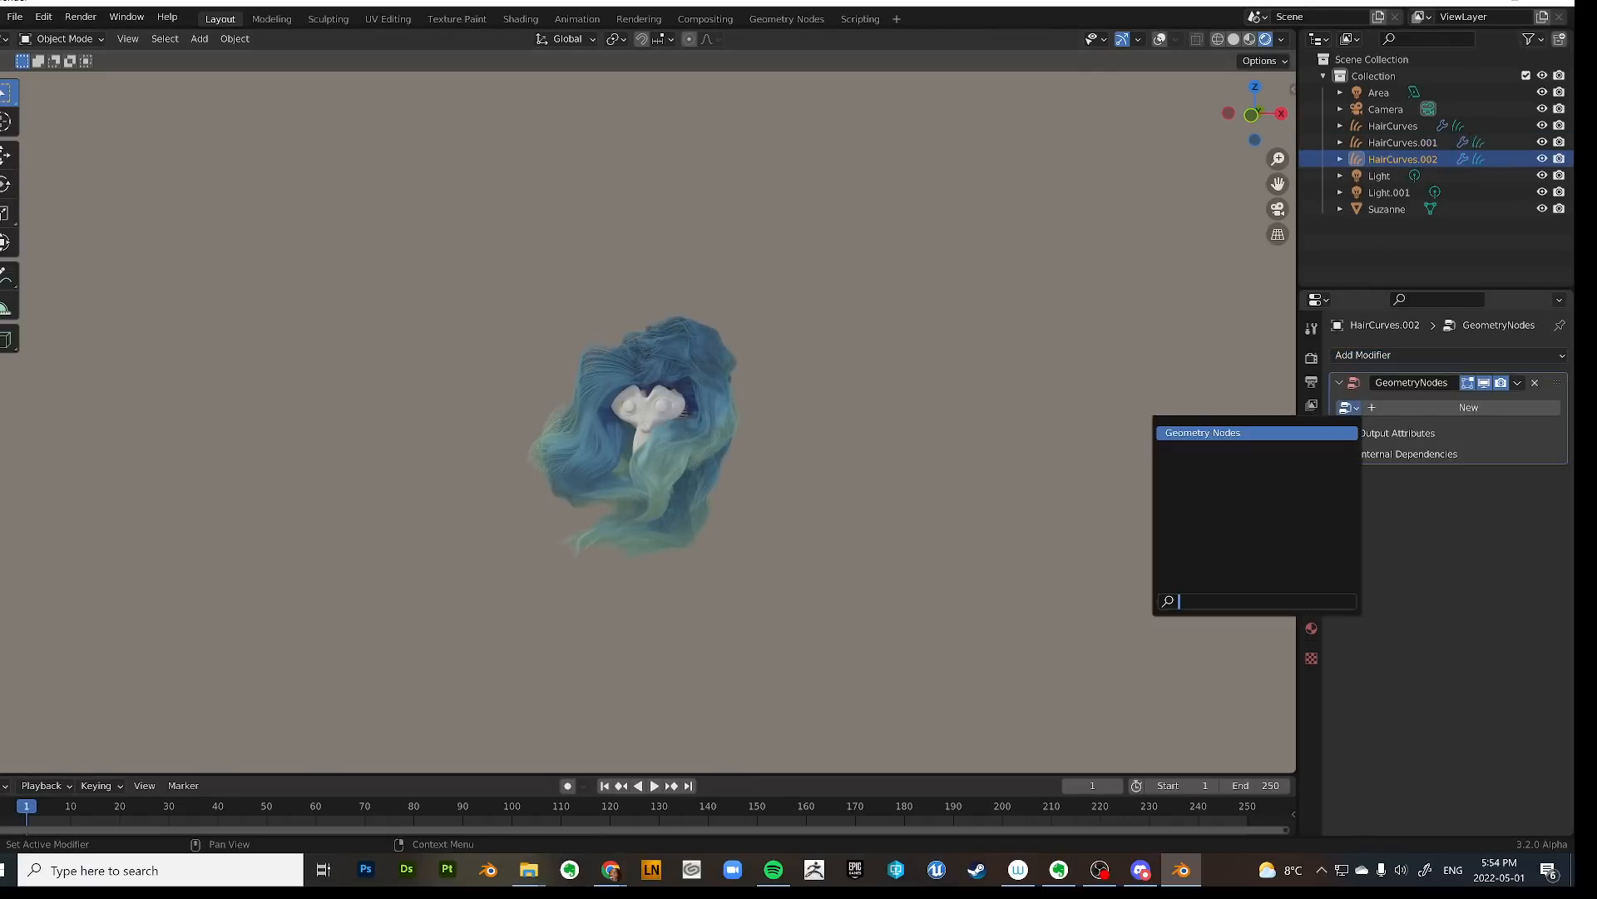
{"action": "left_click", "coordinate": [1256, 433]}
{"action": "left_click", "coordinate": [911, 431]}
{"action": "middle_click_drag", "start_coordinate": [910, 433], "coordinate": [780, 475]}
{"action": "scroll", "coordinate": [920, 493], "scroll_direction": "up", "scroll_amount": 3}
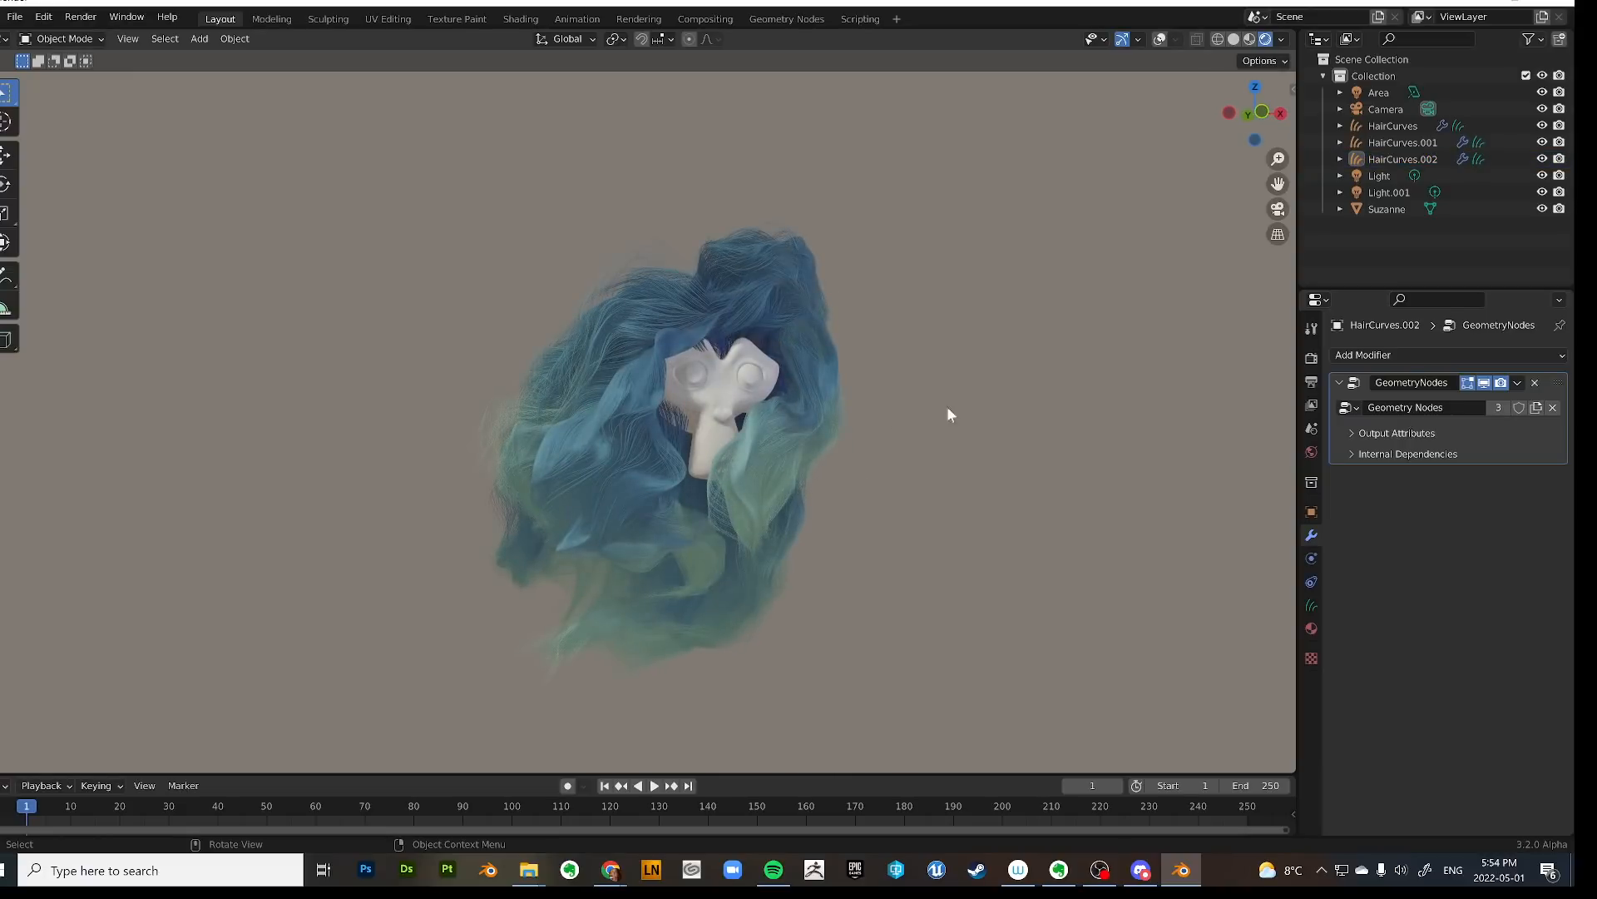
{"action": "middle_click_drag", "start_coordinate": [947, 414], "coordinate": [811, 406]}
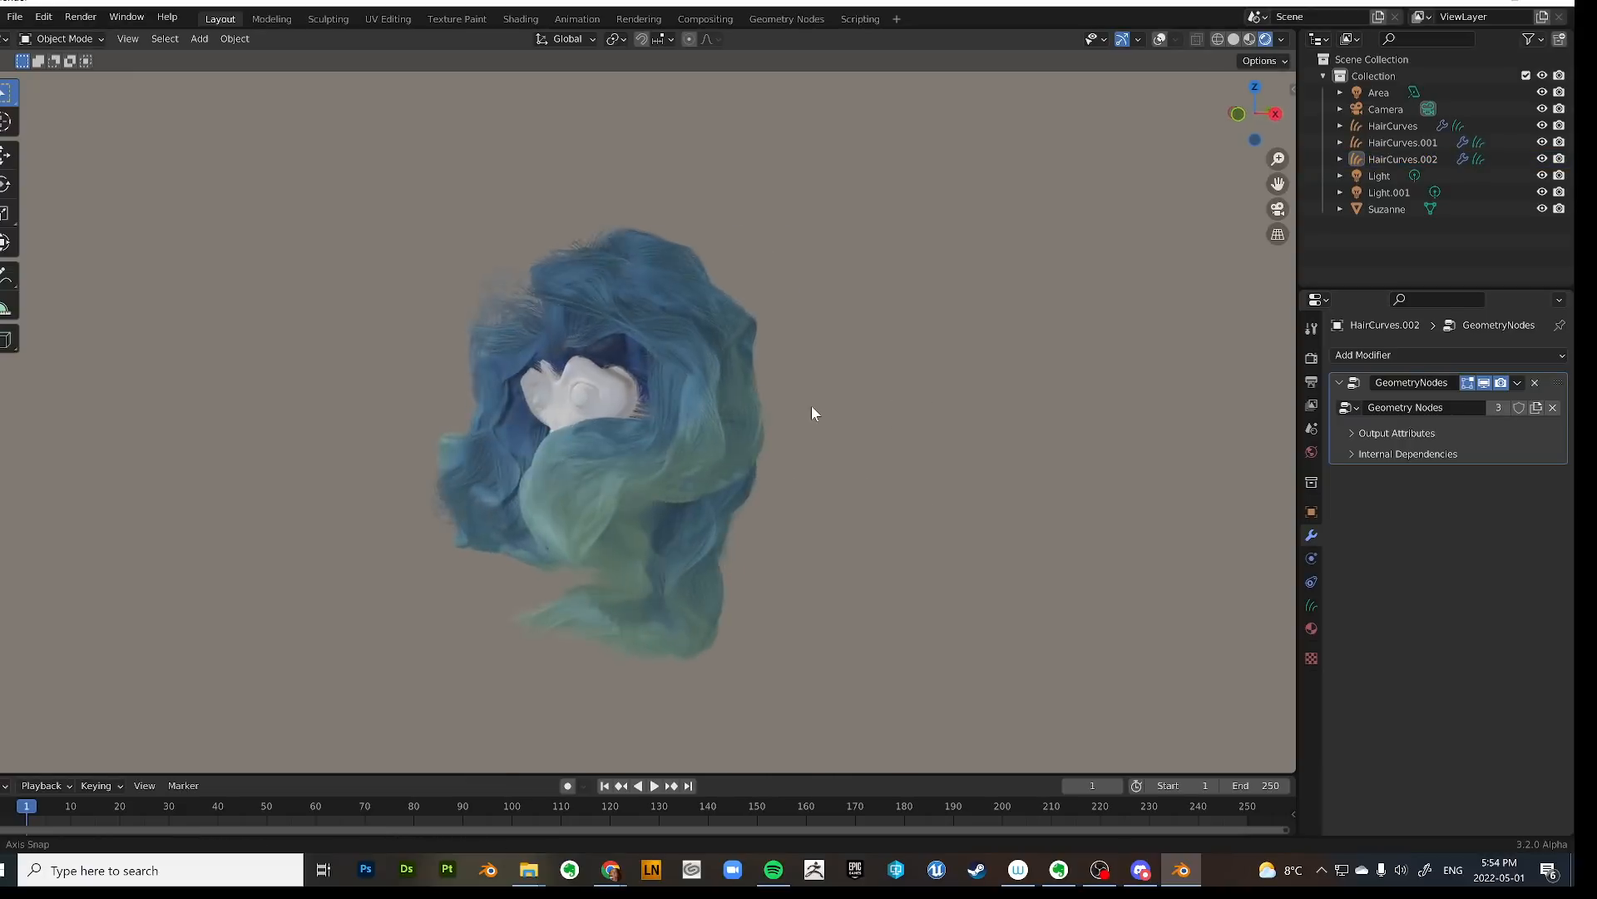
Make HairCurves.002's node group a single-user copy and name it bangs.
{"action": "left_click", "coordinate": [1499, 402]}
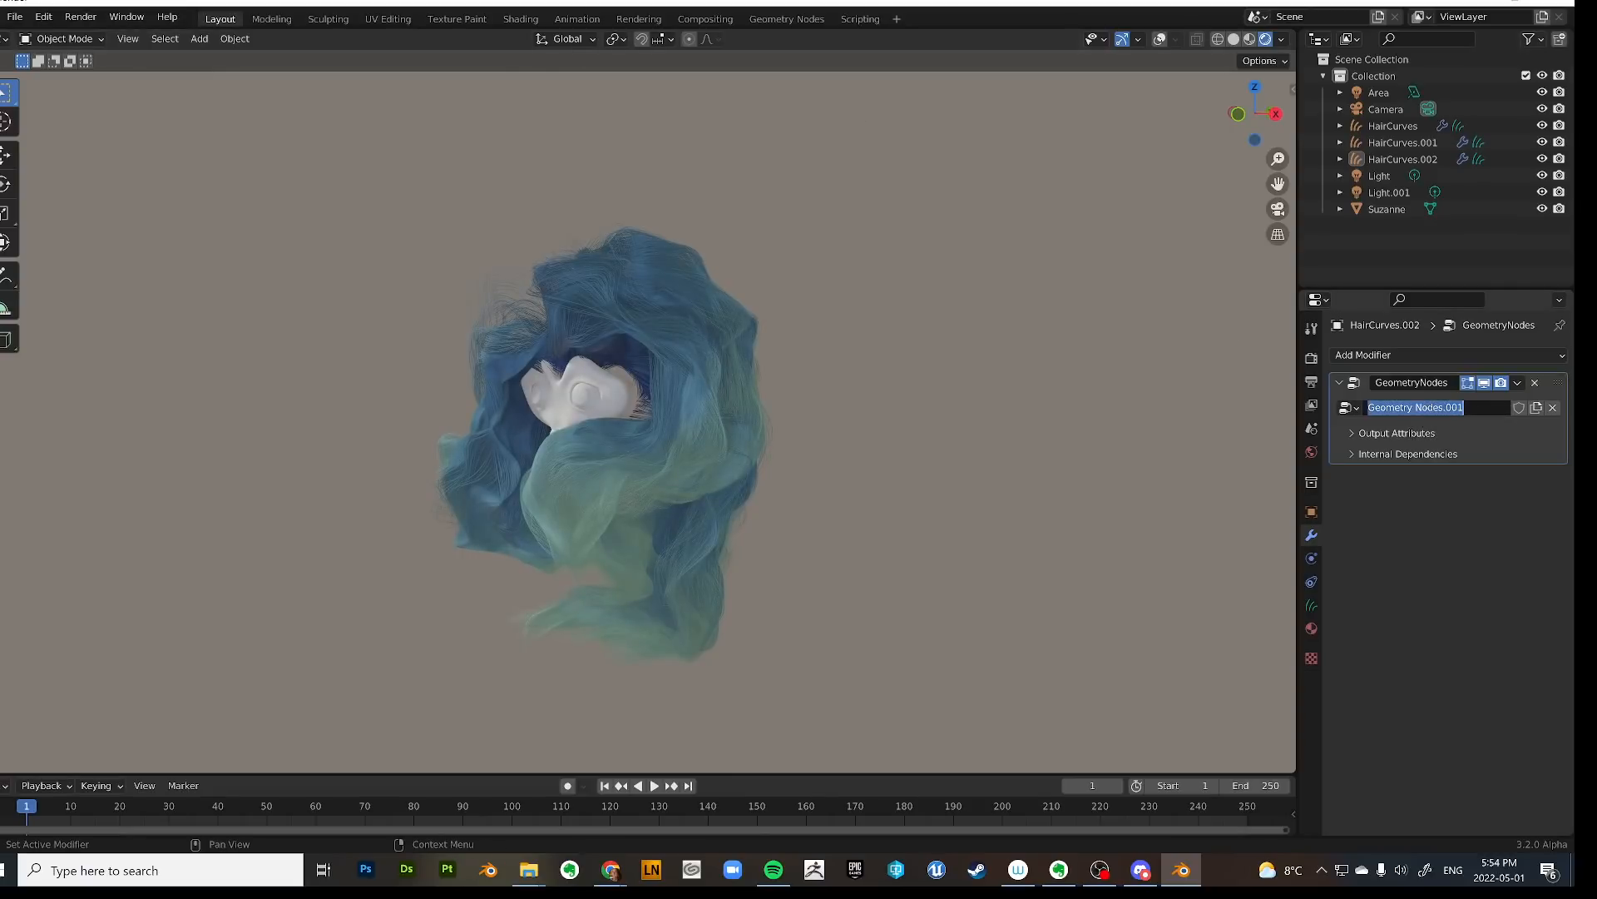
{"action": "type", "text": "bangs"}
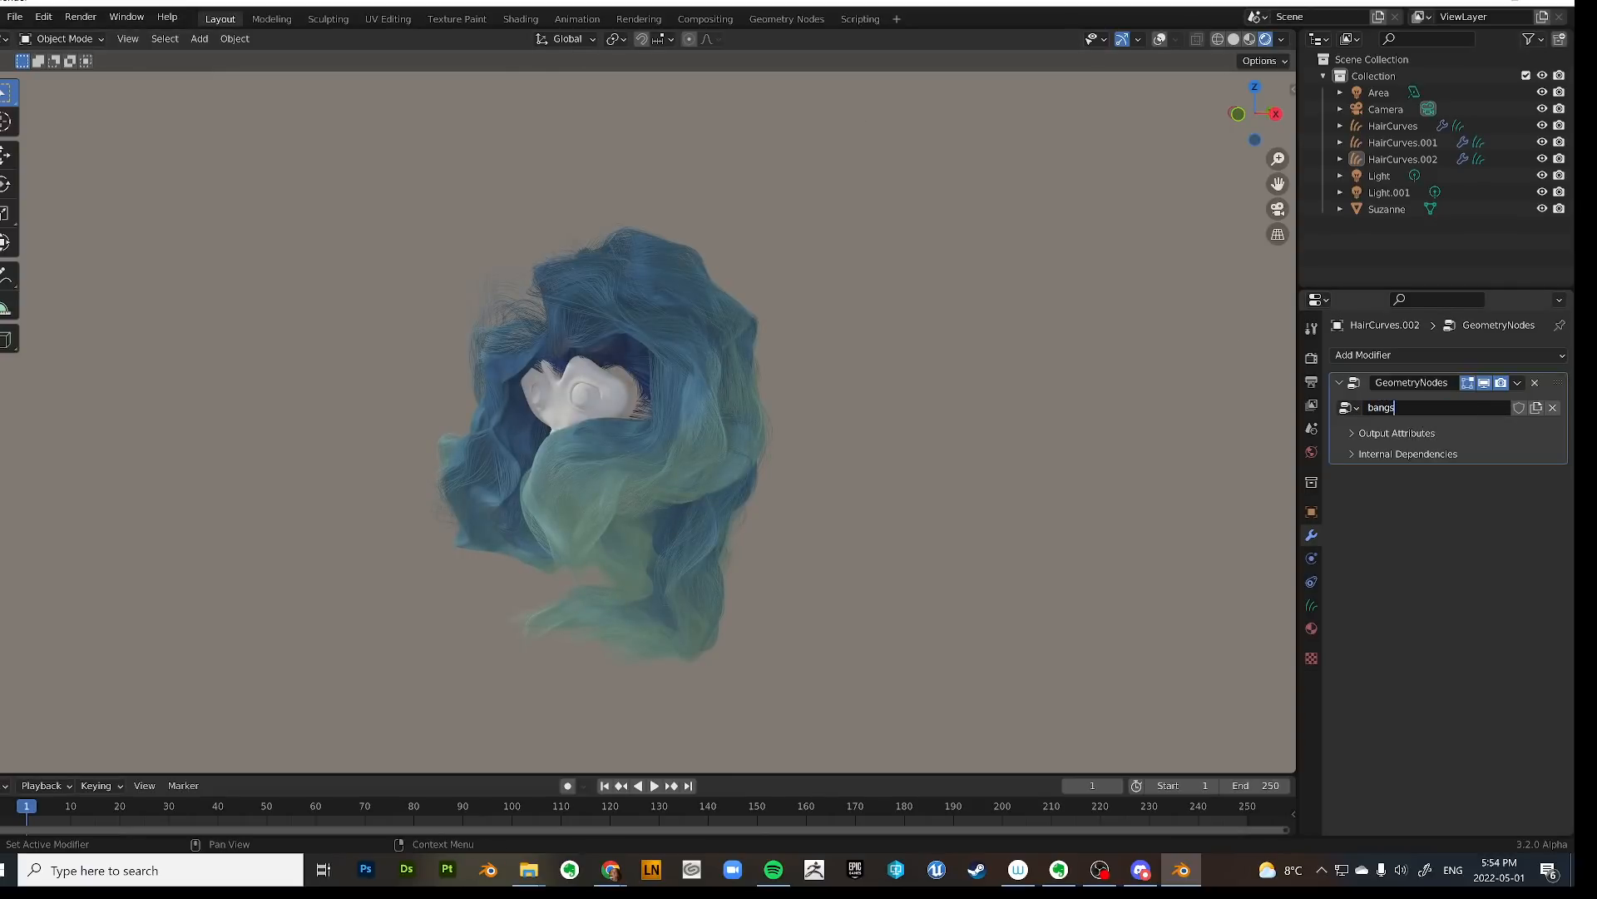
{"action": "key", "text": "Return"}
Lower the Noise Texture's scale in the bangs node group to about 1.28, checking the hair from different angles.
{"action": "left_click", "coordinate": [786, 18]}
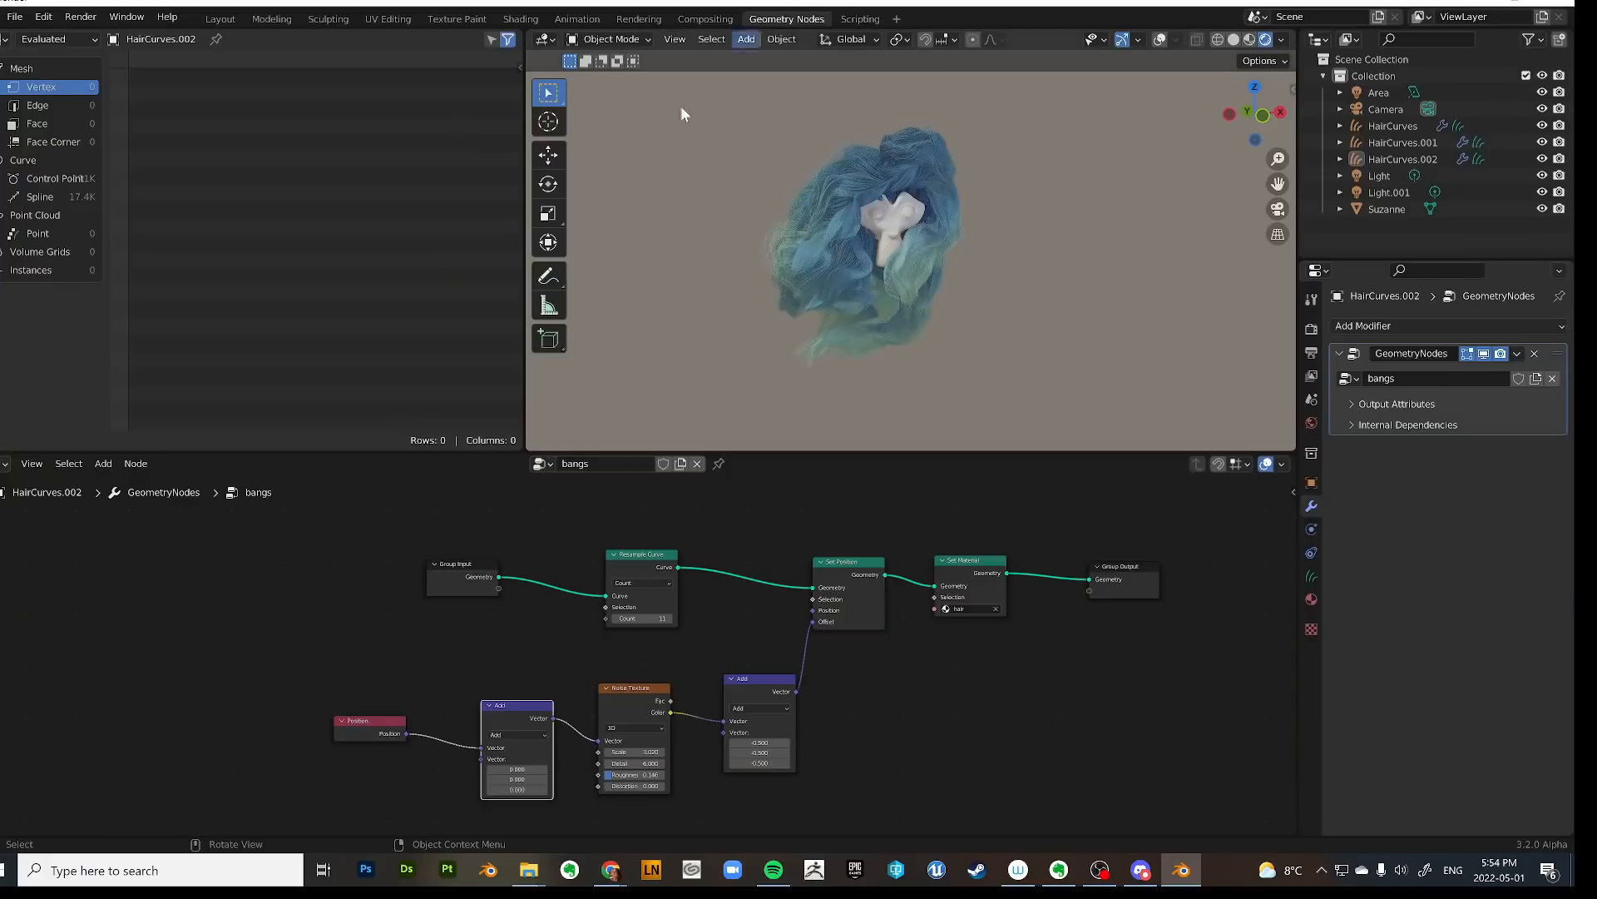
{"action": "scroll", "coordinate": [973, 324], "scroll_direction": "up", "scroll_amount": 3}
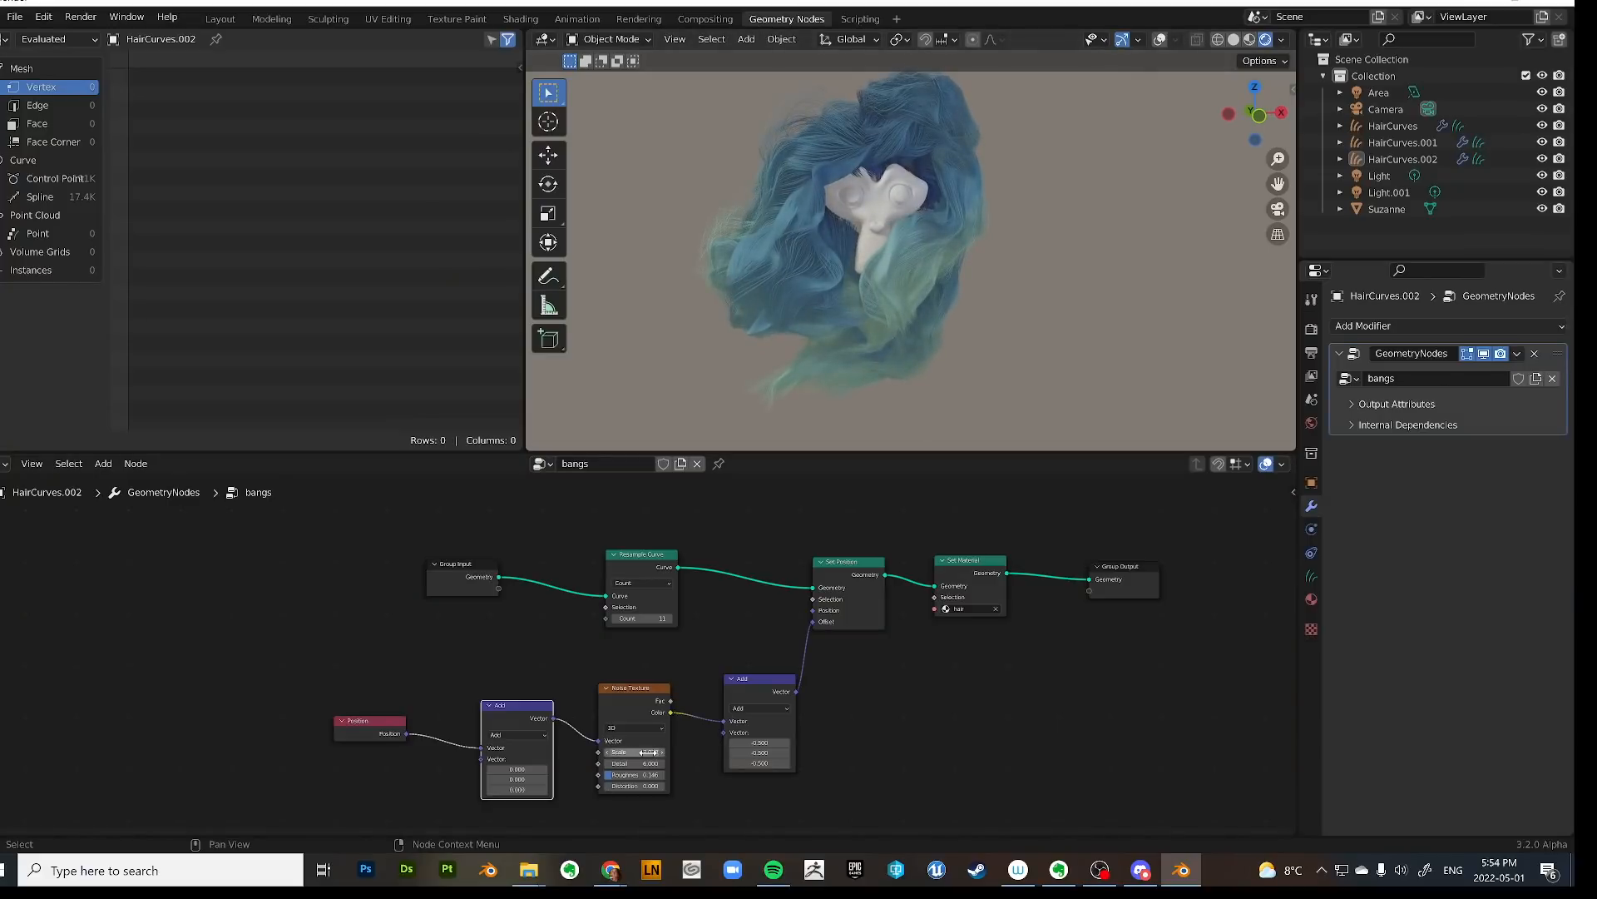
{"action": "left_click_drag", "start_coordinate": [634, 752], "coordinate": [521, 751]}
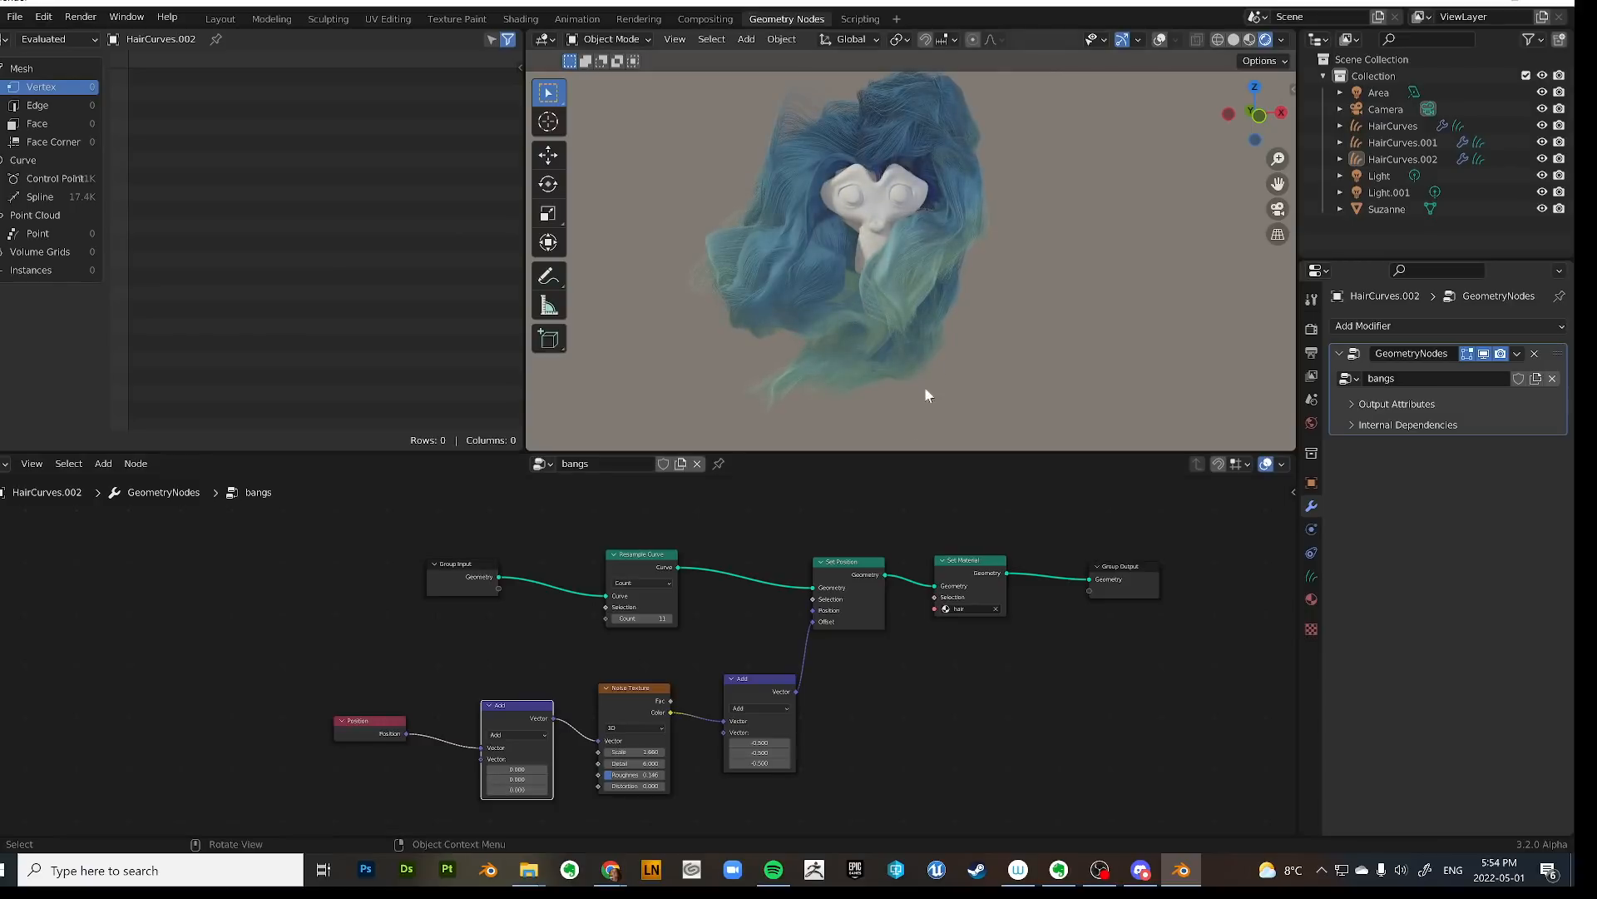
{"action": "middle_click_drag", "start_coordinate": [927, 389], "coordinate": [1022, 390]}
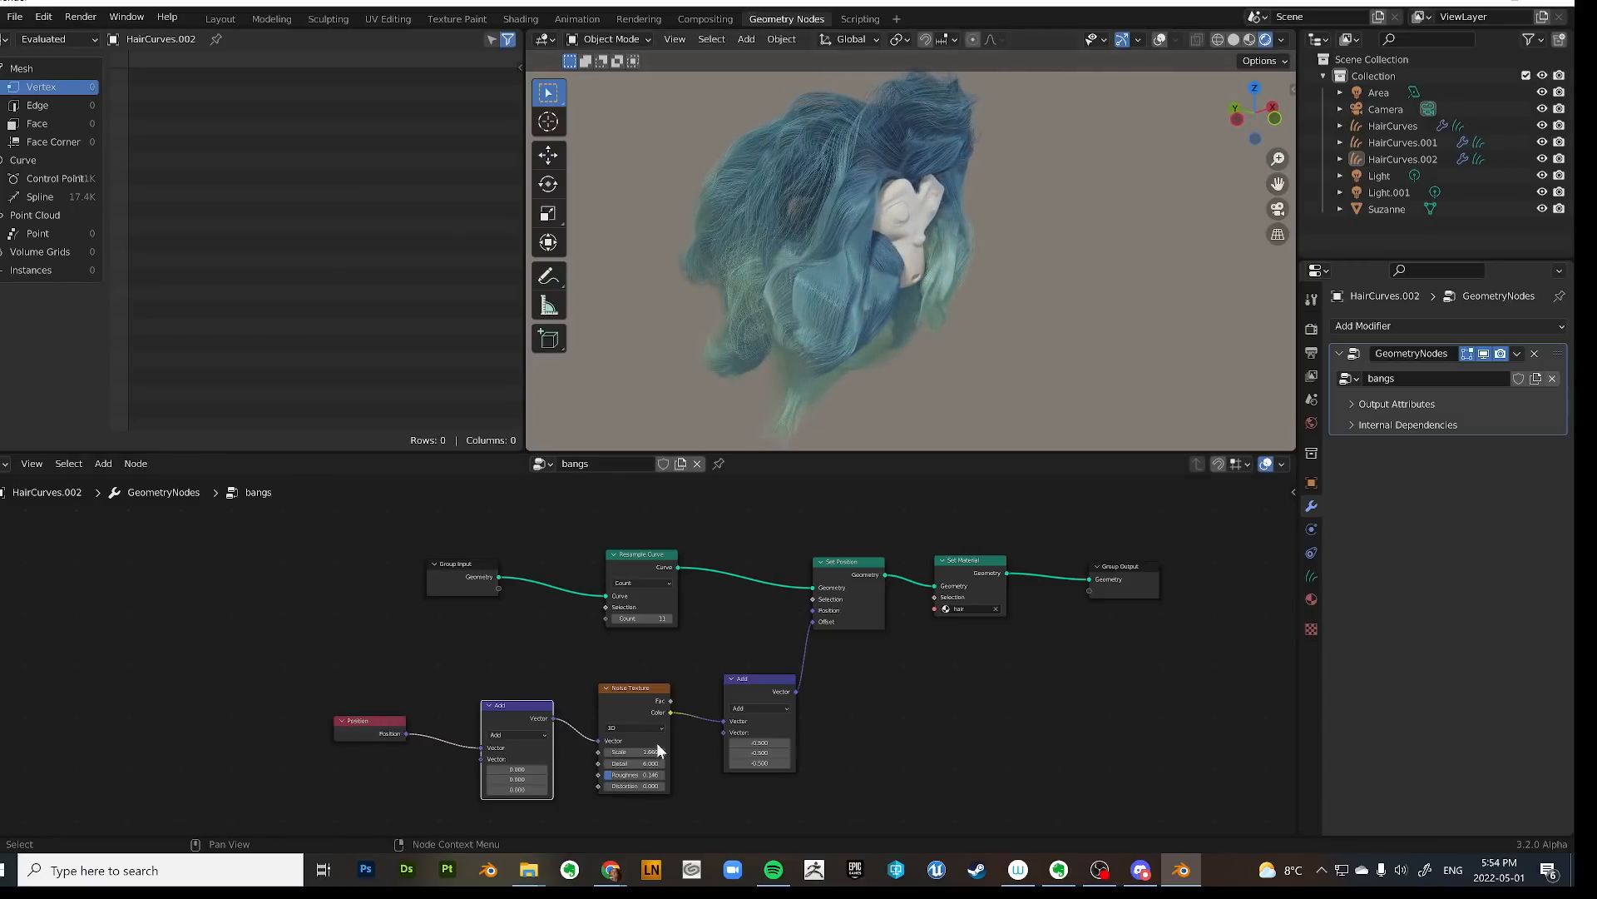
{"action": "left_click_drag", "start_coordinate": [647, 754], "coordinate": [616, 754]}
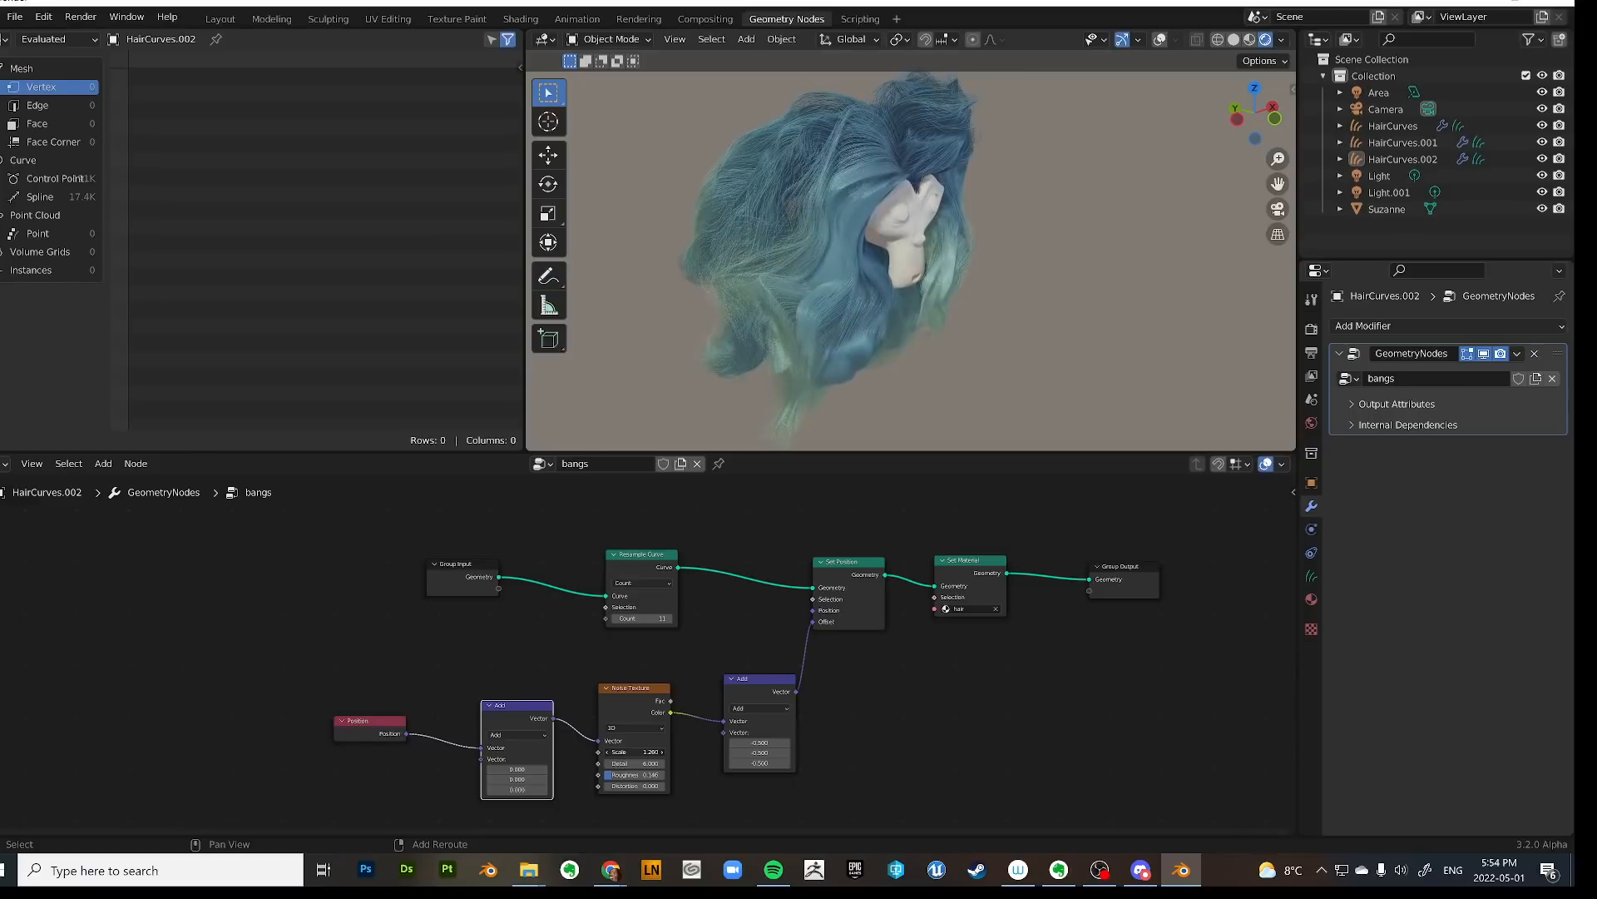
{"action": "middle_click_drag", "start_coordinate": [892, 421], "coordinate": [852, 366]}
Switch HairCurves.001's Geometry Nodes modifier to the bangs node group and check the hair.
{"action": "left_click", "coordinate": [1449, 143]}
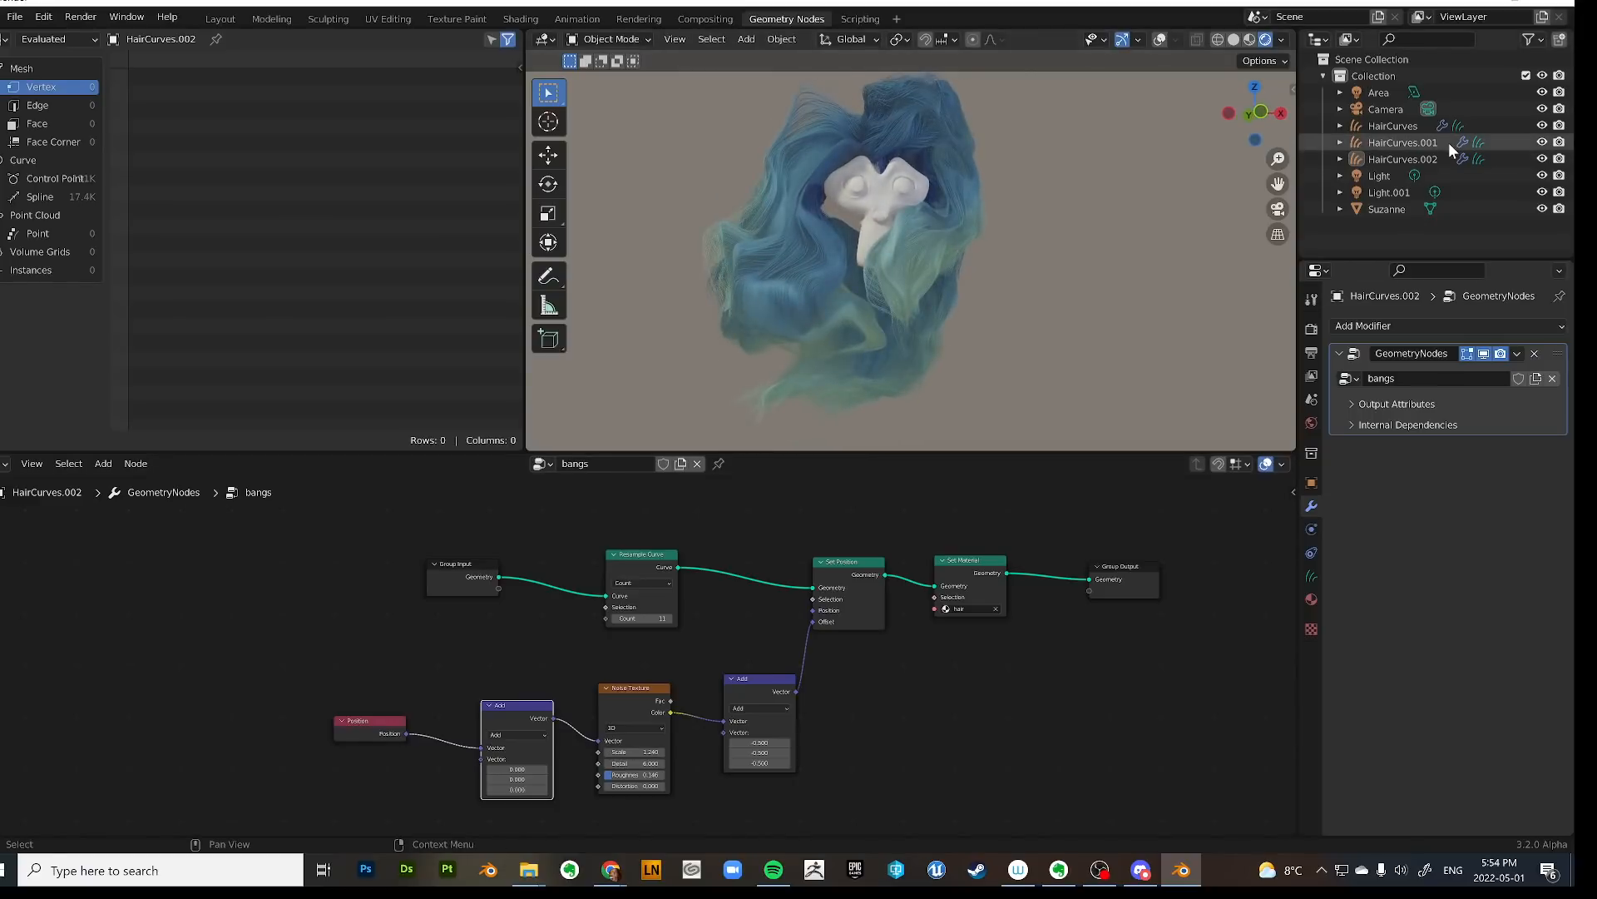
{"action": "left_click", "coordinate": [1348, 378]}
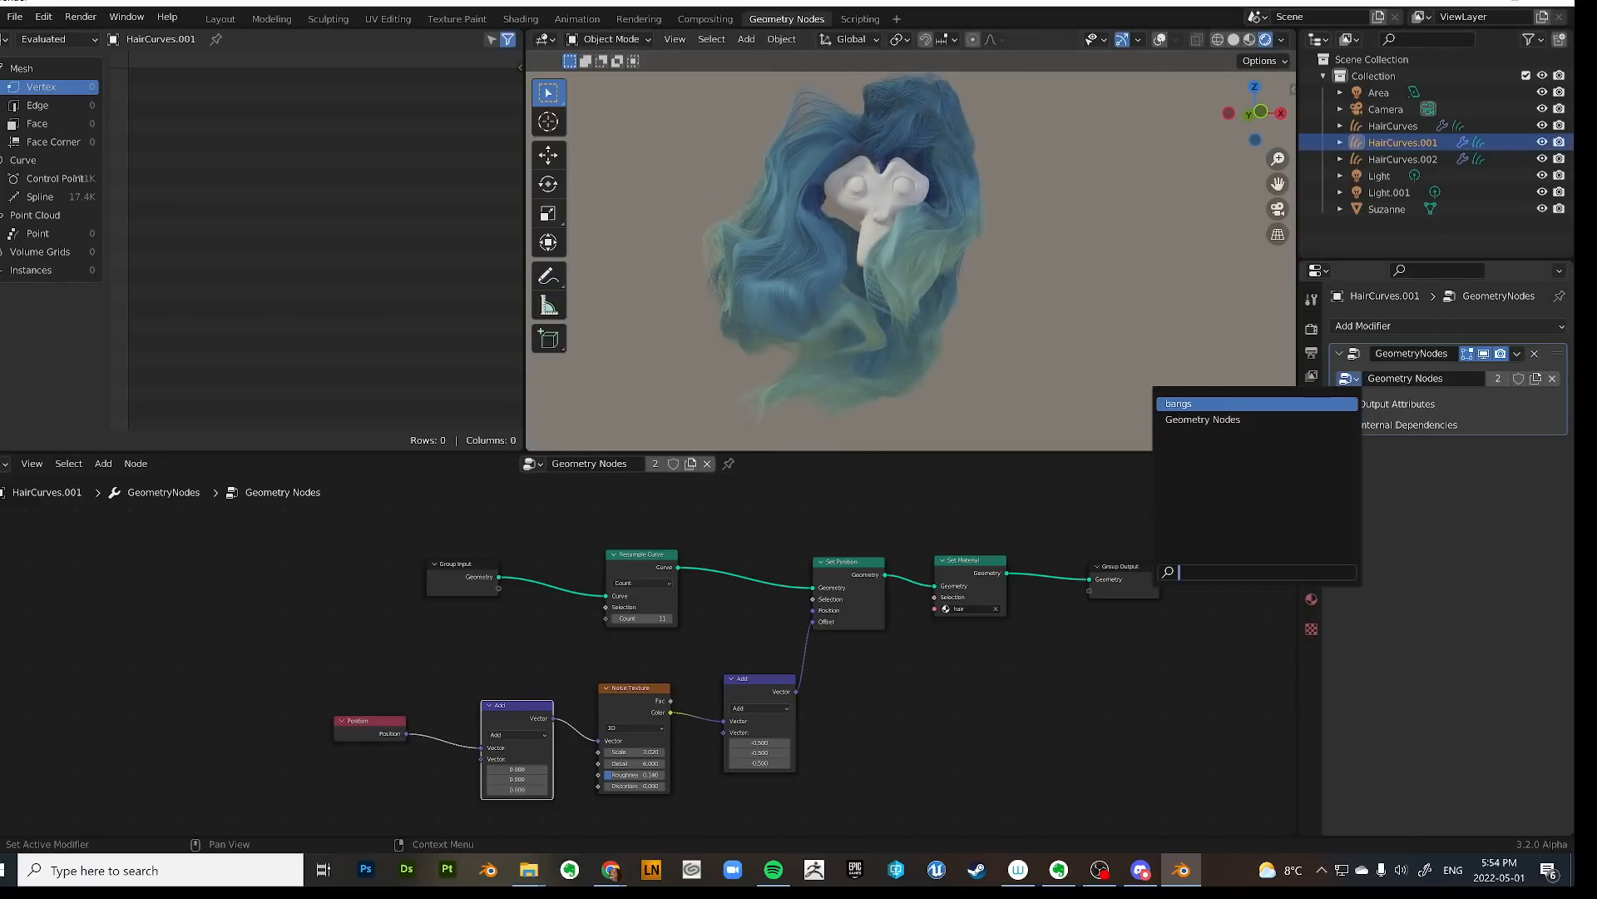
{"action": "left_click", "coordinate": [1205, 403]}
{"action": "middle_click_drag", "start_coordinate": [1001, 273], "coordinate": [948, 384]}
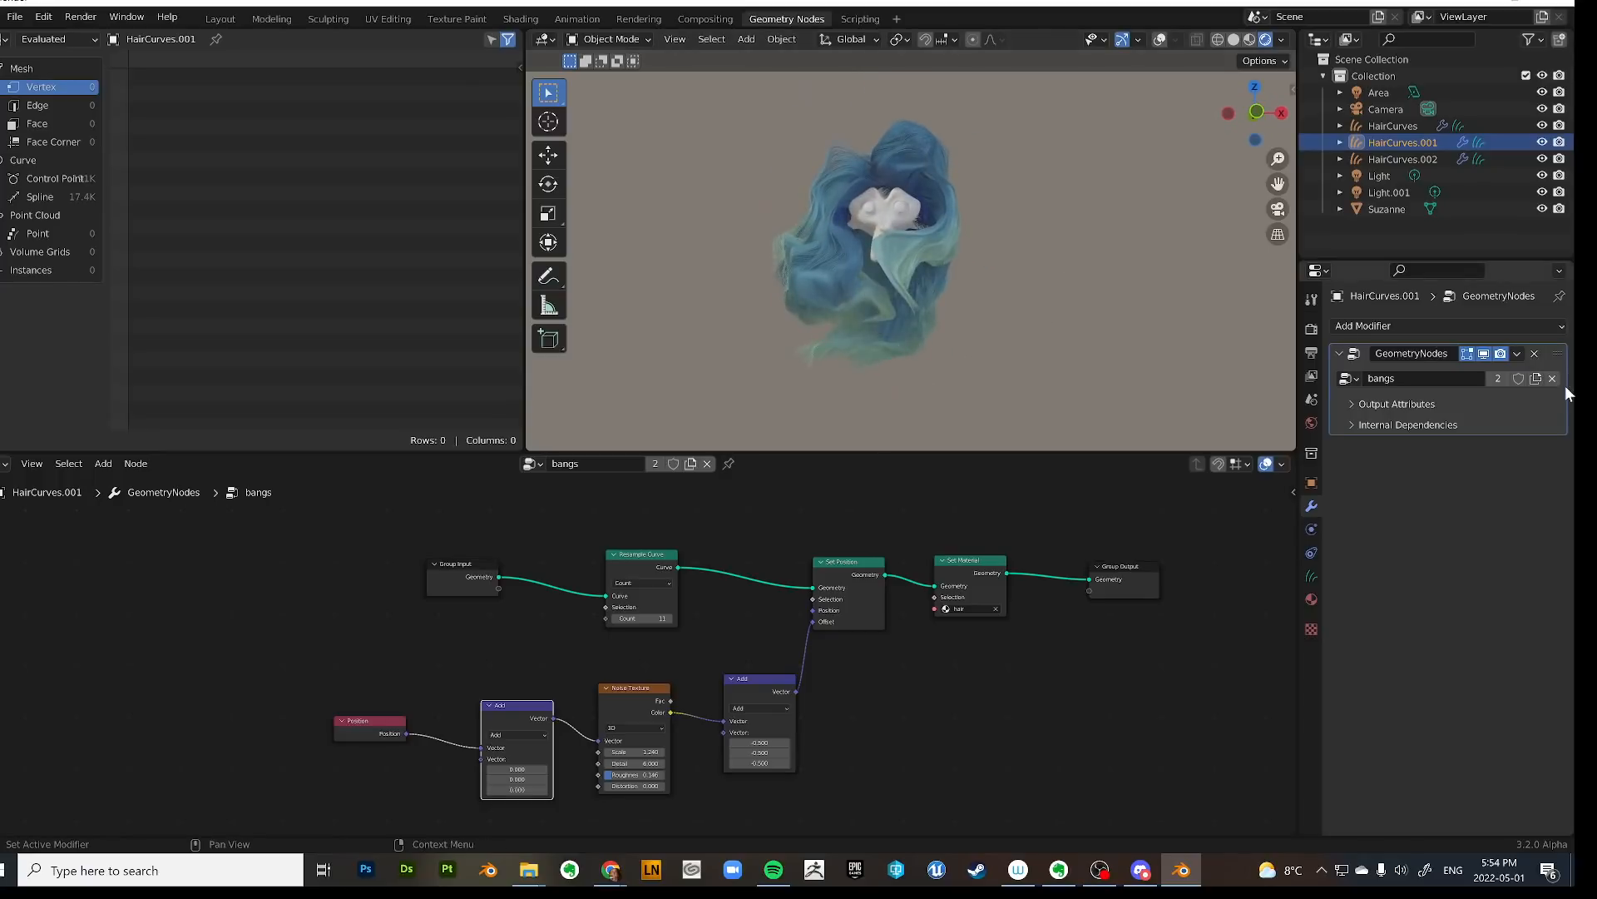
Remove the Geometry Nodes modifiers from HairCurves.001, HairCurves.002 and HairCurves, and look over the unmodified hair.
{"action": "left_click", "coordinate": [220, 18]}
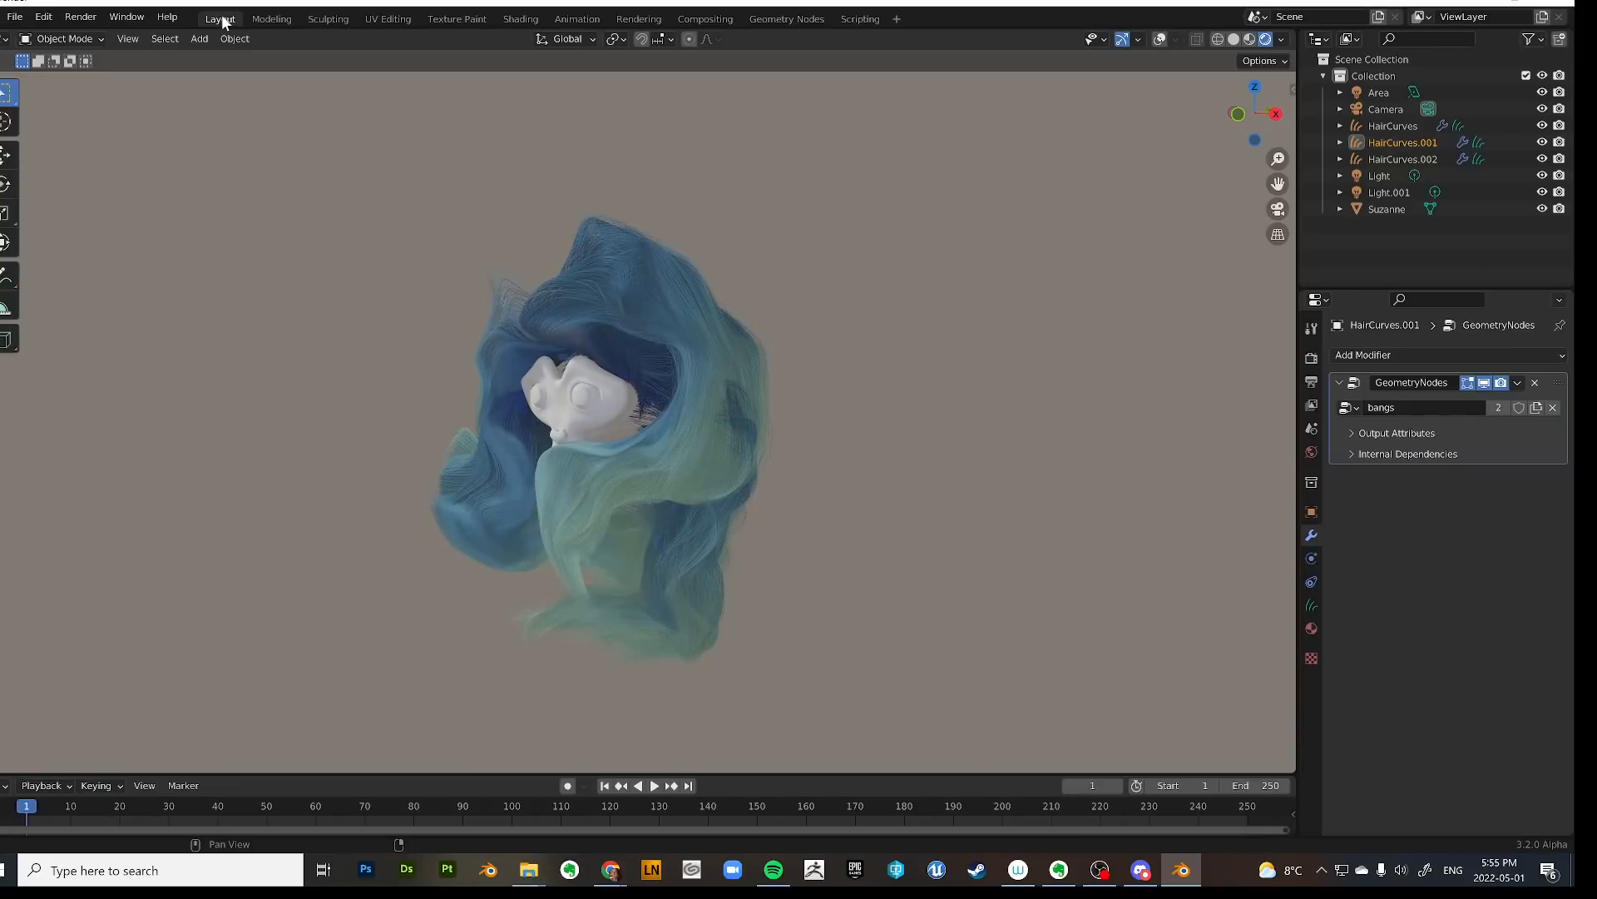
{"action": "left_click", "coordinate": [1535, 382]}
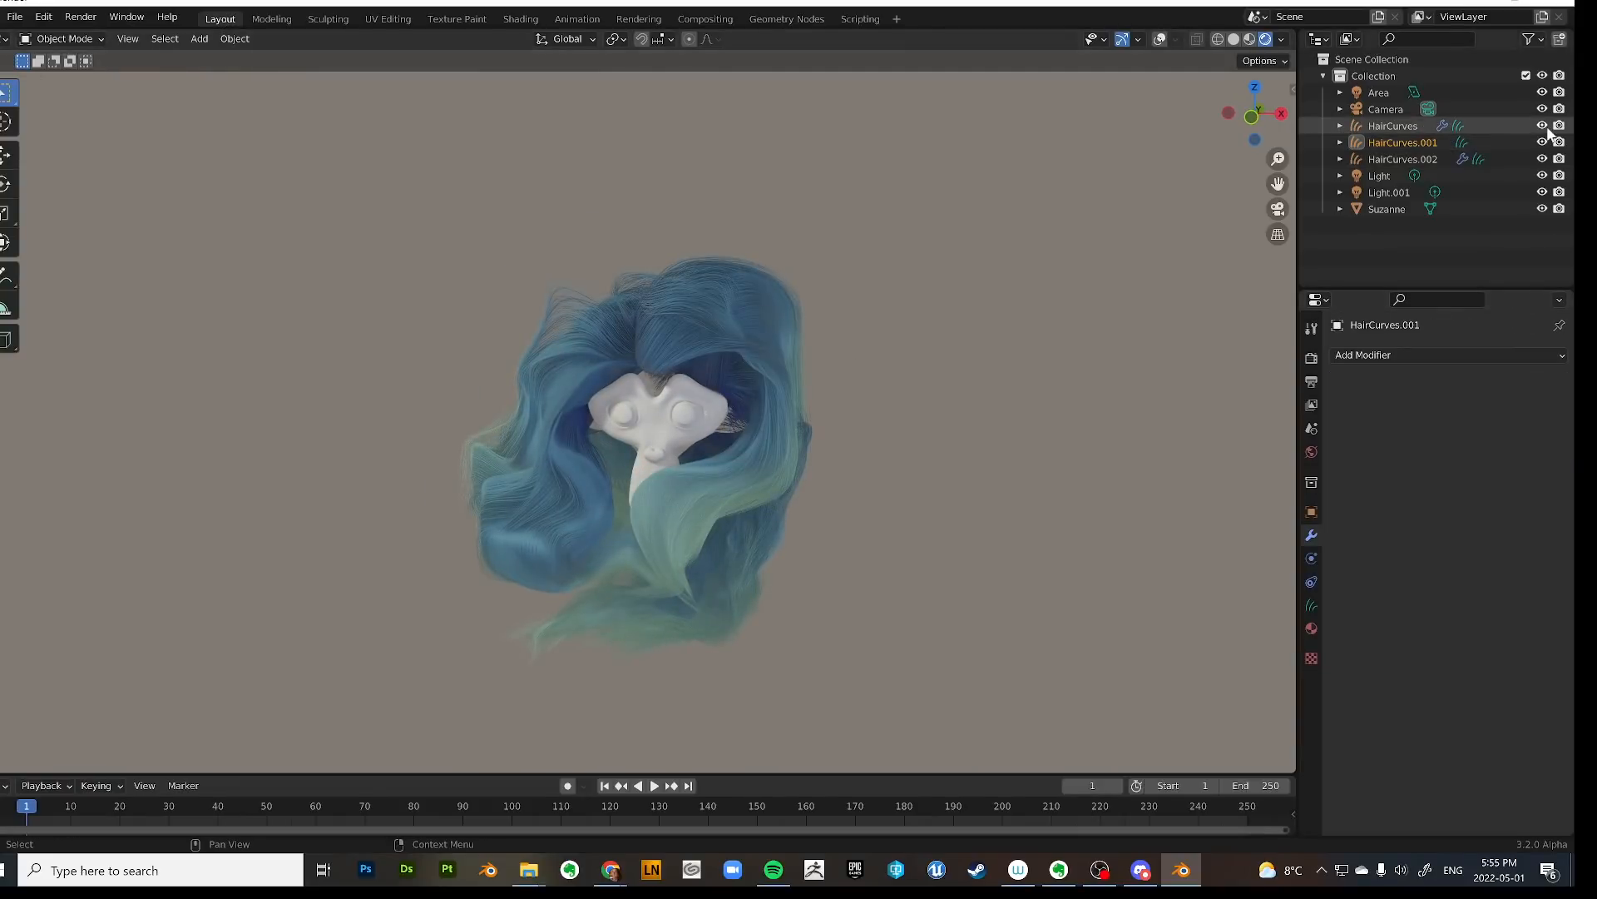
{"action": "left_click", "coordinate": [1445, 158]}
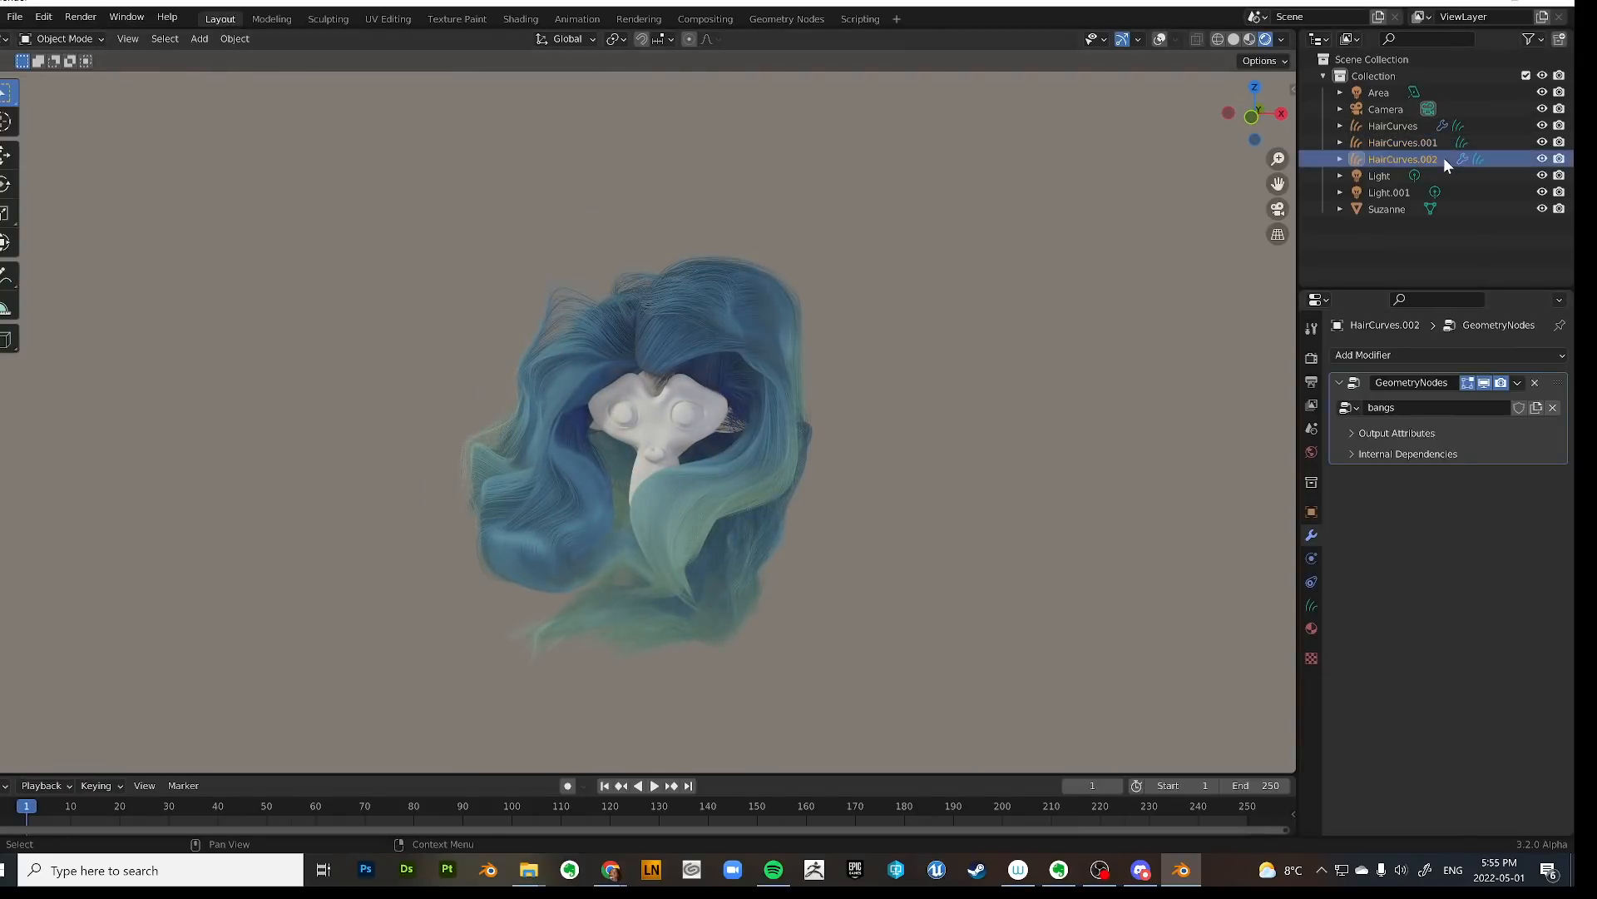
{"action": "left_click", "coordinate": [1535, 382]}
{"action": "left_click", "coordinate": [897, 459]}
{"action": "middle_click_drag", "start_coordinate": [897, 459], "coordinate": [957, 516]}
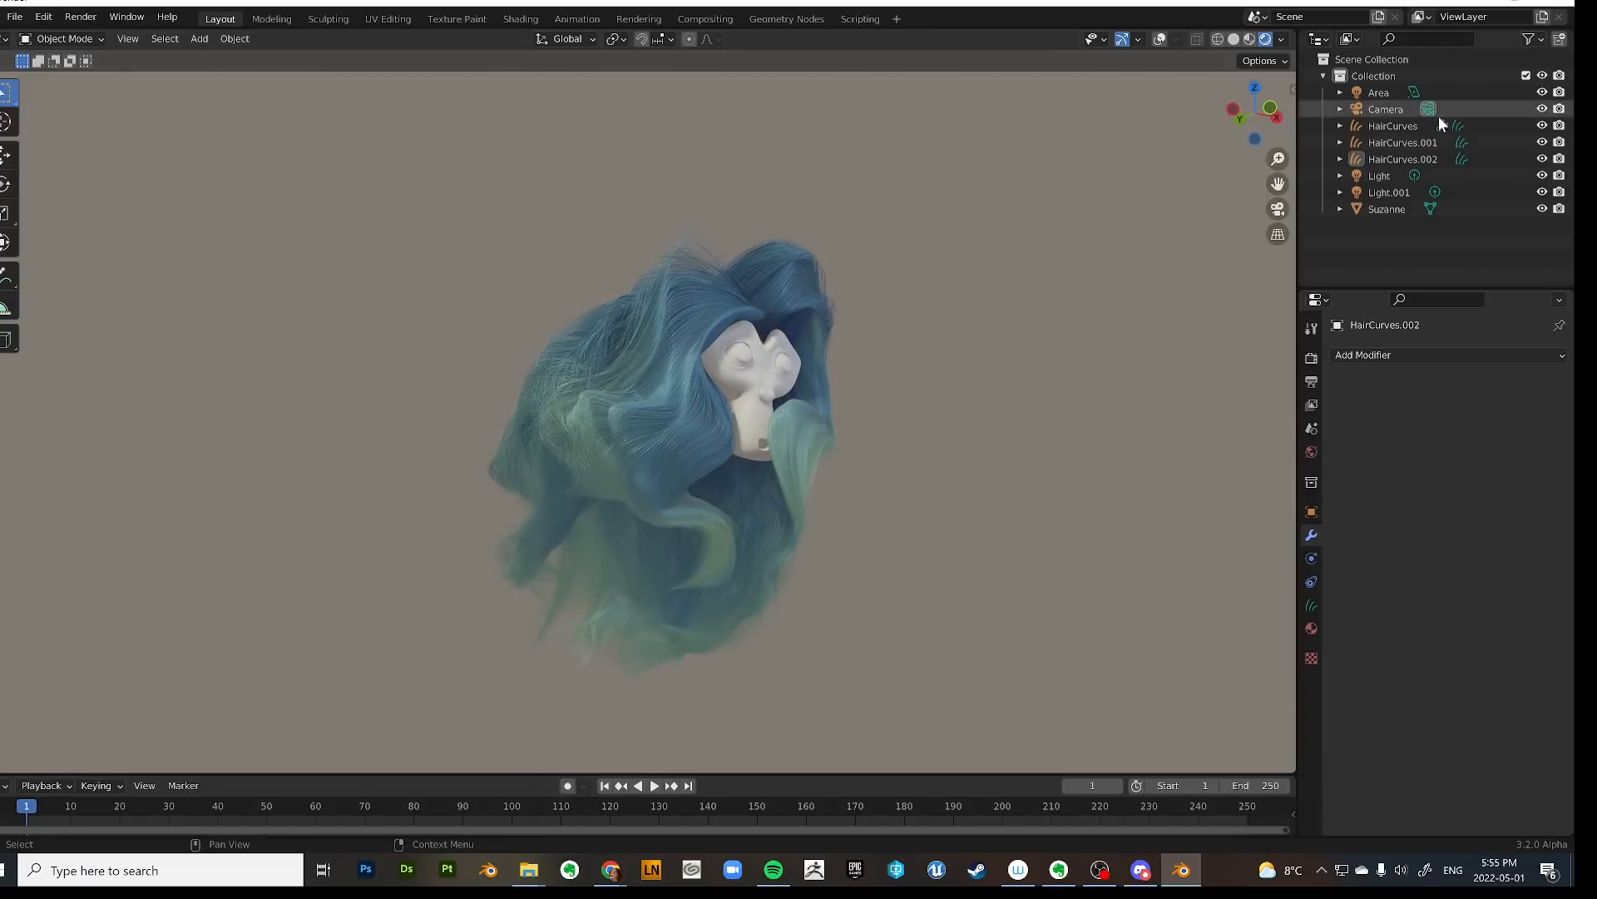
{"action": "left_click", "coordinate": [1424, 125]}
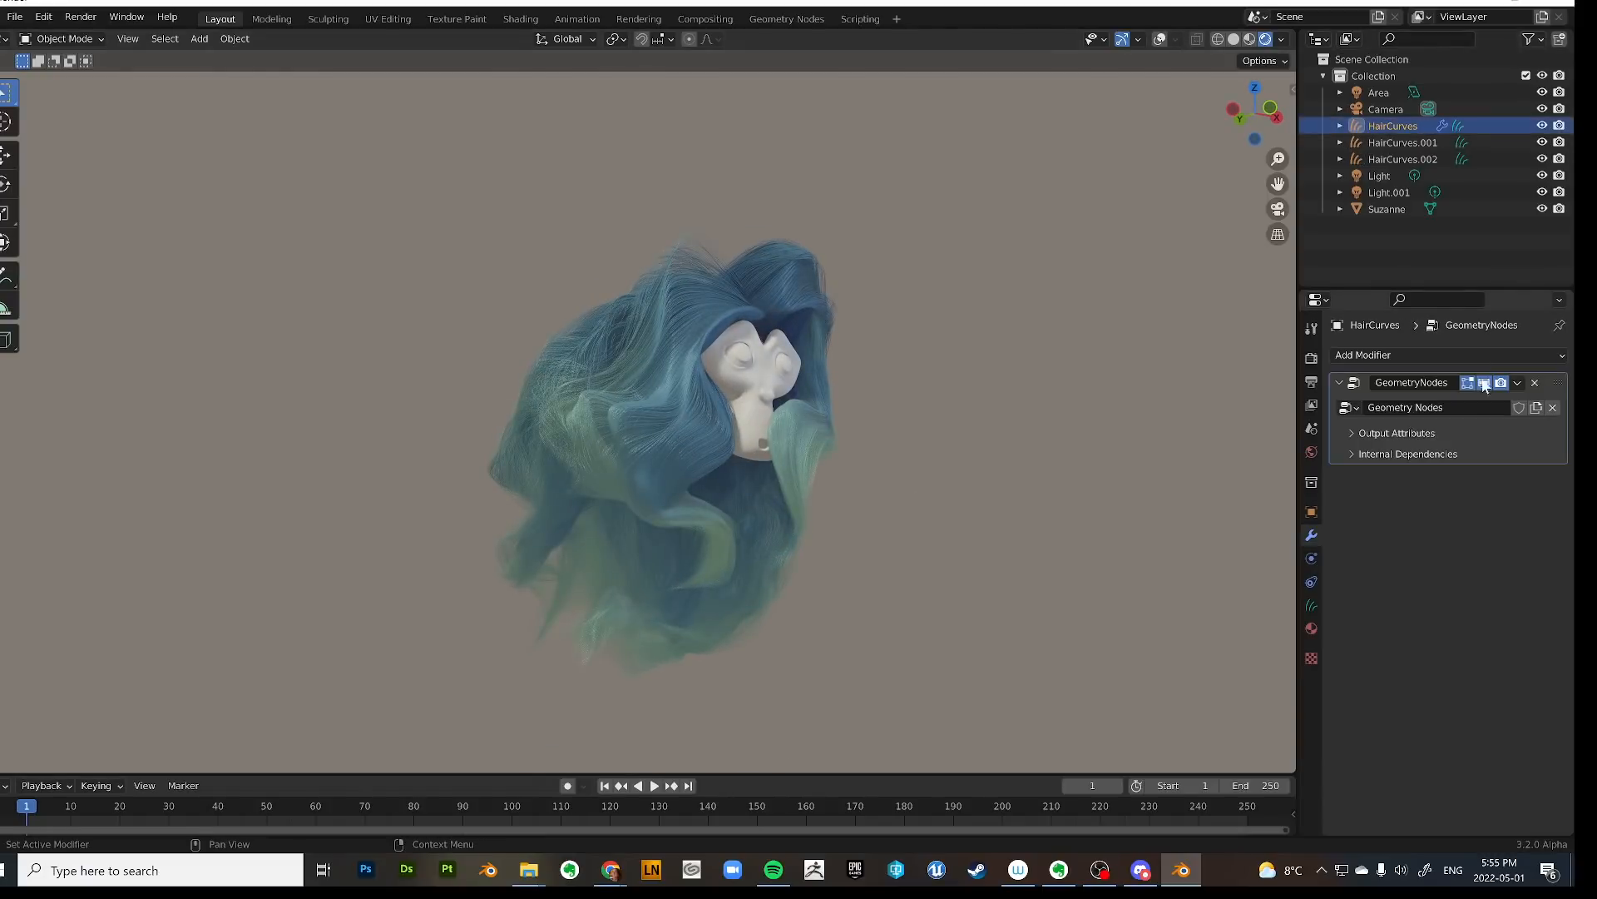
{"action": "left_click", "coordinate": [1535, 382]}
{"action": "left_click", "coordinate": [1042, 436]}
{"action": "middle_click_drag", "start_coordinate": [1042, 436], "coordinate": [964, 432]}
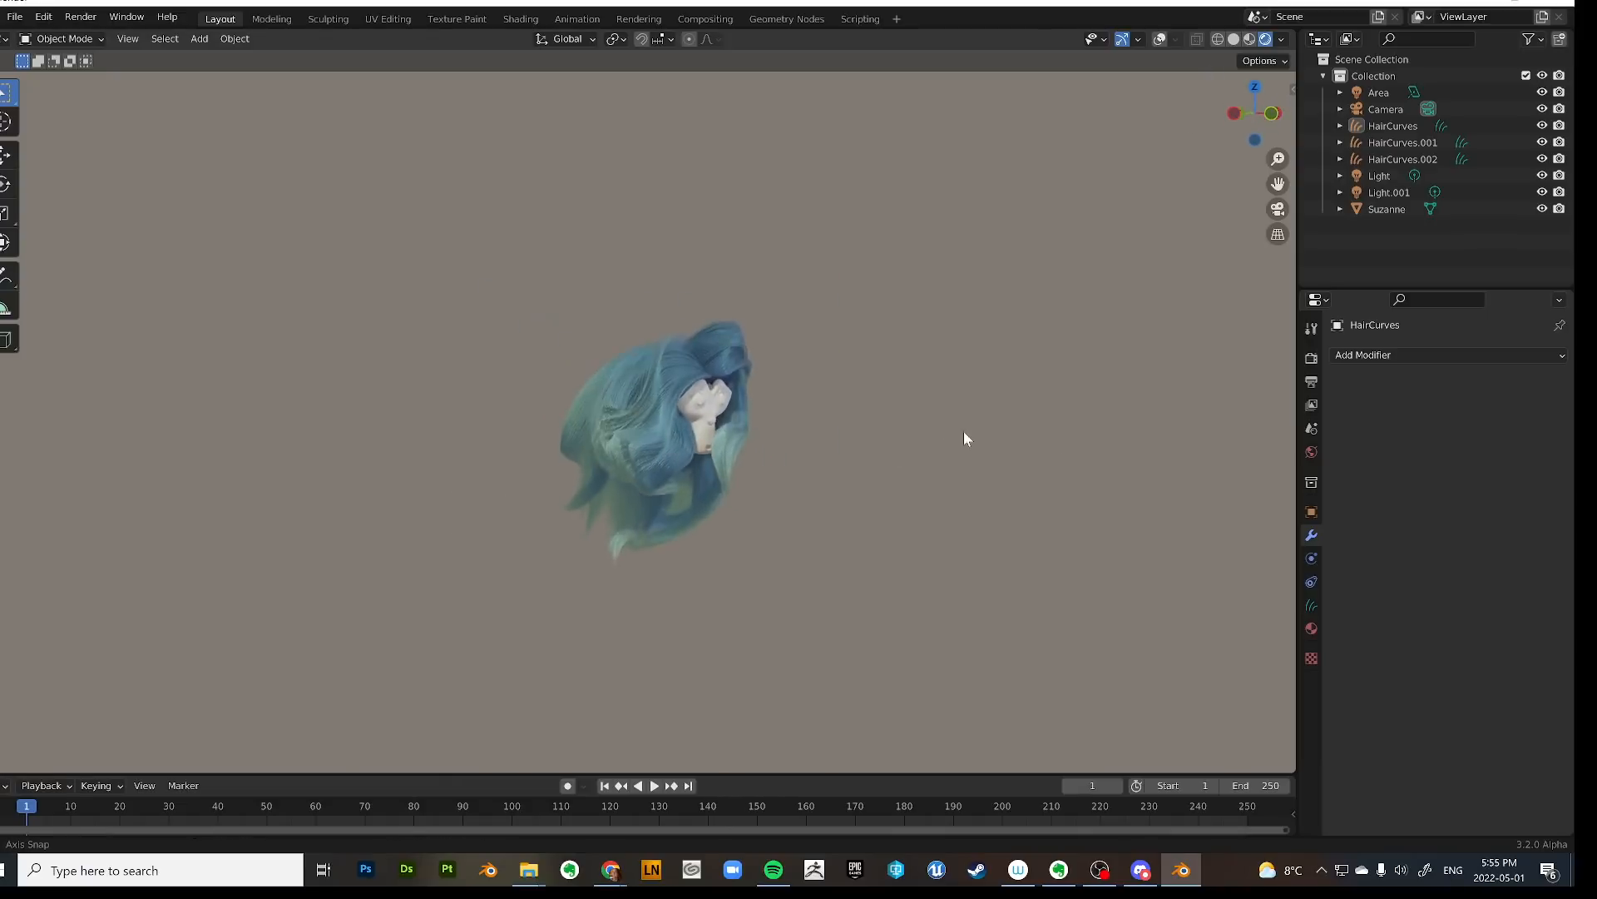
{"action": "scroll", "coordinate": [961, 447], "scroll_direction": "up", "scroll_amount": 2}
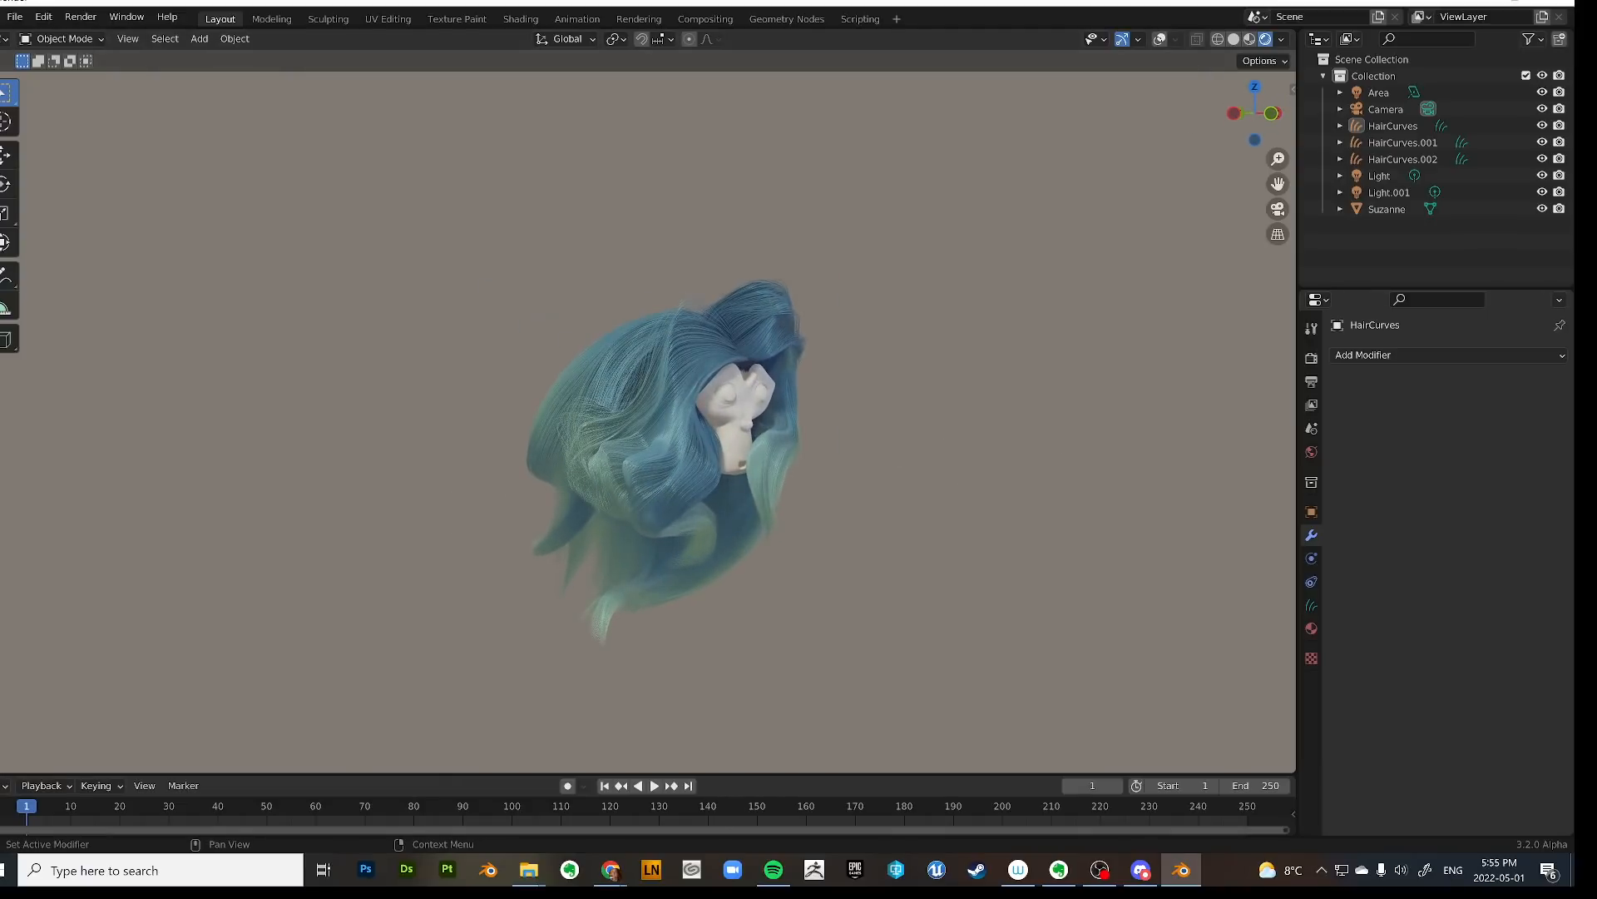